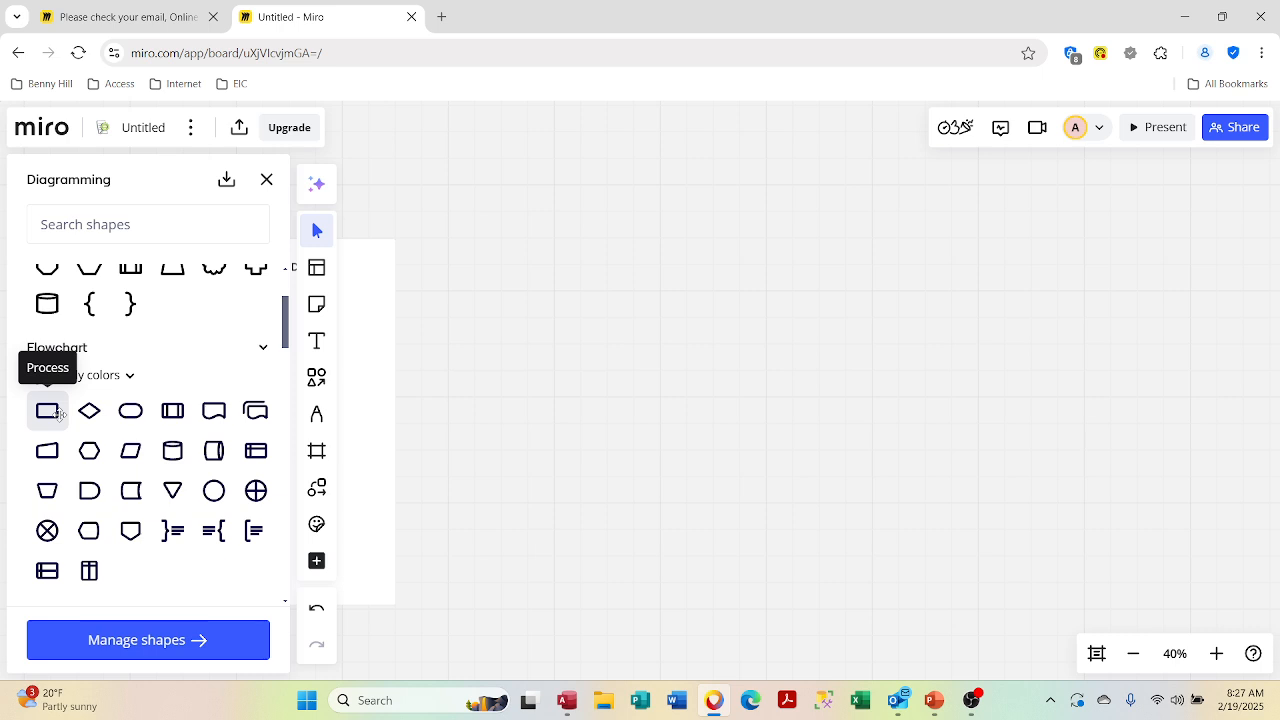
Step: Add a Process flowchart shape on the empty board area beside the white frame and label it "add Book"
left_click(59, 413)
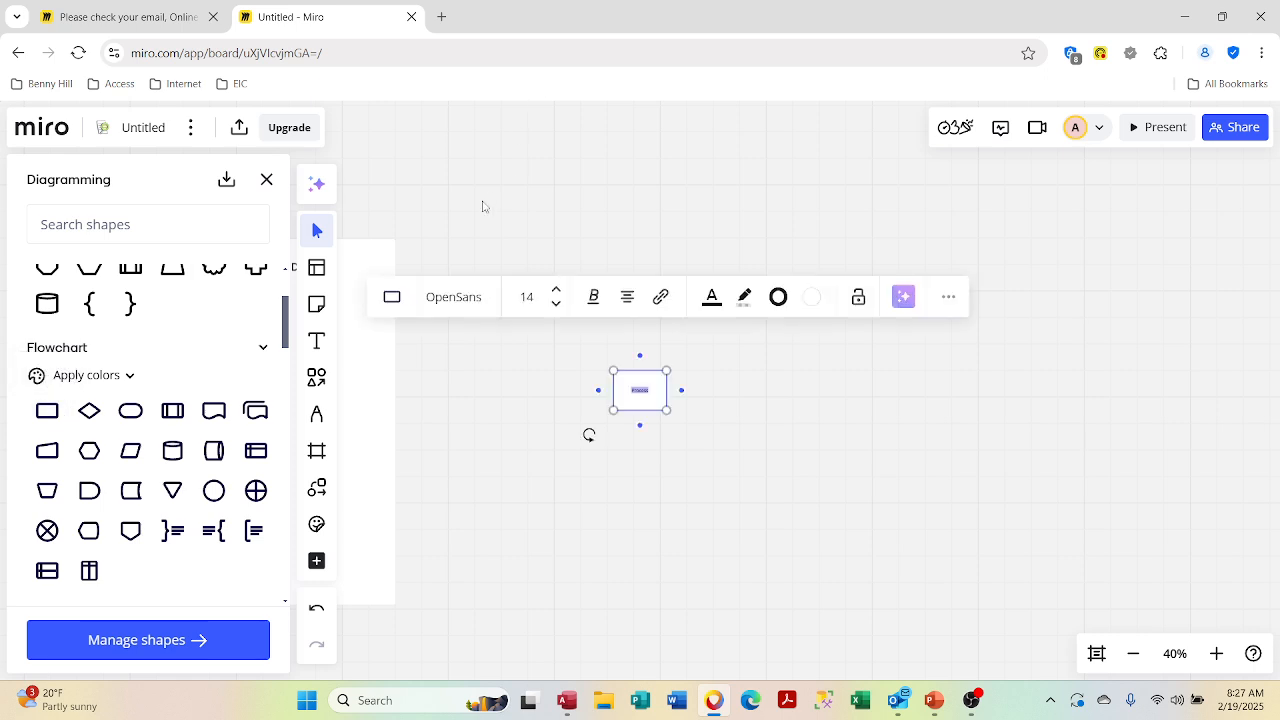
left_click(463, 234)
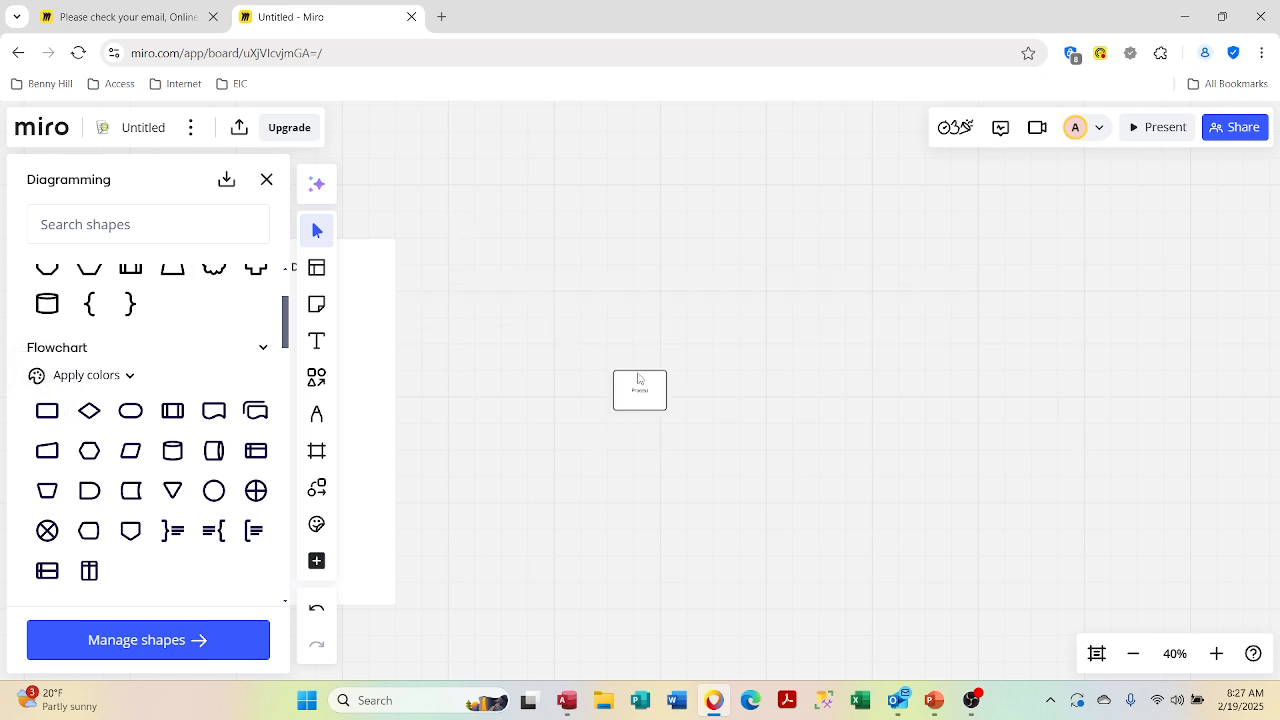
left_click_drag(638, 378, 520, 297)
left_click(541, 297)
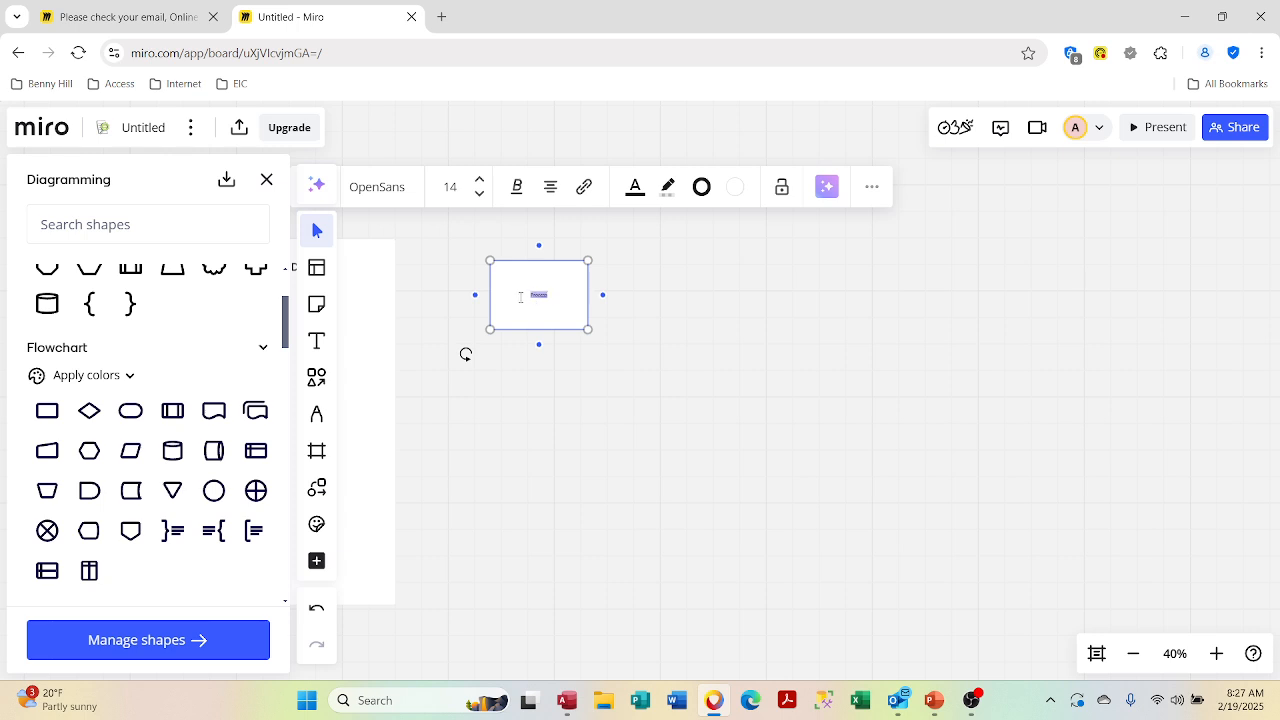
type("add Book")
Step: Capitalize the first letter of the process shape's label so it reads "Add Book"
left_click(1216, 653)
left_click(1216, 653)
left_click(1216, 653)
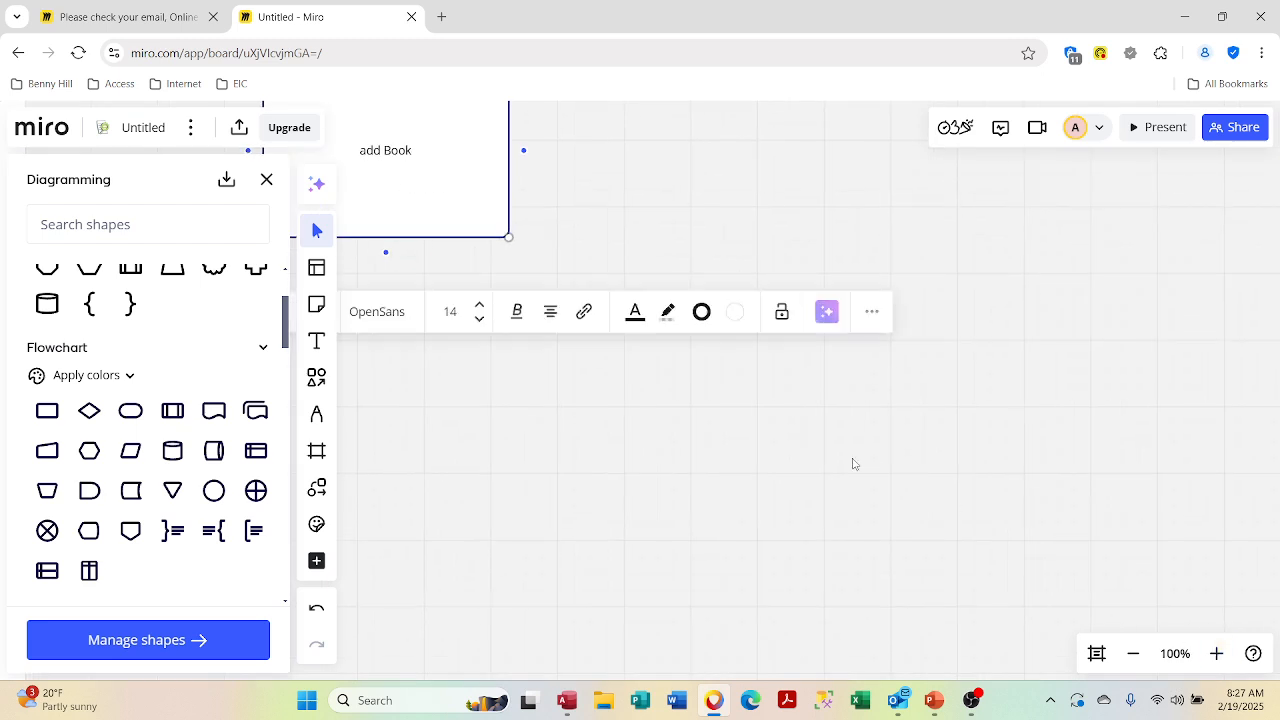
scroll(853, 463, "up", 3)
scroll(853, 463, "down", 1)
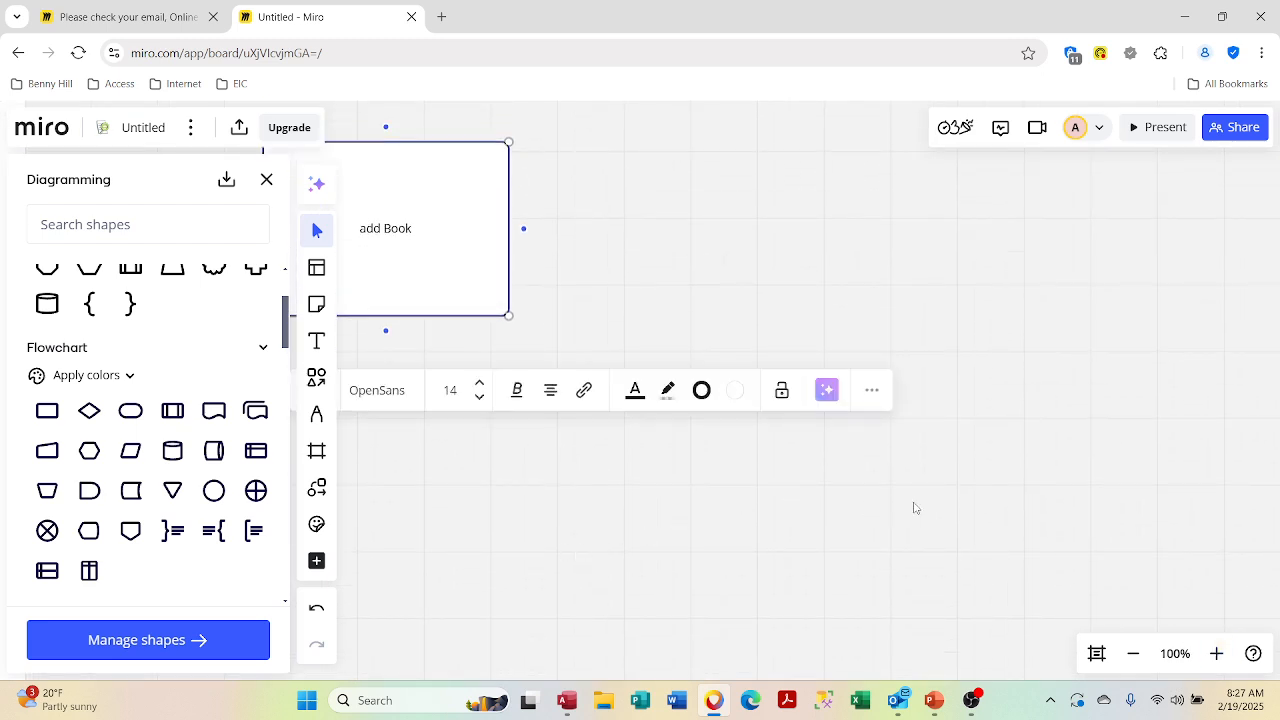
left_click_drag(731, 534, 1100, 520)
left_click_drag(440, 452, 688, 446)
scroll(533, 463, "right", 1)
scroll(533, 463, "left", 5)
scroll(533, 463, "right", 2)
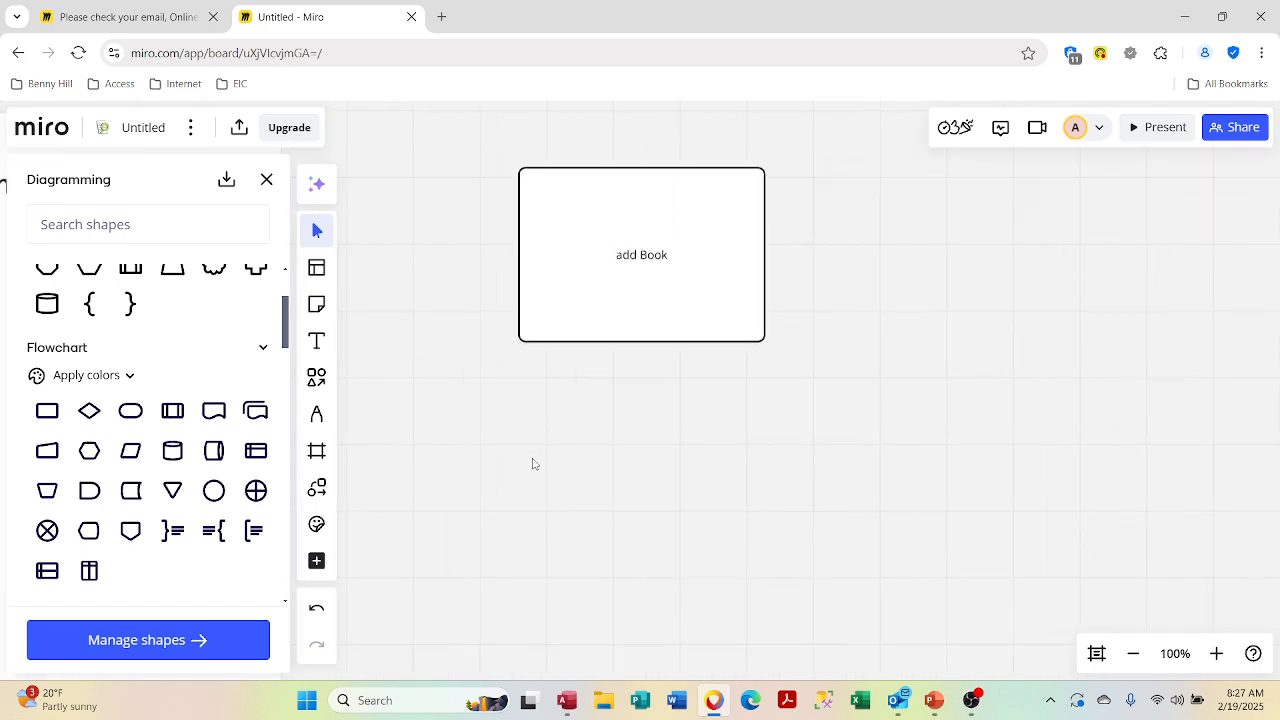
scroll(533, 463, "right", 2)
left_click(541, 262)
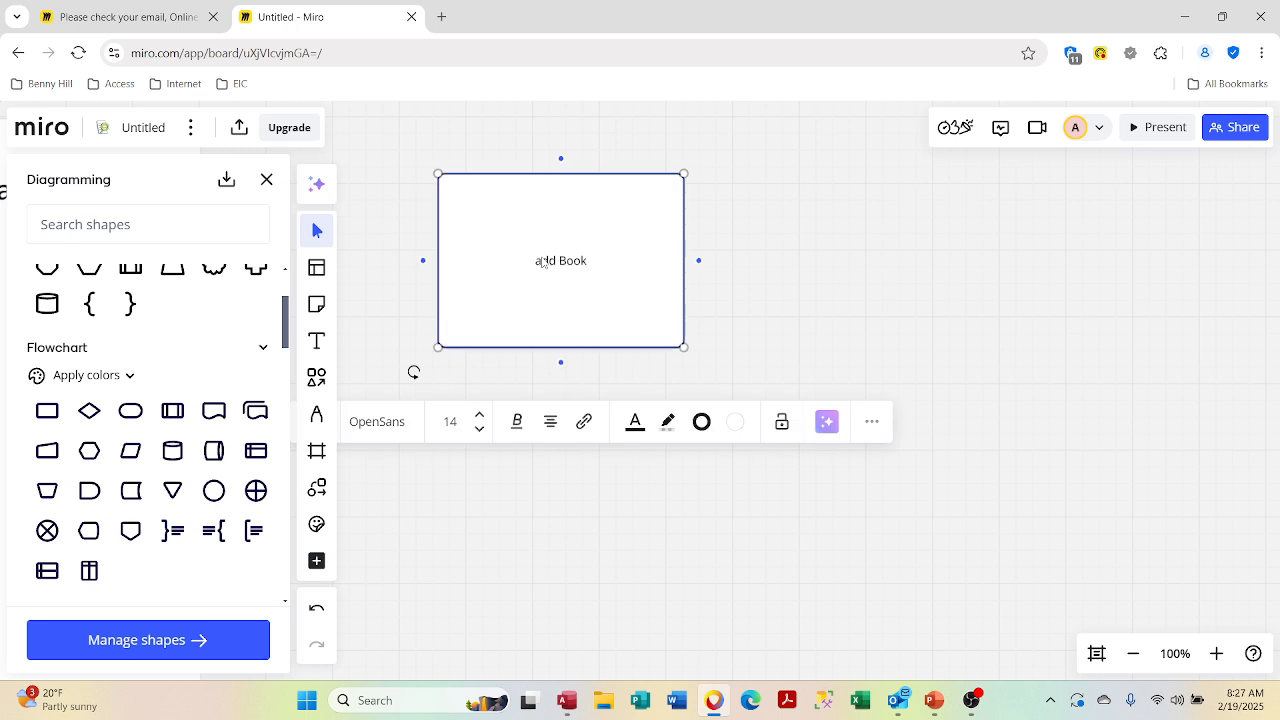
left_click(541, 262)
left_click(543, 259)
key("BackSpace")
type("A")
left_click(698, 261)
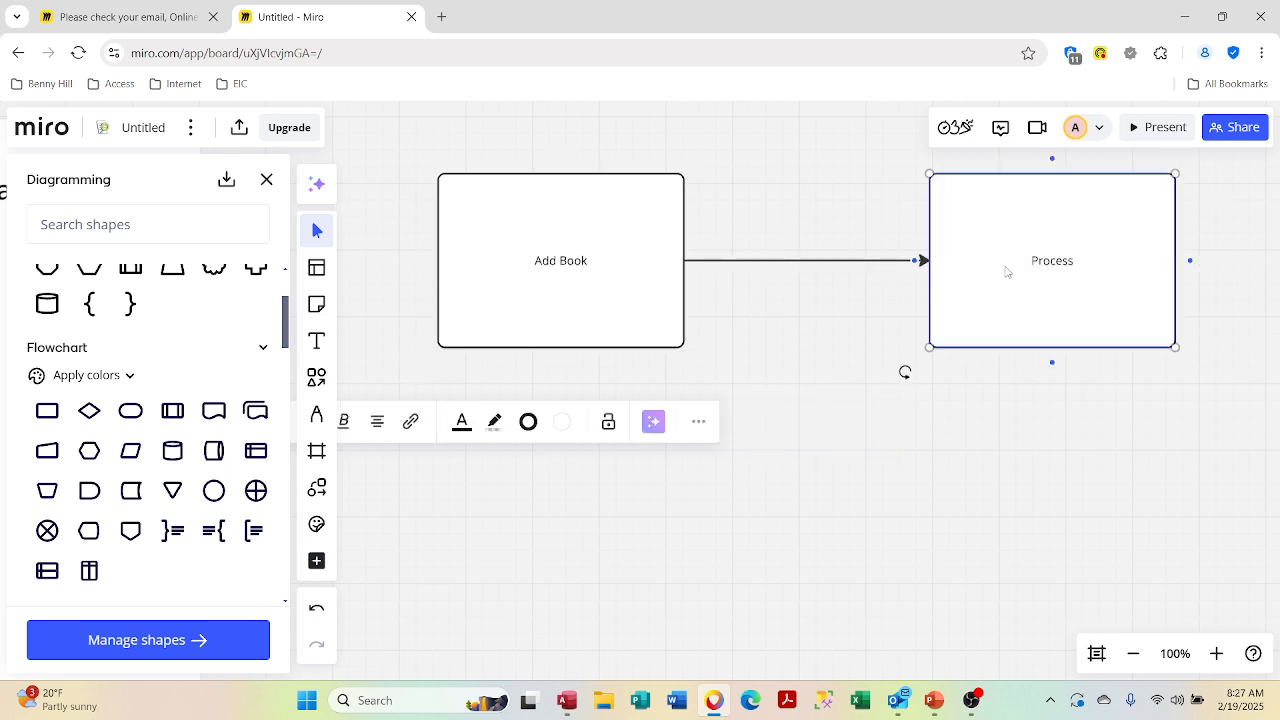
left_click(962, 302)
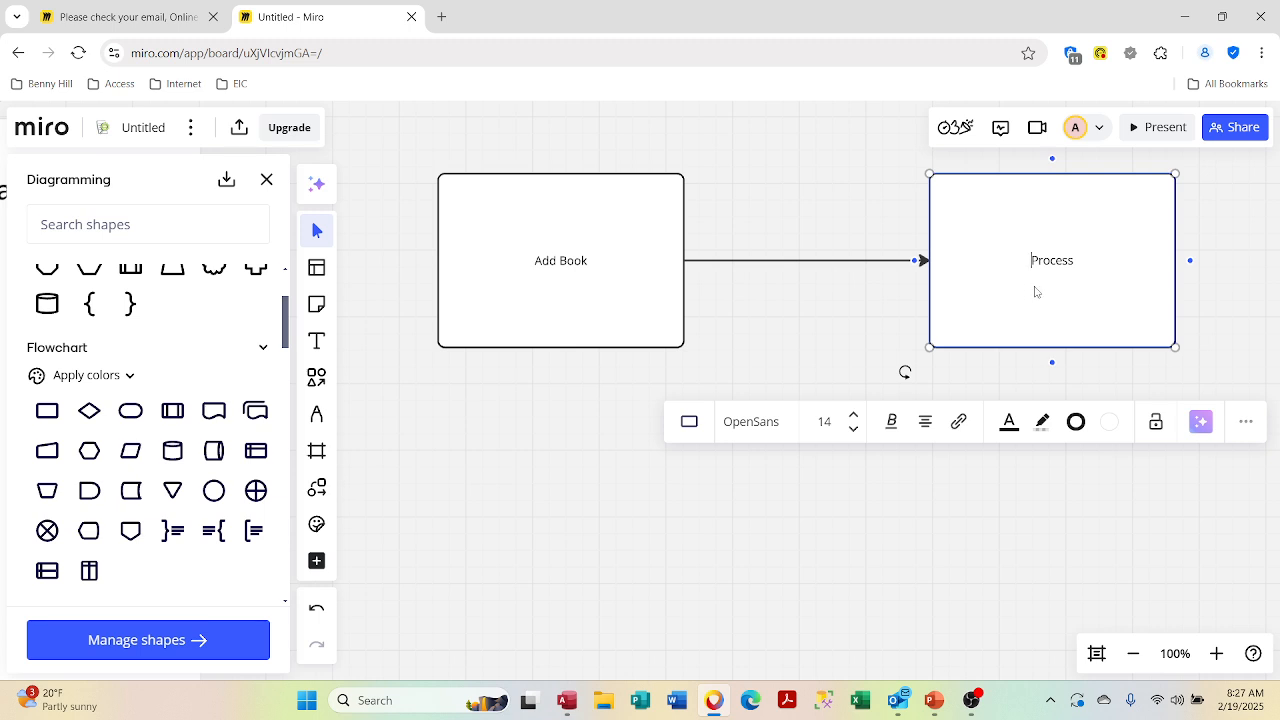
key("Delete")
key("Escape")
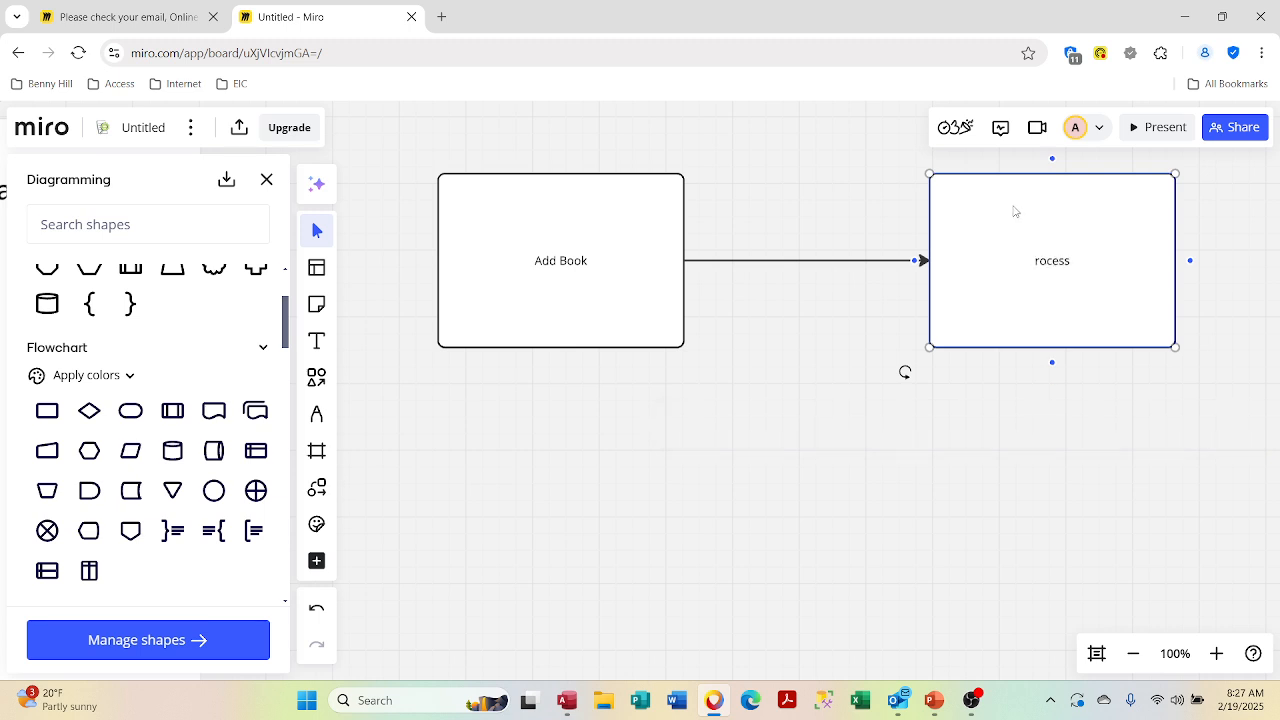
key("Delete")
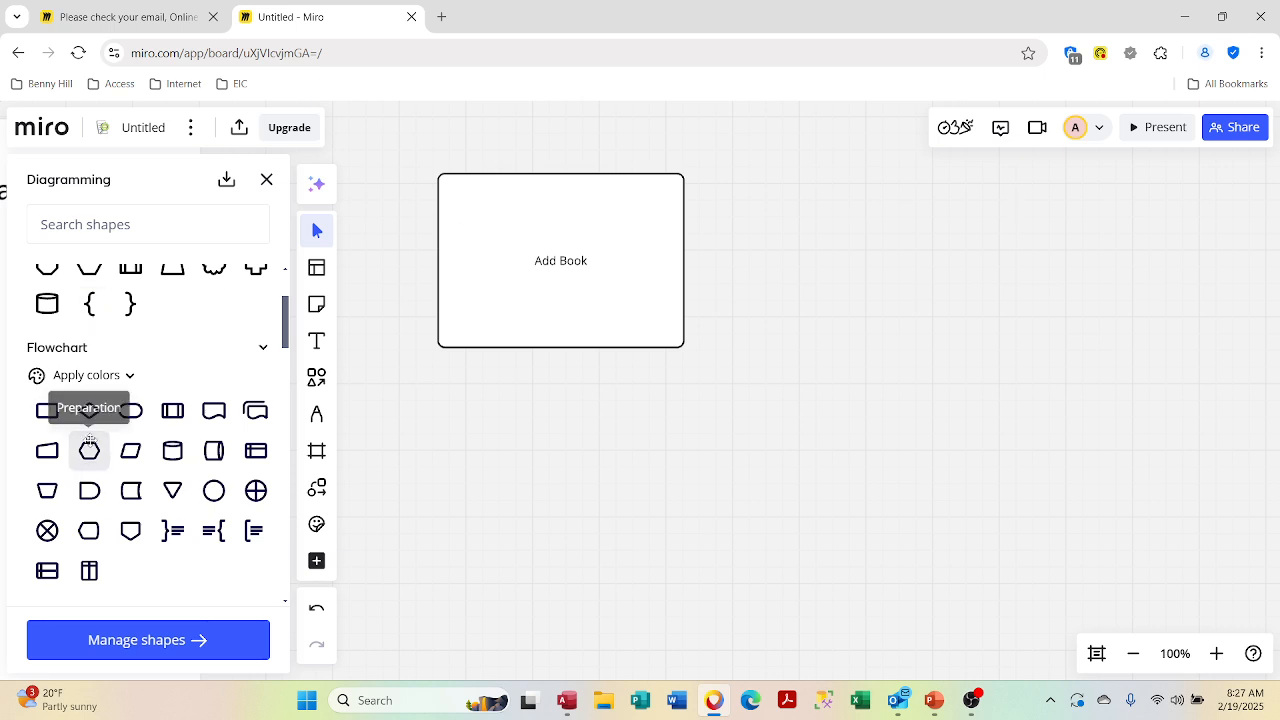
Step: Place a Decision shape to the right of the Add Book box, enlarge it slightly and space it farther from the box
left_click_drag(89, 410, 863, 241)
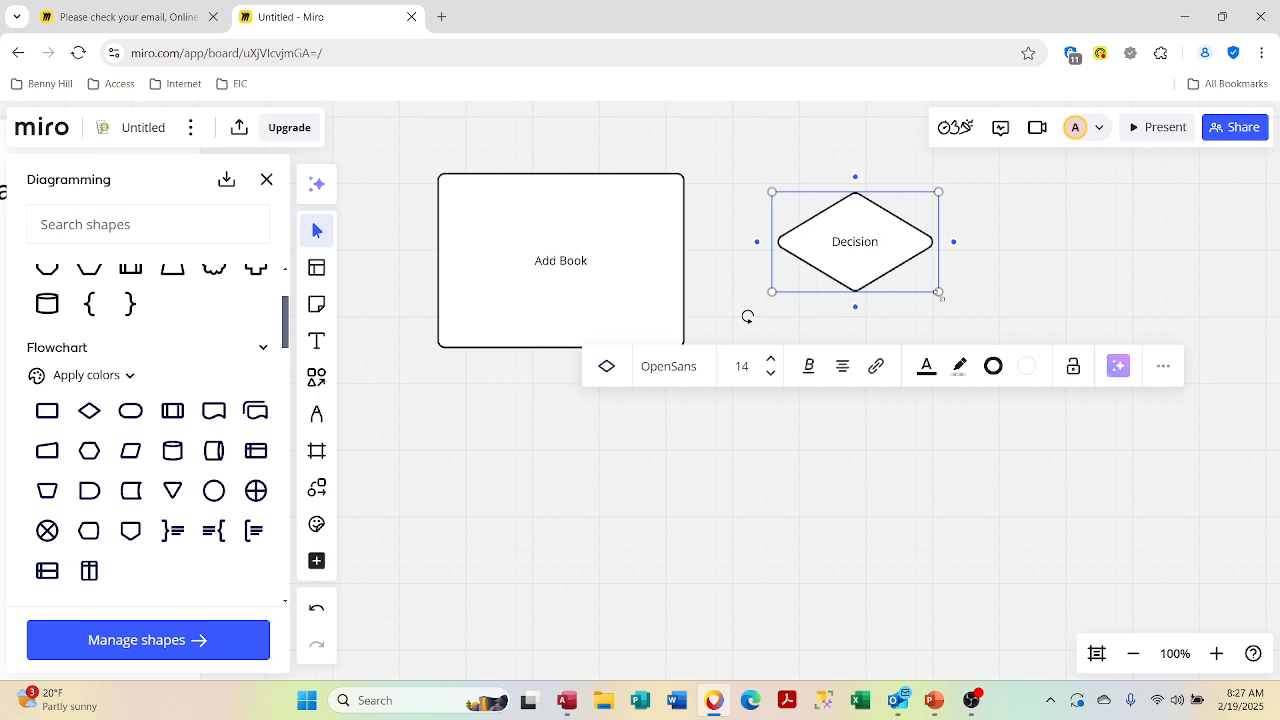
left_click_drag(939, 293, 966, 322)
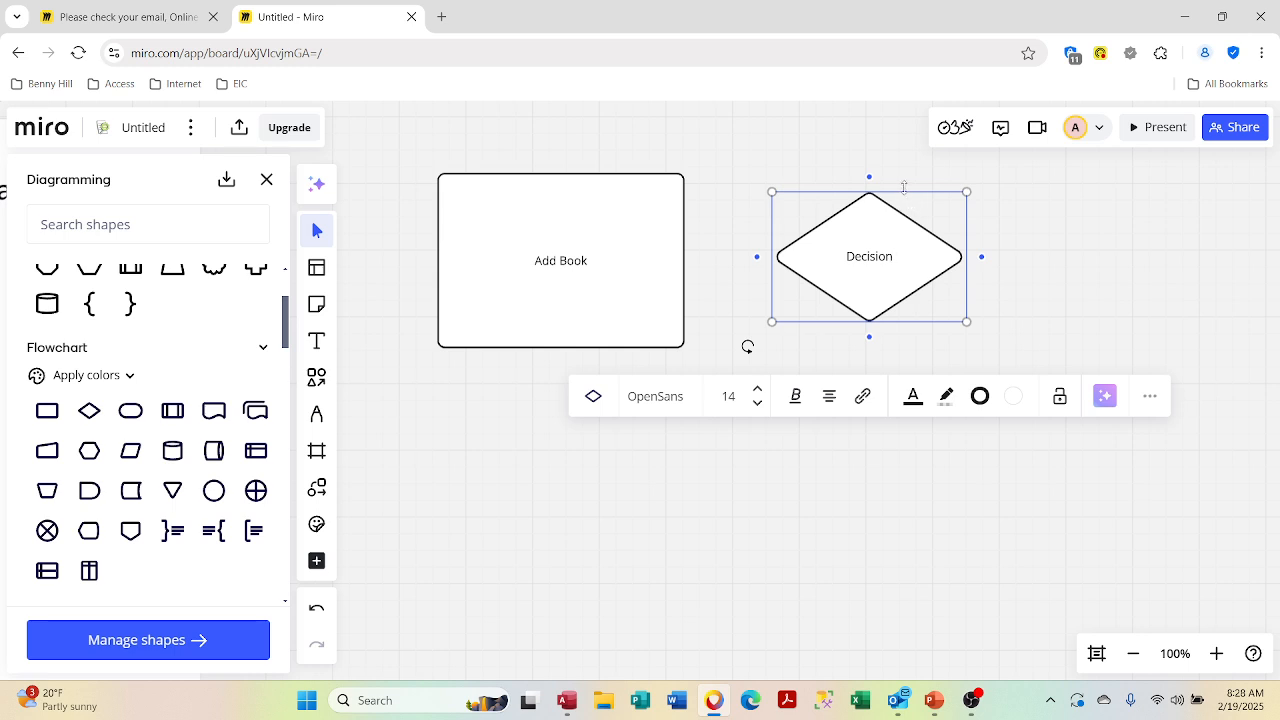
left_click(1050, 180)
left_click(904, 229)
left_click_drag(875, 231, 922, 229)
Step: Connect the Add Book box to the Decision diamond and enlarge the diamond until the connector runs straight
left_click(651, 256)
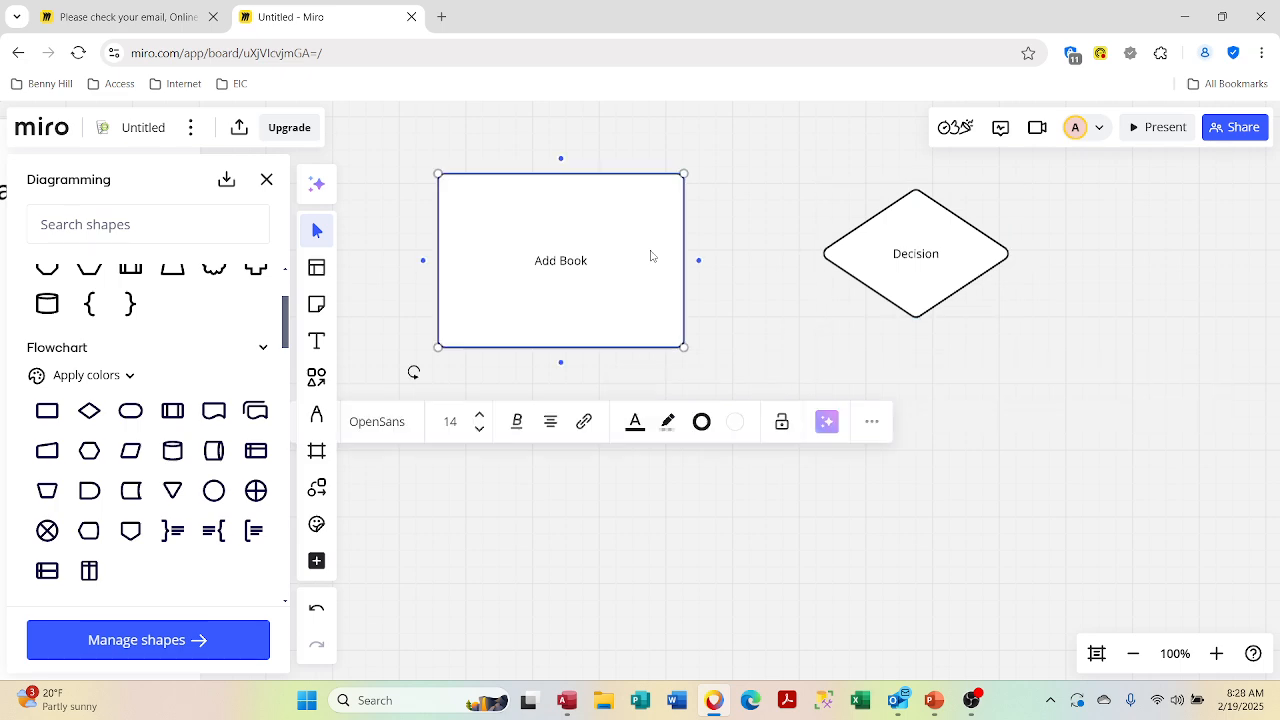
left_click(699, 265)
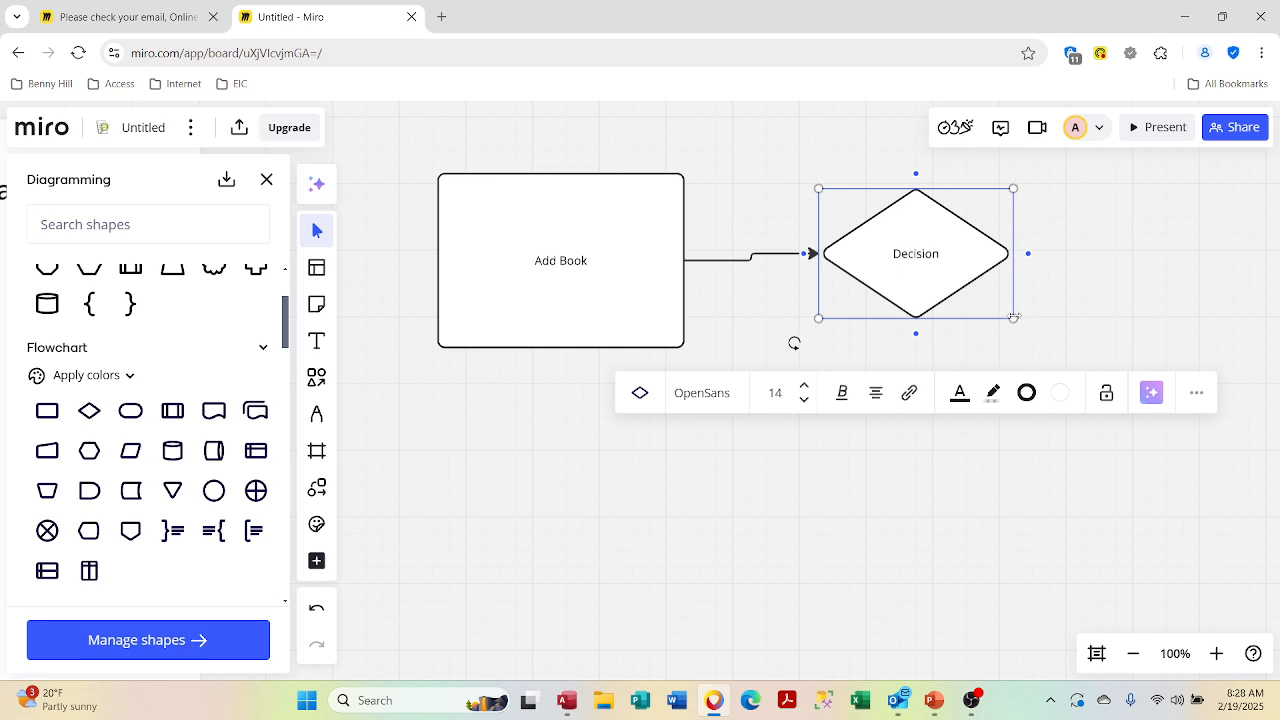
mouse_move(1013, 317)
left_mouse_down()
mouse_move(1033, 346)
mouse_move(1030, 333)
left_mouse_up()
Step: Replace the Decision diamond's text with "All data Present"
left_click(921, 258)
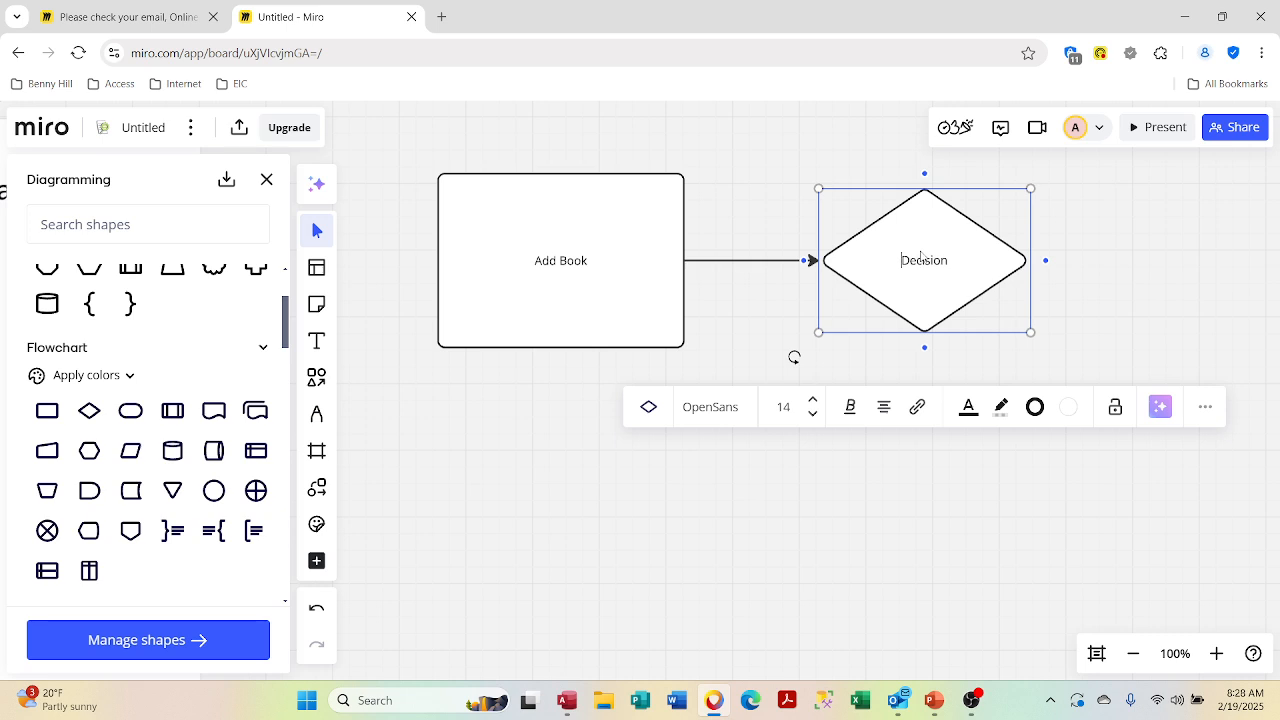
left_click_drag(949, 258, 873, 278)
type("All data Present")
left_click(1045, 260)
left_click(1073, 294)
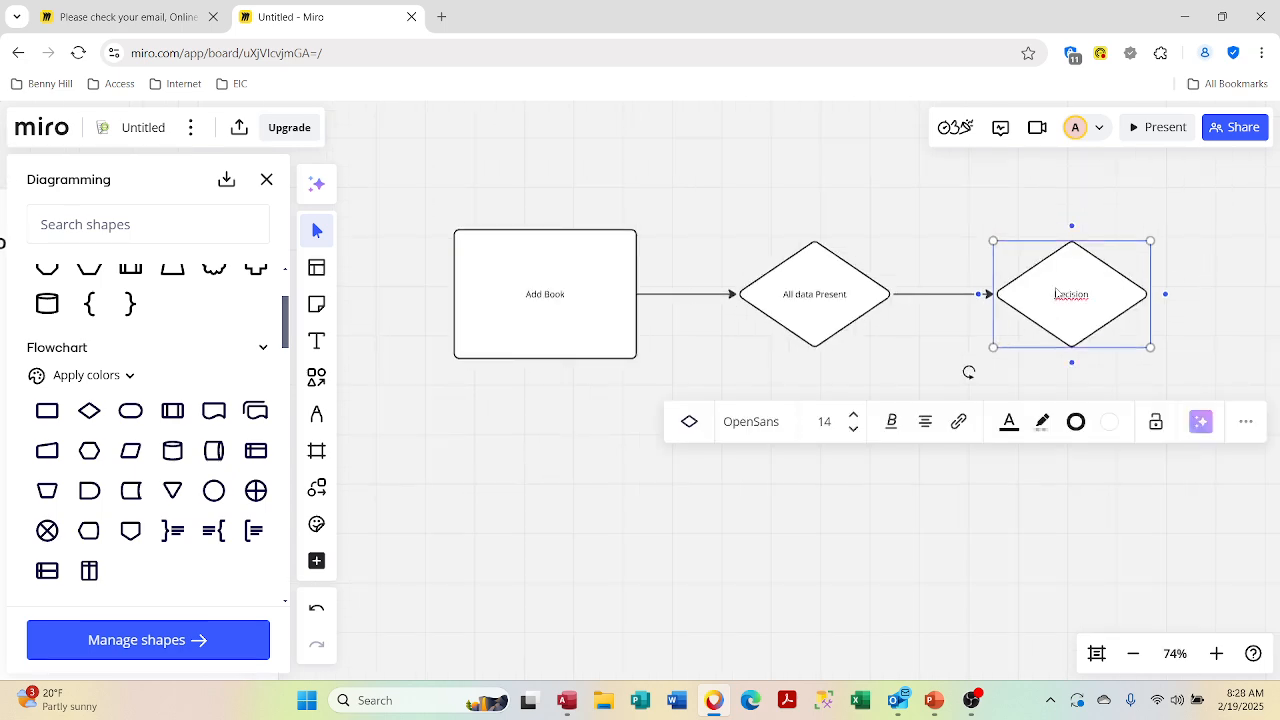
left_click(1005, 205)
left_click(1013, 241)
left_click(1034, 264)
left_click(1050, 214)
left_click(1083, 248)
key("Delete")
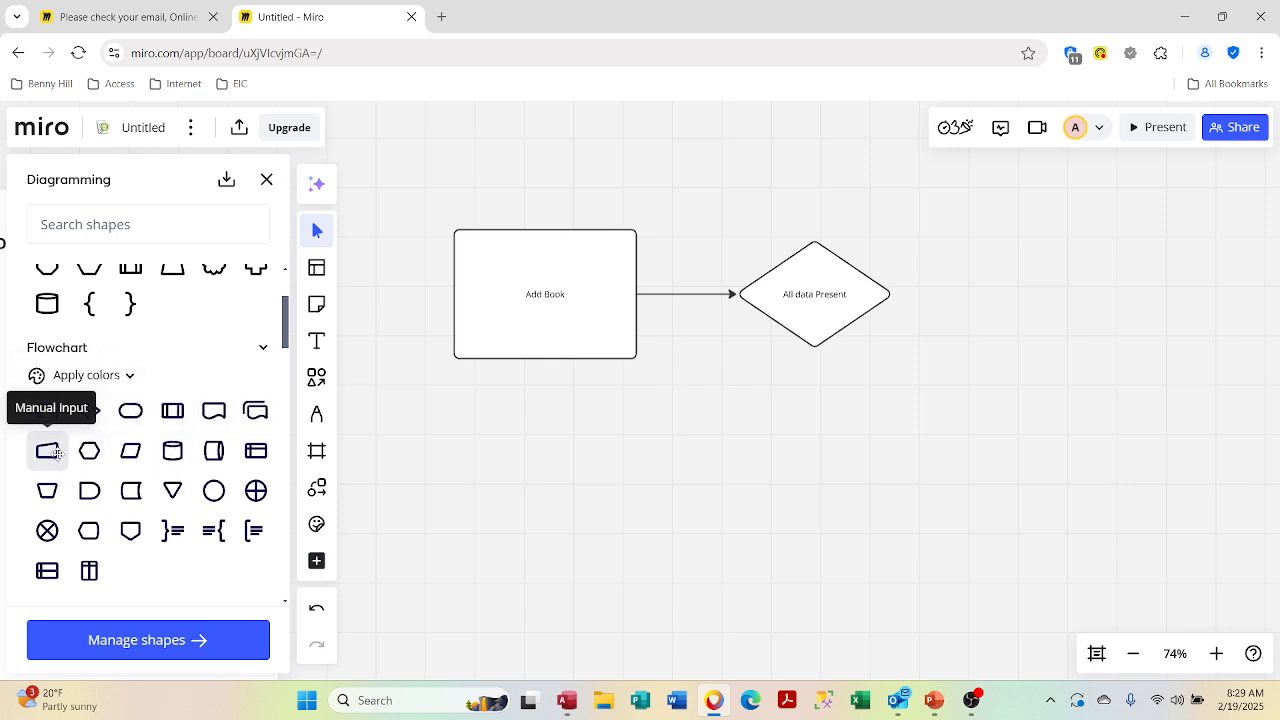
Step: Place a Process shape to the right of the All data Present diamond and connect the diamond to it
left_click_drag(47, 410, 1037, 304)
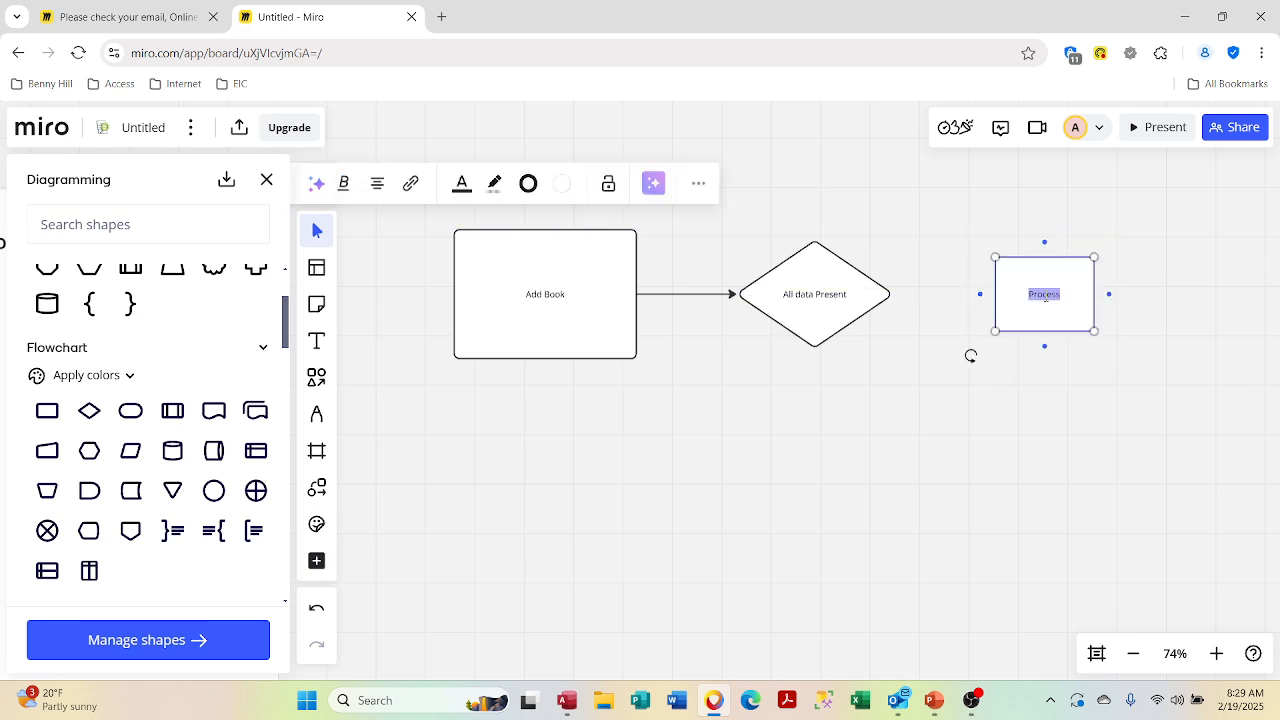
left_click(887, 301)
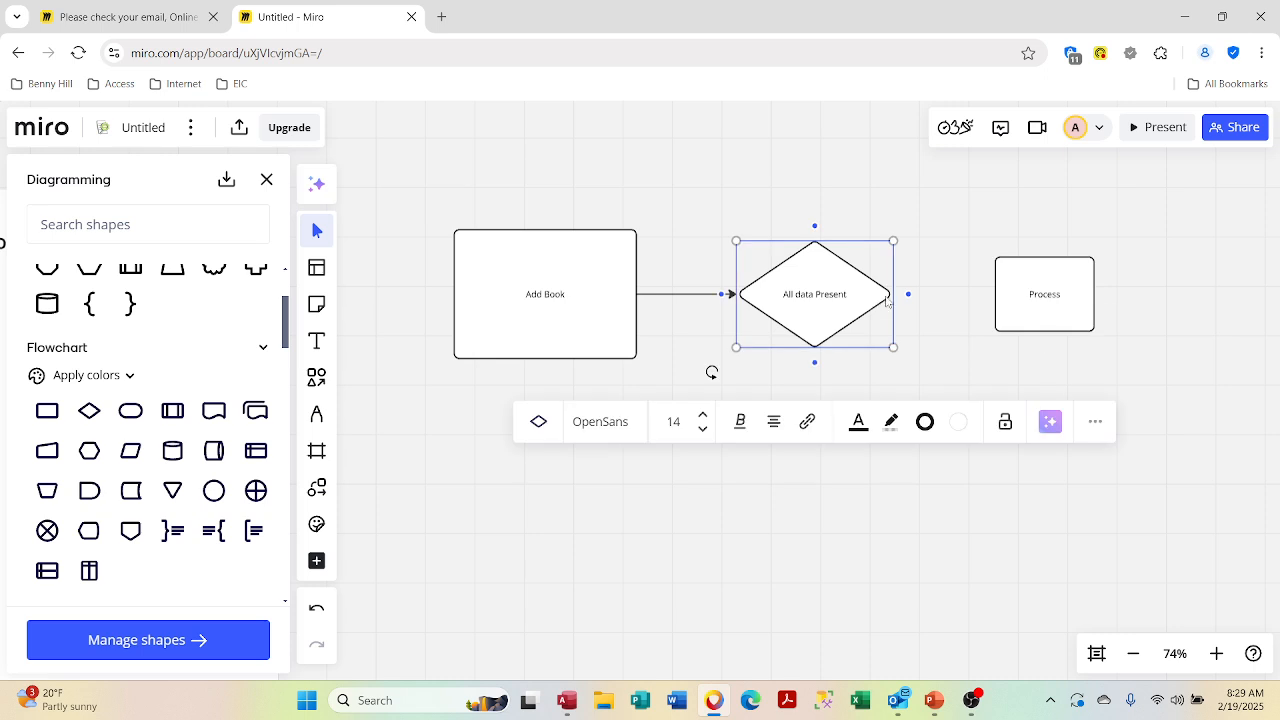
left_click(908, 294)
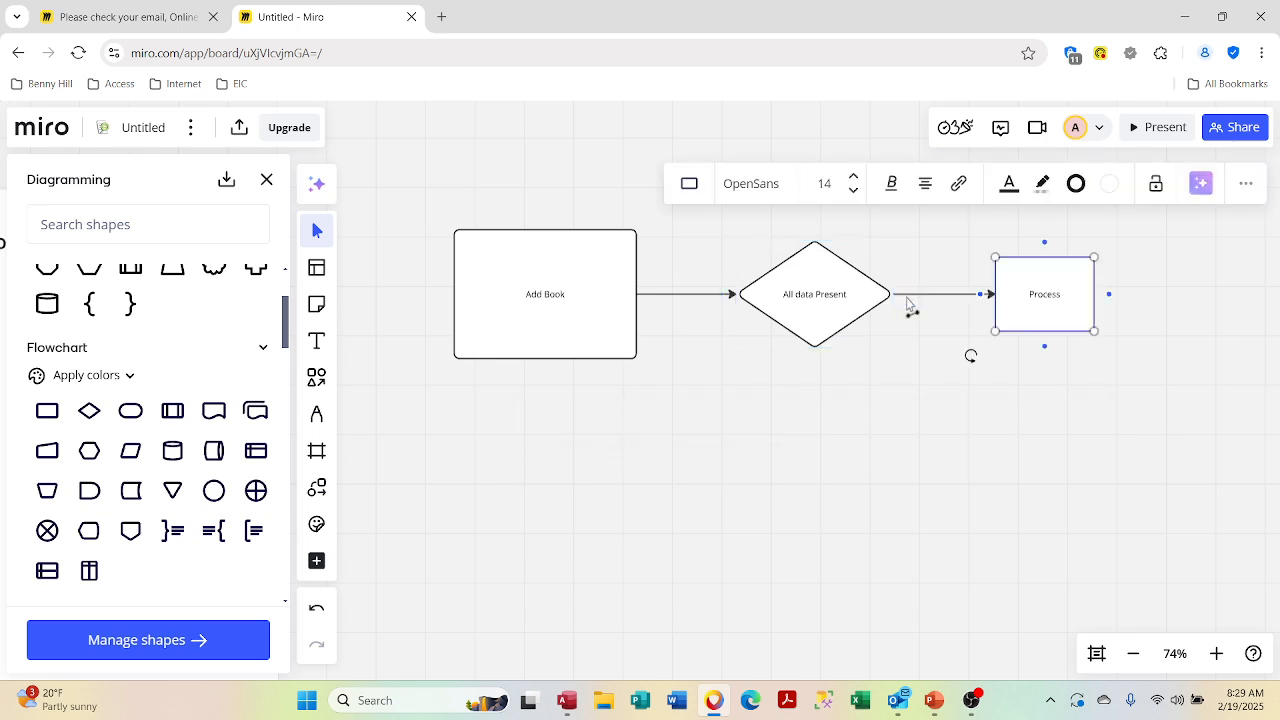
Step: Label the Process shape right of the diamond "Check Author Data"
left_click(1064, 294)
double_click(1066, 295)
type("Pro")
type("Check")
type(" autho")
type("r data")
key("BackSpace")
type("A")
left_click(929, 340)
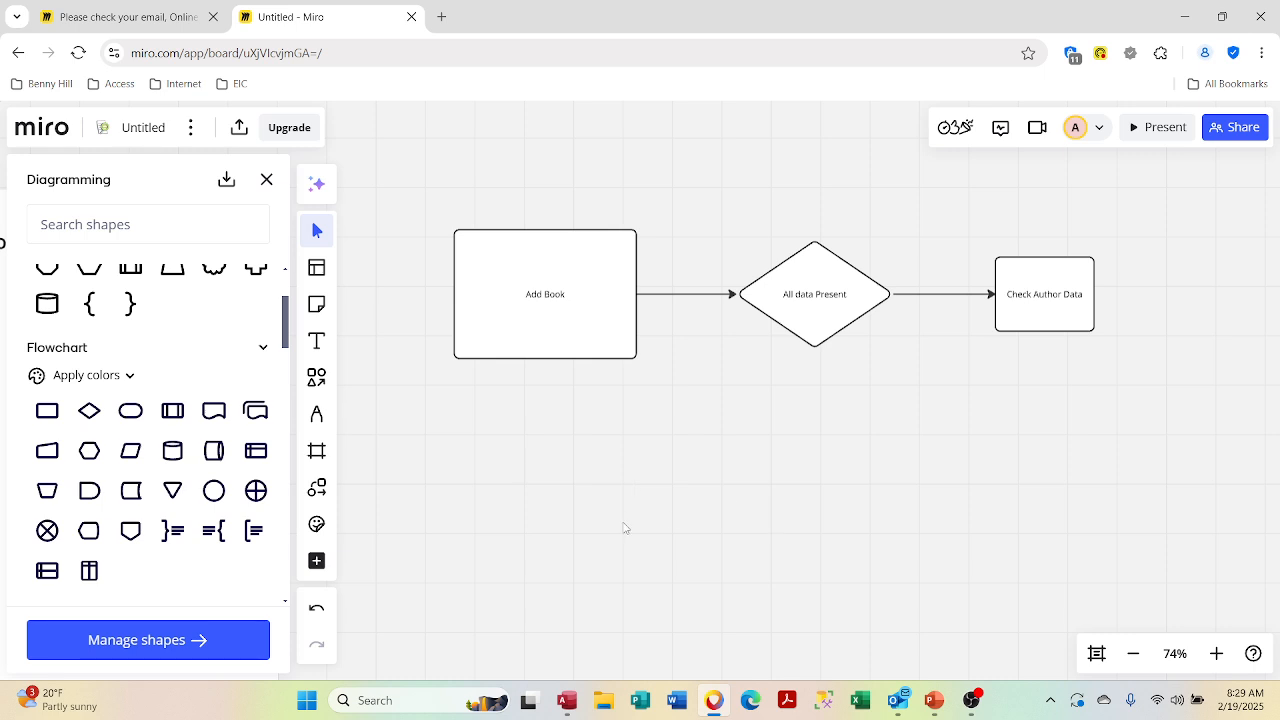
Step: Add a "Yes" text label above the connector to Check Author Data and set its font size to 24
left_click(317, 342)
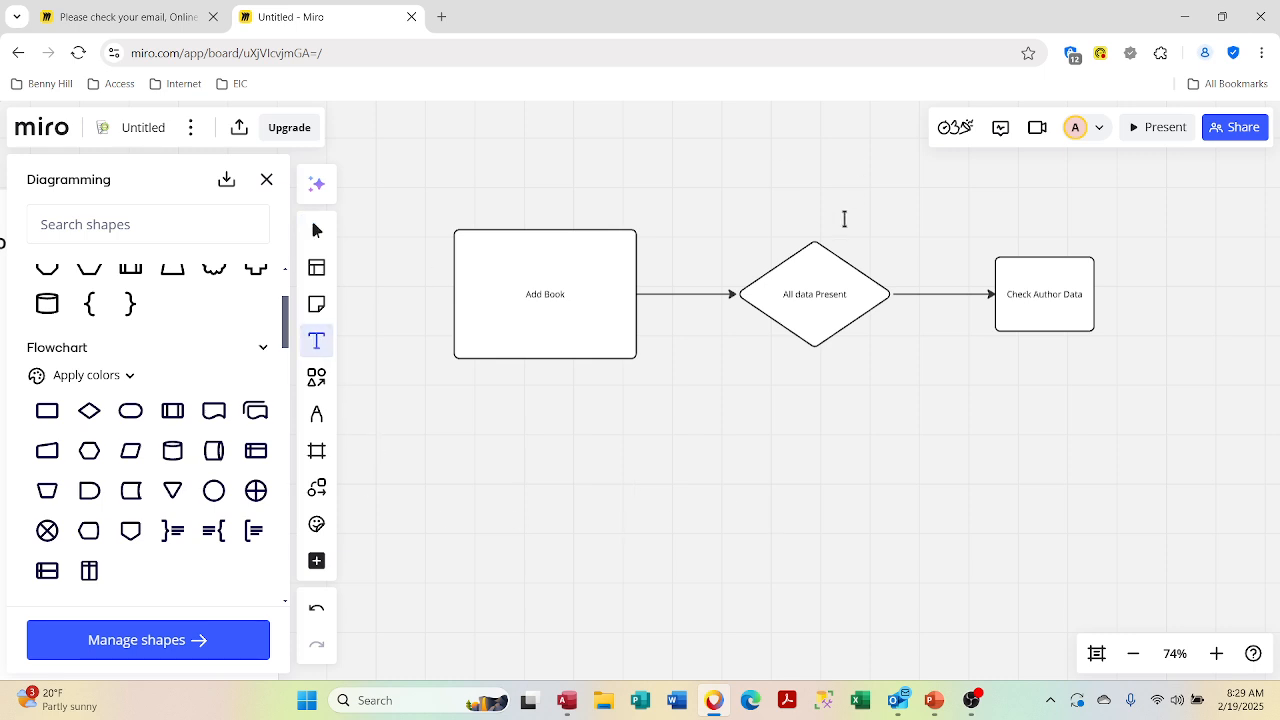
left_click_drag(911, 256, 964, 288)
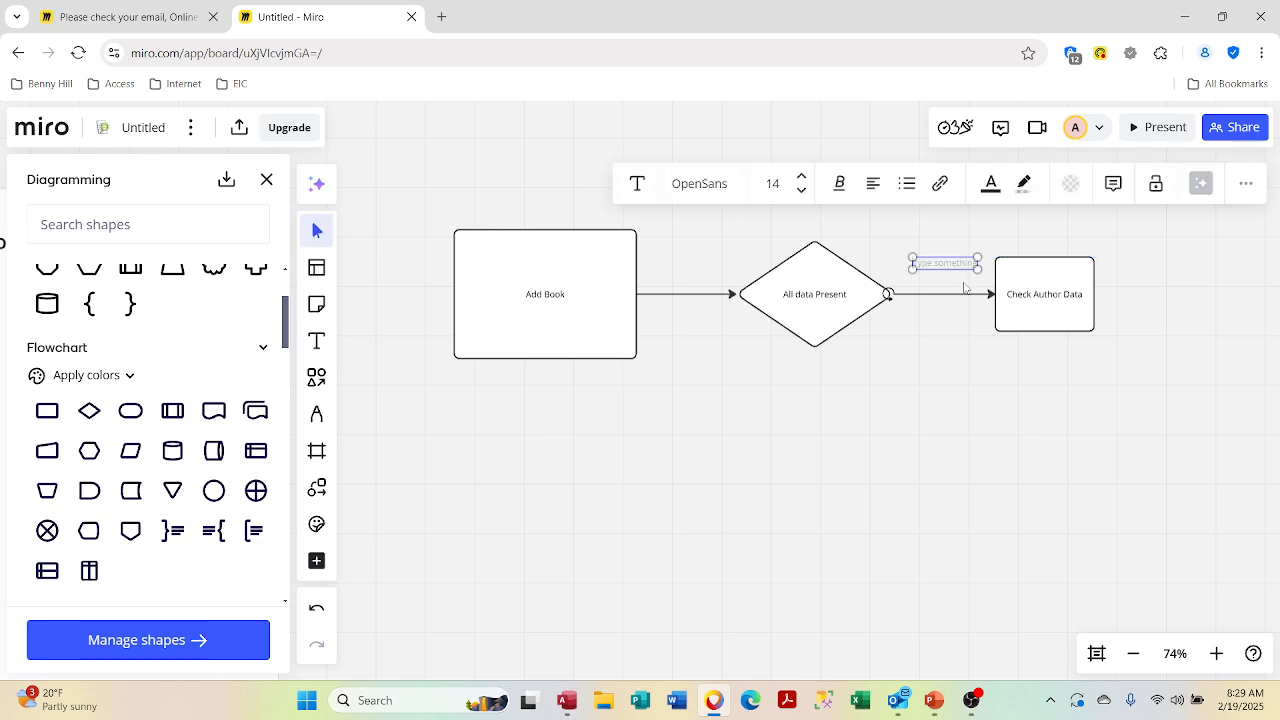
left_click(942, 258)
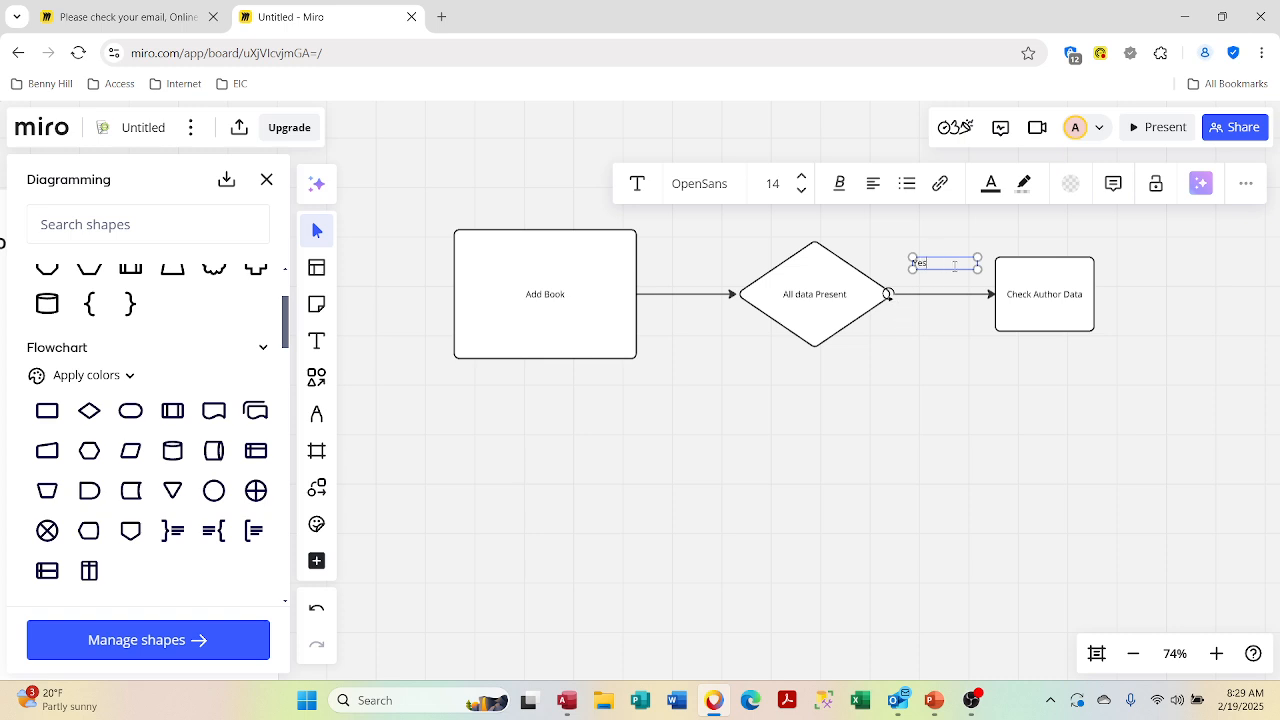
double_click(918, 262)
left_click(801, 177)
left_click(801, 177)
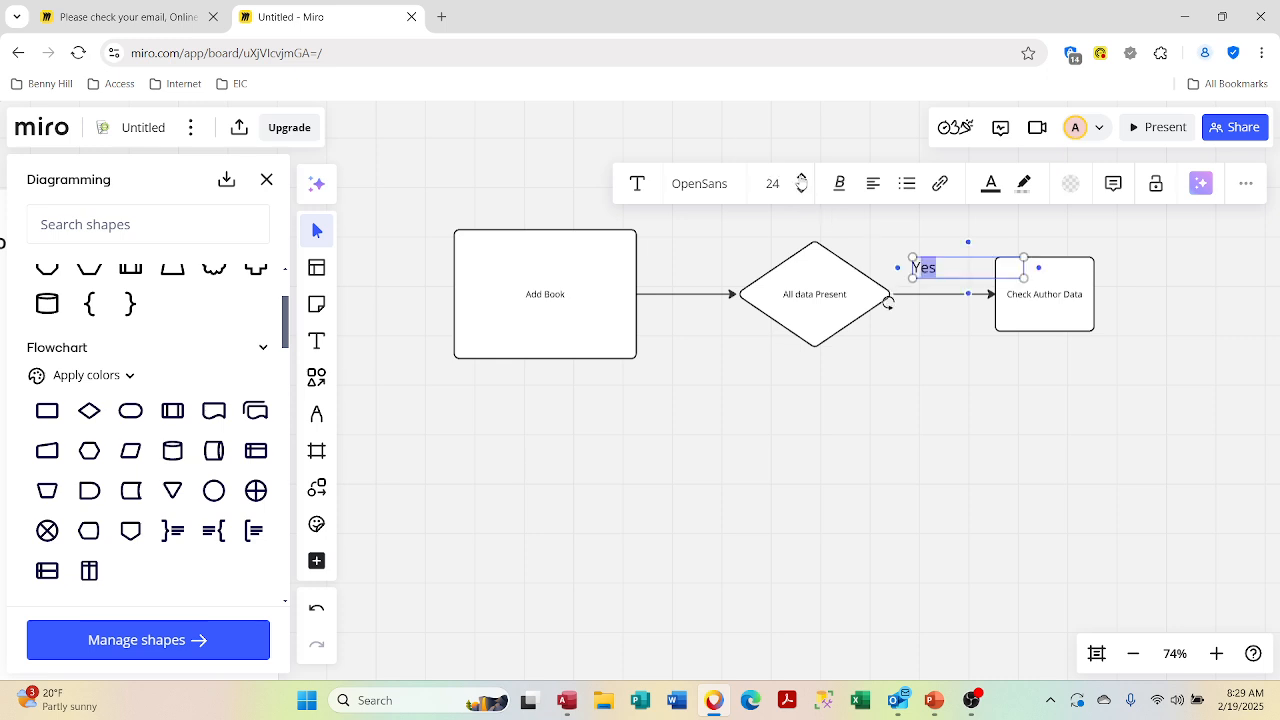
left_click(920, 370)
Step: Move the "Yes" label down closer to the connector between the diamond and Check Author Data
left_click(937, 284)
left_click(941, 263)
left_click(943, 287)
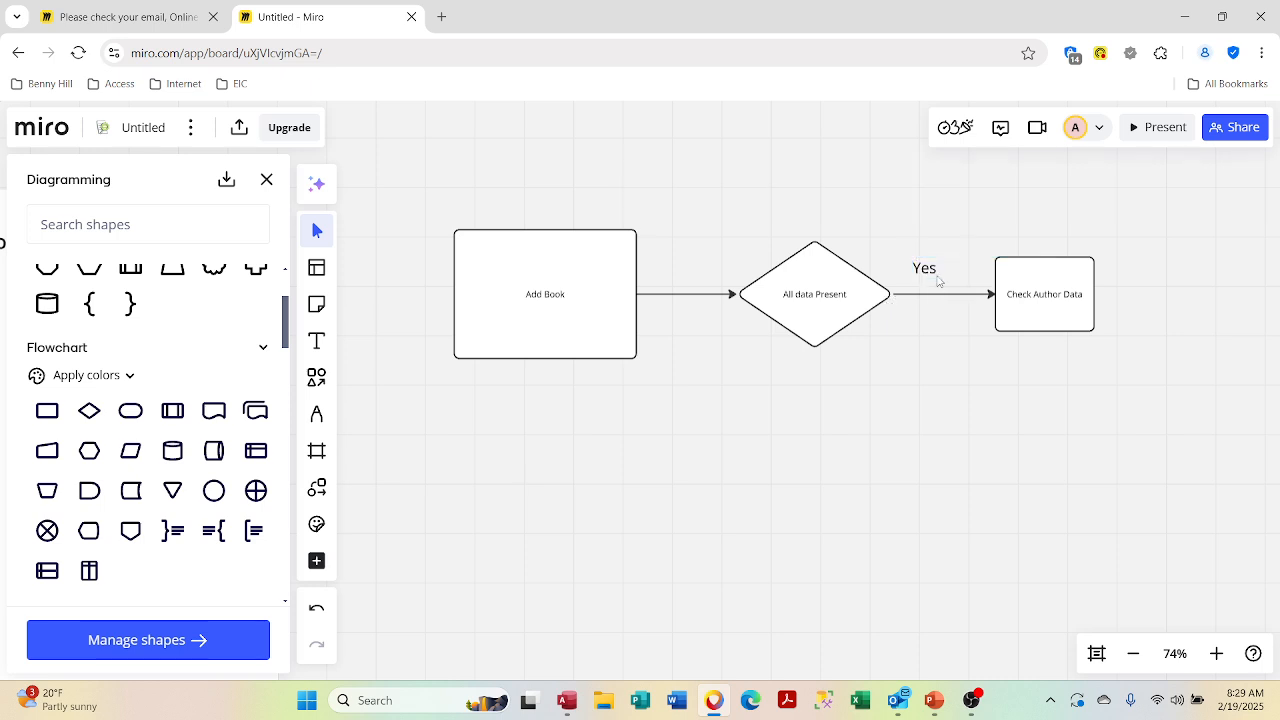
left_click(934, 276)
left_click_drag(934, 276, 939, 285)
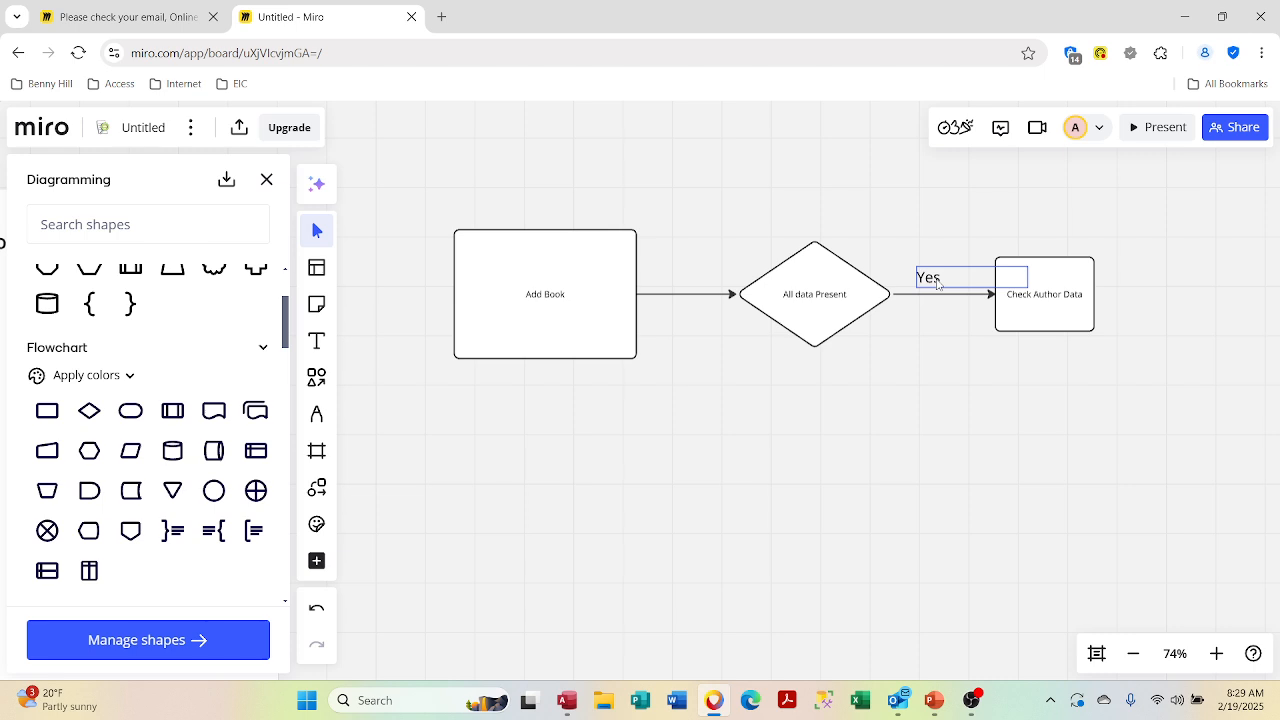
left_click(922, 386)
left_click(813, 352)
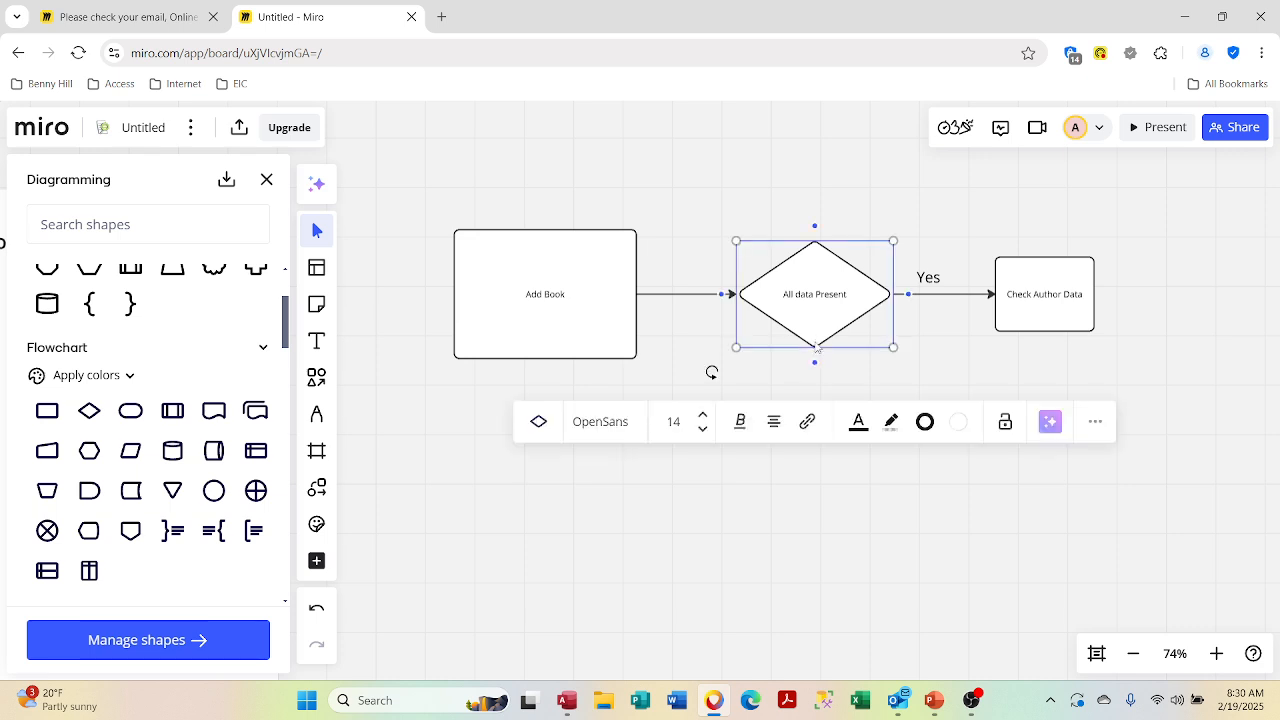
left_click(814, 361)
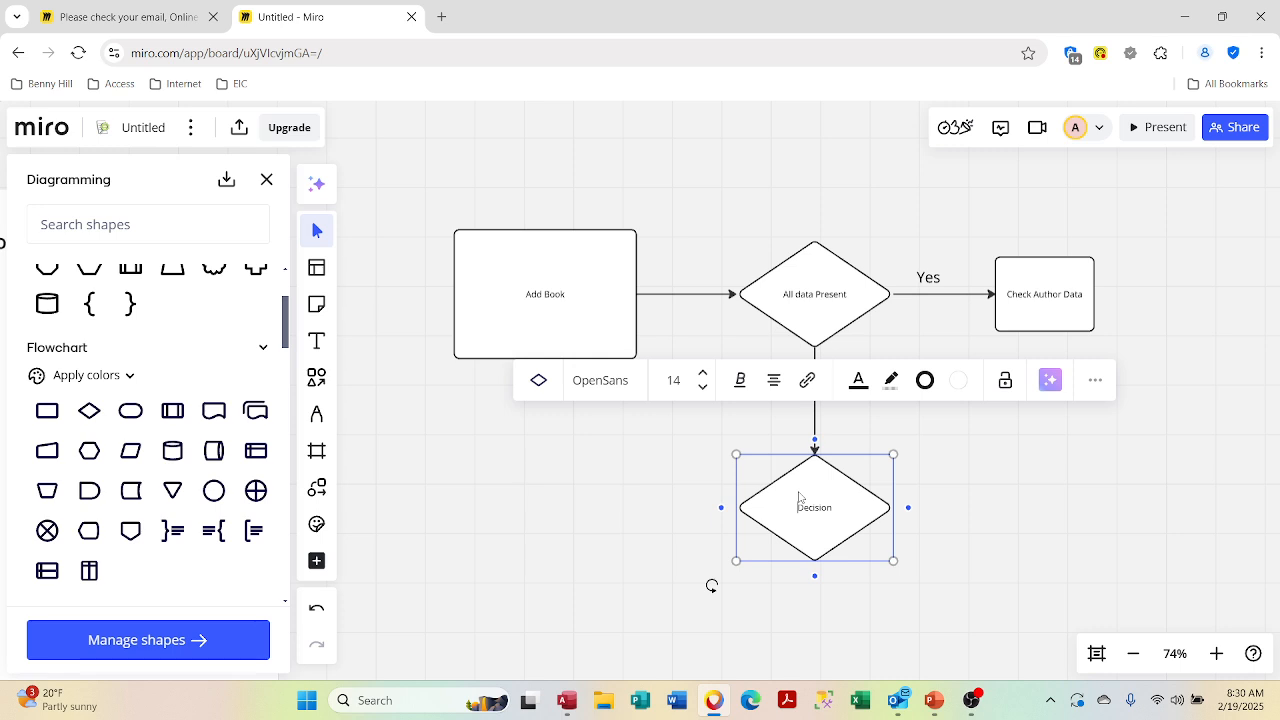
key("Delete")
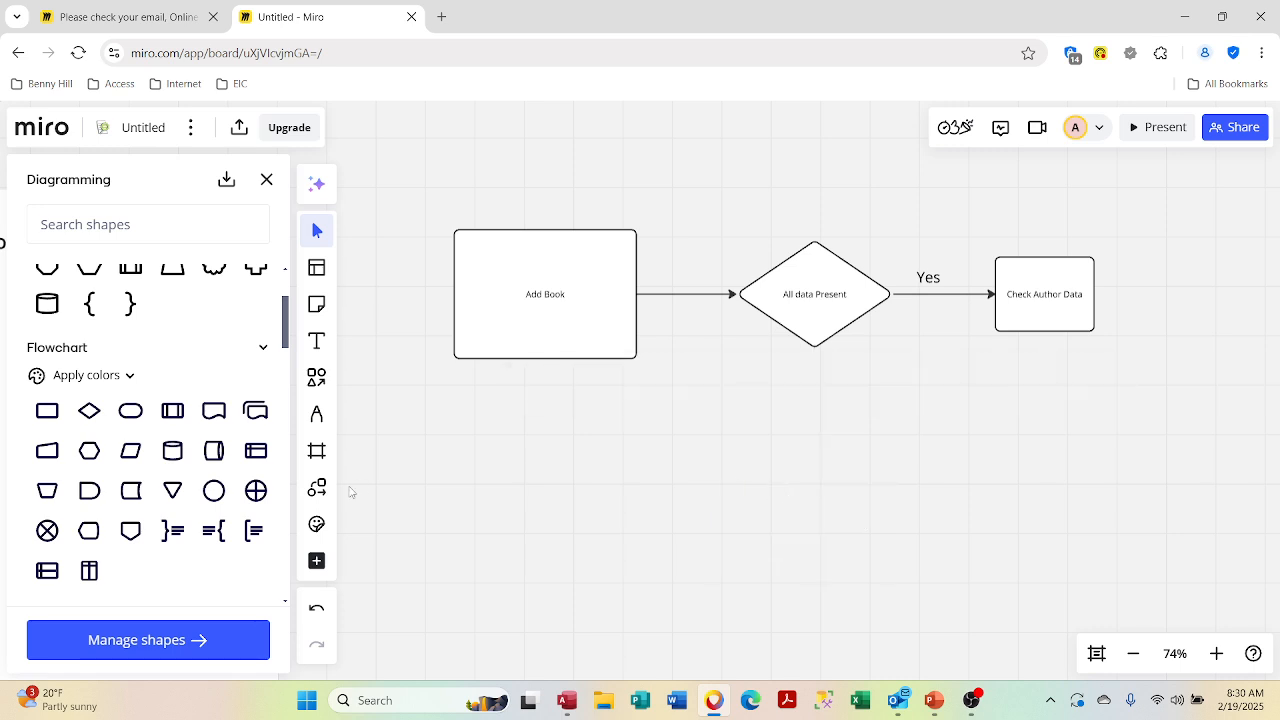
Step: Place a Process shape below the All data Present diamond and connect the diamond's lower corner to it
left_click_drag(47, 410, 821, 486)
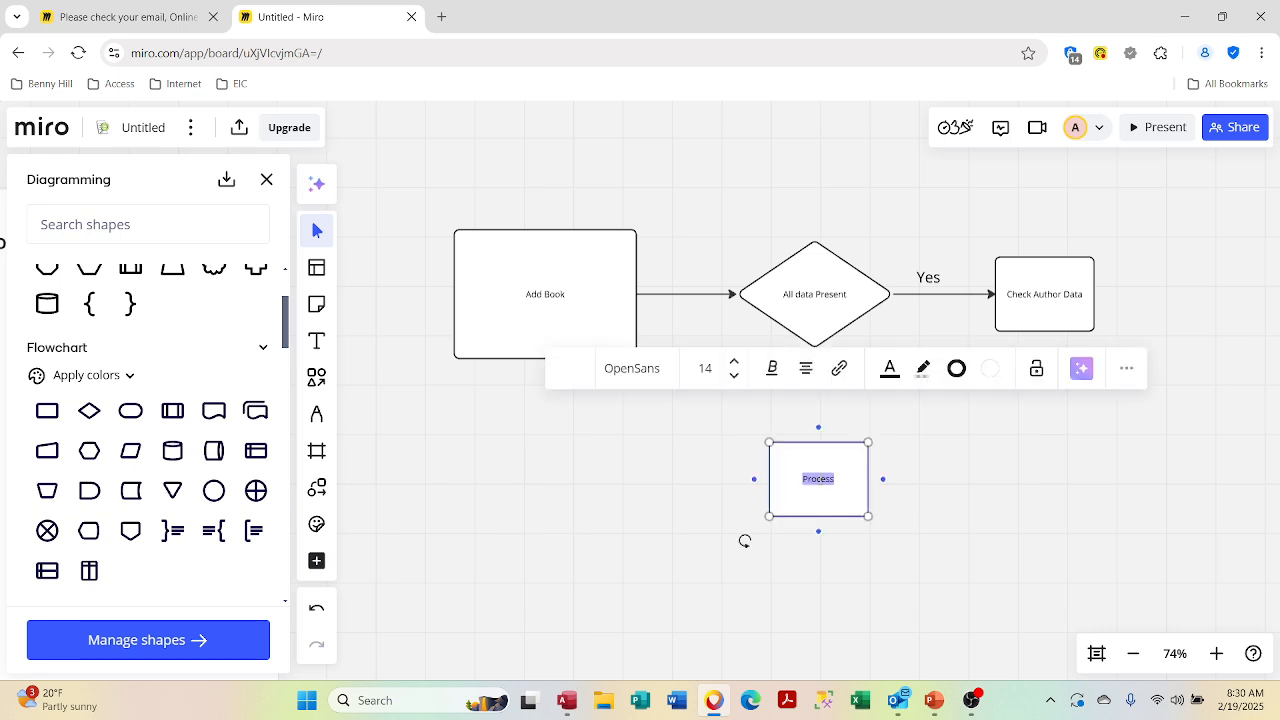
left_click(815, 335)
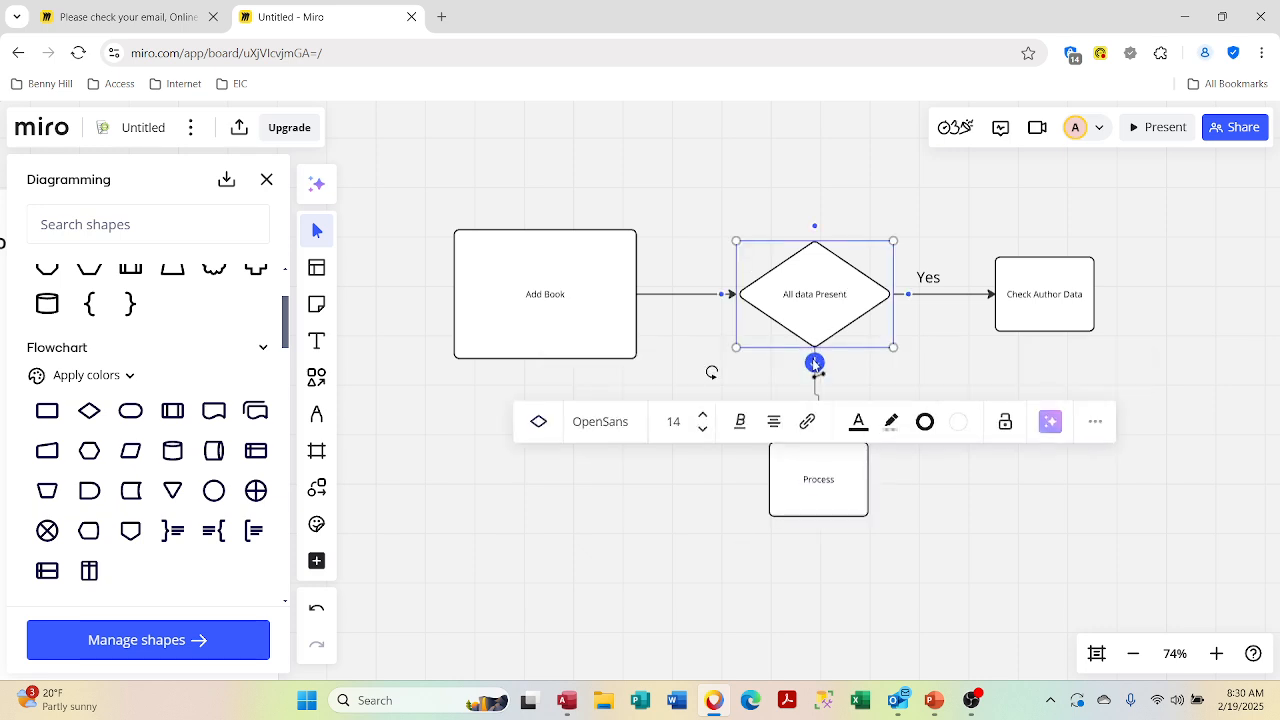
left_click(814, 362)
double_click(817, 479)
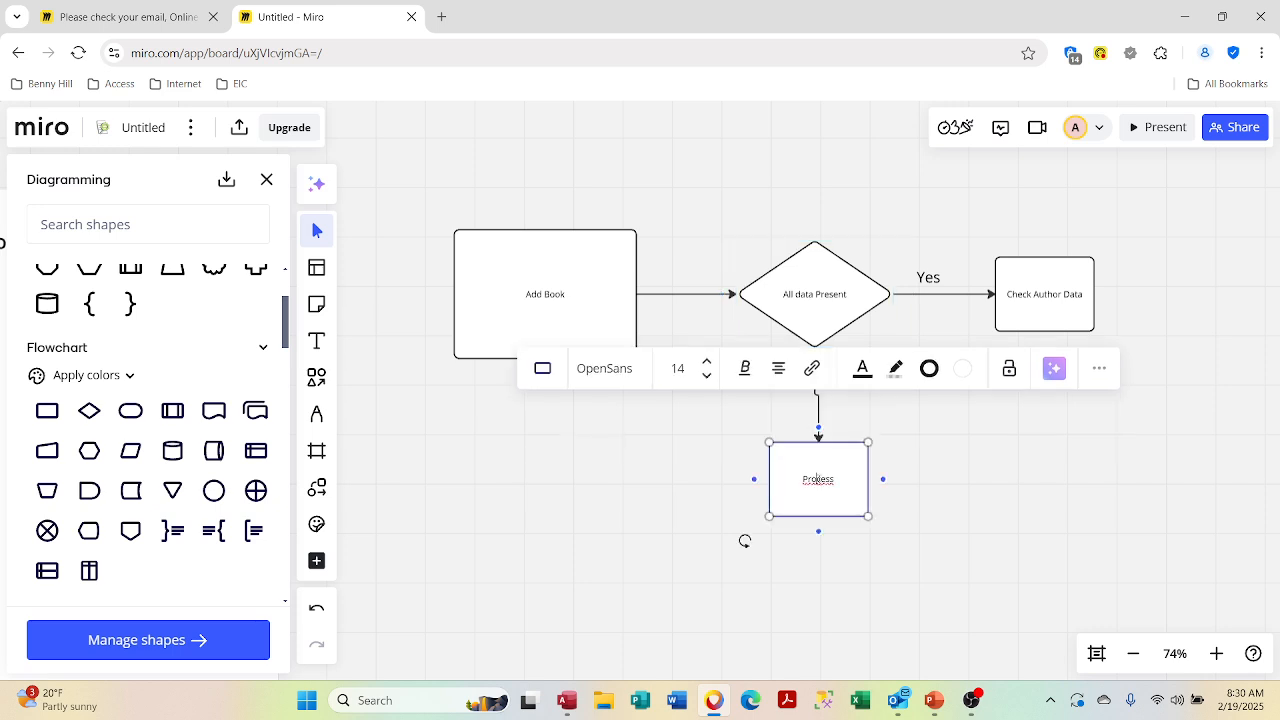
left_click(845, 466)
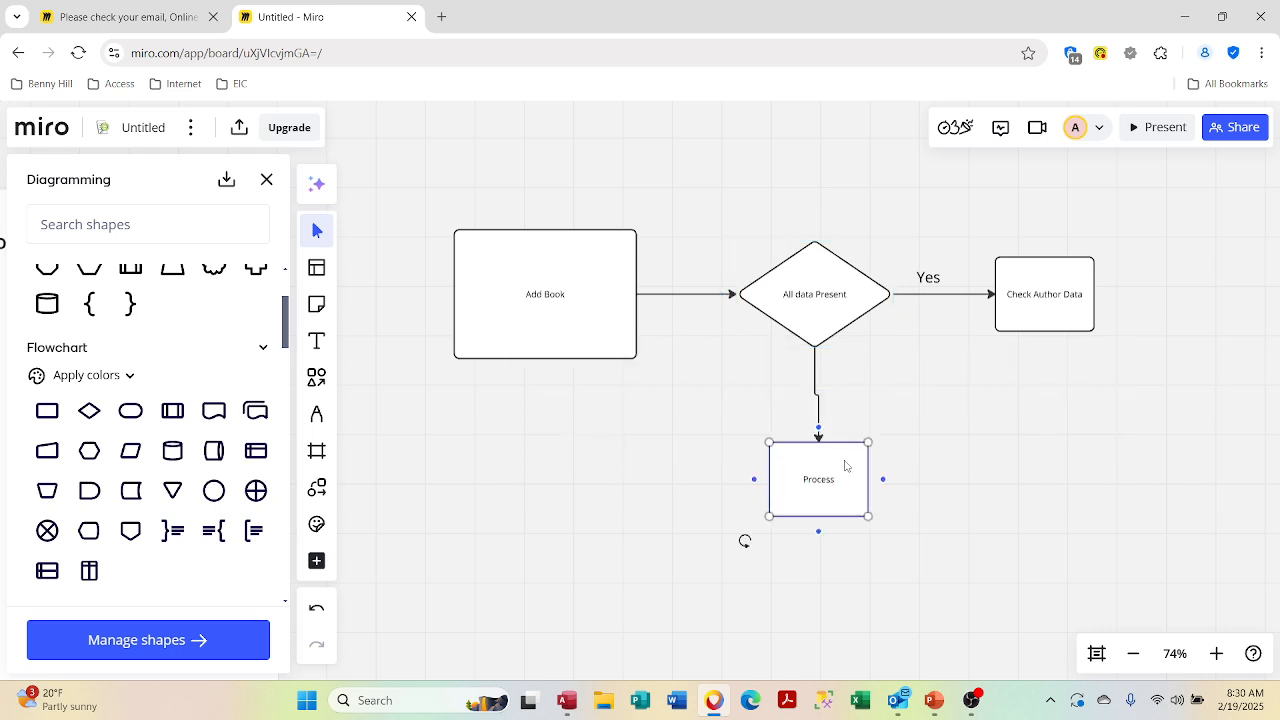
Step: Nudge the Process shape left to straighten the diamond's lower connector, and add a "No" label beside it from a copy of "Yes"
key("Left")
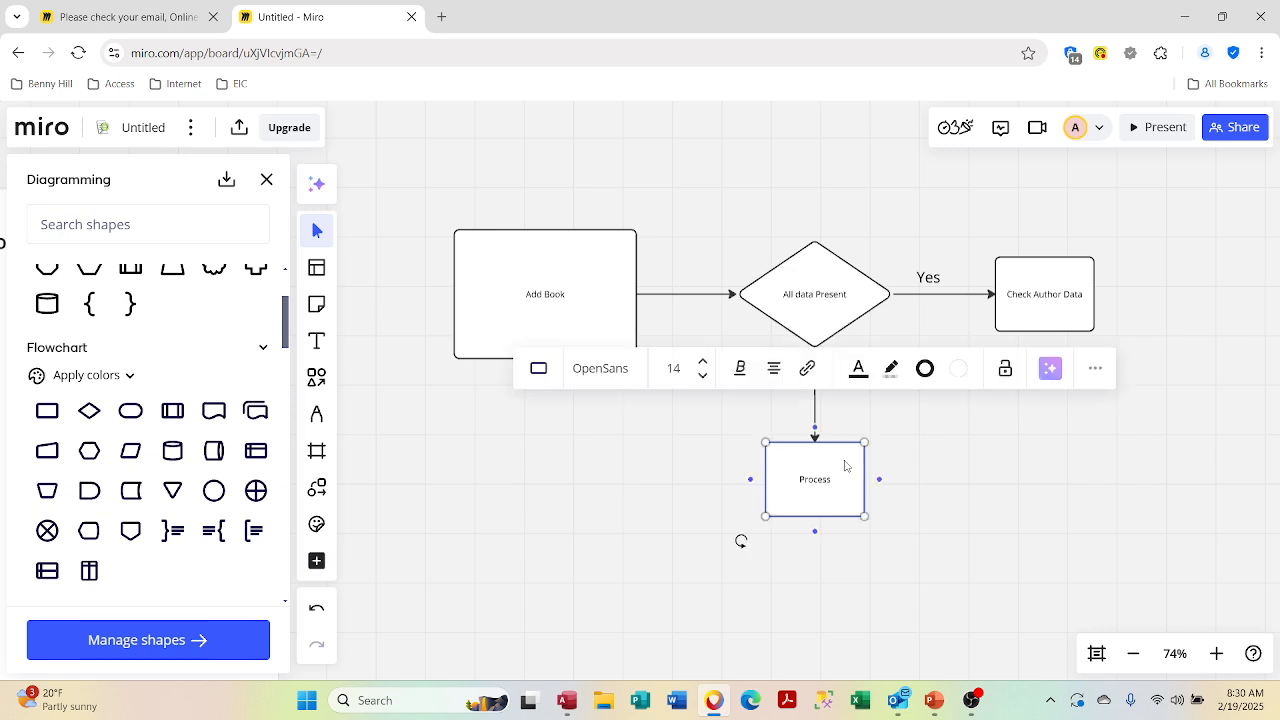
left_click(915, 437)
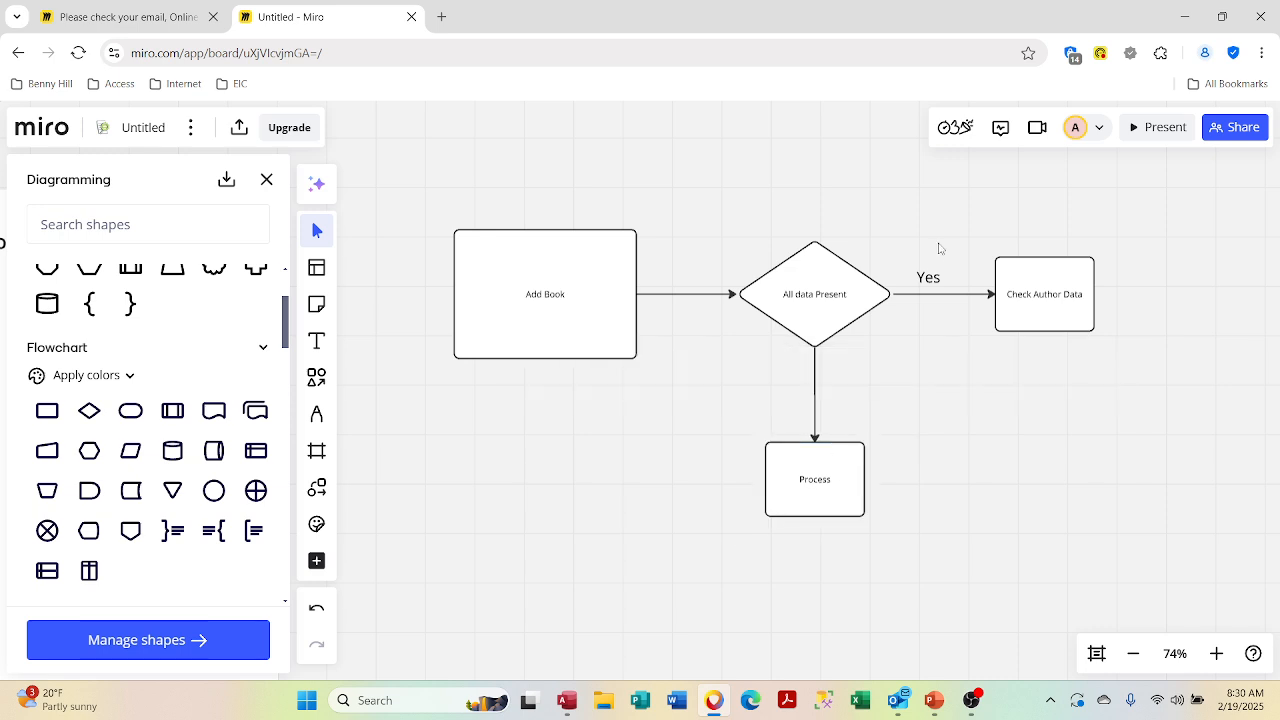
left_click(933, 273)
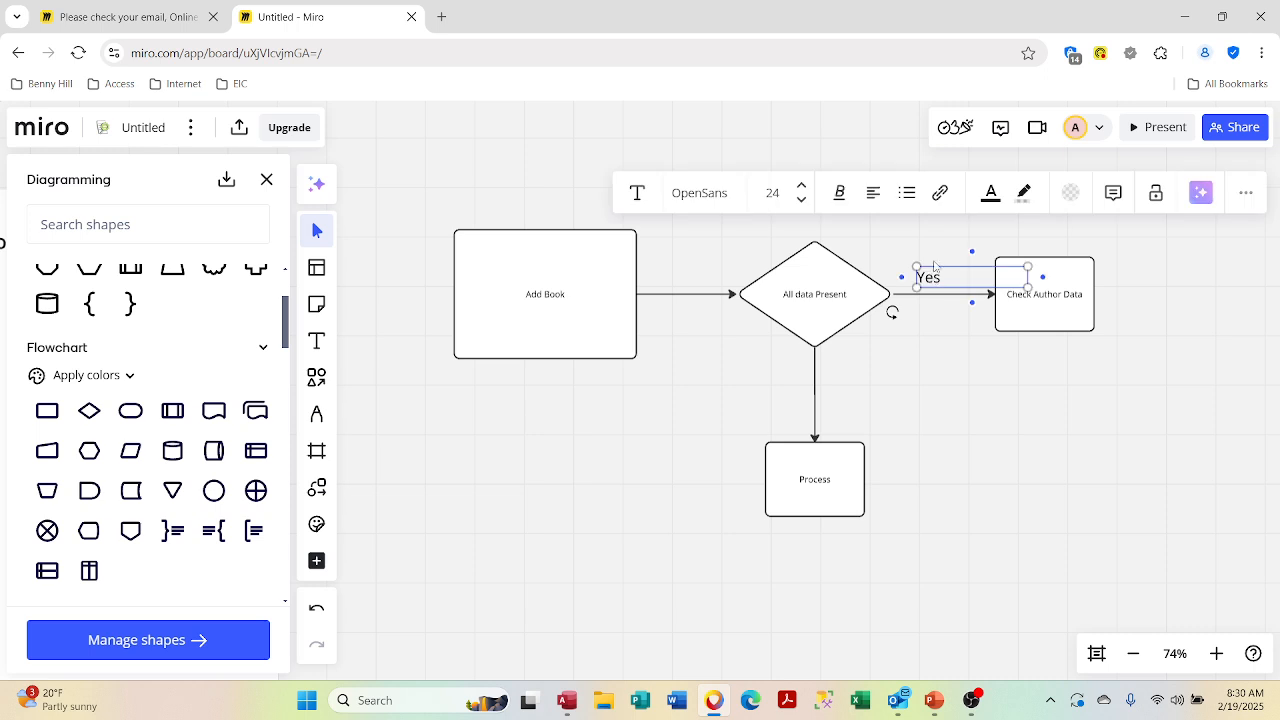
left_click_drag(934, 266, 897, 356)
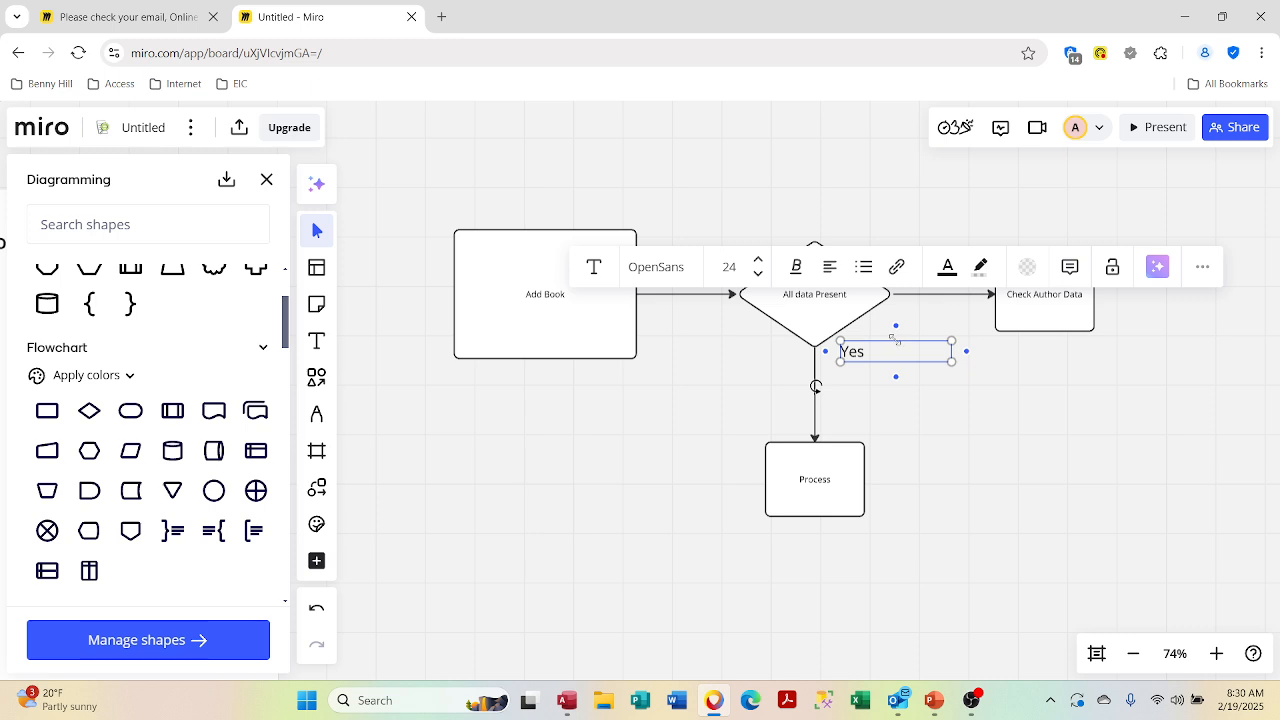
left_click_drag(896, 341, 860, 398)
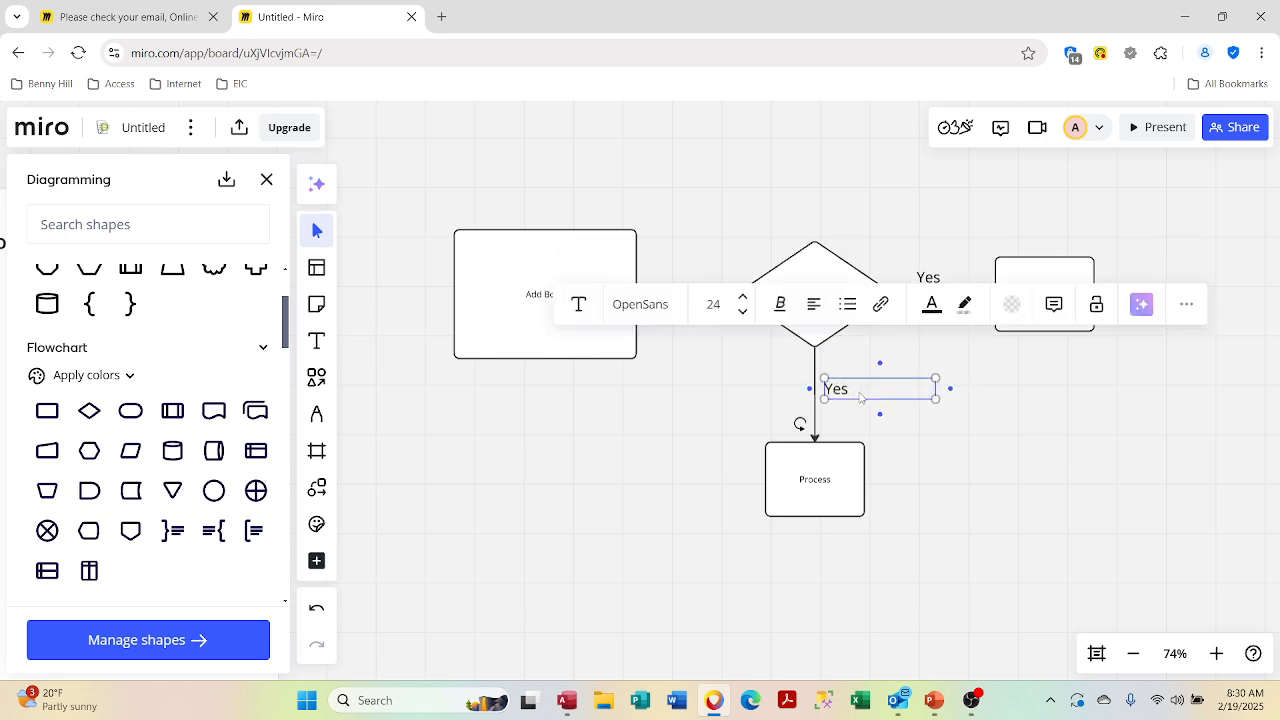
double_click(850, 390)
type("No")
Step: Label the Process shape below the diamond "Alert User" with "(Exit)" on a second line
left_click(830, 482)
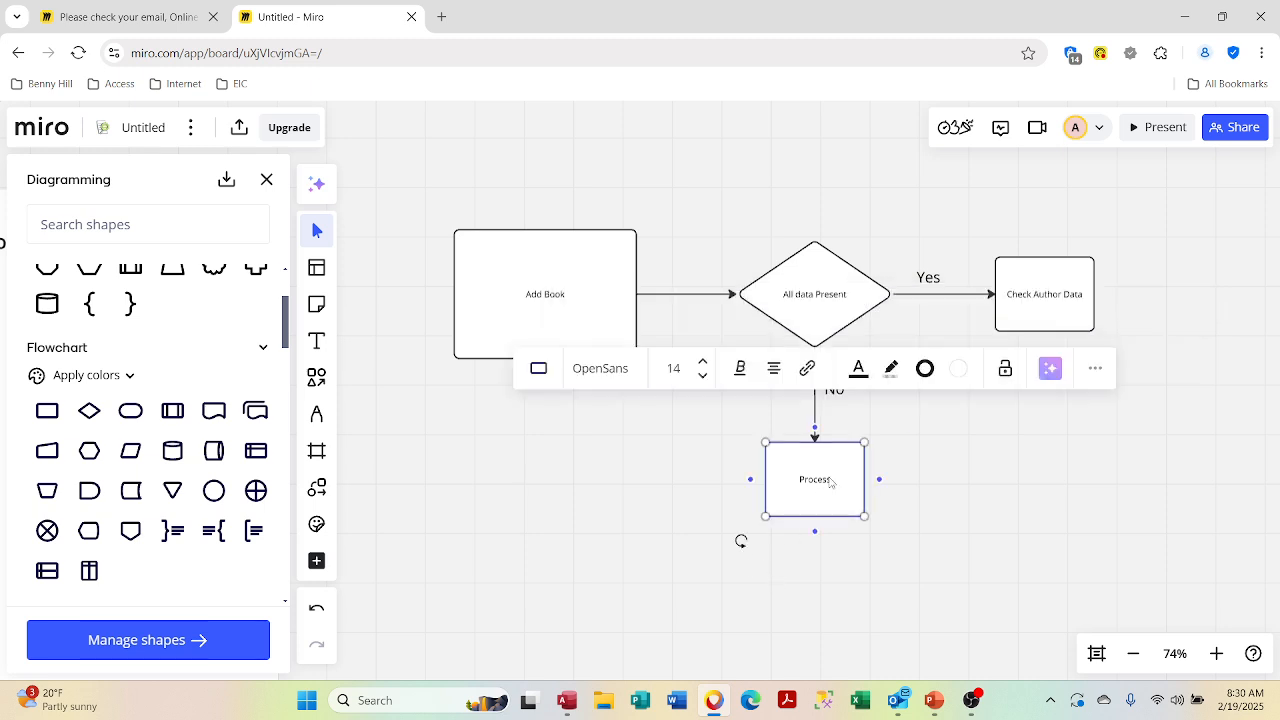
double_click(830, 480)
type("Alert User")
key("Return")
type("(Exit")
Step: Connect the left side of Alert User back to the lower edge of Add Book
mouse_move(752, 484)
left_click_drag(752, 484, 557, 369)
left_click(490, 476)
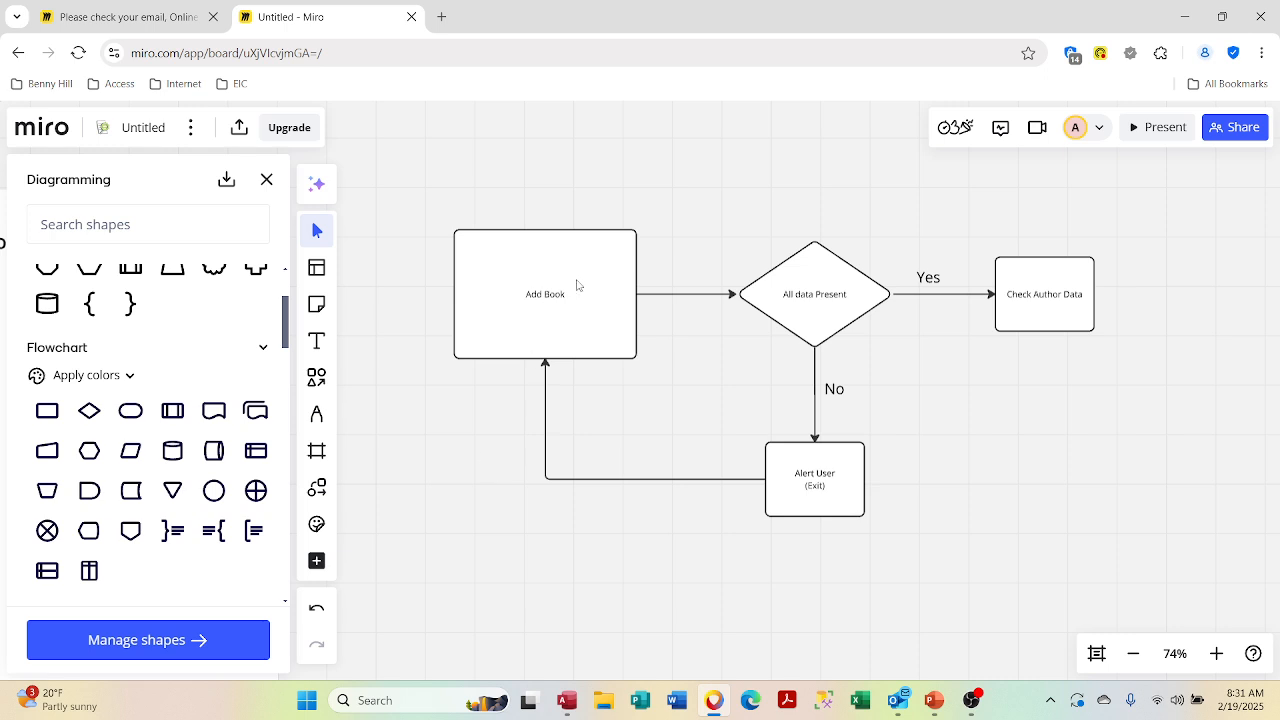
Step: Copy the All data Present diamond to the right of Check Author Data and connect Check Author Data to it
left_click(810, 304)
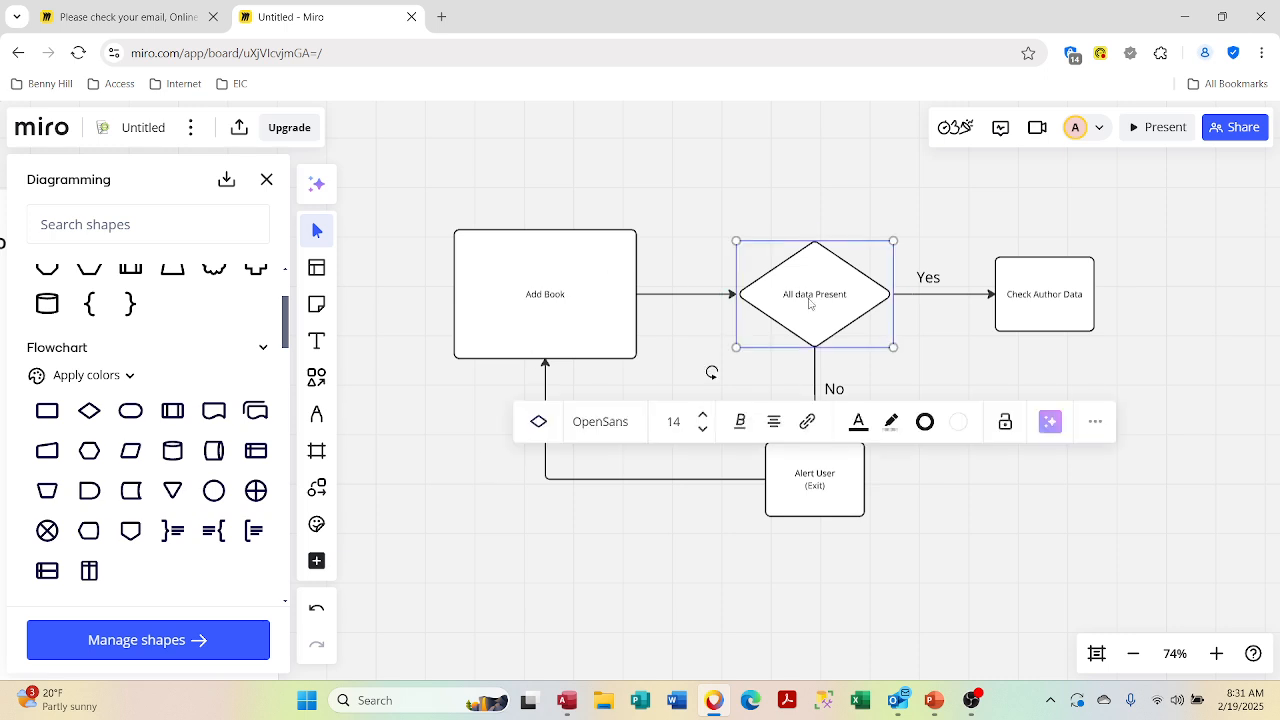
left_click(1187, 392)
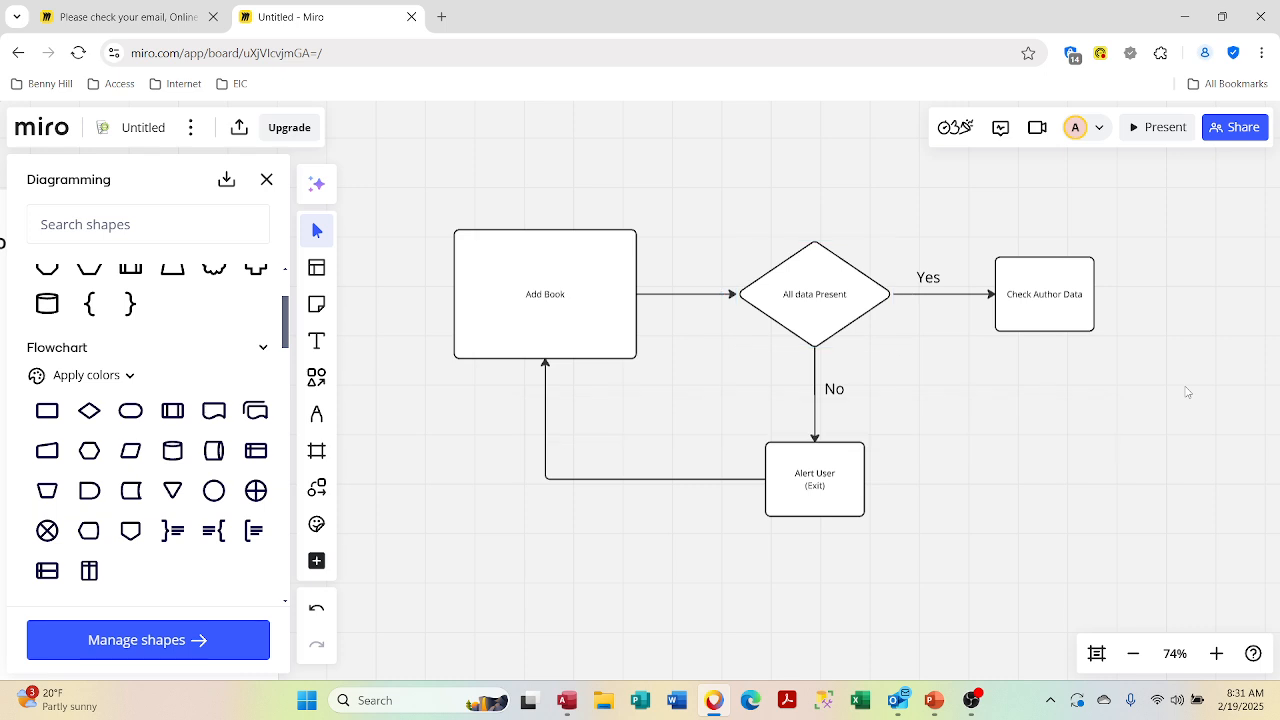
key("ctrl+v")
left_click_drag(1187, 392, 1238, 294)
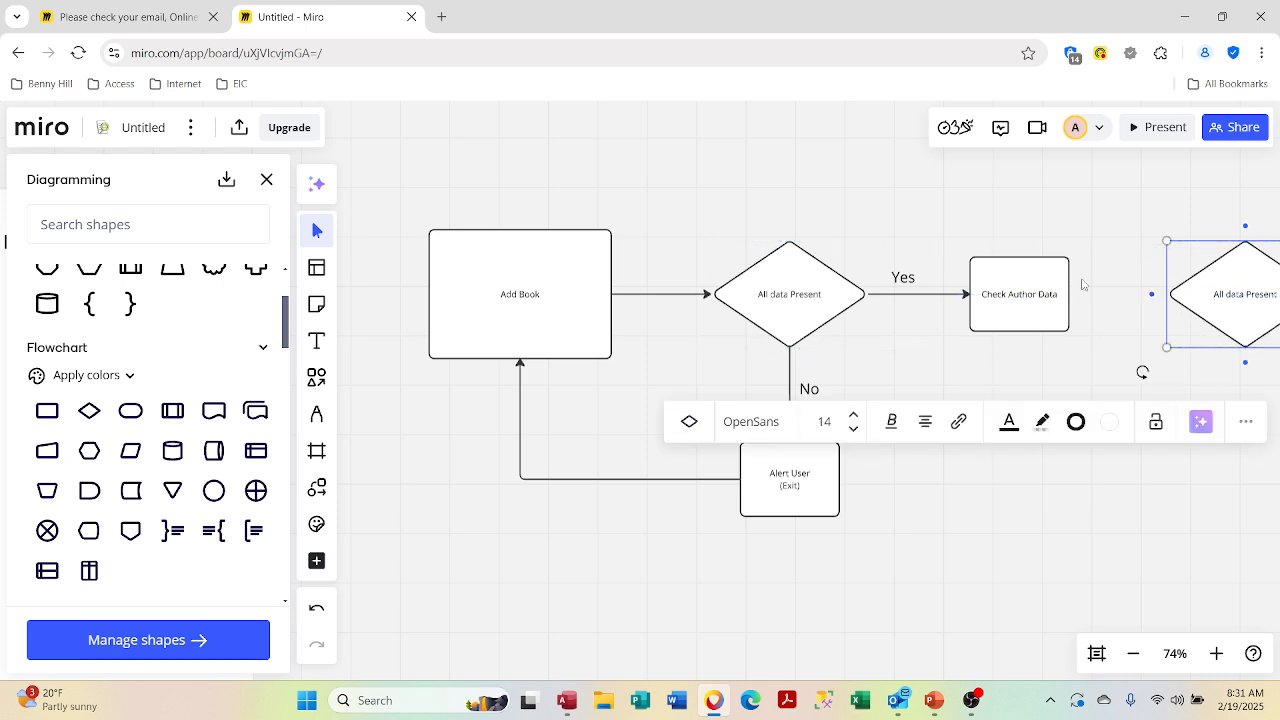
left_click(1050, 292)
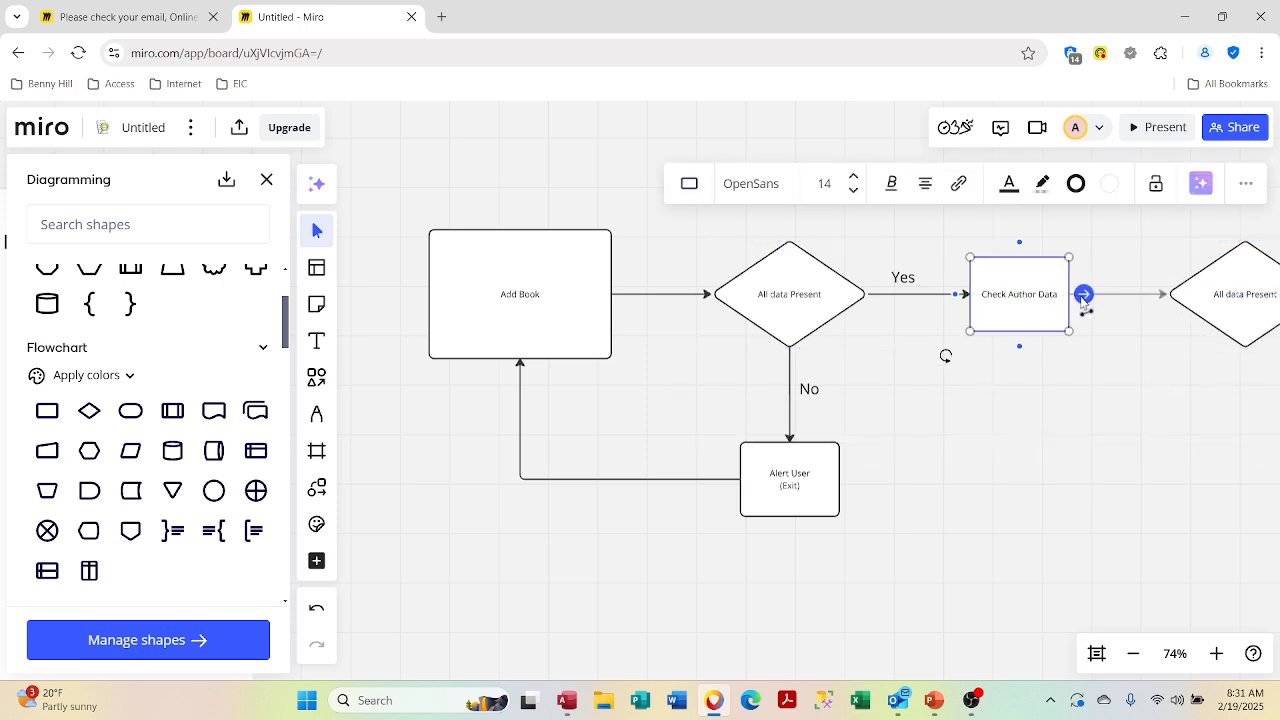
left_click(1083, 298)
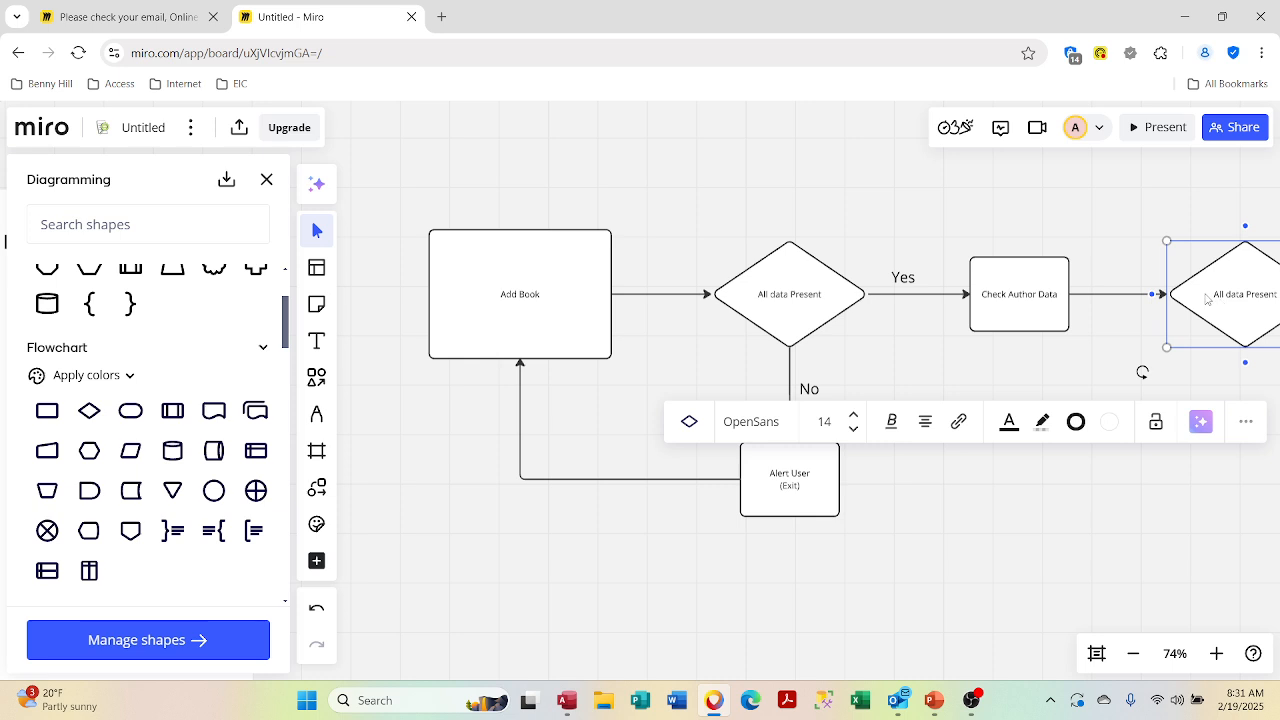
Step: Connect the lower corner of the second All data Present diamond to the right side of Alert User
scroll(1060, 469, "right", 3)
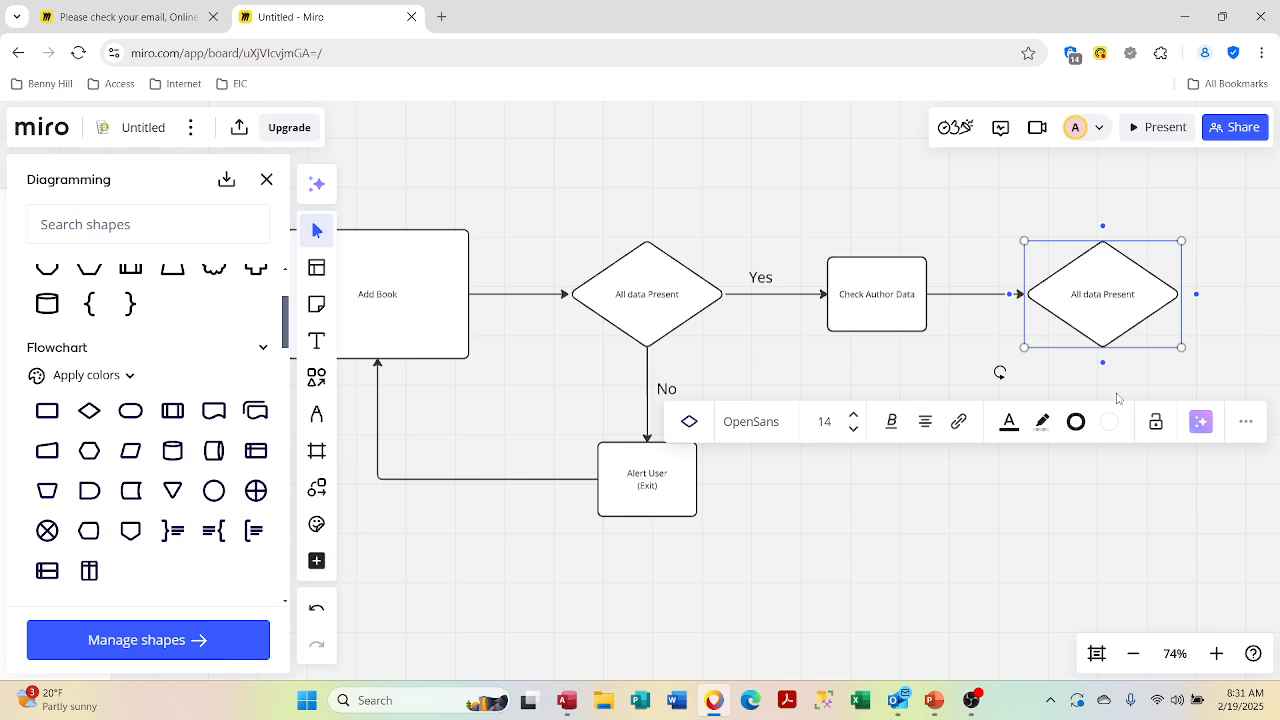
mouse_move(1103, 364)
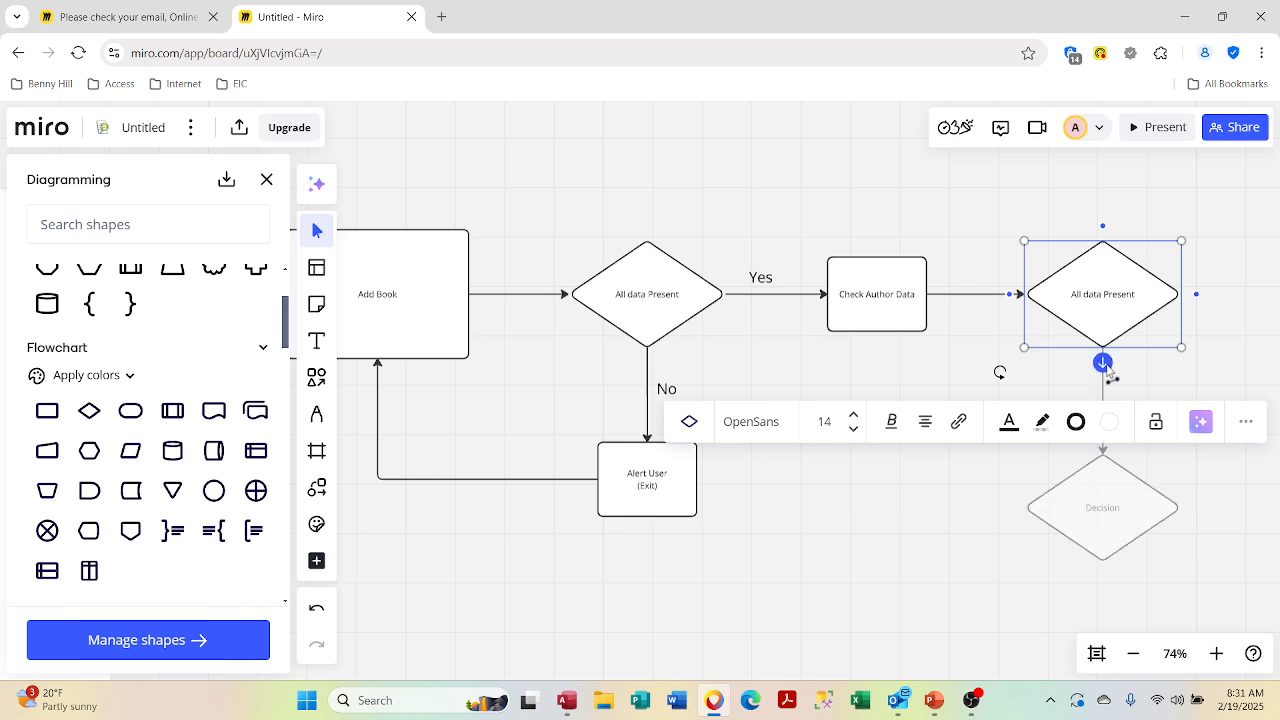
left_click_drag(1107, 372, 708, 474)
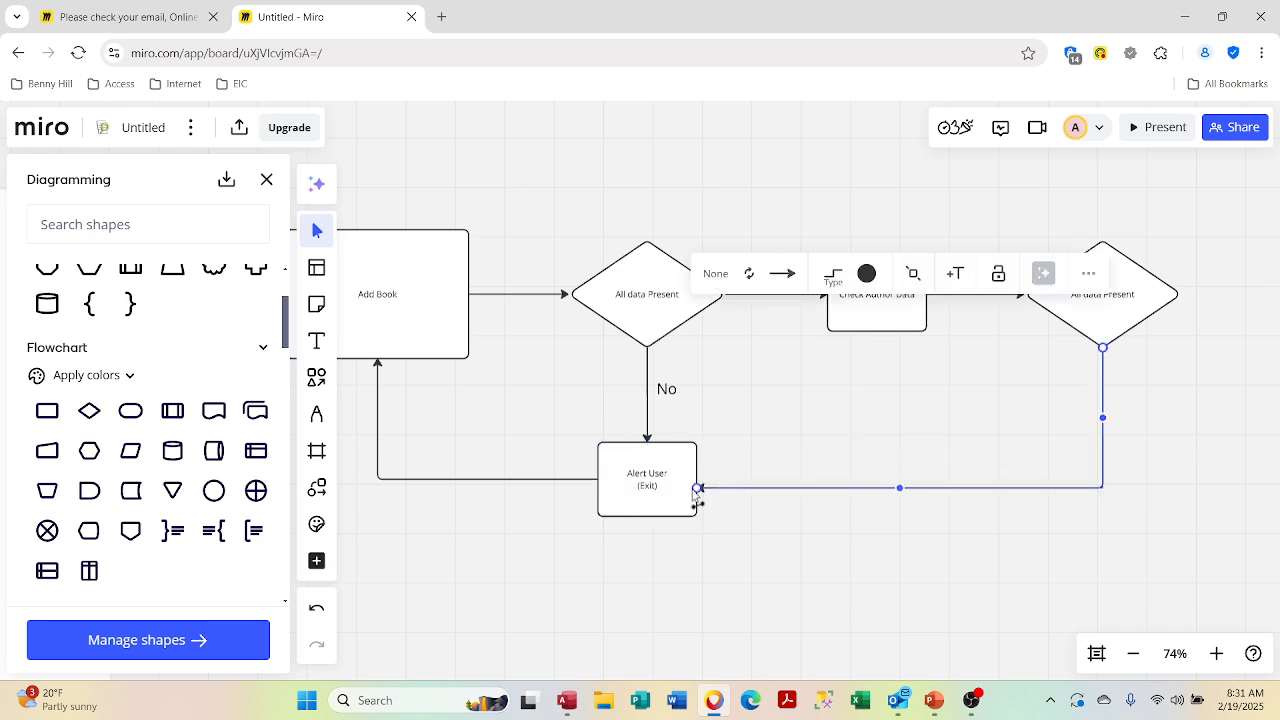
Step: Place a copy of the "No" label beside the connector running down from the second diamond
left_click(671, 393)
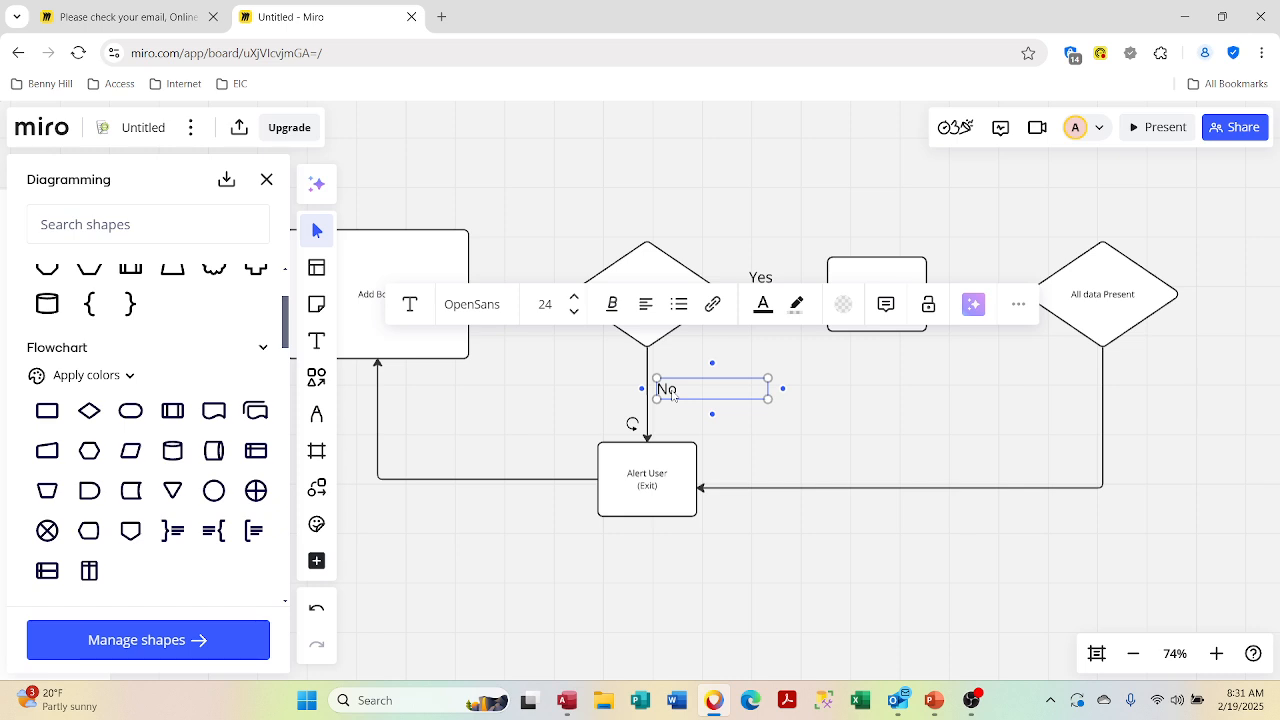
key("ctrl+c")
left_click(897, 446)
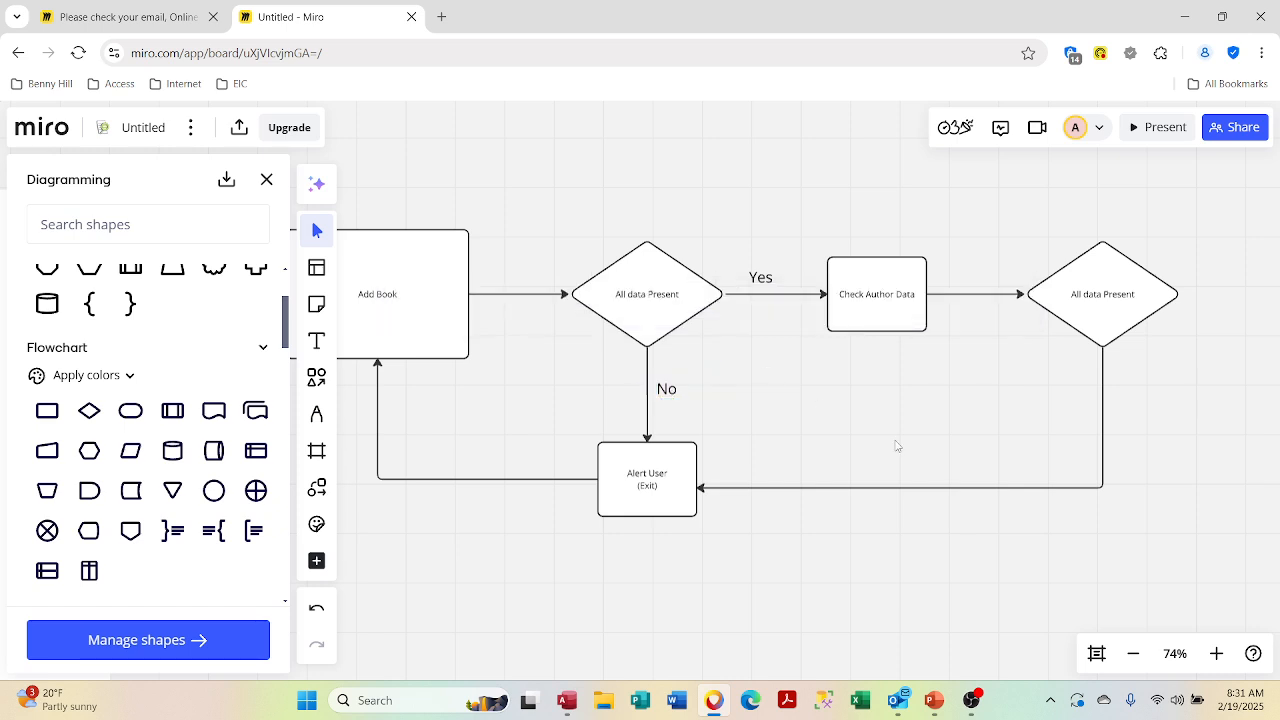
key("ctrl+v")
left_click_drag(898, 446, 1186, 399)
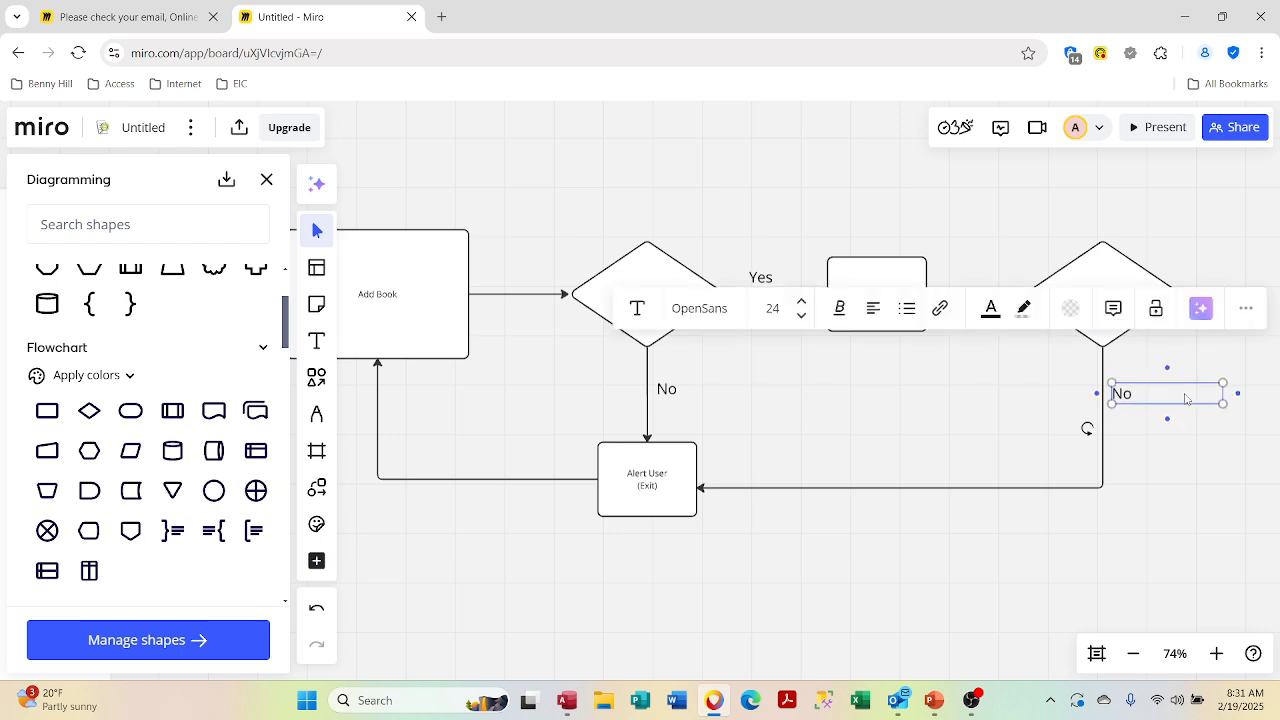
left_click(1013, 401)
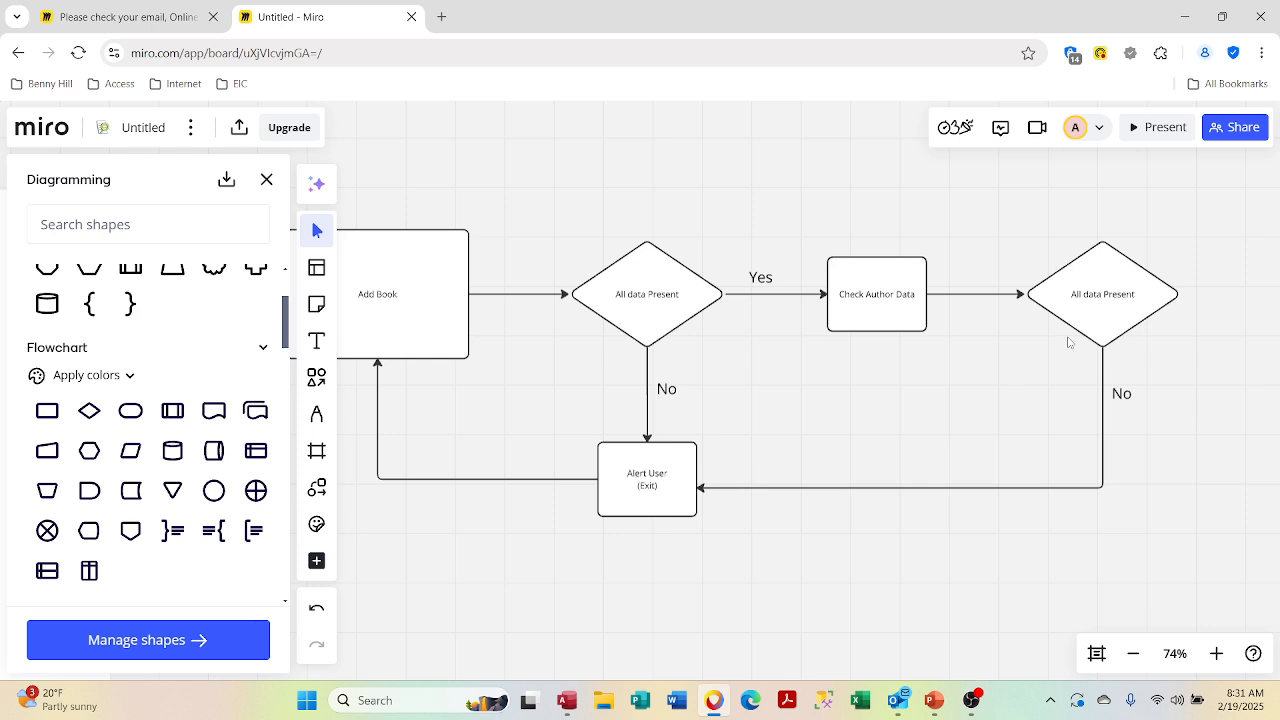
Step: Copy the Check Author Data shape to the right of the second diamond and connect the diamond to it
left_click(879, 309)
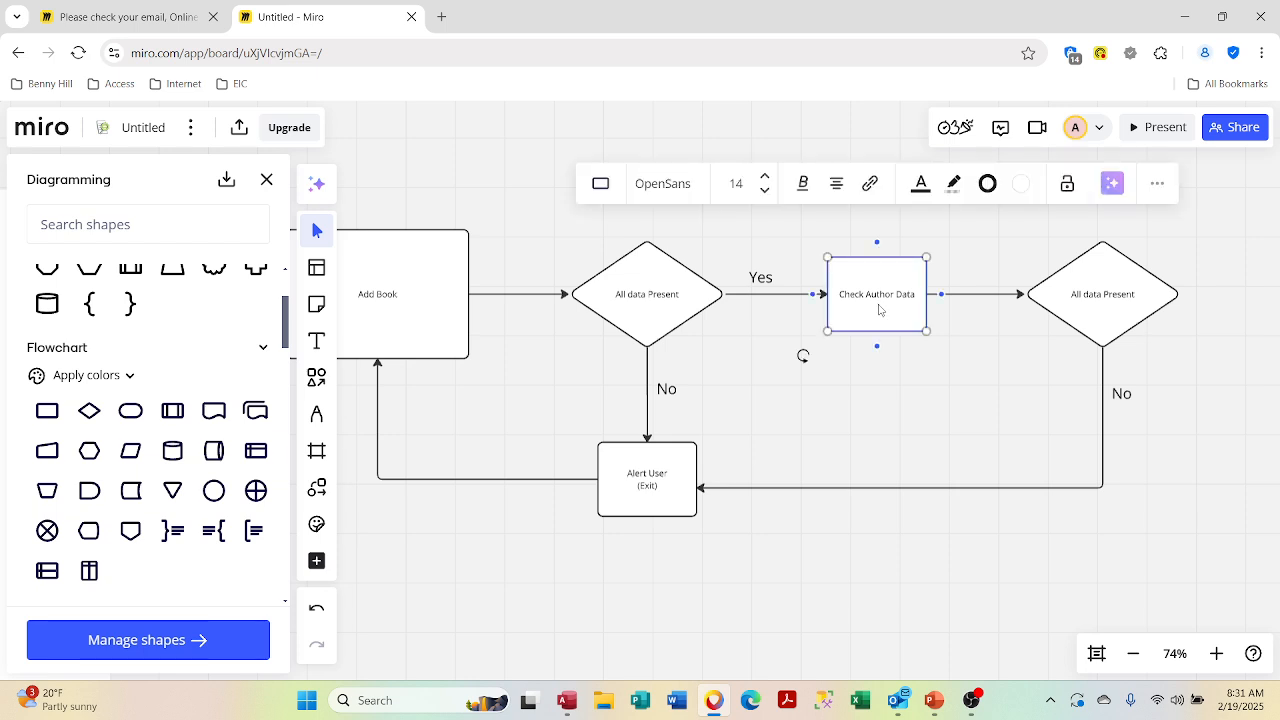
scroll(1160, 381, "right", 5)
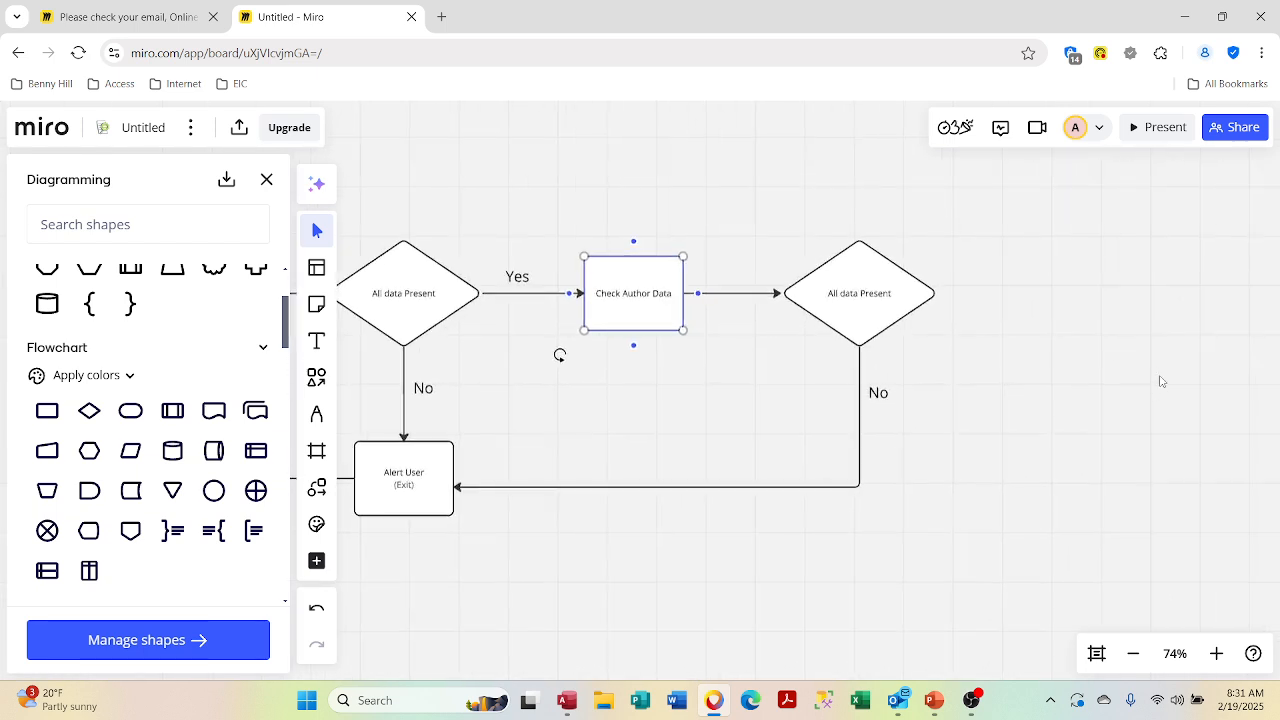
key("ctrl+v")
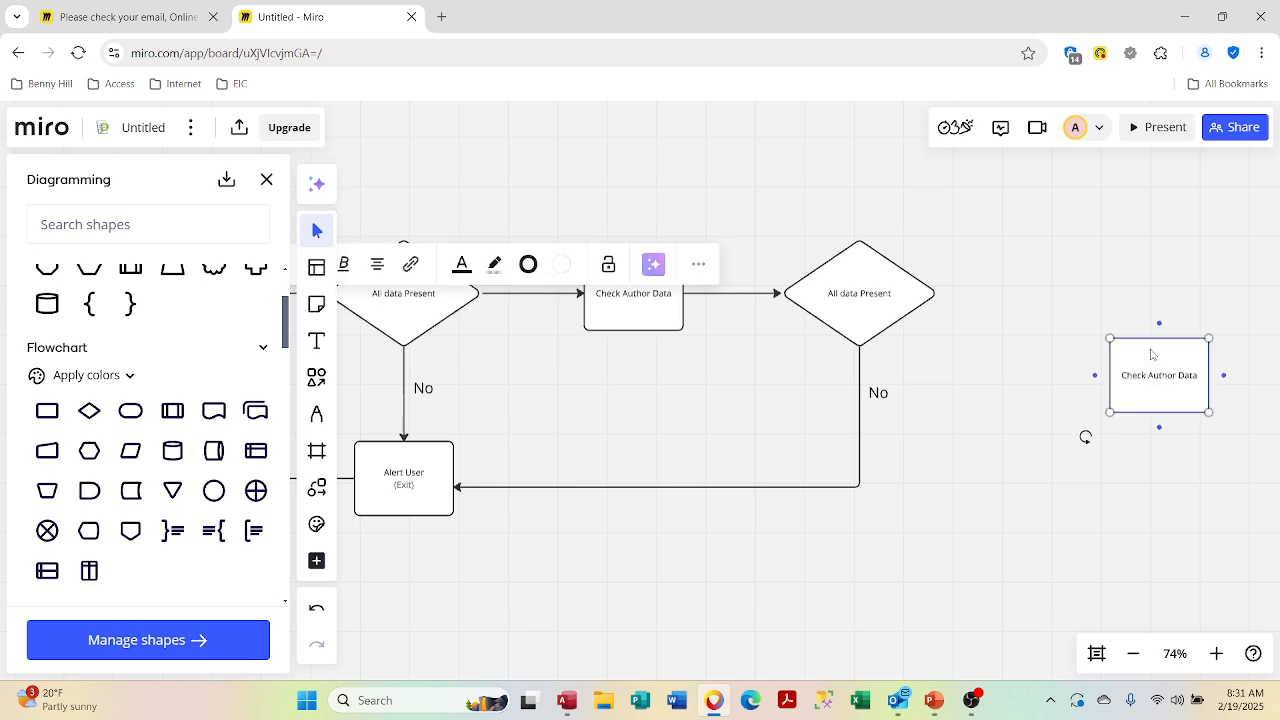
left_click_drag(1125, 397, 1052, 312)
left_click(918, 297)
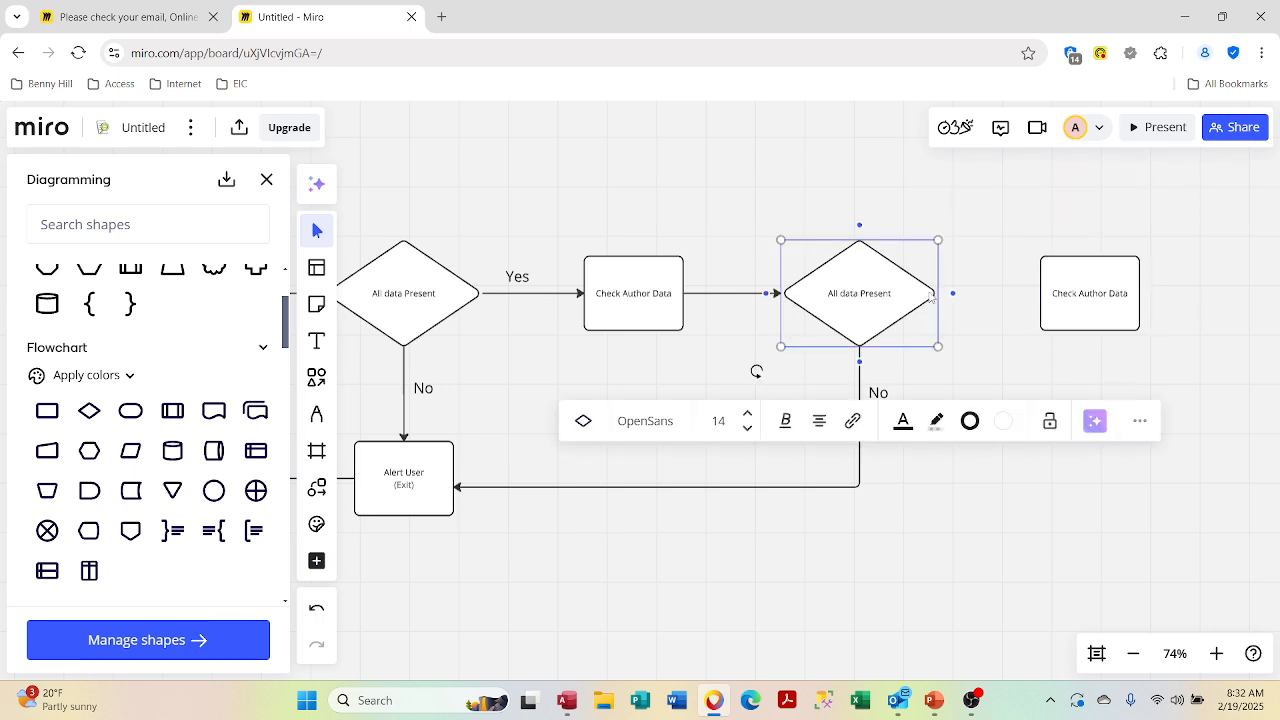
left_click_drag(951, 293, 1044, 300)
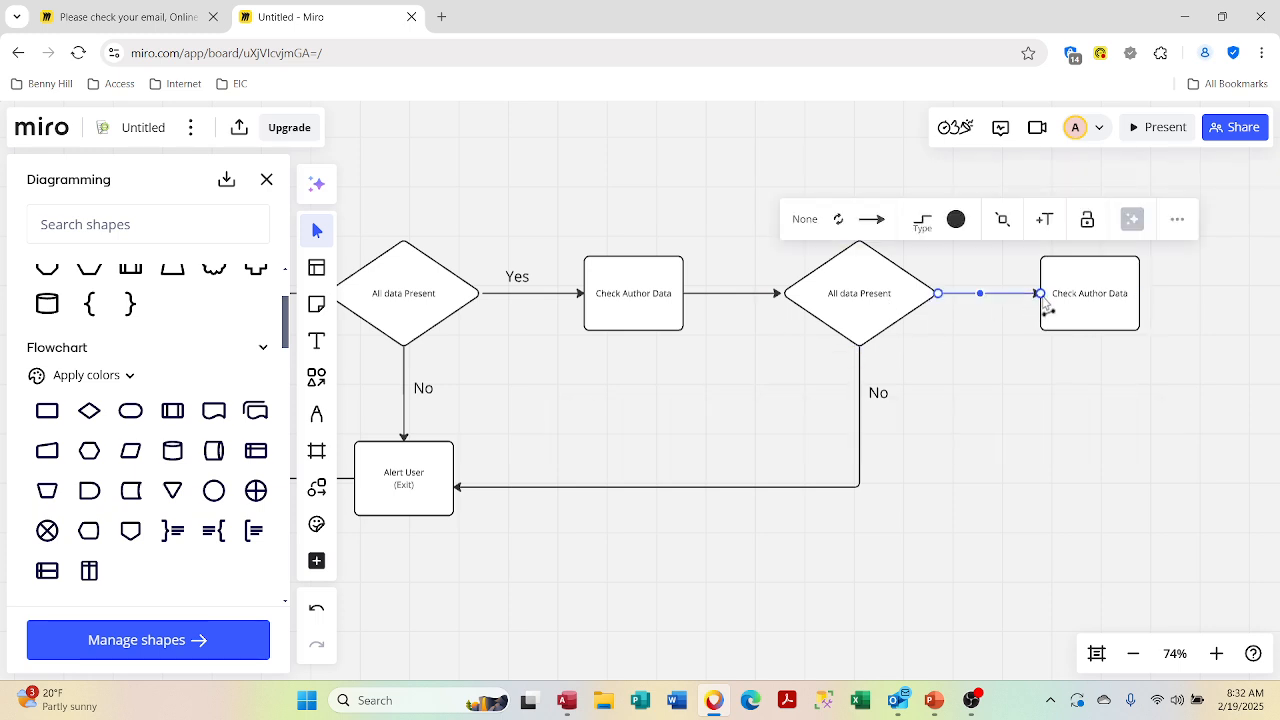
left_click(1024, 422)
Step: Try relabelling the copied Check Author Data shape "Ask User", and clear its text
left_click(1090, 307)
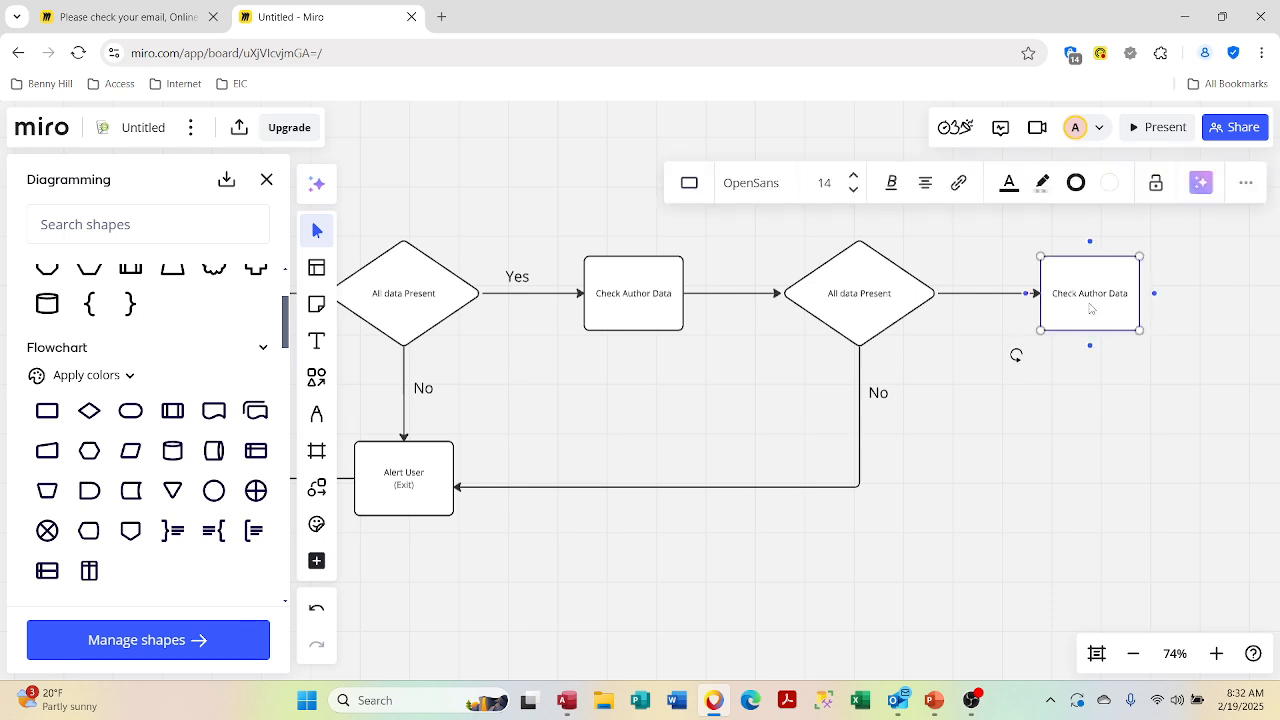
left_click(1091, 309)
left_click_drag(1124, 293, 977, 293)
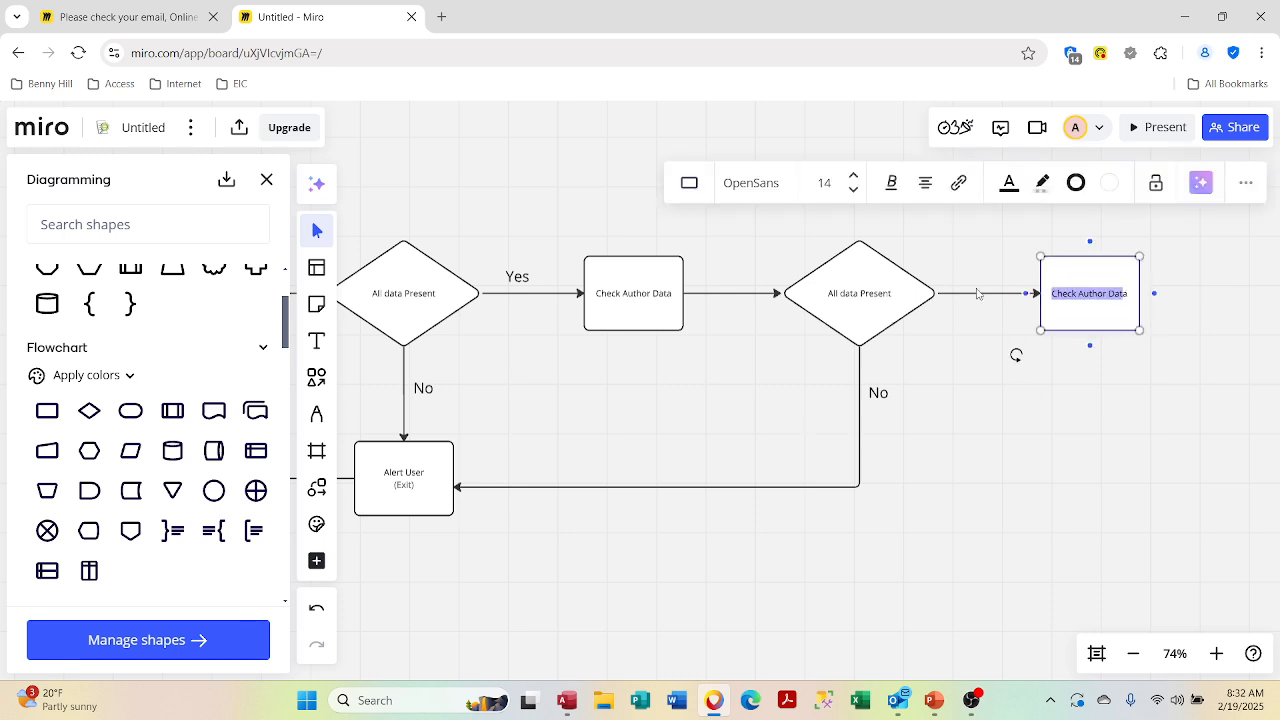
key("BackSpace")
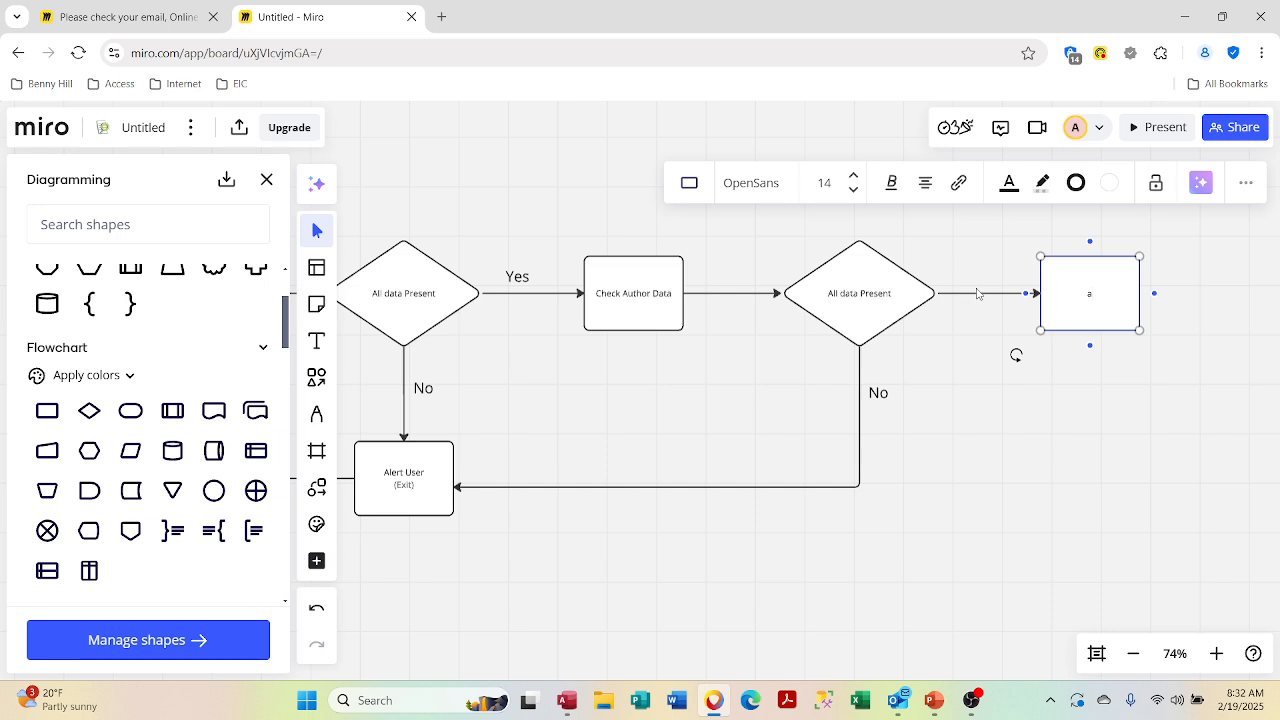
key("BackSpace")
type("Ask USer")
key("BackSpace")
key("BackSpace")
key("BackSpace")
key("BackSpace")
key("BackSpace")
key("BackSpace")
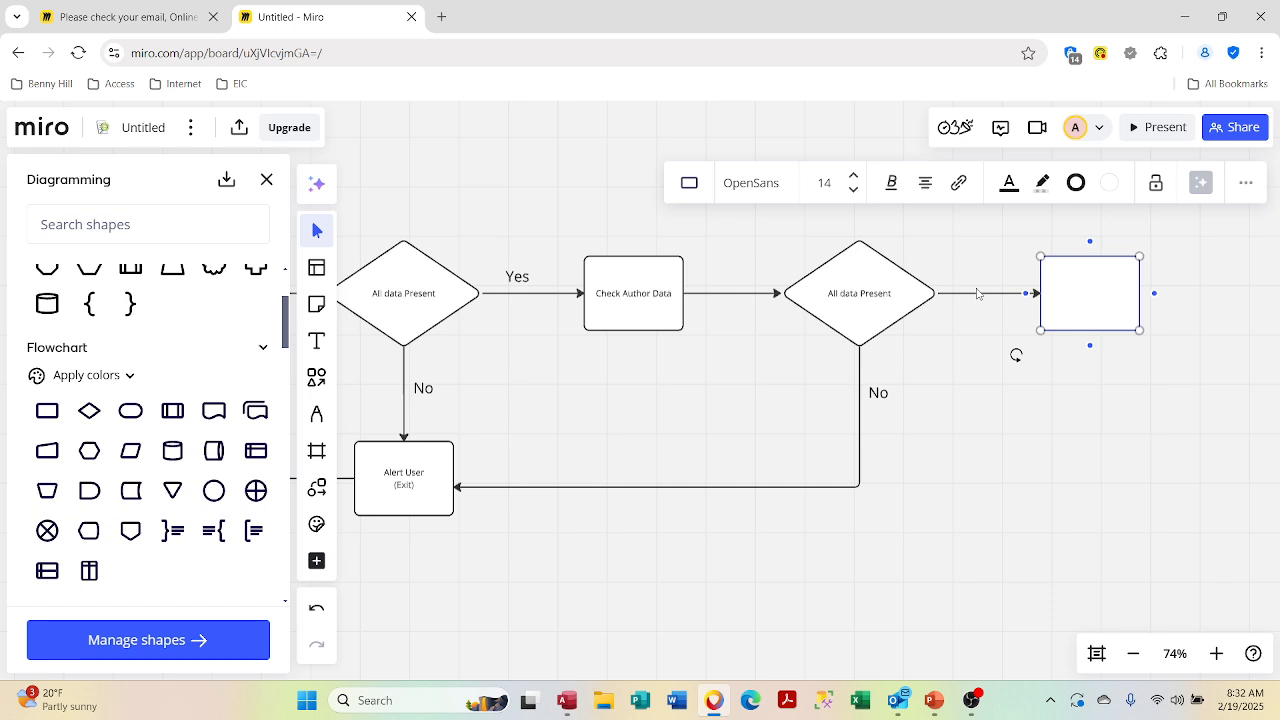
Step: Delete the empty process shape to the right of the second diamond
left_click(1007, 334)
left_click(1062, 325)
key("Delete")
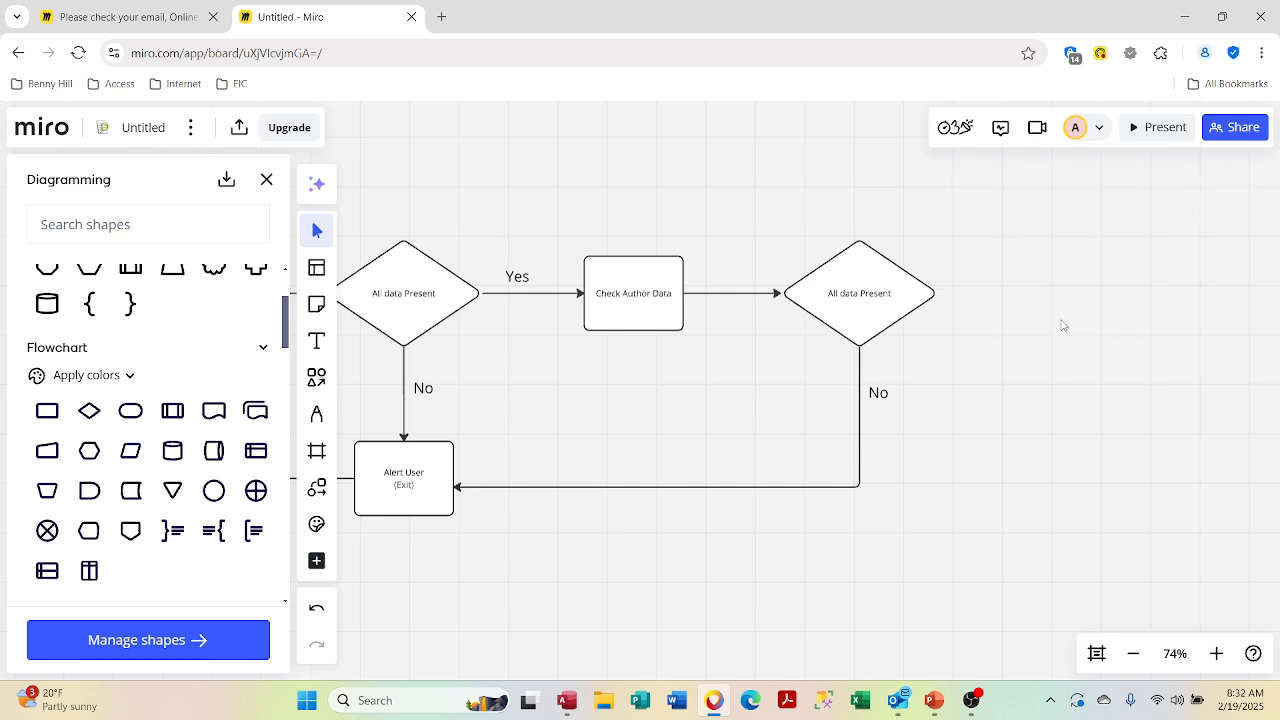
Step: Place a copy of the All data Present diamond to the right of the second diamond and connect the two
left_click(866, 276)
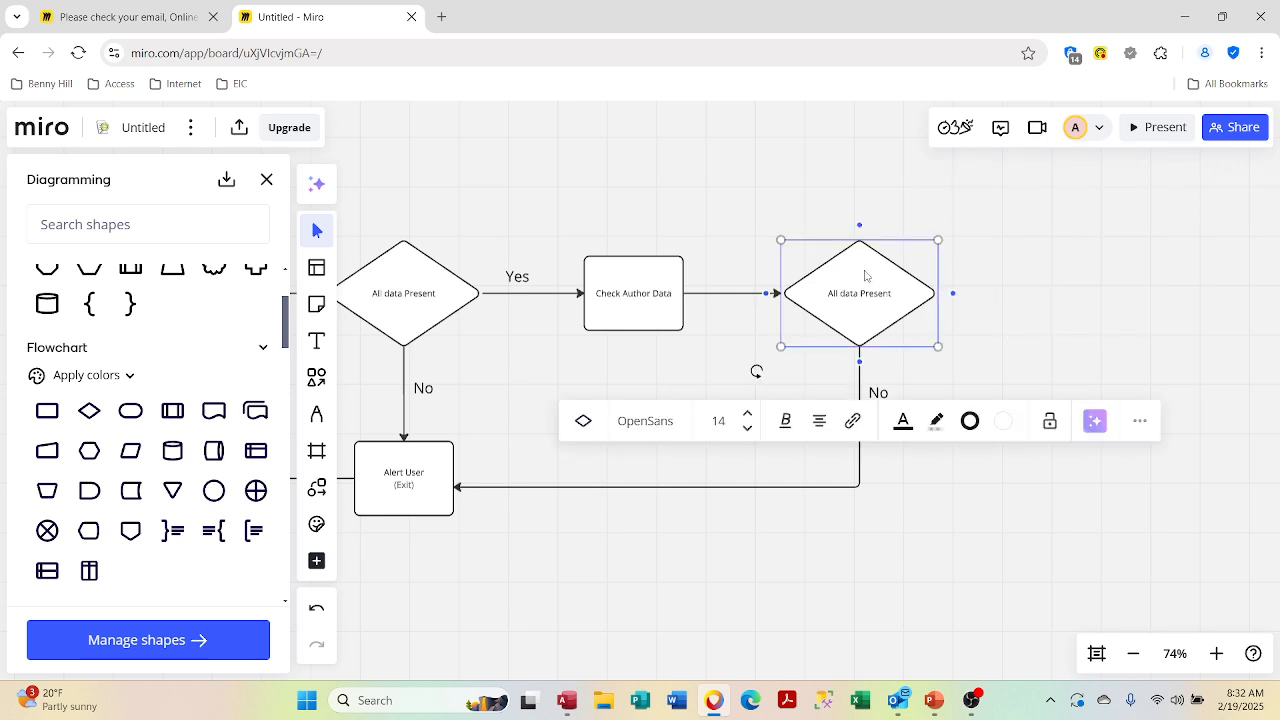
left_click(1135, 296)
key("ctrl+v")
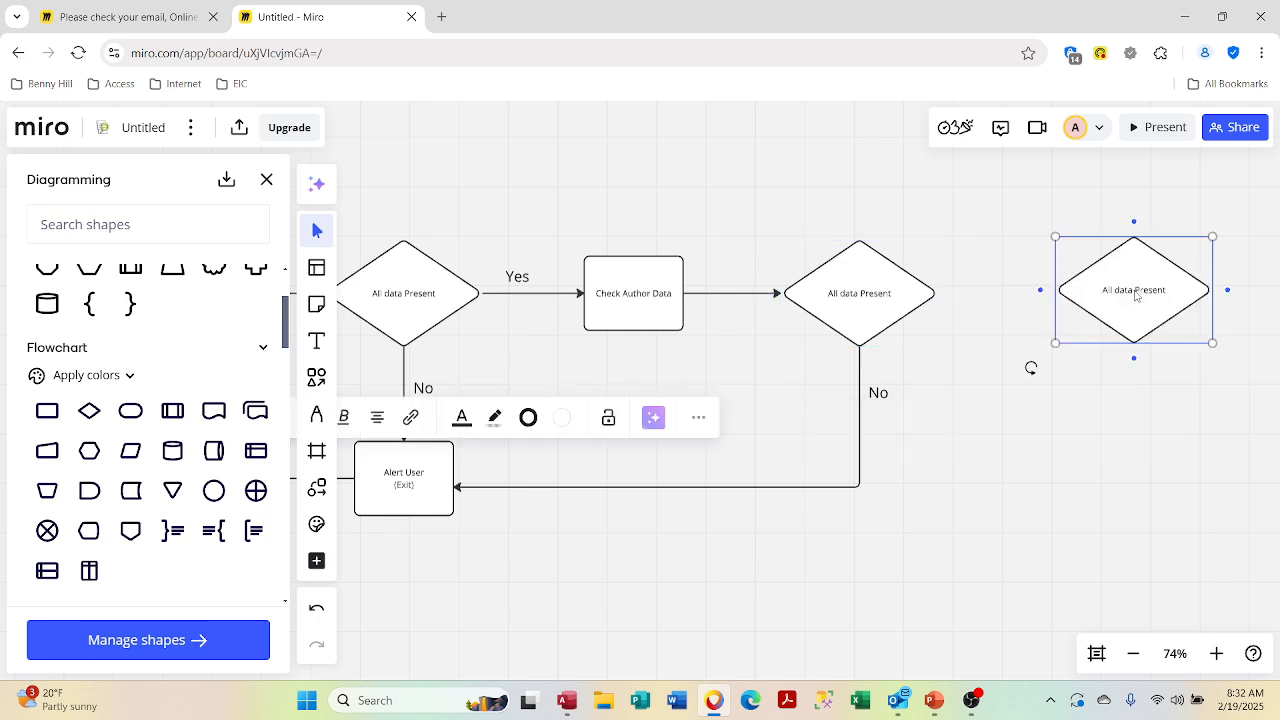
left_click(927, 306)
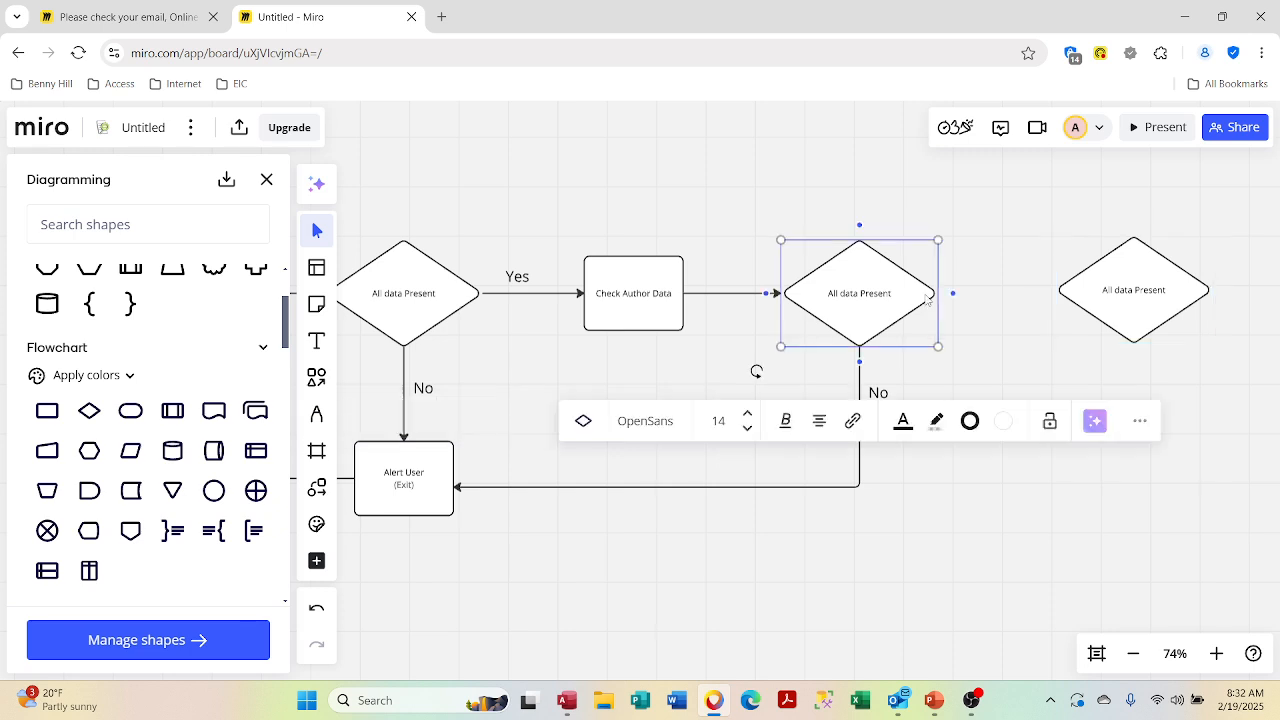
left_click_drag(954, 293, 1041, 315)
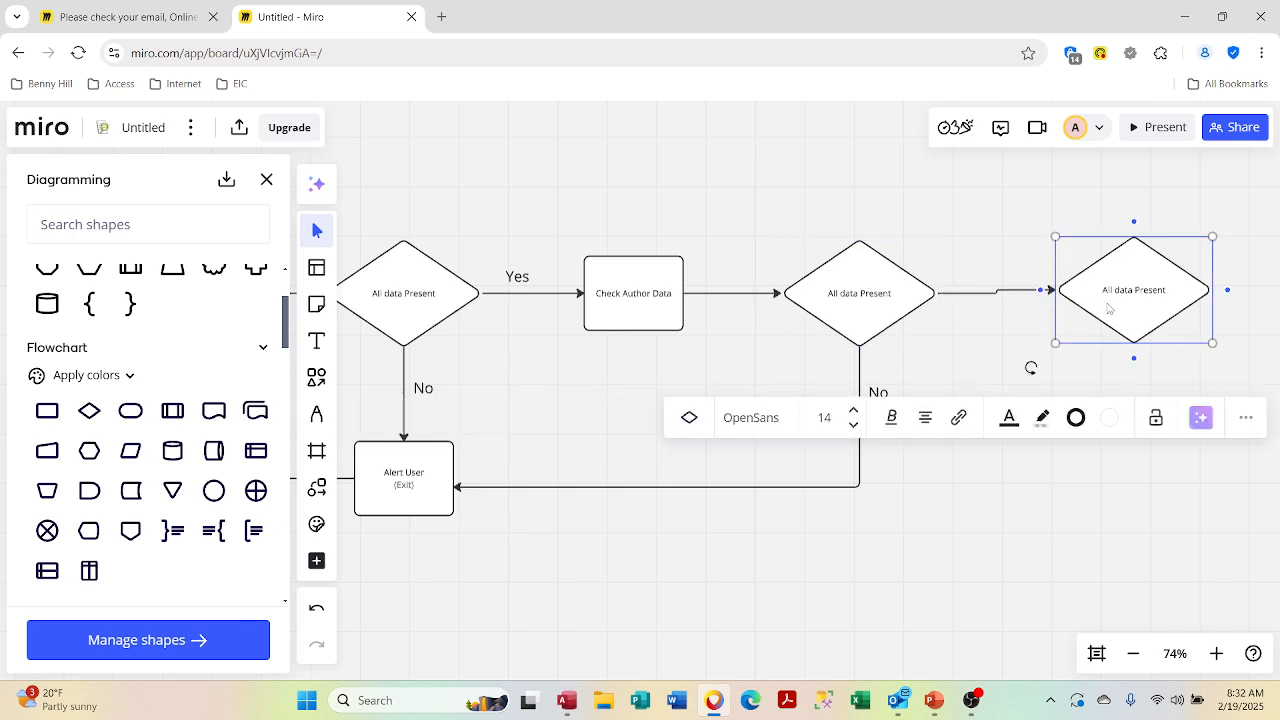
Step: Align the third diamond level with the second so their connector runs straight, and move it slightly closer
key("Down")
key("Down")
key("Down")
key("Down")
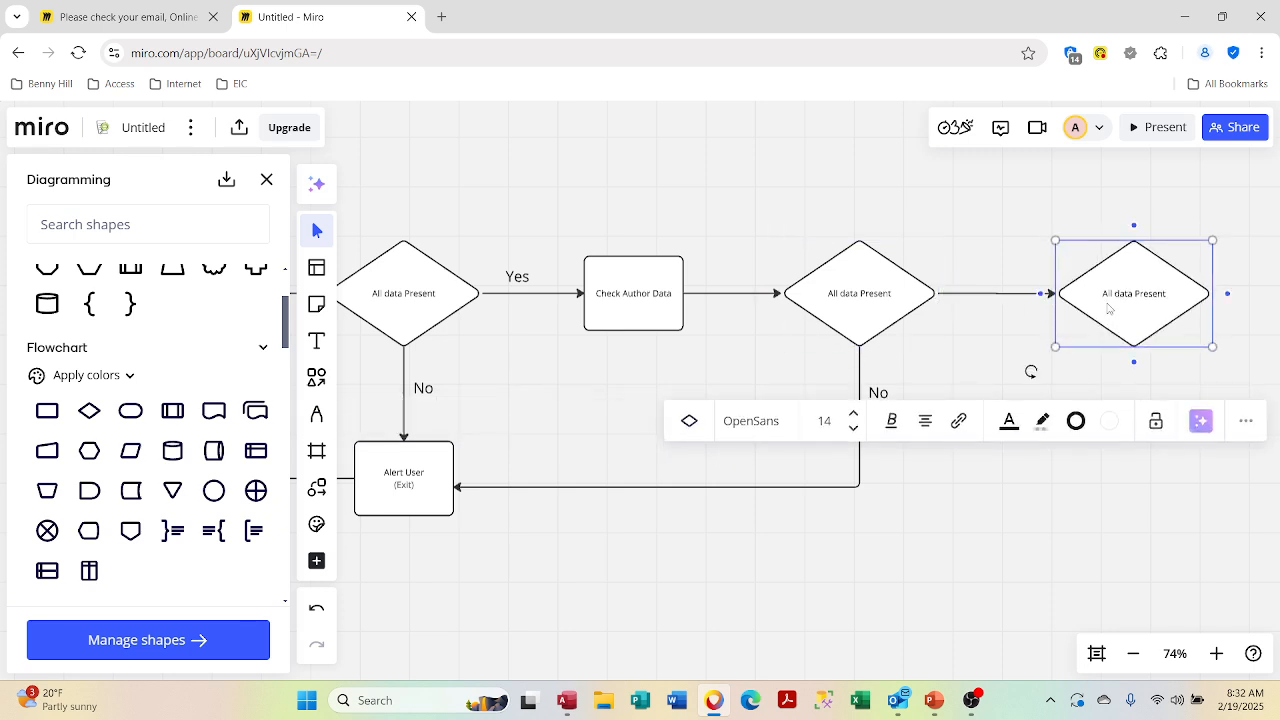
key("Up")
key("Down")
mouse_move(1174, 297)
left_mouse_down()
mouse_move(1134, 289)
mouse_move(1163, 297)
left_mouse_up()
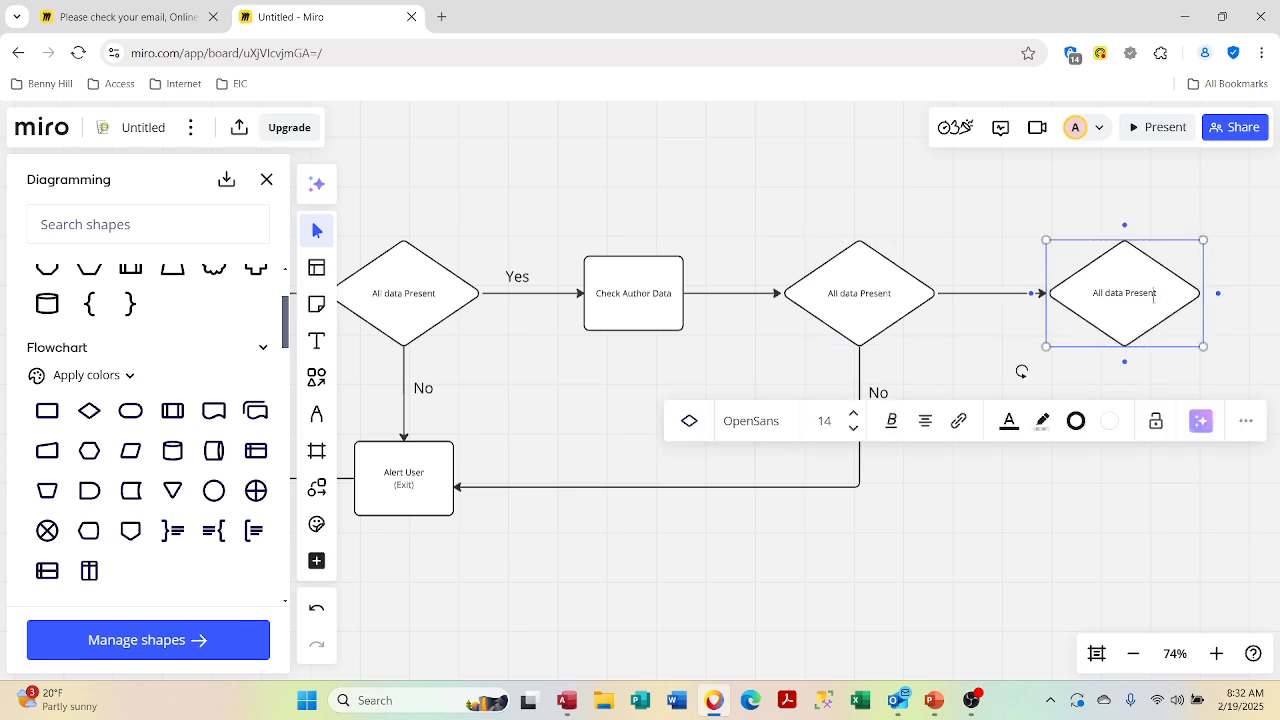
Step: Relabel the third diamond "Confirm add Book/Author(s)"
double_click(1153, 298)
key("BackSpace")
key("BackSpace")
key("BackSpace")
key("BackSpace")
key("BackSpace")
key("BackSpace")
key("BackSpace")
type("Confirm add Book/Author(s")
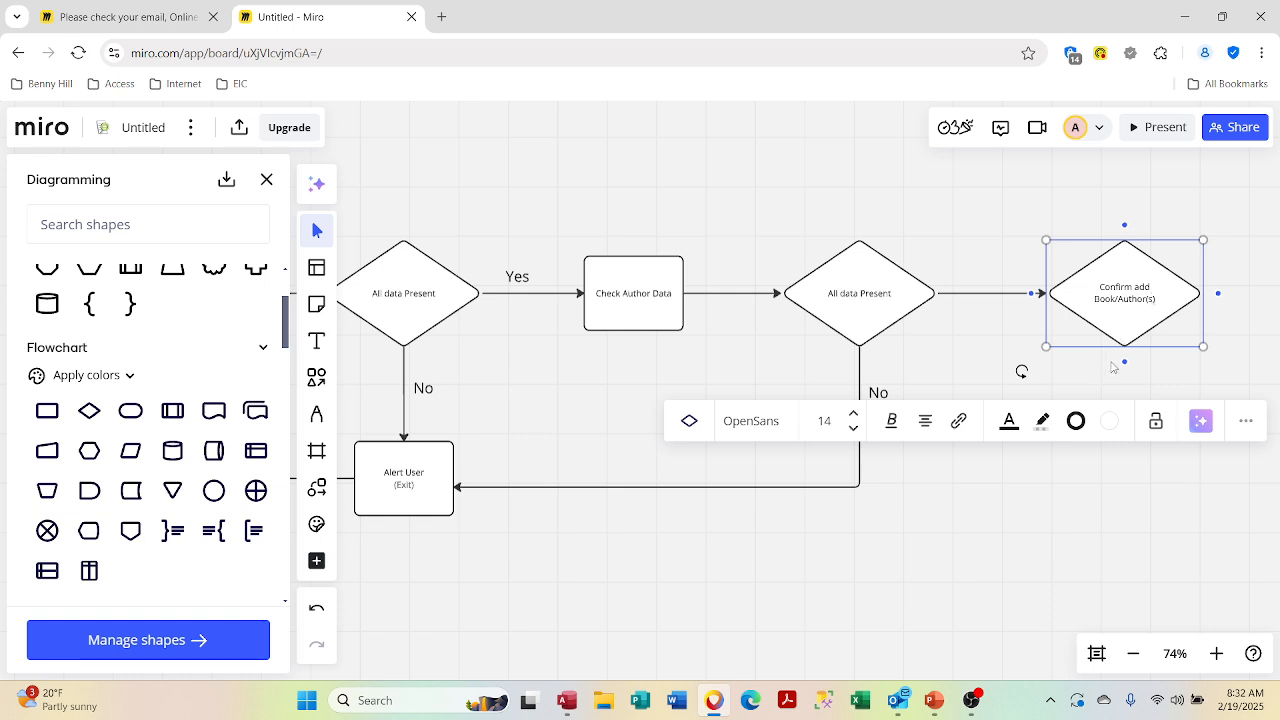
mouse_move(1122, 366)
left_click_drag(1124, 362, 852, 487)
left_click(893, 495)
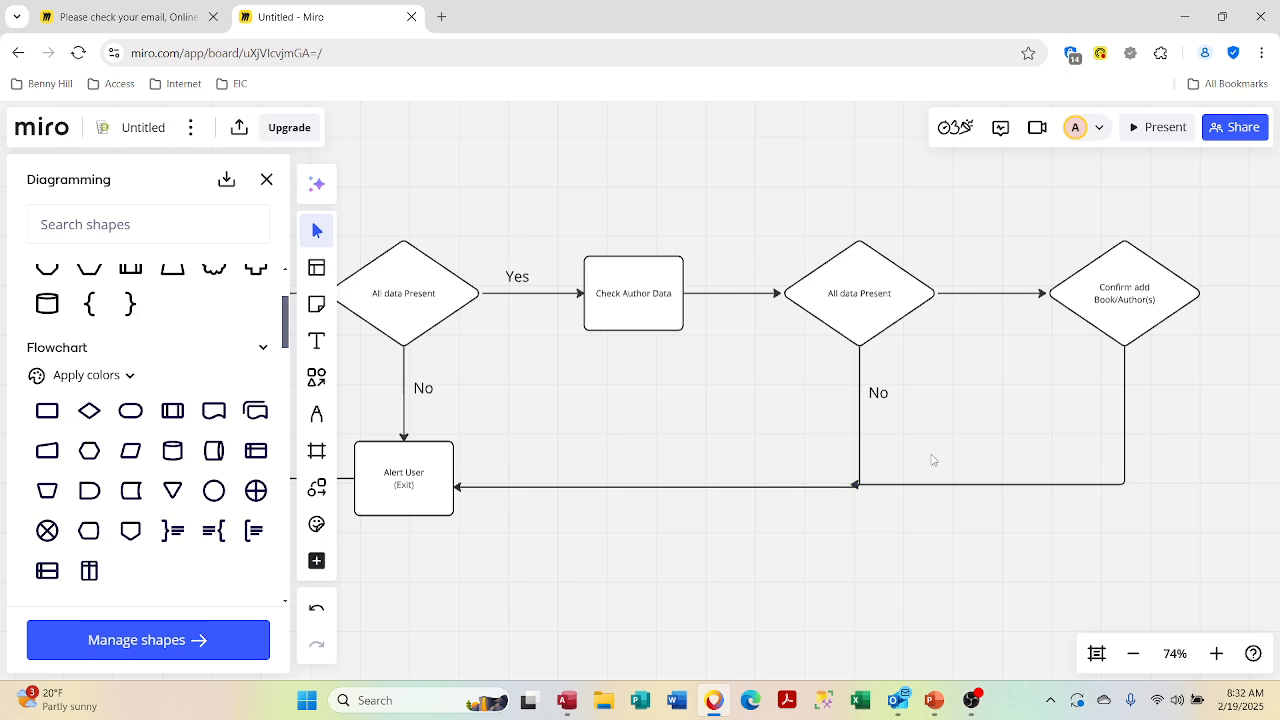
left_click(1032, 485)
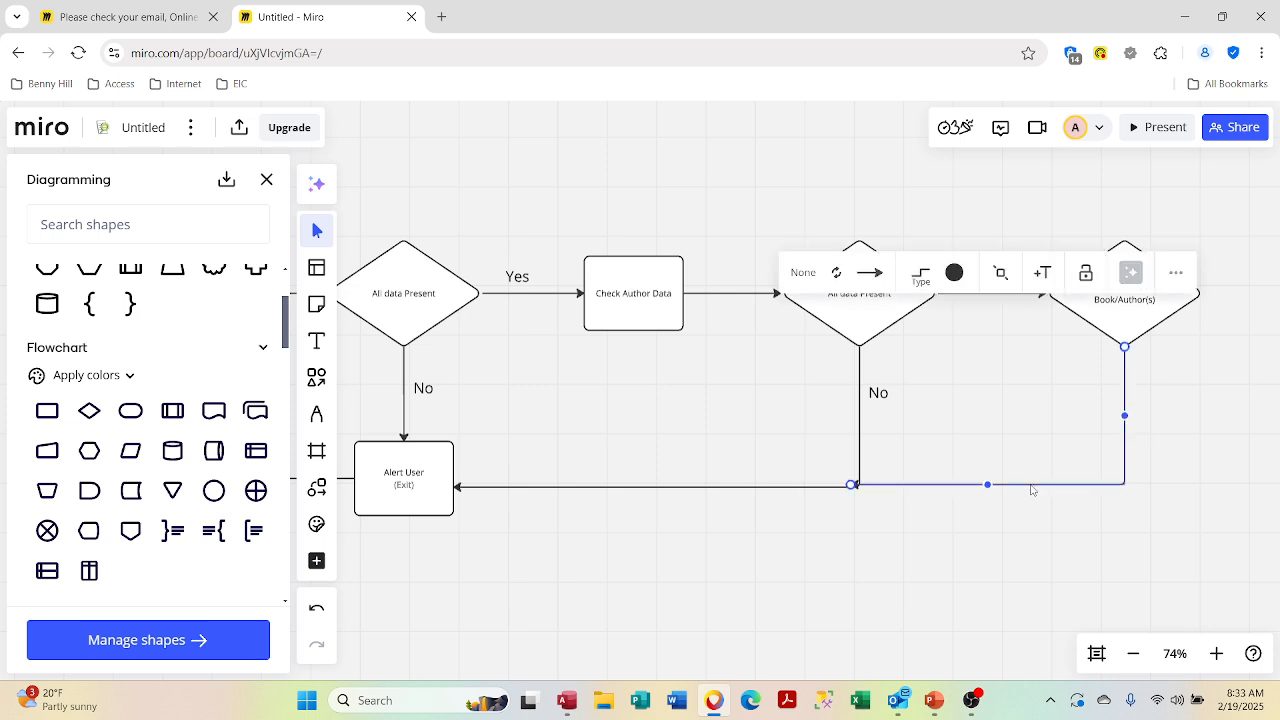
key("Delete")
Step: Connect the lower point of the Confirm add Book/Author(s) diamond to the side of the Alert User shape
left_click(1137, 318)
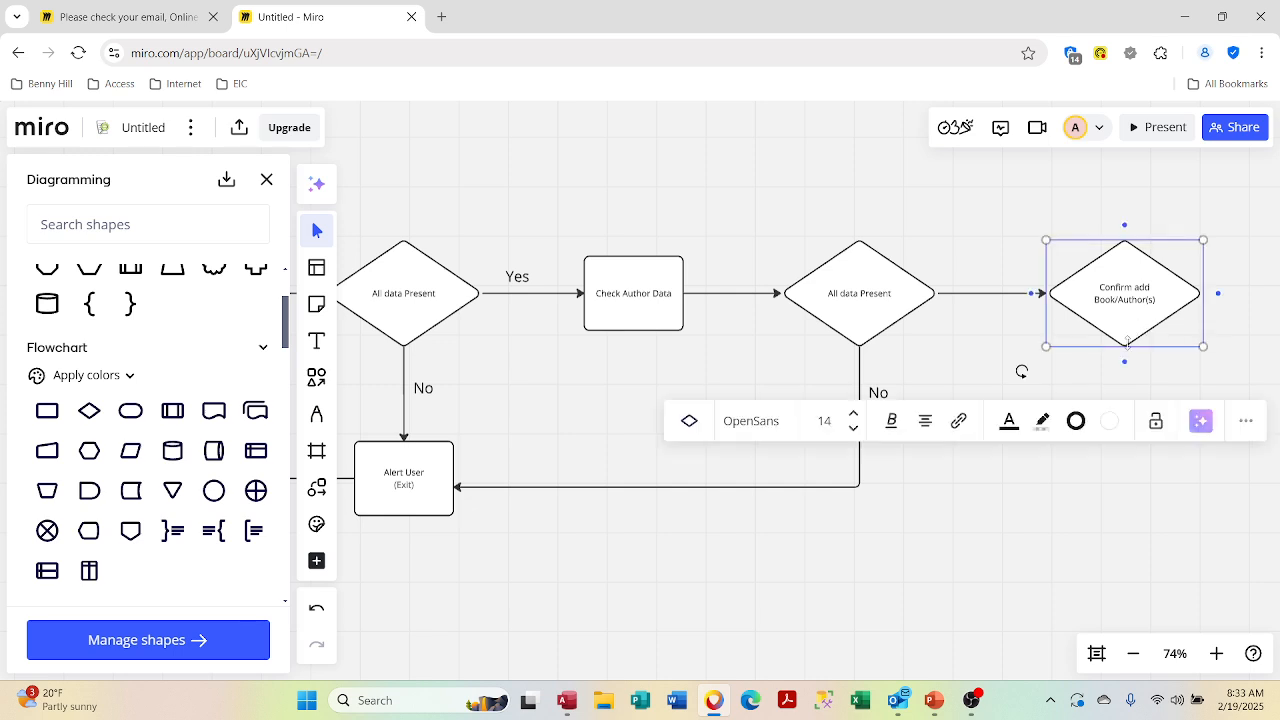
mouse_move(1124, 362)
left_click_drag(1124, 362, 454, 483)
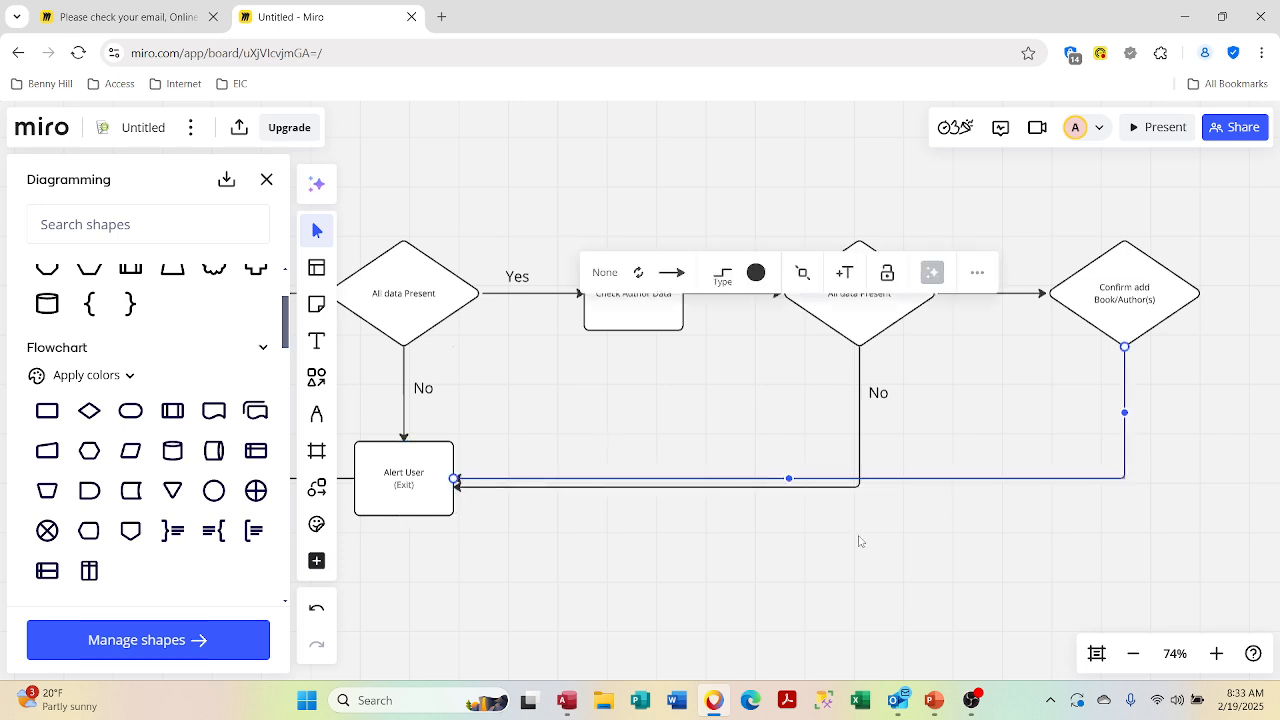
left_click(1081, 424)
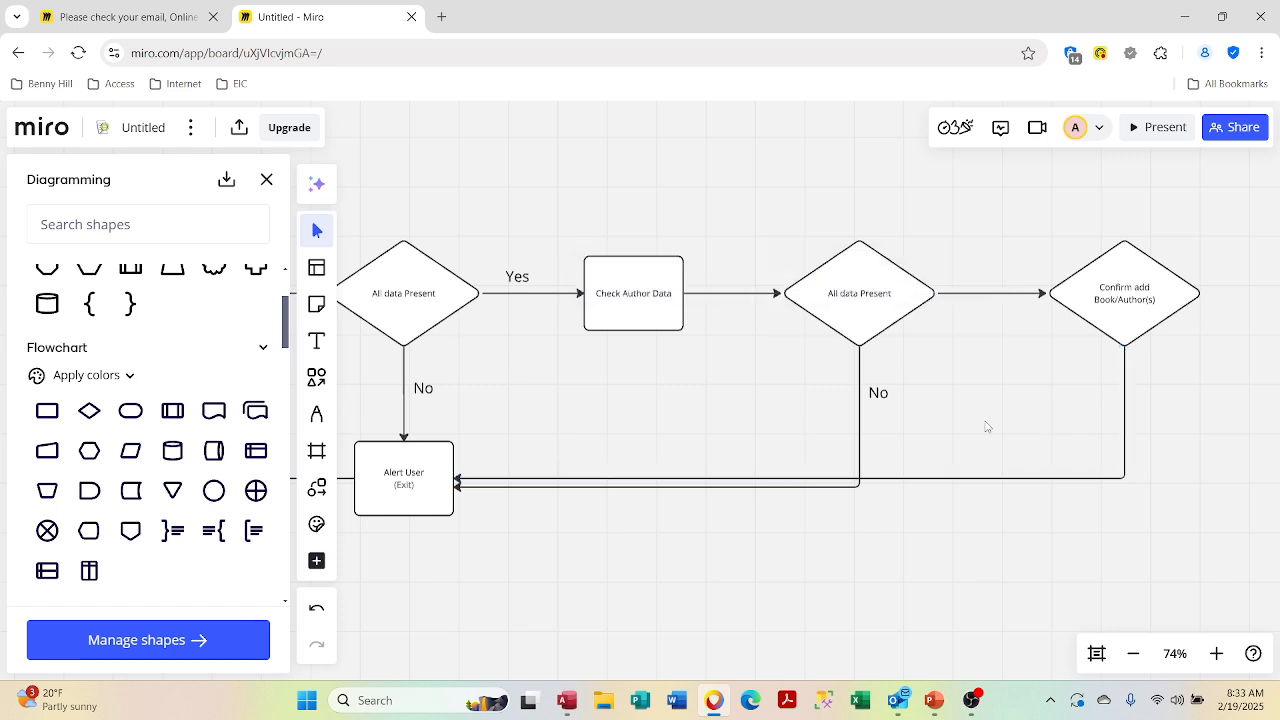
Step: Place a copy of the second diamond's "No" label beside the vertical part of the third diamond's connector
left_click(889, 400)
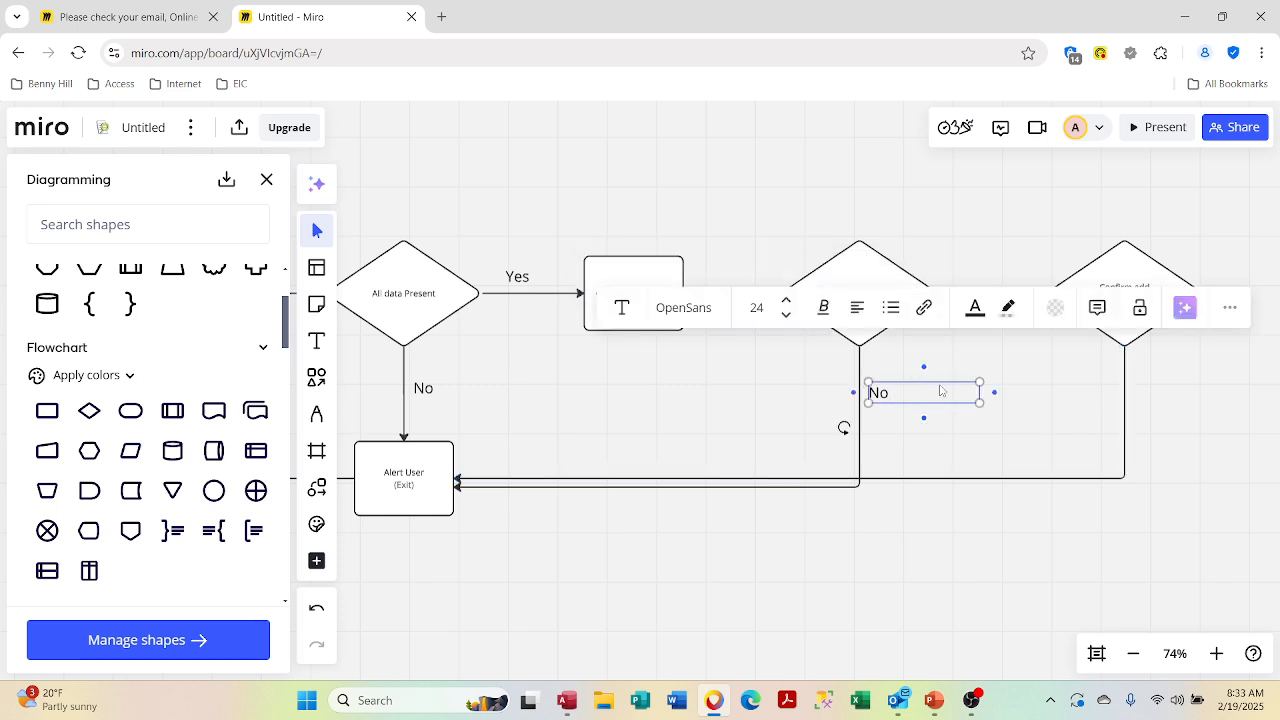
mouse_move(942, 392)
left_mouse_down()
mouse_move(1121, 406)
mouse_move(945, 396)
left_mouse_up()
right_click(943, 395)
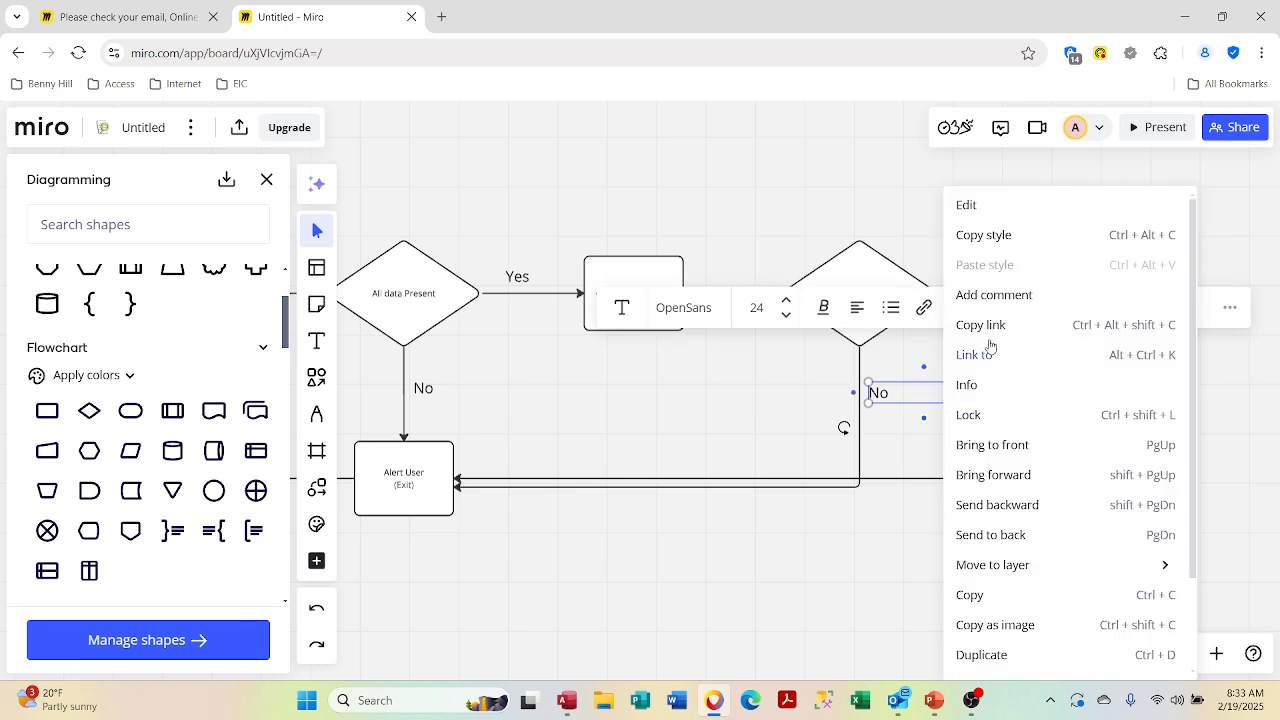
left_click(859, 438)
left_click(919, 400)
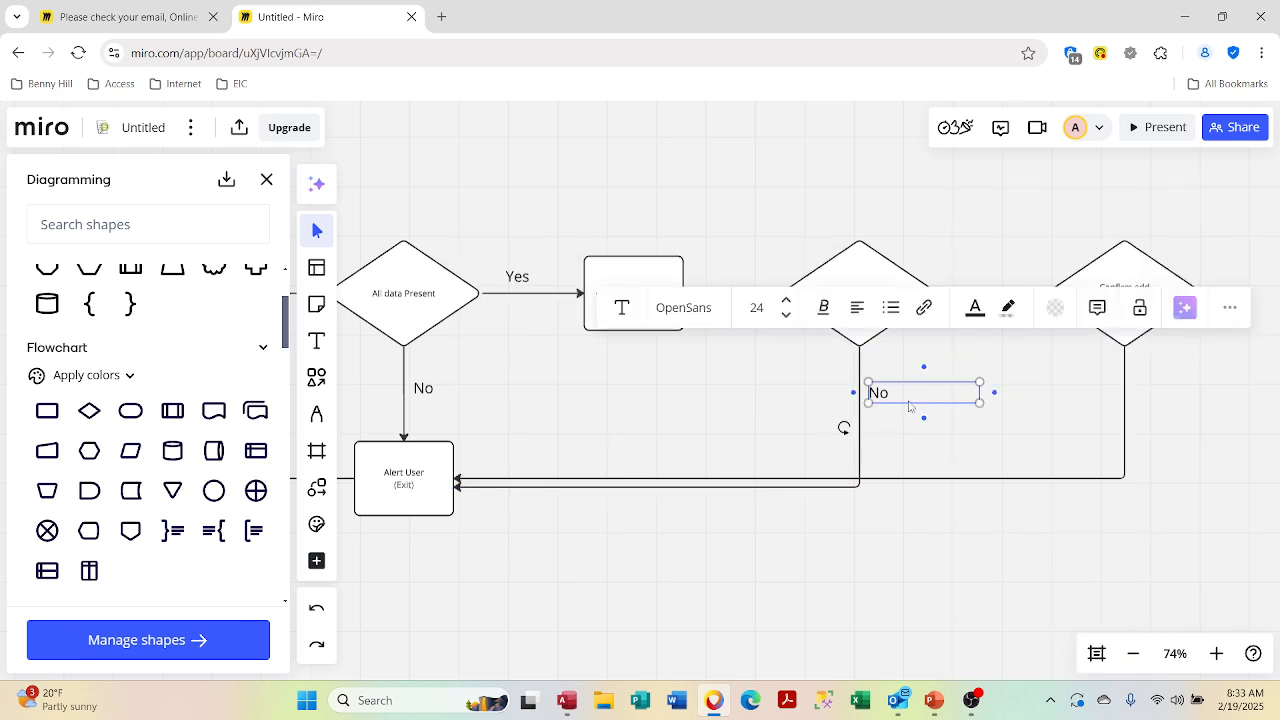
left_click(1058, 420)
key("ctrl+v")
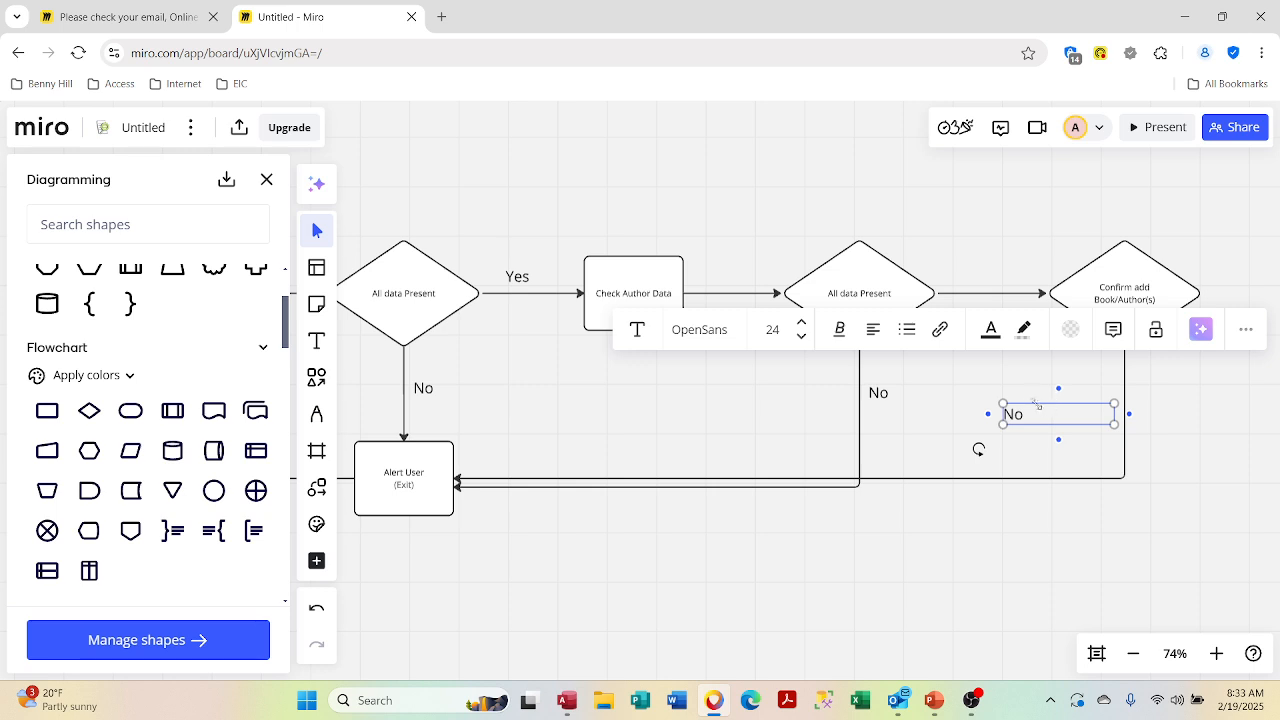
left_click_drag(1034, 412, 1172, 404)
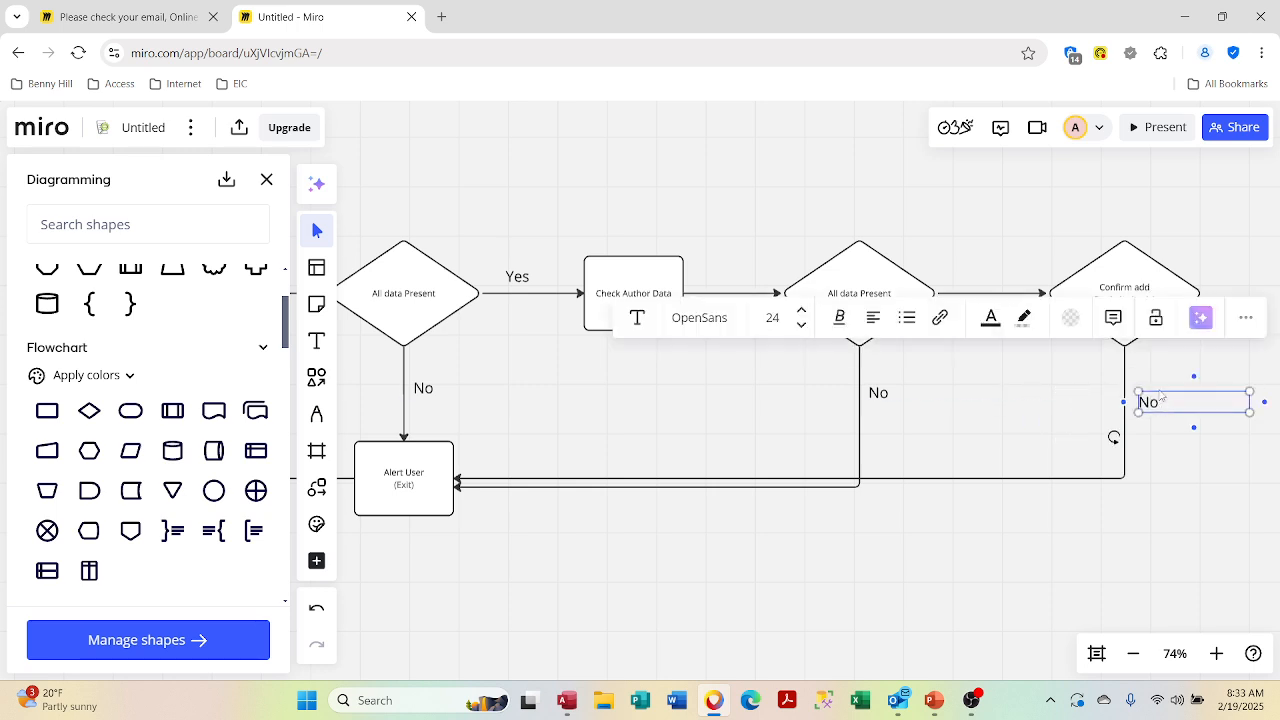
Step: Reword the third diamond's text to "User Confirms add Book/Author(s)"
left_click(1100, 288)
left_click(1099, 291)
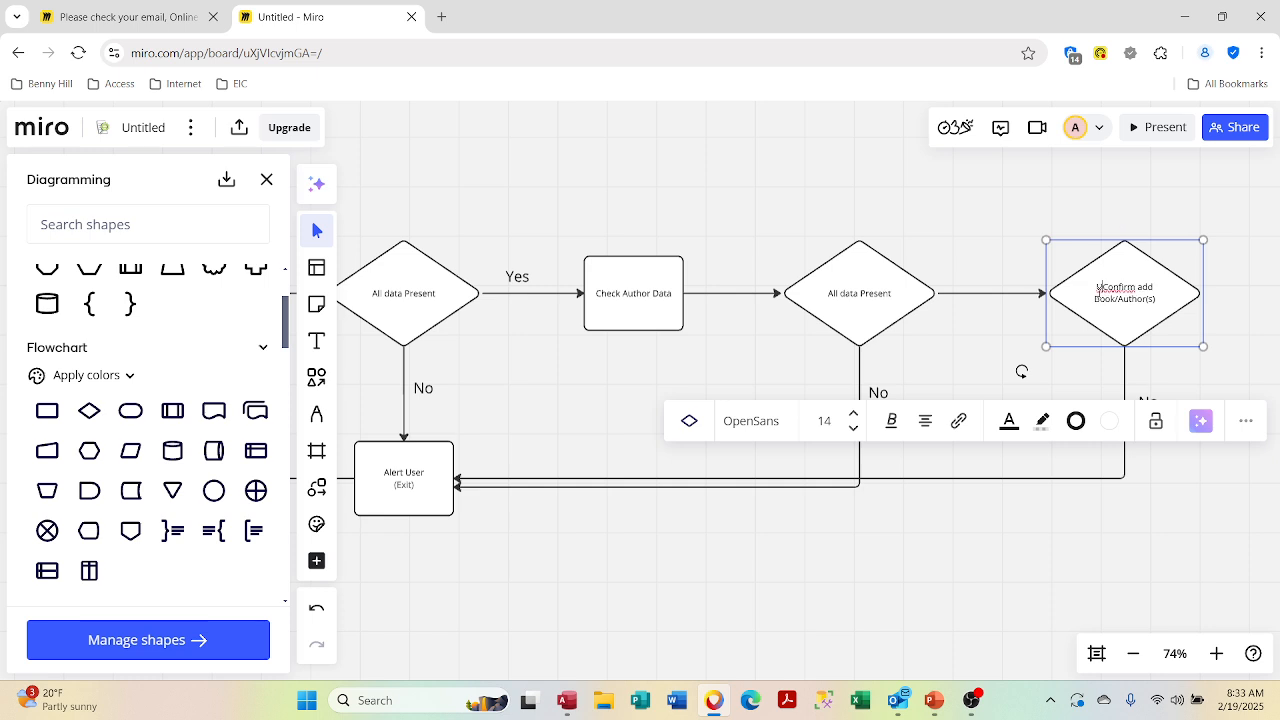
type("USer ")
type("s")
key("BackSpace")
type("ser")
left_click(1115, 477)
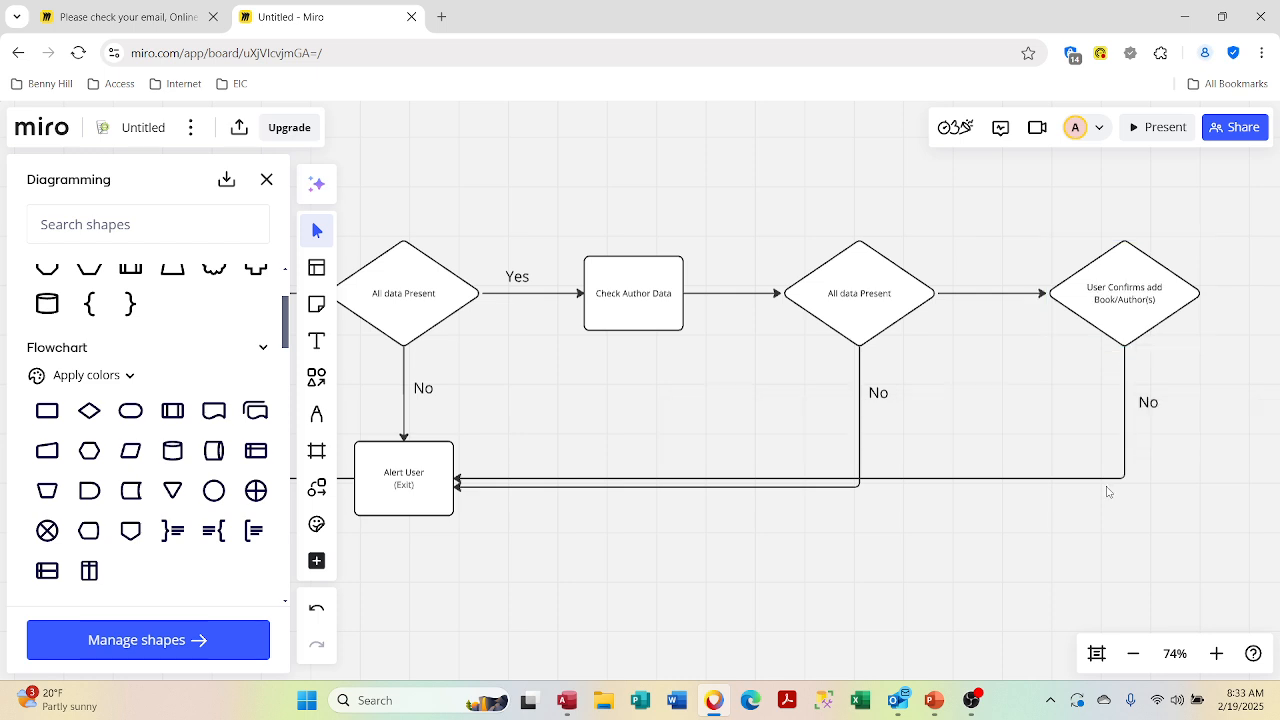
Step: Move the end of the second diamond's No connector so it meets Alert User at the same point as the third diamond's
left_click(467, 484)
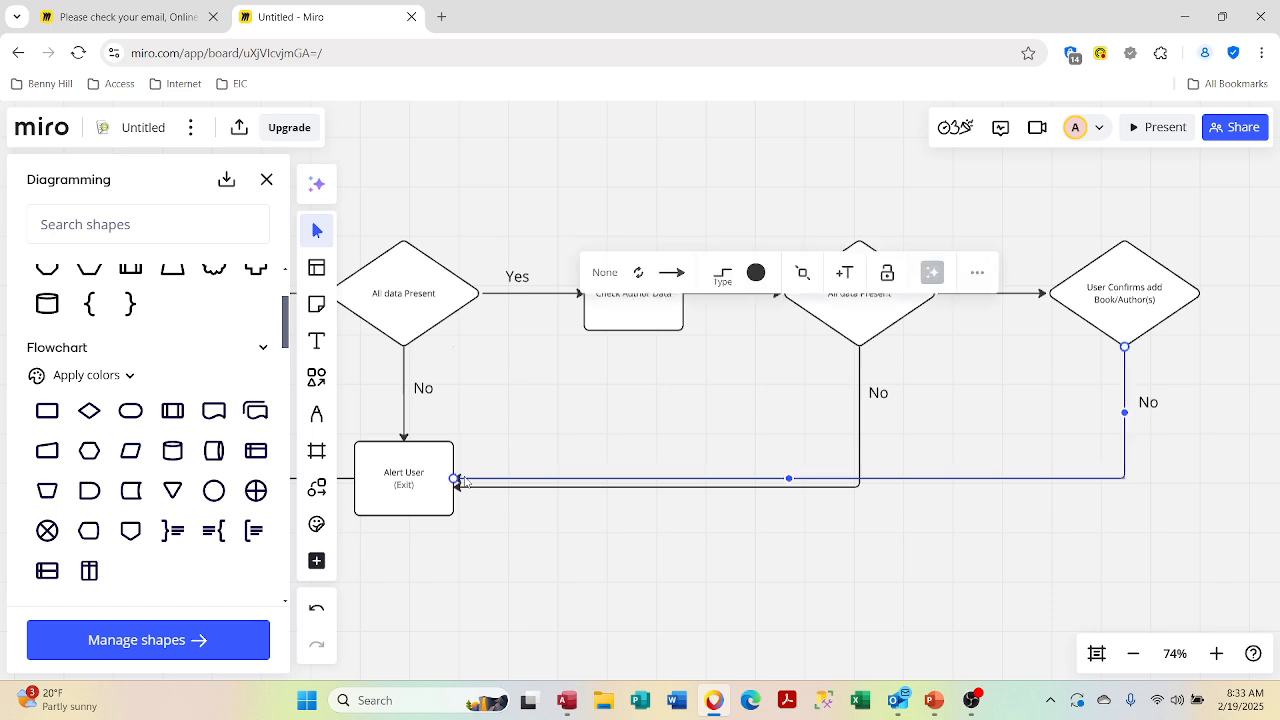
left_click_drag(457, 481, 457, 483)
left_click(456, 485)
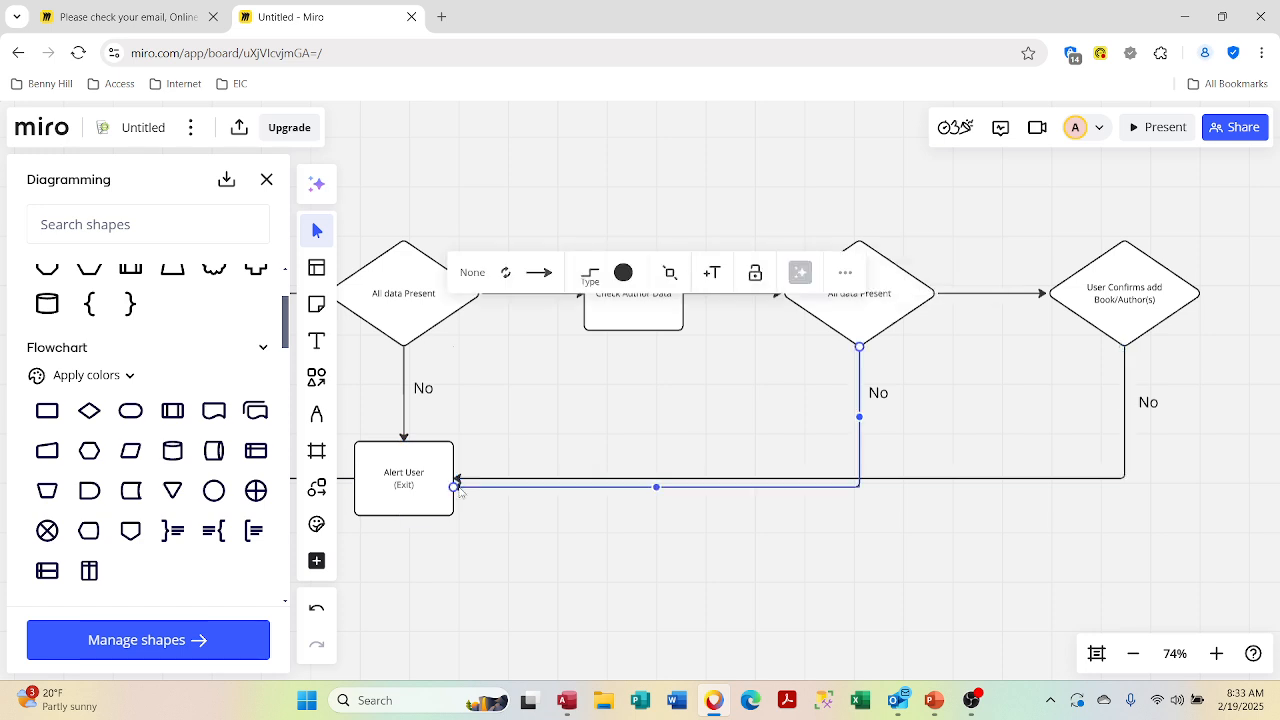
left_click_drag(456, 487, 454, 478)
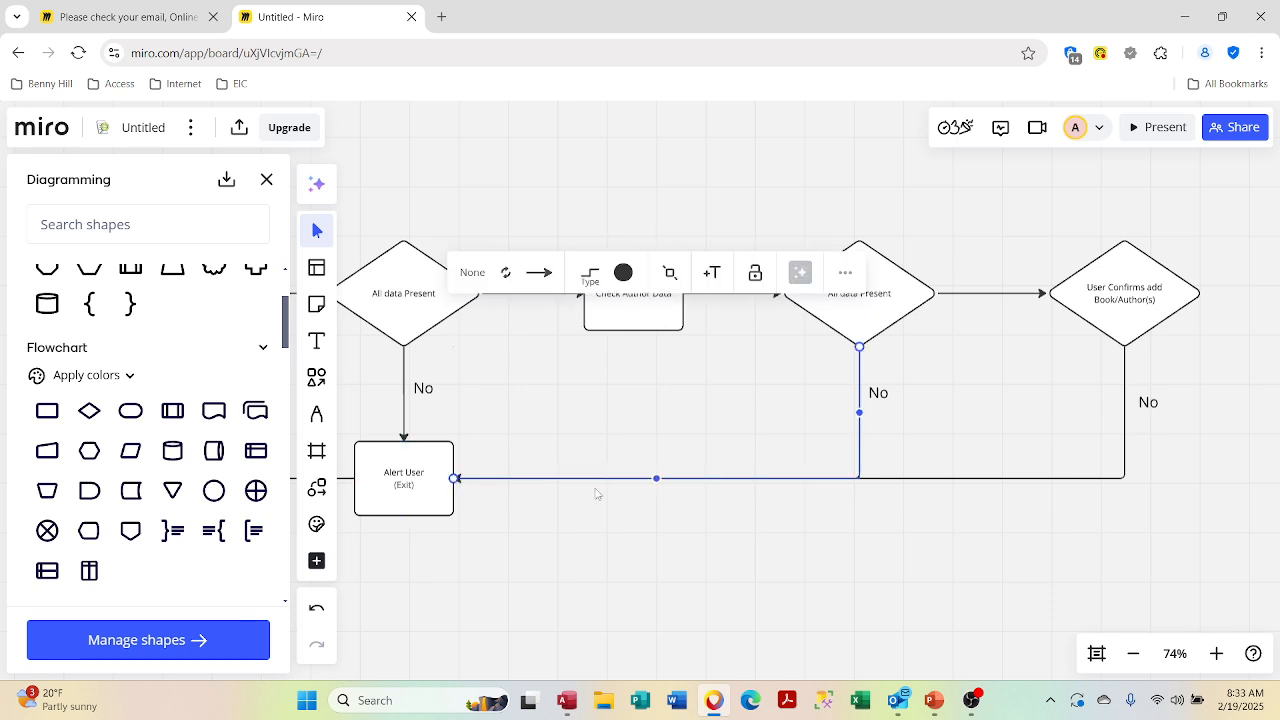
left_click(690, 550)
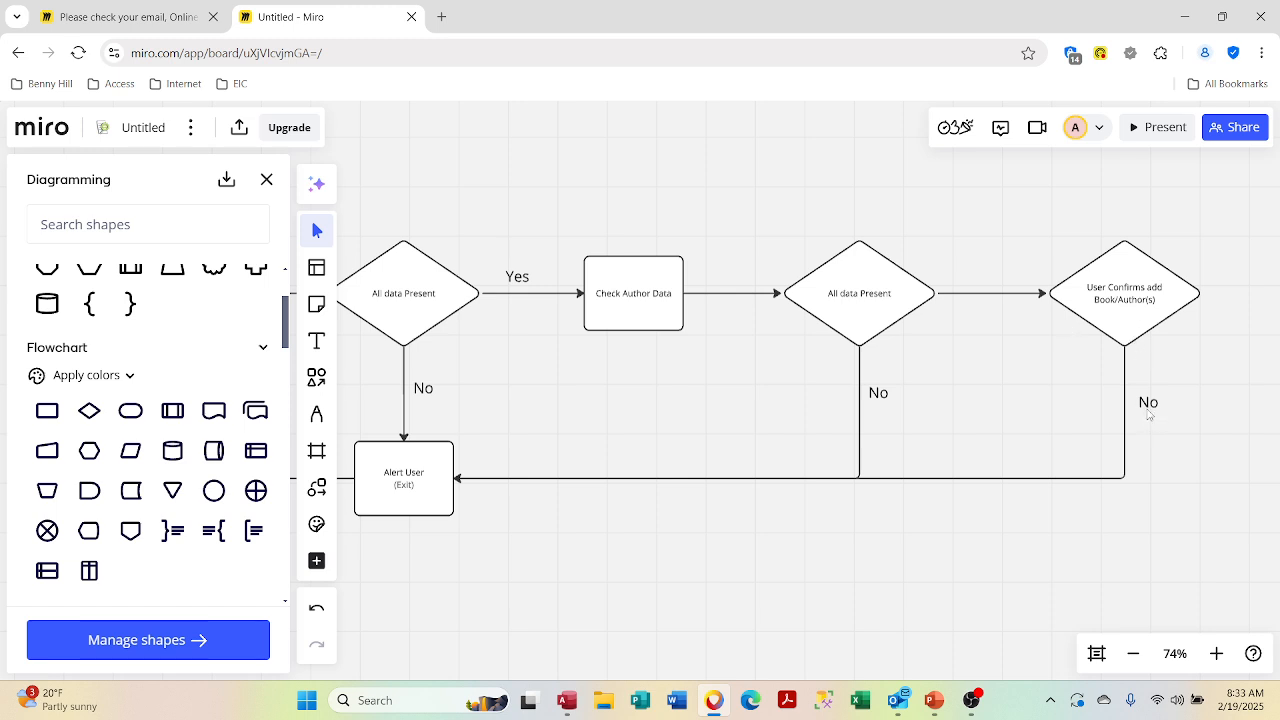
left_click(440, 513)
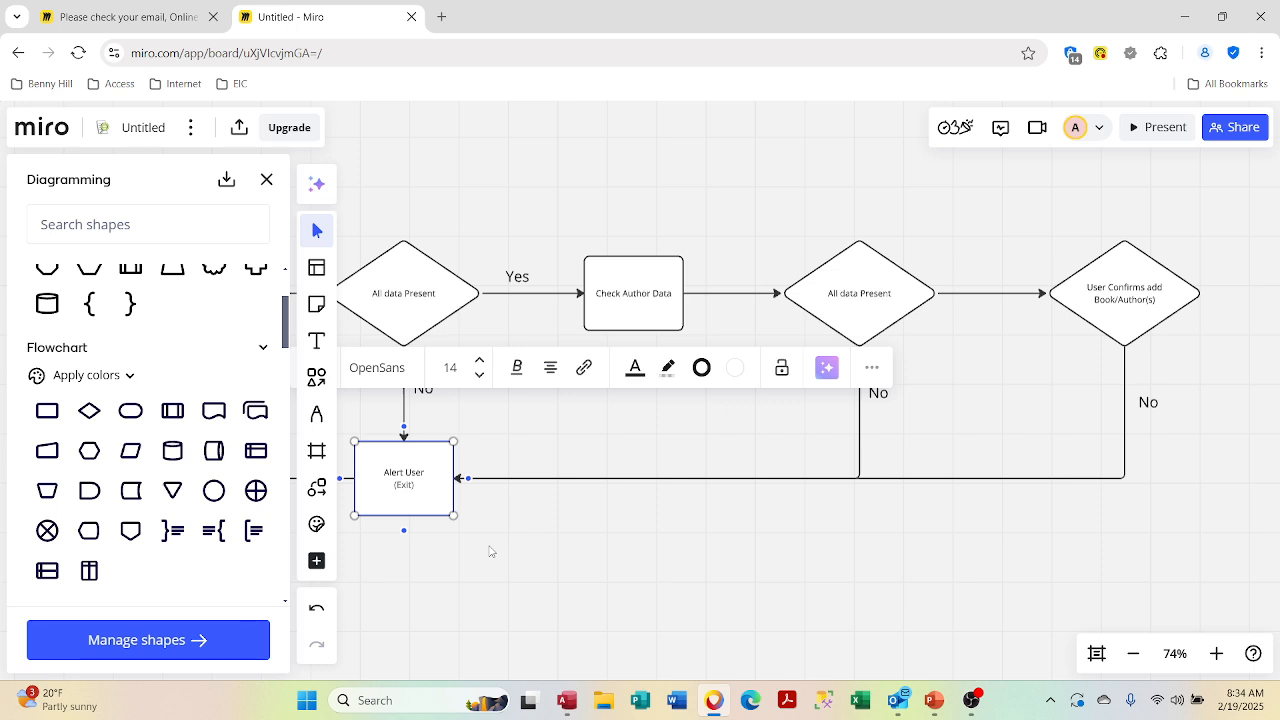
left_click(426, 594)
scroll(426, 594, "left", 1)
scroll(426, 594, "down", 1)
scroll(426, 594, "left", 1)
scroll(426, 594, "down", 1)
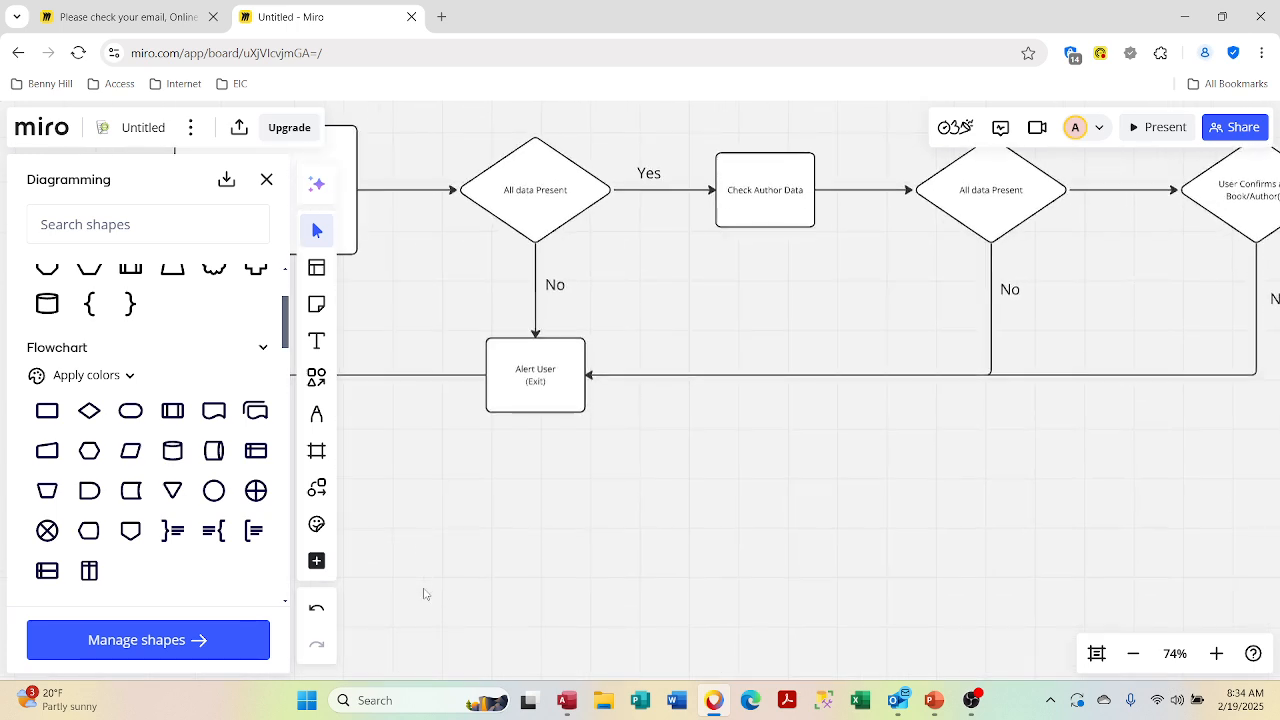
left_click(543, 405)
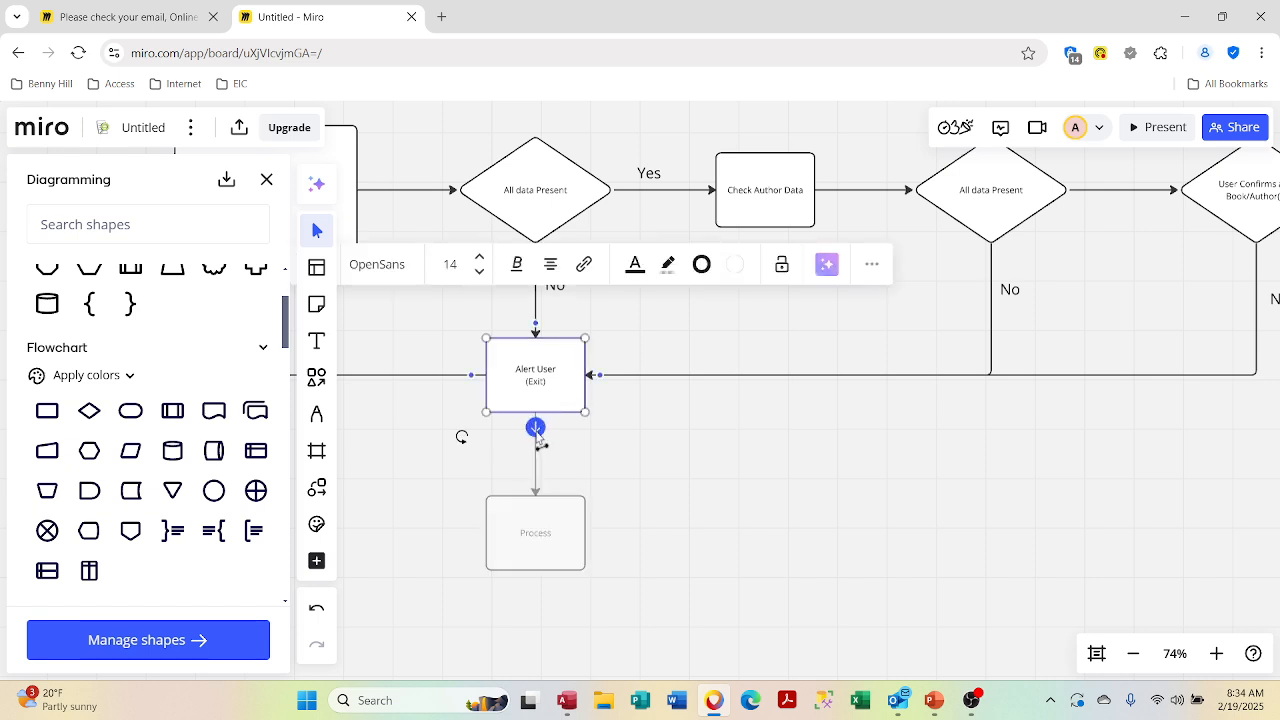
left_click(535, 427)
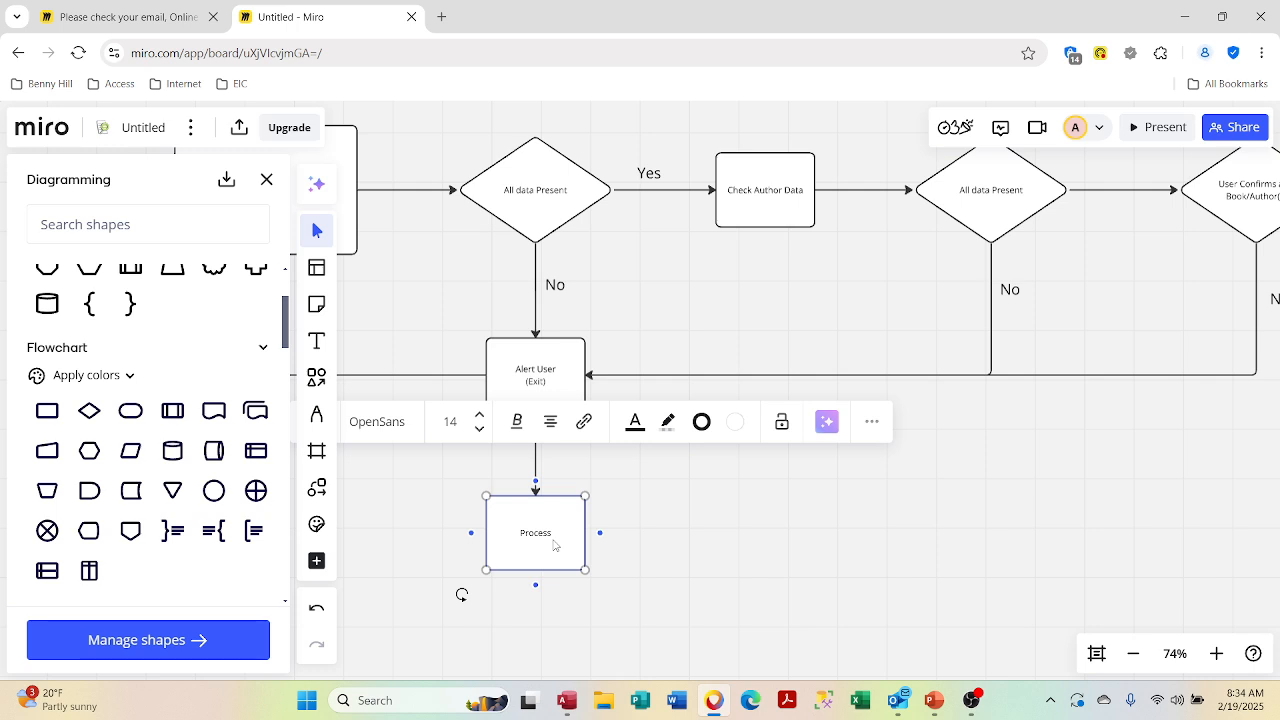
left_click(735, 530)
left_click(572, 516)
key("Delete")
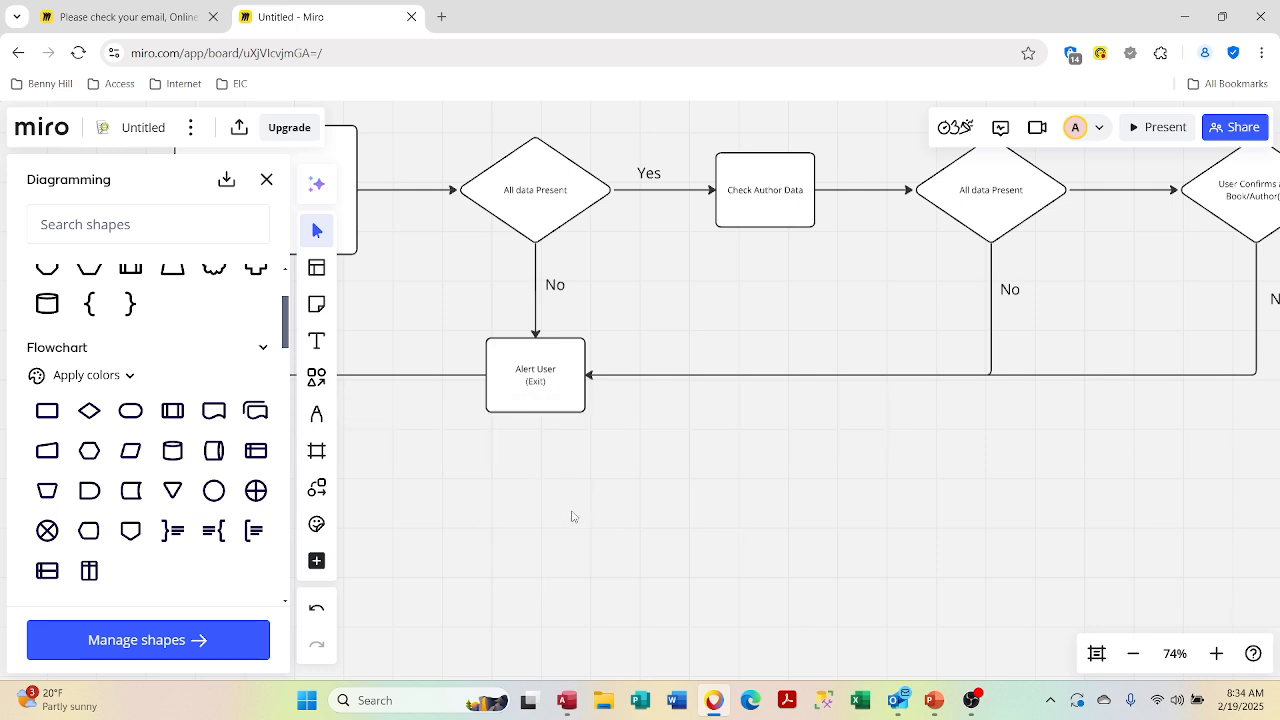
Step: Place a copy of the first All data Present diamond below Alert User, connect Alert User to it, and align it underneath
left_click(508, 207)
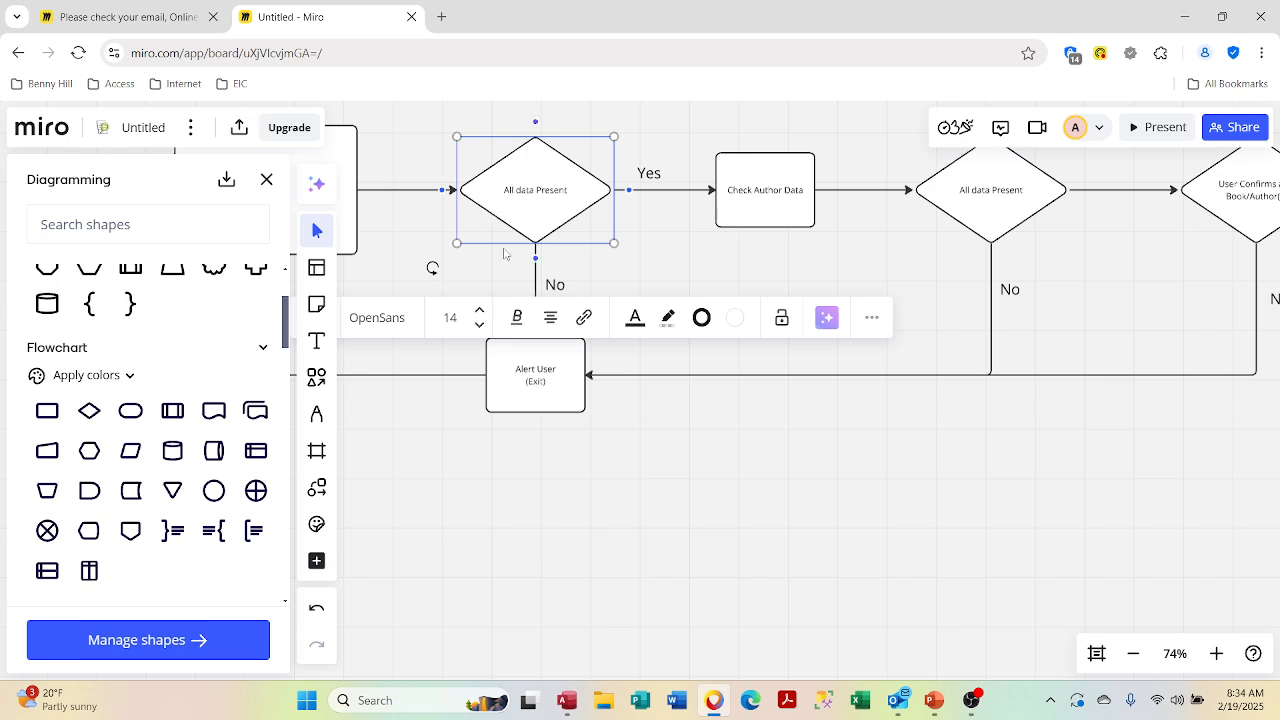
left_click(545, 533)
key("ctrl+v")
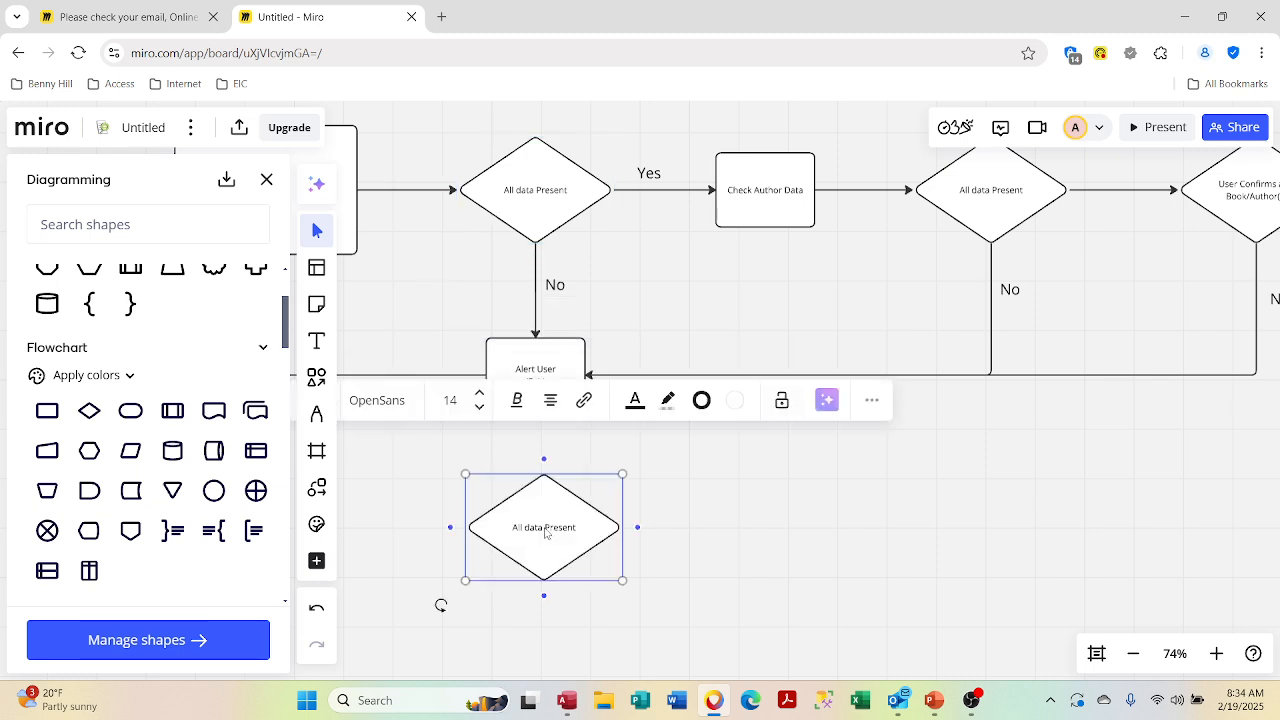
left_click(540, 451)
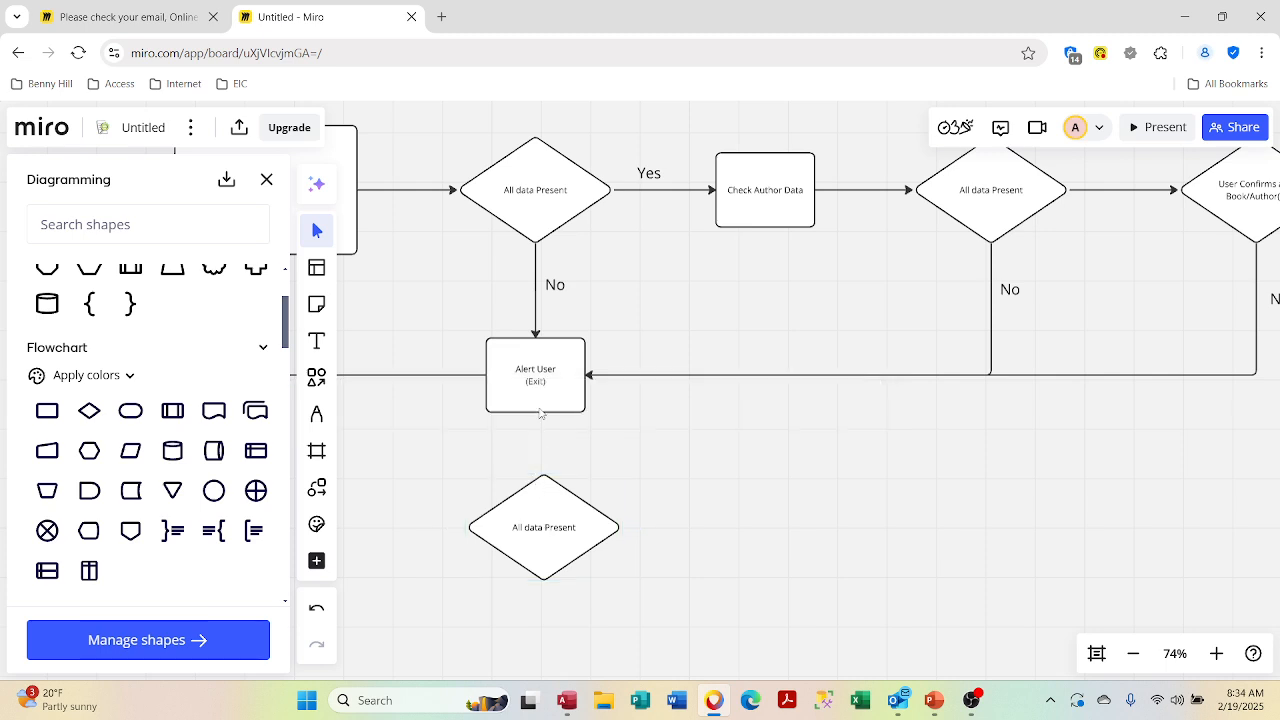
left_click(541, 409)
left_click(538, 430)
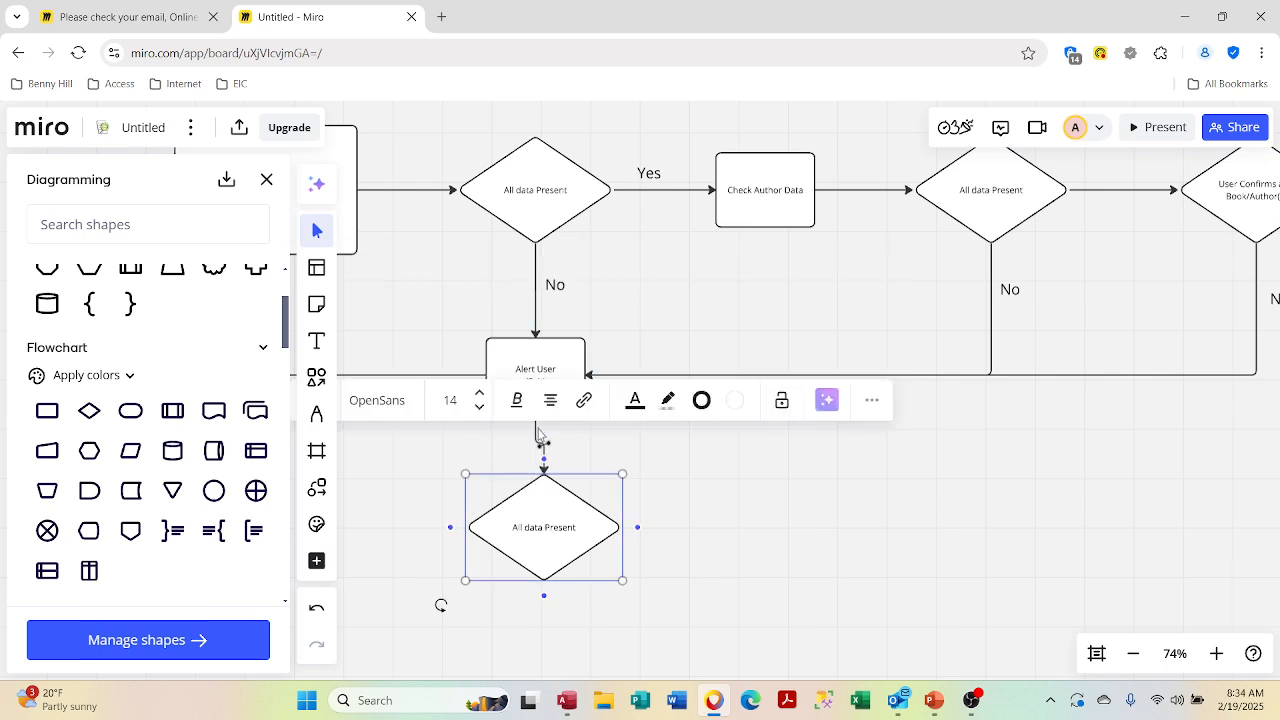
left_click(547, 496)
left_click_drag(547, 496, 537, 518)
Step: Relabel the diamond below Alert User "Ask User to Delete Data", with a line break before "Delete"
left_click(551, 526)
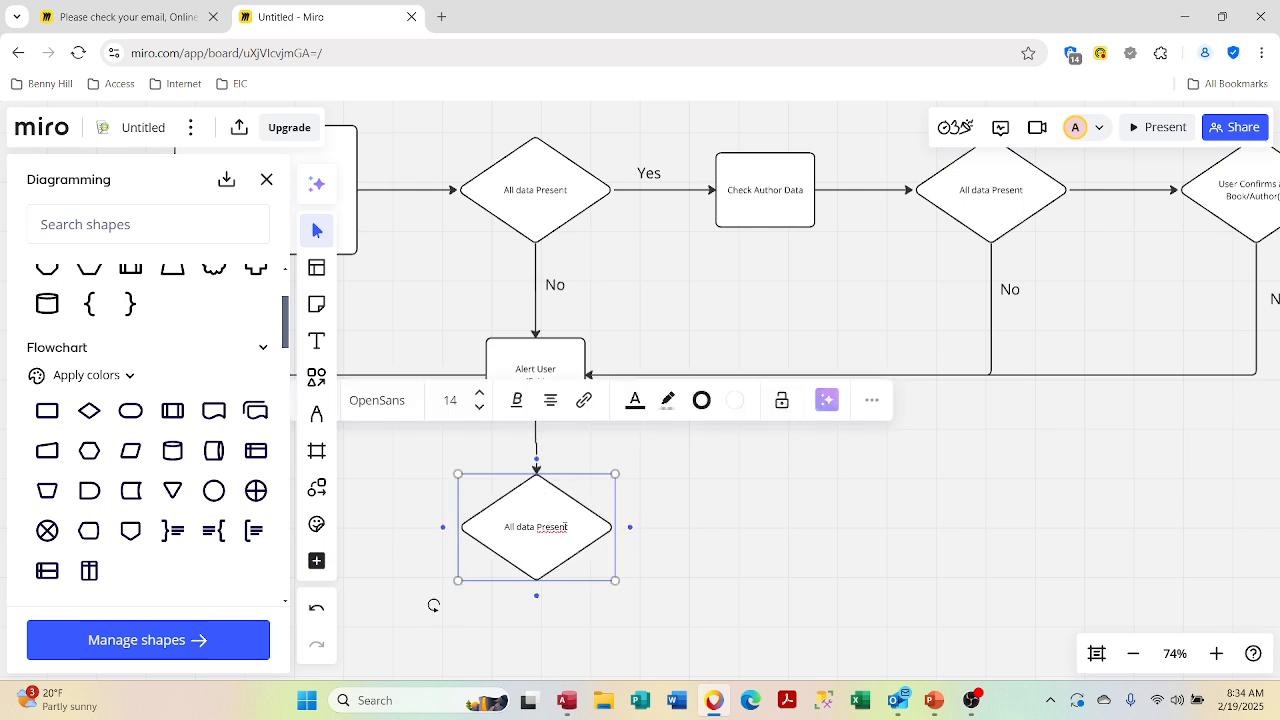
key("ctrl+a")
type("Ask User to Delete Data")
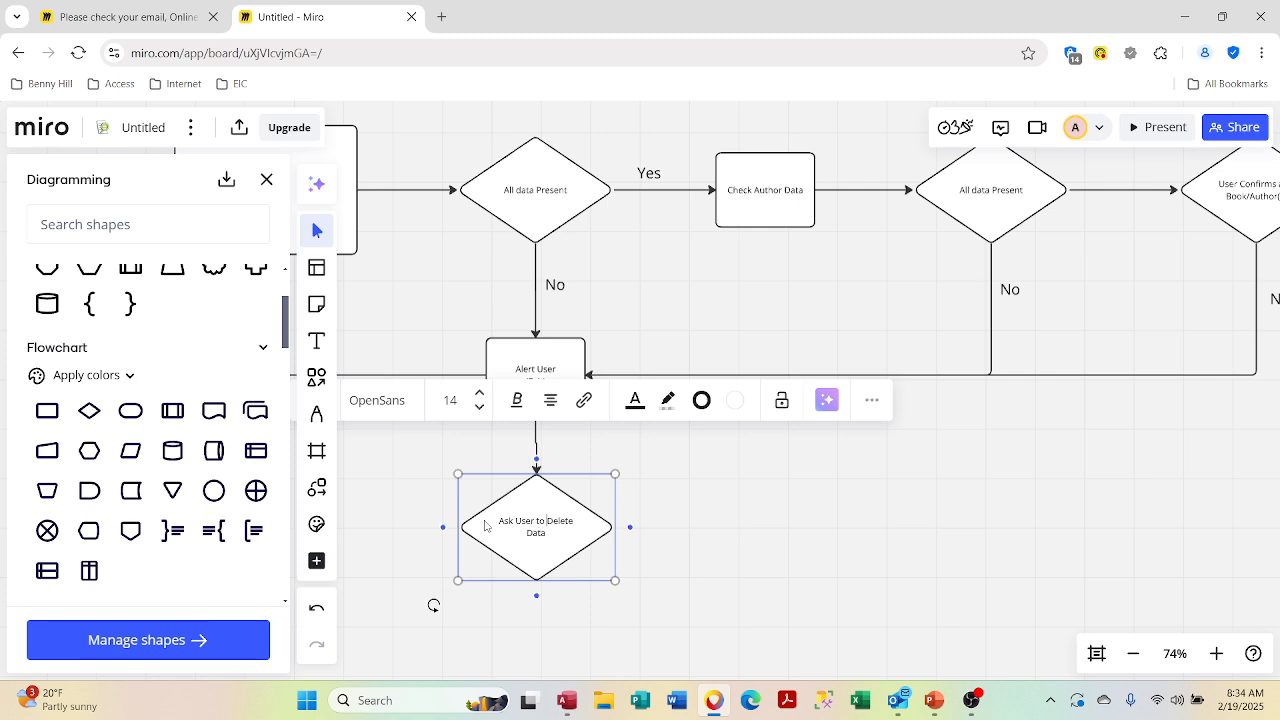
key("Return")
Step: Connect the left point of the Ask User to Delete Data diamond to the underside of the Add Book shape
scroll(743, 471, "left", 5)
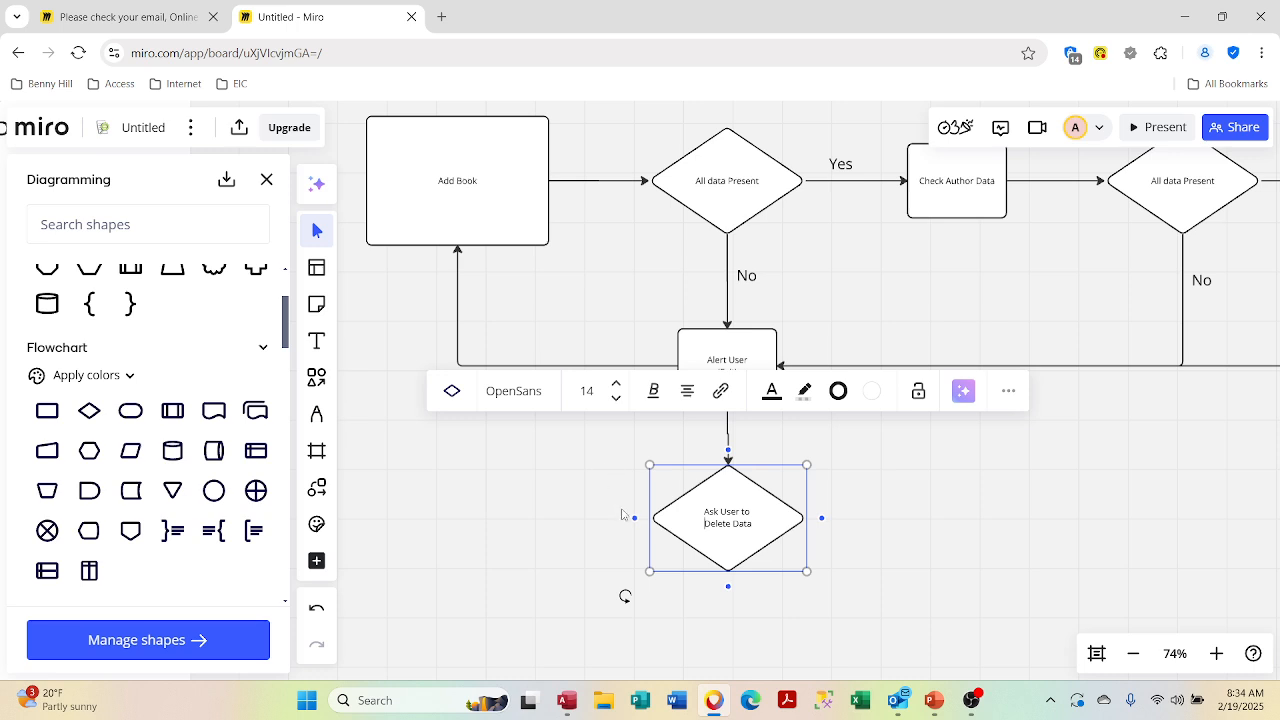
left_click_drag(634, 517, 457, 250)
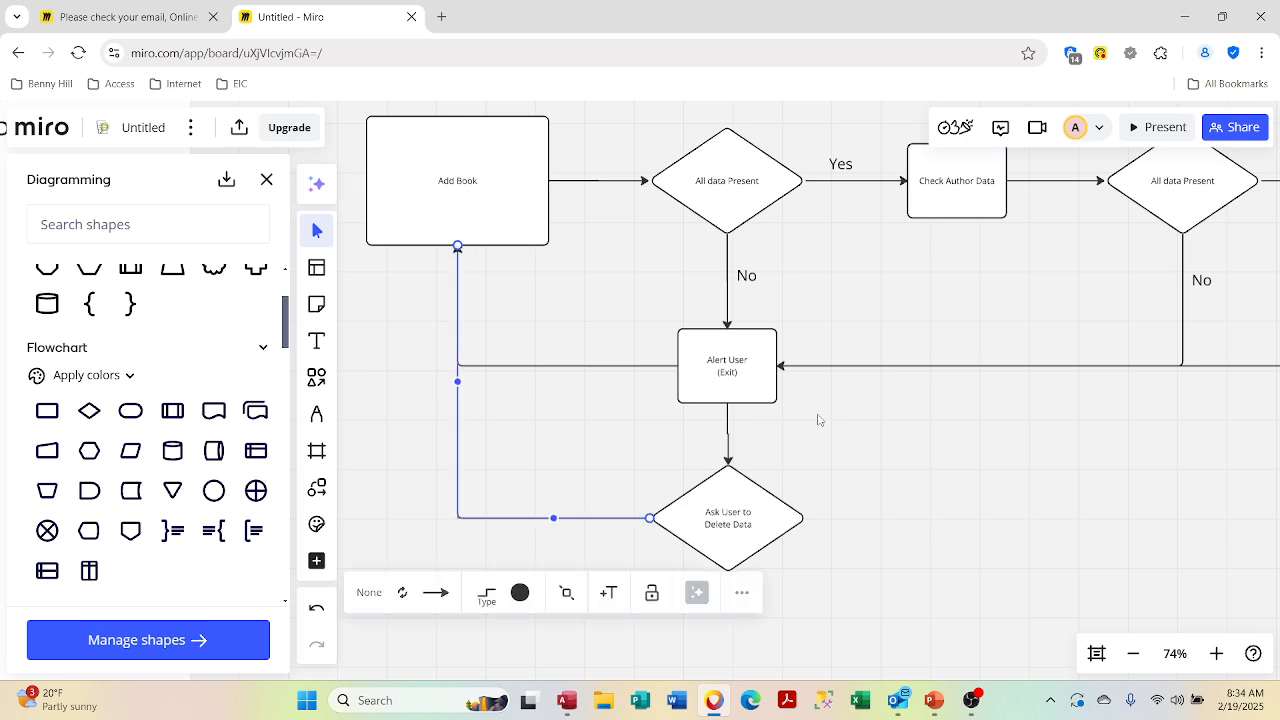
left_click(735, 288)
Step: Place a copy of the "No" label above the connector running from Ask User to Delete Data back to Add Book
left_click(757, 277)
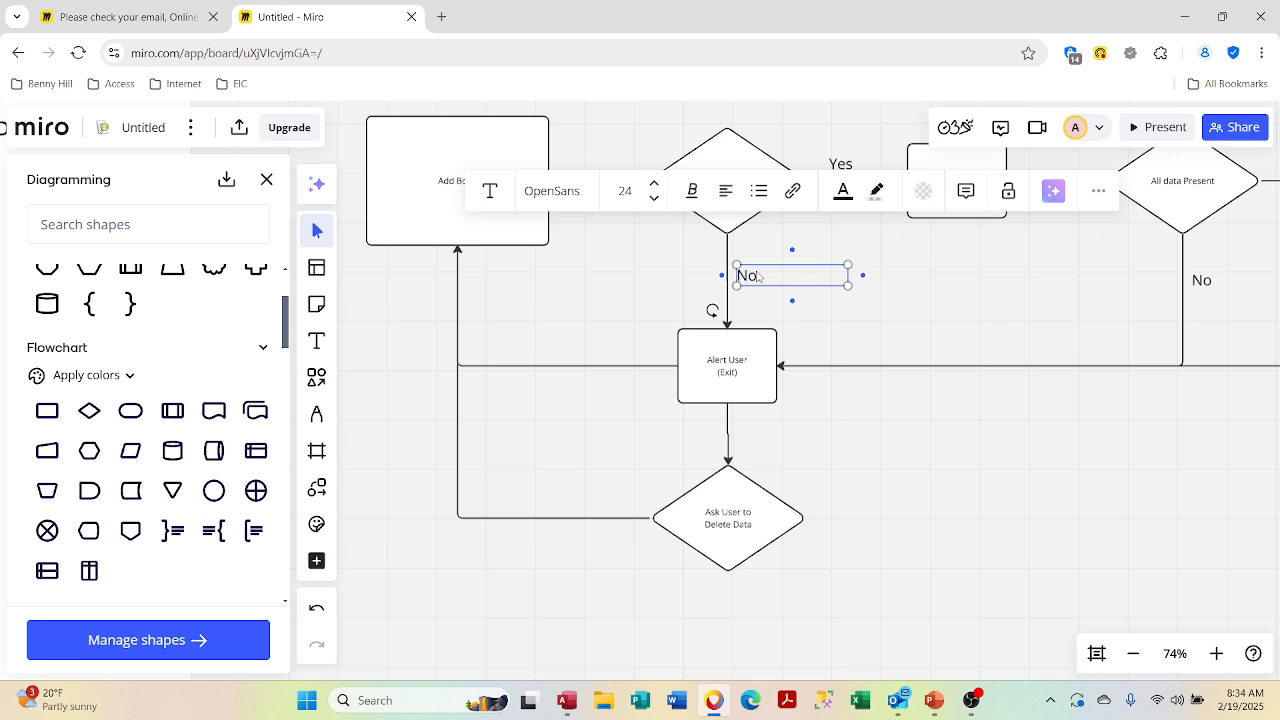
mouse_move(757, 276)
left_mouse_down()
mouse_move(716, 366)
mouse_move(716, 340)
mouse_move(761, 274)
left_mouse_up()
key("ctrl+v")
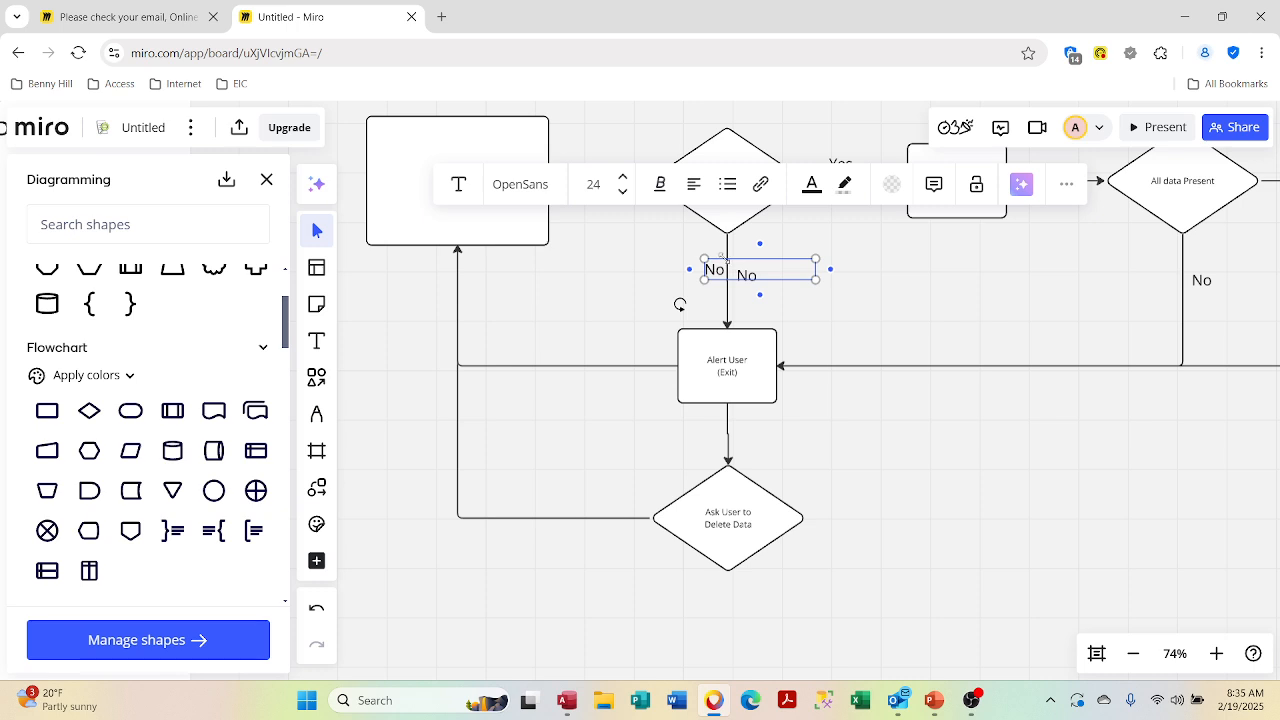
left_click_drag(733, 268, 530, 488)
left_click(857, 503)
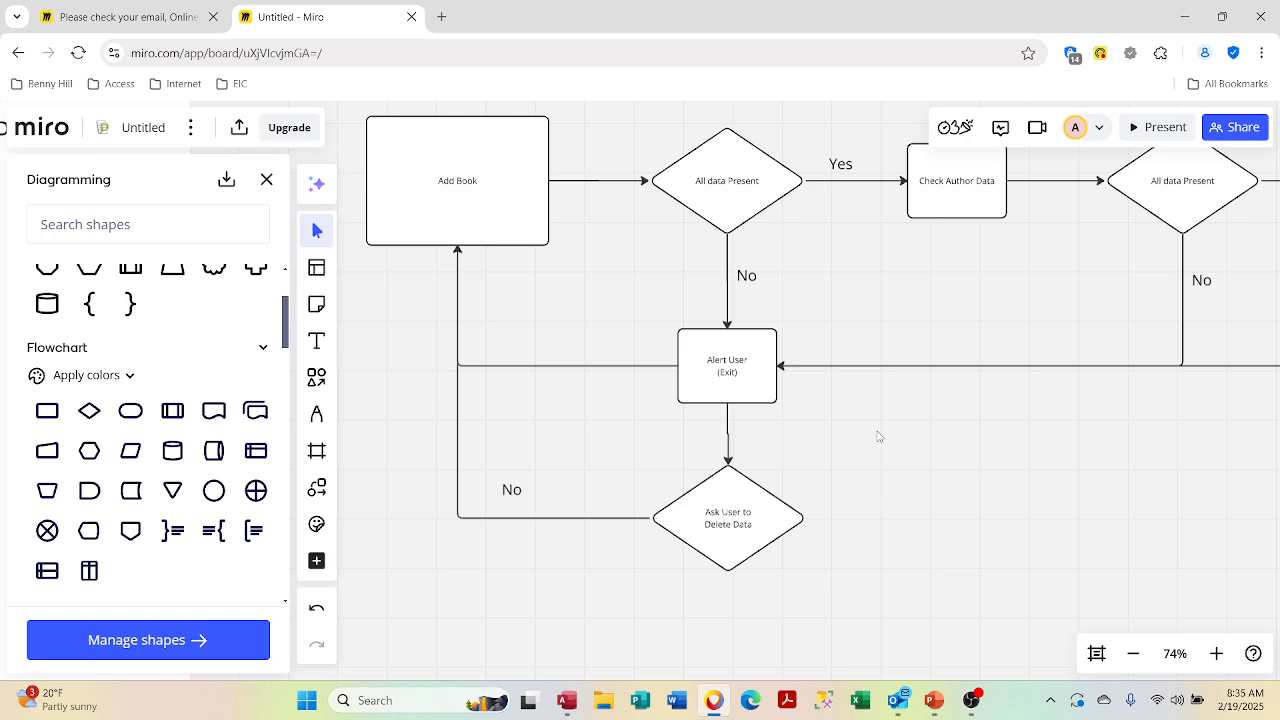
Step: Add a connected decision diamond to the right of Ask User to Delete Data
left_click(804, 524)
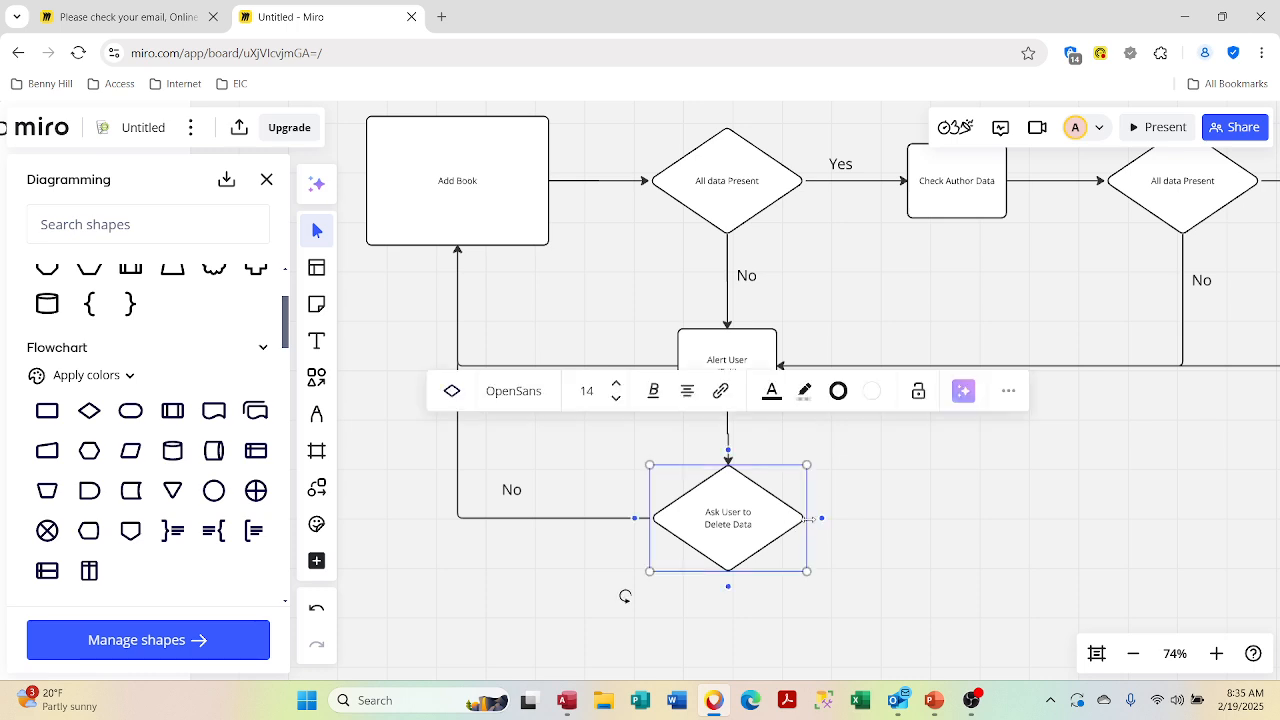
left_click(821, 518)
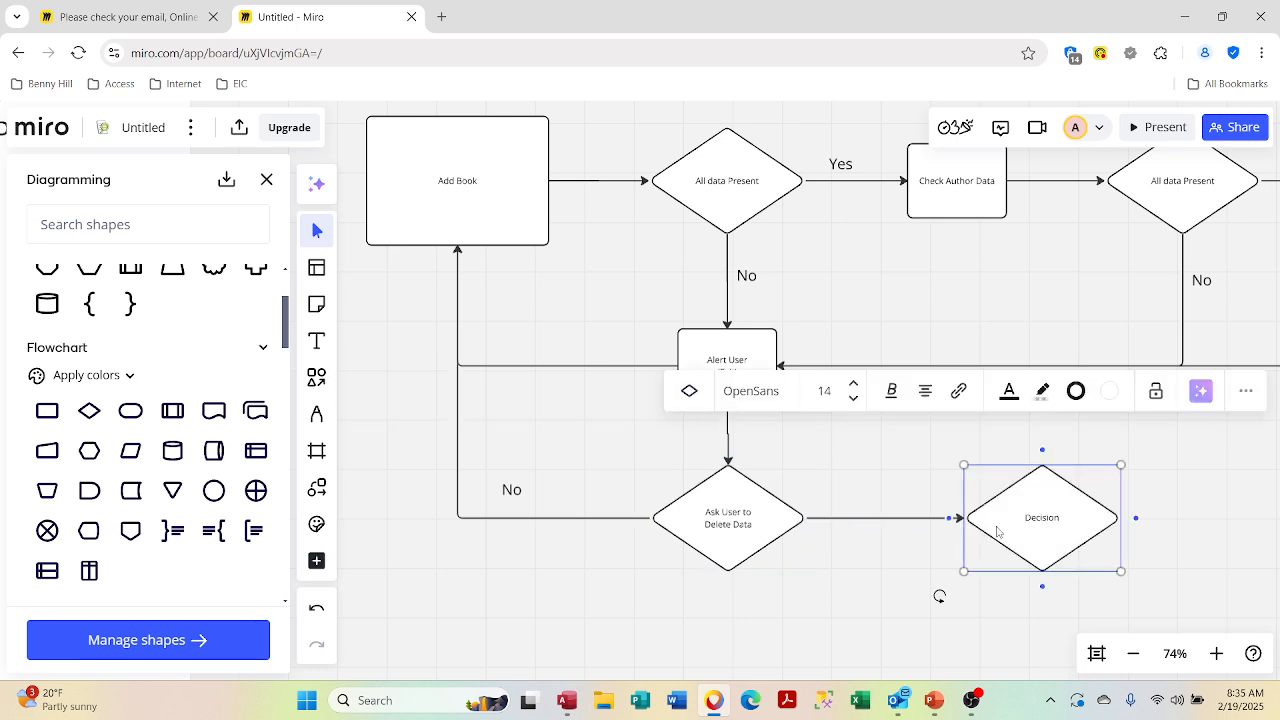
Step: Delete the Decision diamond to the right of Ask User to Delete Data
key("Delete")
left_click(981, 503)
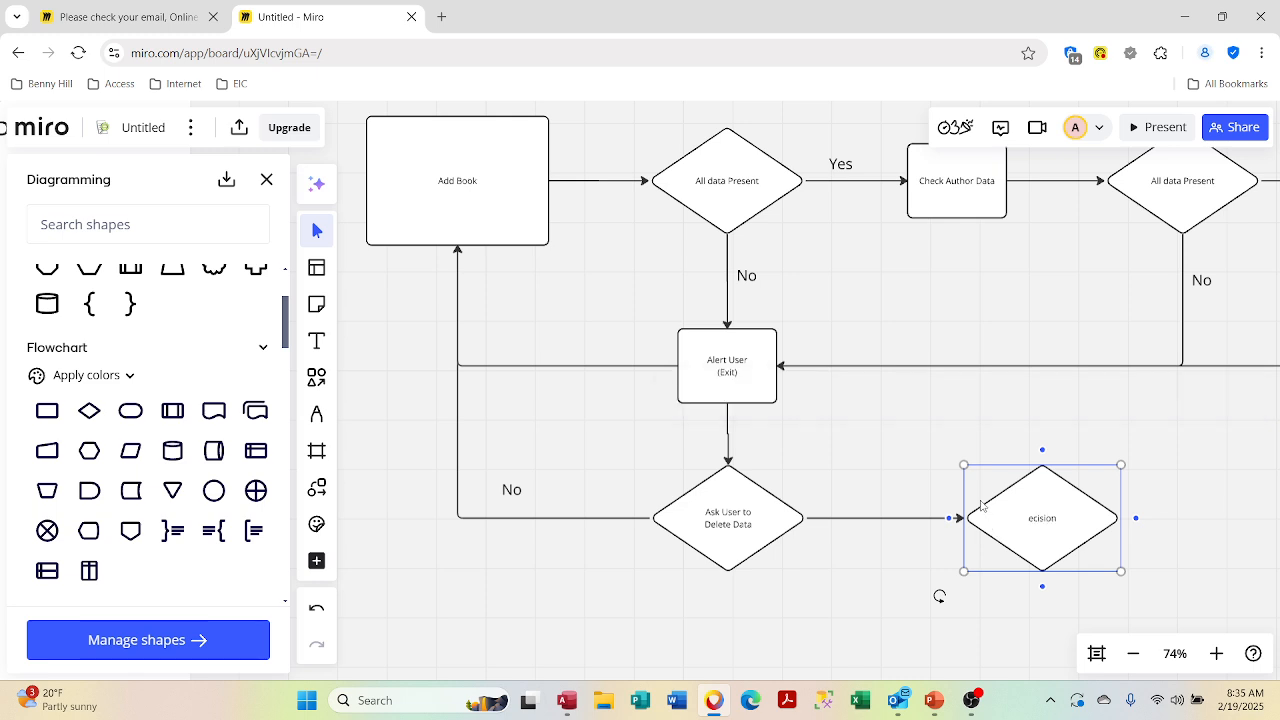
key("Delete")
Step: Place a copy of the Alert User box to the right of Ask User to Delete Data and connect the diamond to it
left_click(727, 366)
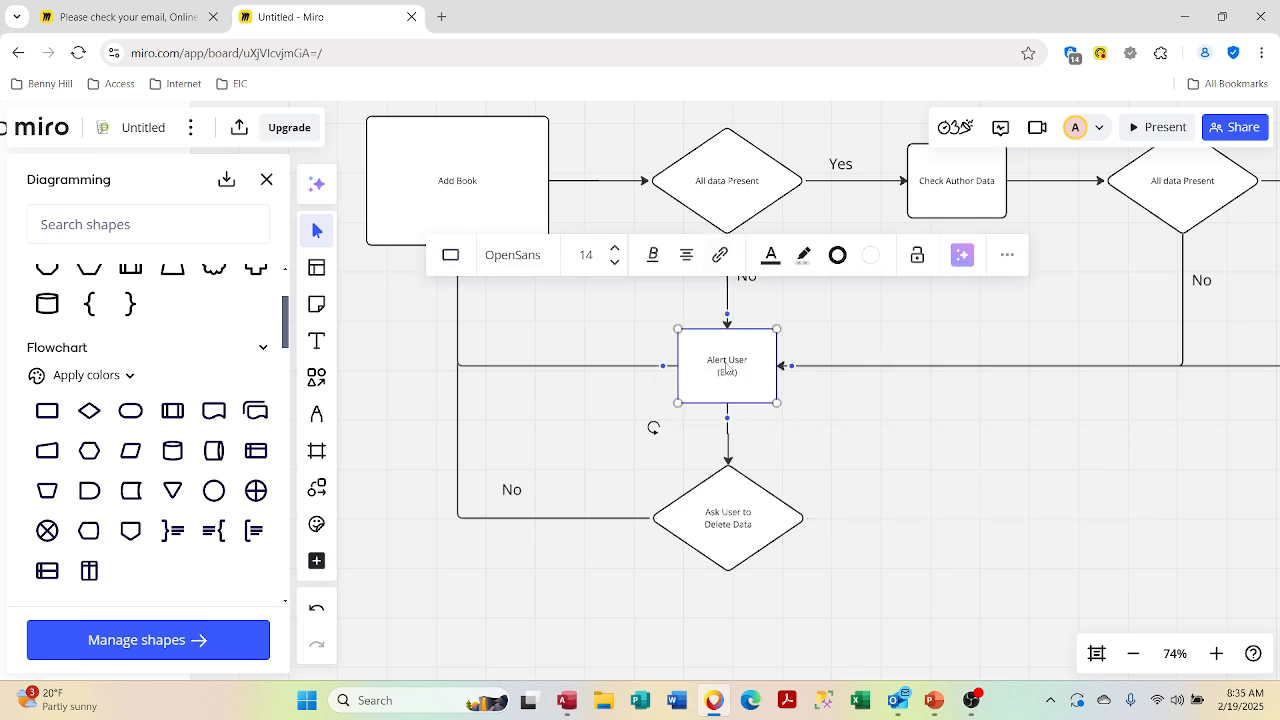
left_click(916, 470)
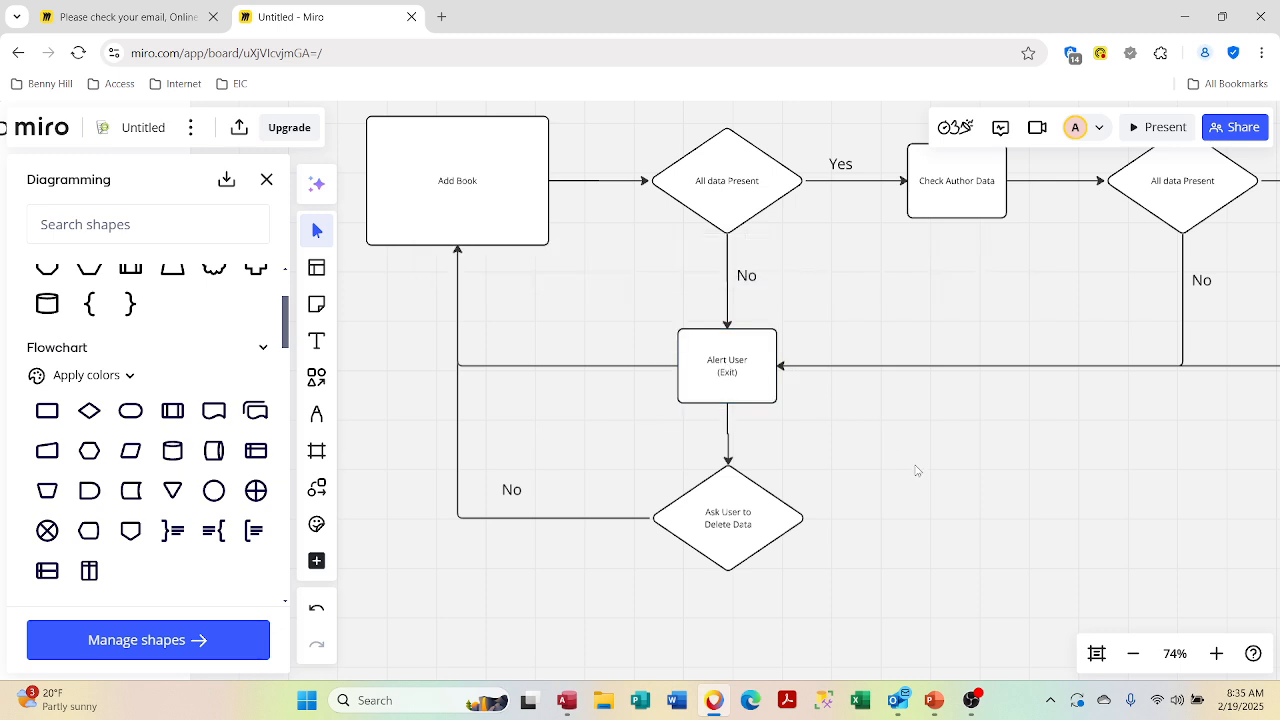
key("ctrl+v")
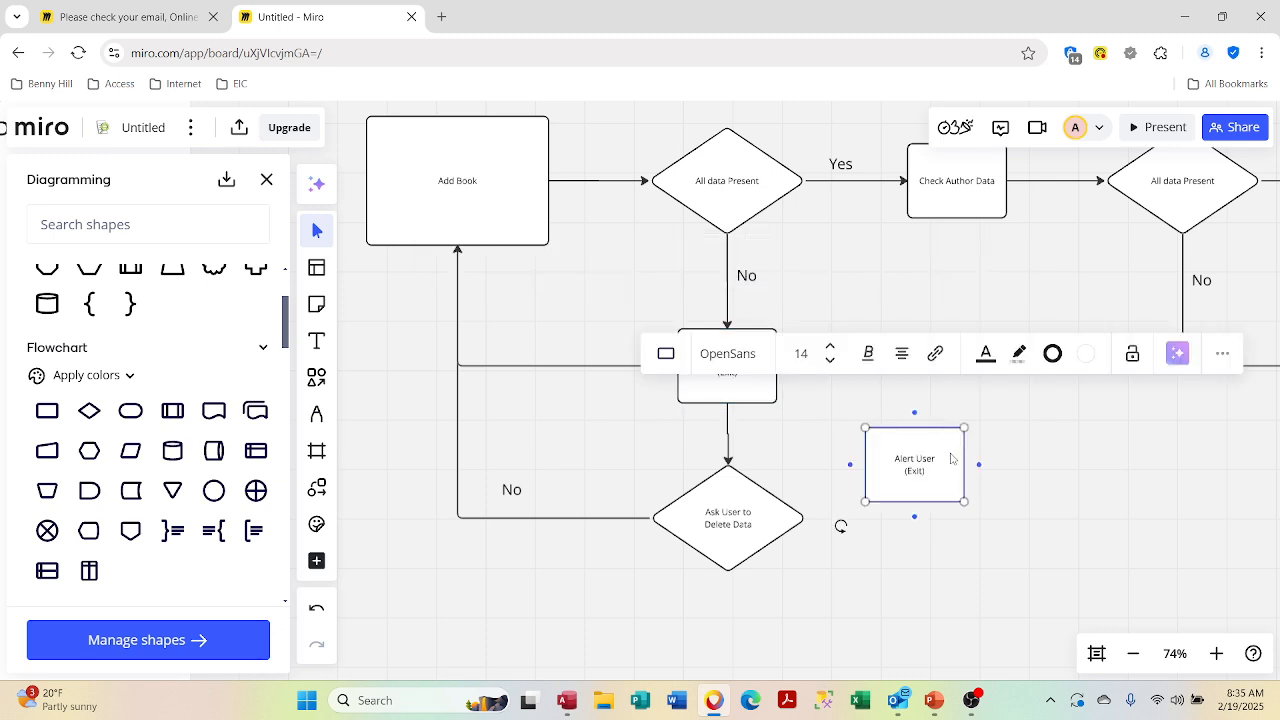
left_click_drag(940, 448, 979, 500)
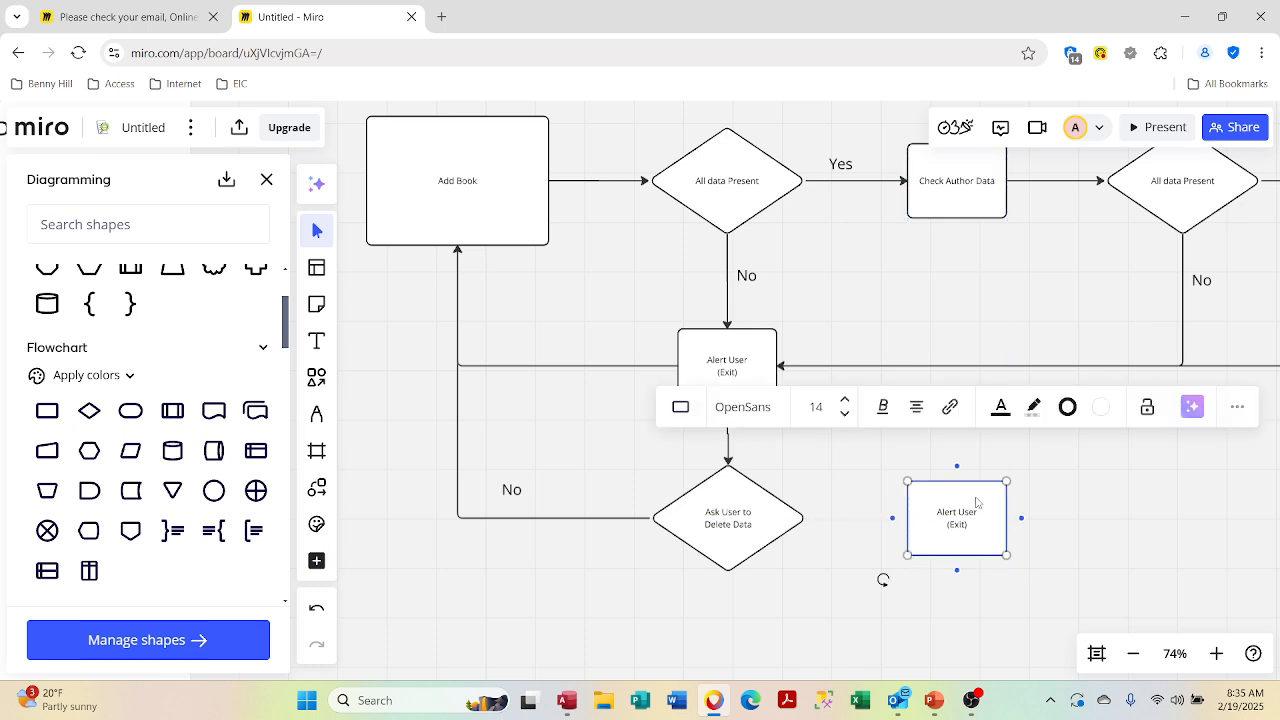
left_click(778, 524)
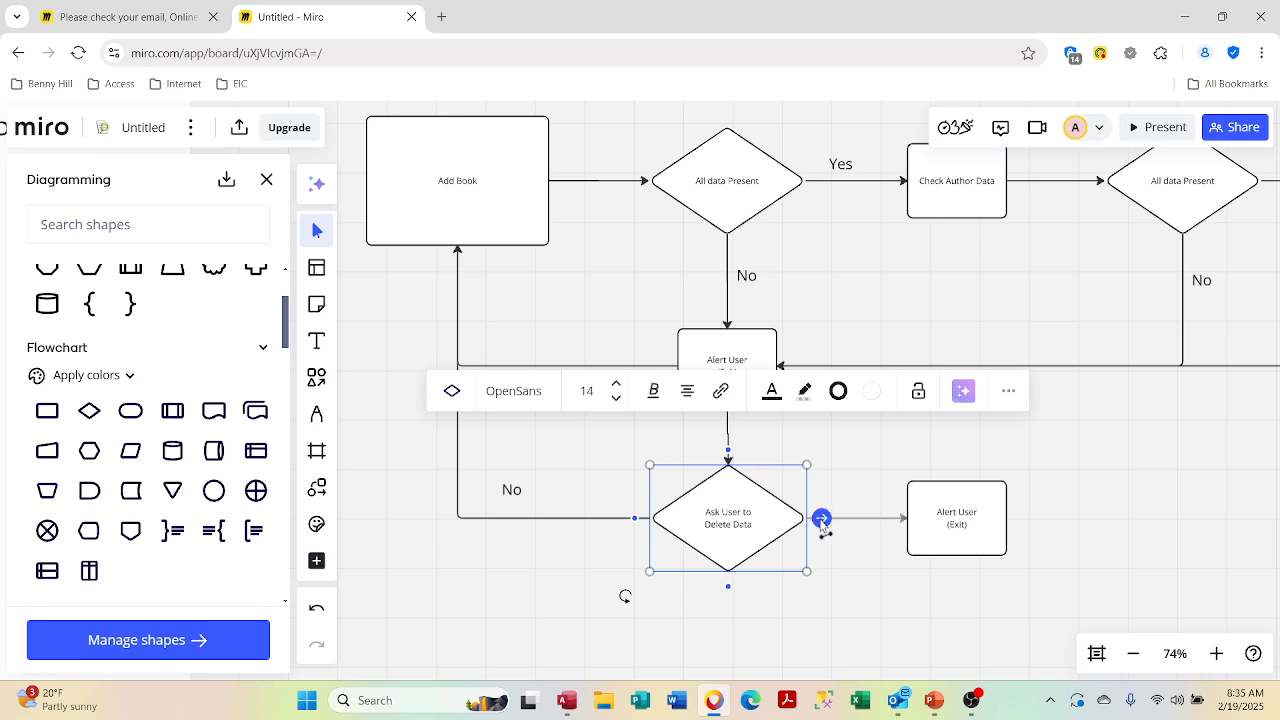
left_click(822, 520)
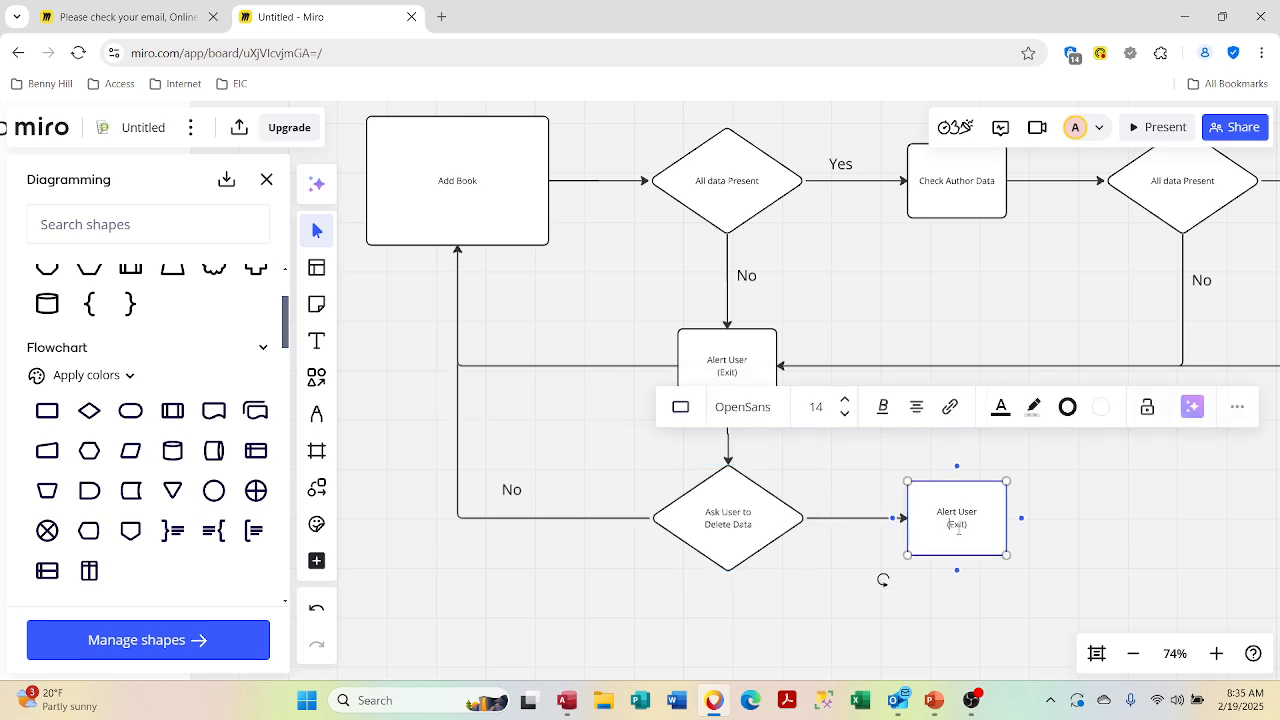
Step: Relabel the copied Alert User box "Delete Data (Requery)", with a line break before "(Requery)"
left_click_drag(975, 520, 913, 508)
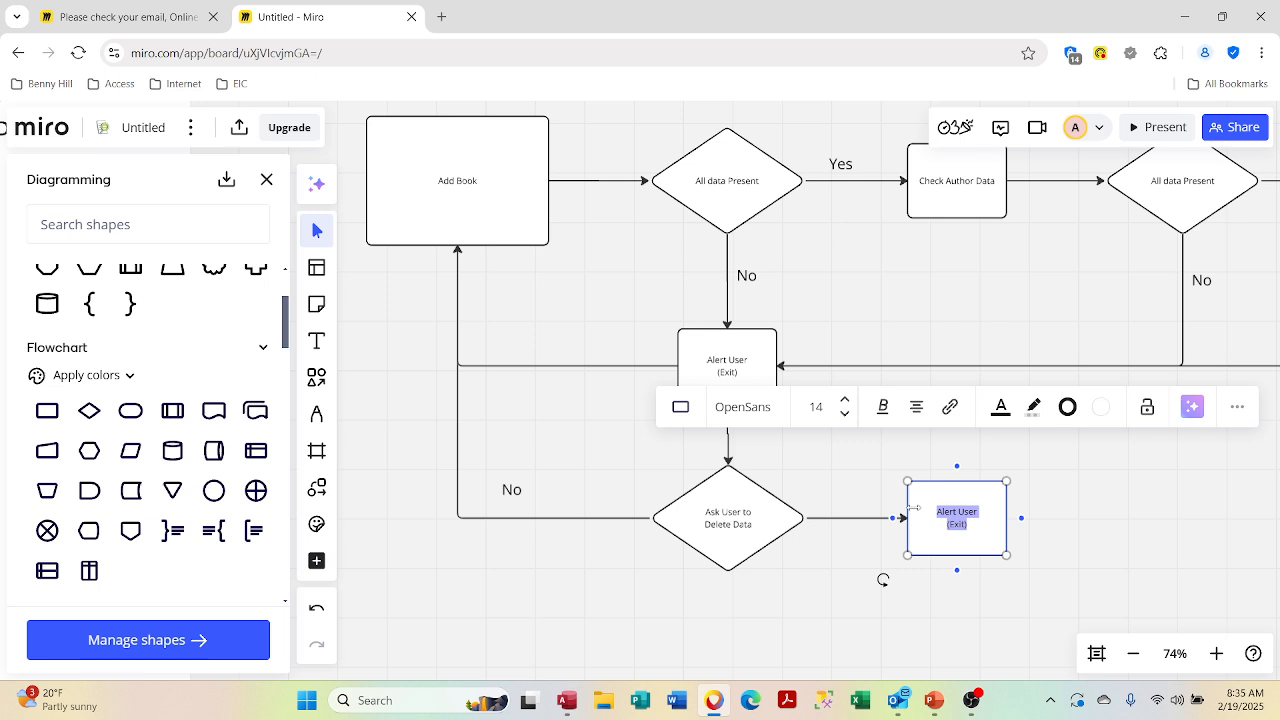
type("Delete D")
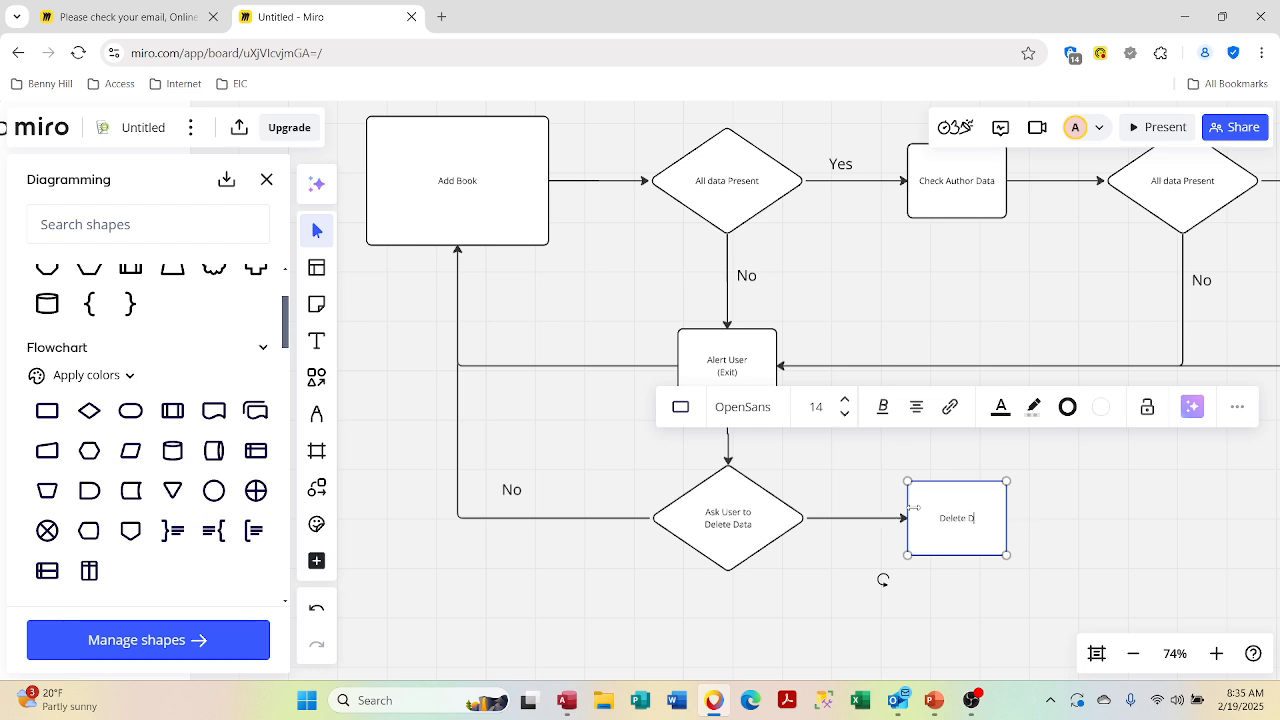
type("ata")
key("Return")
type("(Requery)")
Step: Try a connector from the underside of Delete Data (Requery) to the underside of Add Book, and delete it
mouse_move(958, 571)
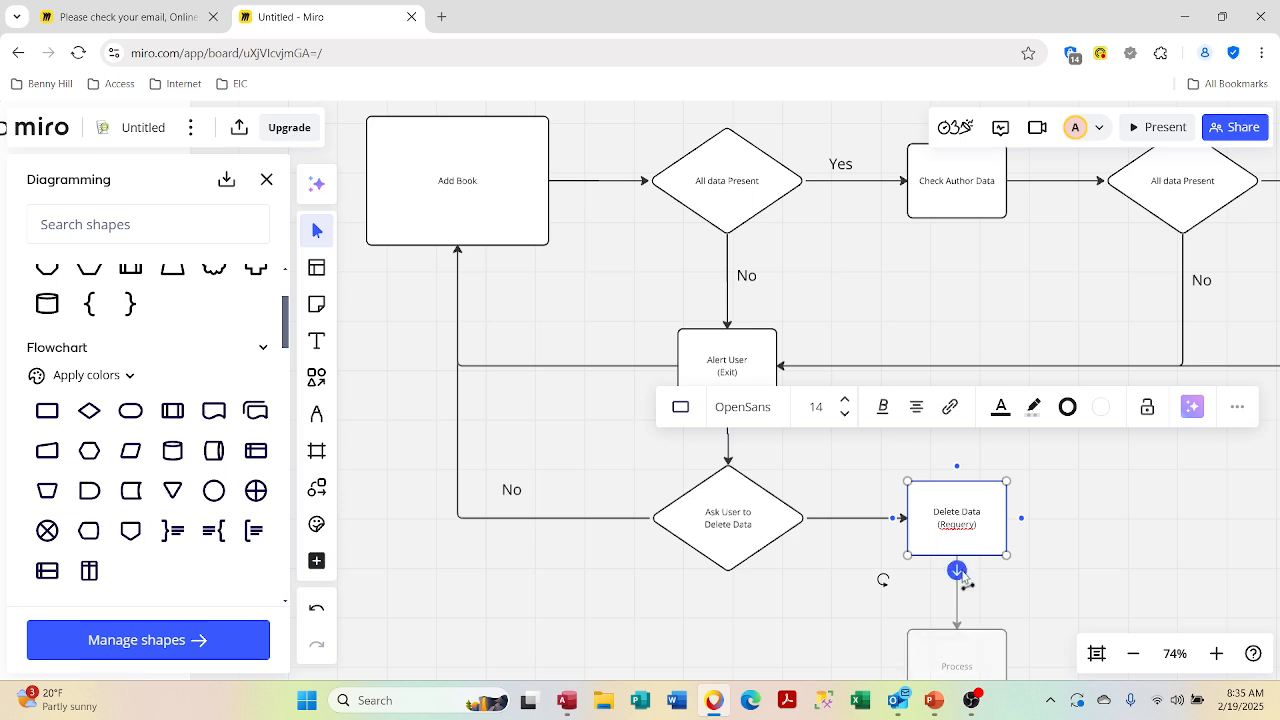
left_click_drag(958, 571, 457, 246)
left_click(1081, 380)
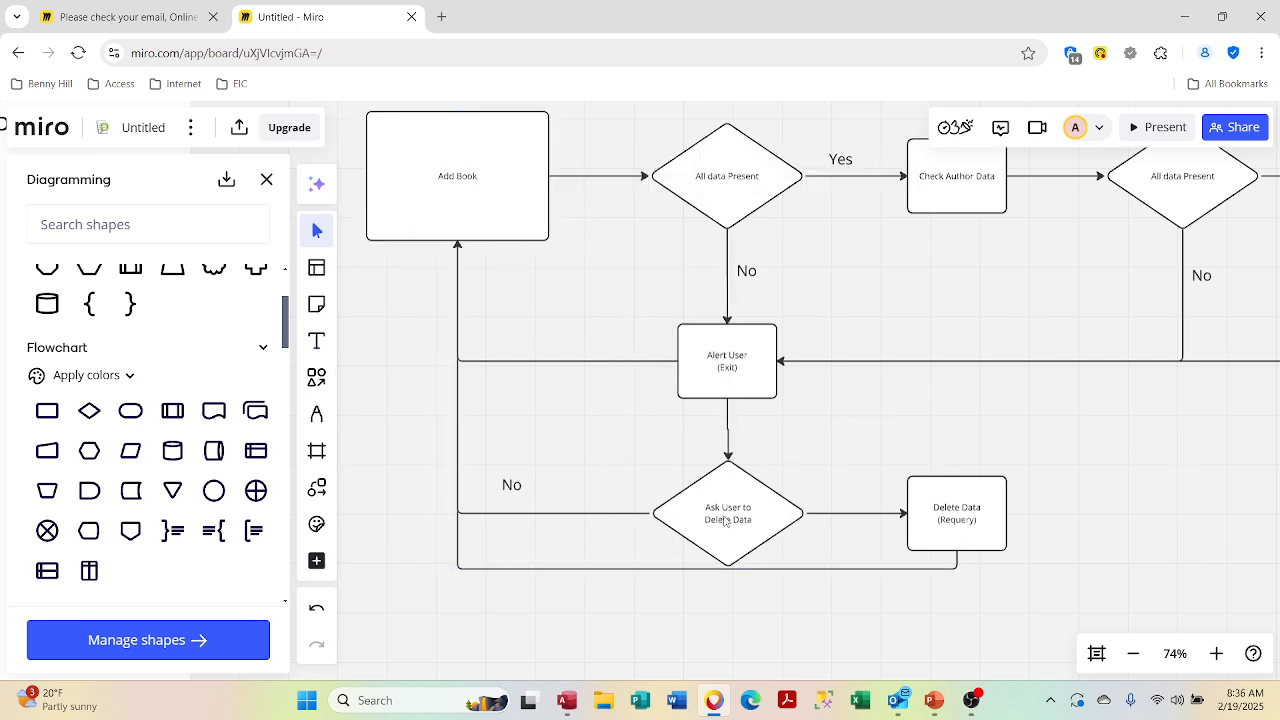
scroll(437, 227, "up", 2)
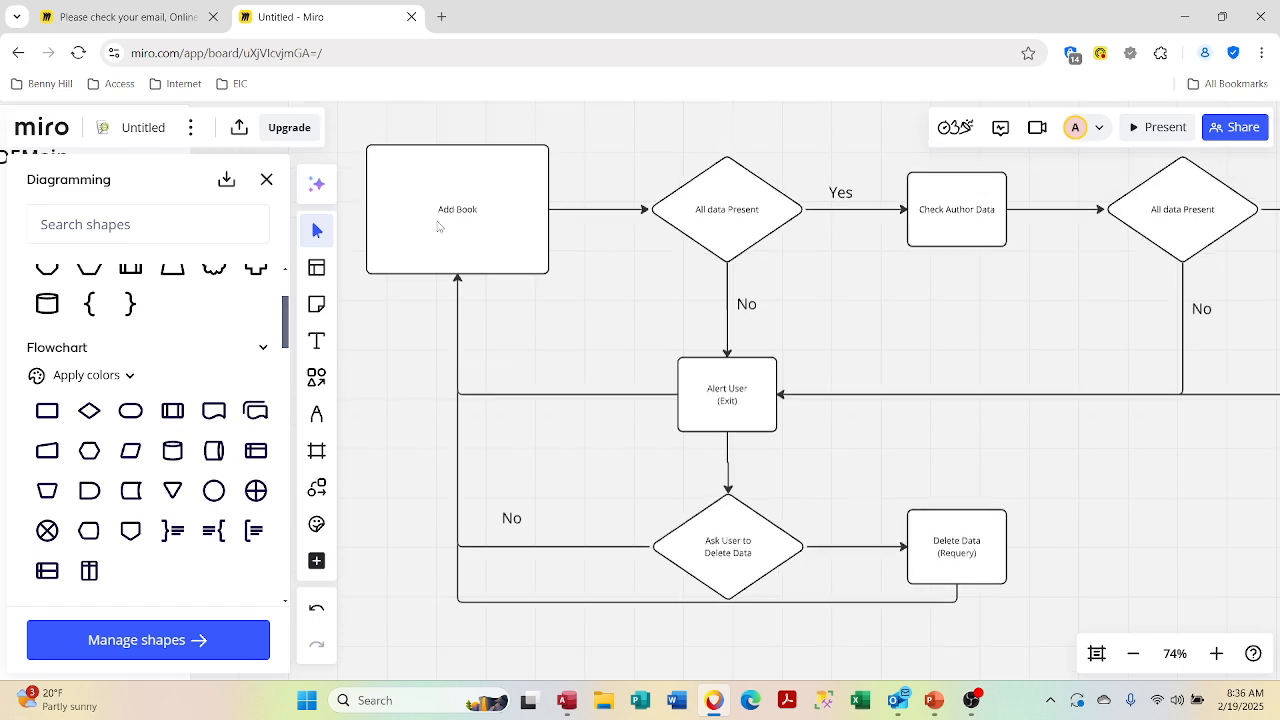
scroll(437, 227, "down", 2)
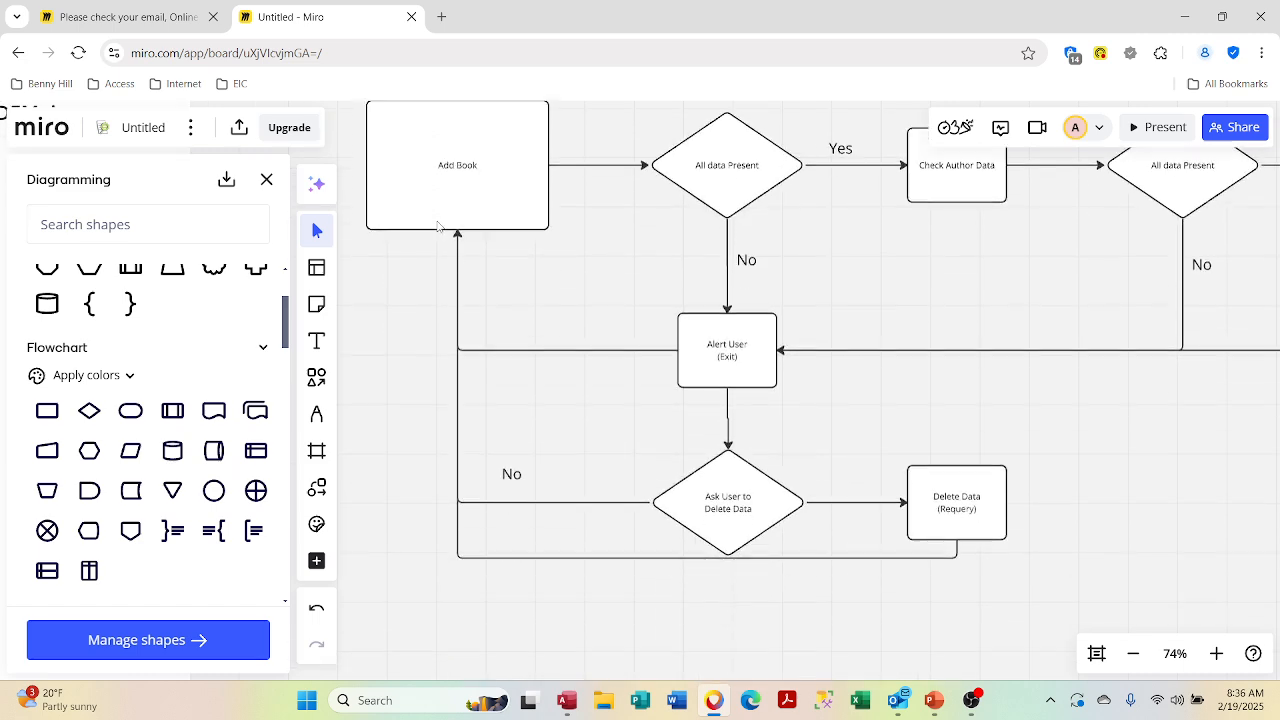
left_click(493, 562)
key("Delete")
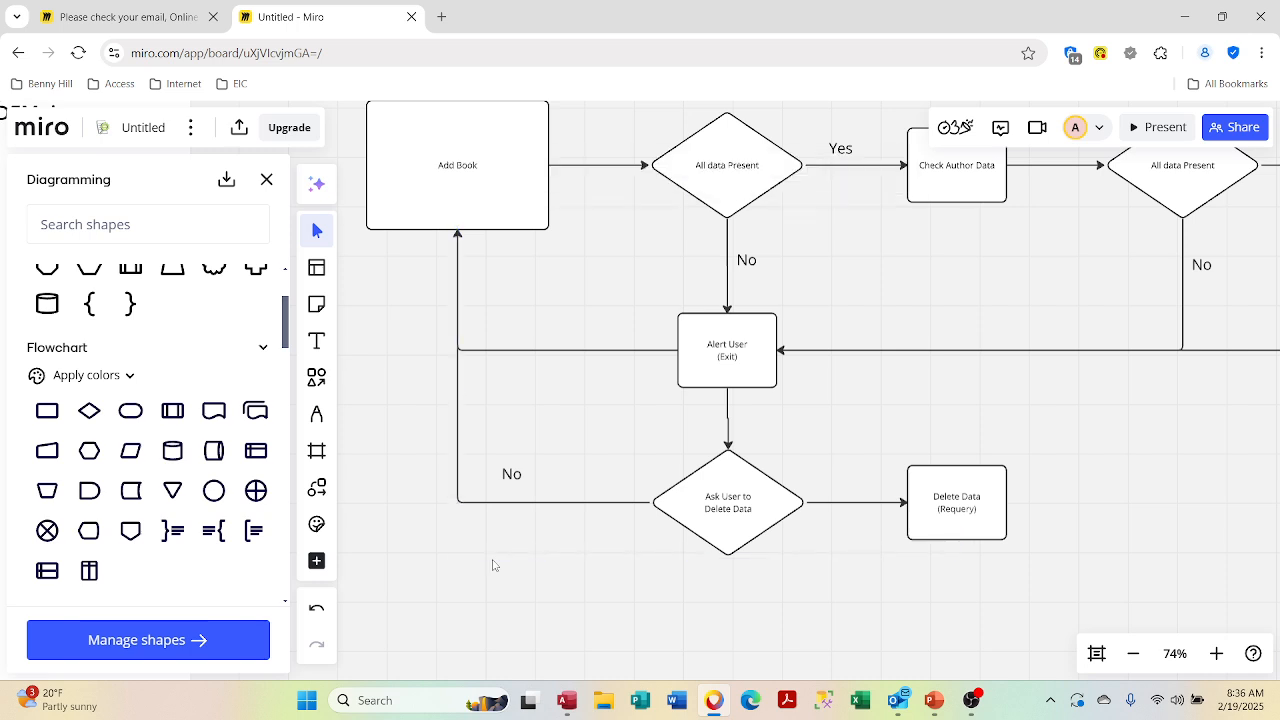
Step: Relabel the decision diamond after Add Book "All Book Data Present", with a line break before "Data"
scroll(691, 503, "up", 1)
scroll(691, 503, "right", 1)
scroll(688, 503, "up", 1)
scroll(688, 503, "left", 1)
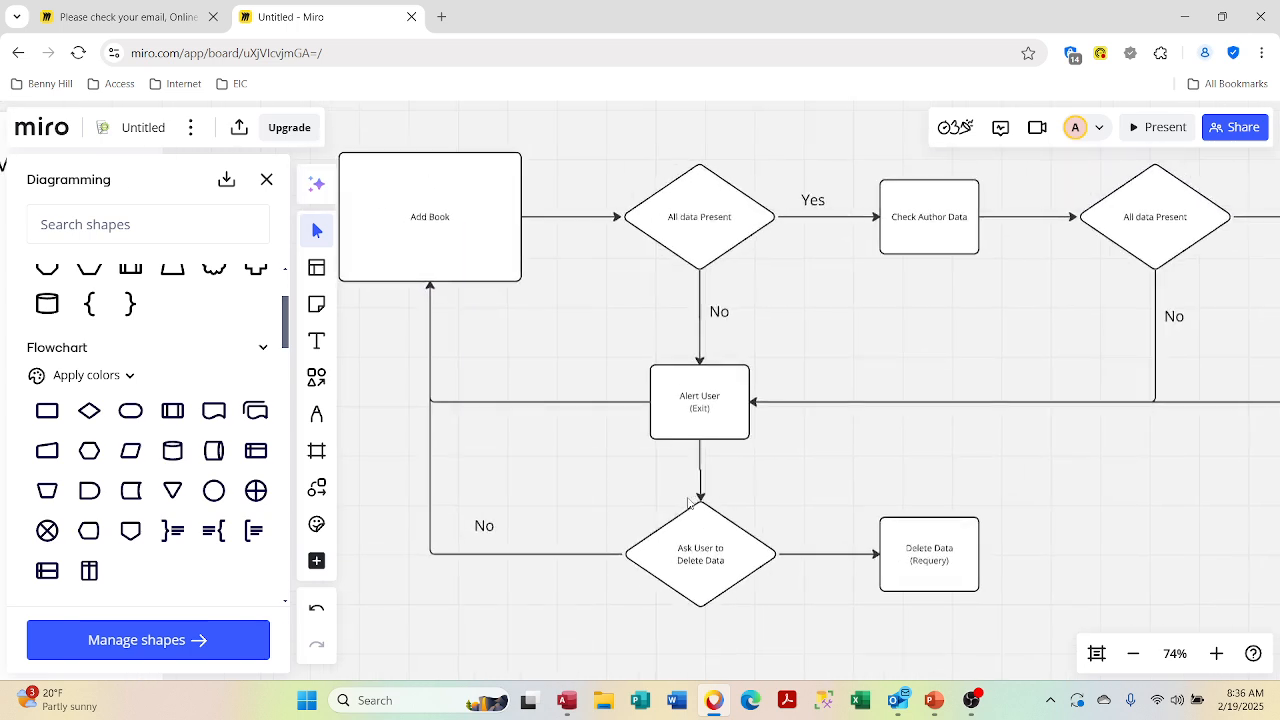
left_click(703, 228)
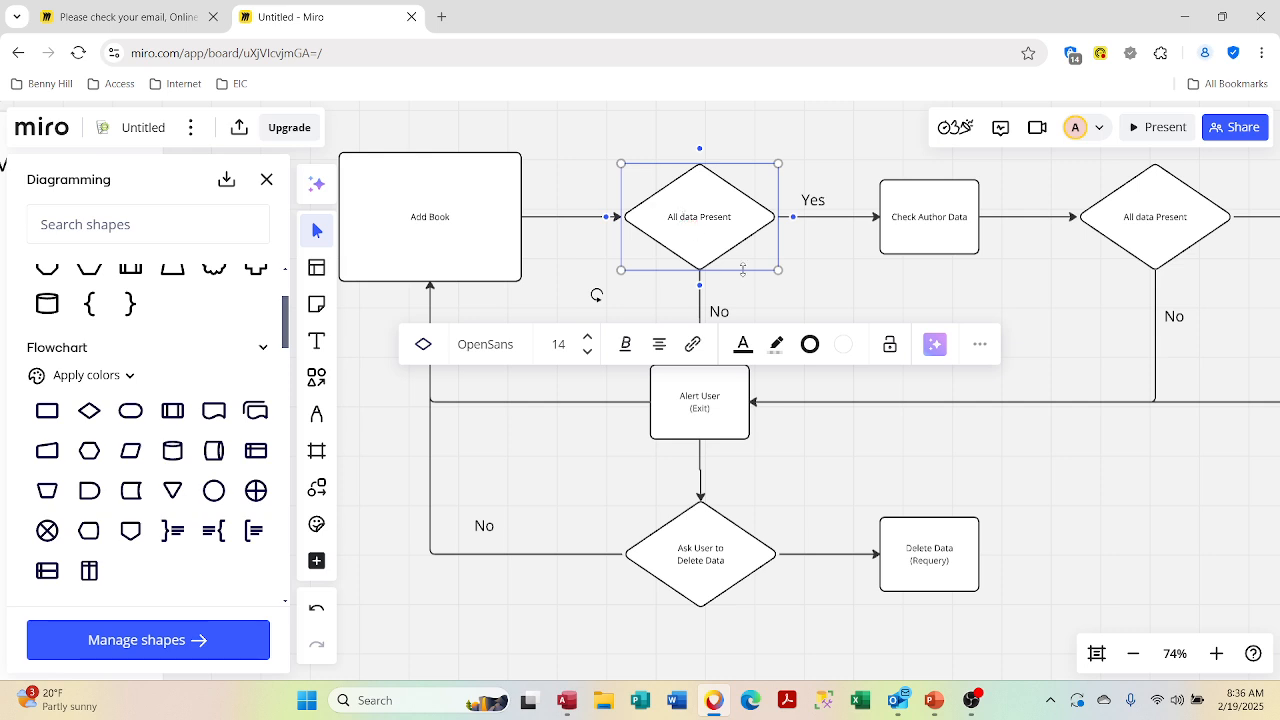
type("Bookd D")
key("BackSpace")
left_click(811, 250)
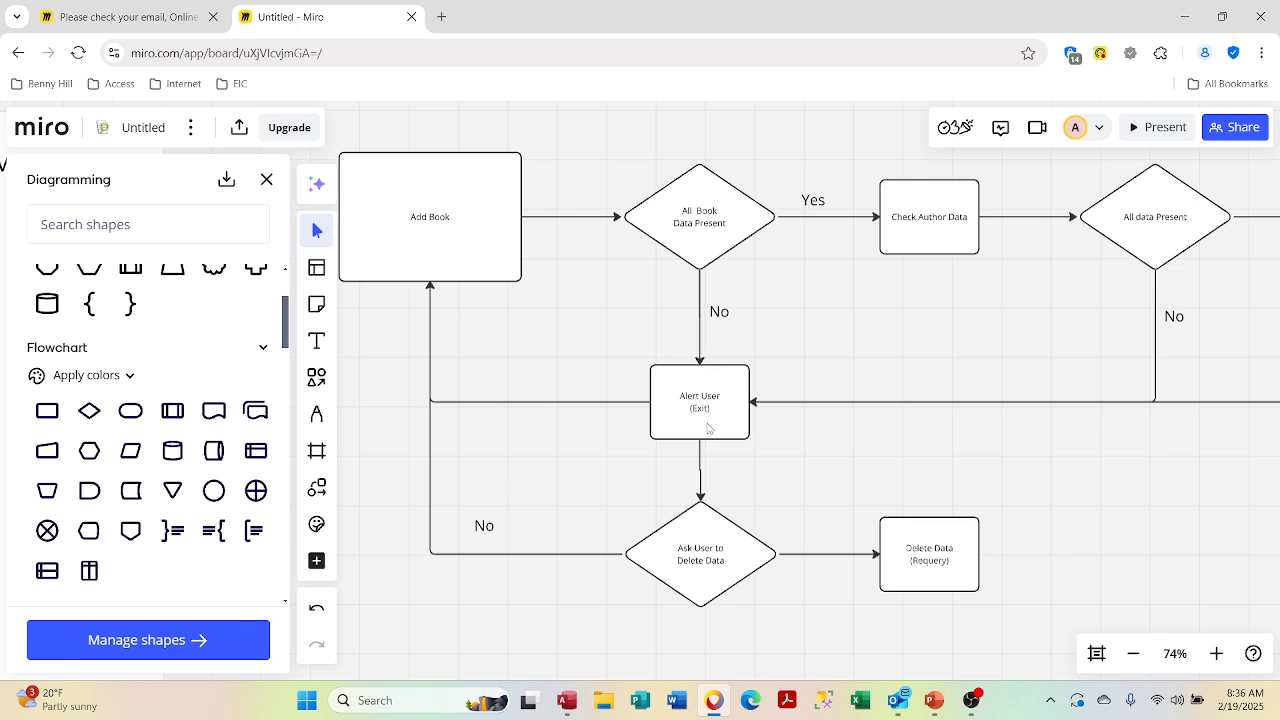
Step: Delete the connector running from the left side of Alert User to Add Book
left_click(703, 534)
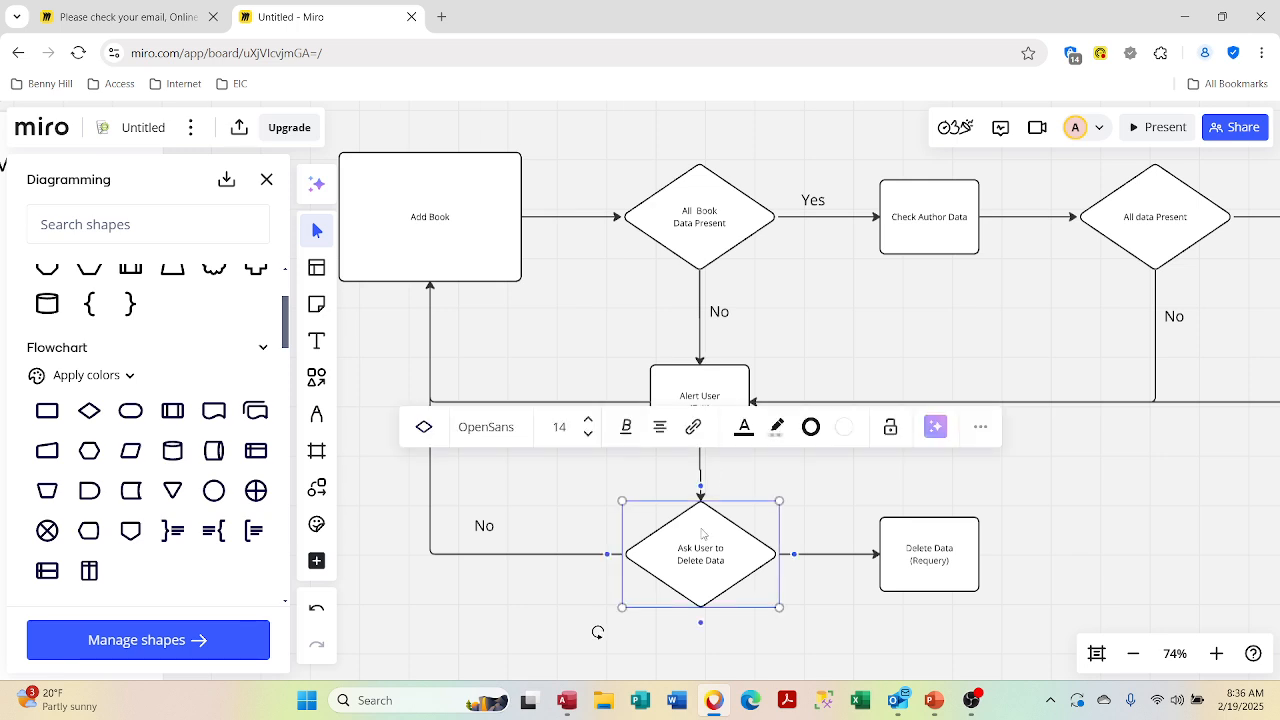
scroll(703, 534, "left", 1)
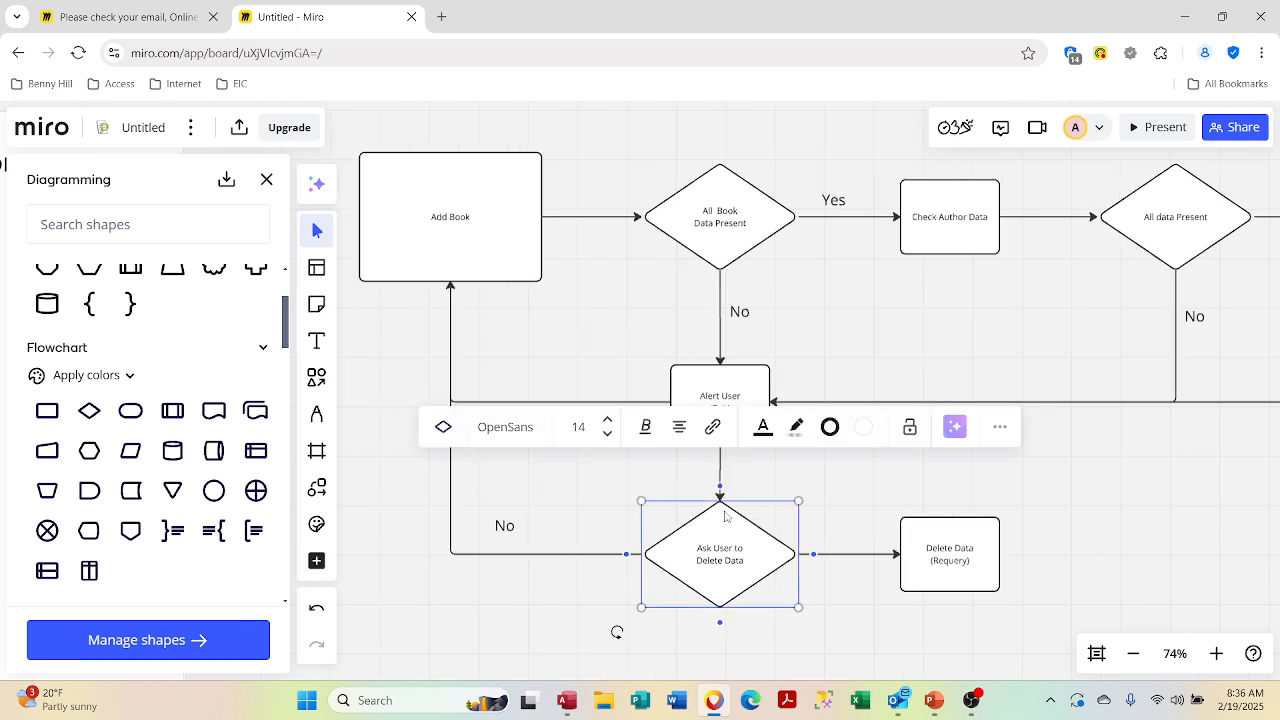
left_click(836, 384)
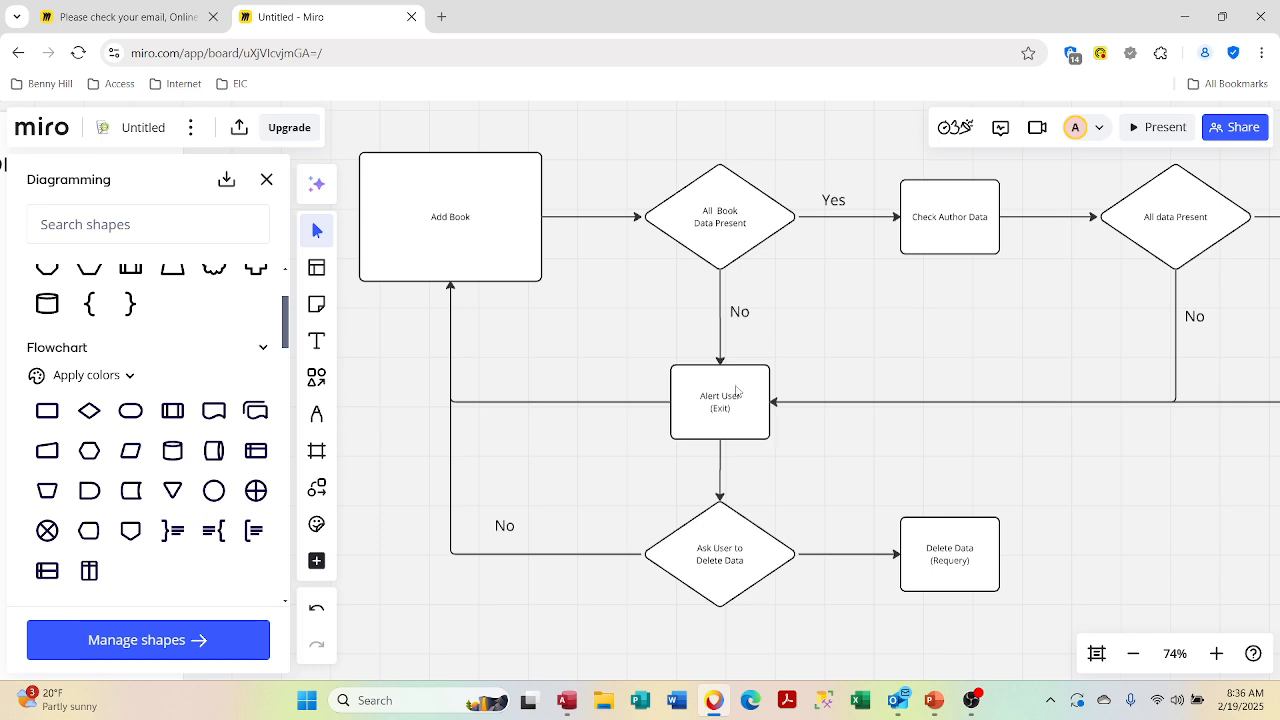
left_click(595, 405)
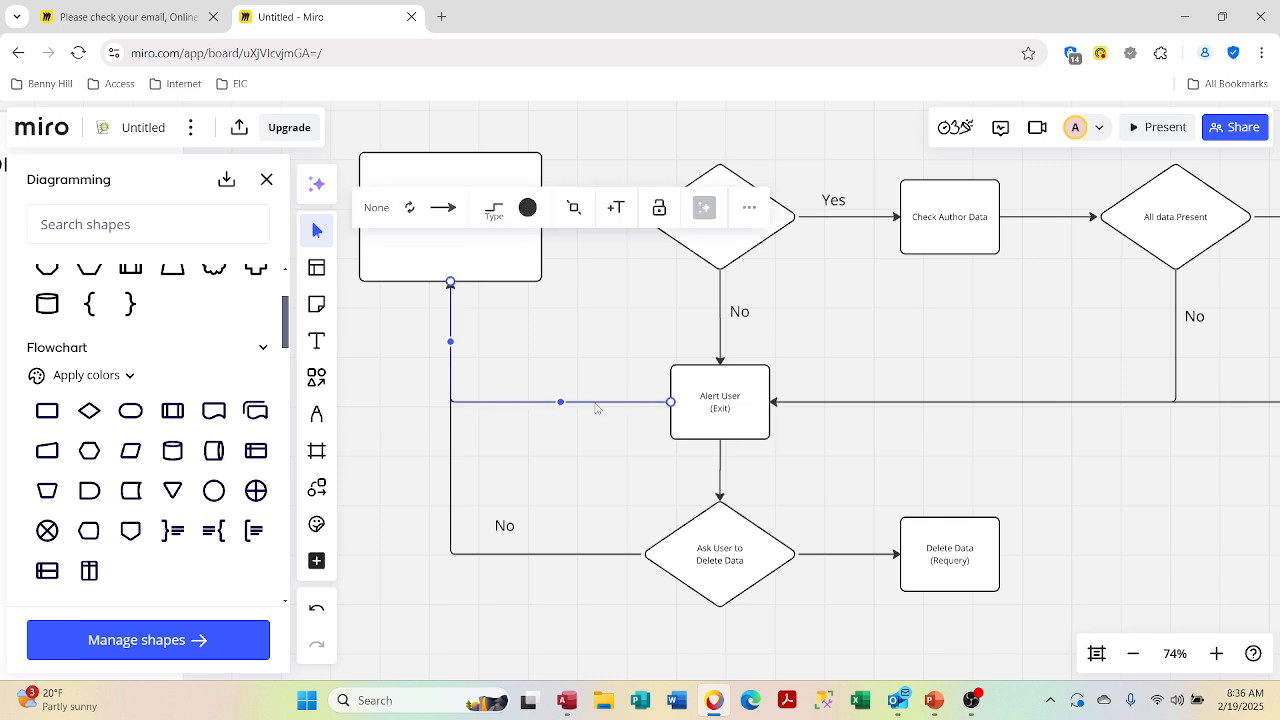
key("Escape")
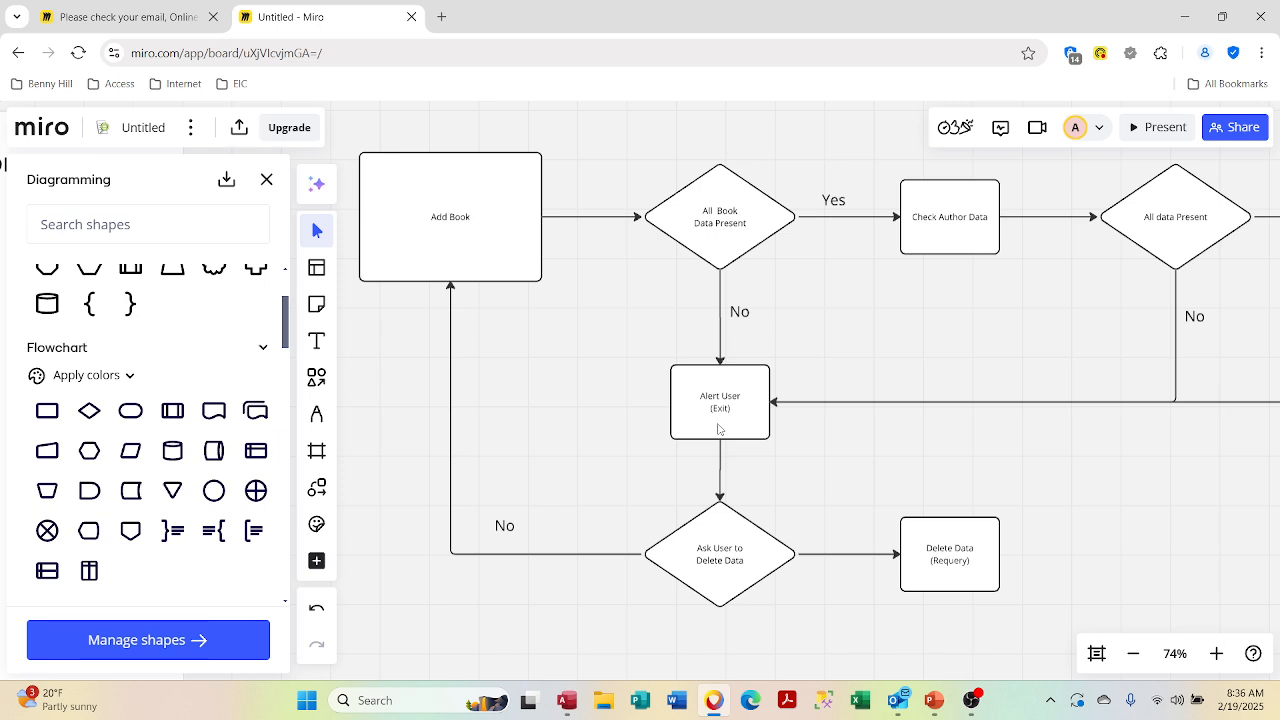
Step: Place a copy of the "No" label beside the connector between Alert User and Ask User to Delete Data
left_click(740, 312)
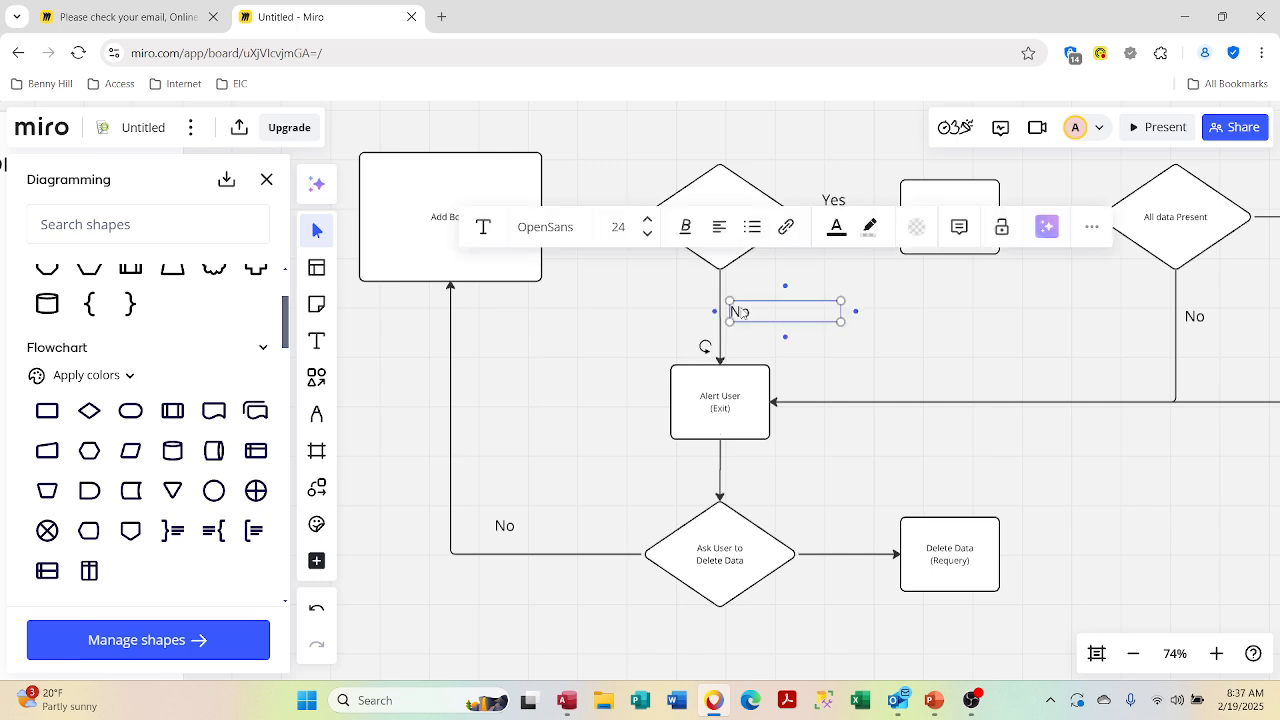
left_click(751, 300)
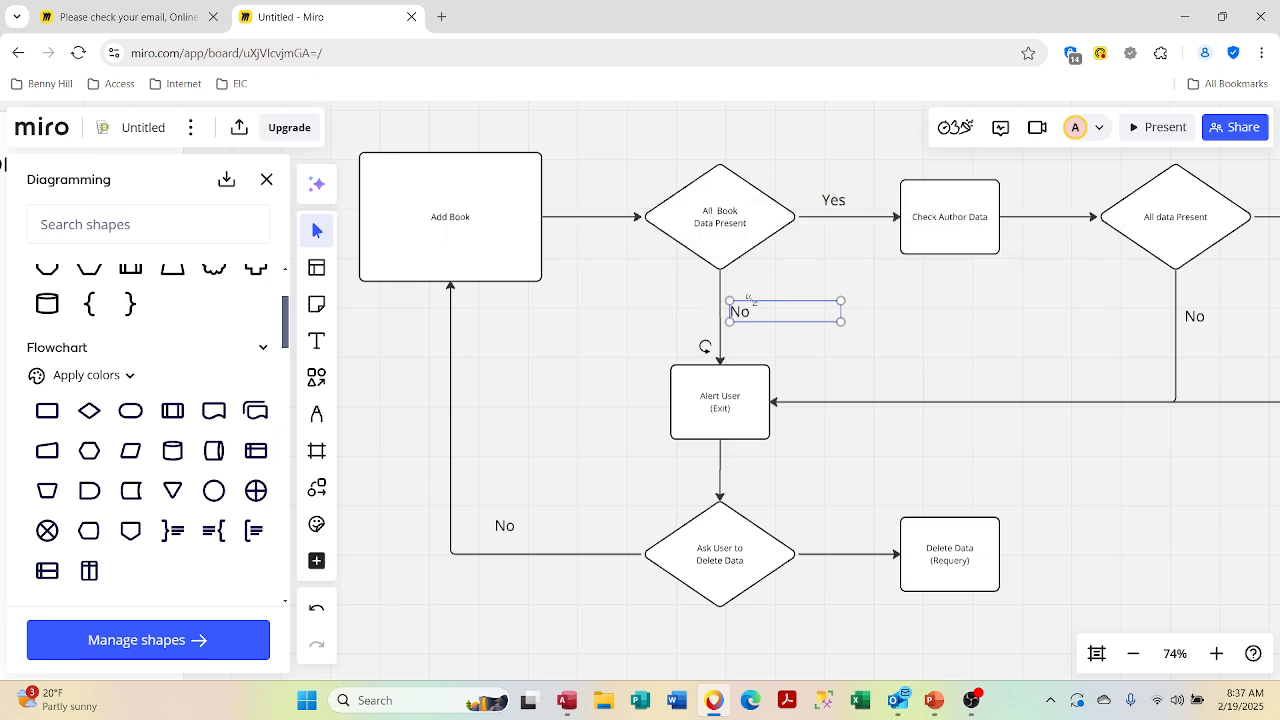
left_click(774, 445)
type("No")
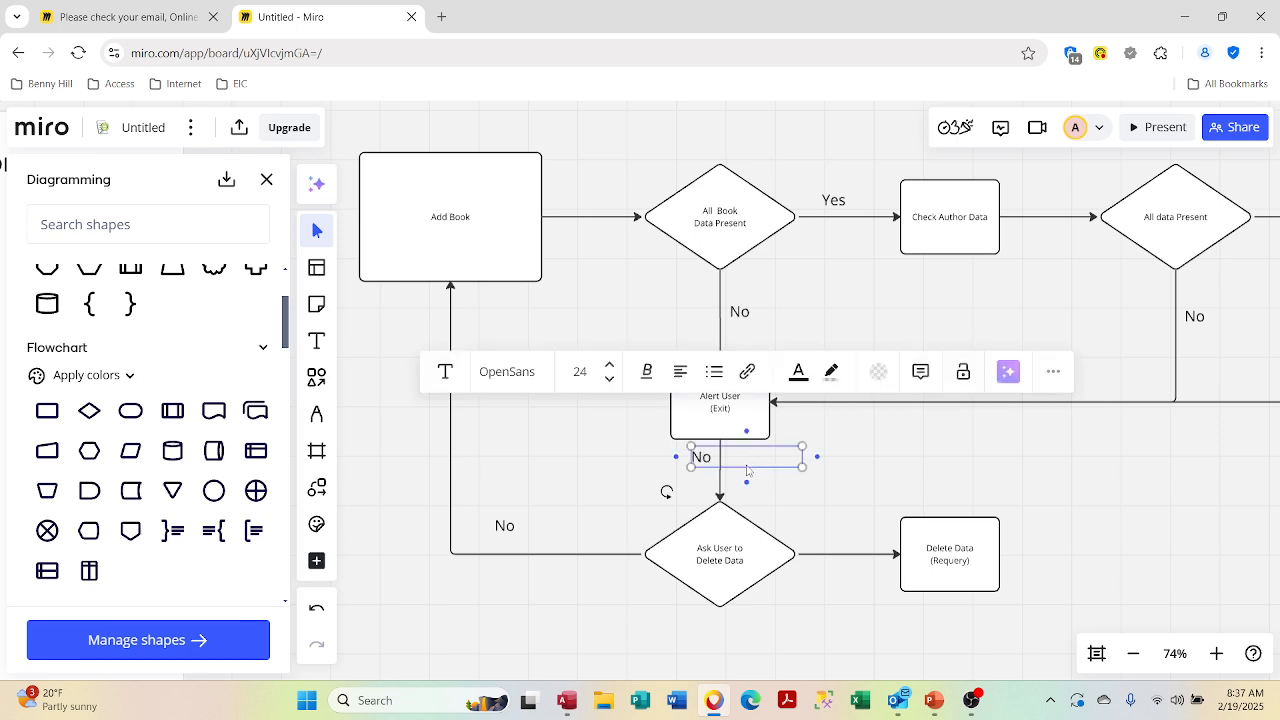
left_click_drag(752, 468, 789, 487)
left_click(922, 422)
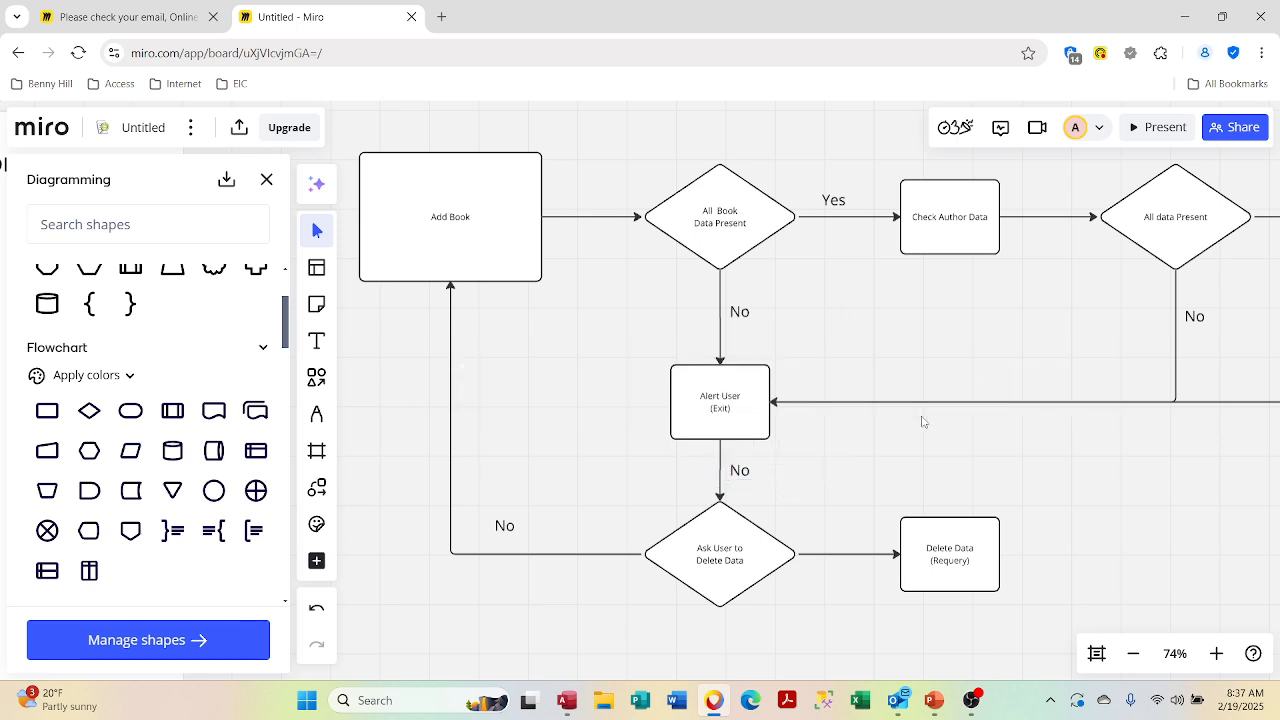
Step: Delete the "No" label beside the connector between Alert User and Ask User to Delete Data
scroll(974, 405, "right", 4)
scroll(971, 404, "left", 1)
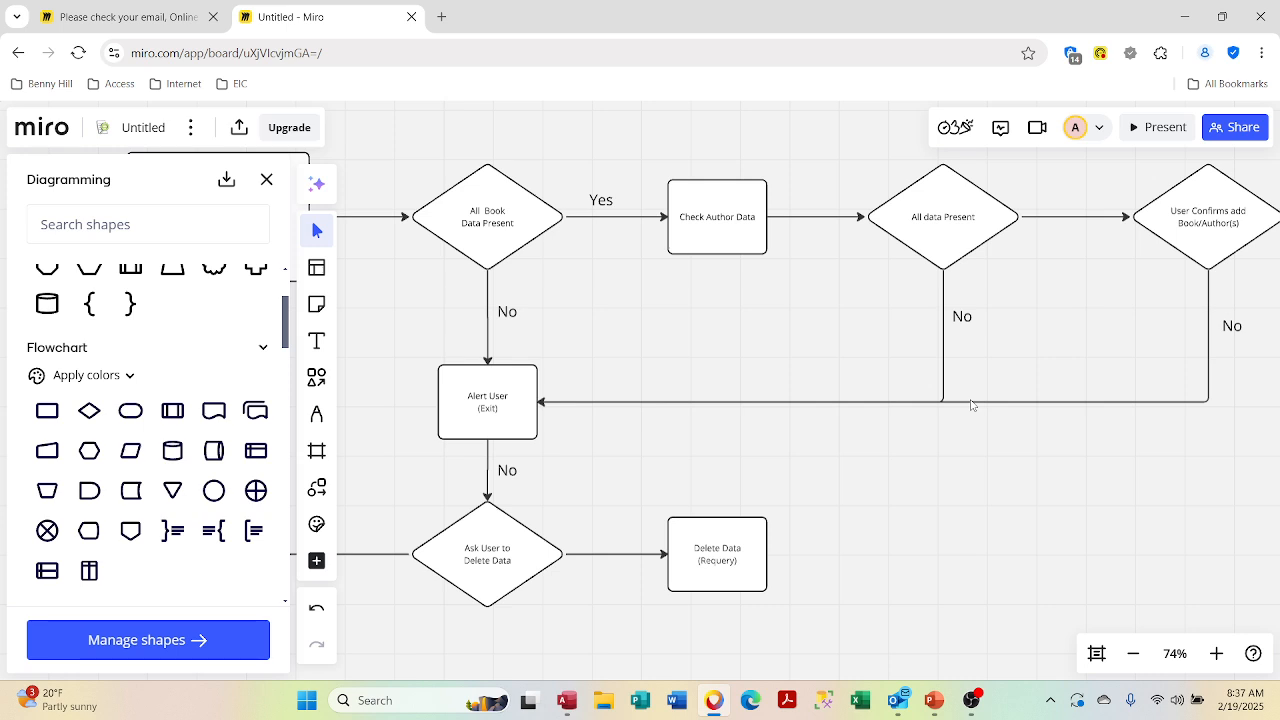
scroll(971, 404, "left", 4)
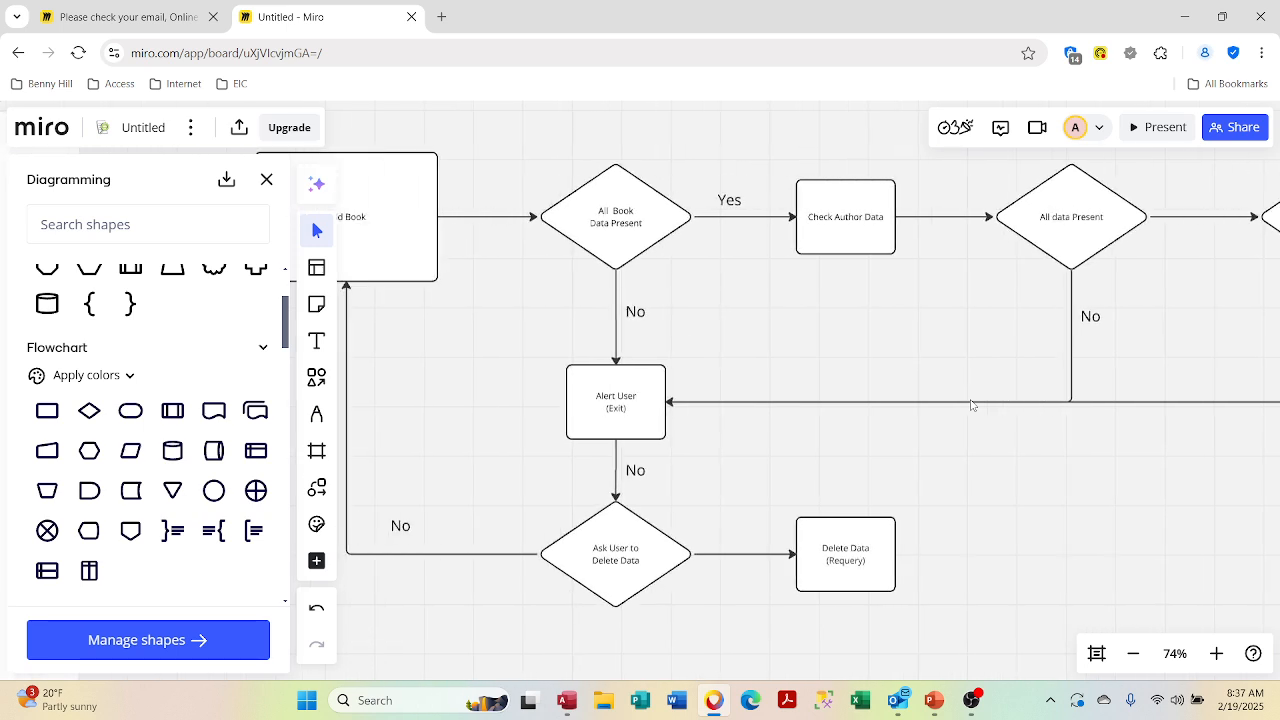
left_click(971, 404)
key("Escape")
left_click(616, 474)
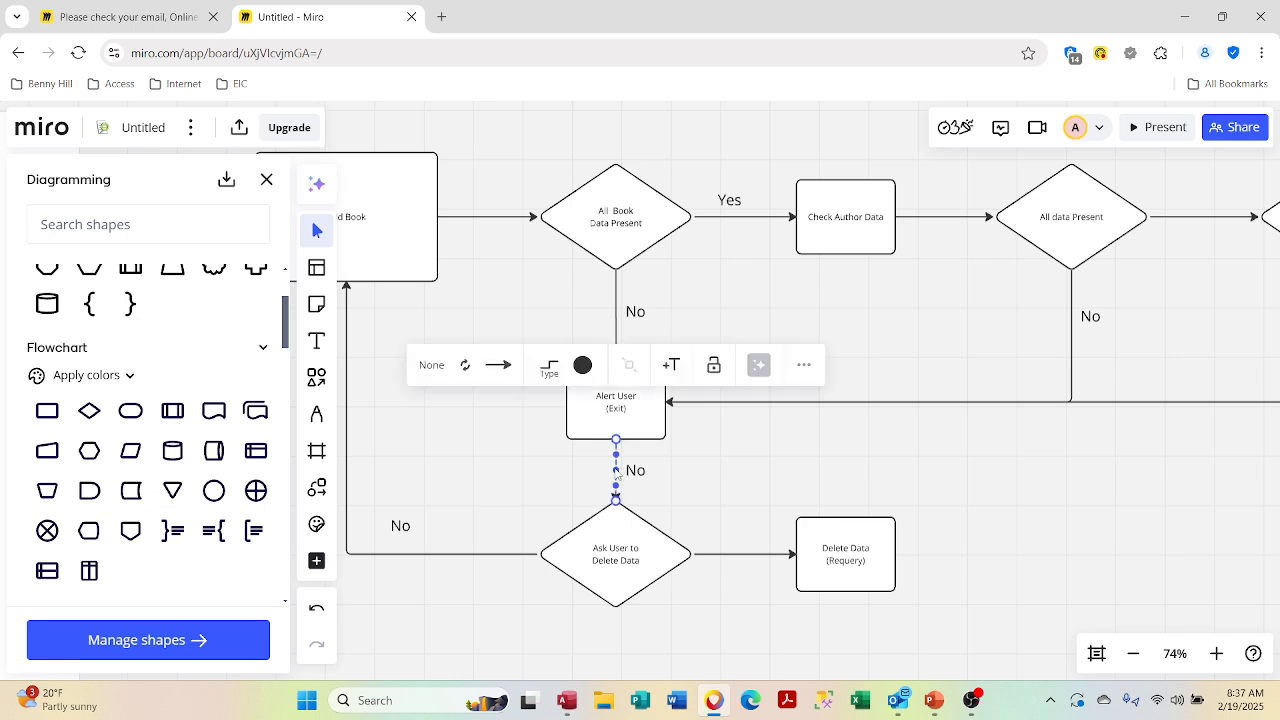
left_click(634, 474)
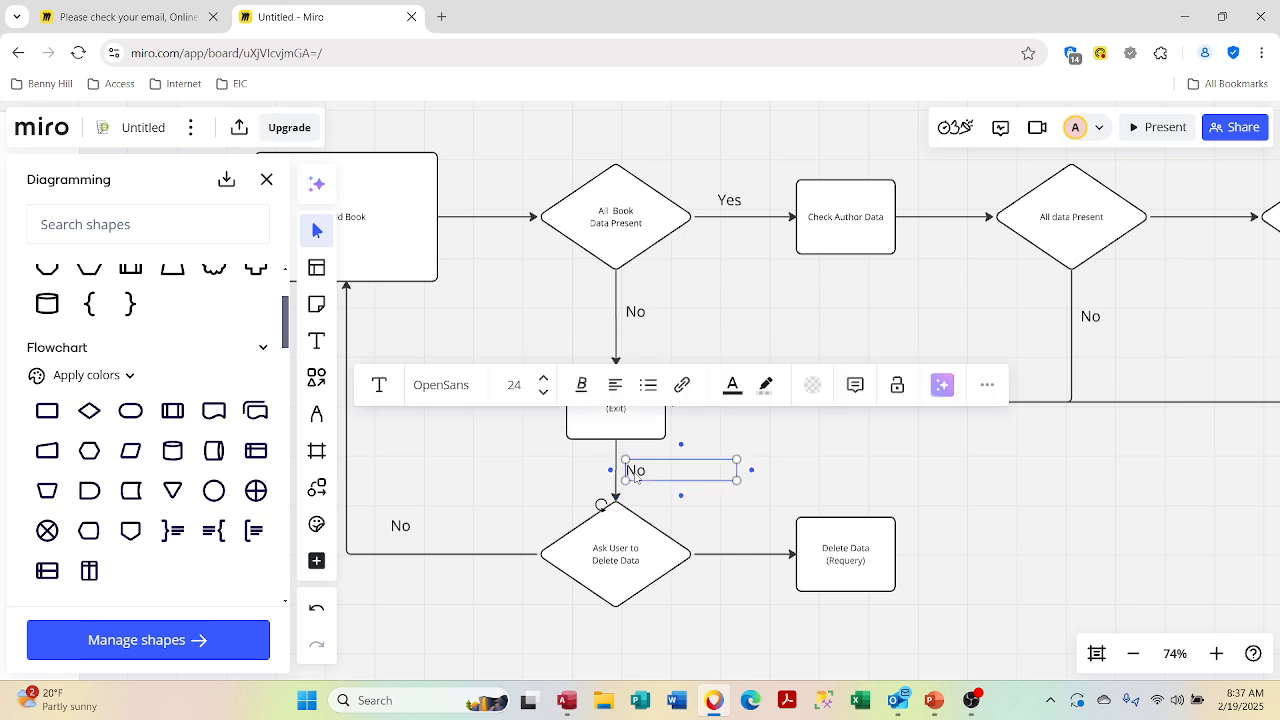
key("Delete")
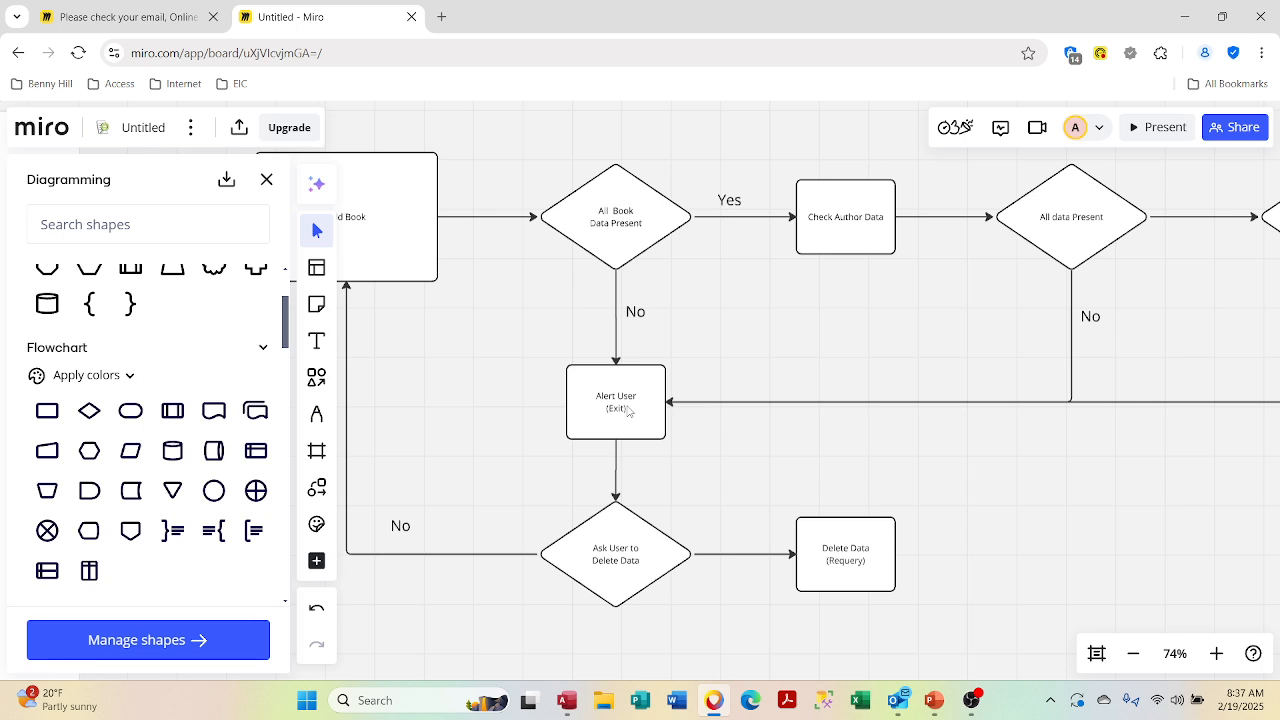
Step: Relabel the "All data Present" diamond after Check Author Data as "All Author Data Present", with a line break before "Data"
scroll(627, 409, "left", 2)
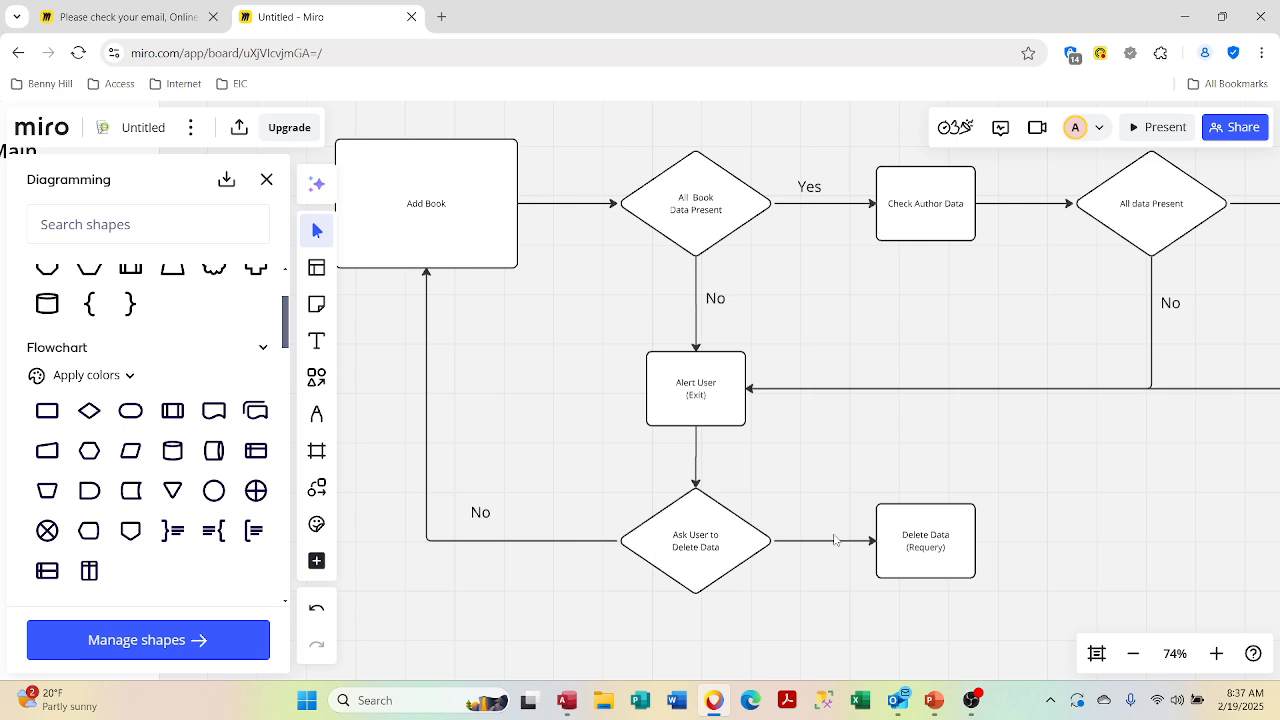
scroll(975, 541, "right", 3)
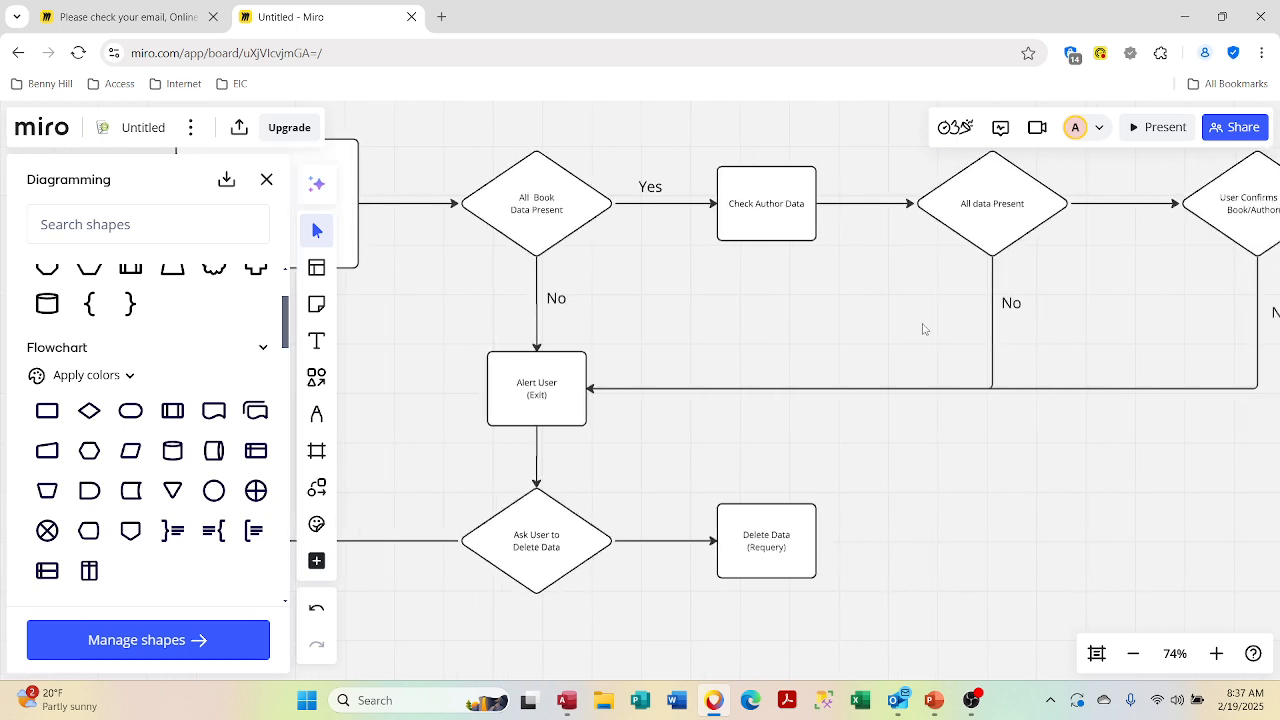
scroll(808, 208, "right", 1)
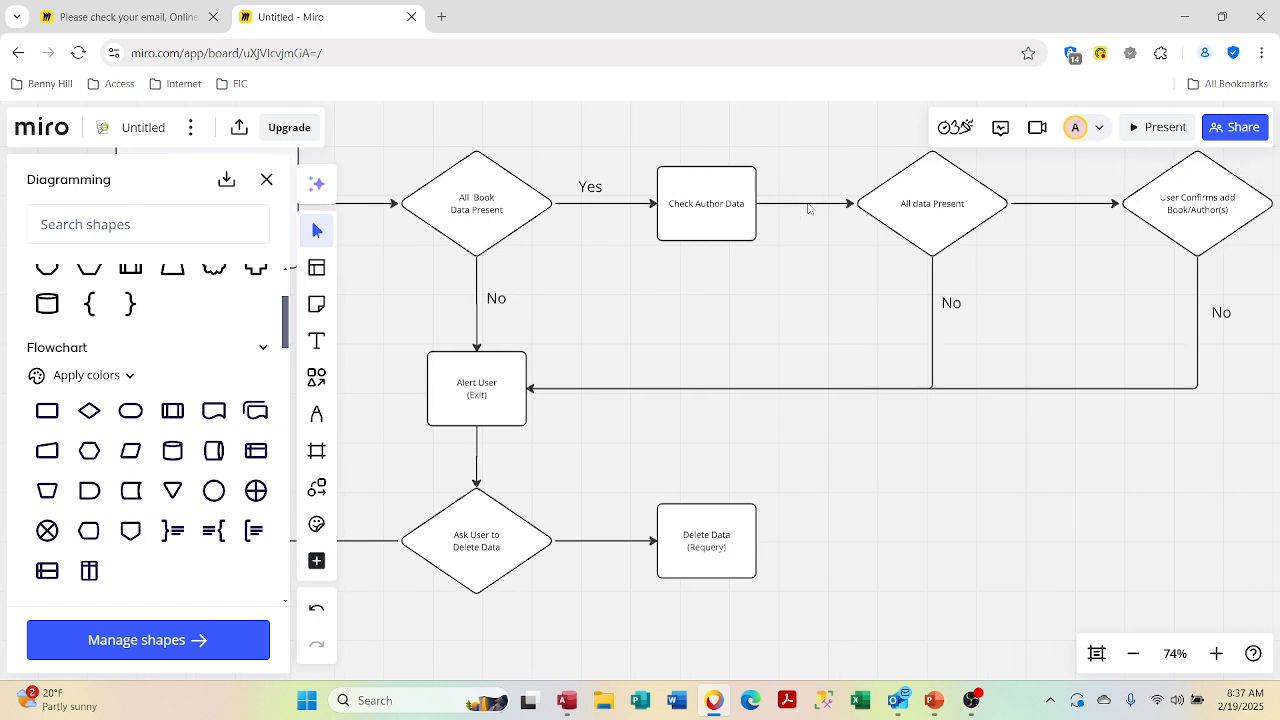
left_click(932, 200)
left_click(910, 222)
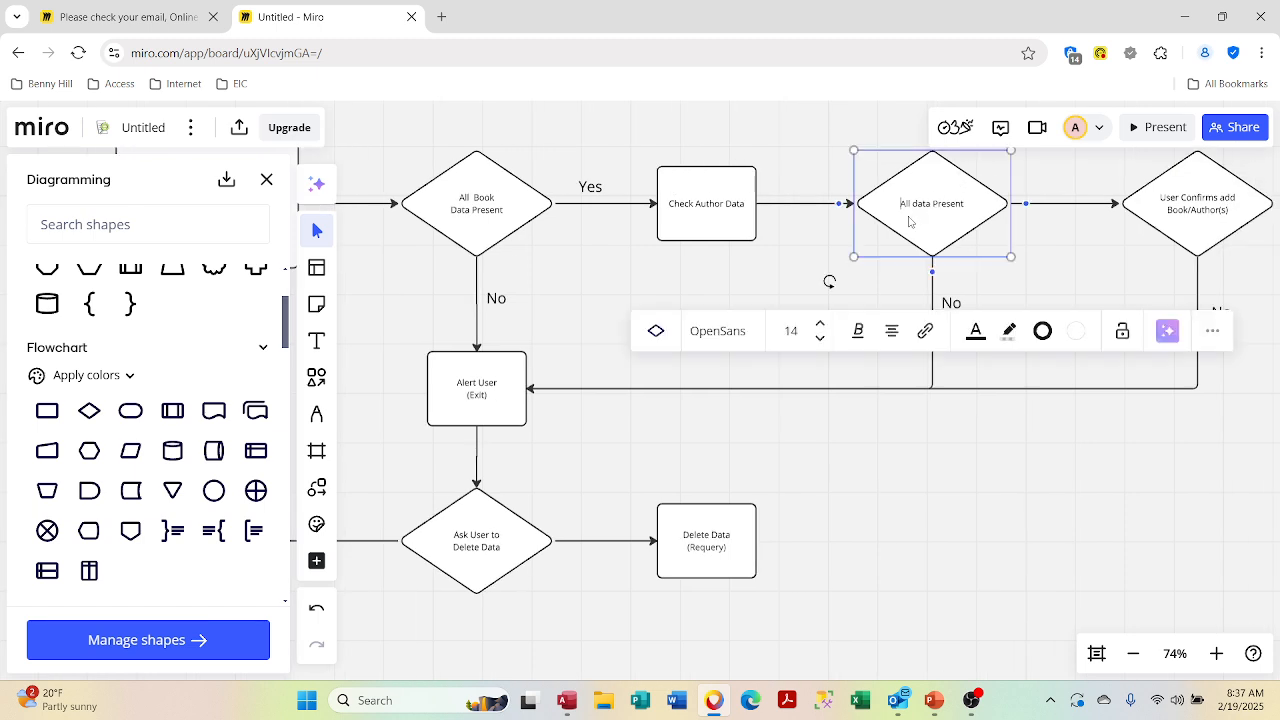
type("Author")
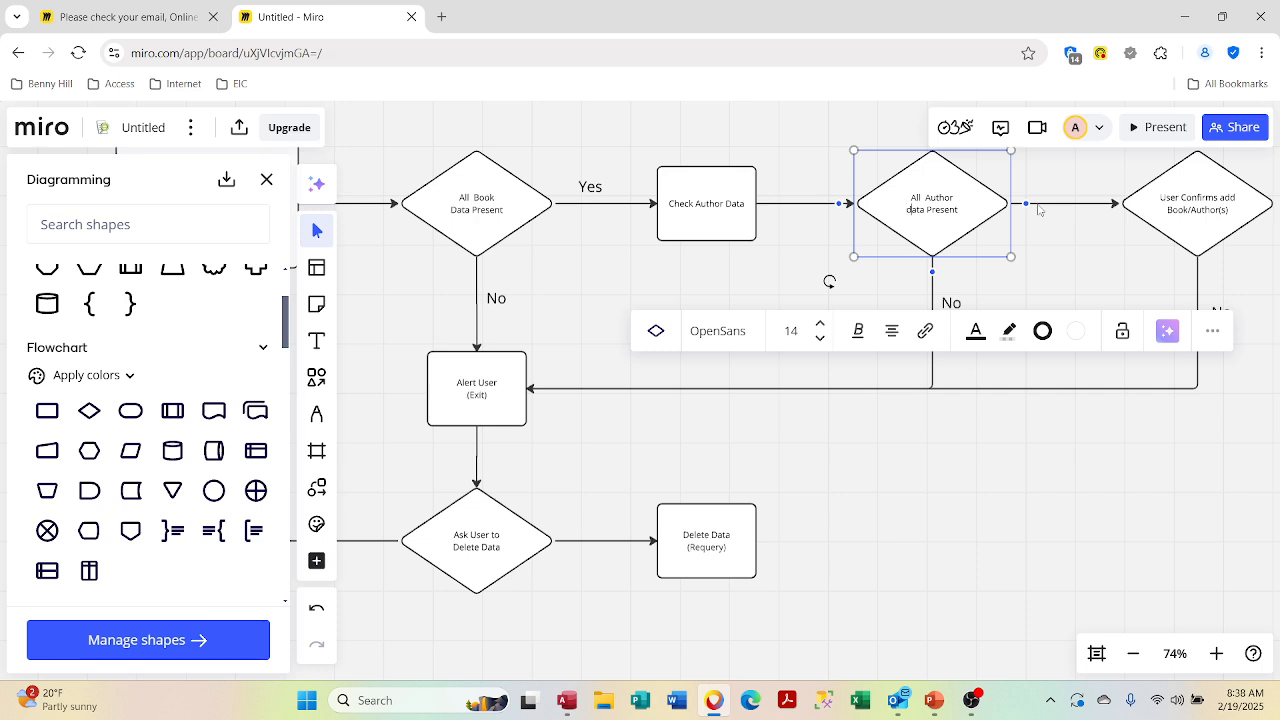
type(" D")
key("Delete")
left_click(1085, 403)
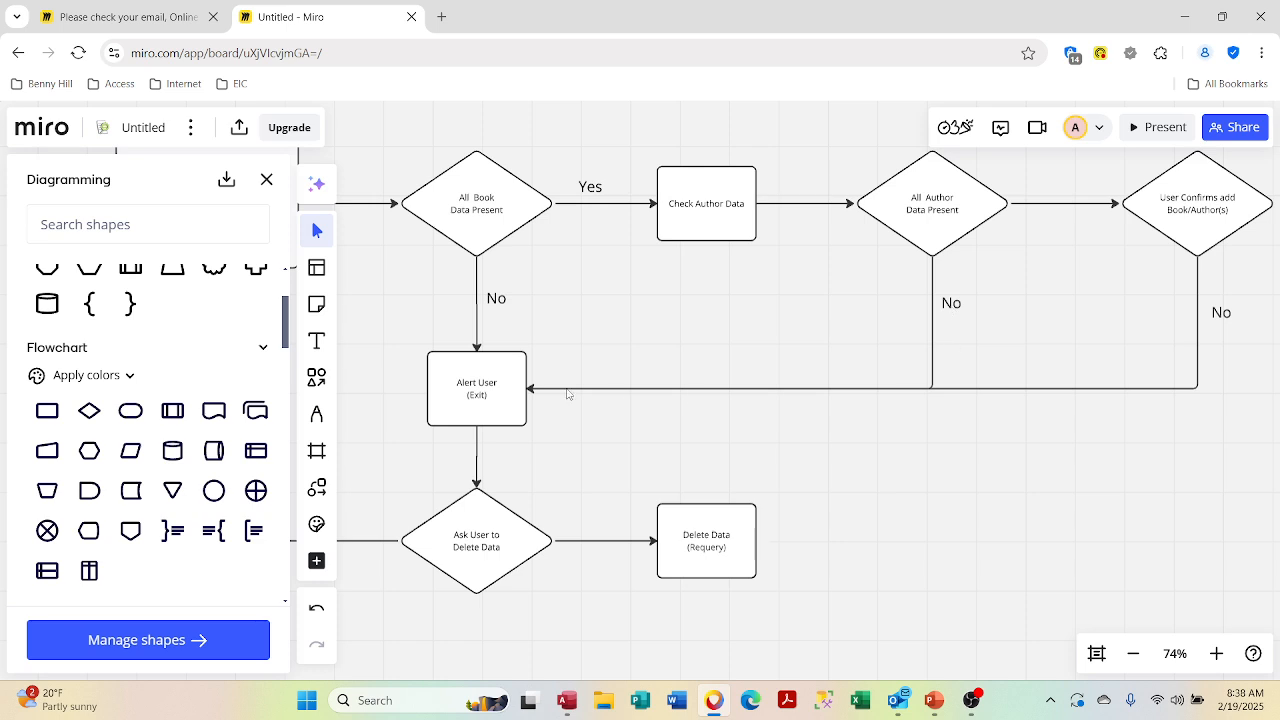
Step: Place a copy of the "Yes" label above the connector between All Author Data Present and User Confirms add Book/Author(s)
scroll(567, 393, "left", 5)
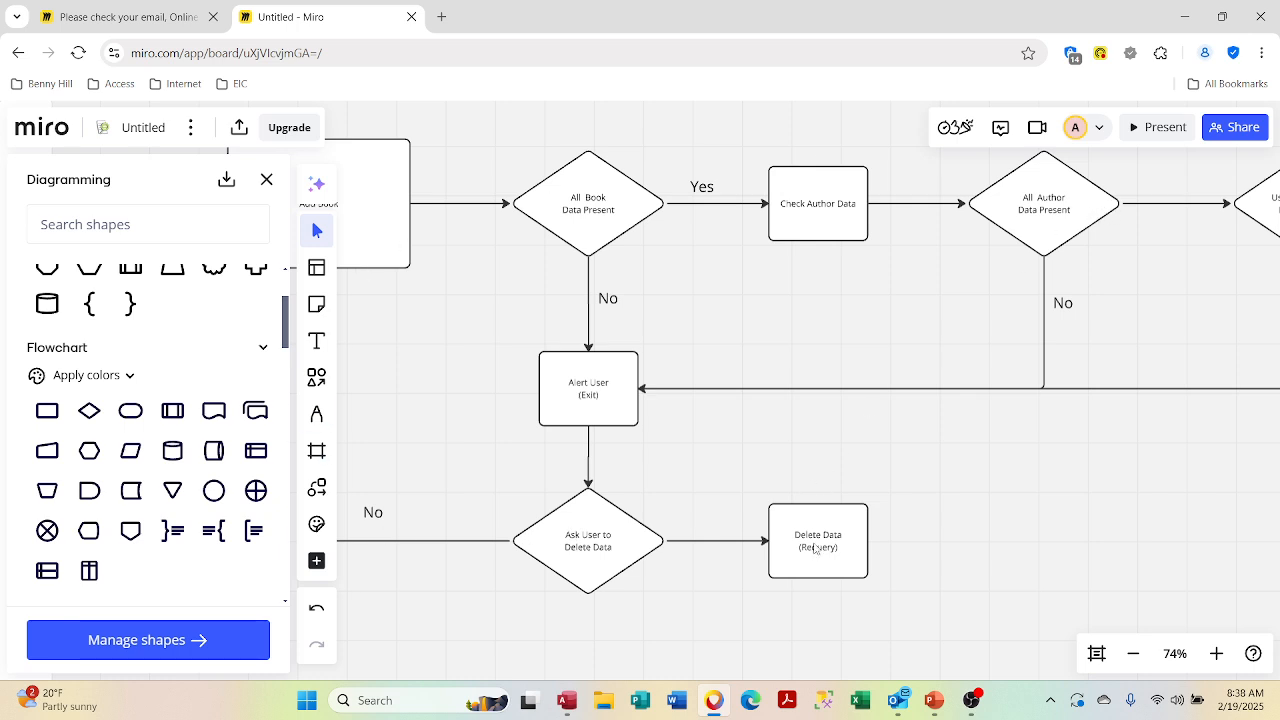
scroll(812, 558, "right", 4)
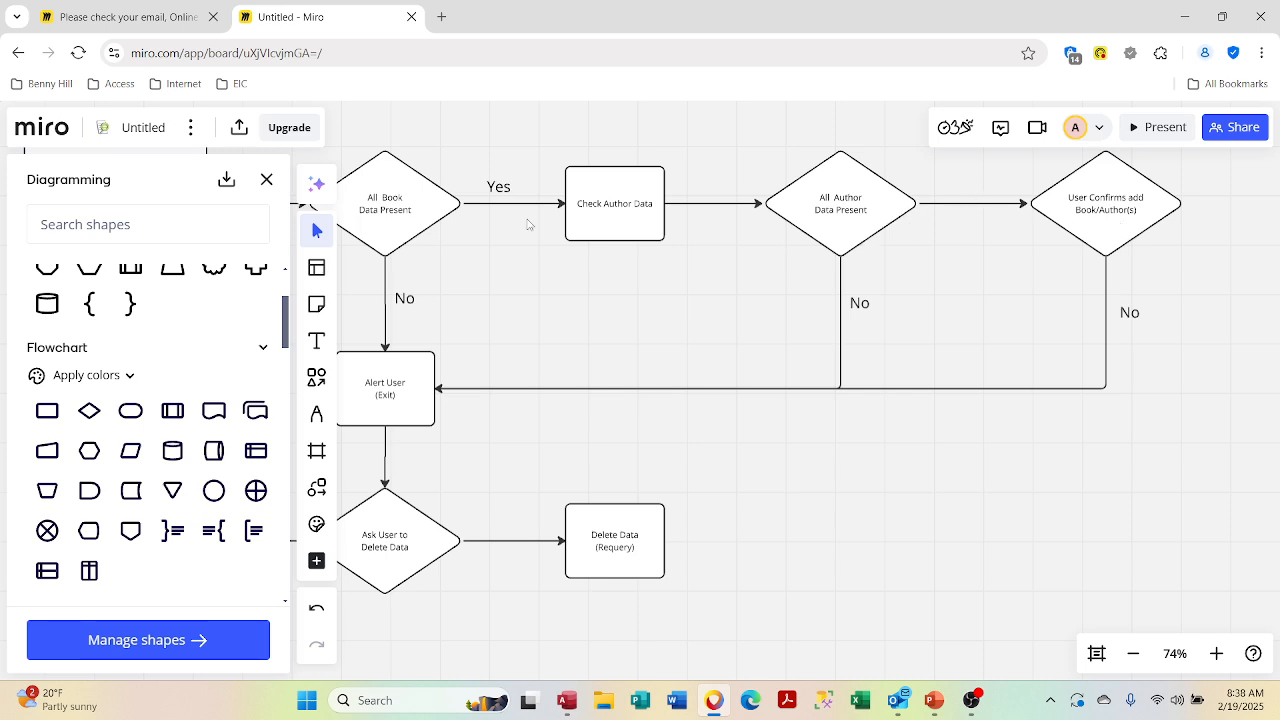
left_click(495, 193)
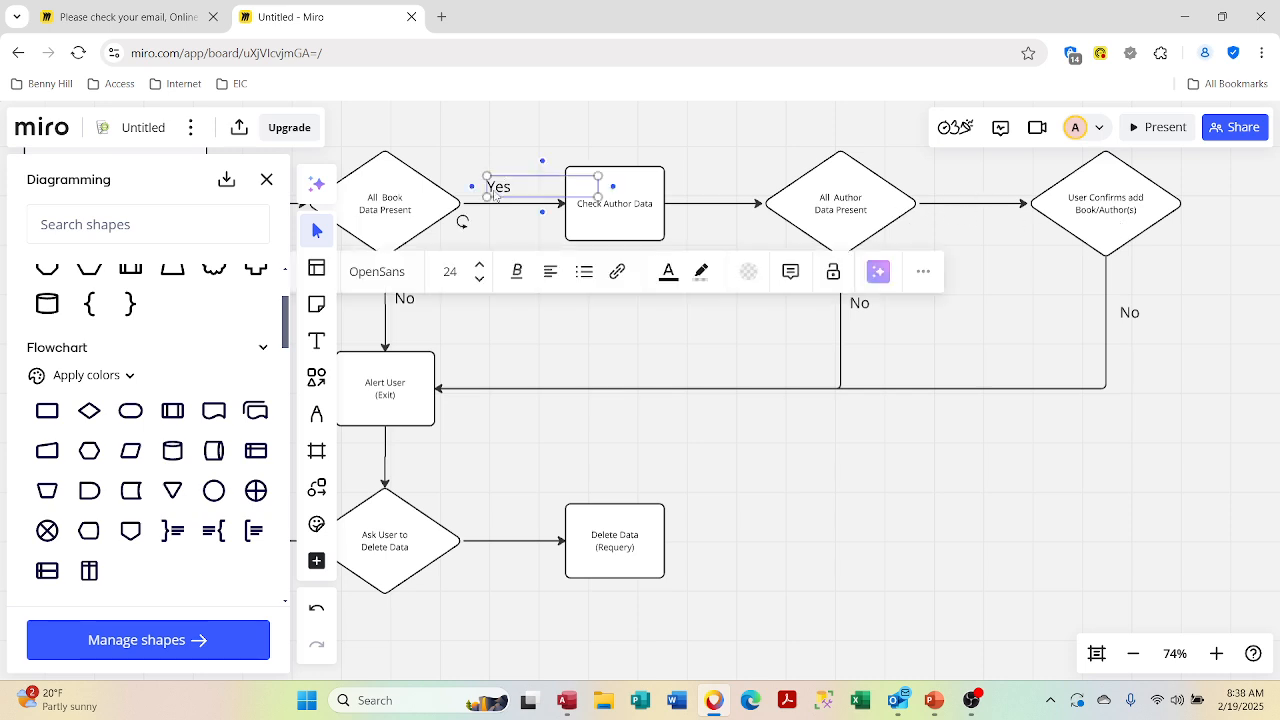
left_click(1017, 319)
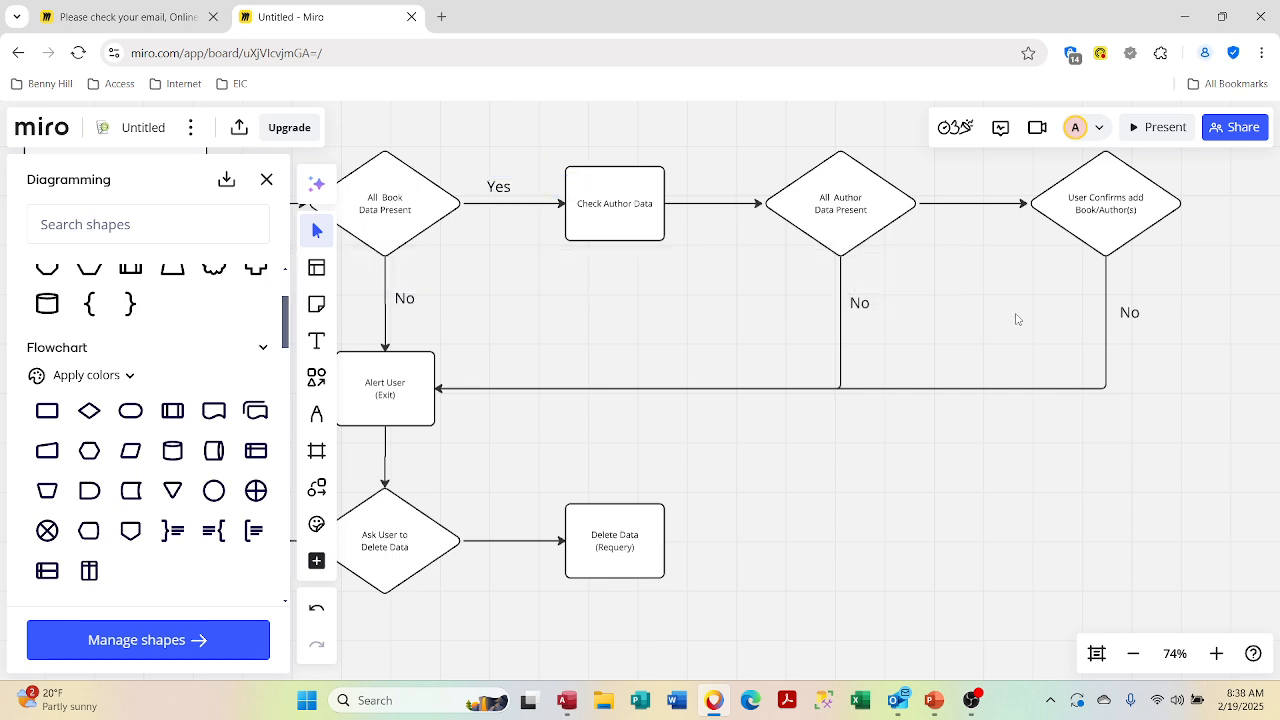
type("Yes")
left_click_drag(1024, 320, 1013, 191)
left_click(949, 357)
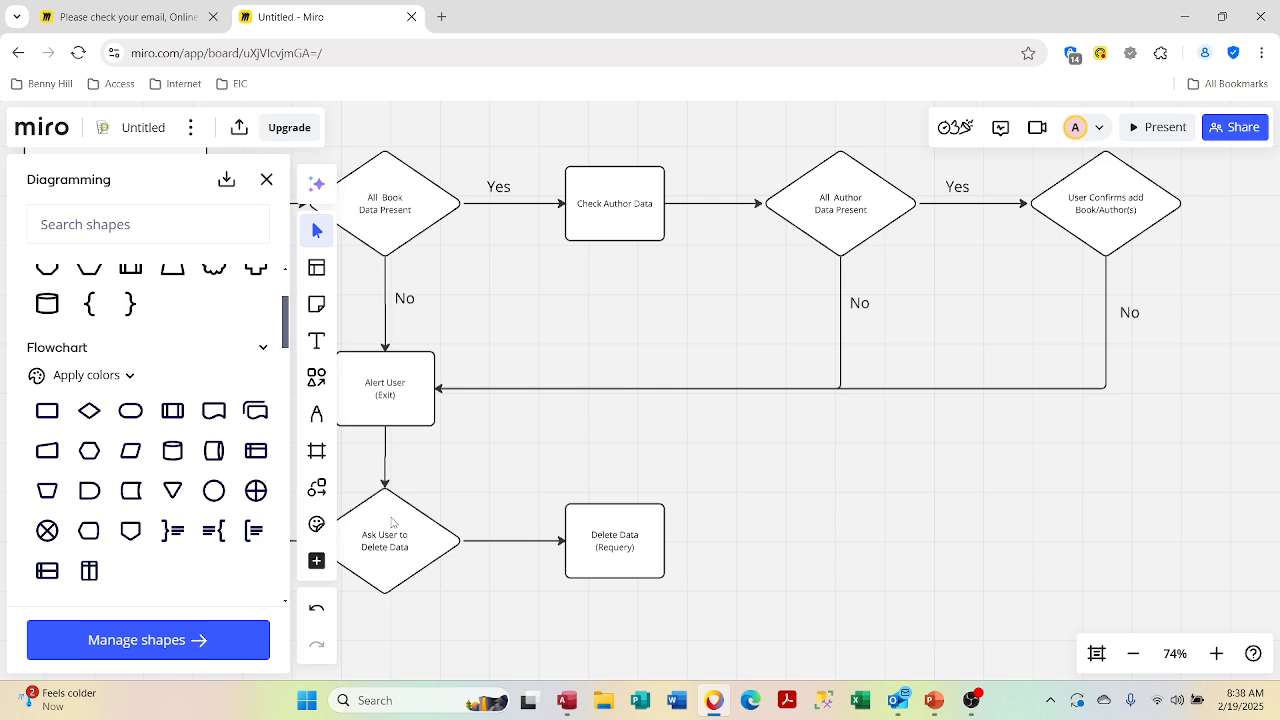
scroll(716, 500, "right", 1)
scroll(716, 500, "right", 3)
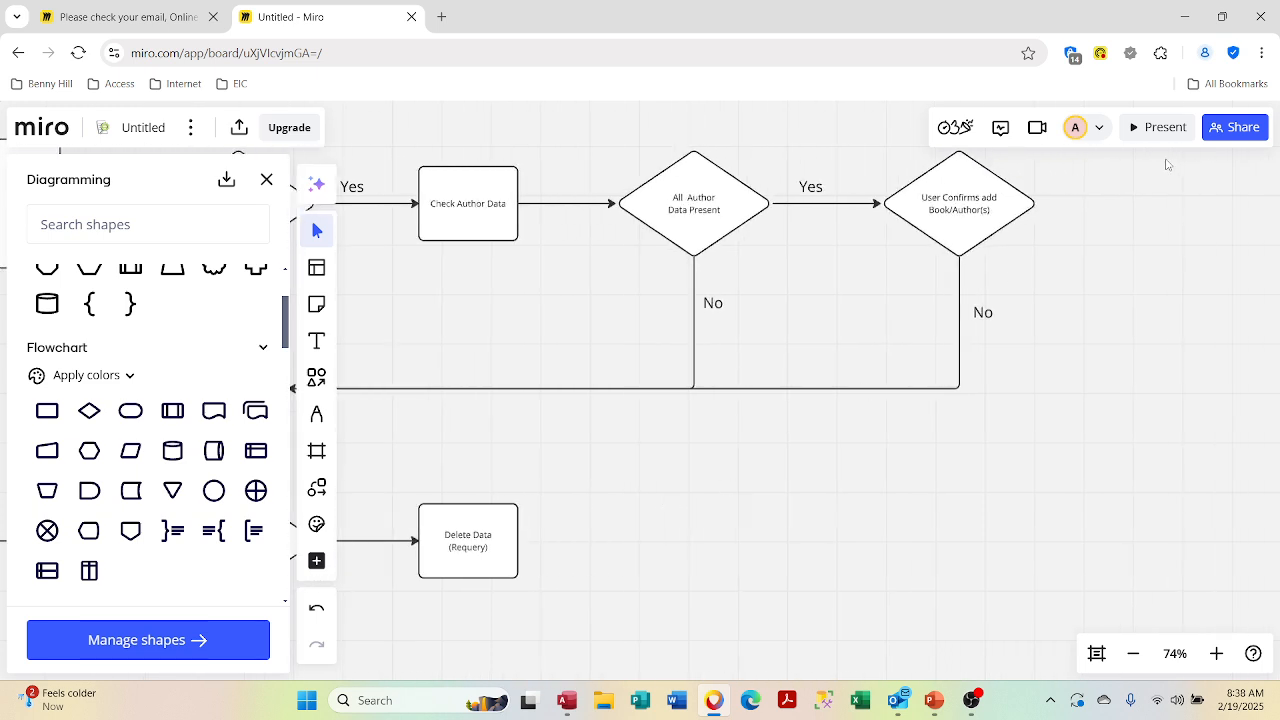
left_click(1035, 211)
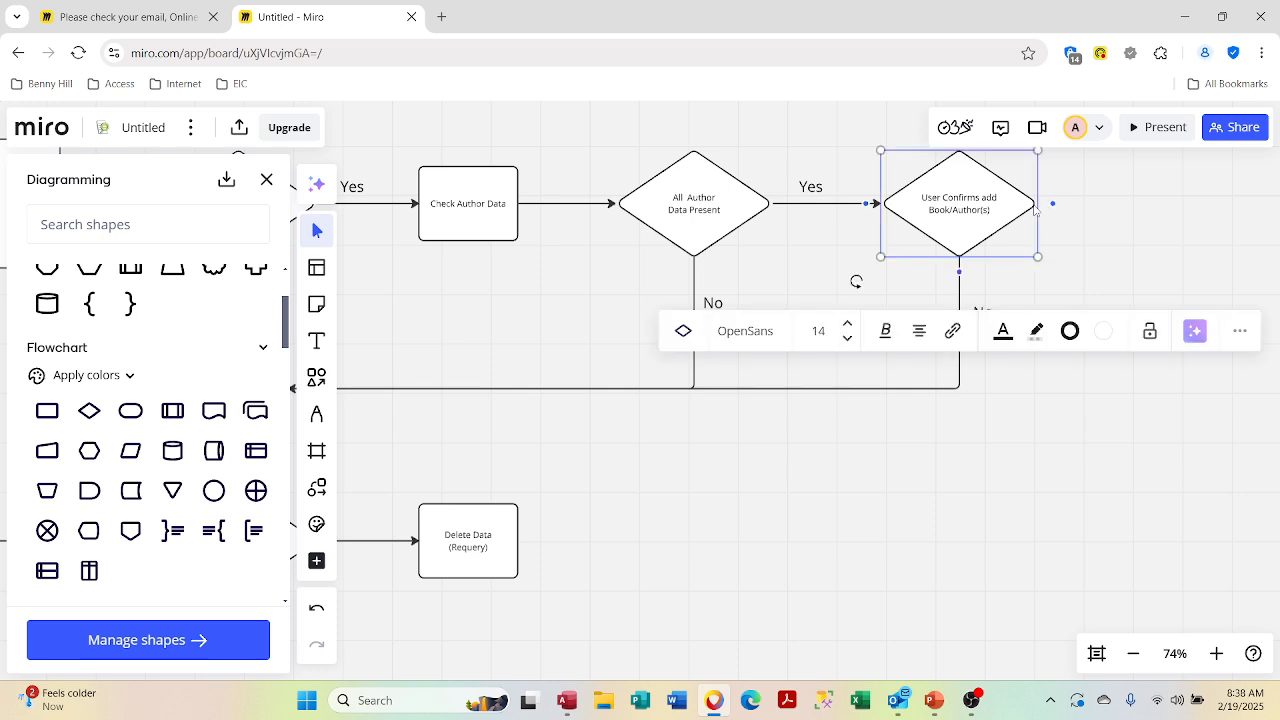
left_click(1052, 205)
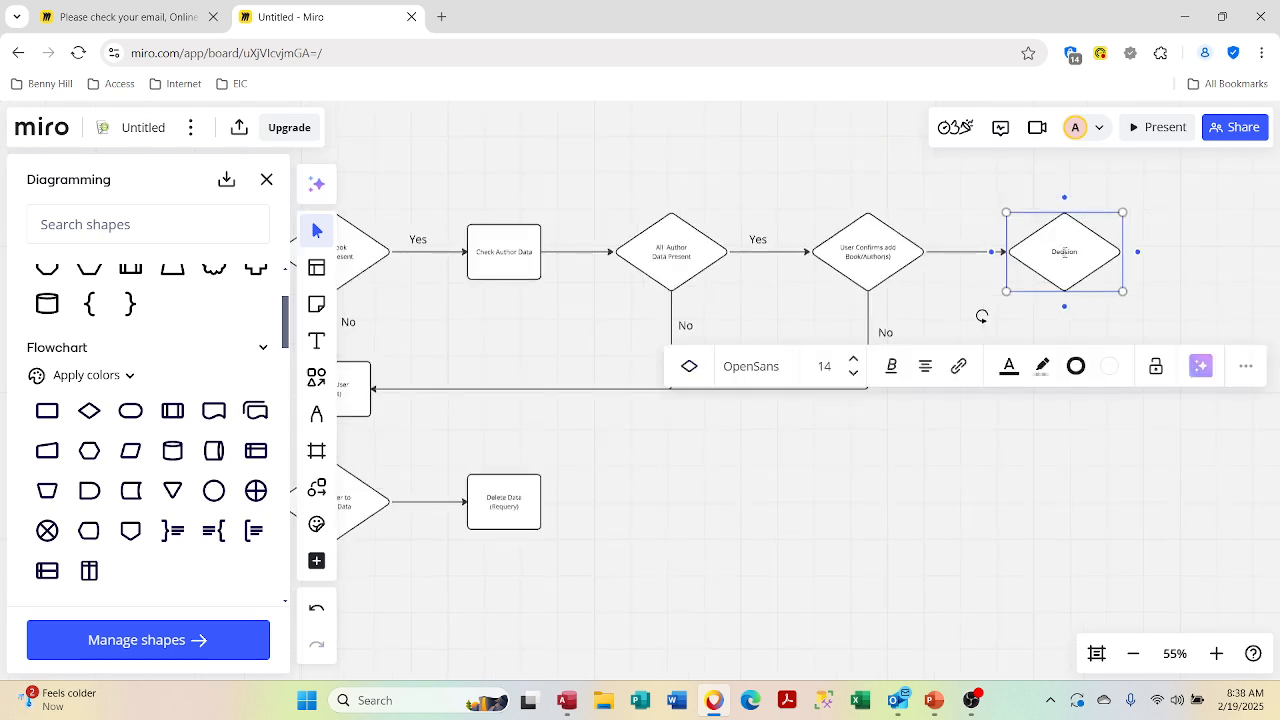
left_click(985, 297)
left_click(1031, 272)
key("Delete")
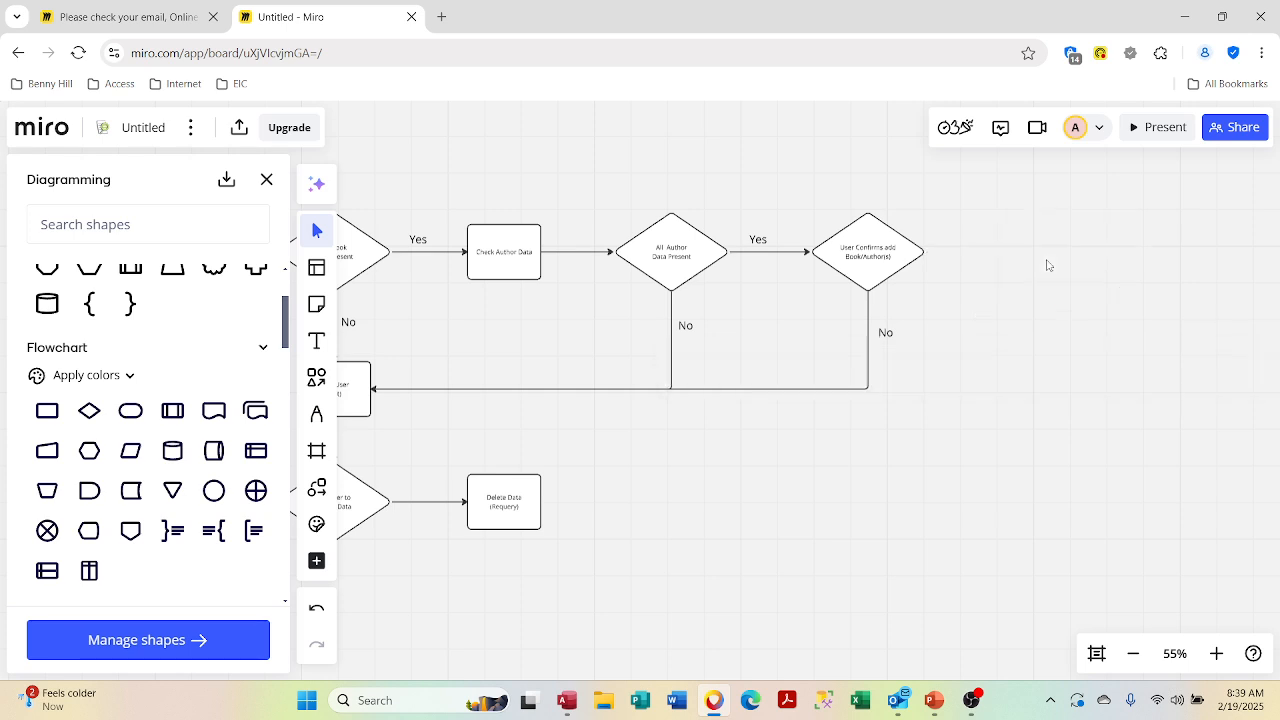
Step: Place a copy of the Check Author Data box to the right of the User Confirms diamond and connect the diamond to it
left_click(506, 263)
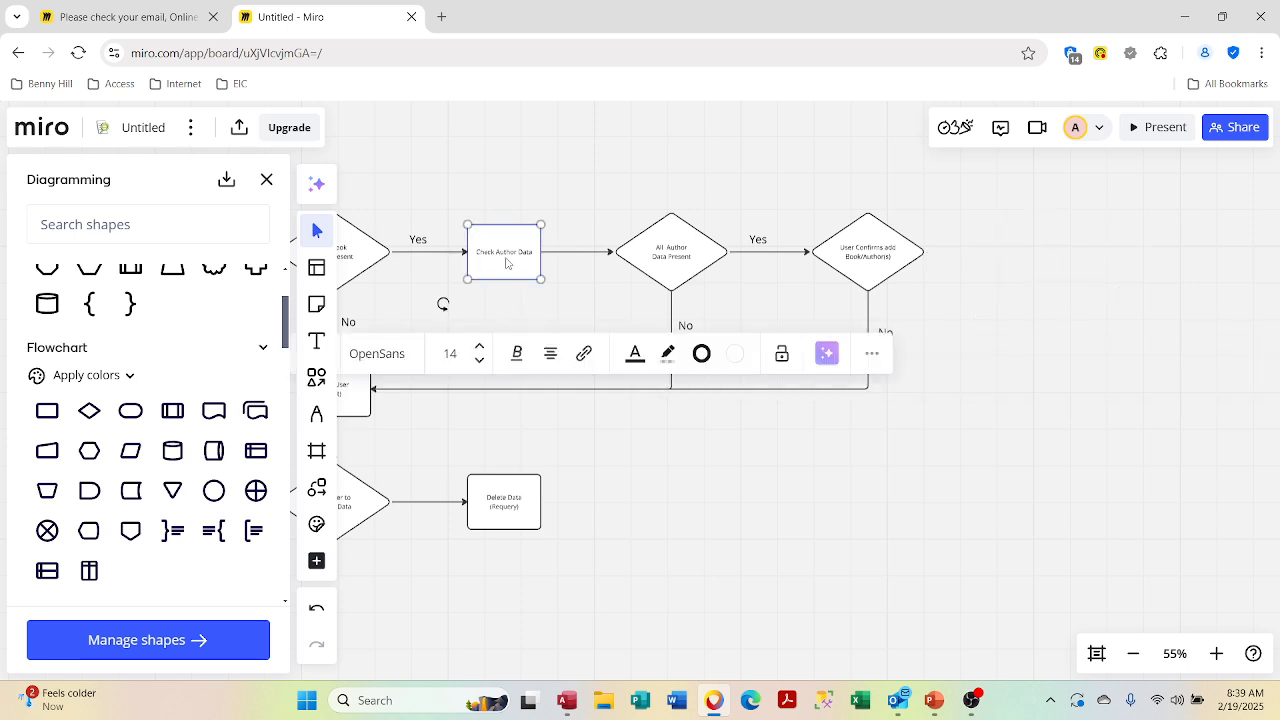
left_click(993, 252)
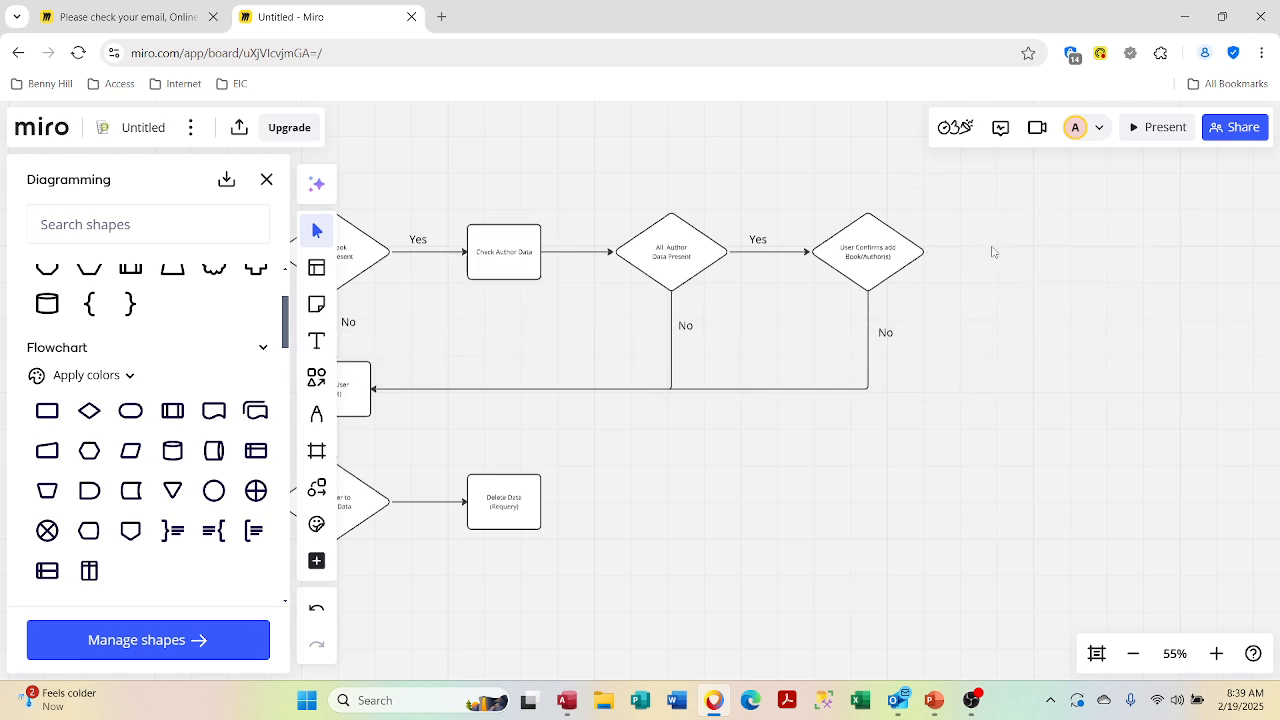
key("ctrl+v")
left_click_drag(1022, 258, 1050, 265)
left_click(913, 263)
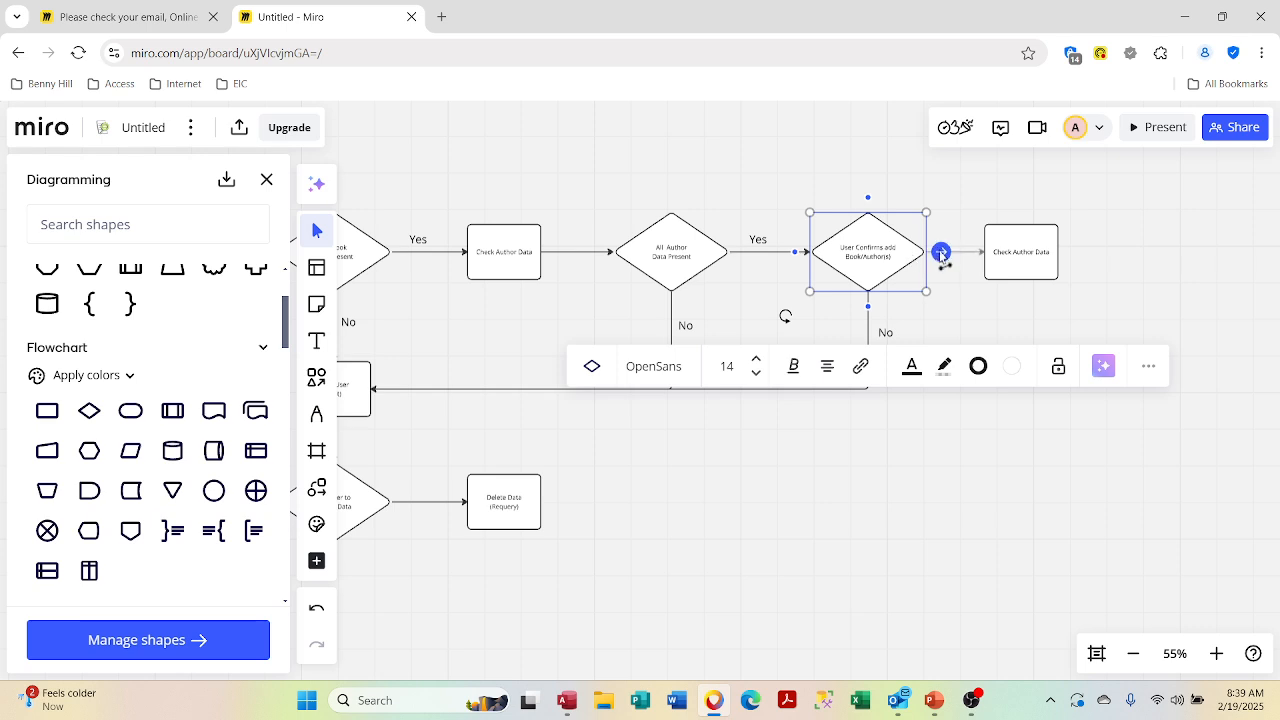
left_click(941, 253)
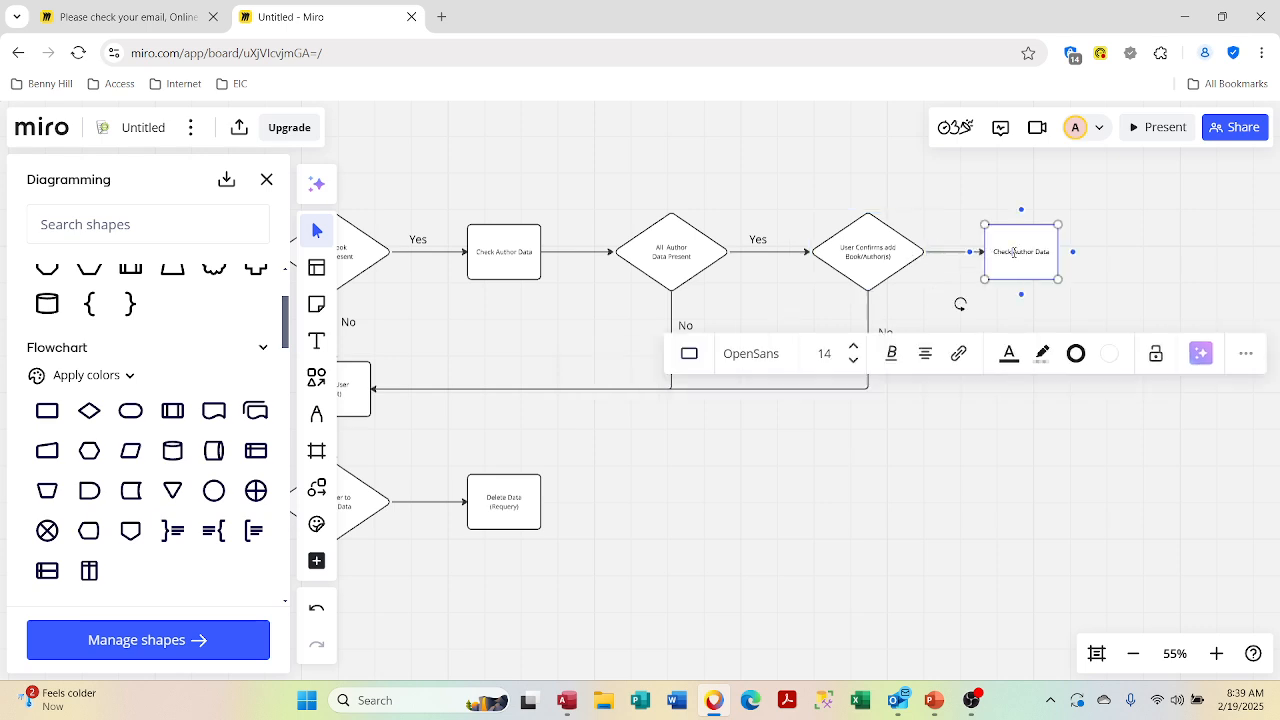
Step: Relabel the copied box after the User Confirms diamond with three lines: "Append Date", "Delete Data (Temp)" and "Requery"
left_click(1216, 653)
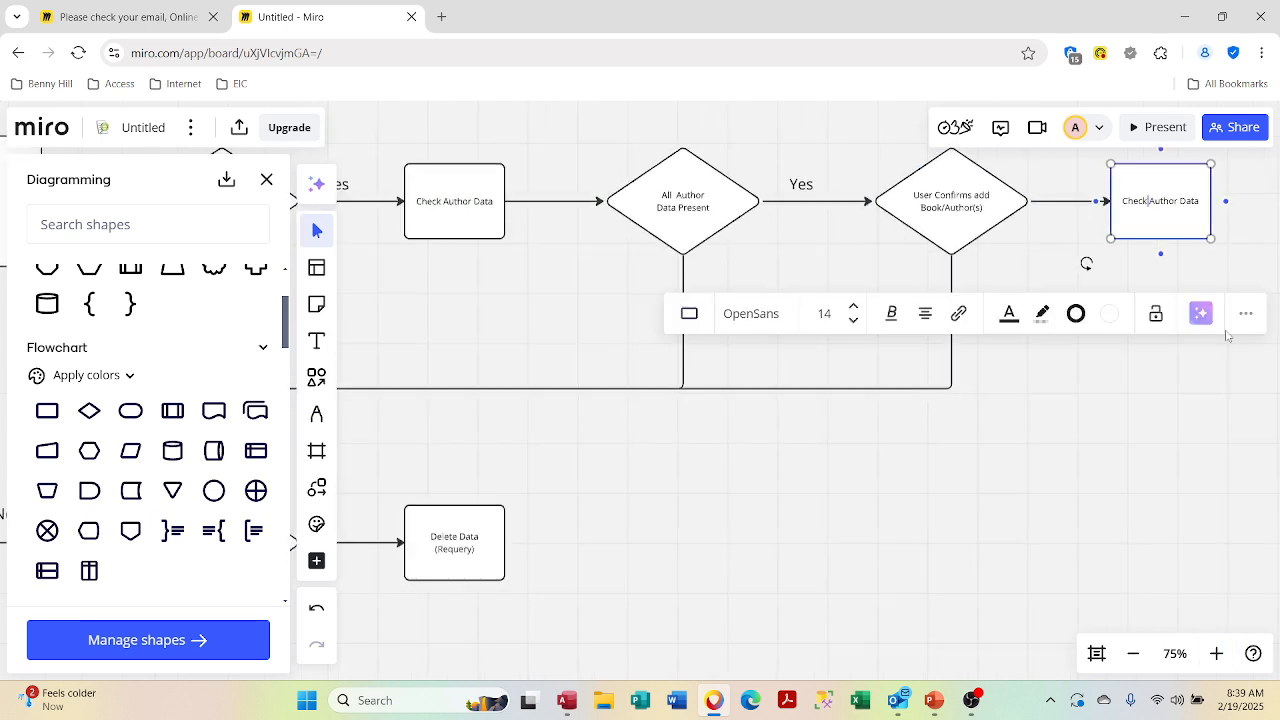
left_click_drag(1142, 412, 1117, 478)
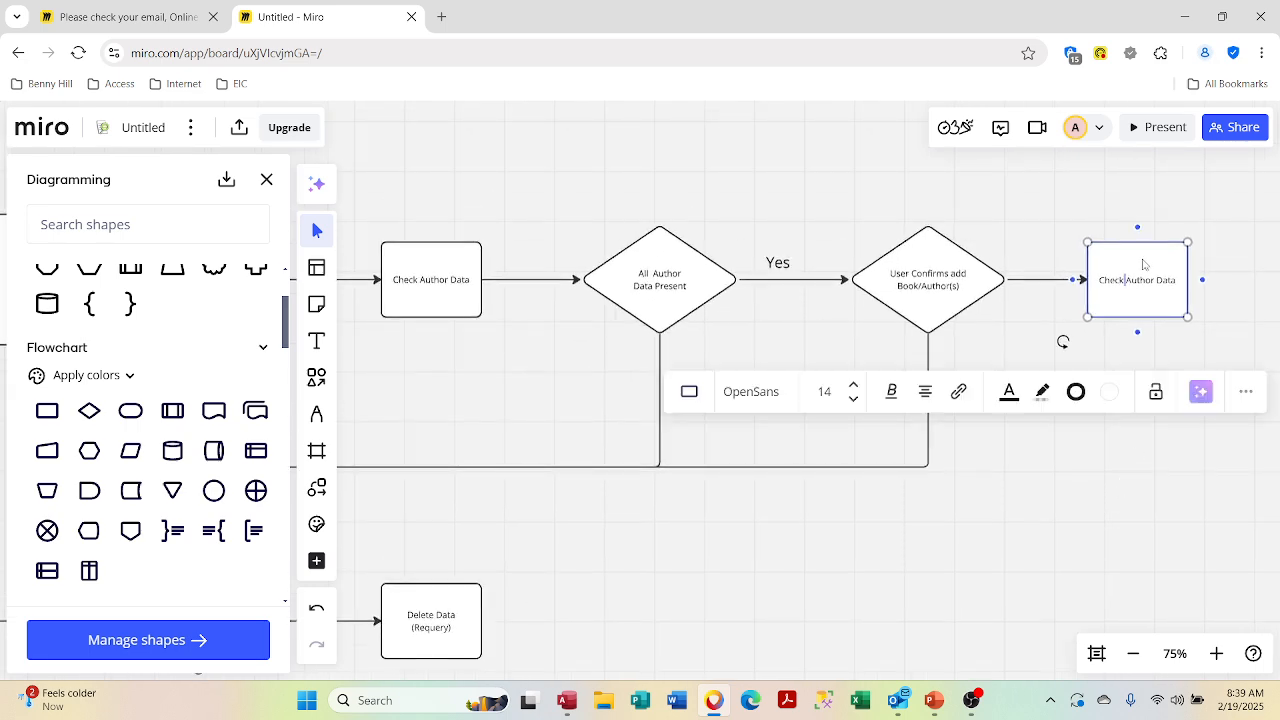
left_click_drag(1176, 280, 1082, 284)
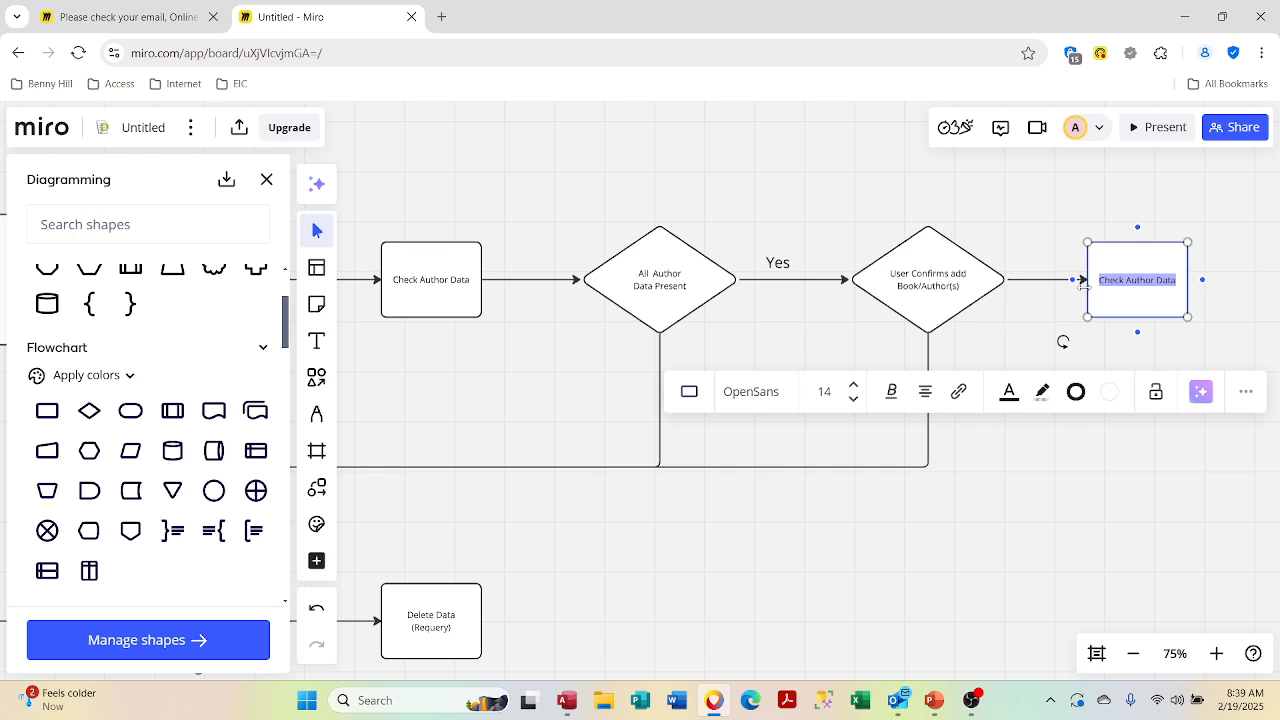
type("Append")
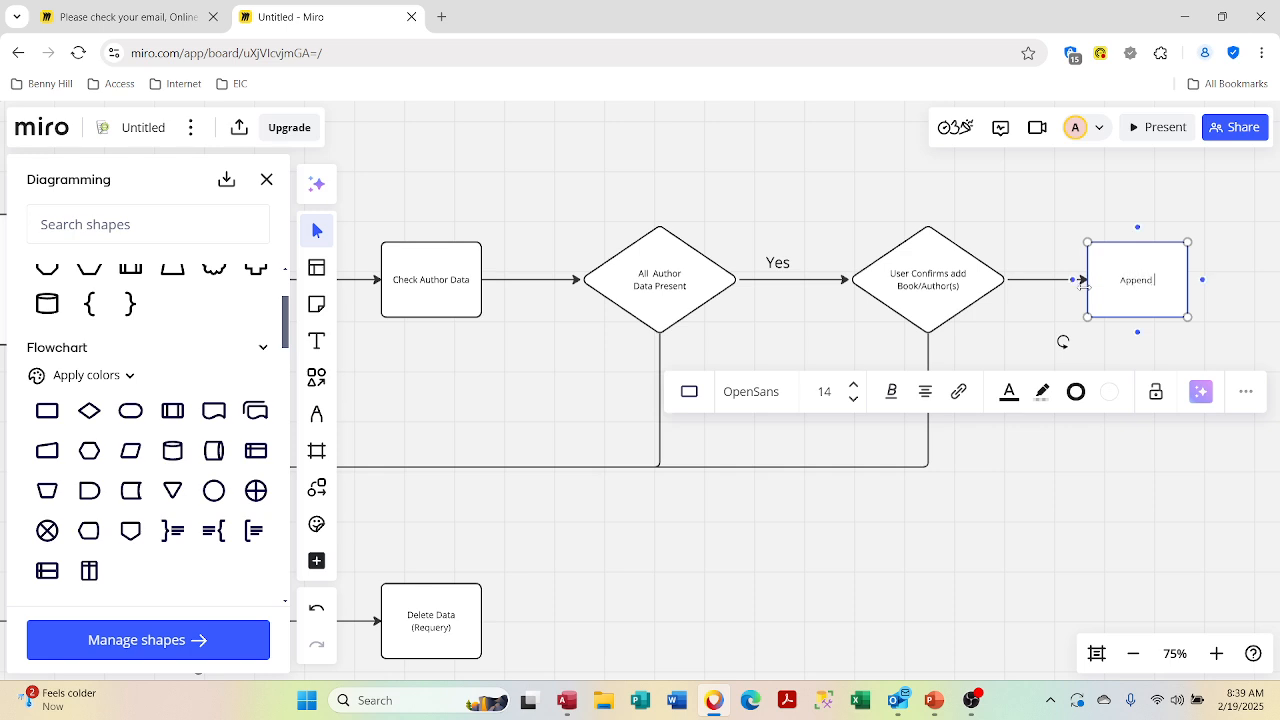
type(" Date")
key("Return")
type("Delete Data (TEmp)")
key("Return")
type("Reuw")
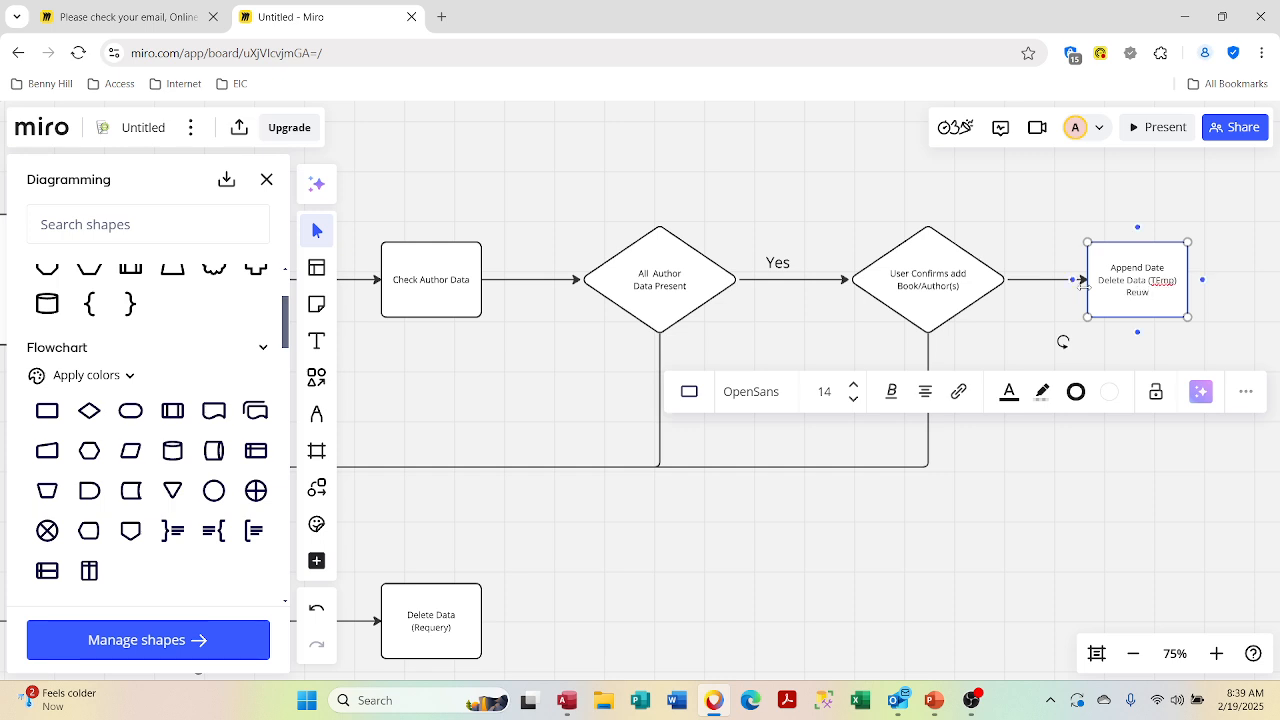
key("BackSpace")
type("q")
key("BackSpace")
key("BackSpace")
type("query")
key("BackSpace")
type("e")
key("Escape")
left_click(1121, 352)
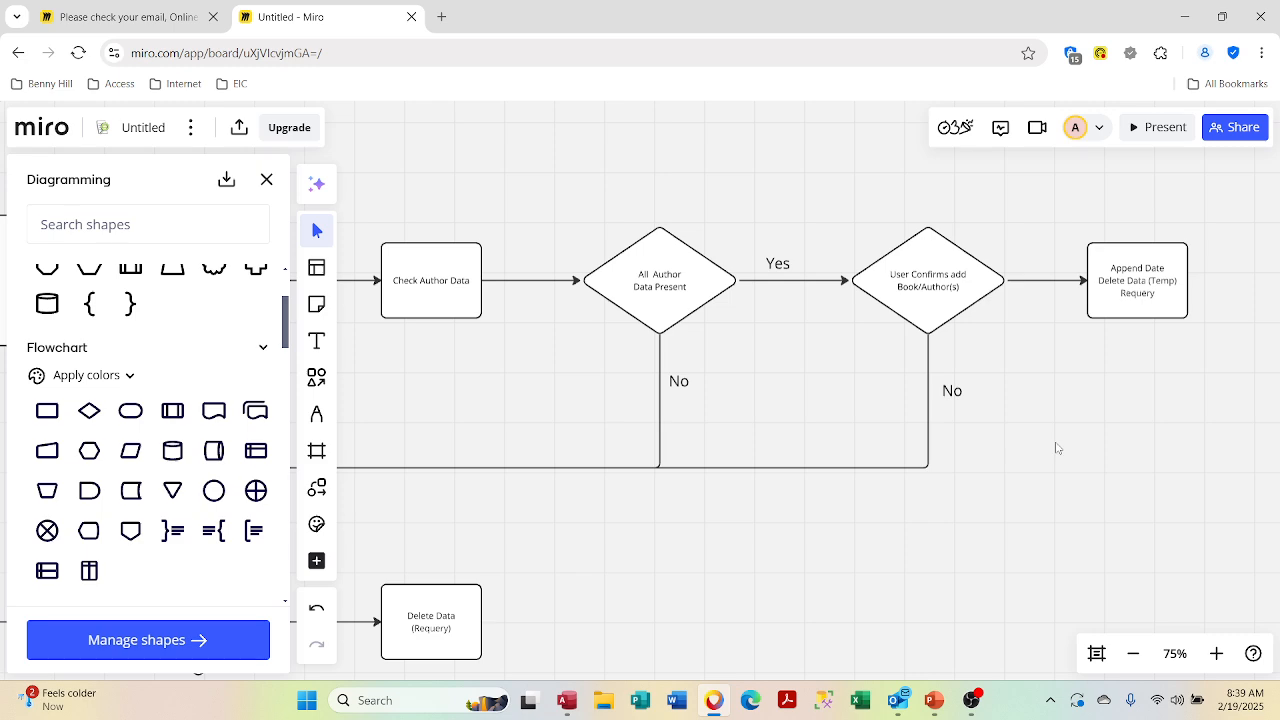
Step: Place a copy of the "Yes" label above the connector between Ask User to Delete Data and Delete Data (Requery)
scroll(1057, 448, "left", 5)
scroll(1057, 448, "down", 2)
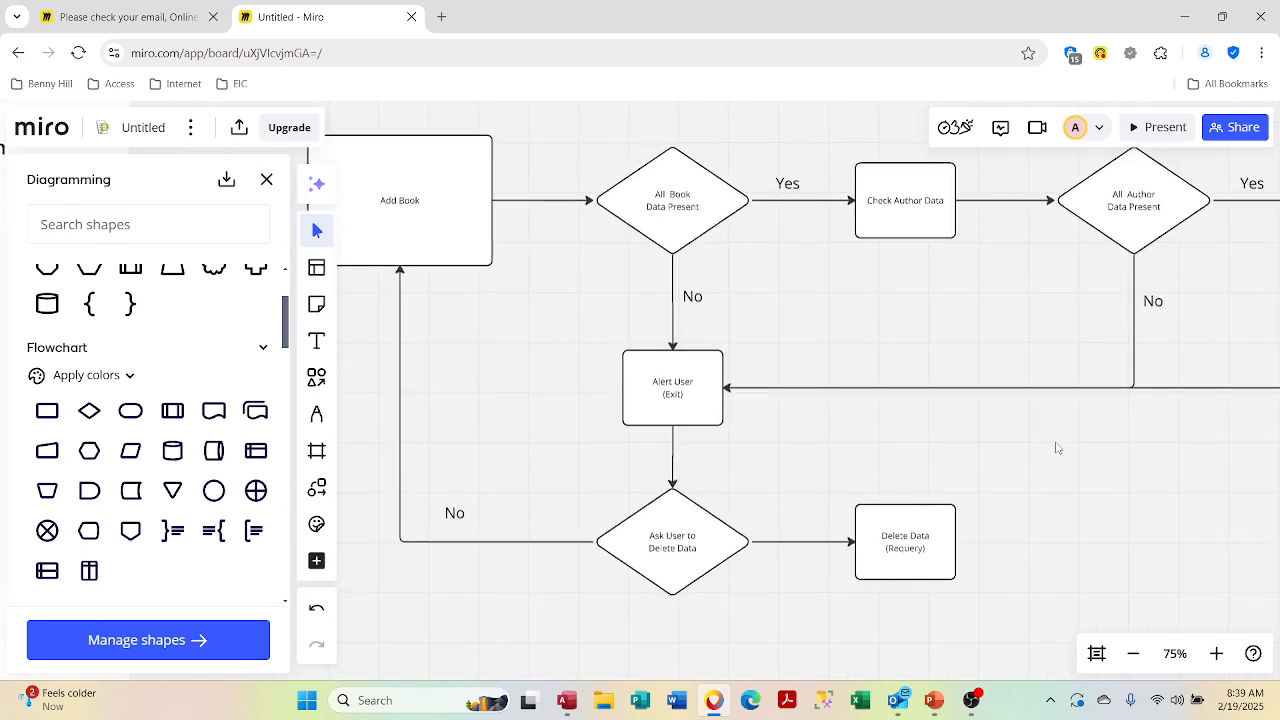
scroll(879, 433, "right", 3)
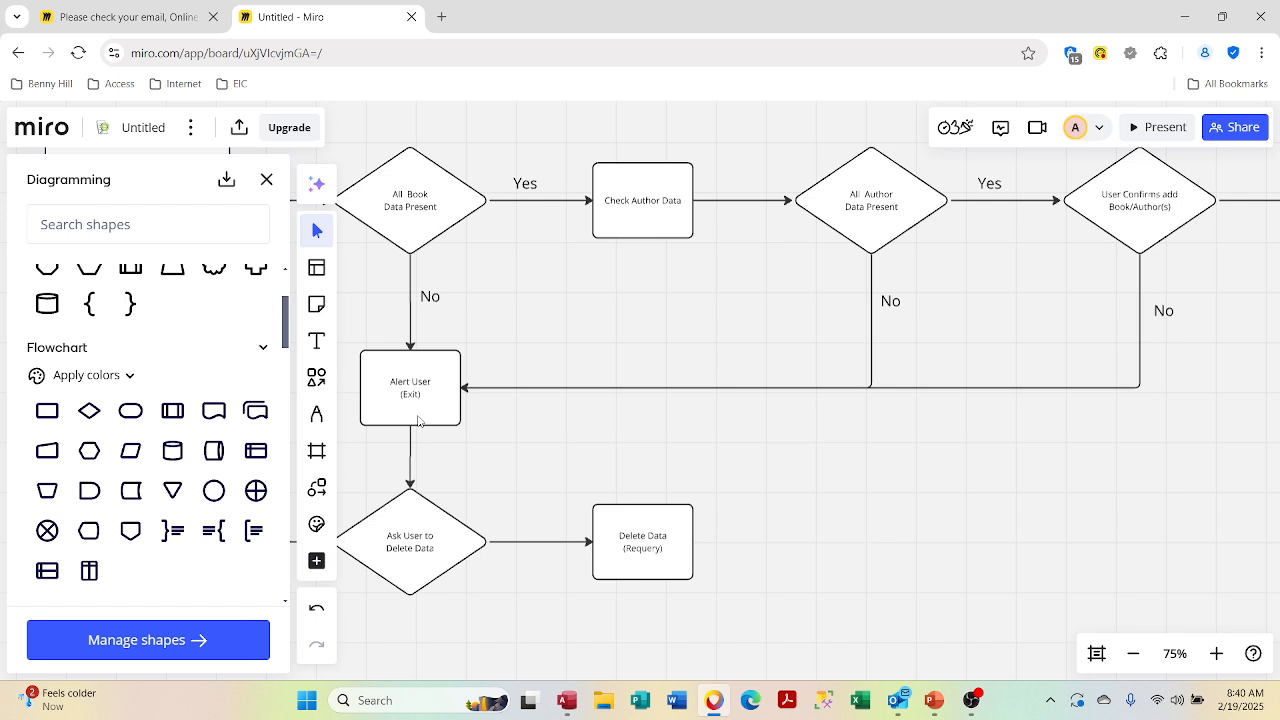
scroll(418, 420, "left", 3)
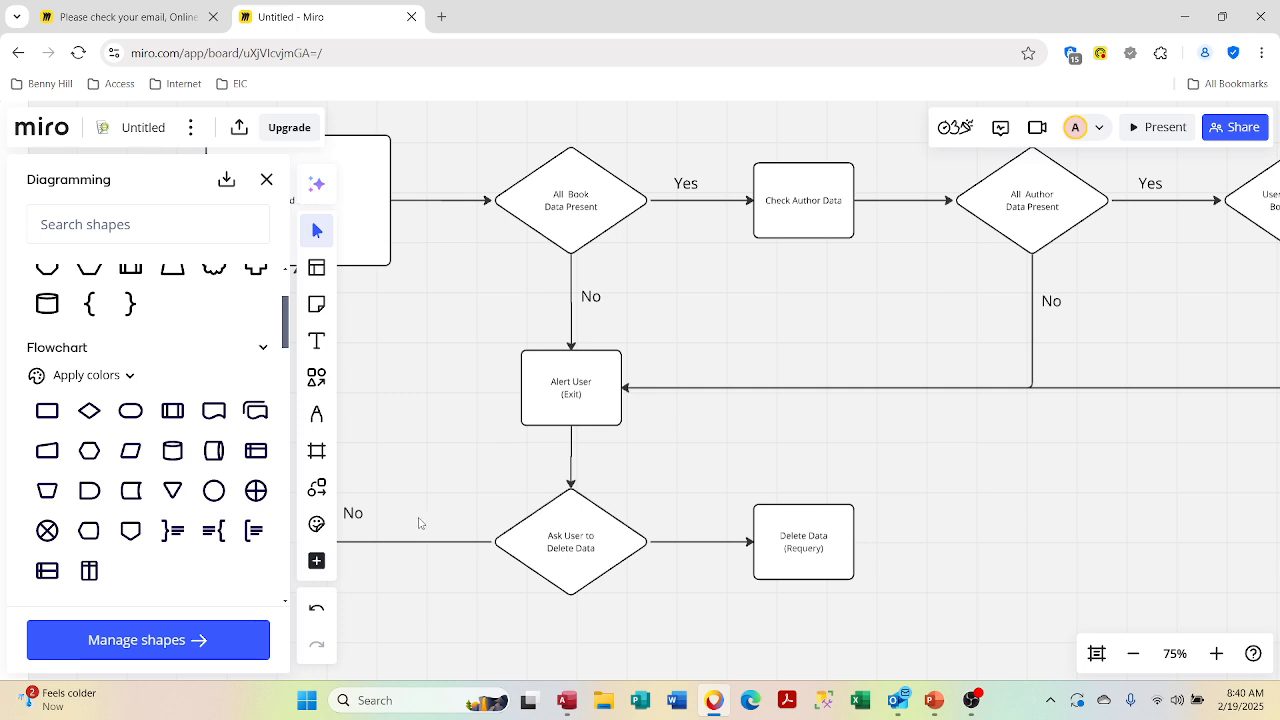
left_click(703, 173)
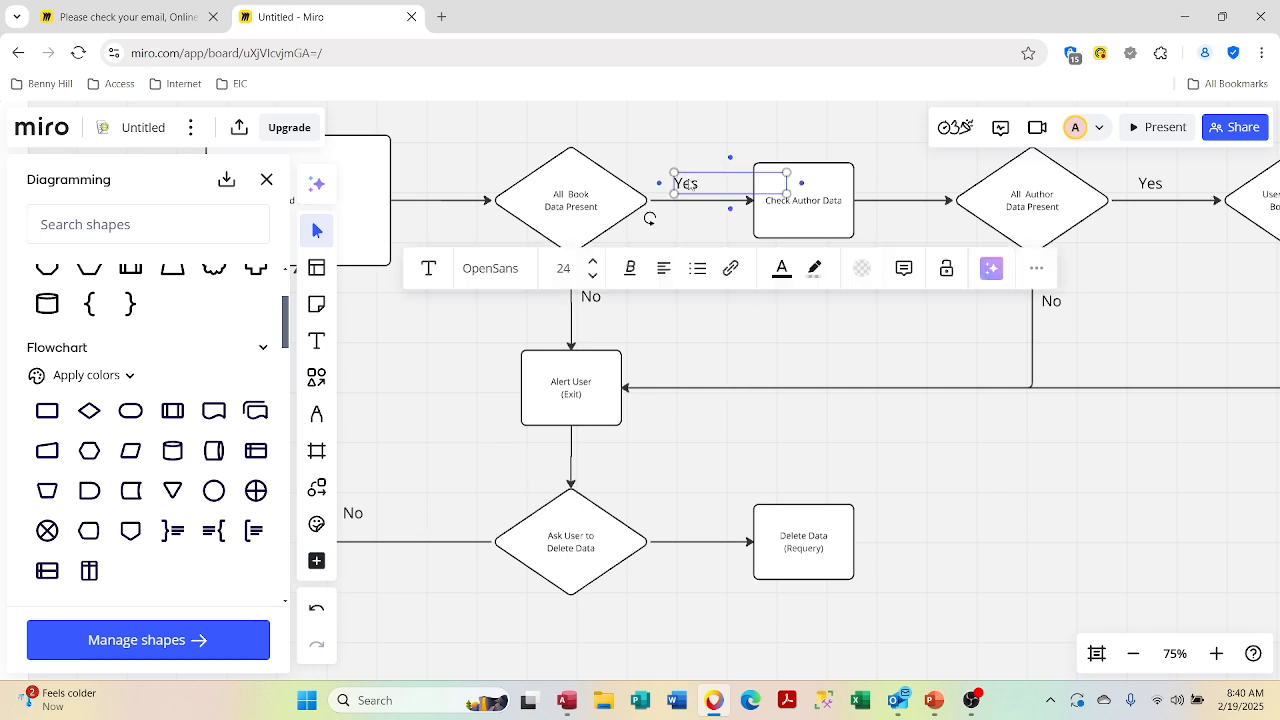
mouse_move(703, 173)
left_mouse_down()
mouse_move(703, 197)
mouse_move(697, 180)
left_mouse_up()
right_click(779, 446)
type("Yes")
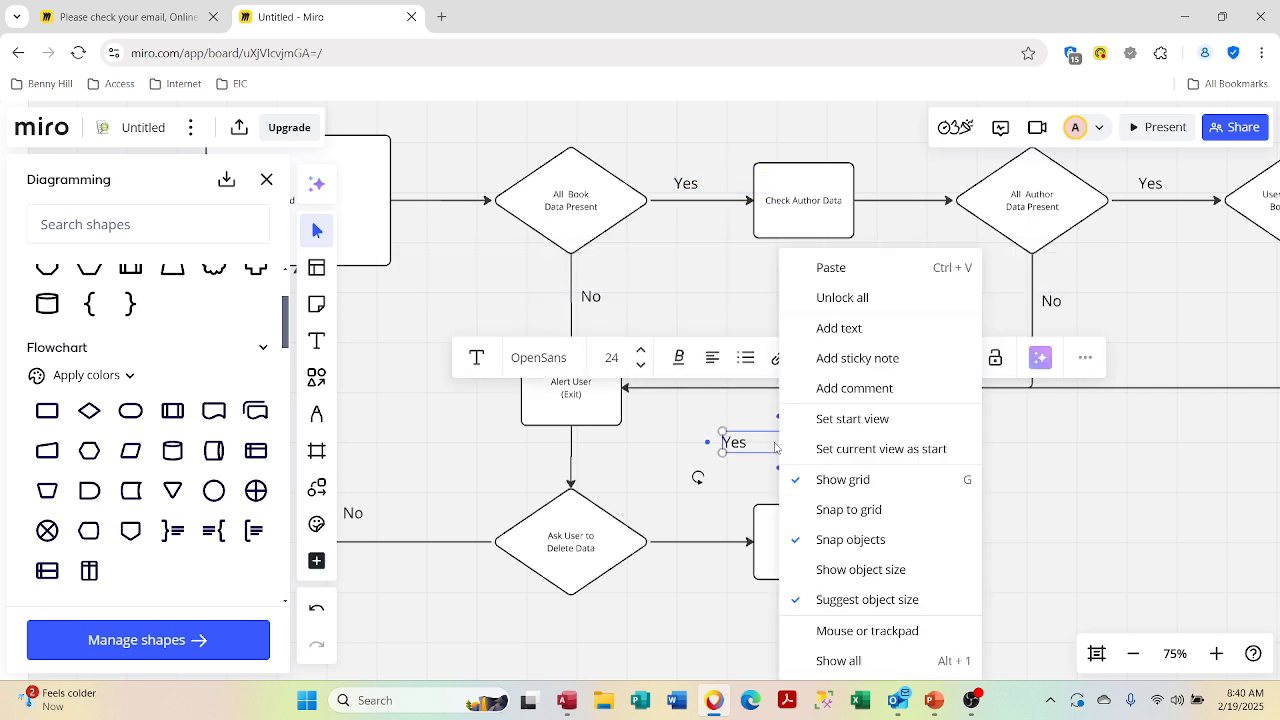
left_click(776, 446)
left_click_drag(776, 446, 718, 530)
left_click_drag(710, 532, 710, 532)
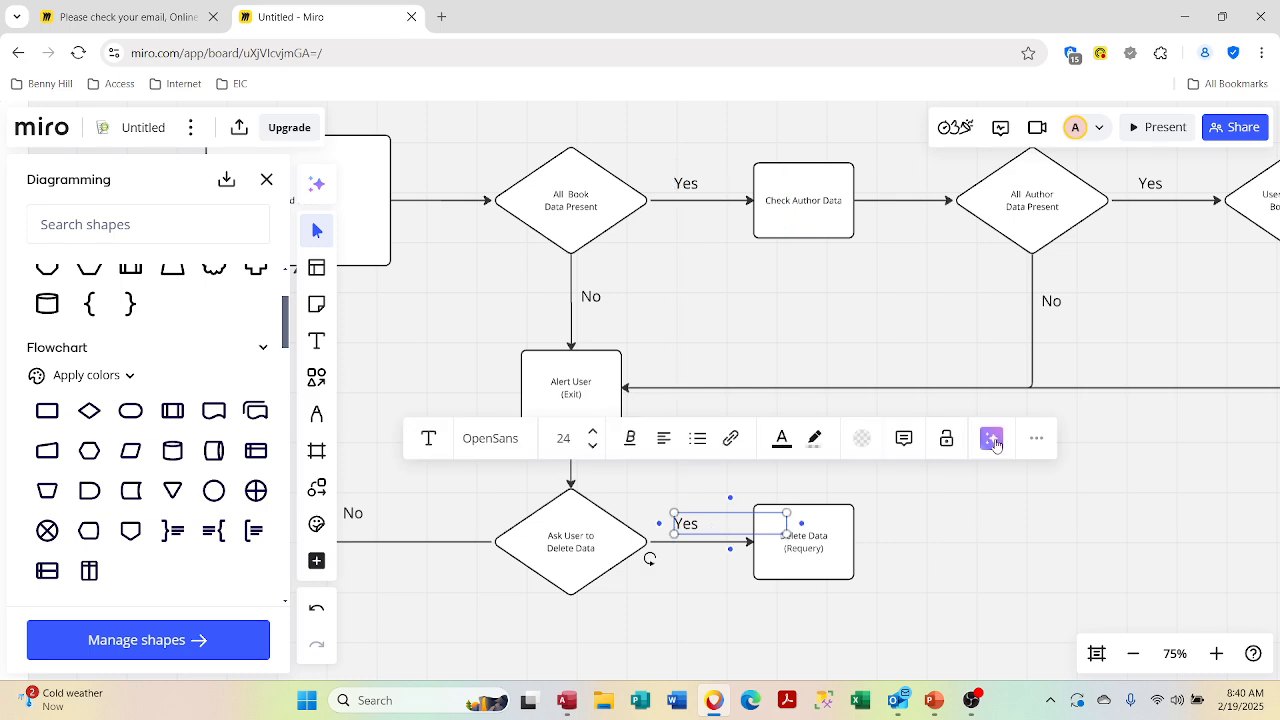
left_click(989, 437)
left_click(951, 583)
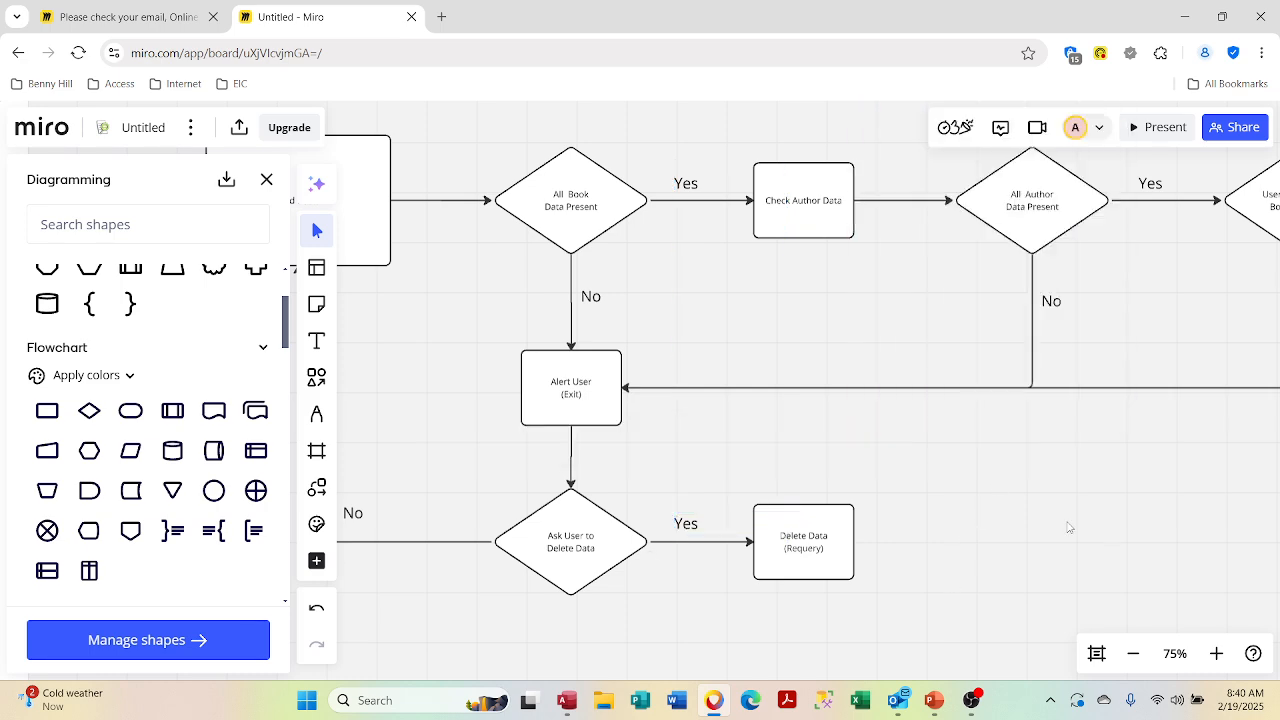
scroll(1068, 527, "left", 3)
scroll(1068, 527, "up", 2)
scroll(1068, 527, "down", 2)
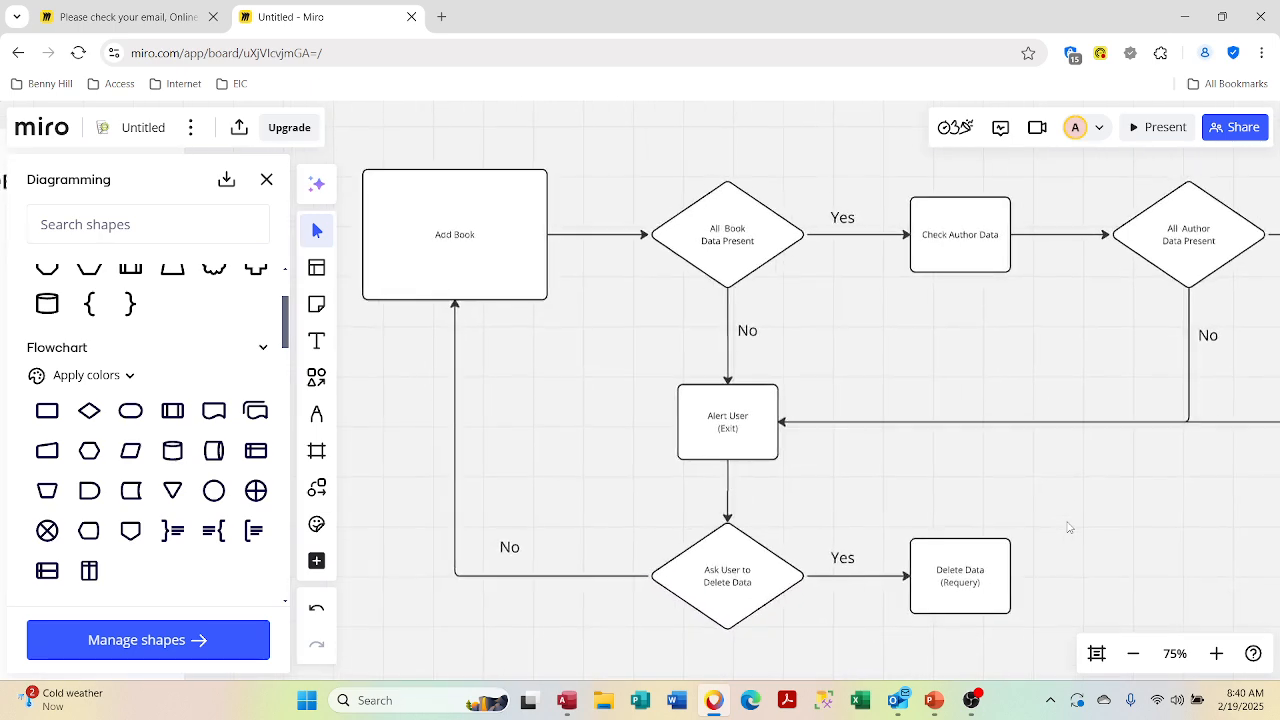
scroll(1068, 527, "right", 1)
scroll(1068, 527, "up", 1)
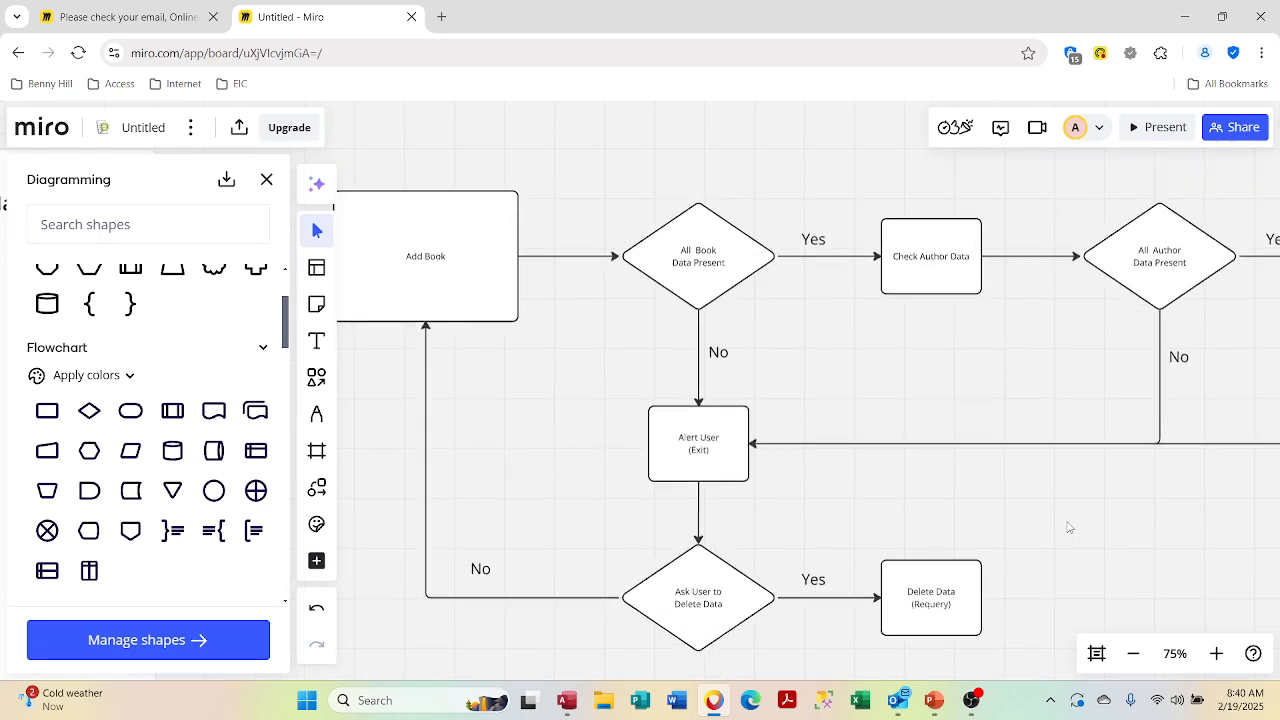
scroll(1068, 527, "left", 1)
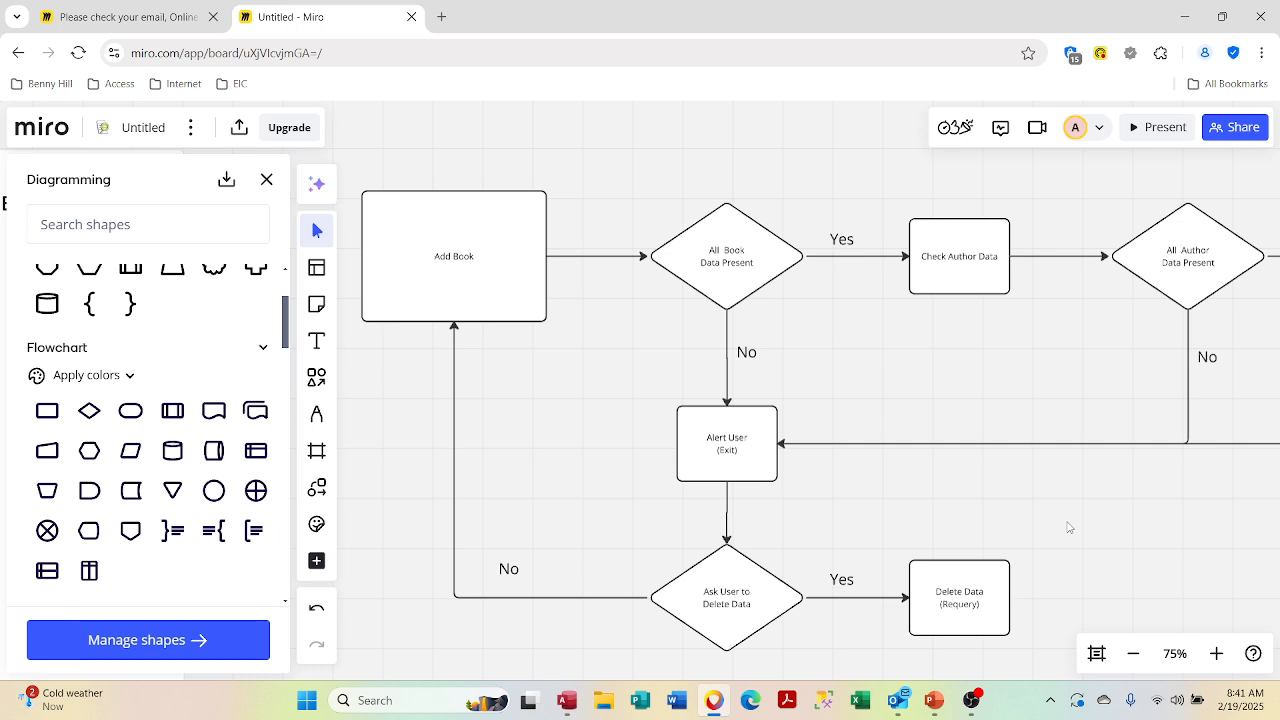
Step: Duplicate the entire Add Book flowchart and place the copy directly below the original, aligned with it
left_click(1135, 653)
left_click(1135, 653)
left_click(1135, 653)
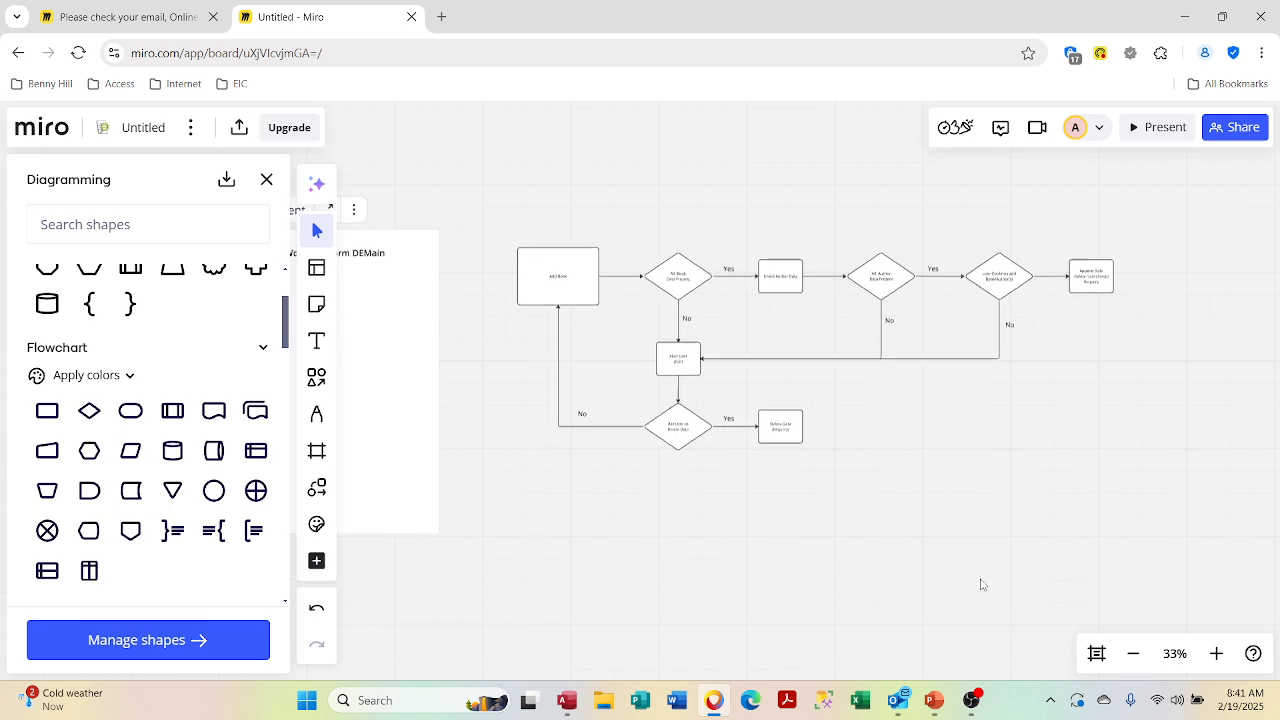
scroll(981, 585, "down", 2)
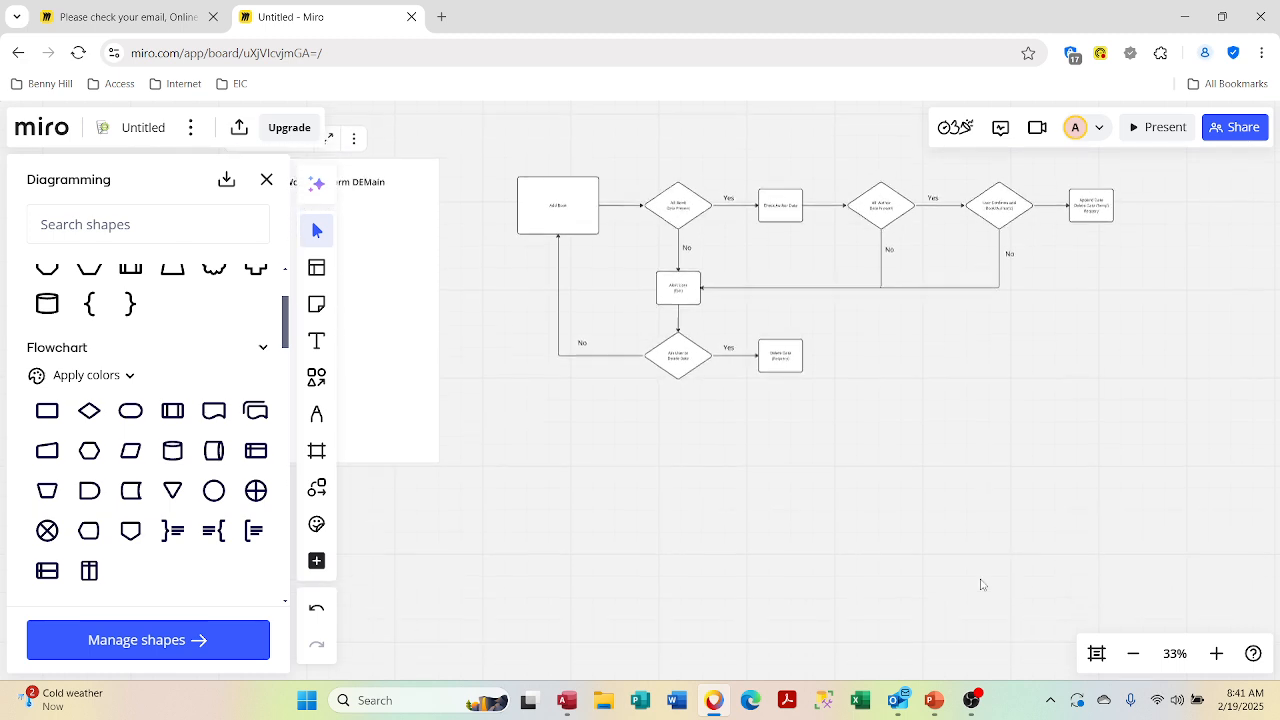
left_click(533, 196)
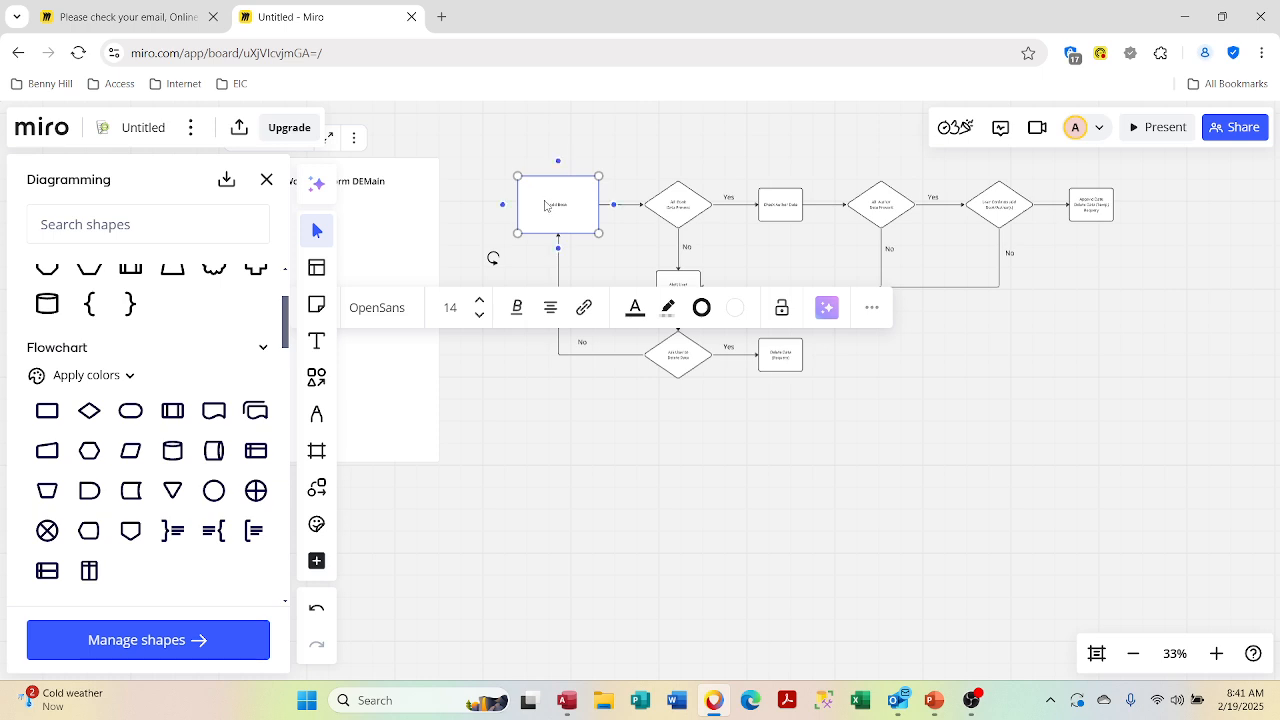
left_click(494, 149)
left_click_drag(498, 139, 1115, 387)
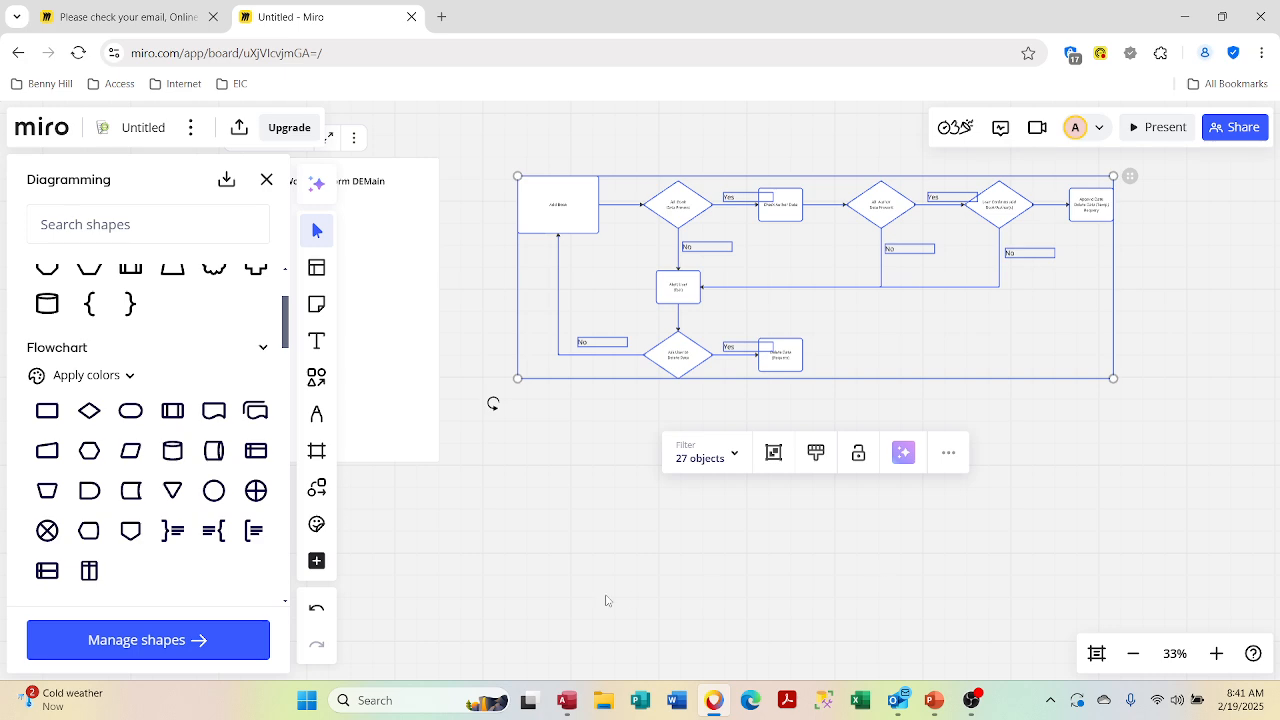
left_click(561, 517)
key("ctrl+v")
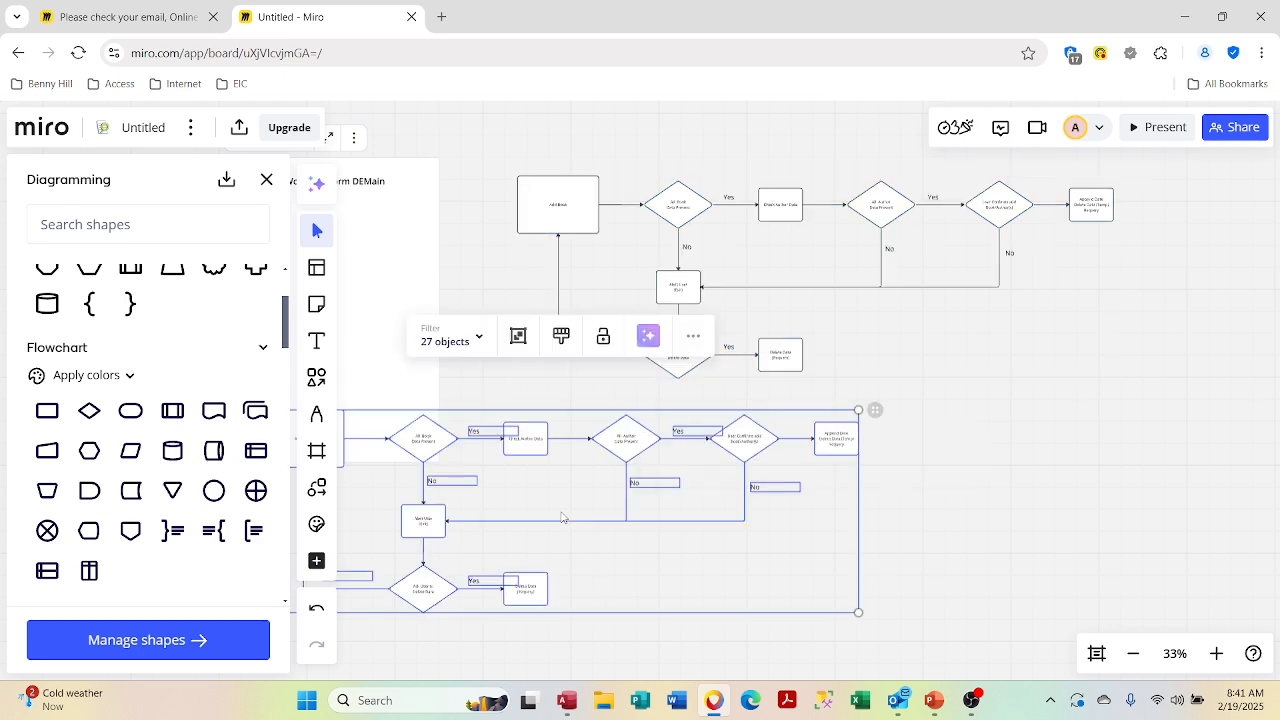
left_click_drag(592, 471, 810, 472)
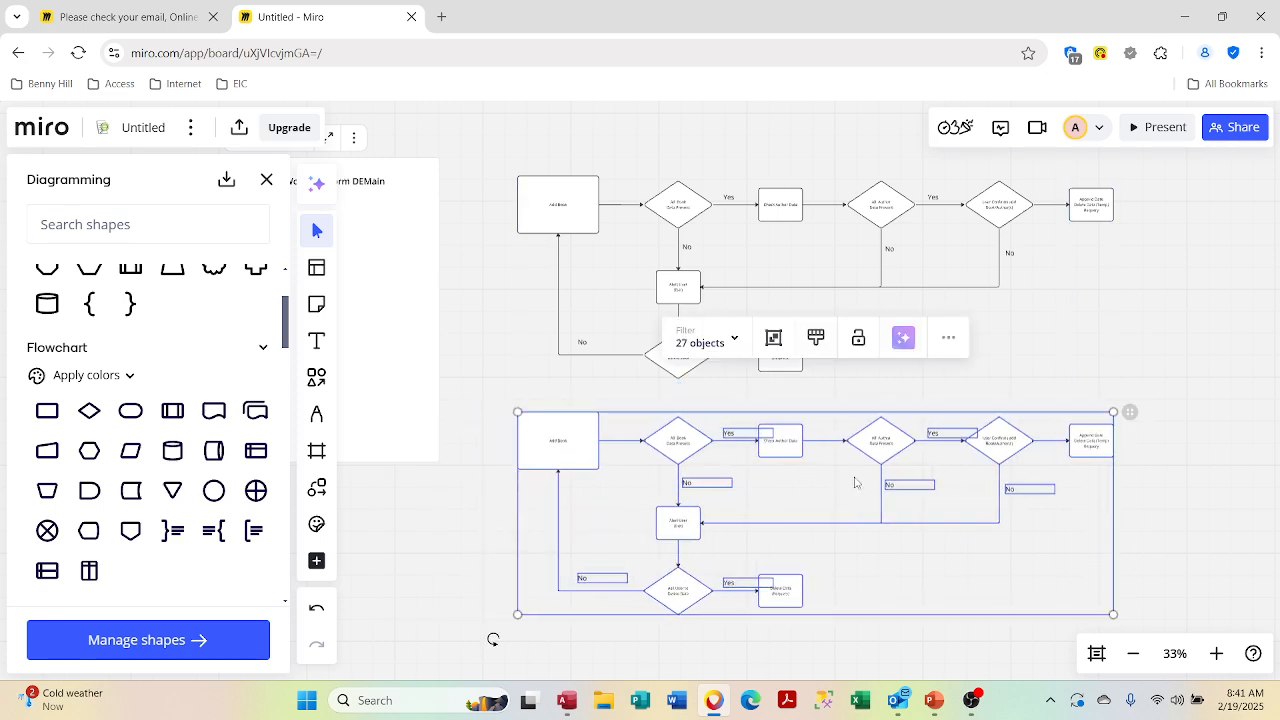
Step: Relabel the copied All Book Data Present diamond in the lower flowchart as "Do you want to add a new bok?"
left_click(1214, 653)
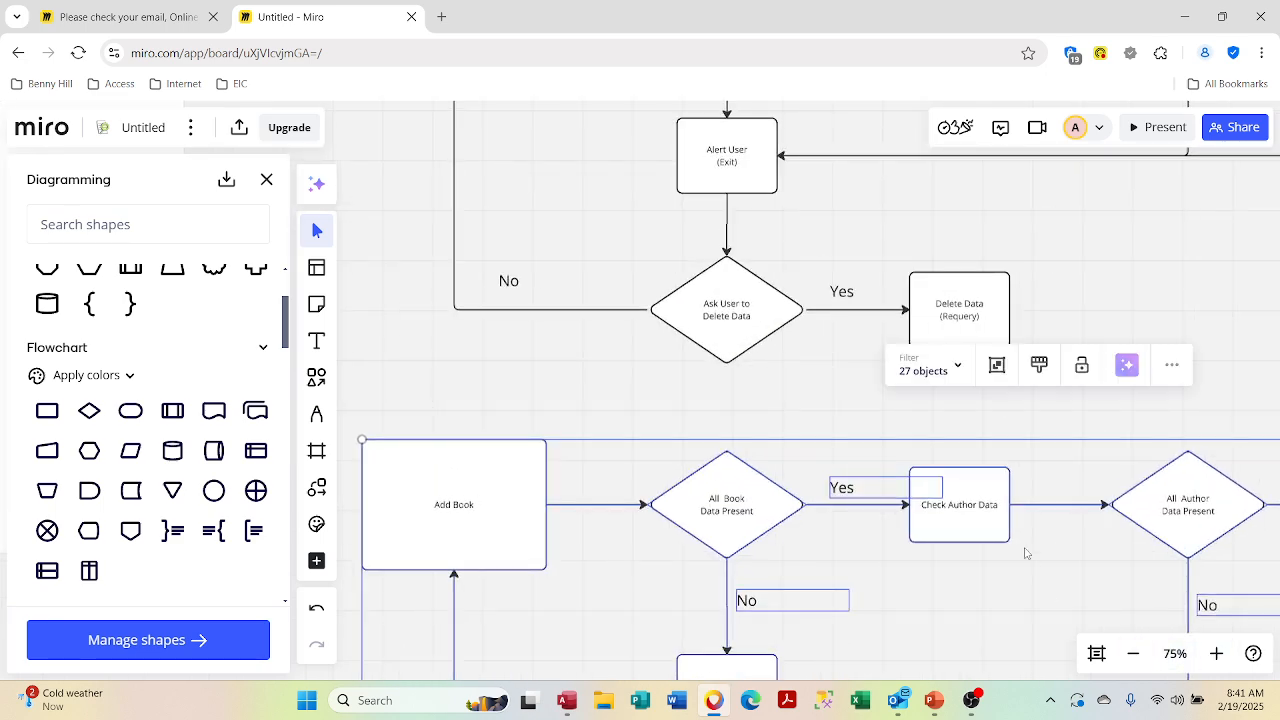
scroll(672, 330, "down", 5)
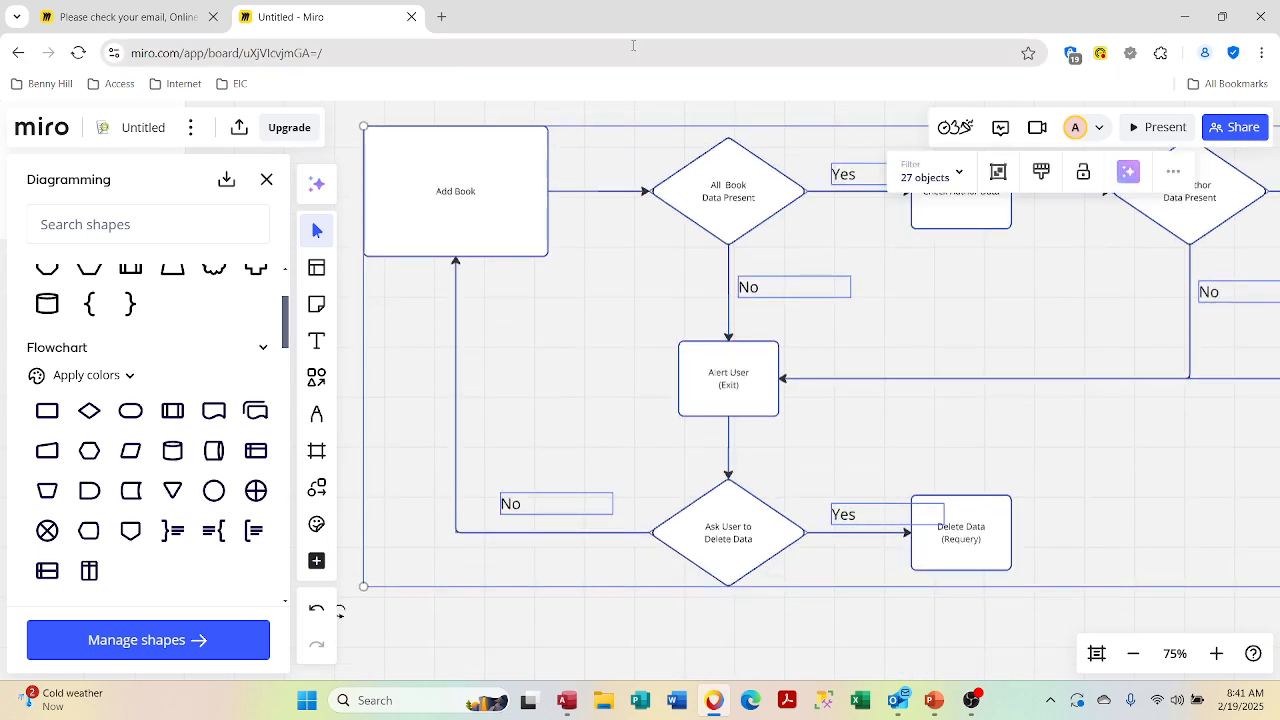
double_click(727, 200)
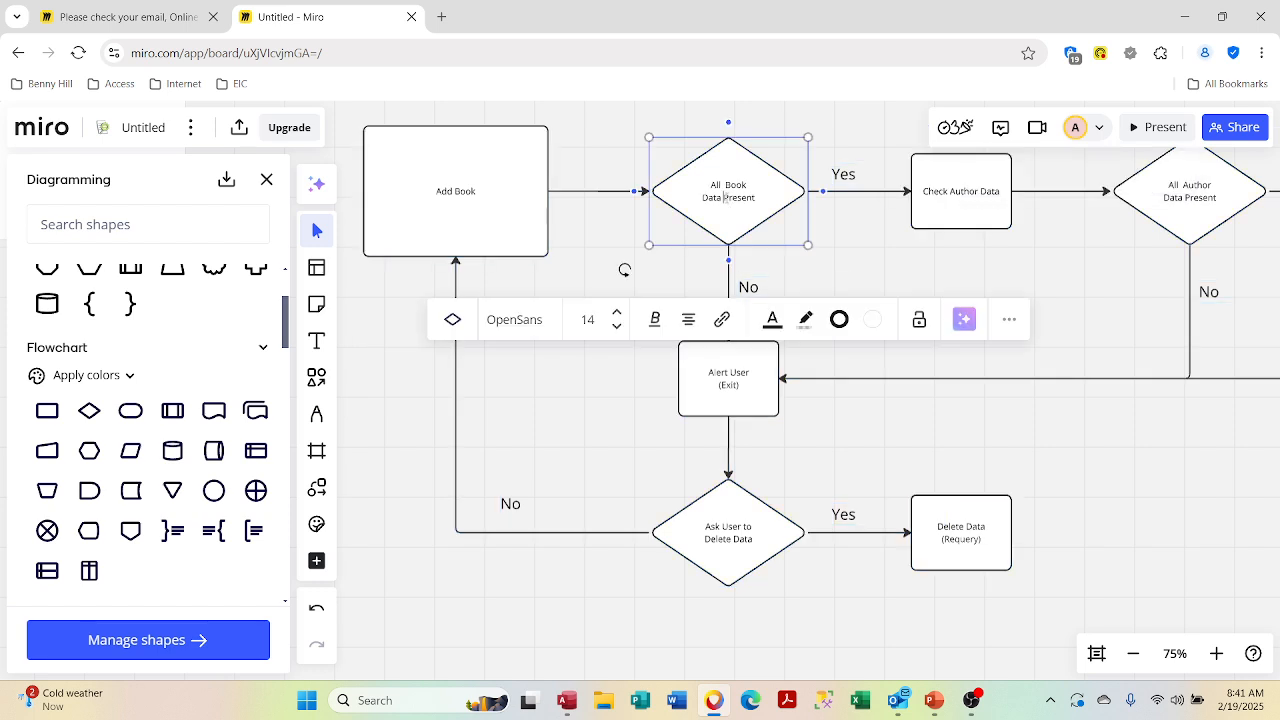
left_click_drag(755, 198, 689, 198)
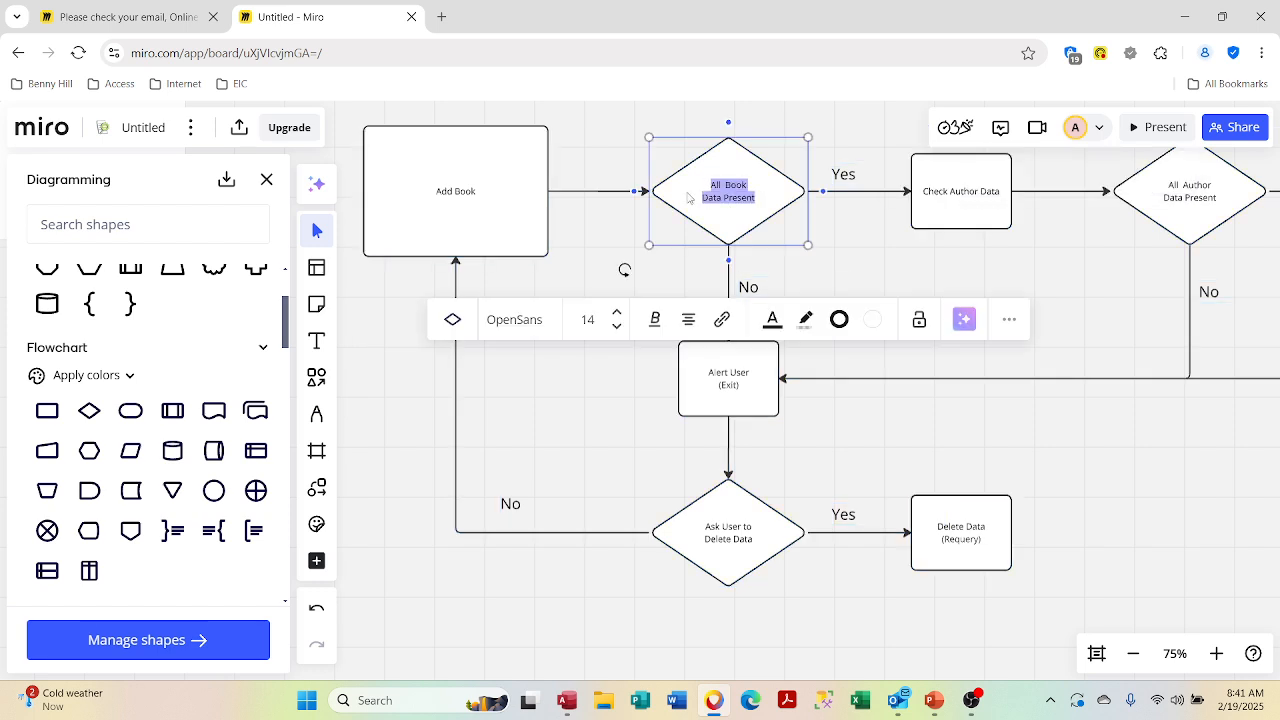
type("Do you w")
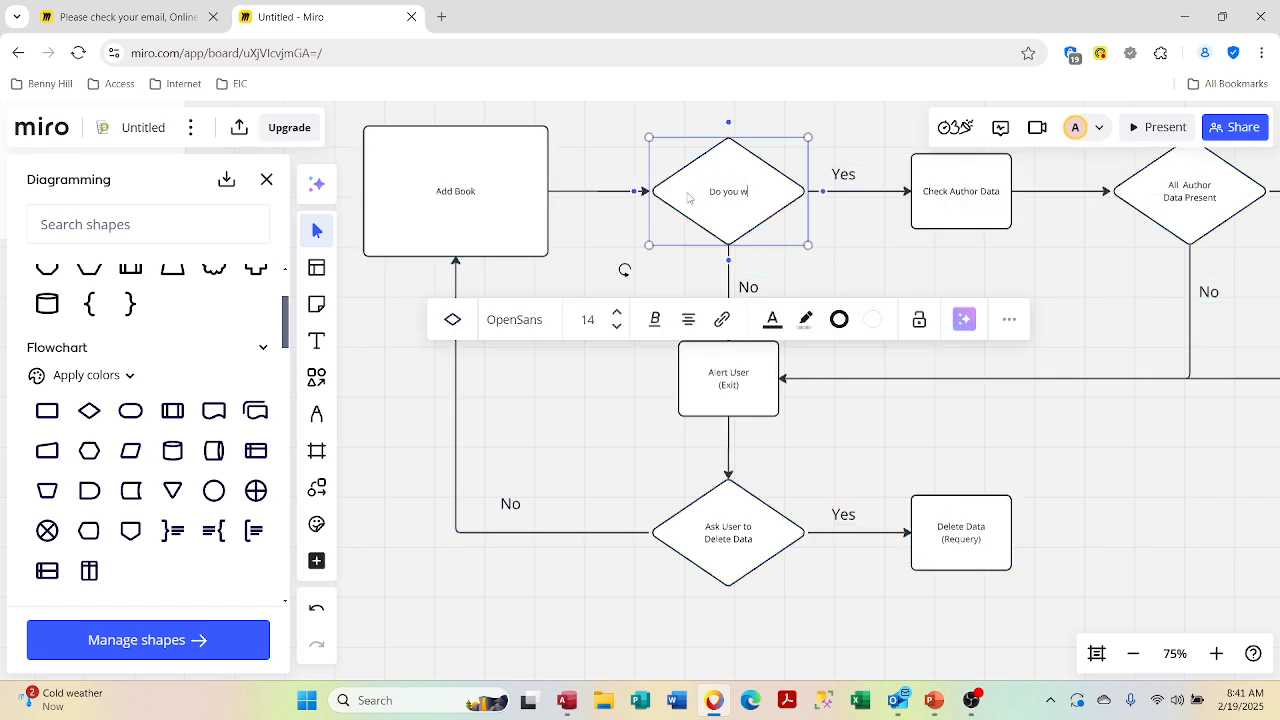
type("ant to add a new bok?")
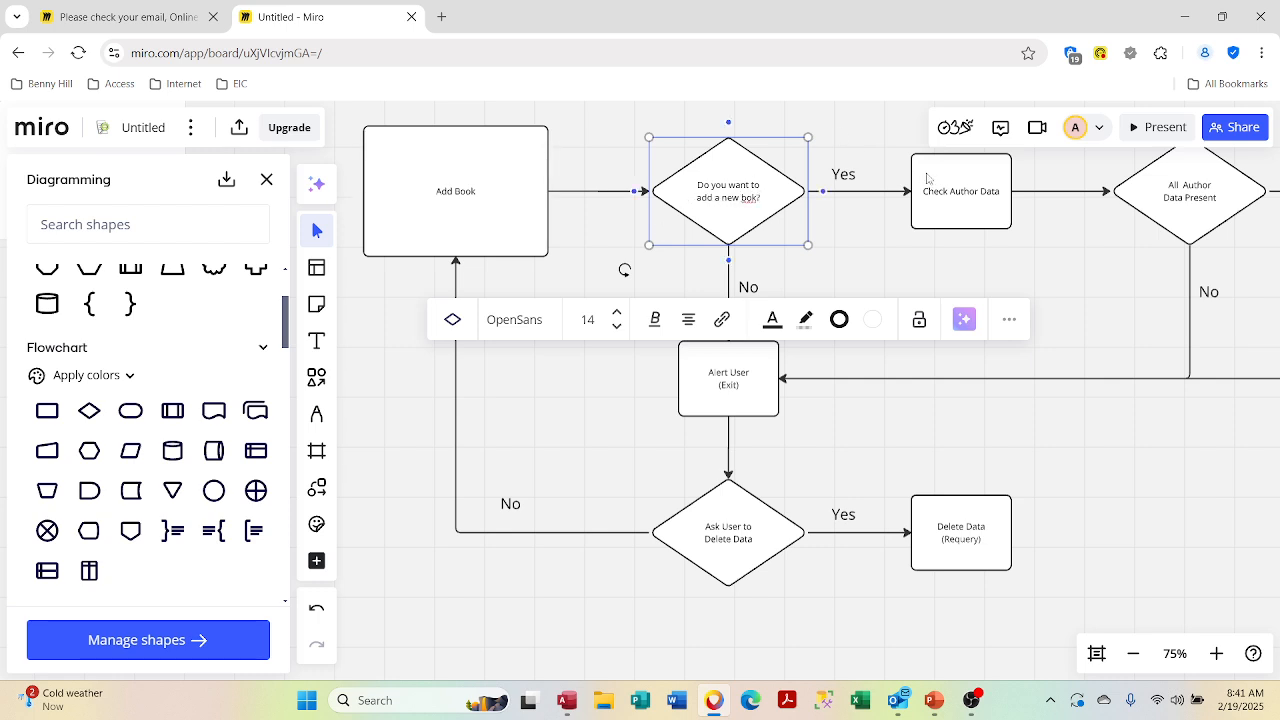
left_click(938, 178)
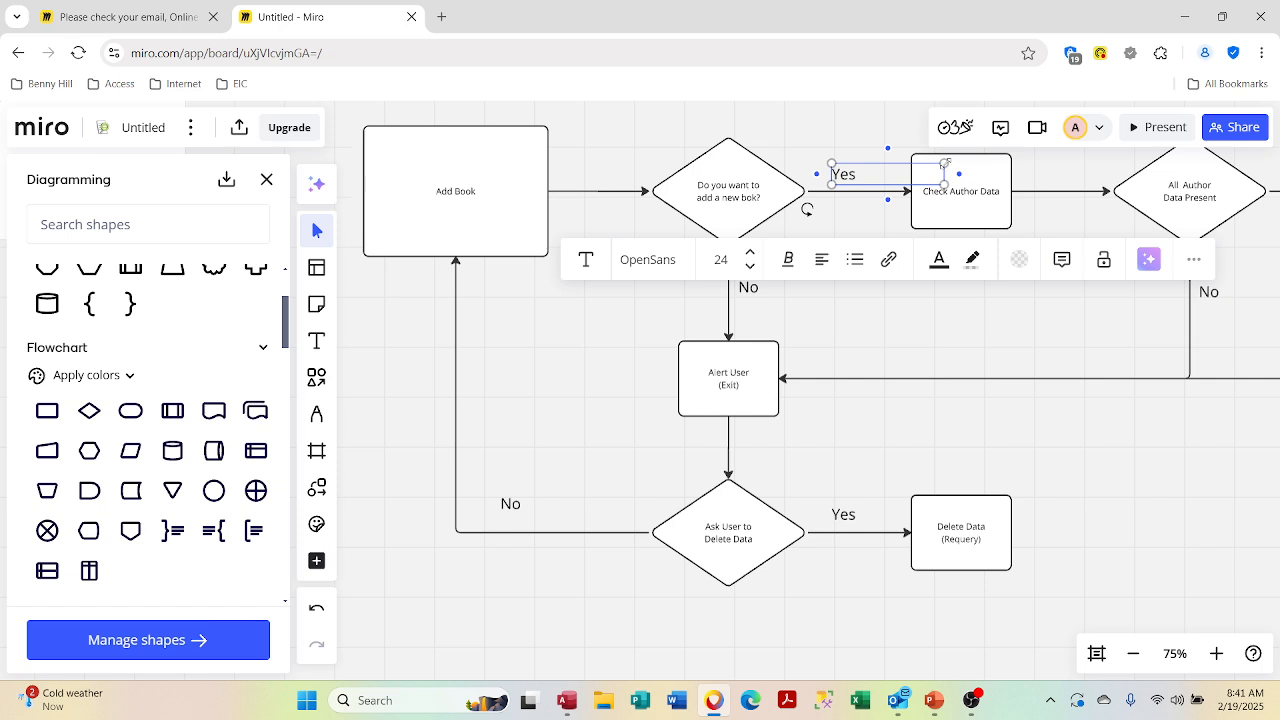
left_click(748, 377)
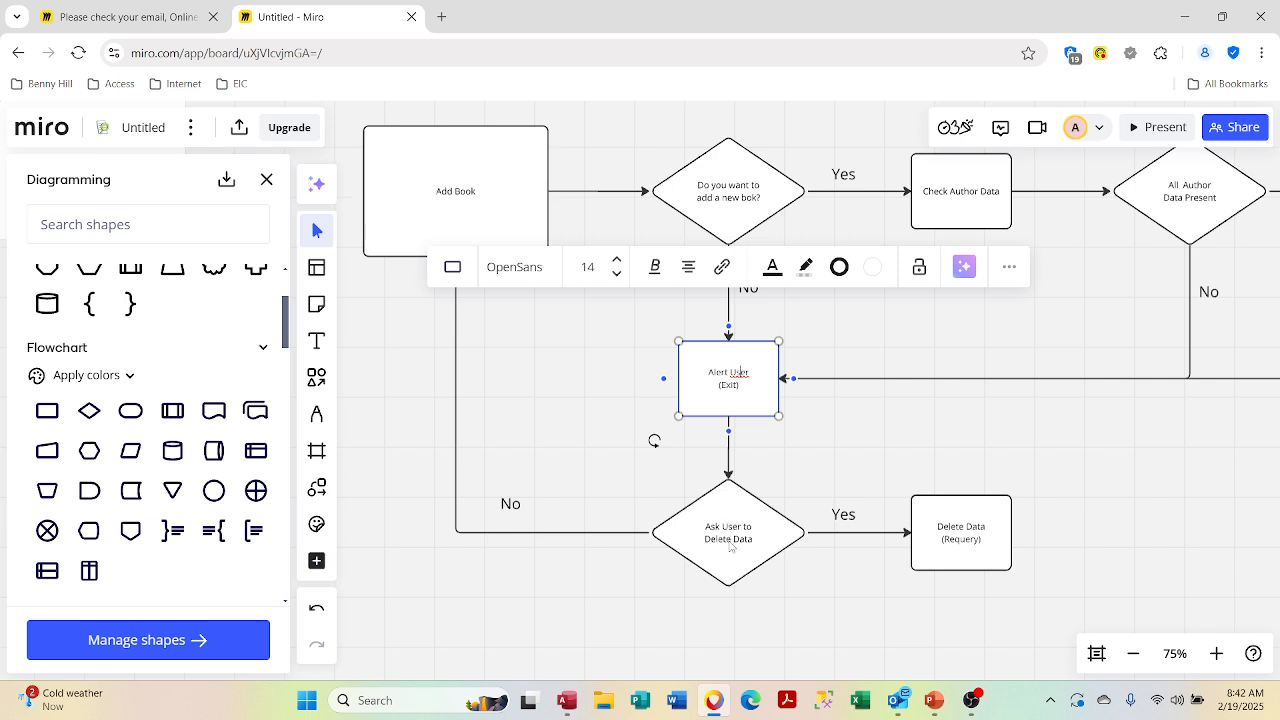
left_click(733, 547)
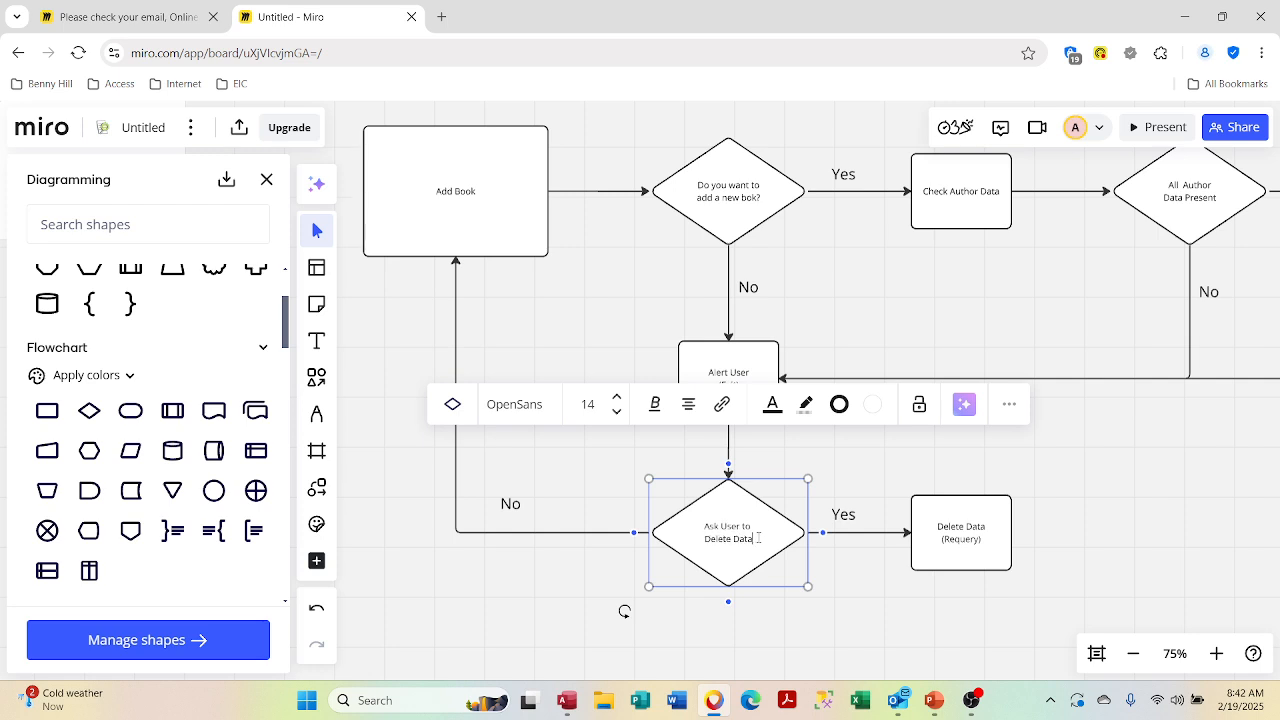
key("BackSpace")
key("BackSpace")
key("BackSpace")
key("BackSpace")
key("BackSpace")
key("BackSpace")
key("BackSpace")
key("BackSpace")
key("BackSpace")
key("BackSpace")
key("BackSpace")
key("BackSpace")
key("BackSpace")
key("BackSpace")
key("BackSpace")
key("BackSpace")
key("BackSpace")
left_click(837, 479)
Step: Delete the Delete Data (Requery) box, the diamond below Alert User, and that diamond's Yes and No labels from the copied flowchart
left_click(980, 543)
key("Delete")
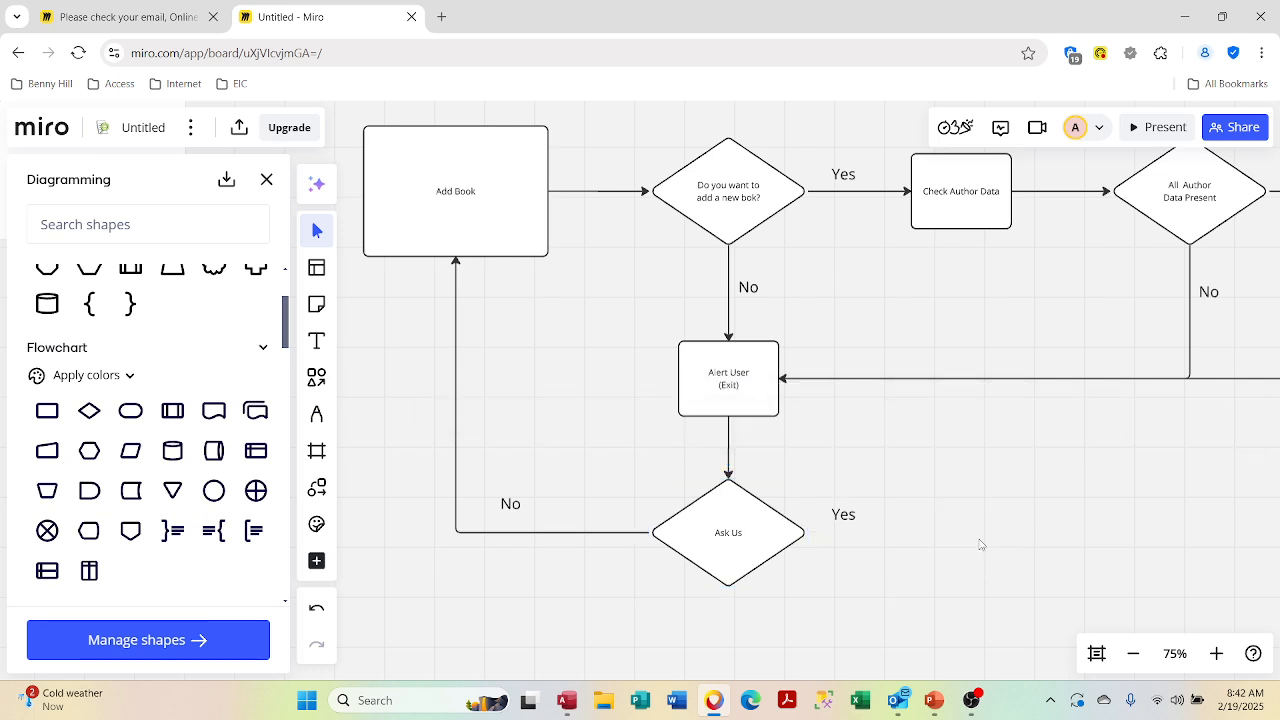
left_click(773, 518)
key("Delete")
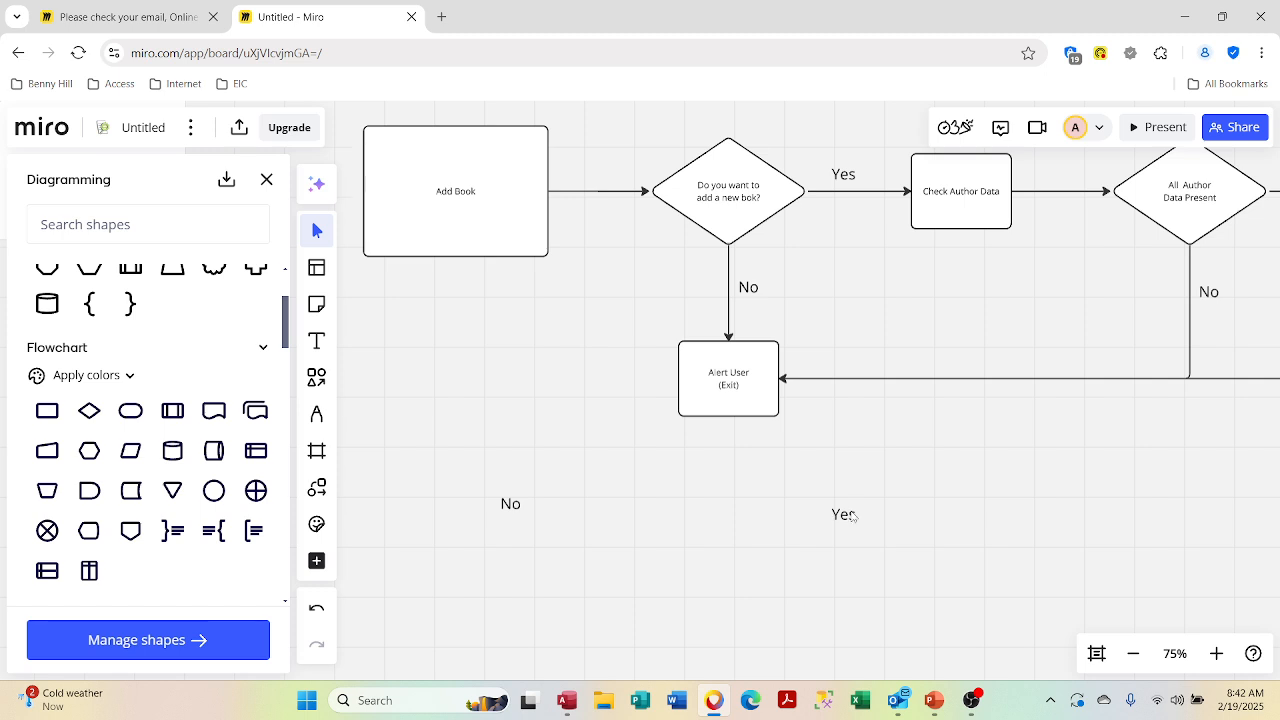
left_click(851, 515)
key("Delete")
left_click(510, 506)
key("Delete")
Step: Connect the copied Alert User (Exit) box to the bottom of the copied Add Book box with an arrow
left_click(745, 381)
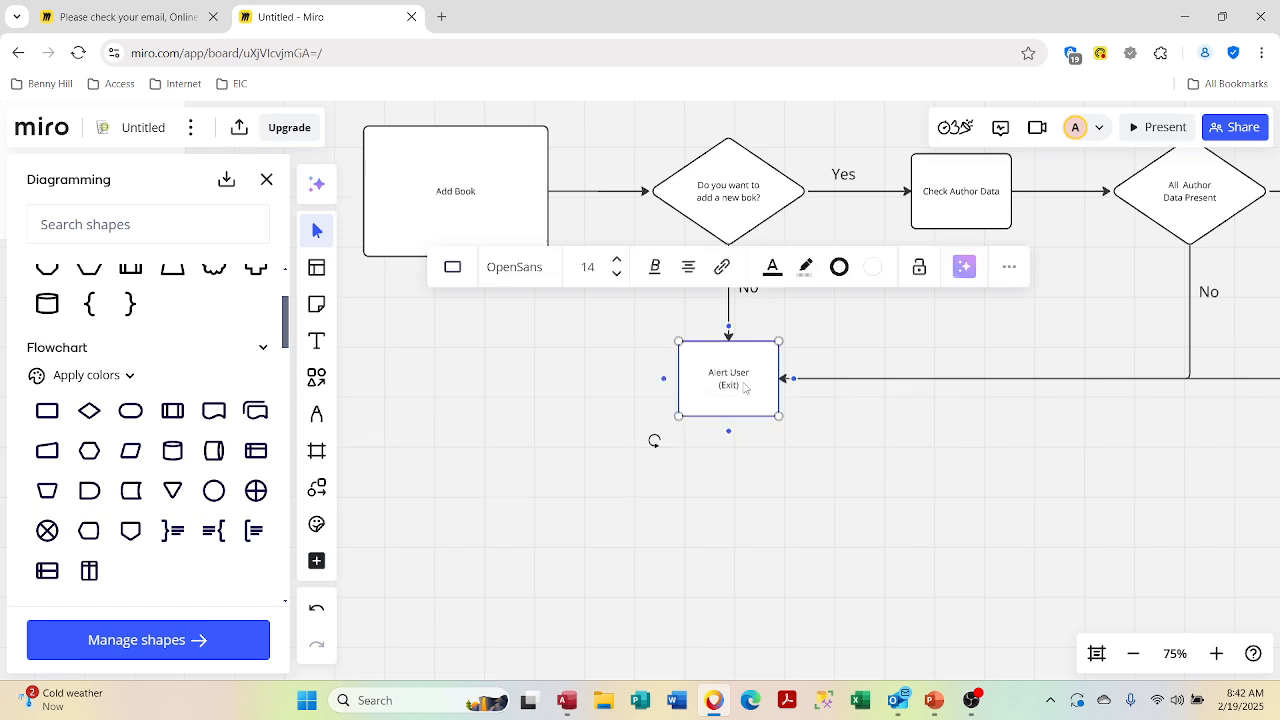
left_click(743, 382)
double_click(744, 384)
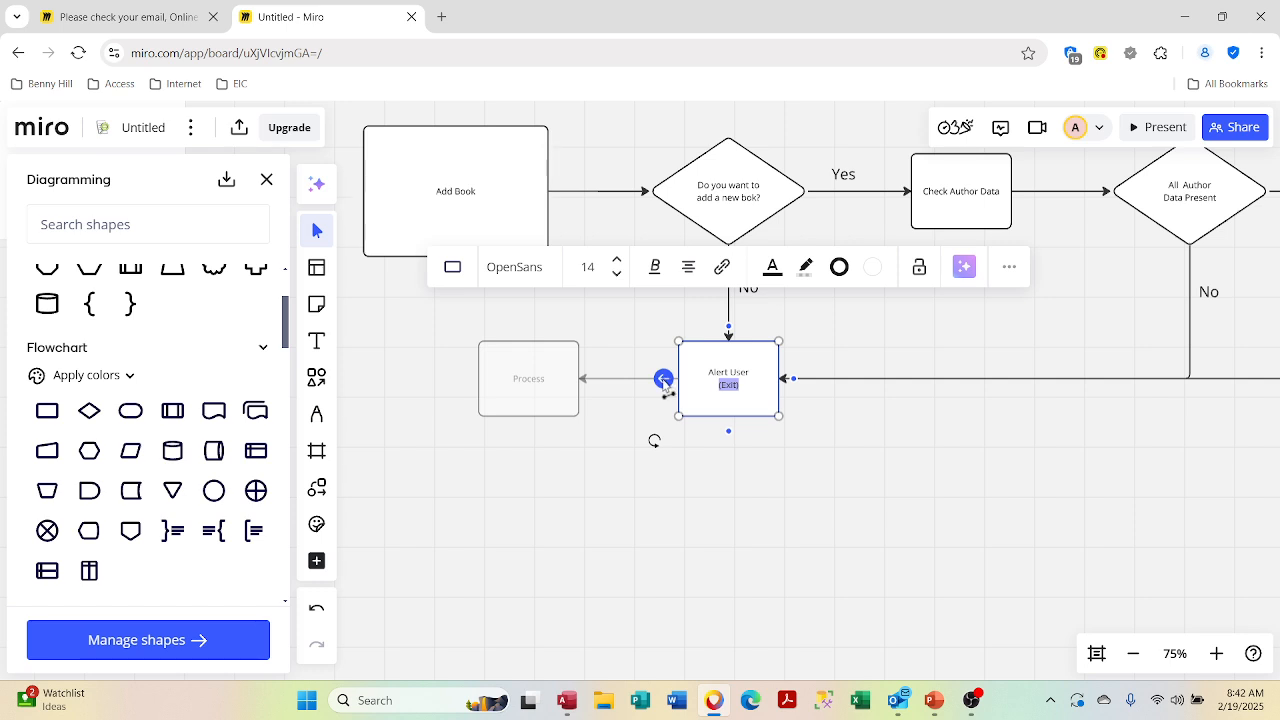
mouse_move(664, 378)
left_mouse_down()
mouse_move(490, 313)
mouse_move(451, 257)
mouse_move(462, 276)
left_mouse_up()
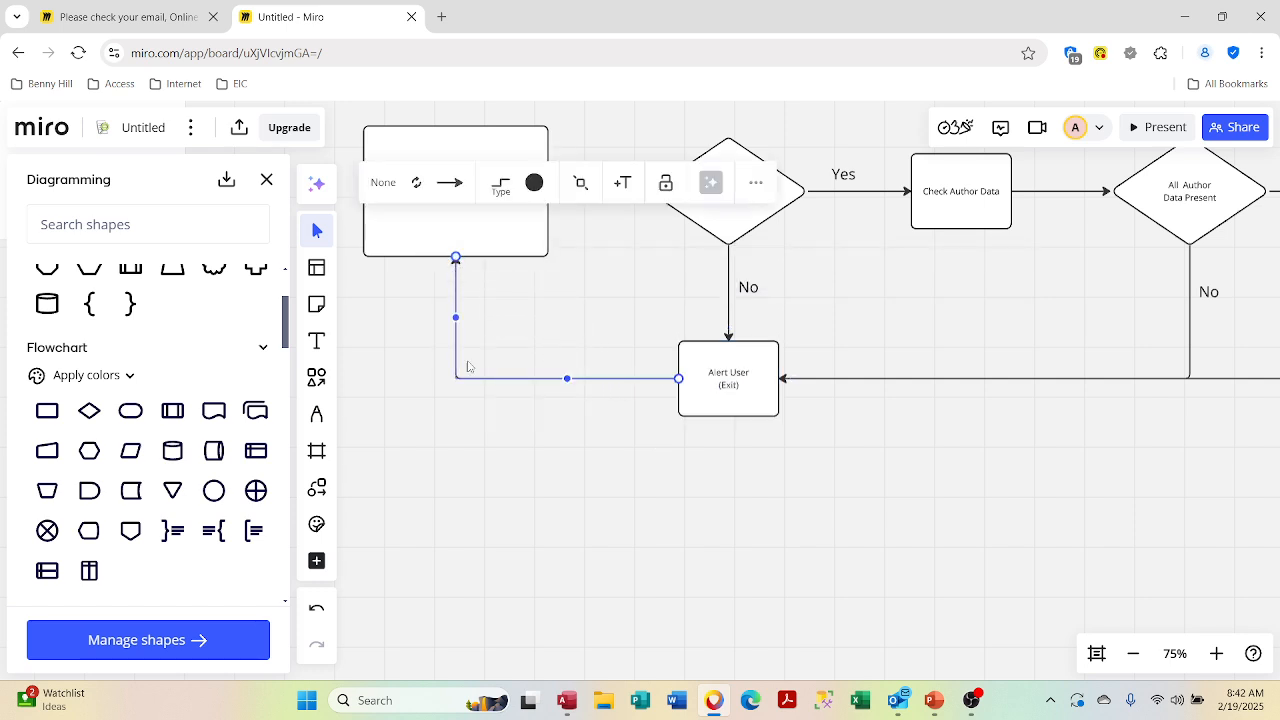
left_click(486, 490)
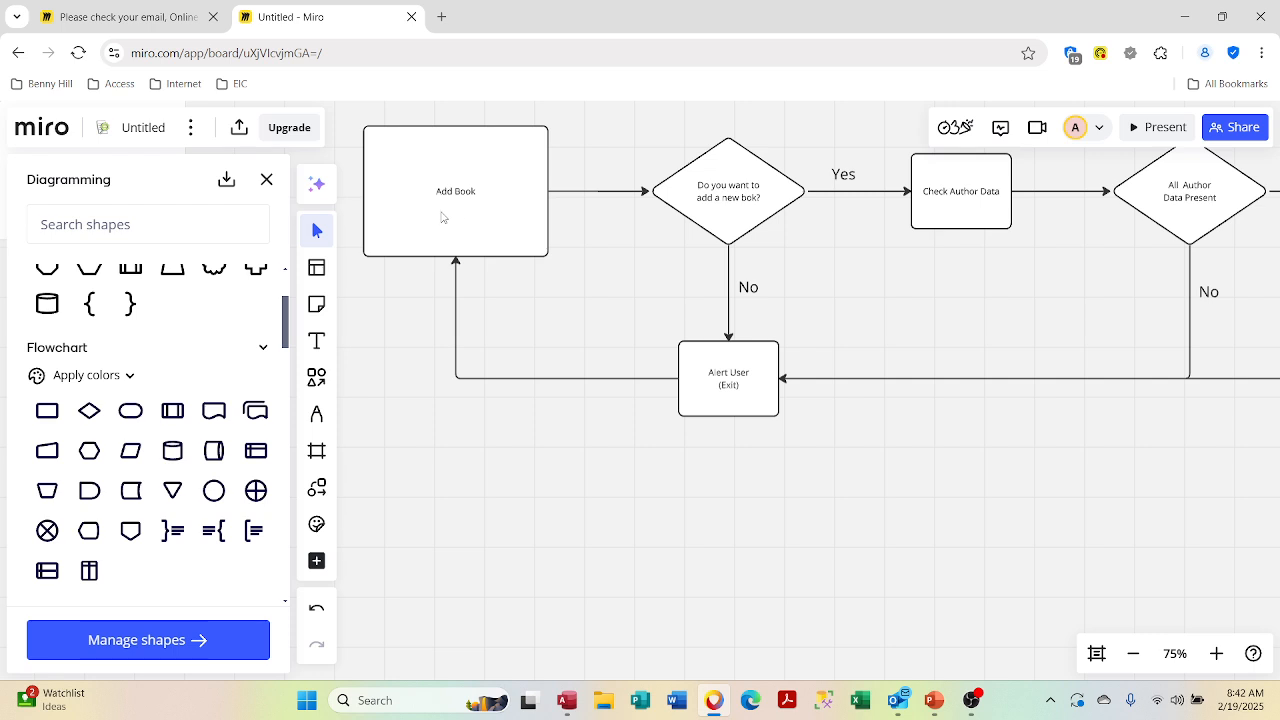
left_click(476, 196)
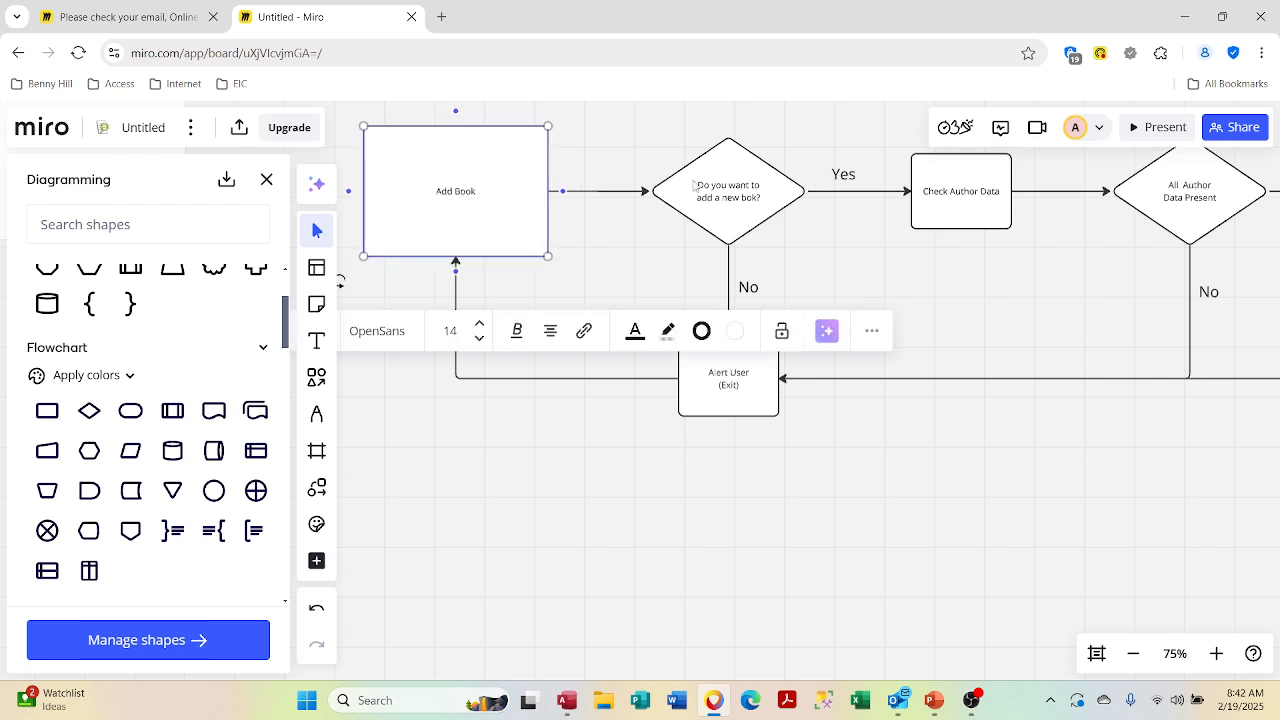
left_click(721, 390)
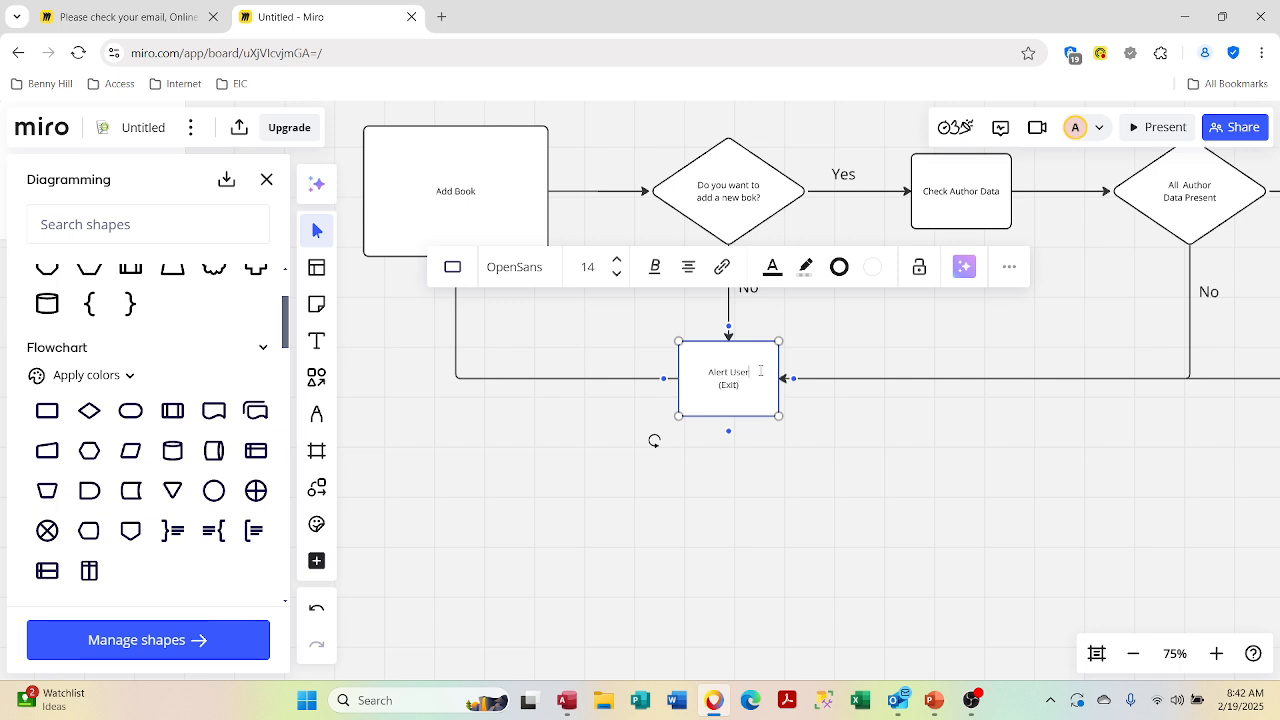
left_click(760, 370)
key("Return")
type("Cssn")
key("BackSpace")
key("BackSpace")
key("BackSpace")
key("BackSpace")
key("BackSpace")
Step: Correct the spelling in the copied decision diamond so it reads "Do you want to add a new book?"
left_click(741, 199)
double_click(750, 199)
left_click(752, 198)
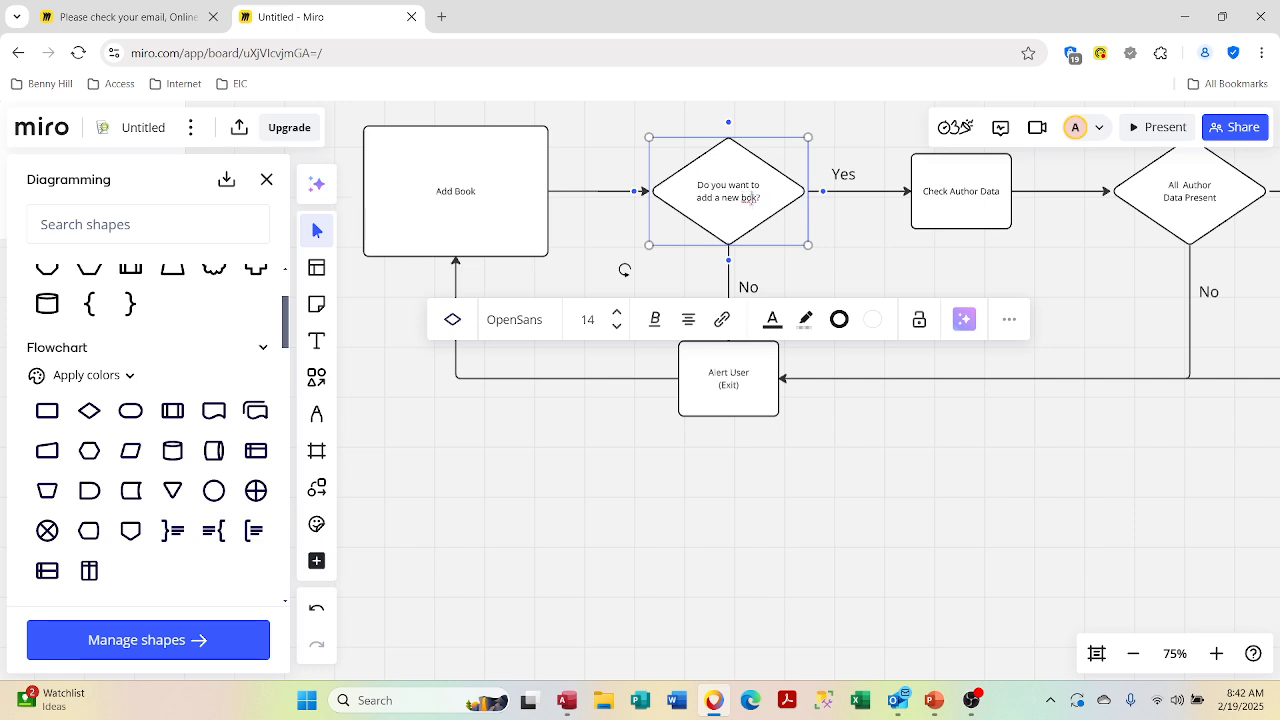
type("o")
scroll(750, 200, "up", 6)
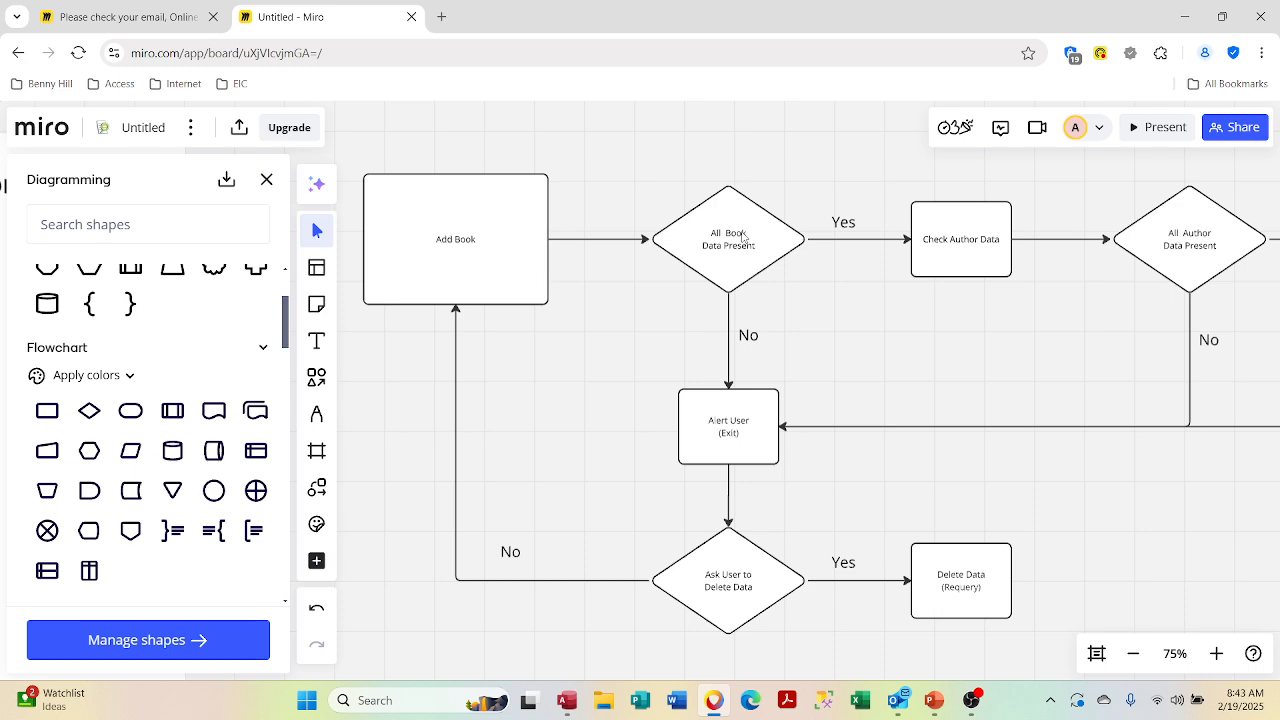
scroll(740, 366, "down", 6)
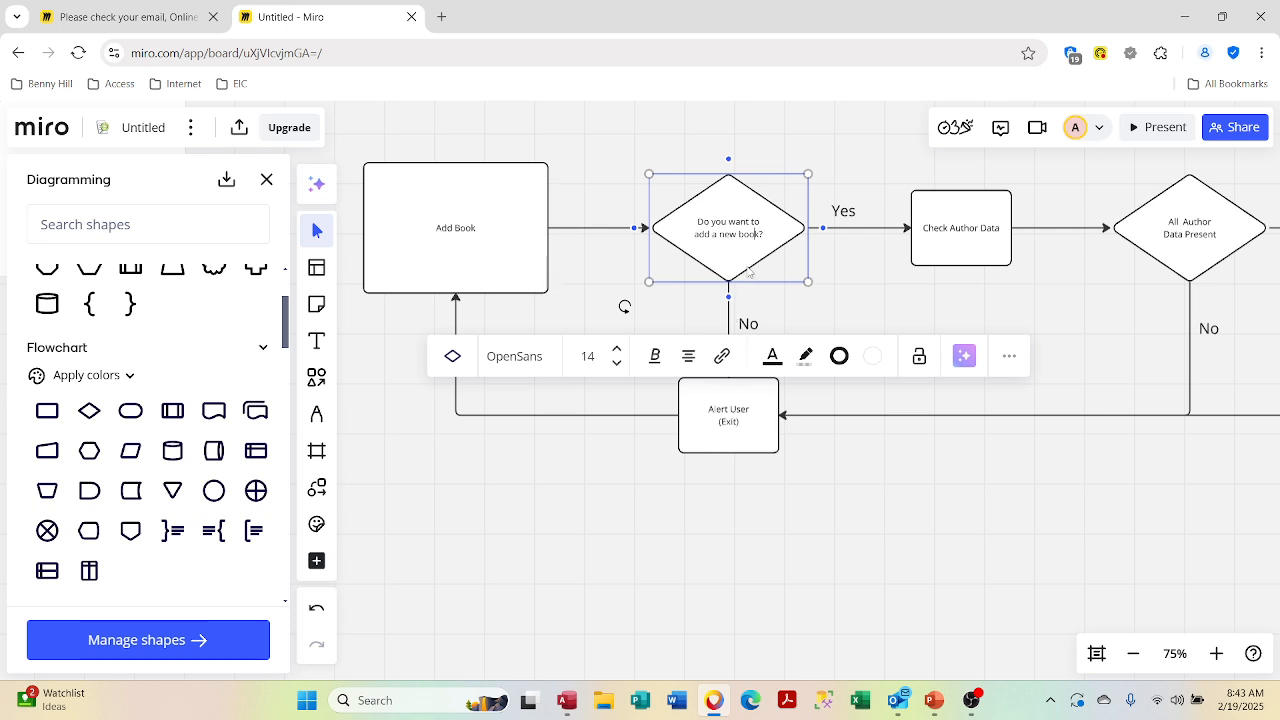
Step: Change the label of the copied Add Book box to "Add Book Button" and add a blank line beneath it
left_click(500, 245)
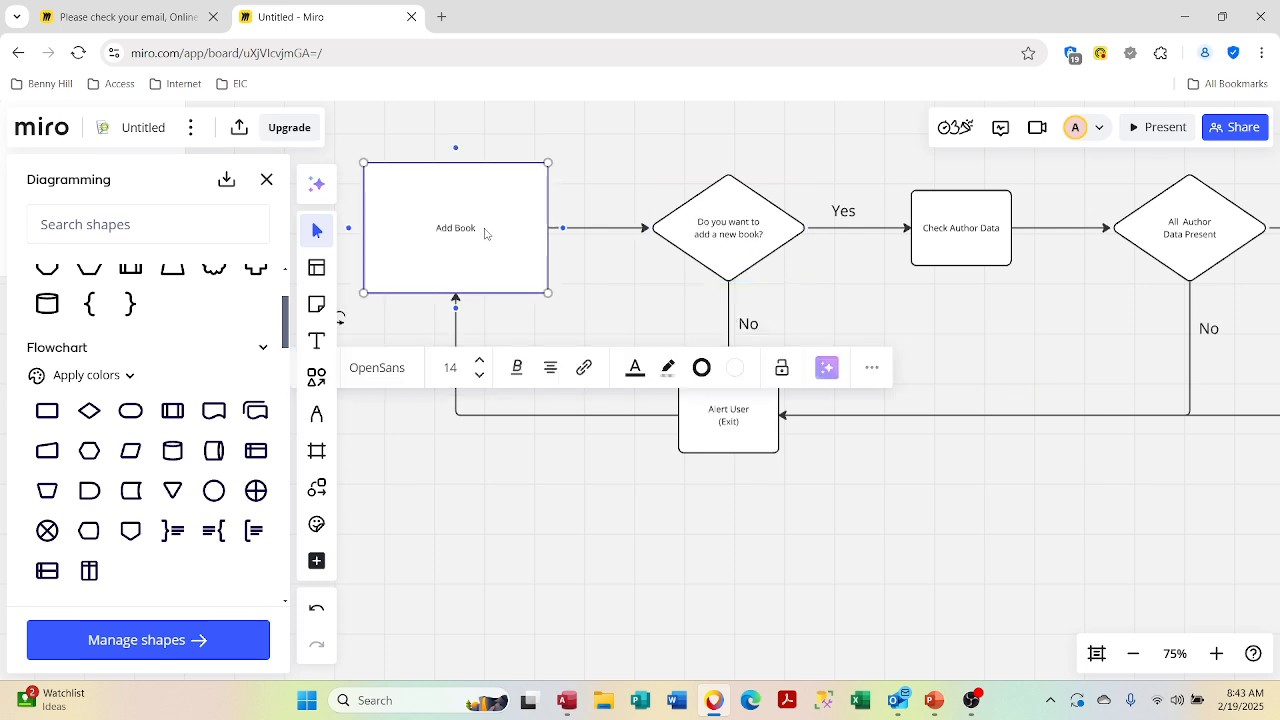
left_click(481, 234)
type("Icon")
key("Return")
key("BackSpace")
key("BackSpace")
key("BackSpace")
key("BackSpace")
key("BackSpace")
key("BackSpace")
type("Button")
key("Return")
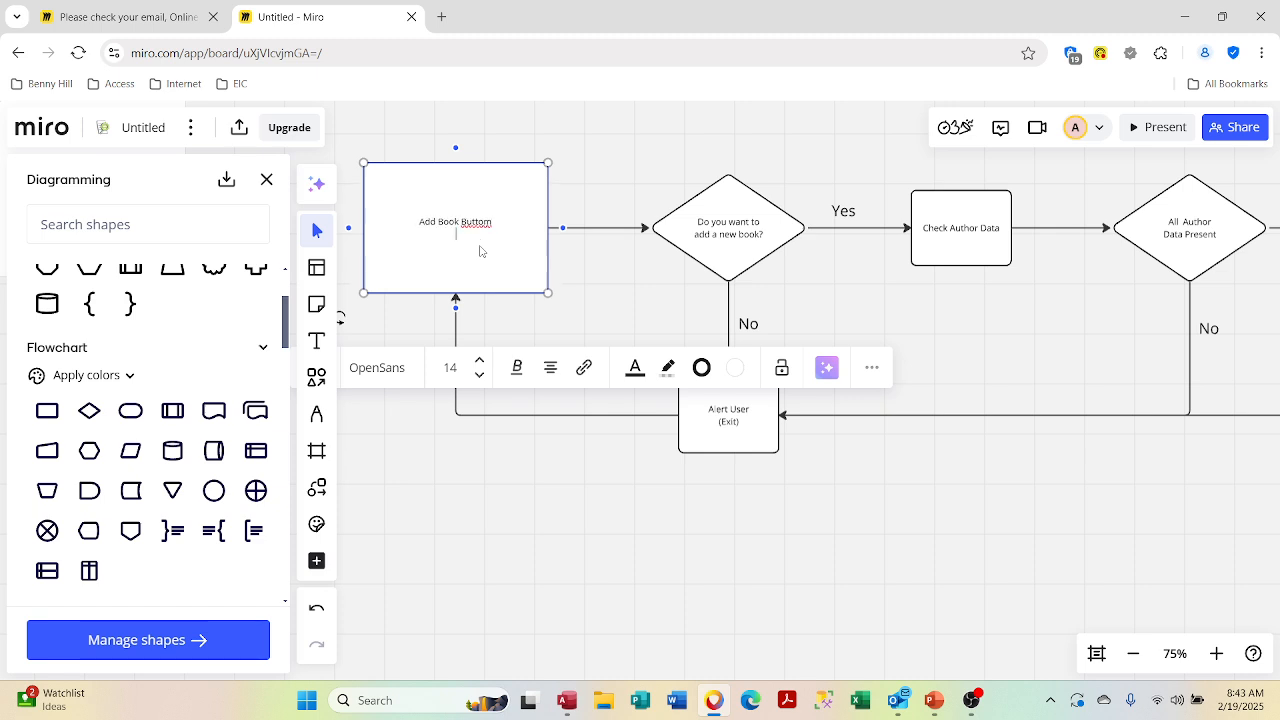
key("BackSpace")
key("BackSpace")
type("n")
key("Return")
key("Return")
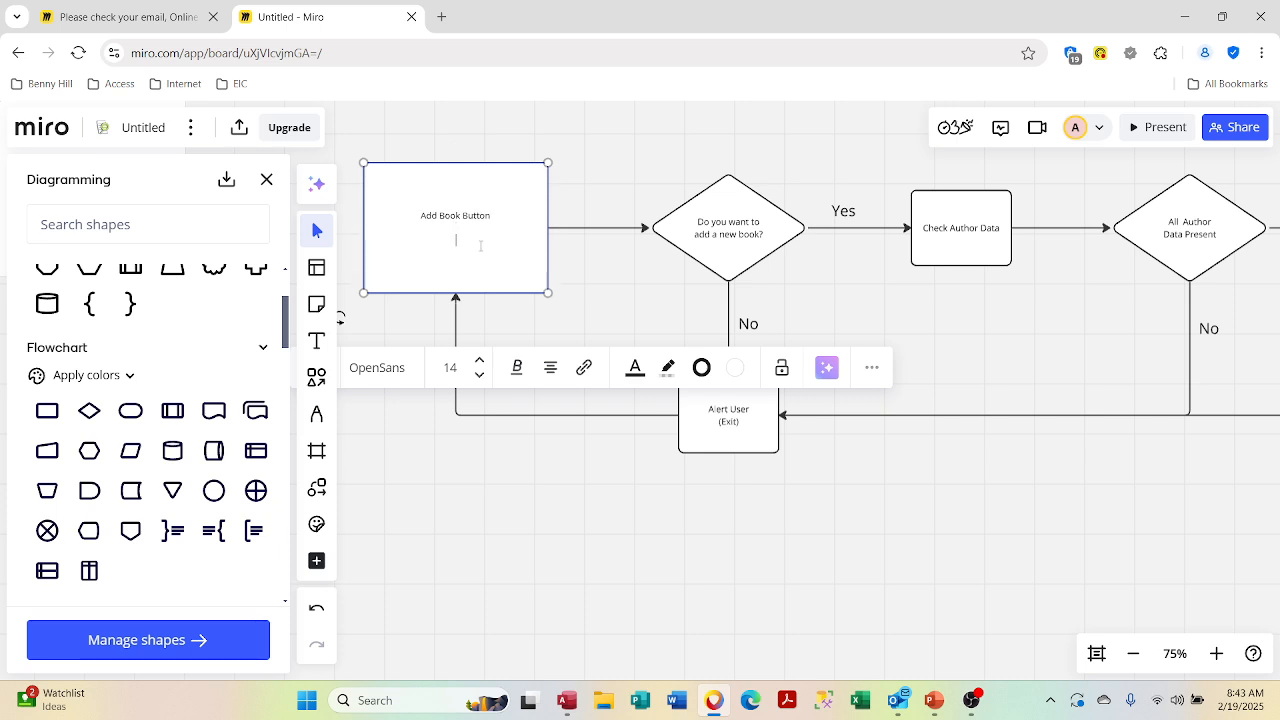
Step: Add the lines "Cancel / Confirm appear)" and "(Add Book Button Disabled)" below the Add Book Button text
type("Caancel")
key("BackSpace")
type("/ Confirm appear)")
key("Return")
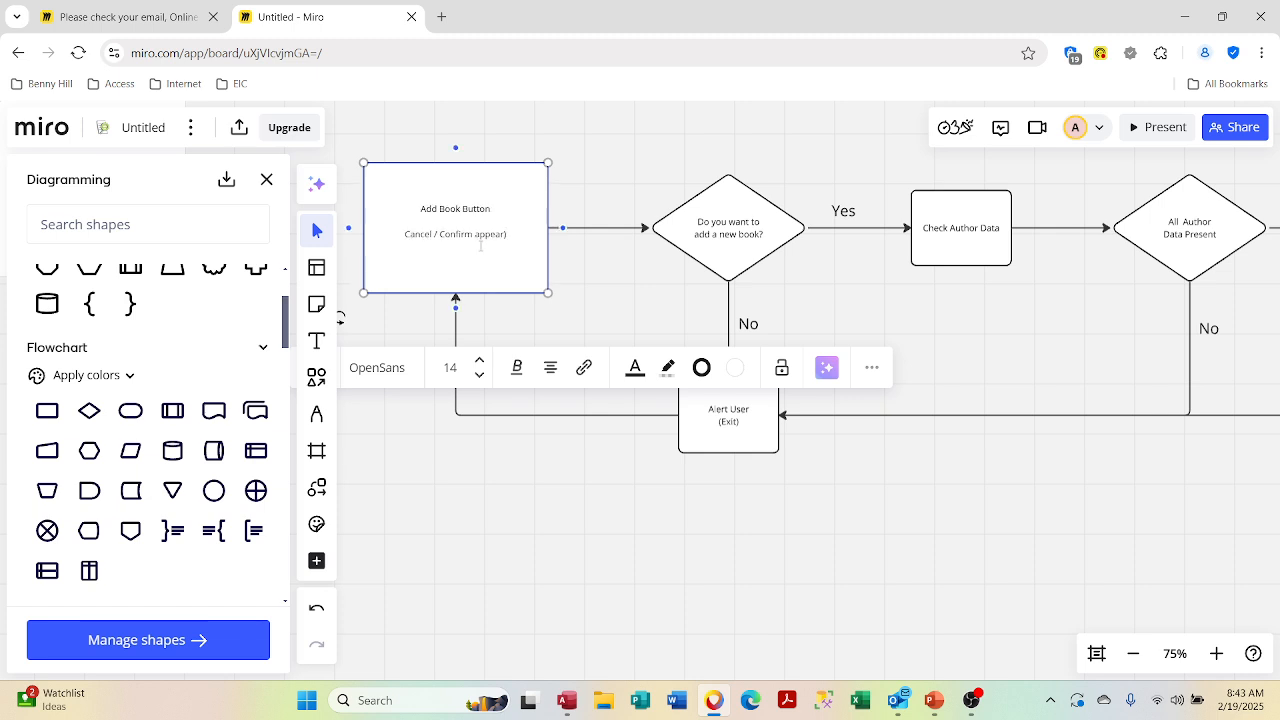
type("(AAddd")
type(" Bo")
type("ok Button")
type(" Diabled")
type("i")
type("s")
left_click(880, 484)
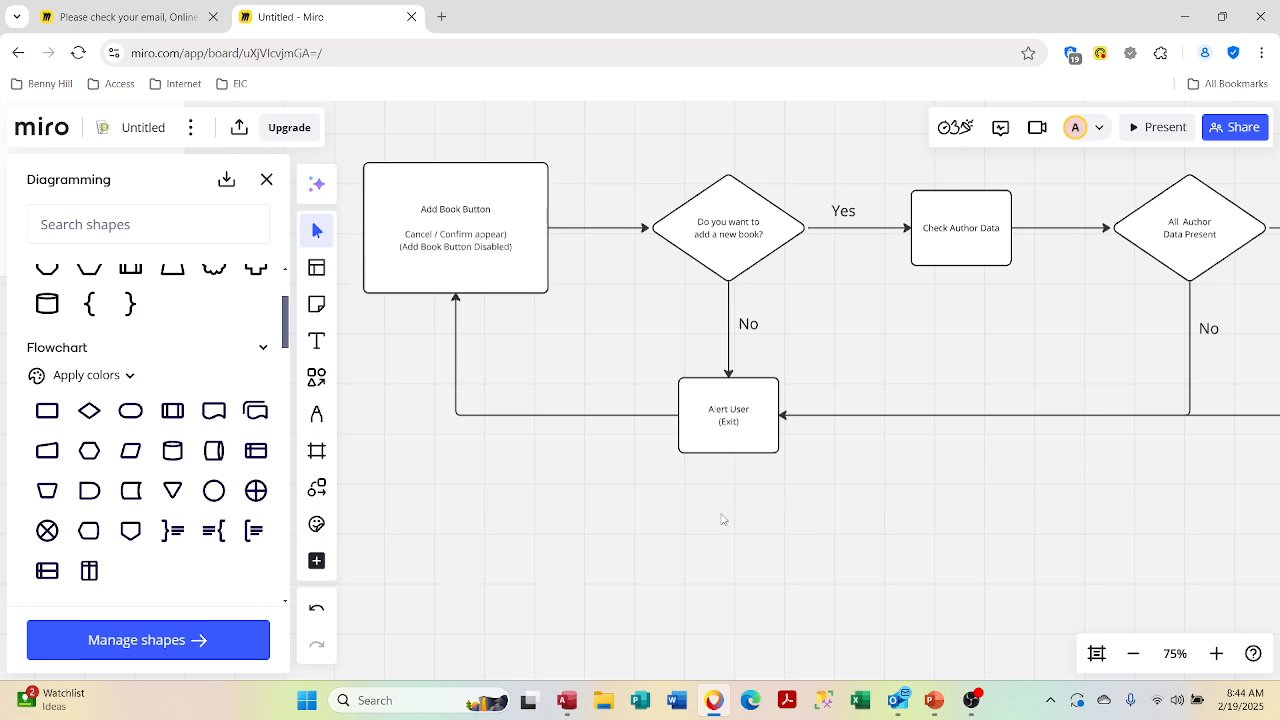
Step: Replace "(Exit)" in the copied Alert User box with "(Enable Add Book Button)"
left_click(748, 421)
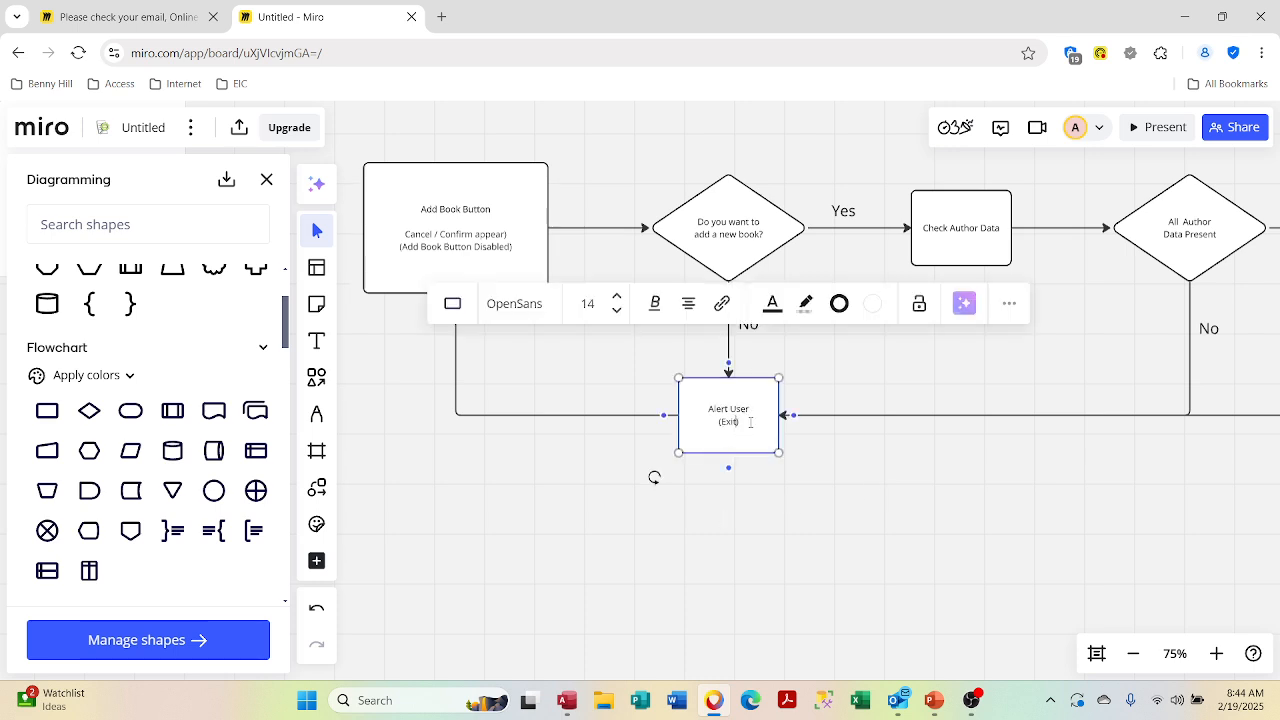
key("BackSpace")
key("BackSpace")
key("BackSpace")
type("a")
type("n")
key("BackSpace")
key("BackSpace")
type("nable Add Books")
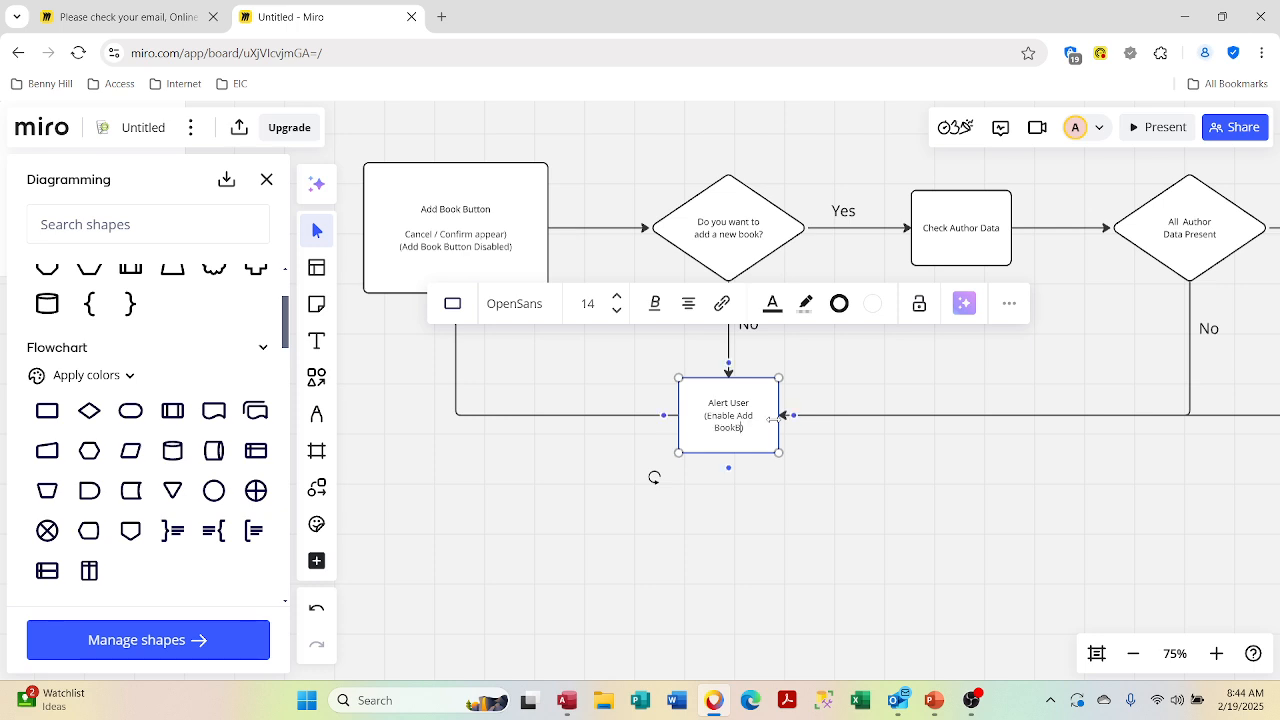
type("utton")
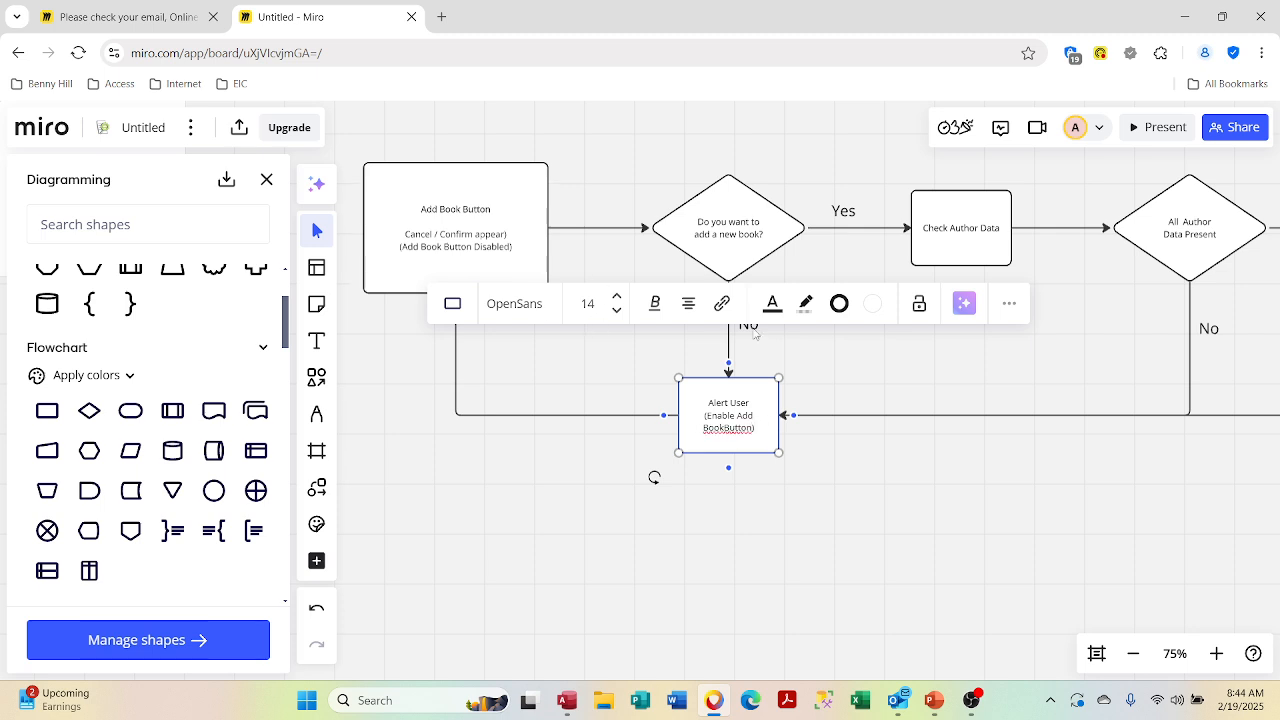
Step: Add the line "Cancel /Confirm Disappear" to the copied Alert User box and separate "Book" and "Button" with a space
key("Return")
key("Return")
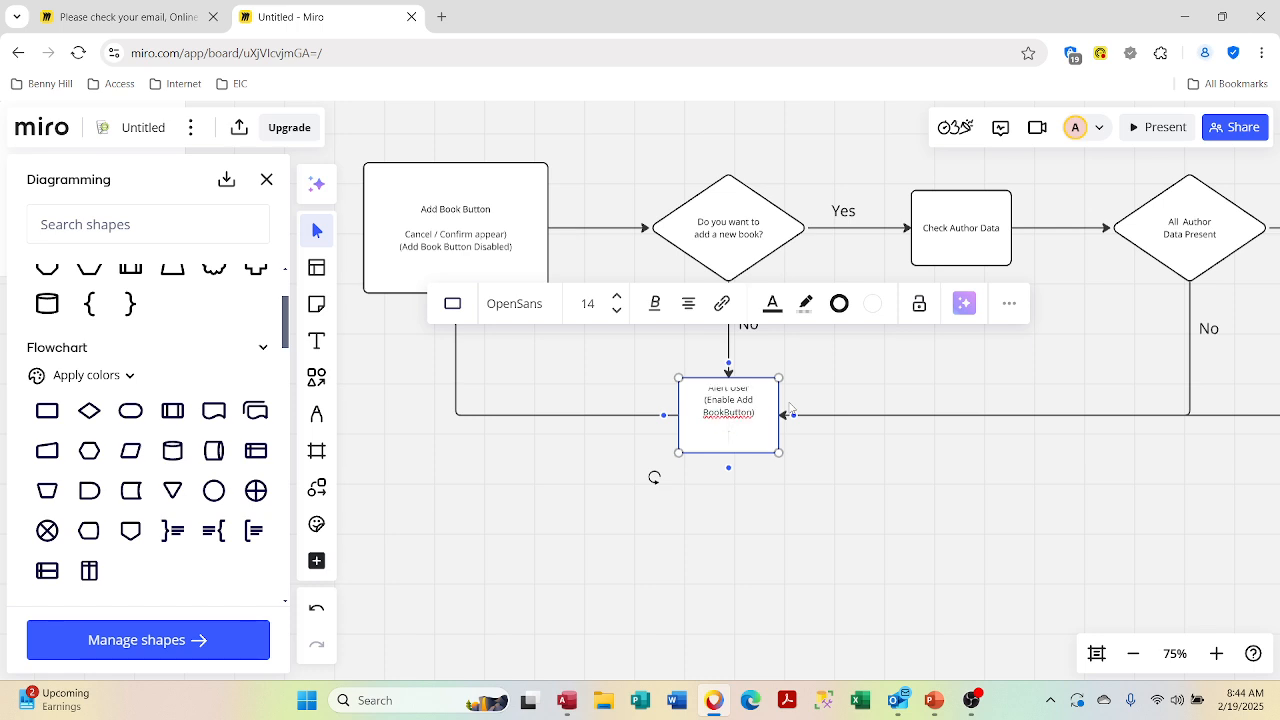
key("BackSpace")
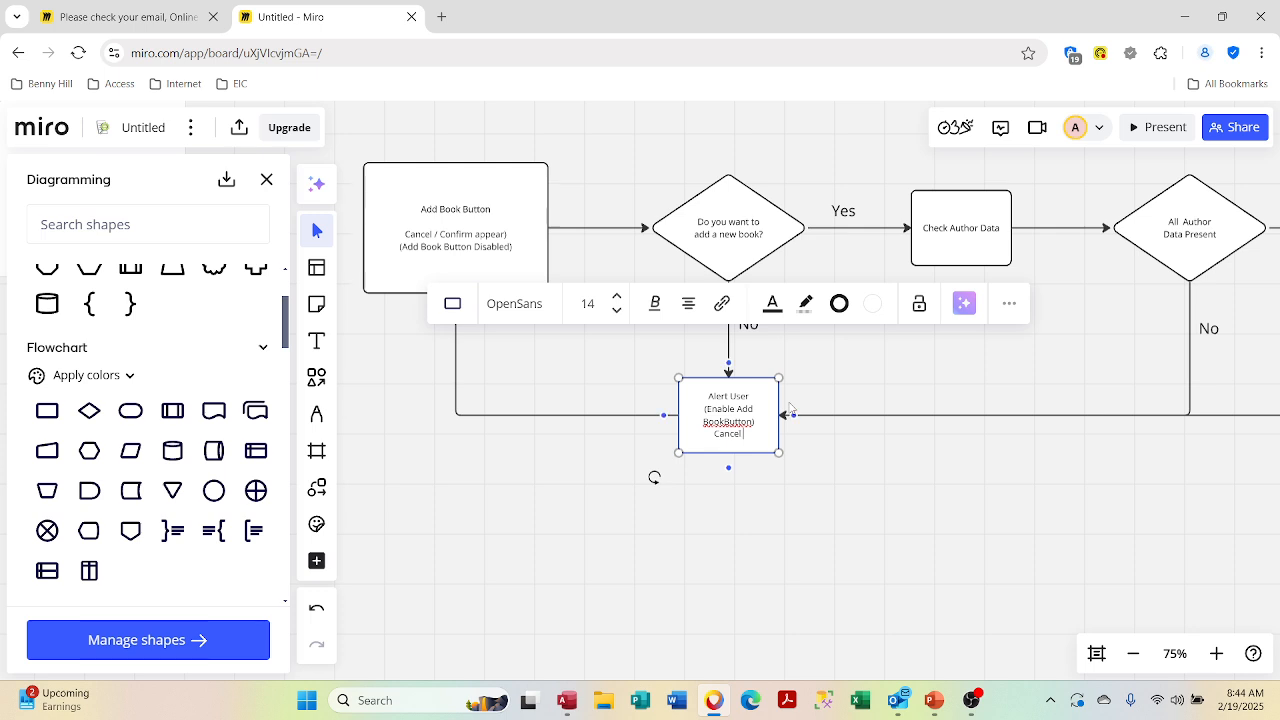
type("/Confirm Disappera")
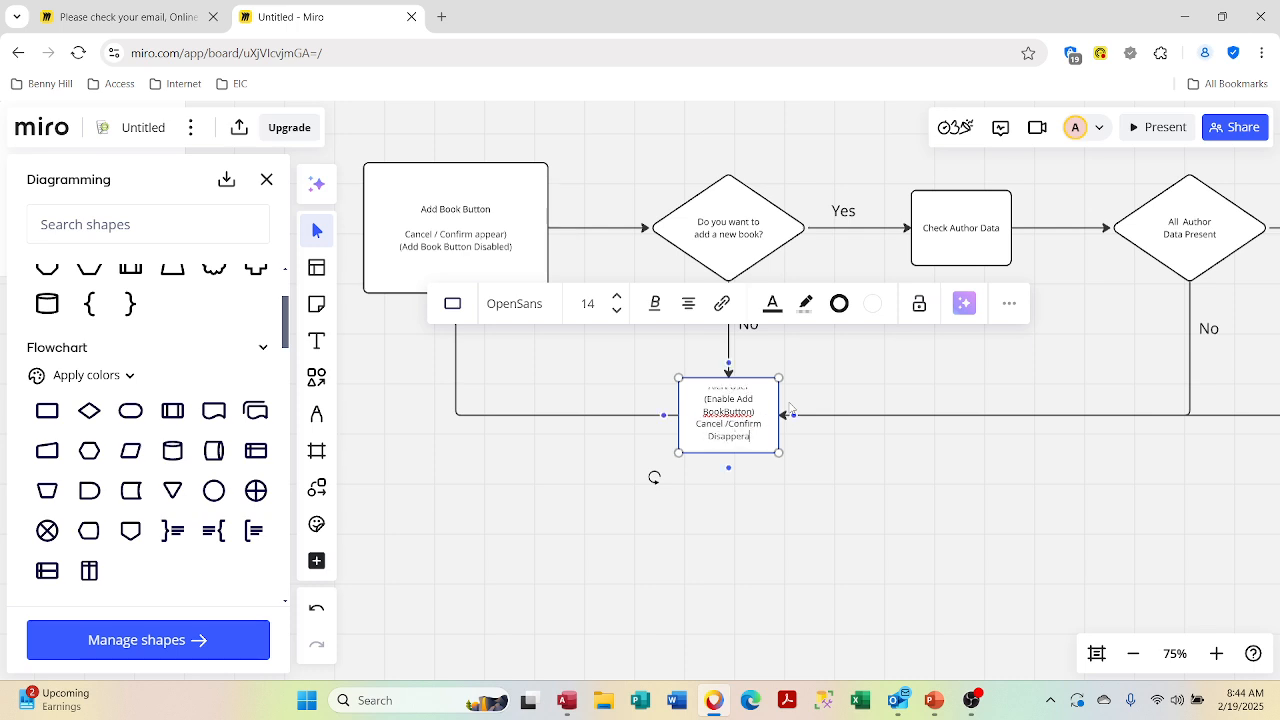
key("BackSpace")
key("BackSpace")
type("a")
key("BackSpace")
type("ear")
left_click(722, 411)
scroll(720, 414, "up", 1)
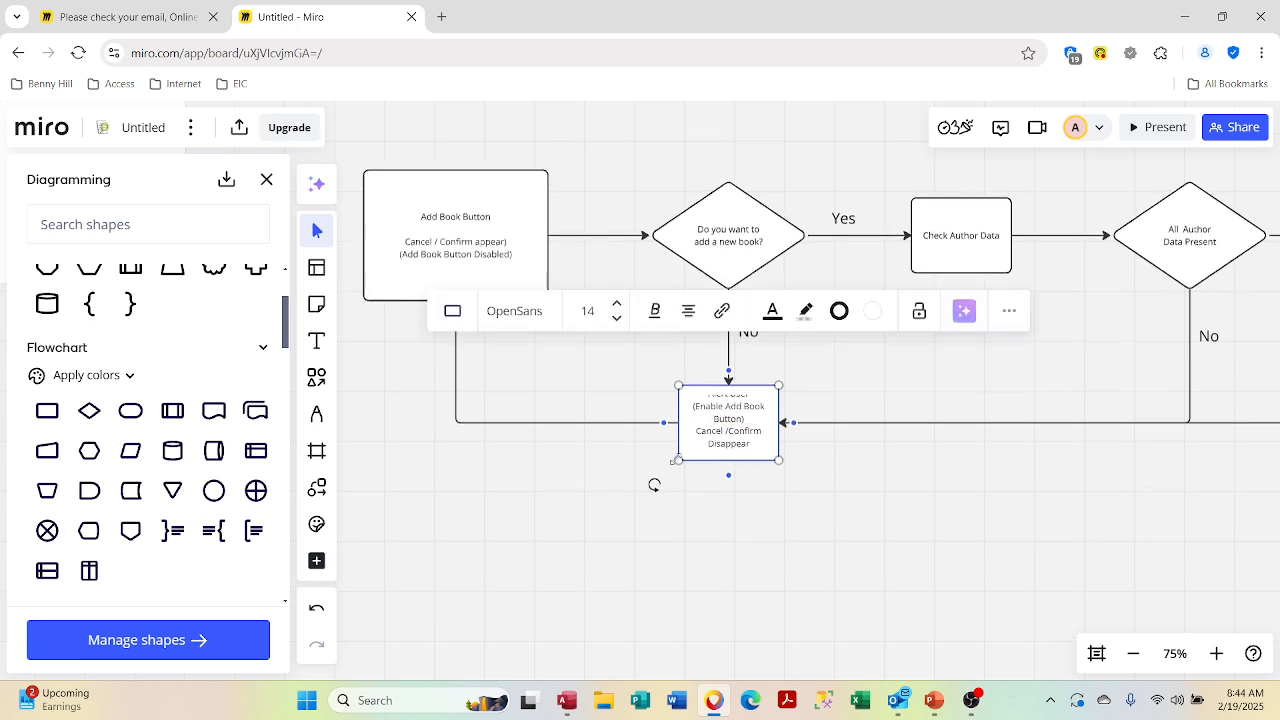
Step: Enlarge the copied Alert User box to fit its text and centre it beneath the decision diamond
left_click_drag(672, 461, 656, 502)
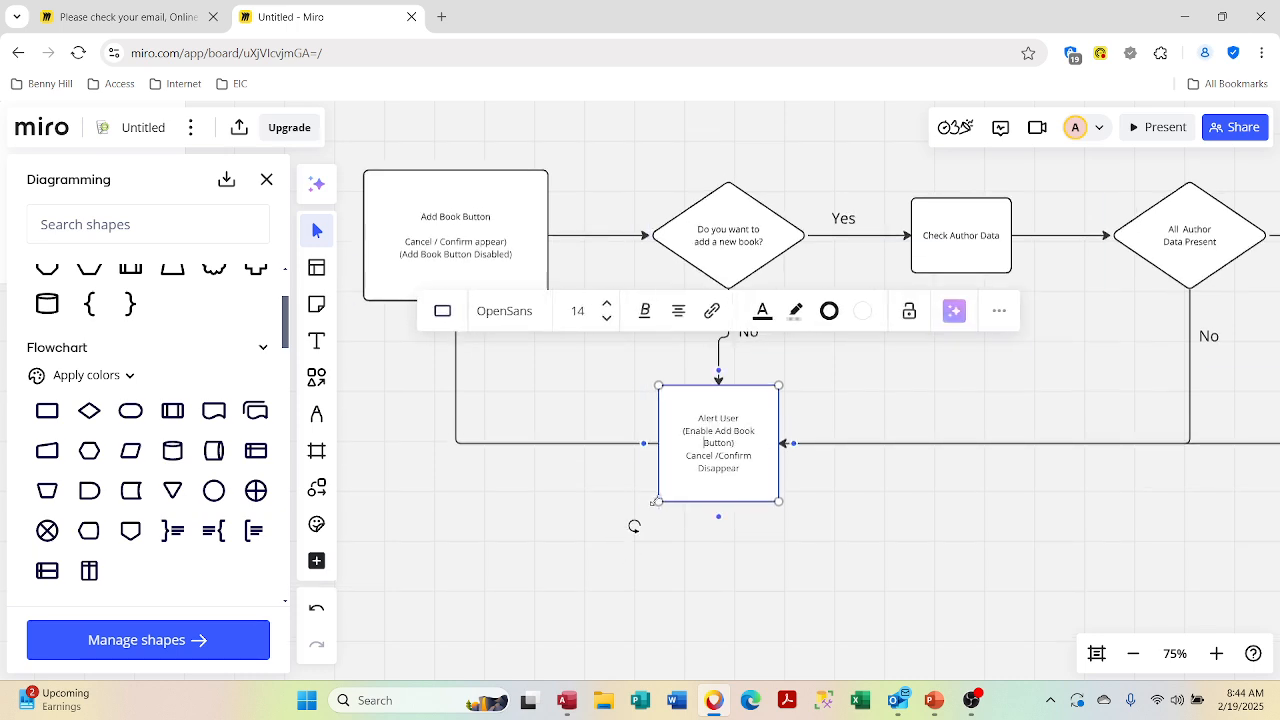
left_click(832, 514)
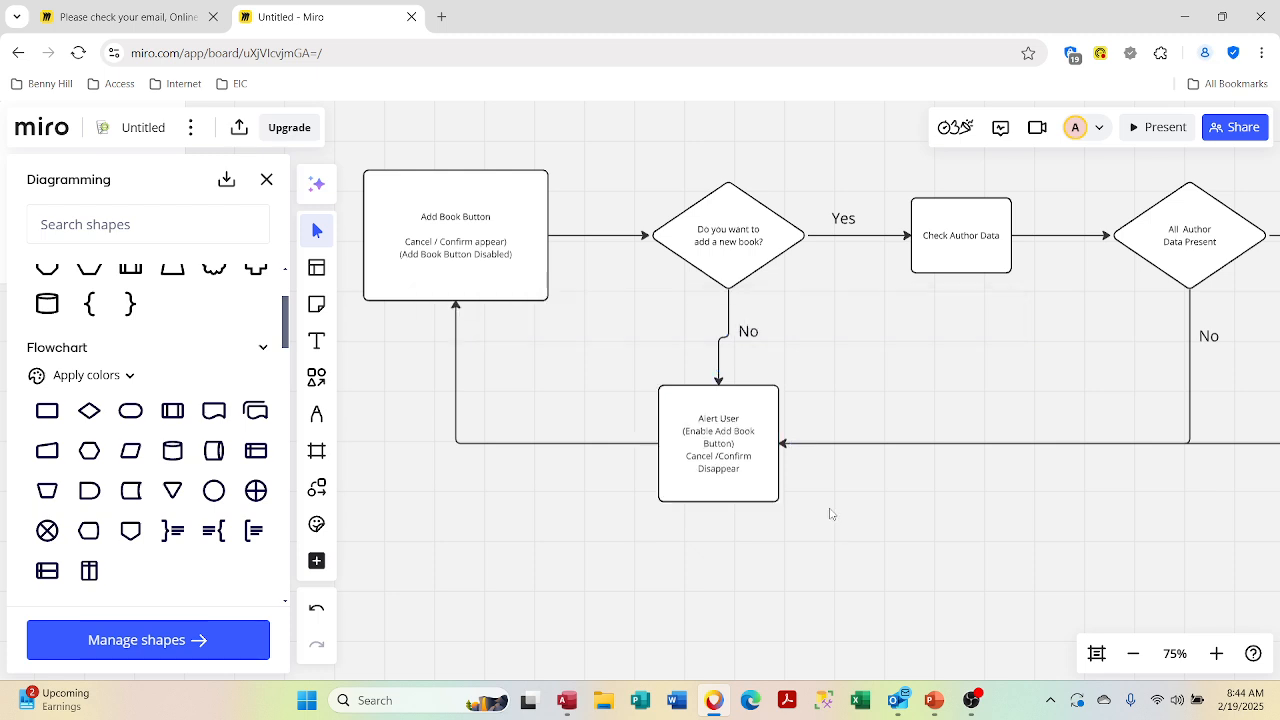
left_click(762, 440)
left_click_drag(762, 440, 771, 443)
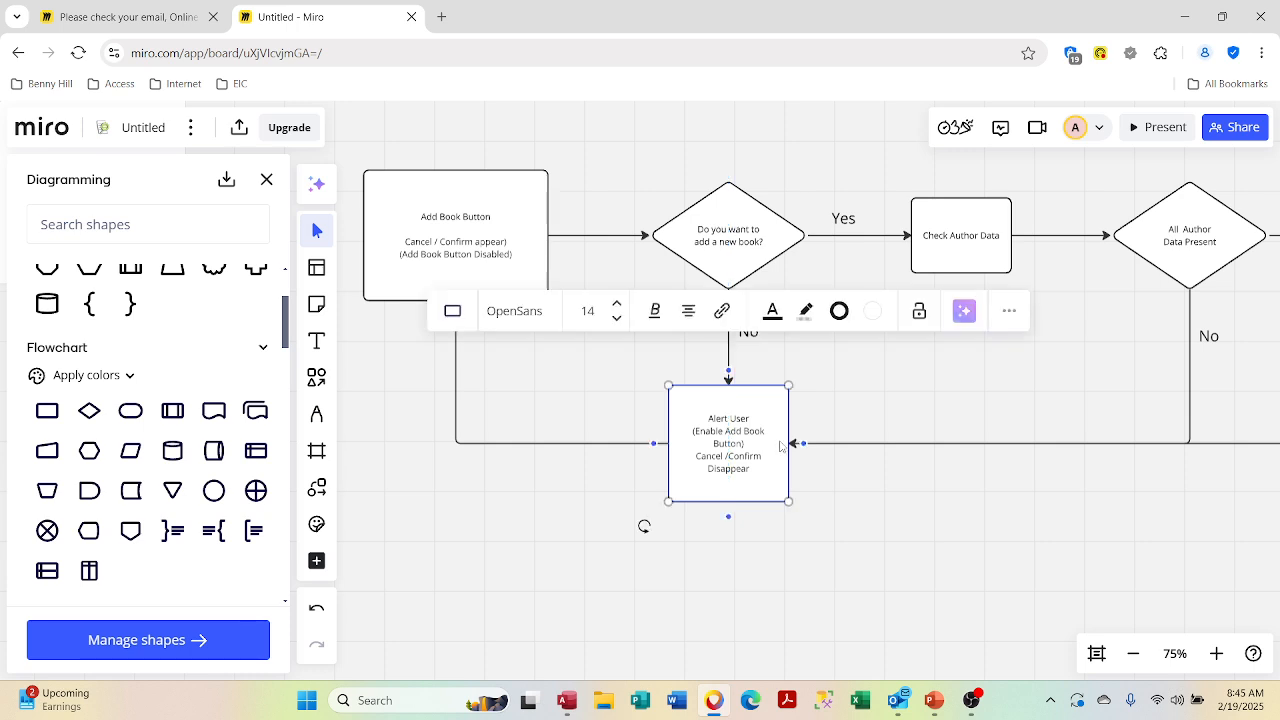
left_click(848, 491)
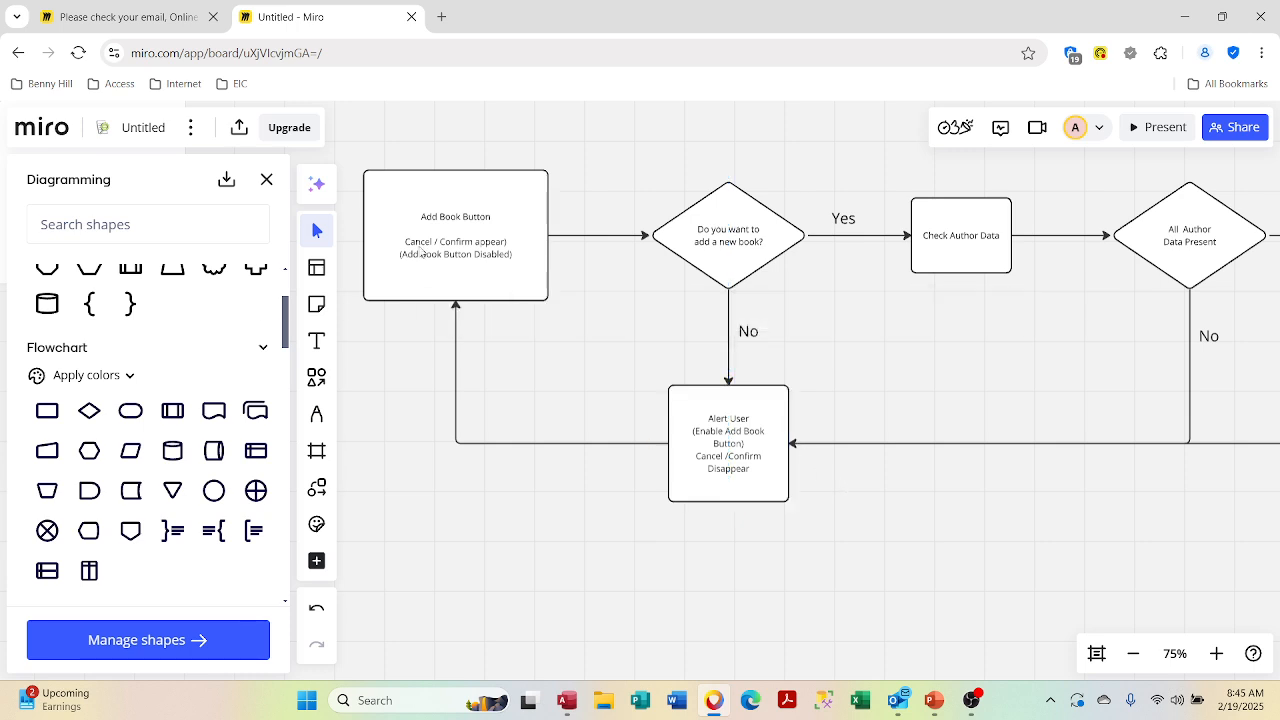
Step: Make the "Add Book Button" heading in the first box of the copied chart bold
left_click(490, 221)
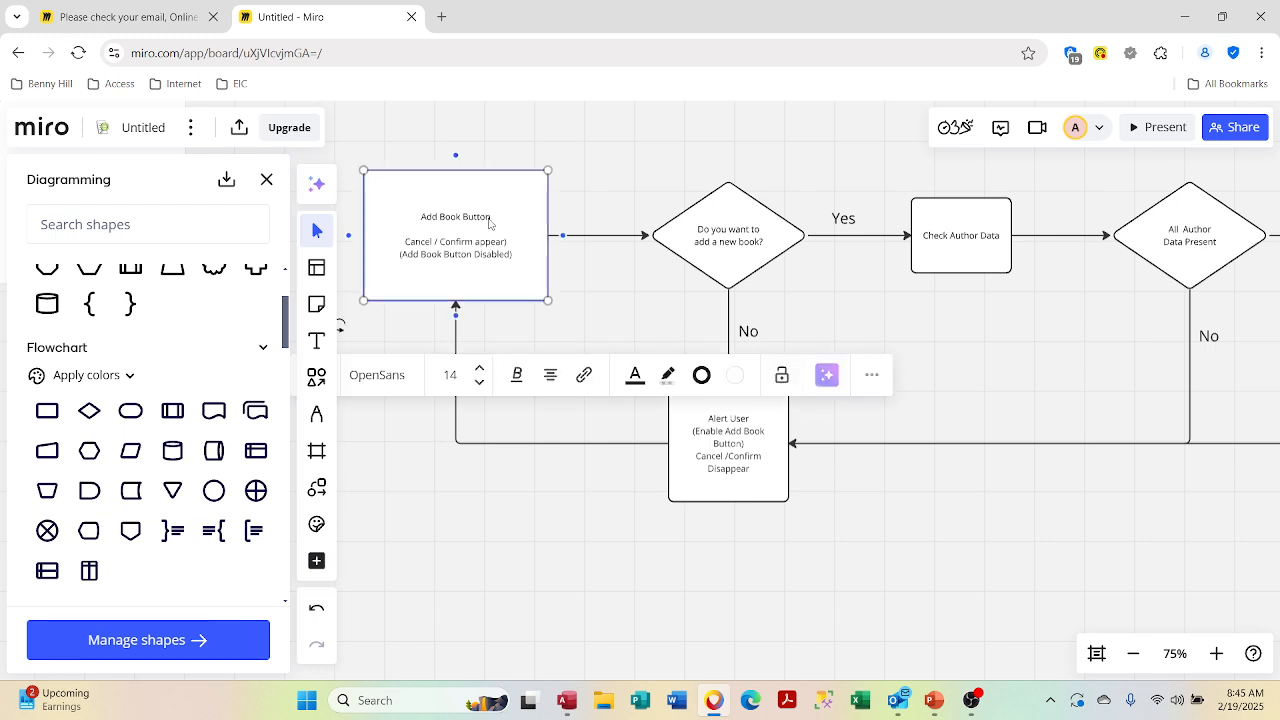
left_click_drag(490, 221, 416, 217)
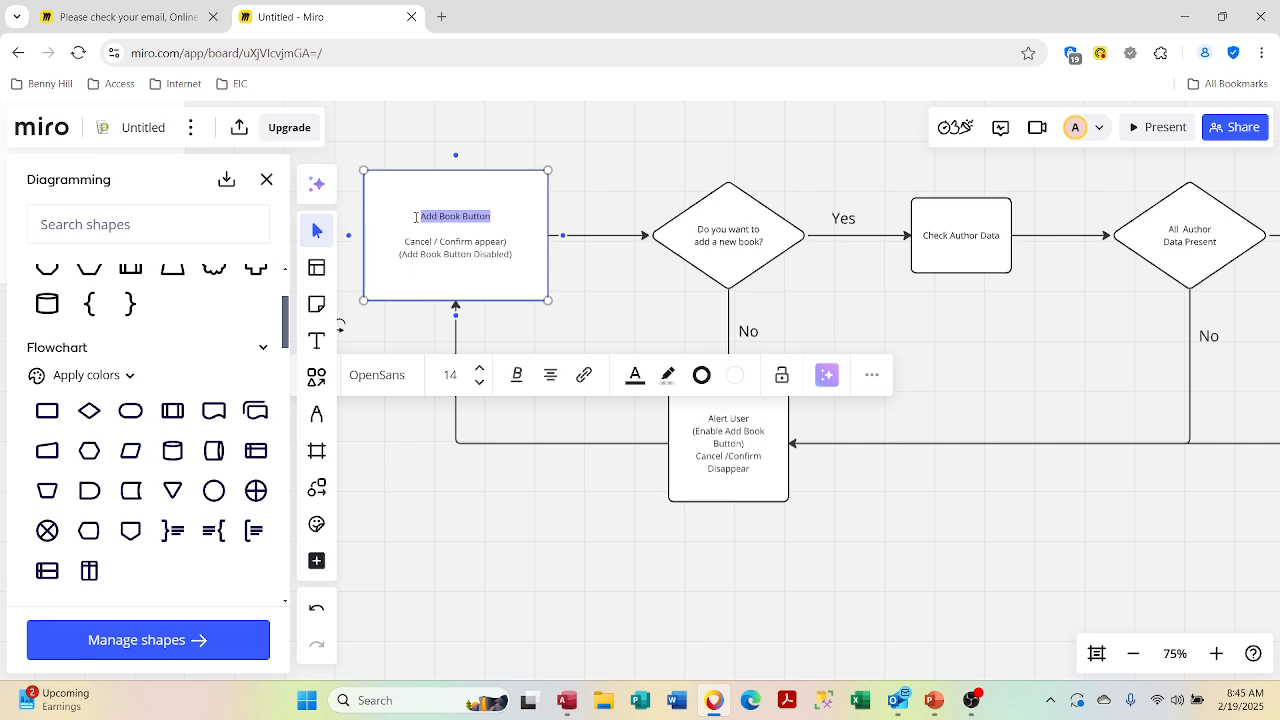
key("ctrl+b")
left_click(785, 515)
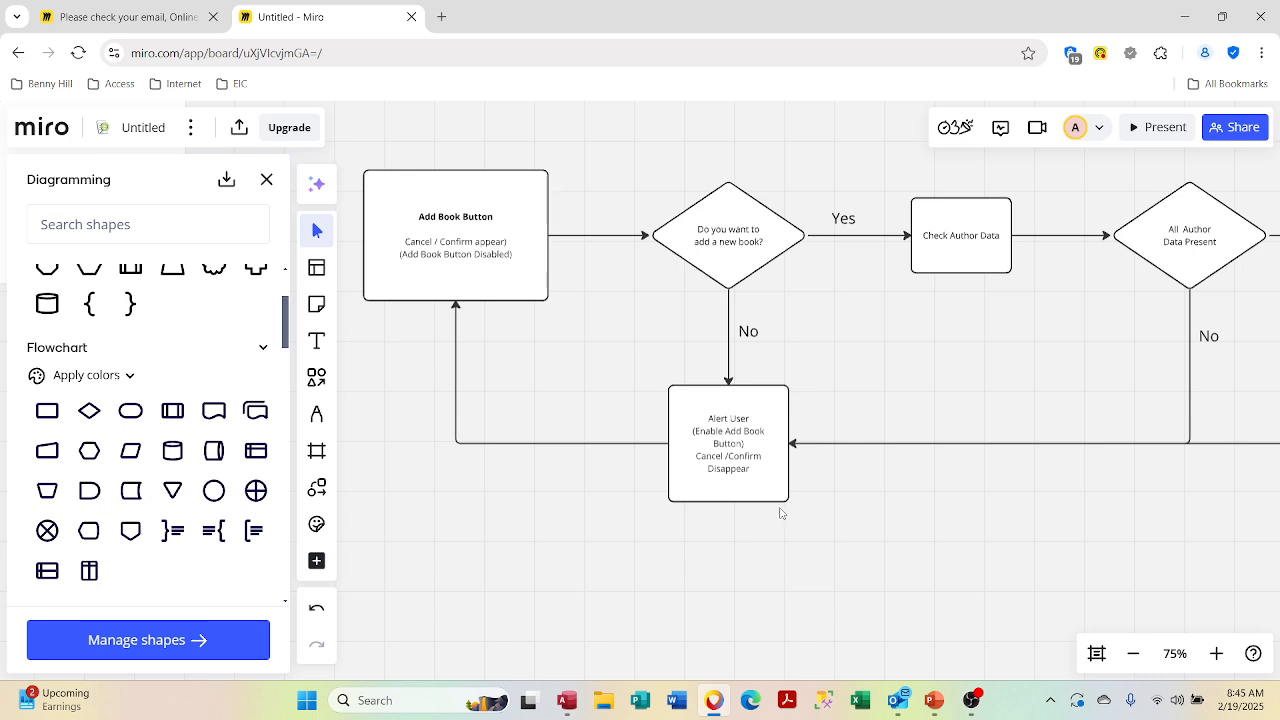
Step: Widen the copied Alert User box on both sides so "(Enable Add Book Button)" fits on one line
left_click(755, 425)
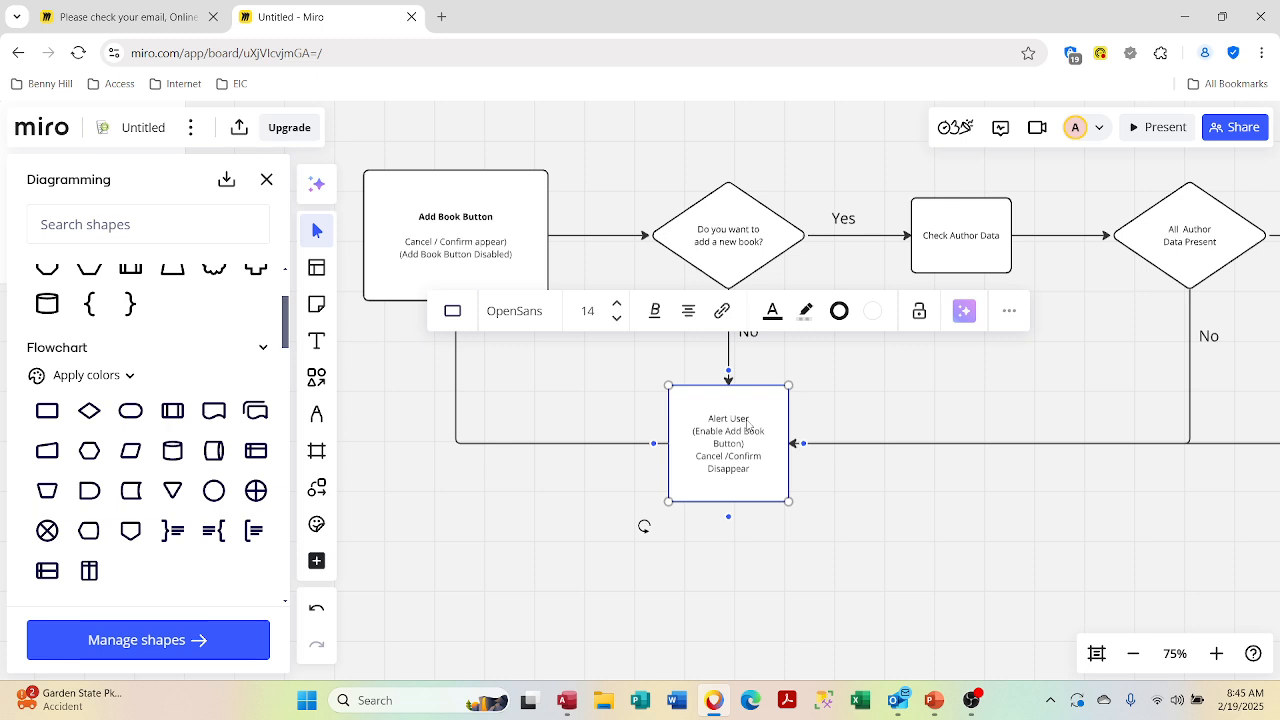
left_click(760, 422)
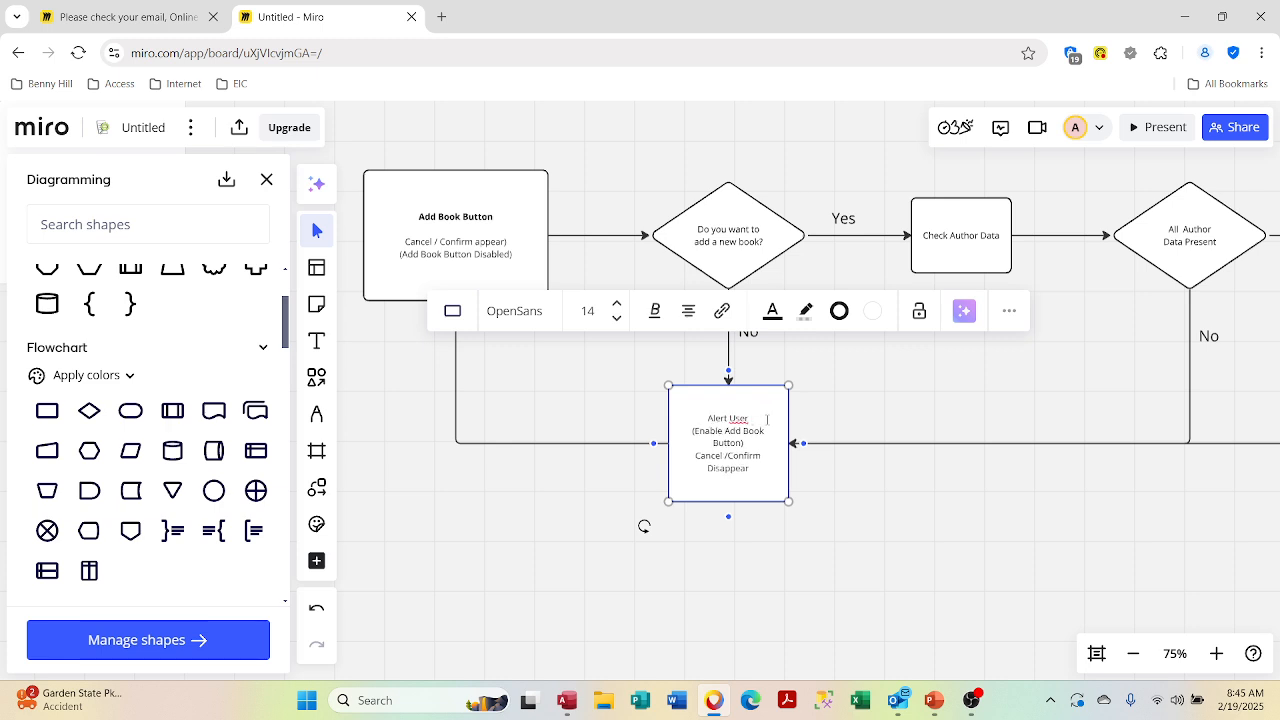
left_click(817, 497)
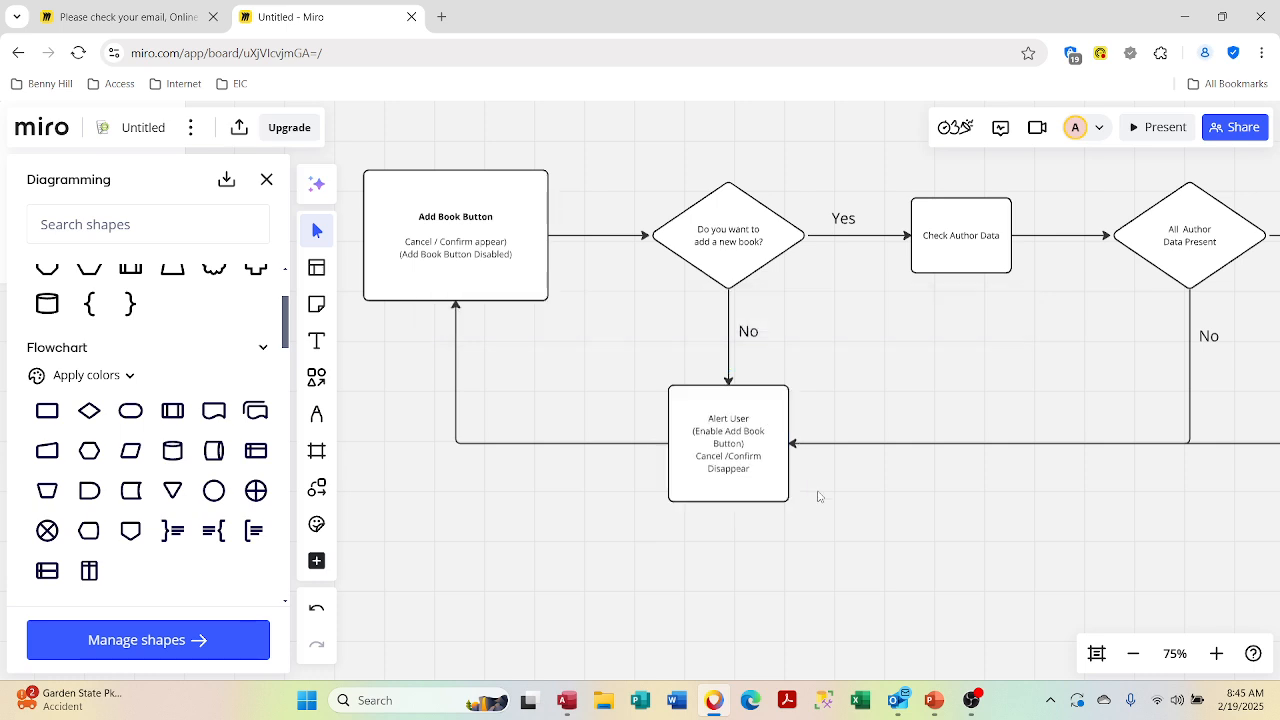
left_click(740, 440)
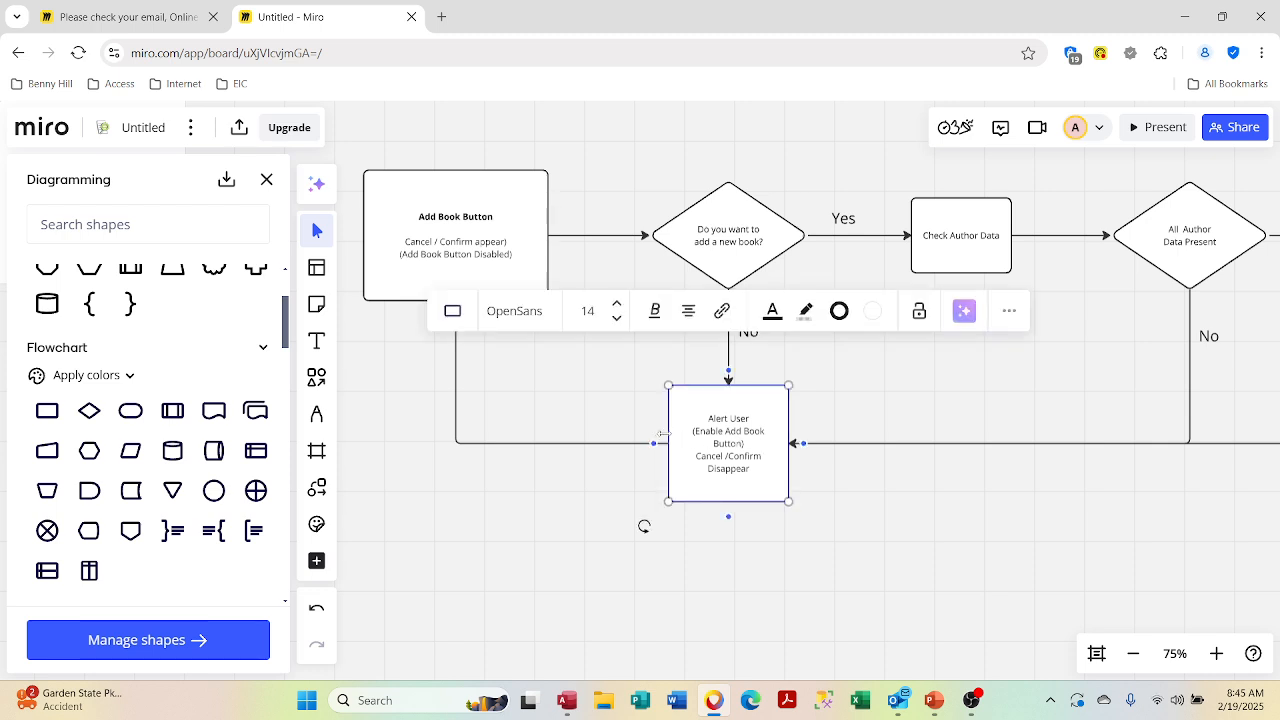
mouse_move(660, 447)
mouse_move(668, 443)
left_mouse_down()
mouse_move(644, 442)
mouse_move(693, 441)
left_mouse_up()
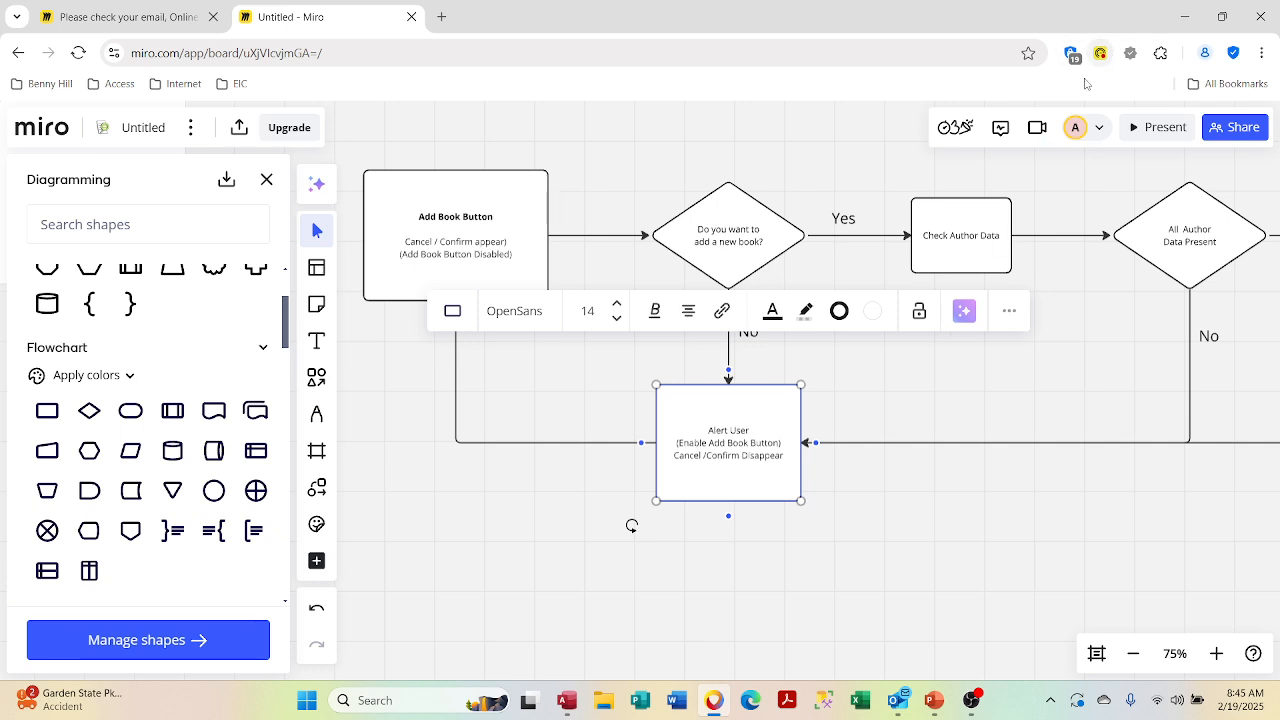
Step: Enlarge the copied Check Author Data box and nudge it up level with the neighbouring diamonds
left_click(958, 222)
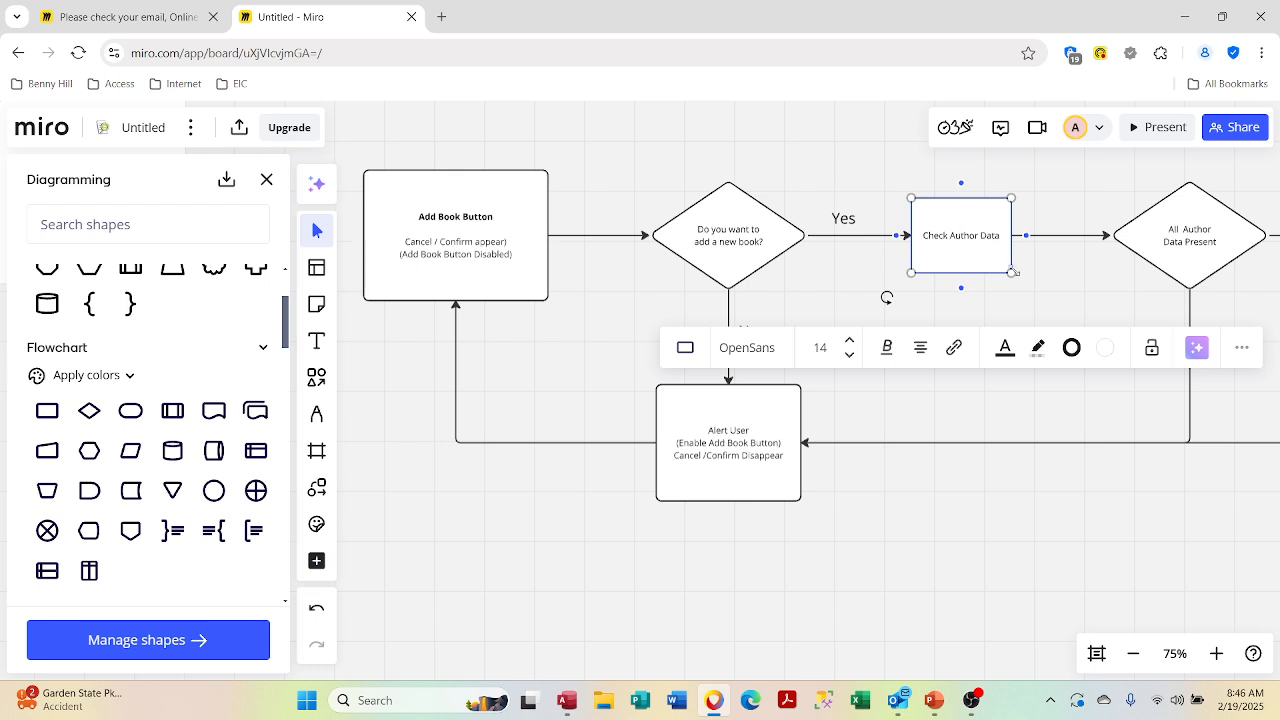
left_click_drag(1012, 272, 1032, 290)
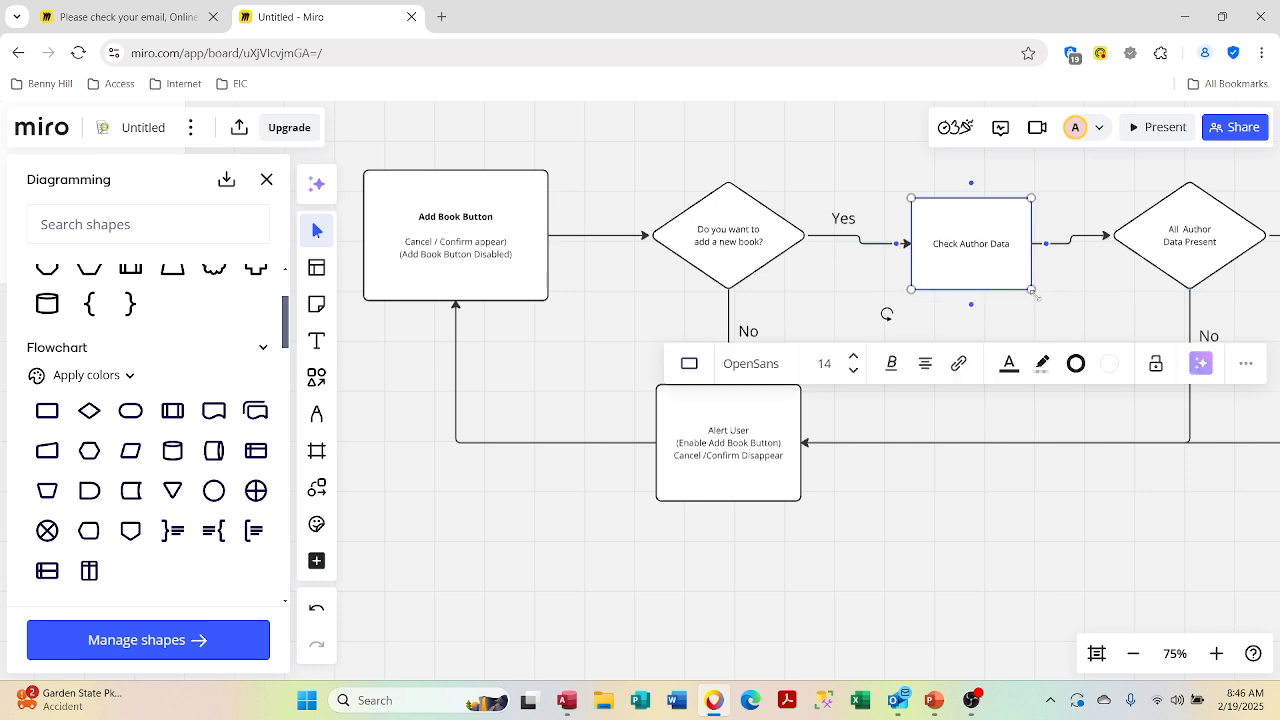
key("Up")
key("Up")
key("Up")
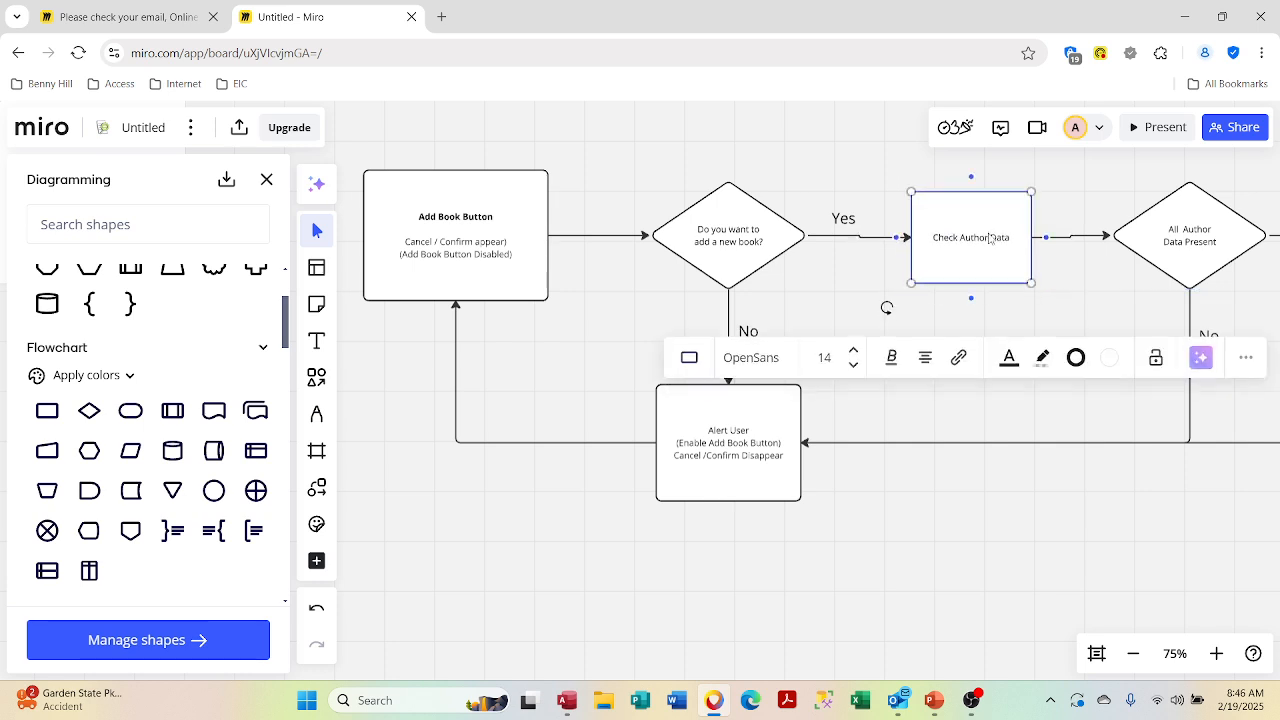
double_click(989, 237)
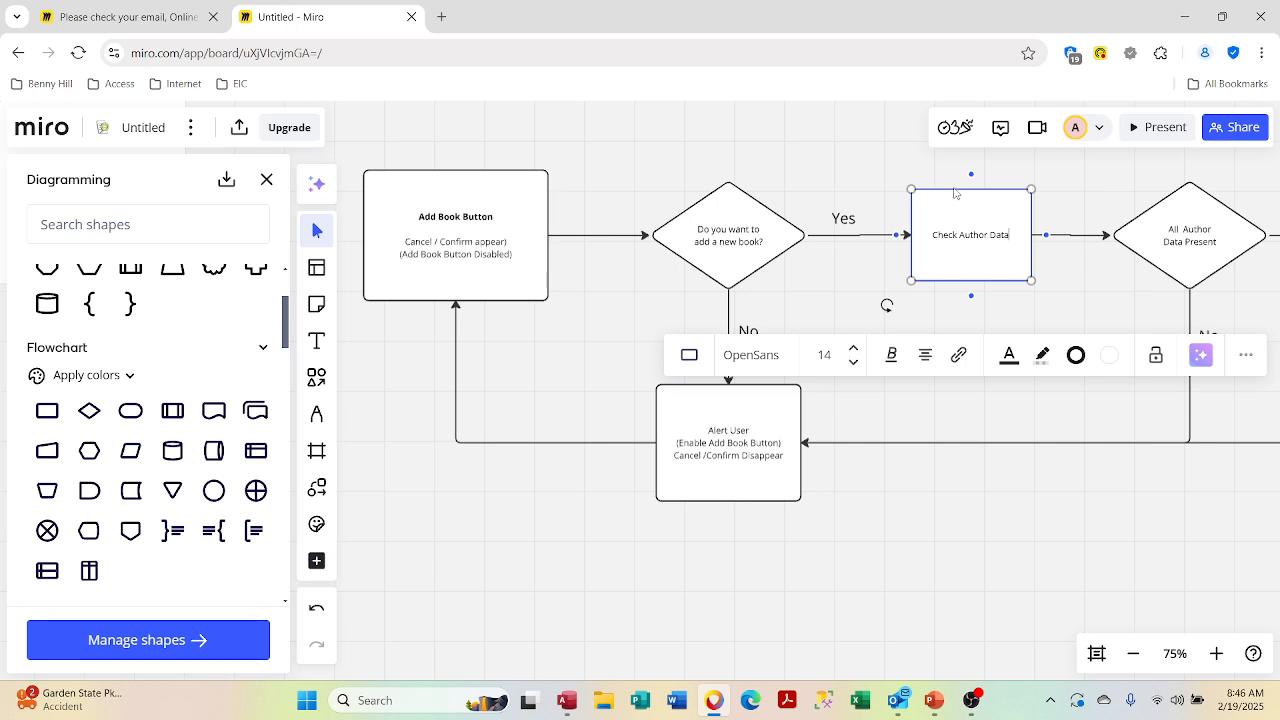
left_click(960, 209)
left_click(880, 165)
left_click(949, 230)
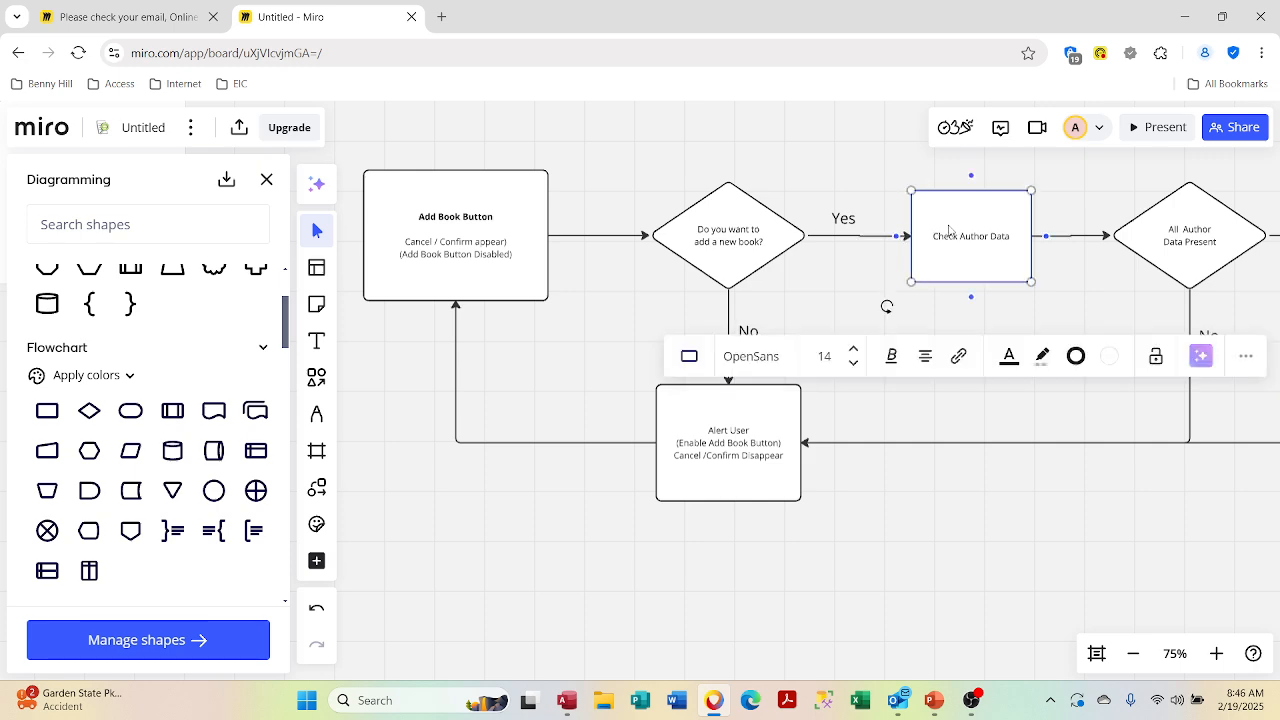
key("Escape")
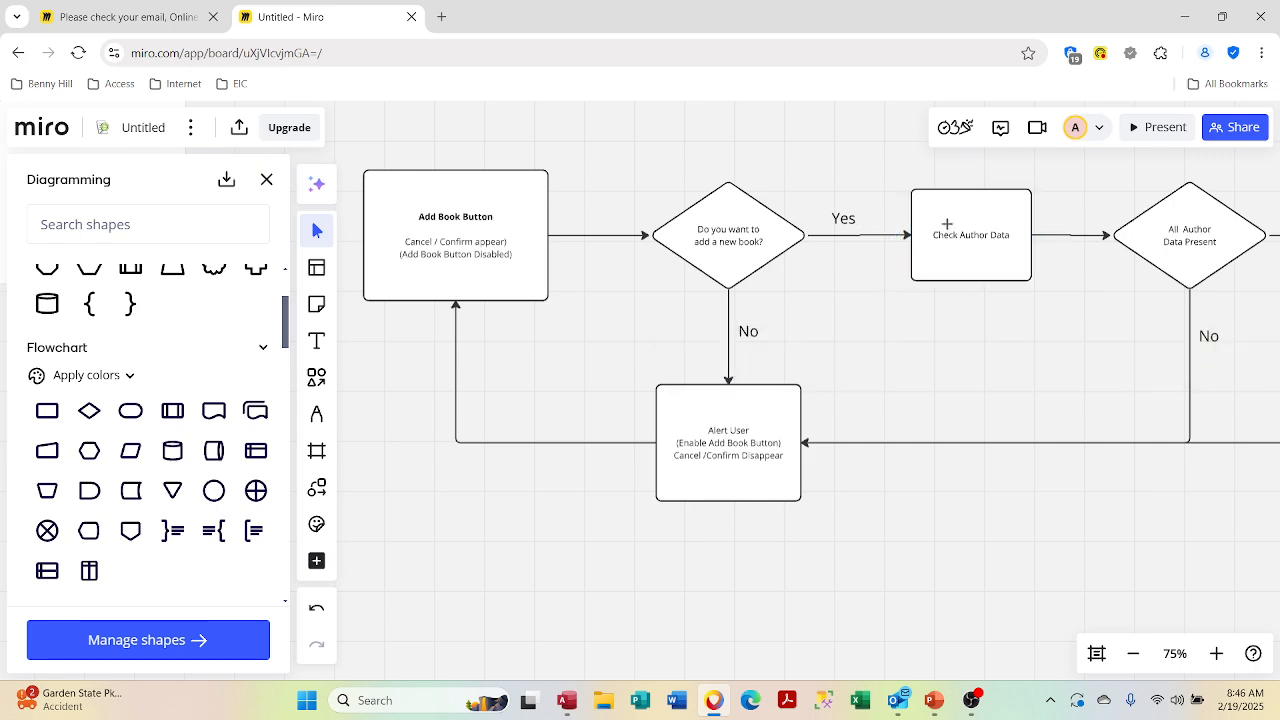
Step: Nudge the copied Check Author Data box slightly up to straighten its connecting arrows
scroll(949, 230, "up", 5)
scroll(949, 230, "left", 1)
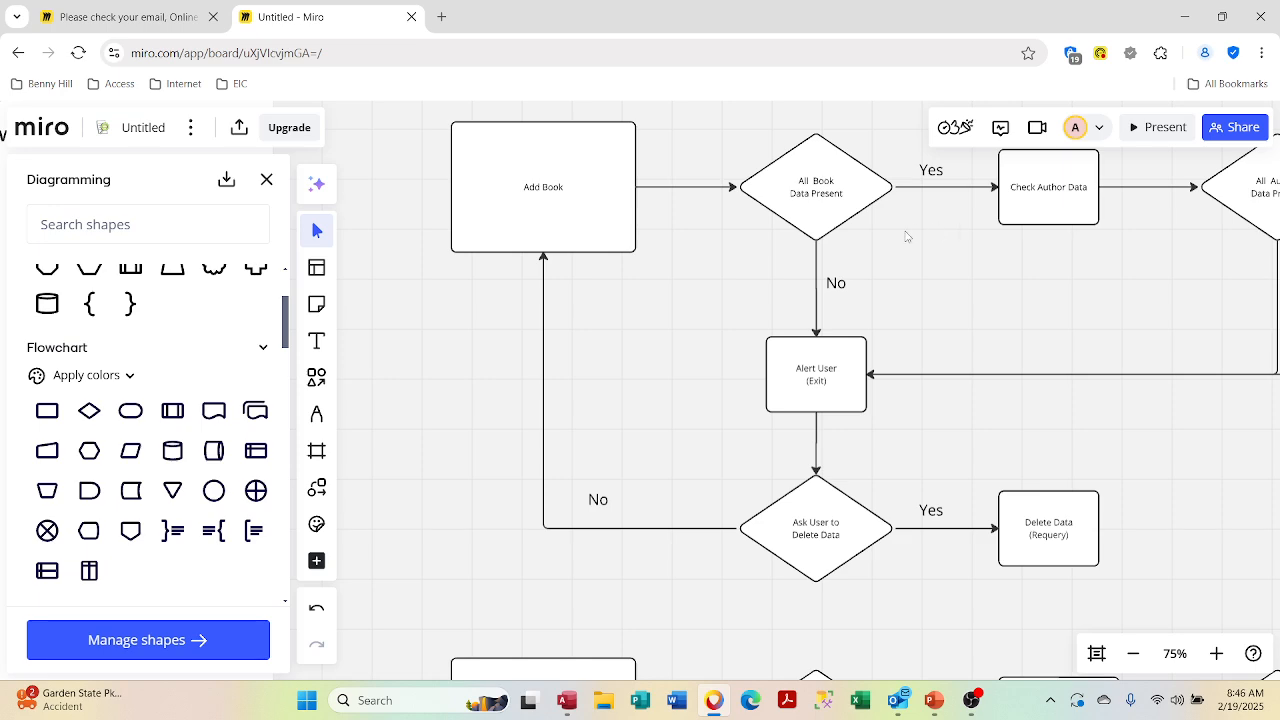
scroll(909, 239, "down", 5)
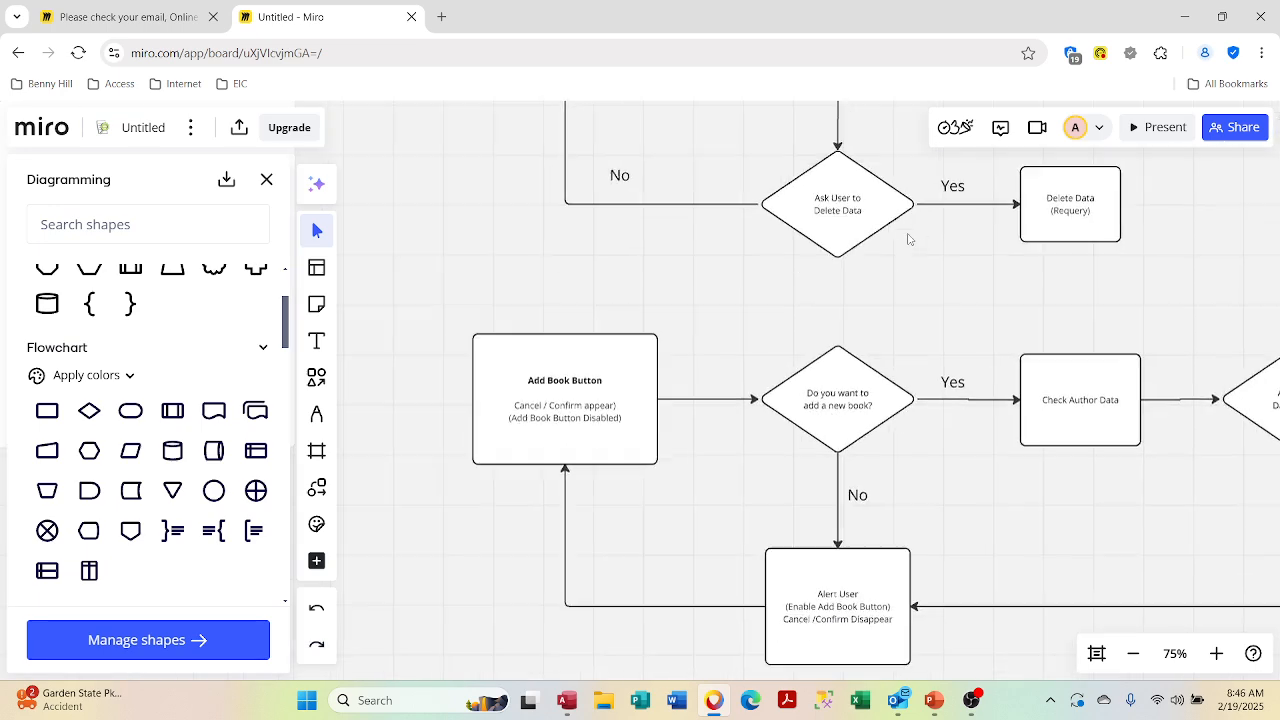
scroll(909, 239, "right", 2)
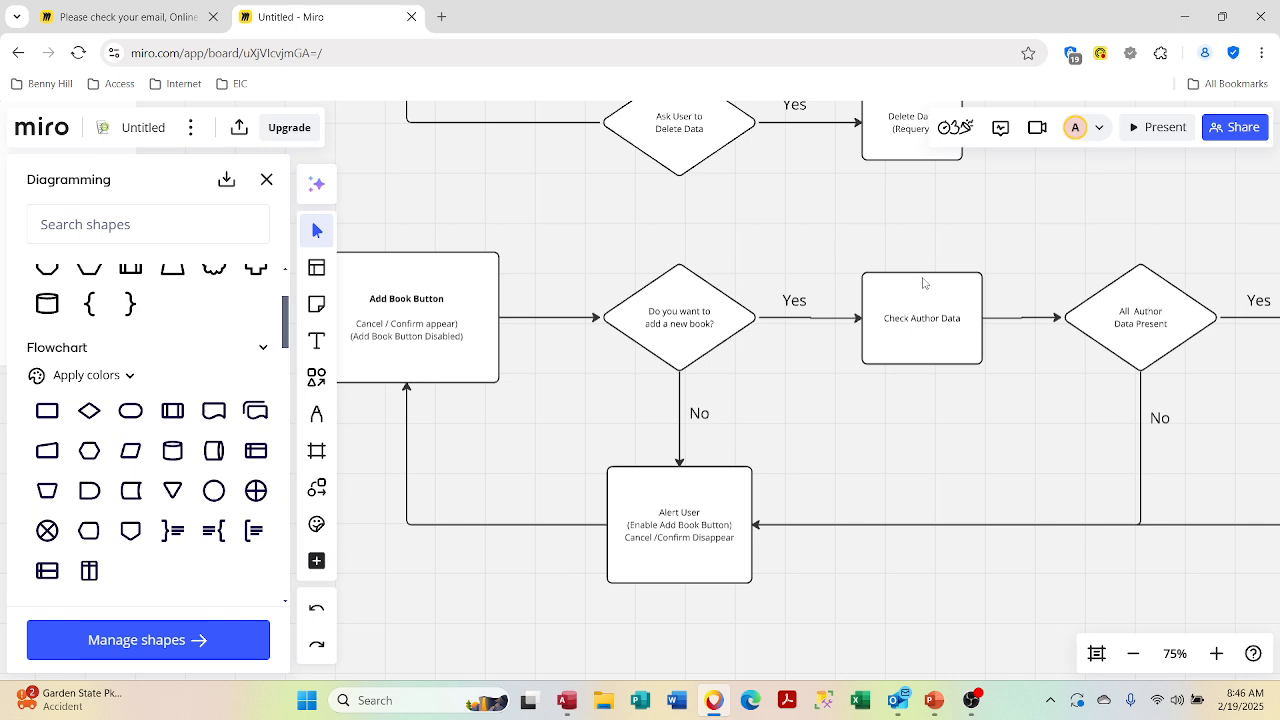
left_click(923, 288)
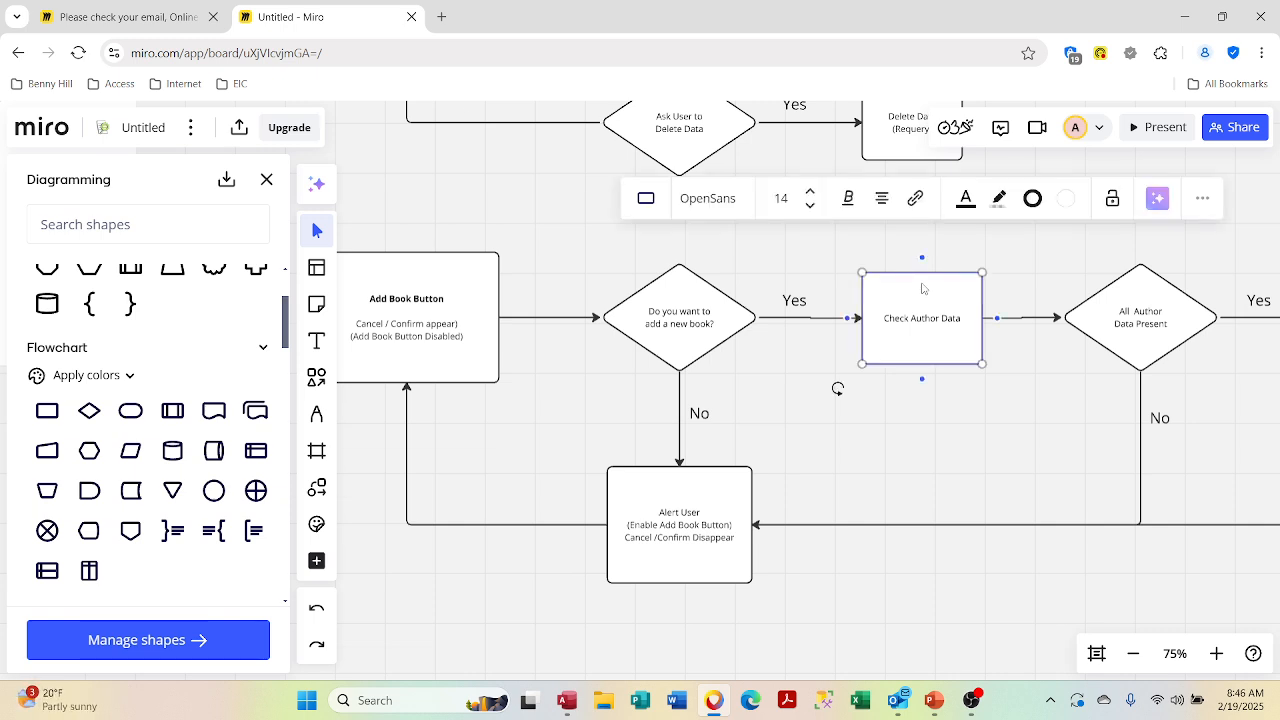
scroll(923, 288, "up", 1)
left_click(879, 348)
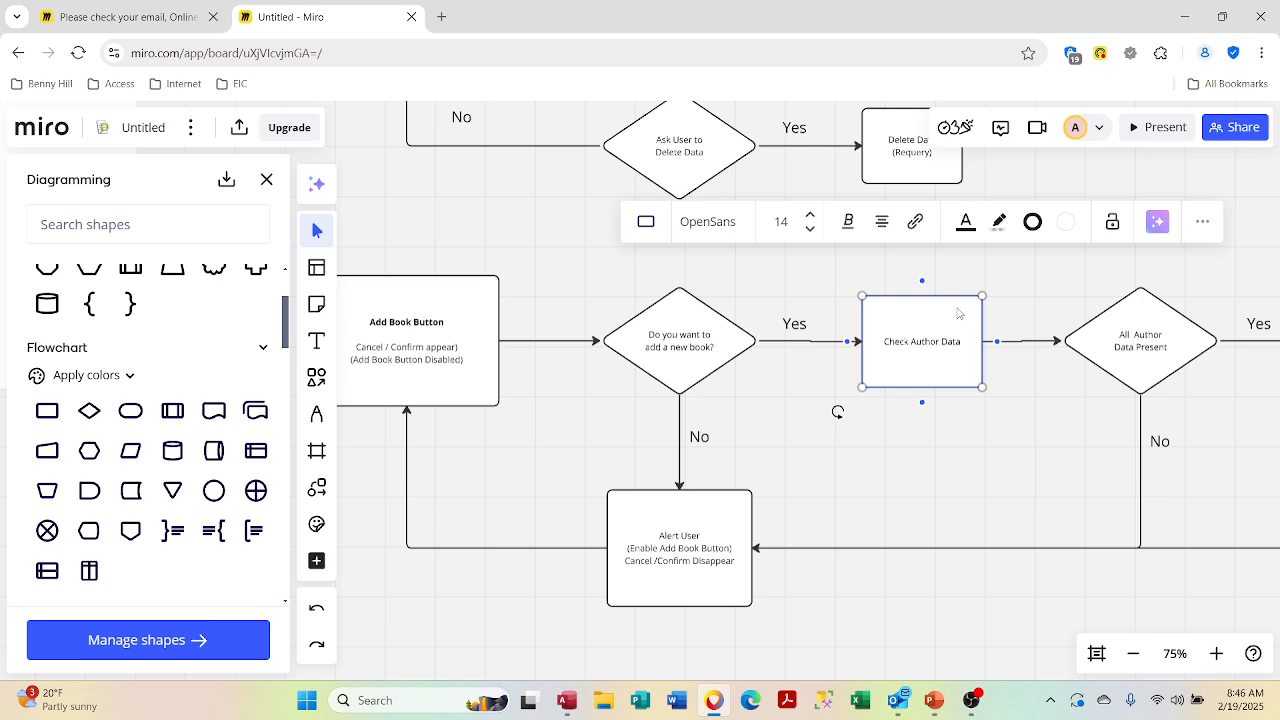
key("Up")
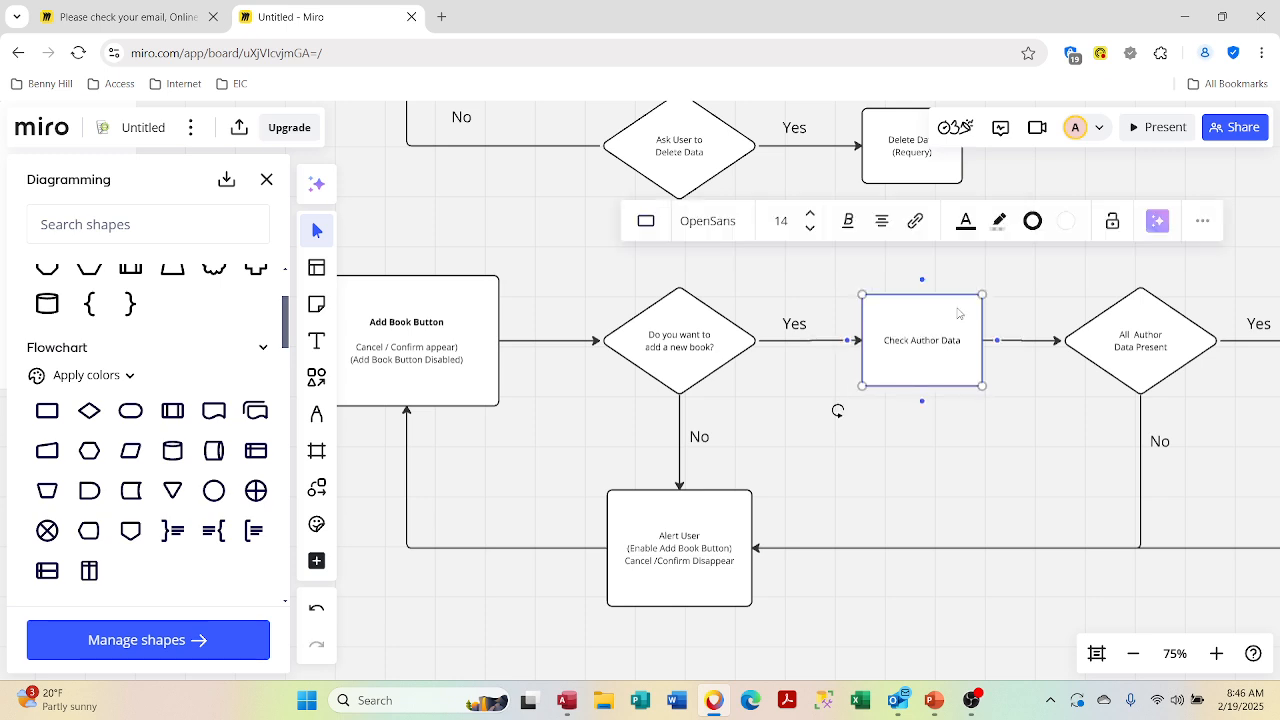
Step: Enlarge the copied Check Author Data box a little more and realign it with the incoming and outgoing arrows
double_click(958, 314)
left_click_drag(981, 383, 988, 389)
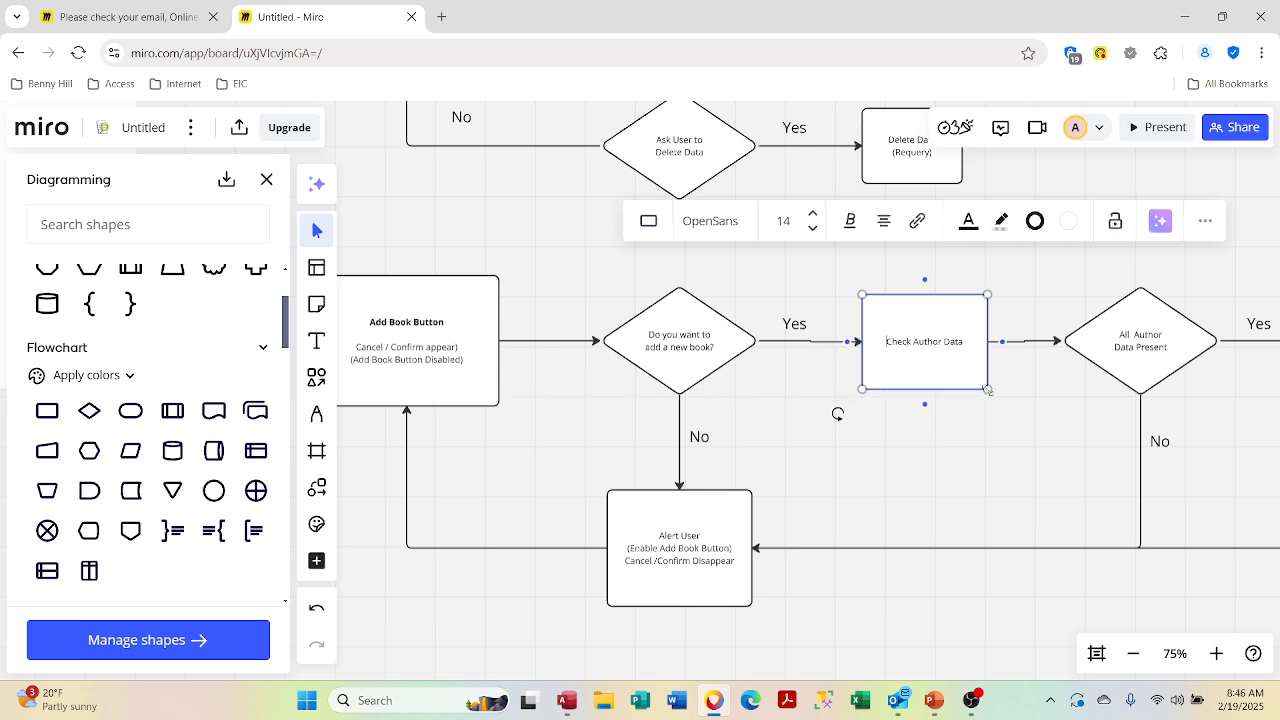
left_click_drag(927, 335, 927, 334)
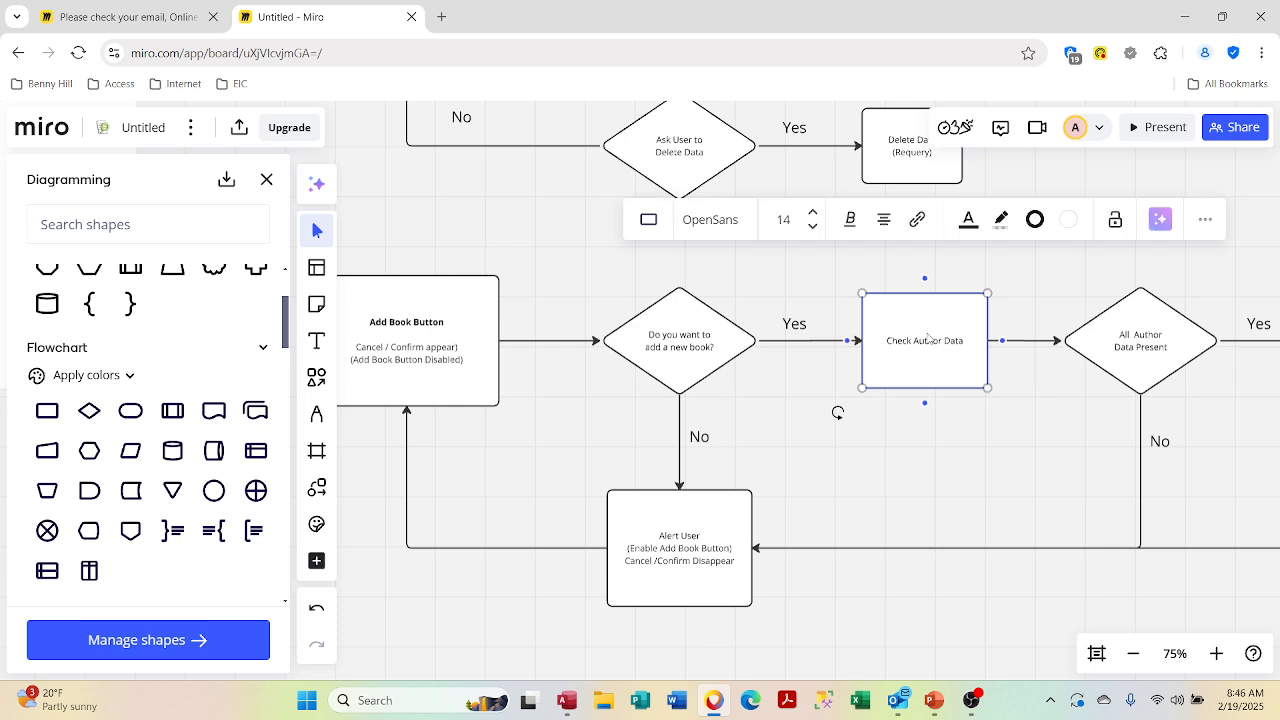
Step: Replace the text of the copied Check Author Data box with "Book and Author Data Appended"
left_click(965, 353)
left_click(960, 347)
left_click(960, 342)
left_click_drag(967, 343, 878, 353)
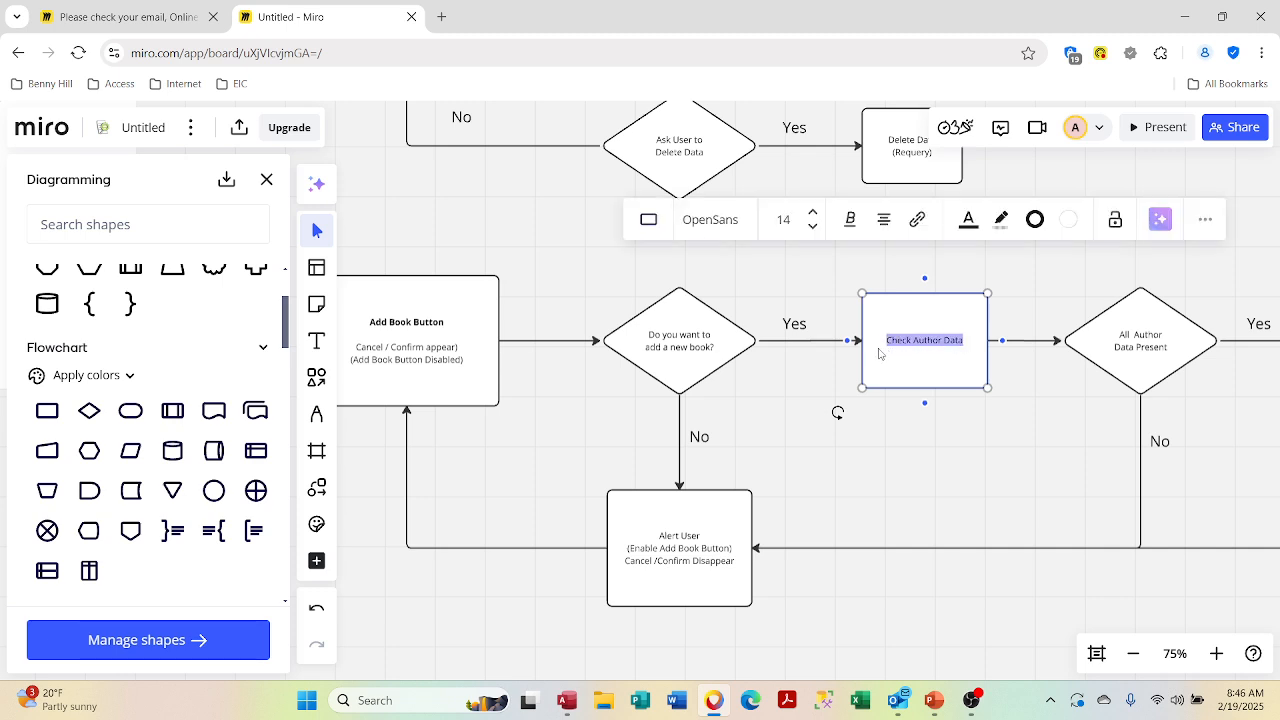
type("Bo")
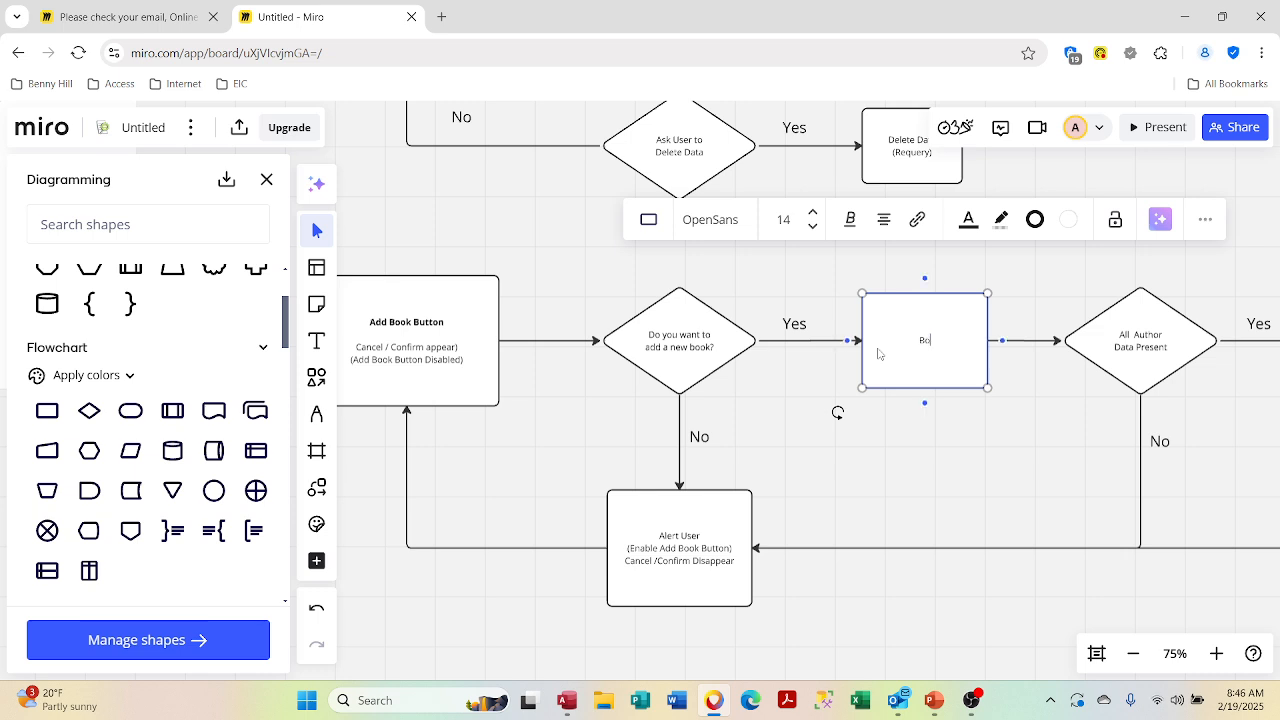
type("ok and Authior")
key("BackSpace")
key("BackSpace")
key("BackSpace")
type("or Data")
key("Left")
key("Return")
type("ded")
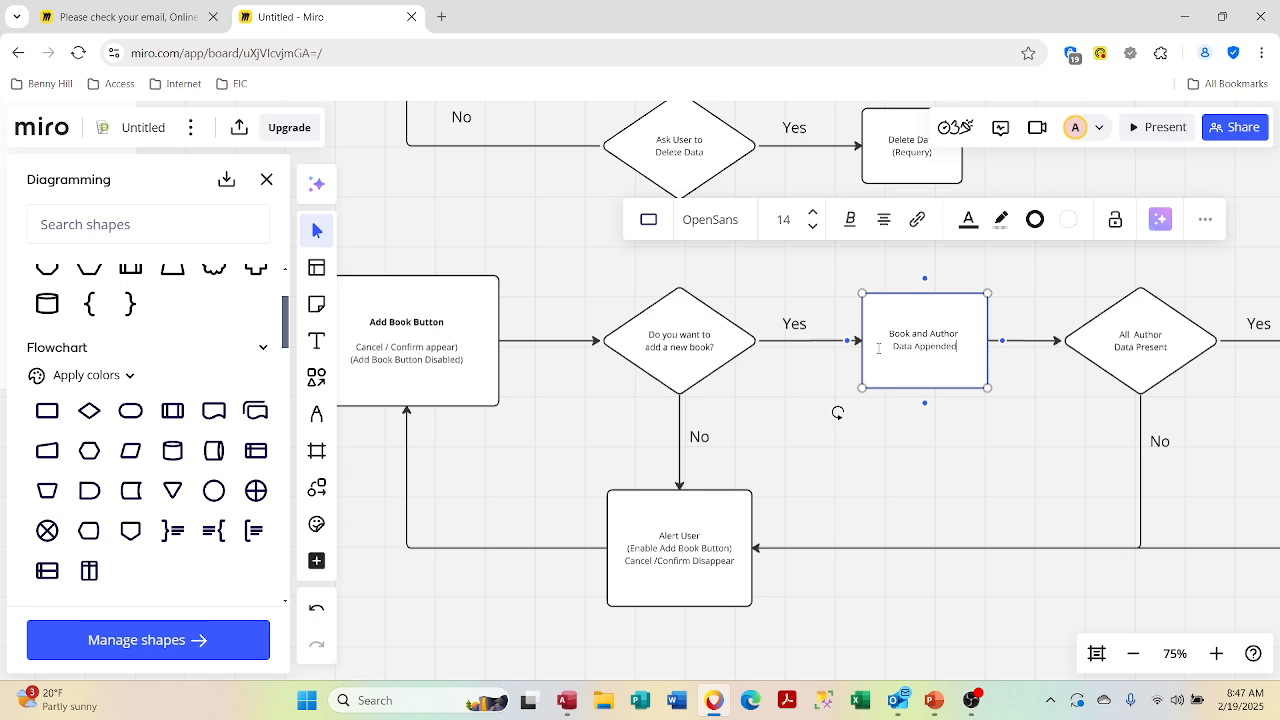
Step: Extend the text after "Book and Author Data Appended" with ", requeried to be visible"
type(" , requ")
key("BackSpace")
key("BackSpace")
key("BackSpace")
key("BackSpace")
key("BackSpace")
key("BackSpace")
key("BackSpace")
type(", Requeries")
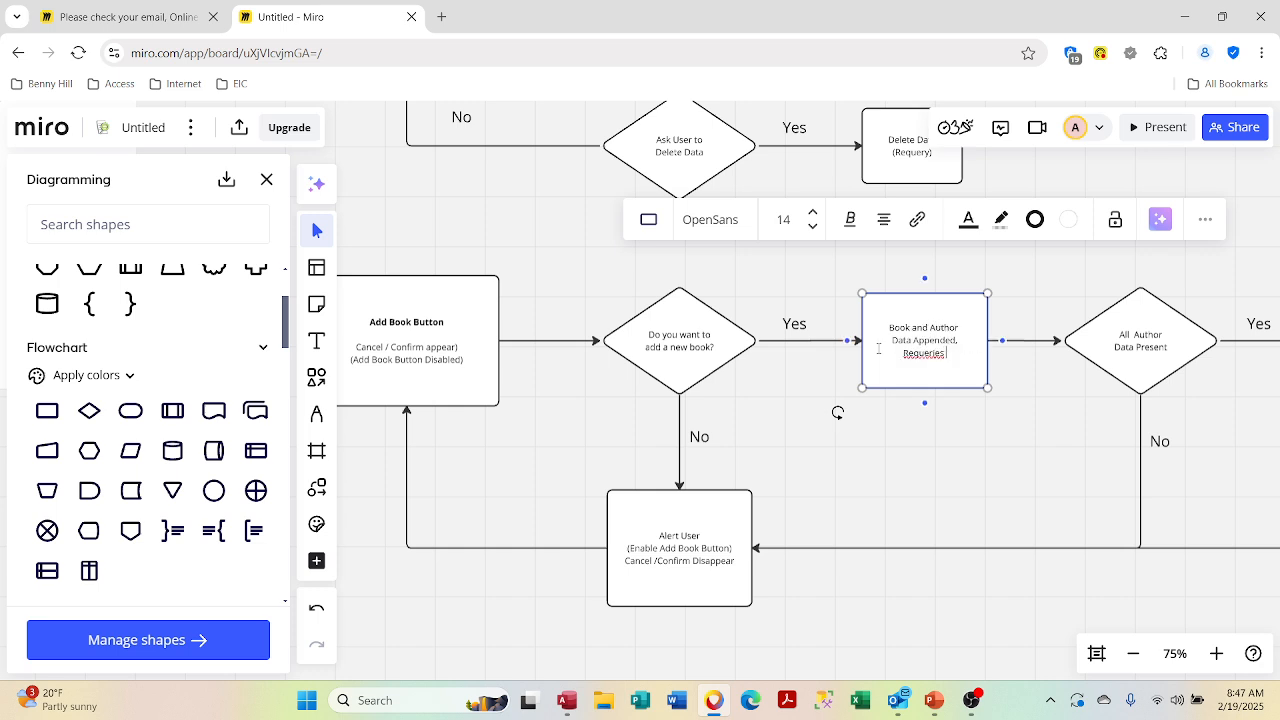
type(" to be c")
type("isis")
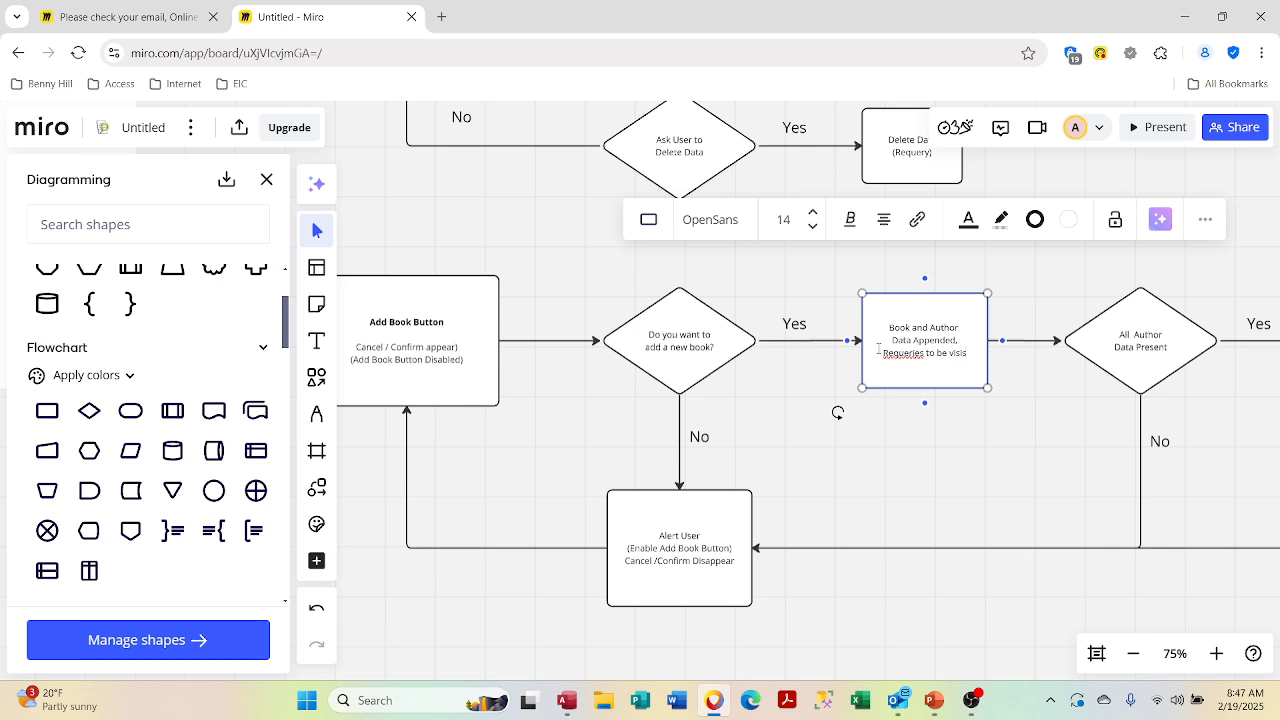
key("BackSpace")
type("ble")
key("Delete")
type("d")
left_click(881, 368)
key("BackSpace")
type("r")
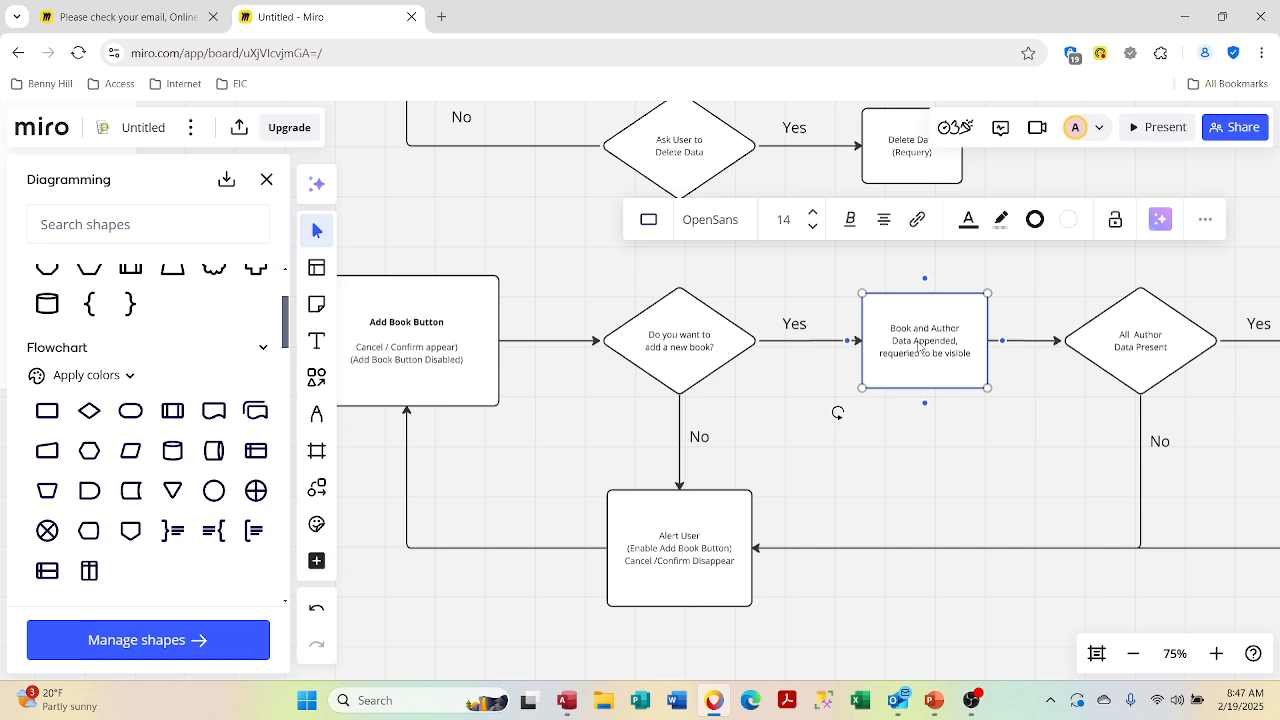
Step: Change "Appended" to lowercase "appended" in the "Book and Author Data" box
left_click(919, 345)
key("BackSpace")
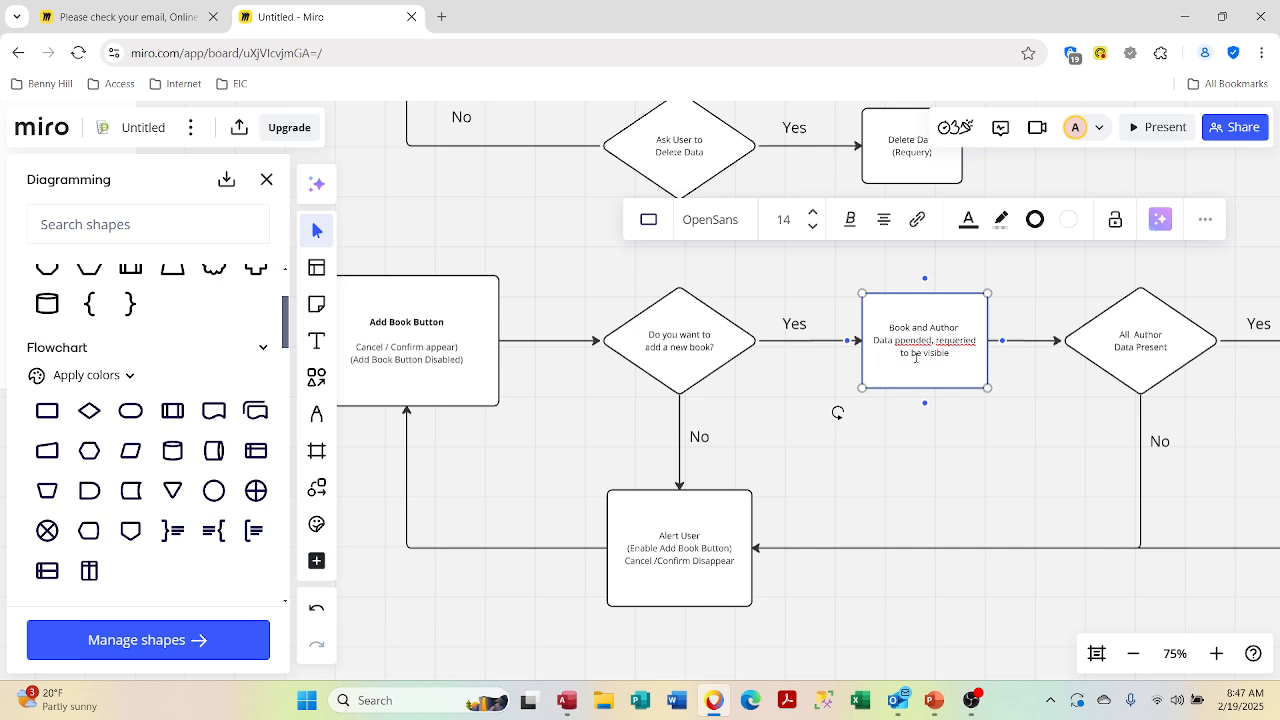
type("a")
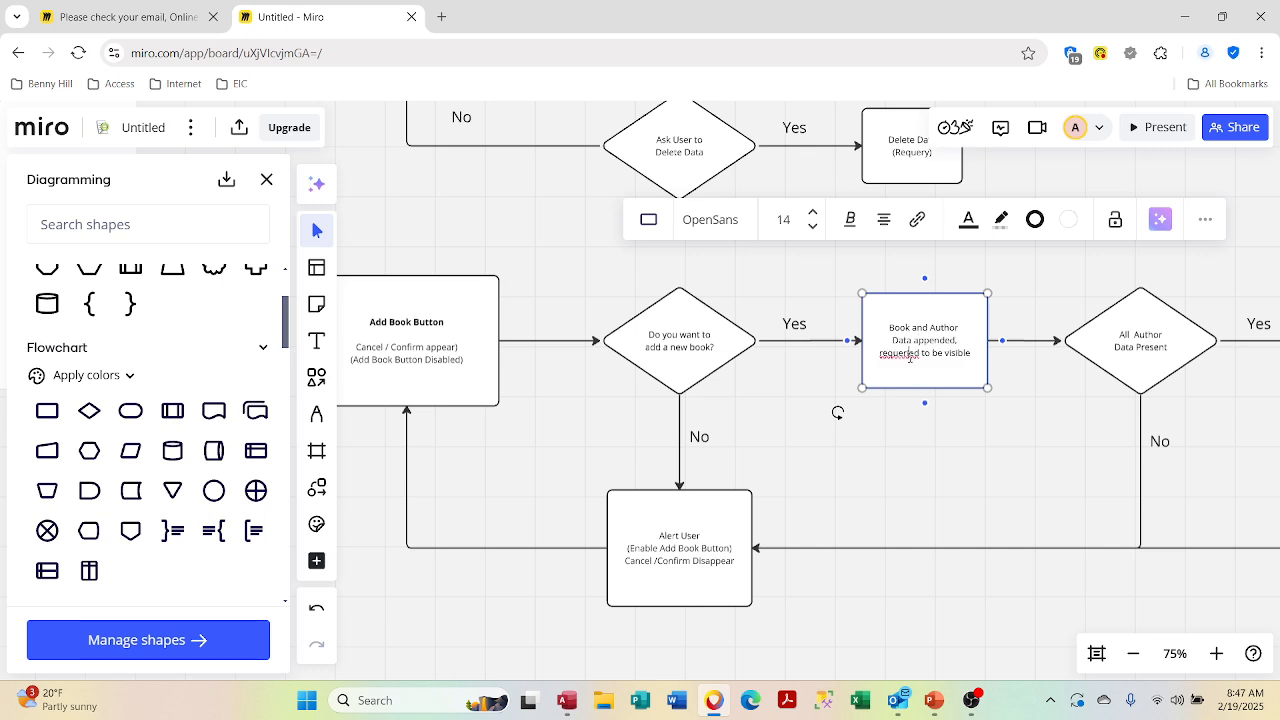
right_click(899, 353)
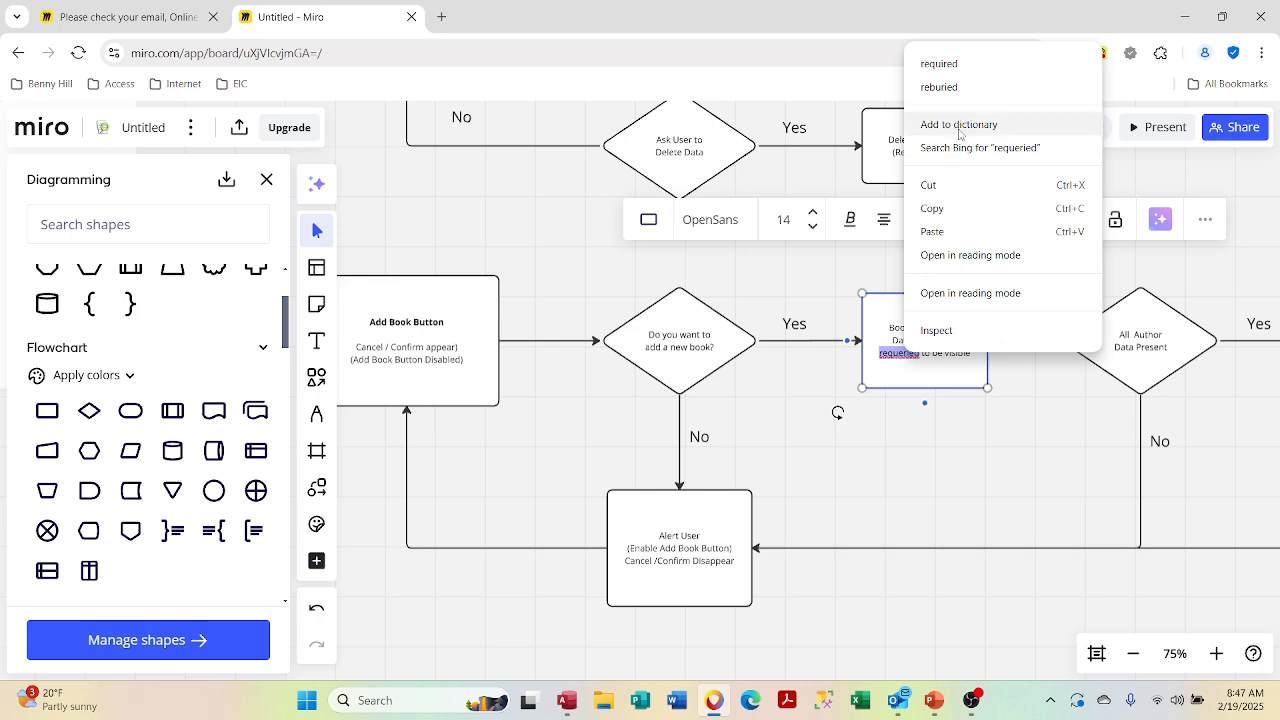
left_click(901, 366)
right_click(900, 353)
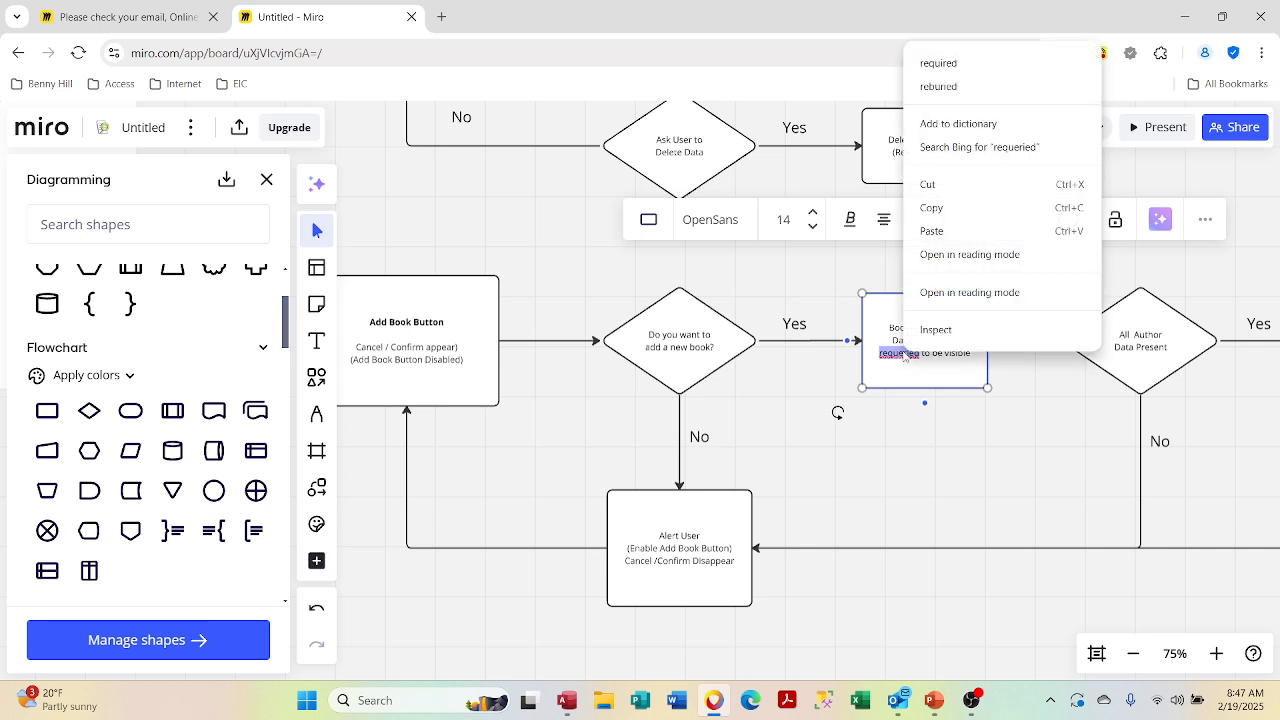
left_click(934, 379)
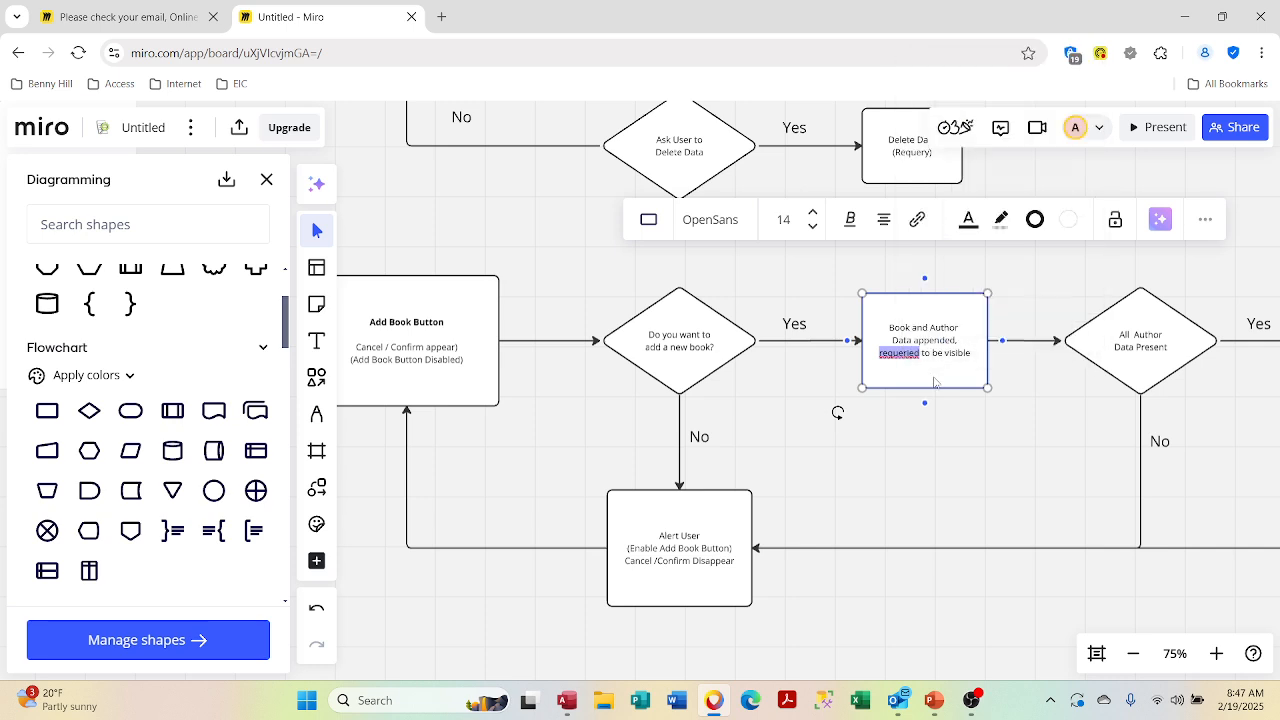
left_click(934, 379)
left_click(994, 487)
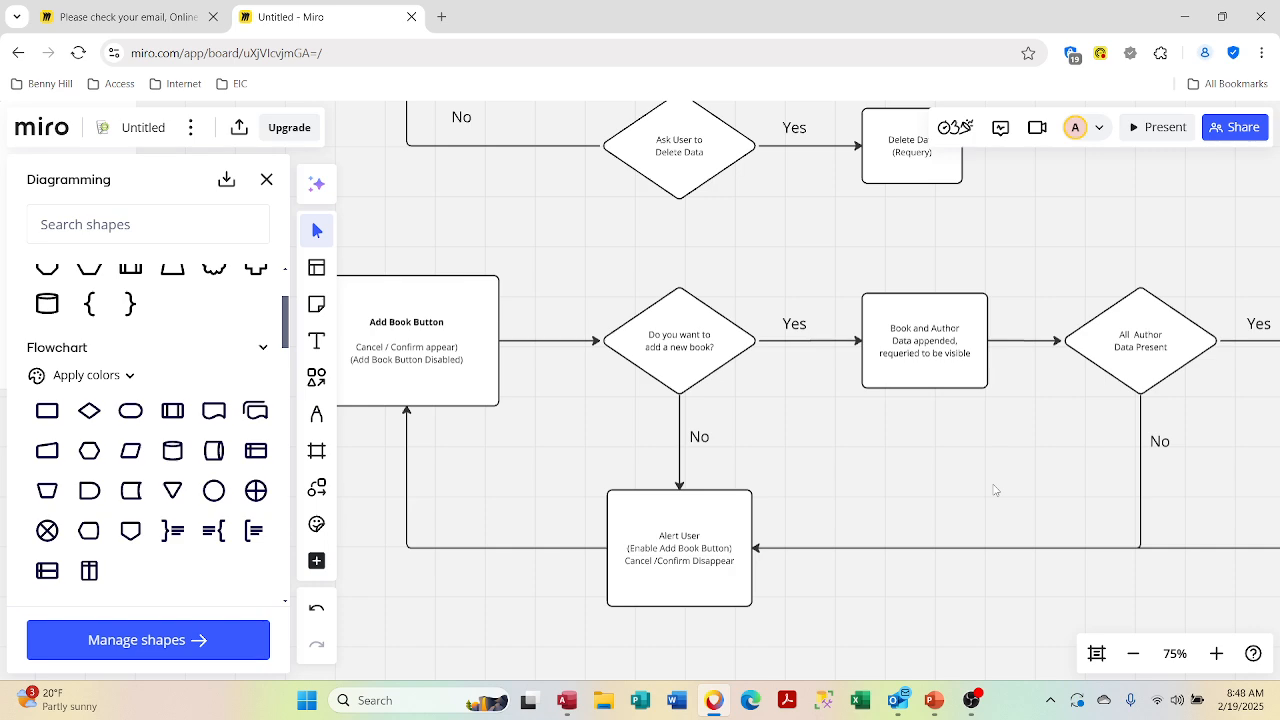
Step: Replace the text of the copied All Author Data Present diamond with "Edit/Add Data"
scroll(994, 490, "up", 10)
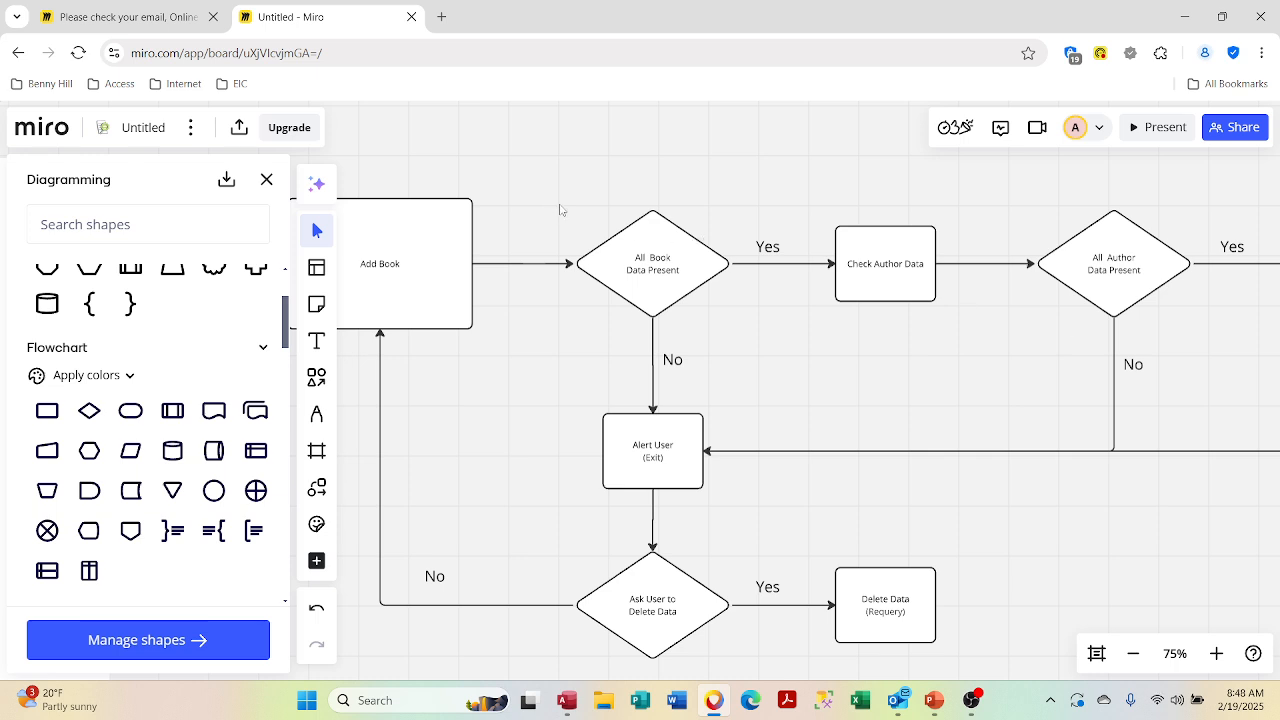
scroll(1050, 353, "down", 10)
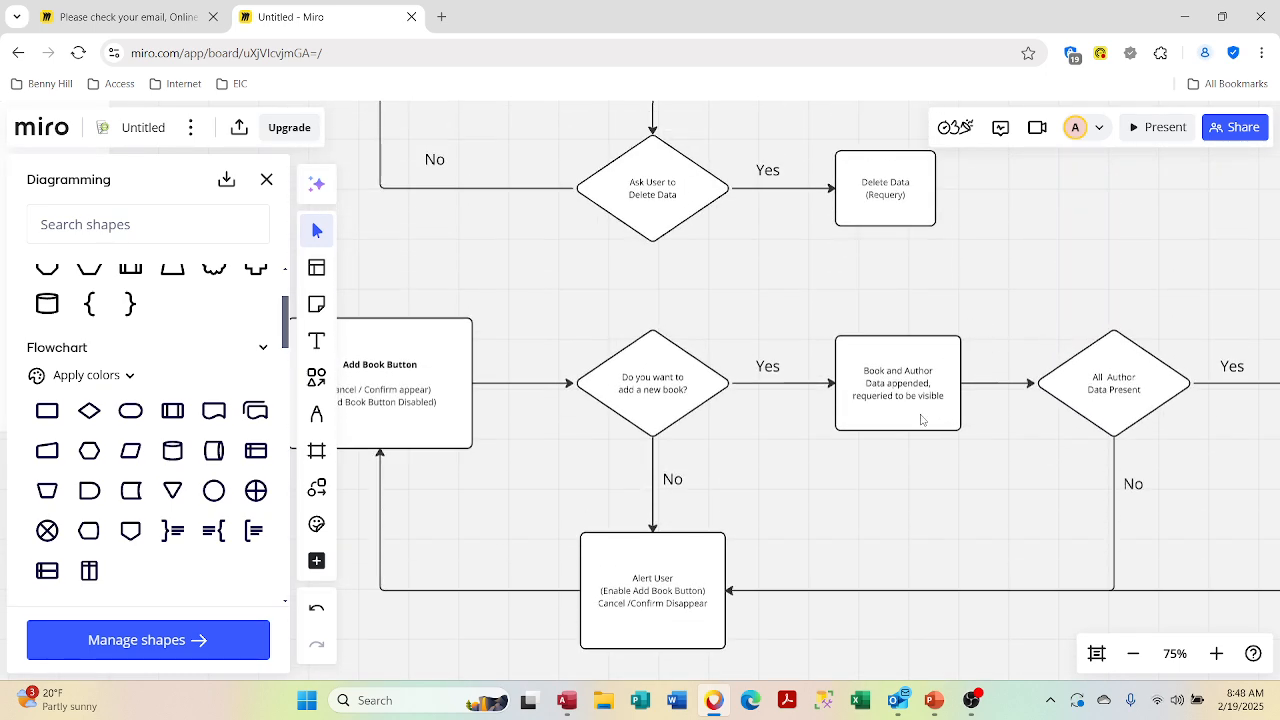
left_click(1113, 391)
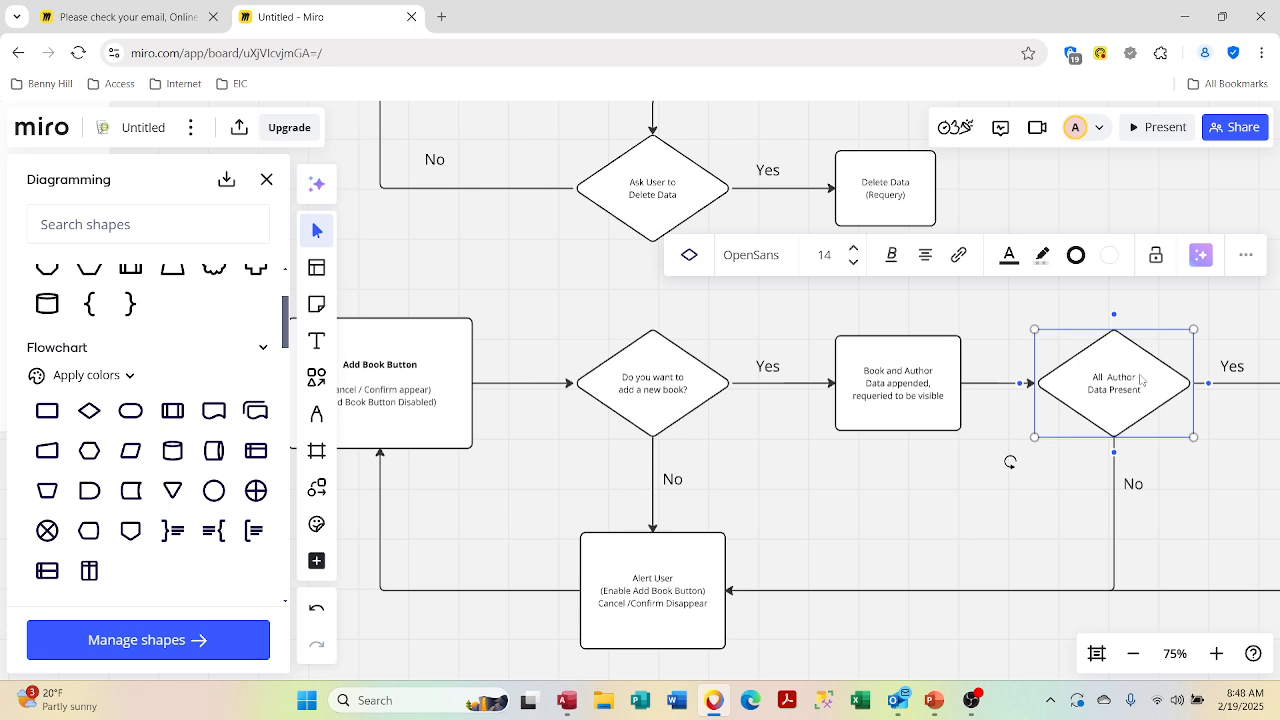
double_click(1134, 376)
left_click_drag(1140, 388, 1063, 381)
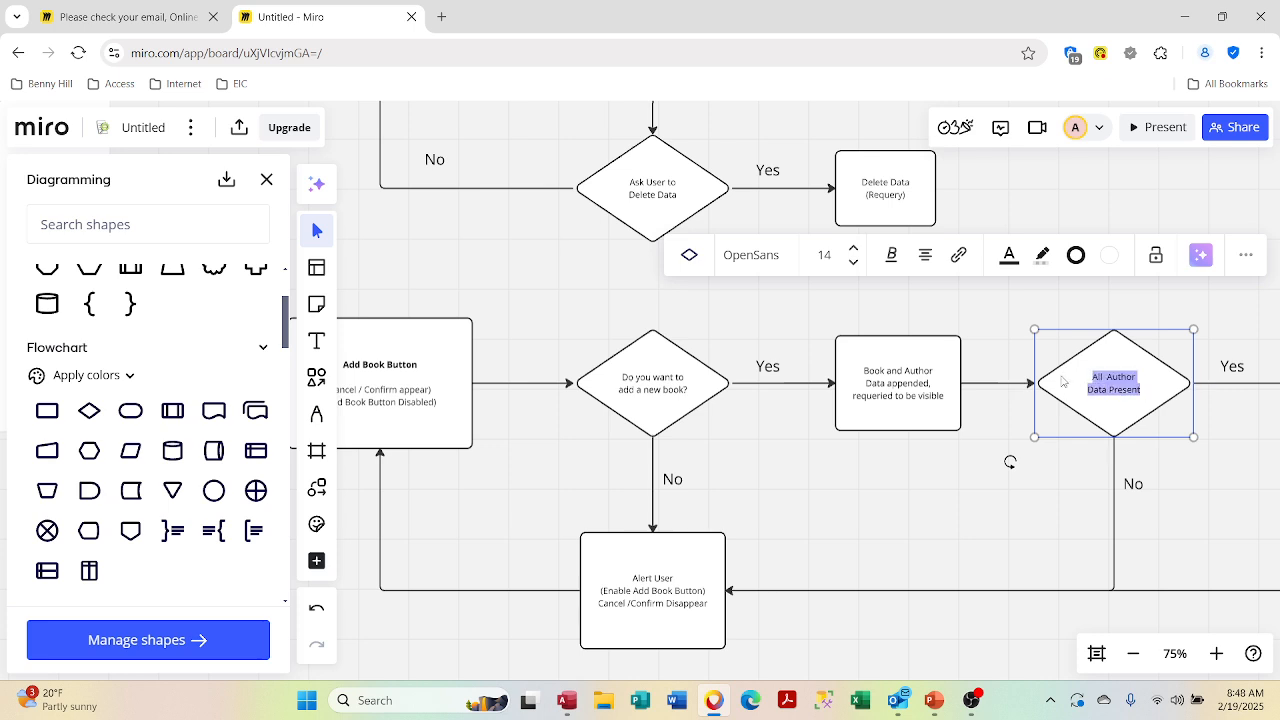
type("Edit/add")
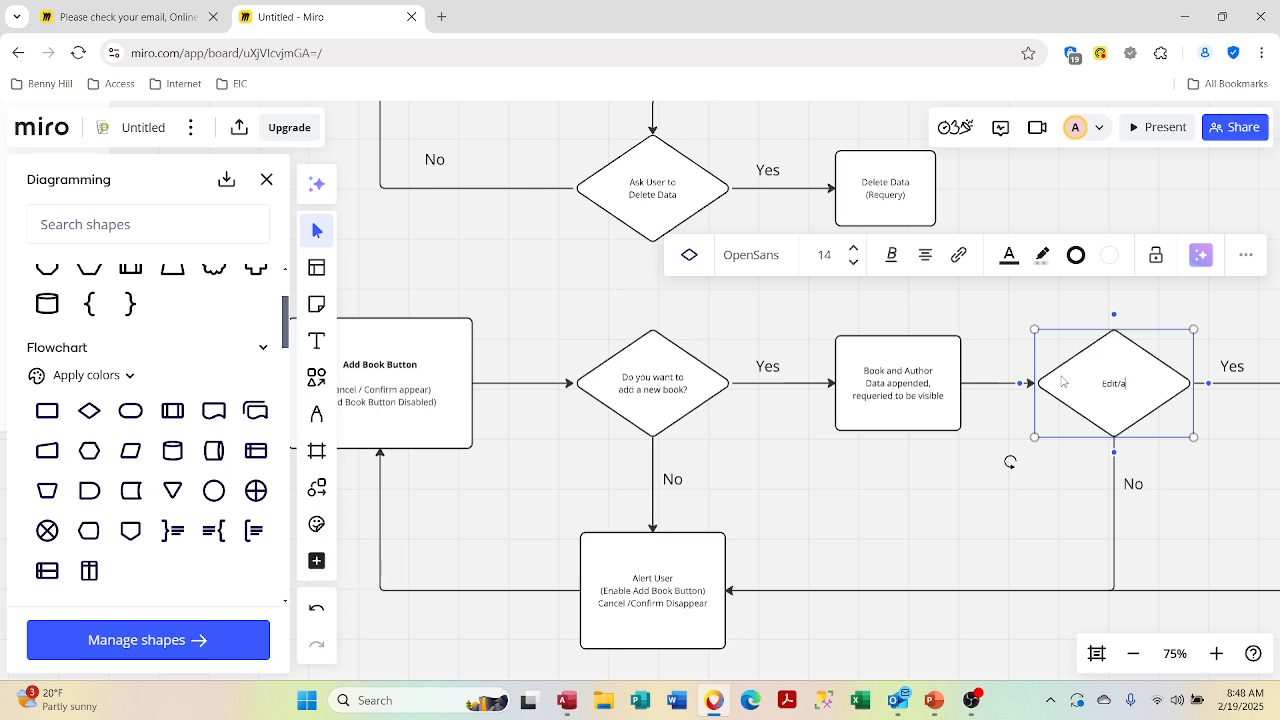
key("BackSpace")
key("BackSpace")
key("BackSpace")
type("Add Data")
left_click(1001, 479)
Step: Review the rest of the Add Book Button flow and compare its branches with the original Add Book flowchart above it
scroll(1047, 600, "right", 5)
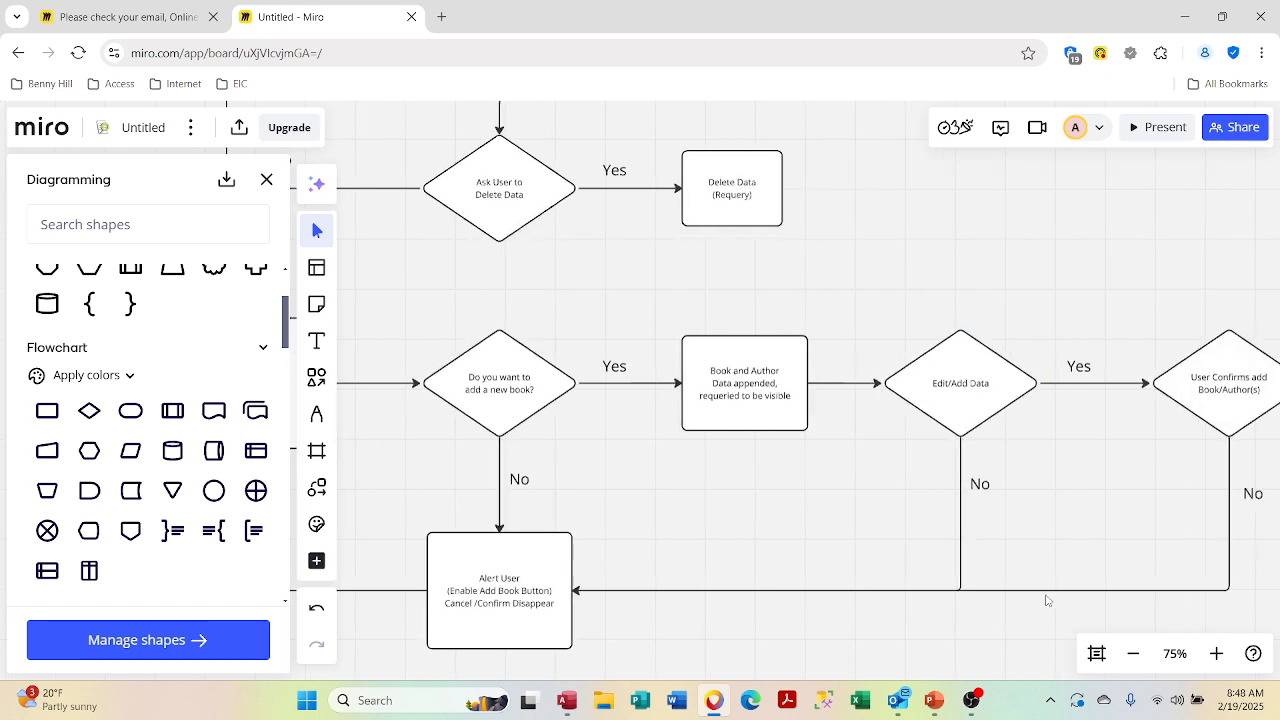
scroll(1047, 600, "down", 1)
scroll(1047, 600, "left", 1)
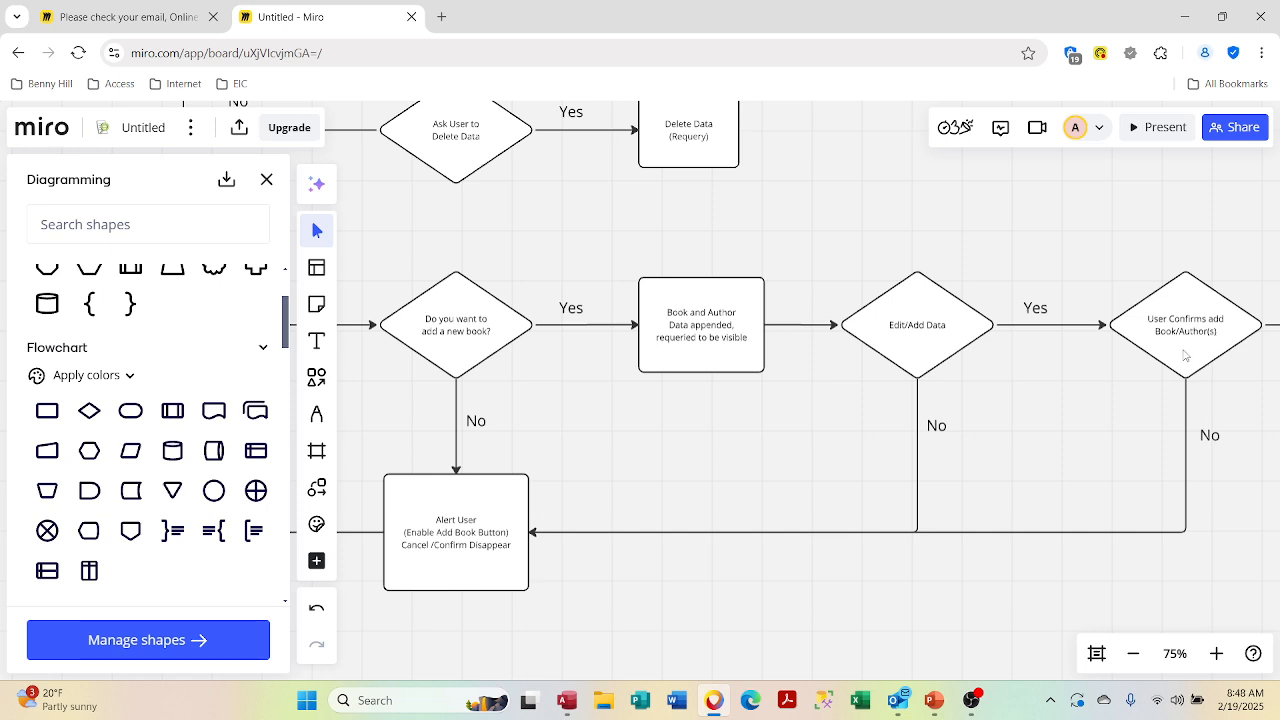
scroll(1185, 355, "right", 2)
scroll(1185, 355, "up", 1)
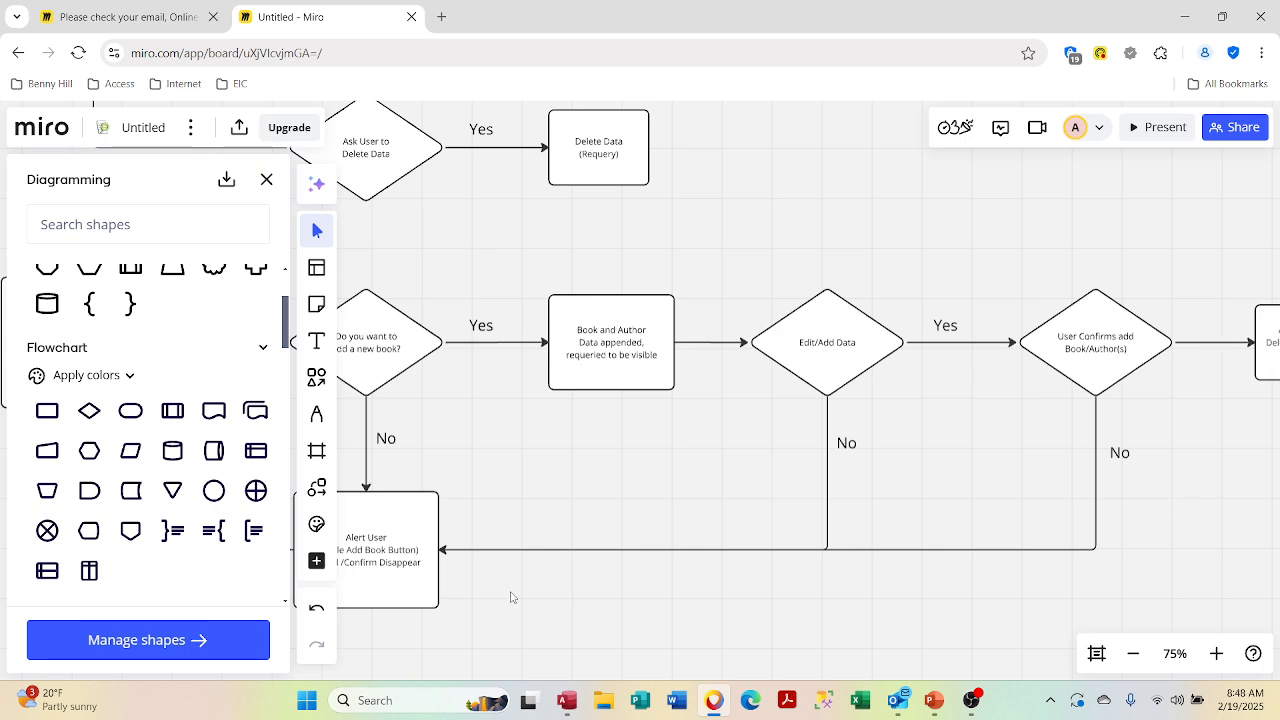
scroll(1025, 402, "right", 5)
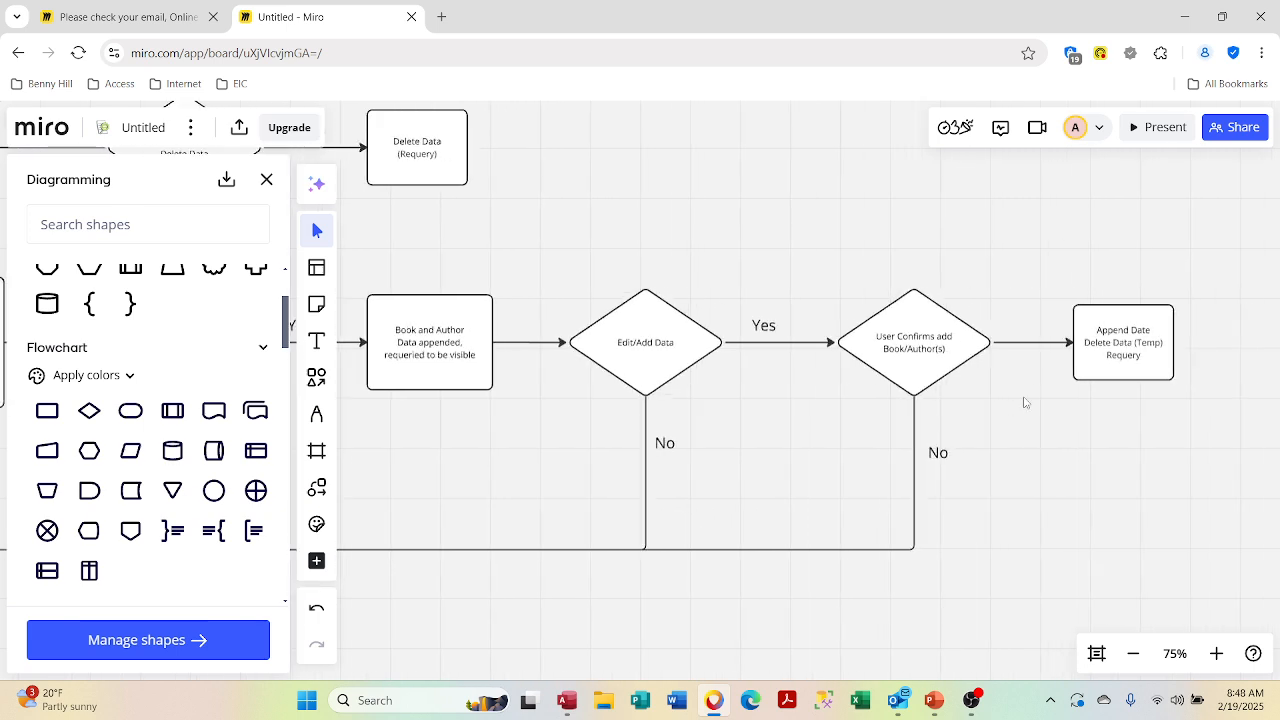
scroll(1164, 358, "left", 5)
scroll(1164, 358, "right", 5)
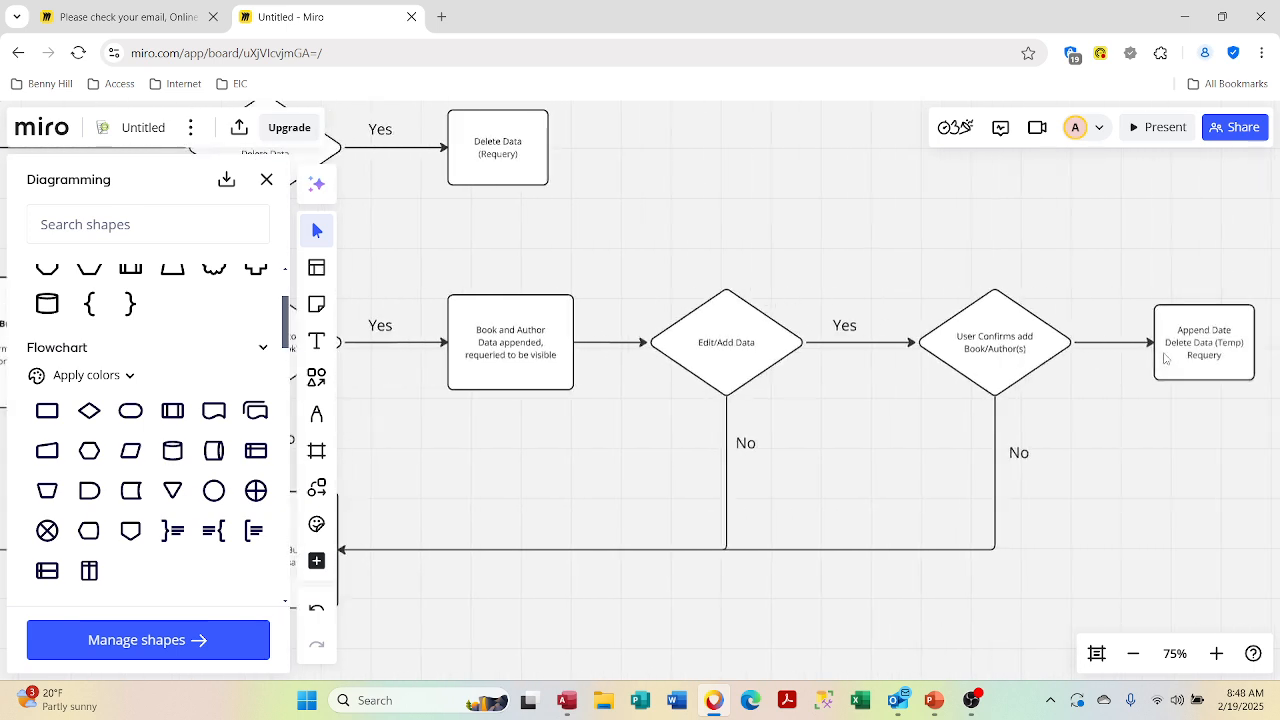
left_click(1165, 358)
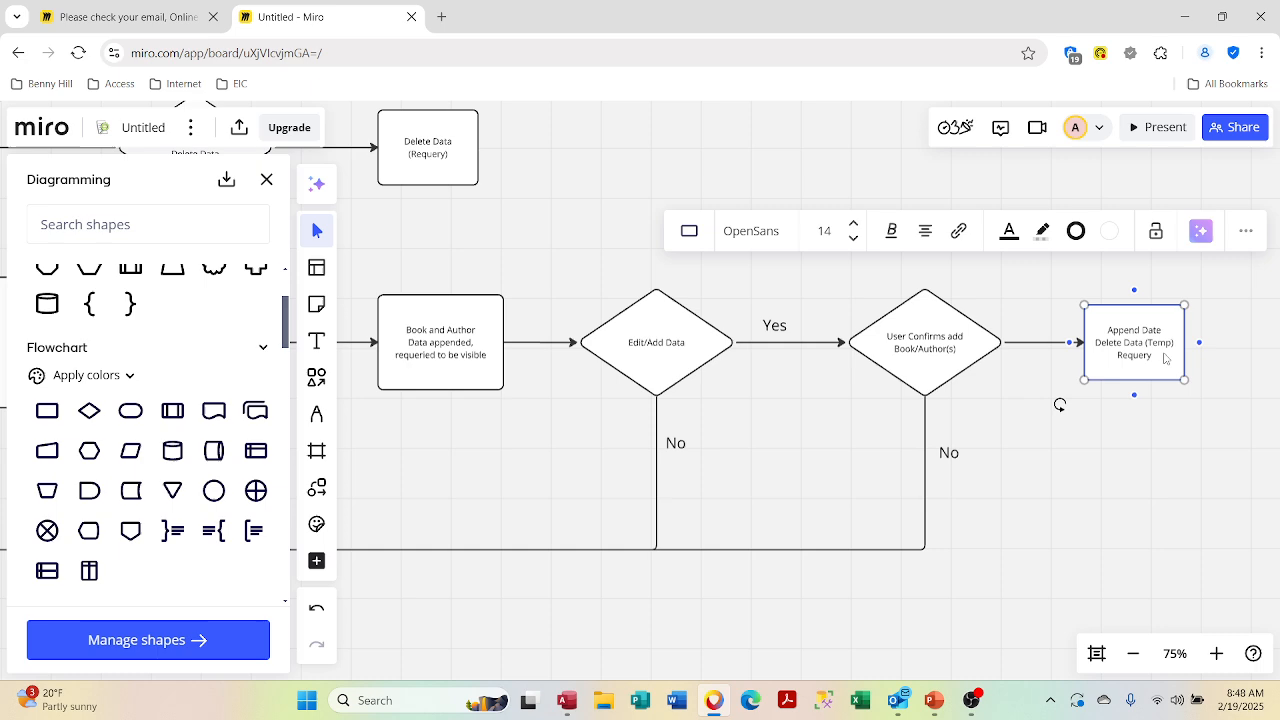
left_click(1051, 426)
scroll(1052, 428, "left", 5)
scroll(1052, 428, "up", 2)
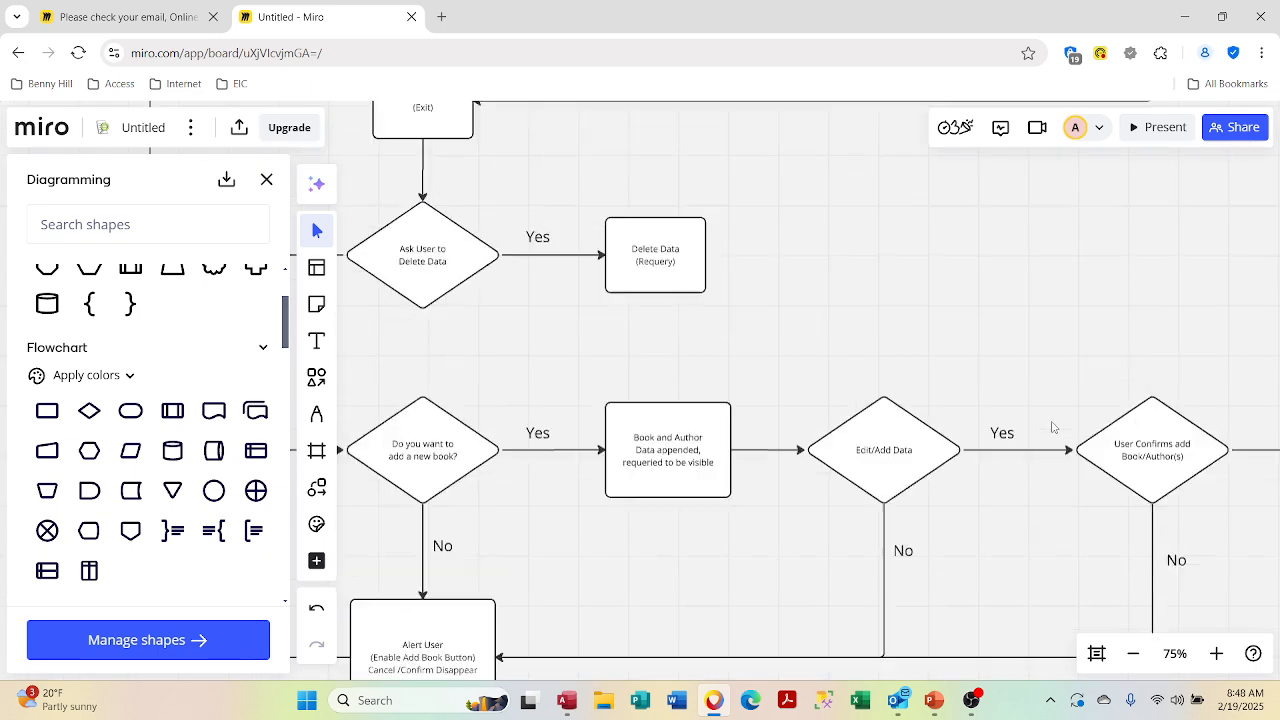
scroll(1052, 427, "down", 5)
scroll(1052, 427, "right", 2)
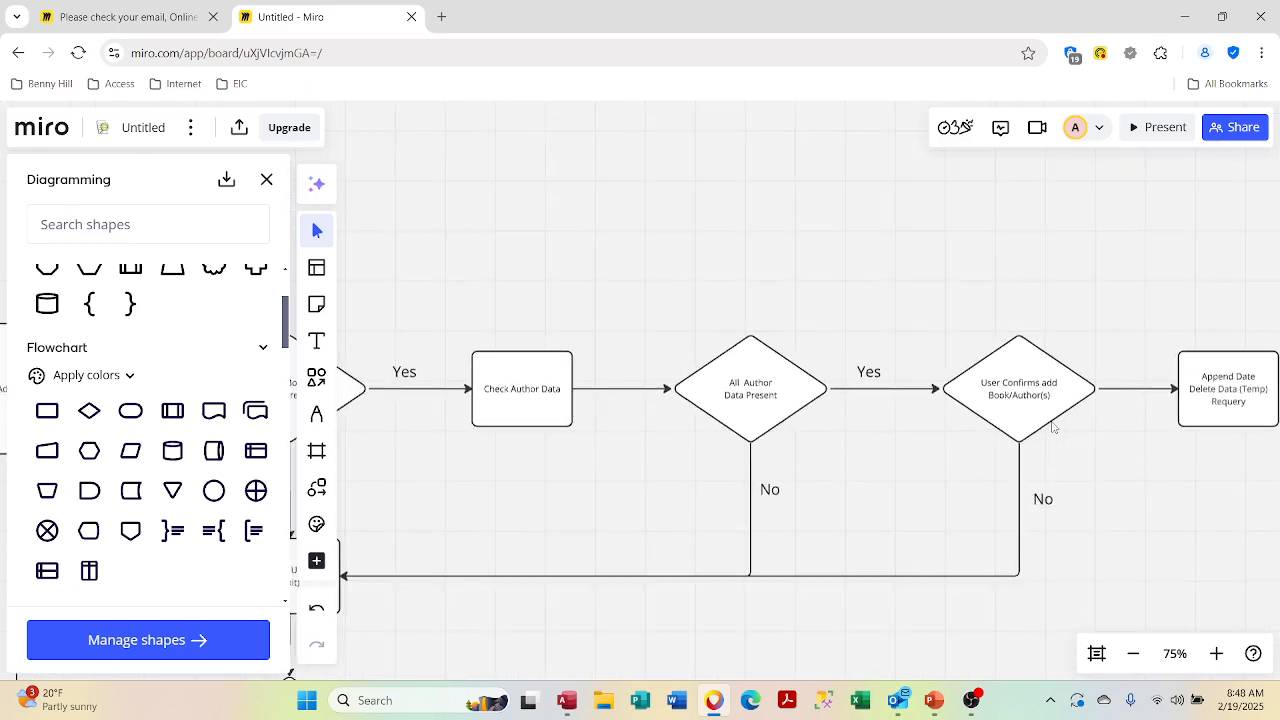
scroll(1052, 427, "left", 3)
scroll(1052, 427, "down", 4)
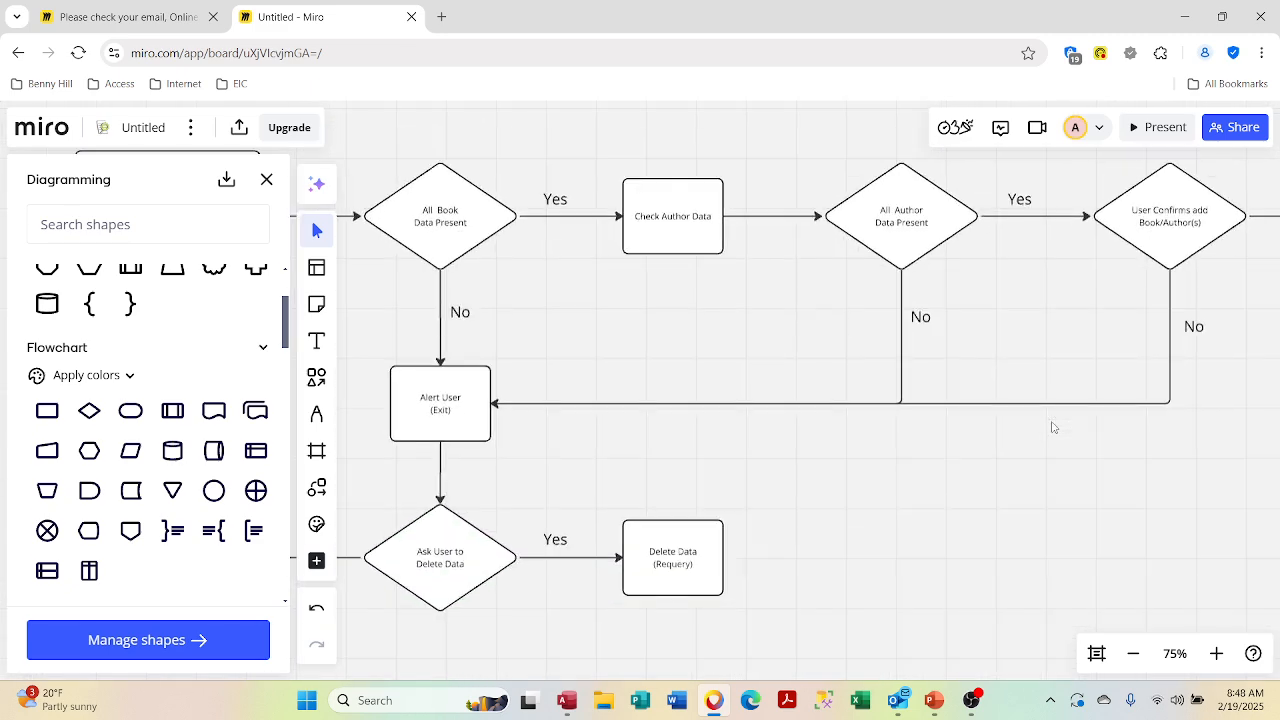
scroll(1052, 427, "left", 3)
scroll(1052, 427, "up", 1)
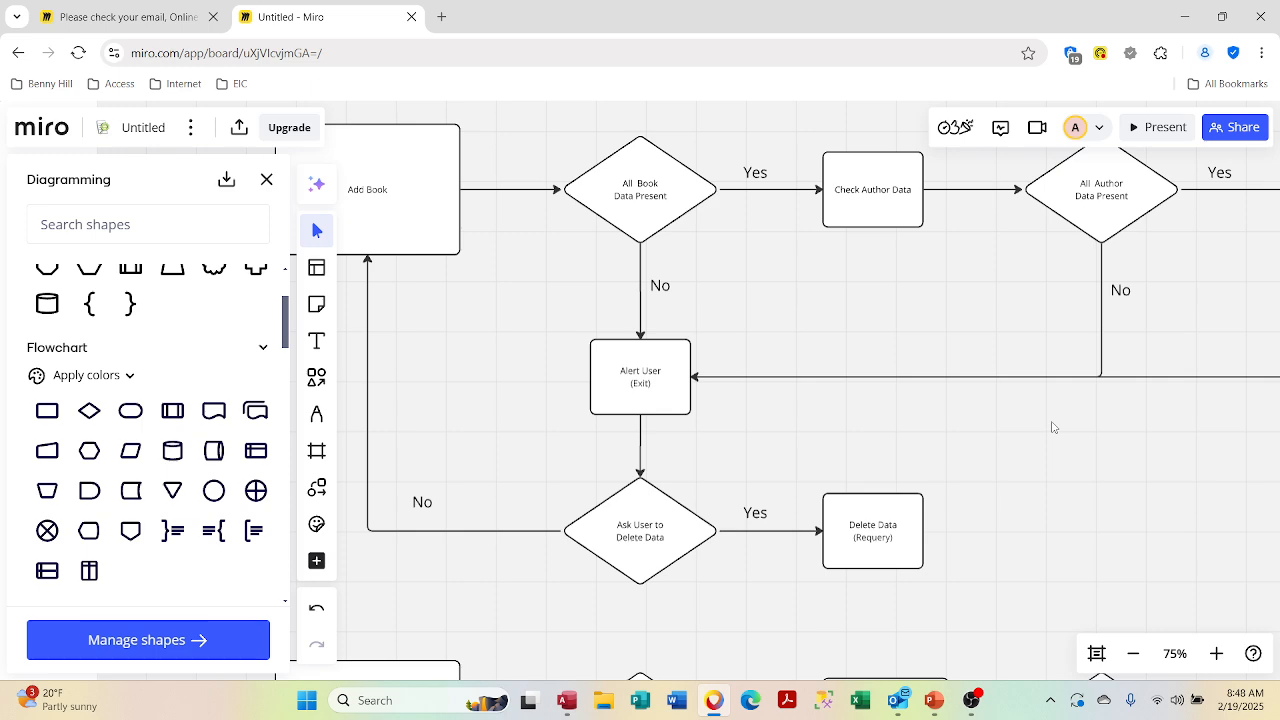
scroll(1052, 427, "down", 5)
scroll(1052, 427, "right", 2)
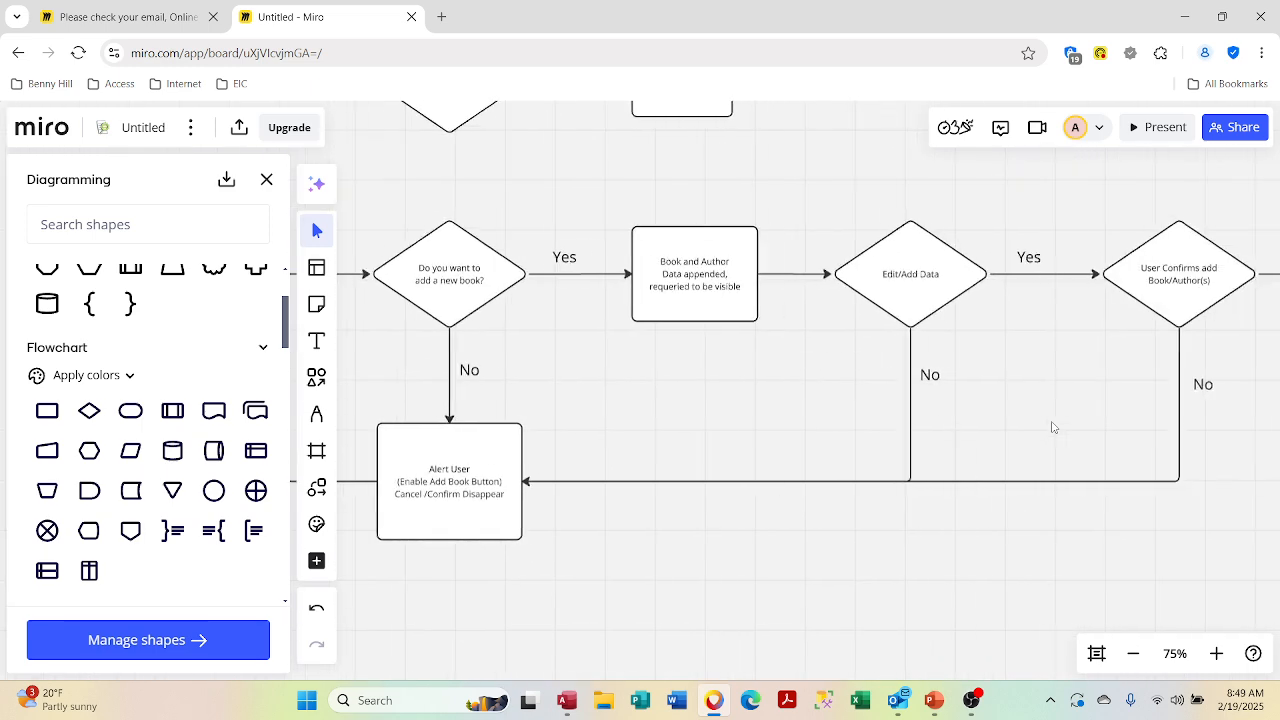
scroll(1052, 427, "right", 2)
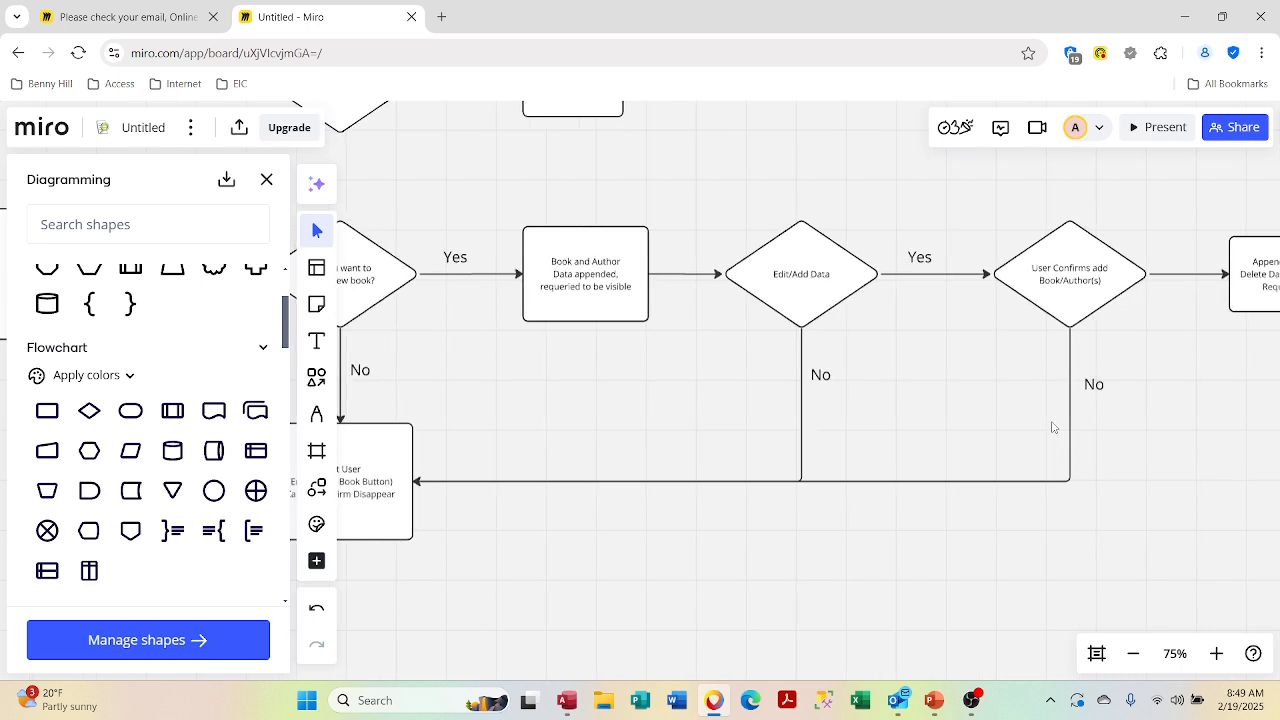
scroll(1170, 391, "left", 2)
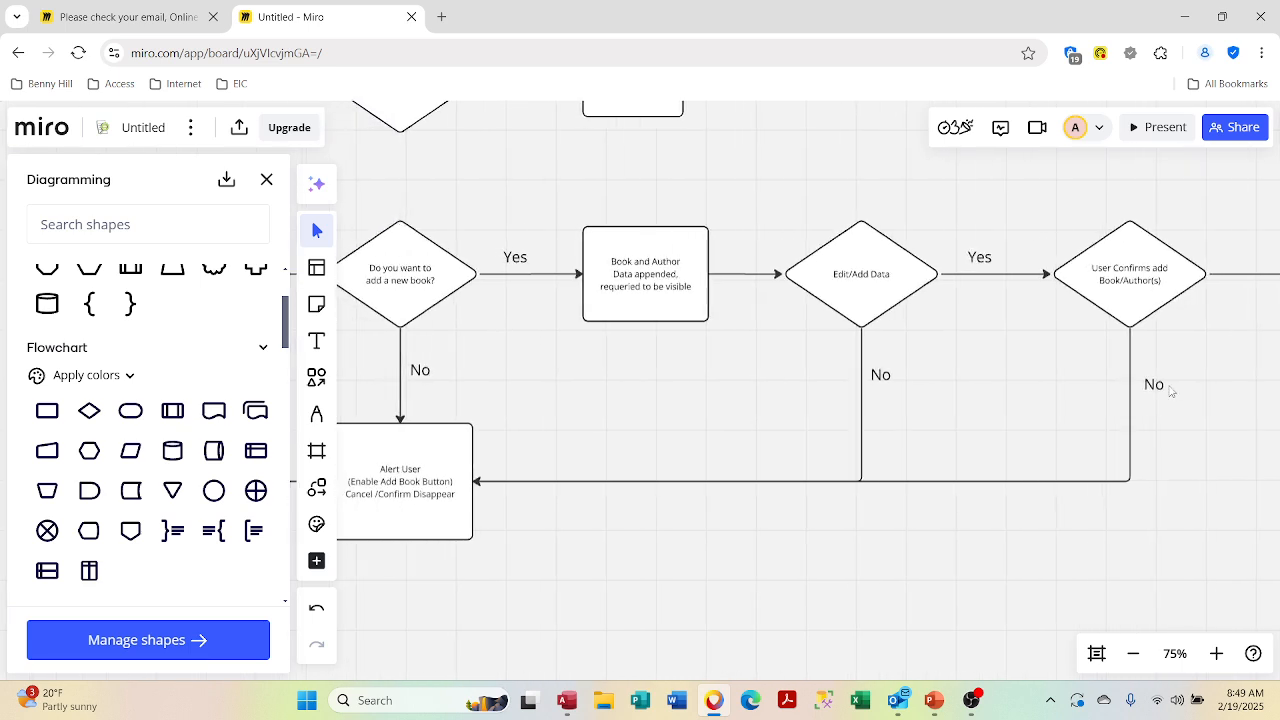
Step: Connect the underside of the copied "Append Date Delete Data (Temp) Requery" box to the Alert User box with an arrow
scroll(1200, 360, "right", 5)
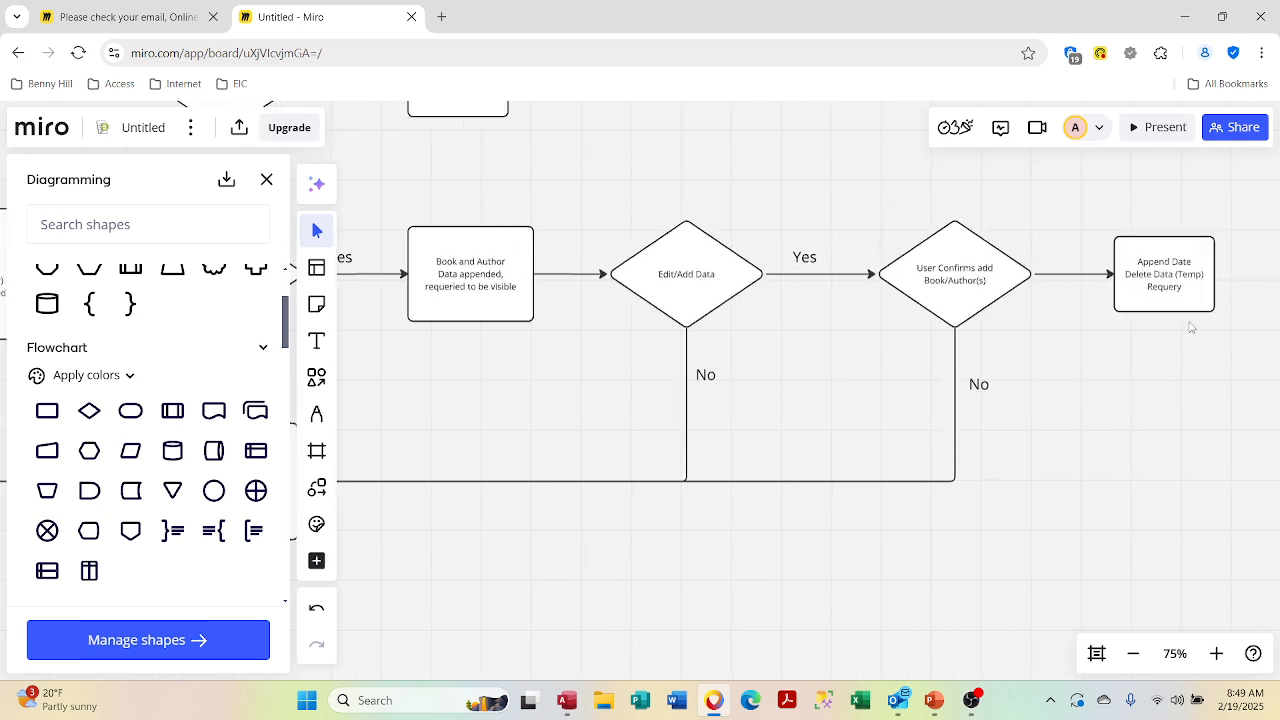
left_click_drag(1167, 314, 1151, 398)
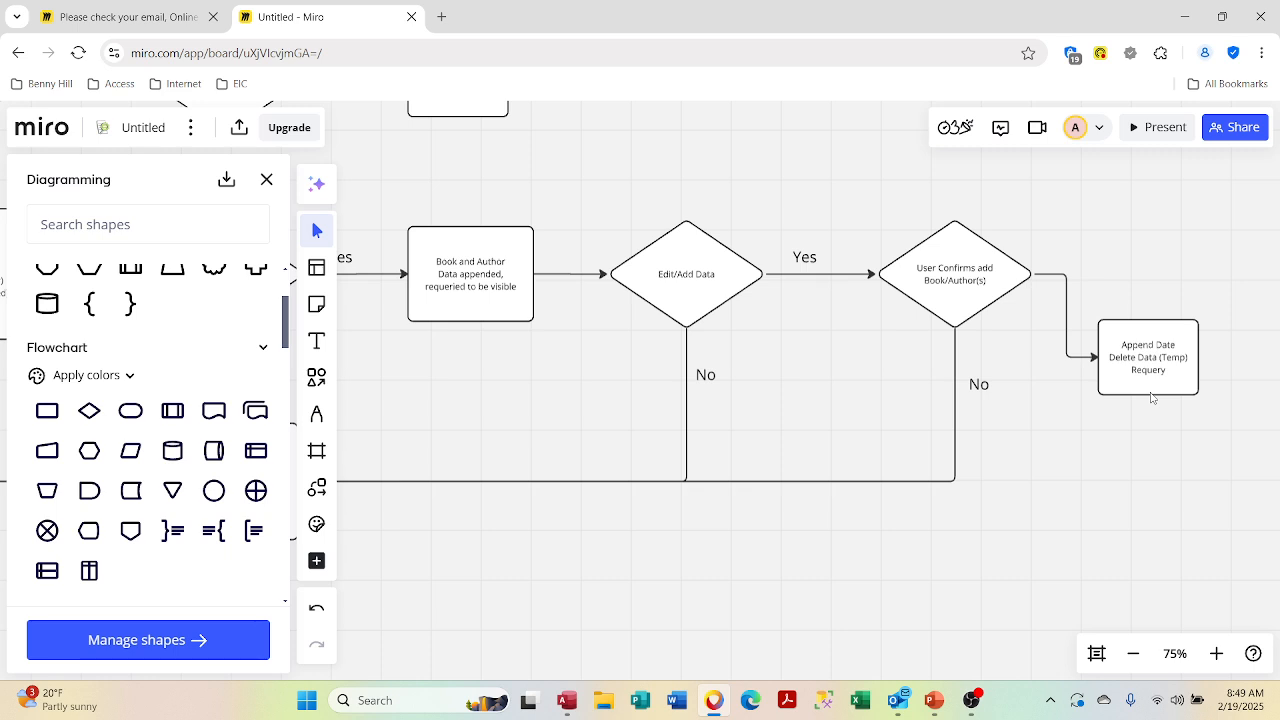
key("ctrl+z")
left_click(1177, 308)
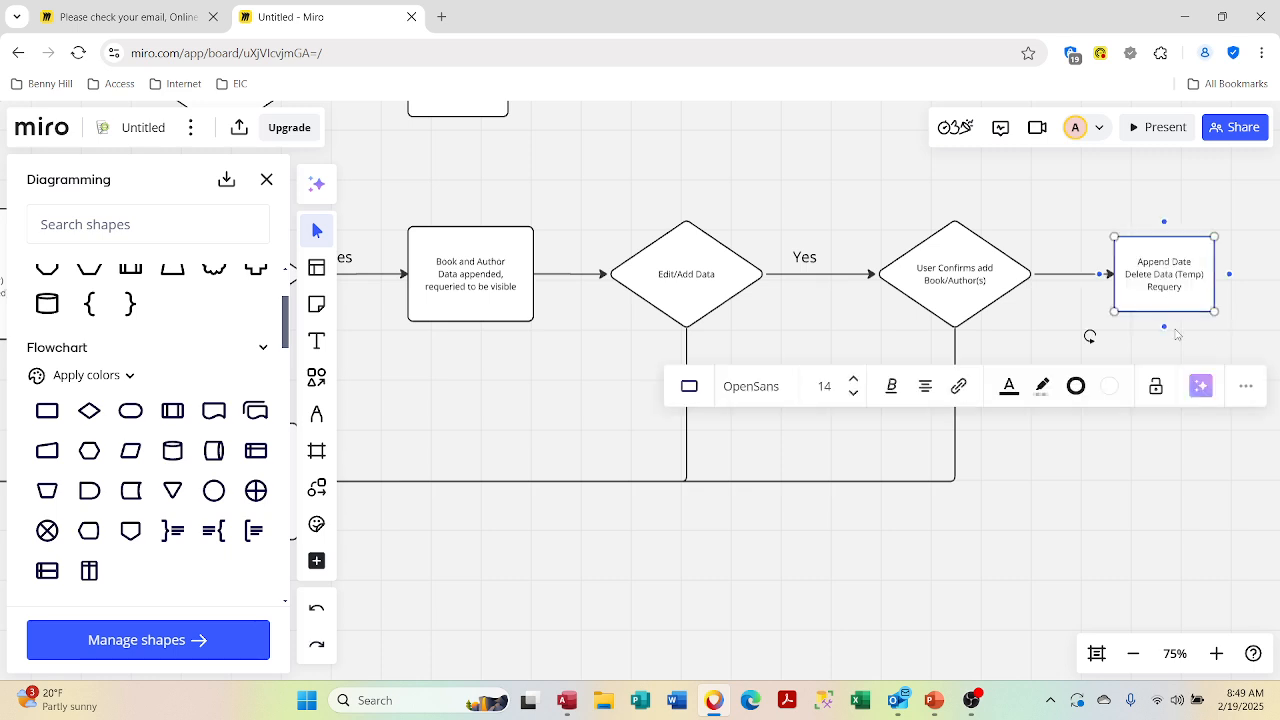
left_click_drag(1164, 327, 352, 490)
scroll(645, 353, "left", 5)
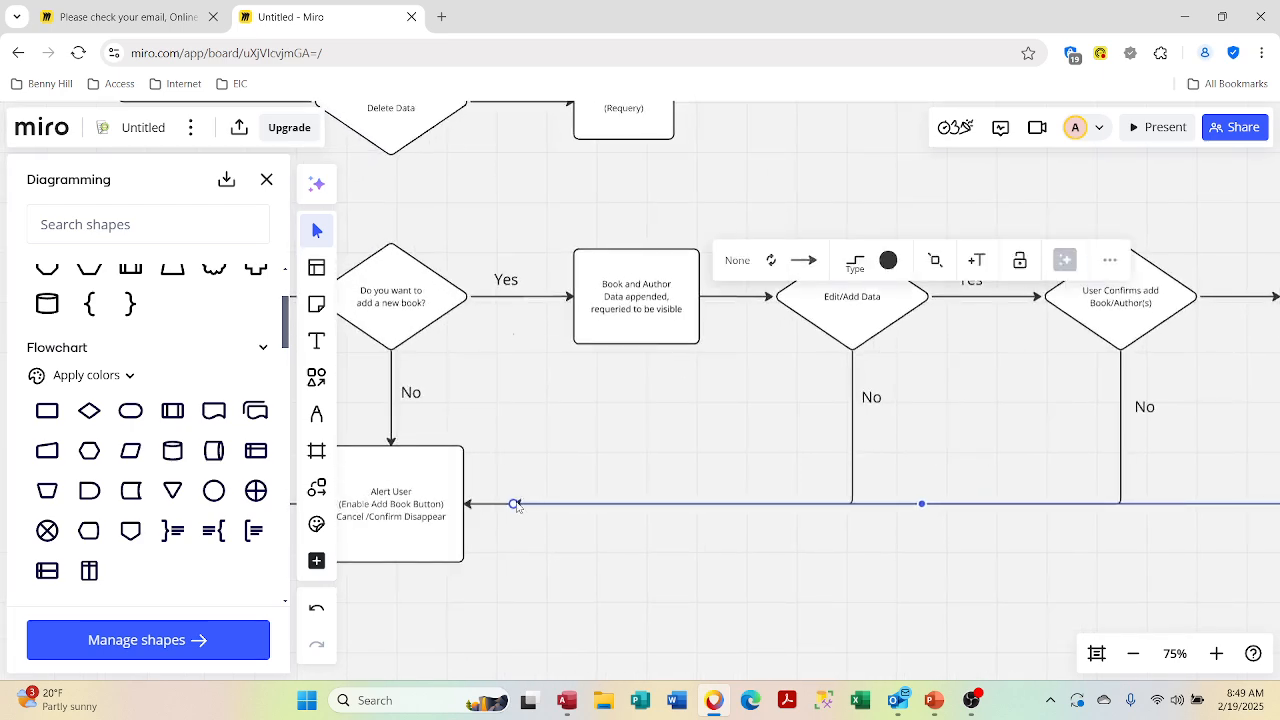
left_click_drag(514, 503, 466, 503)
scroll(699, 541, "down", 2)
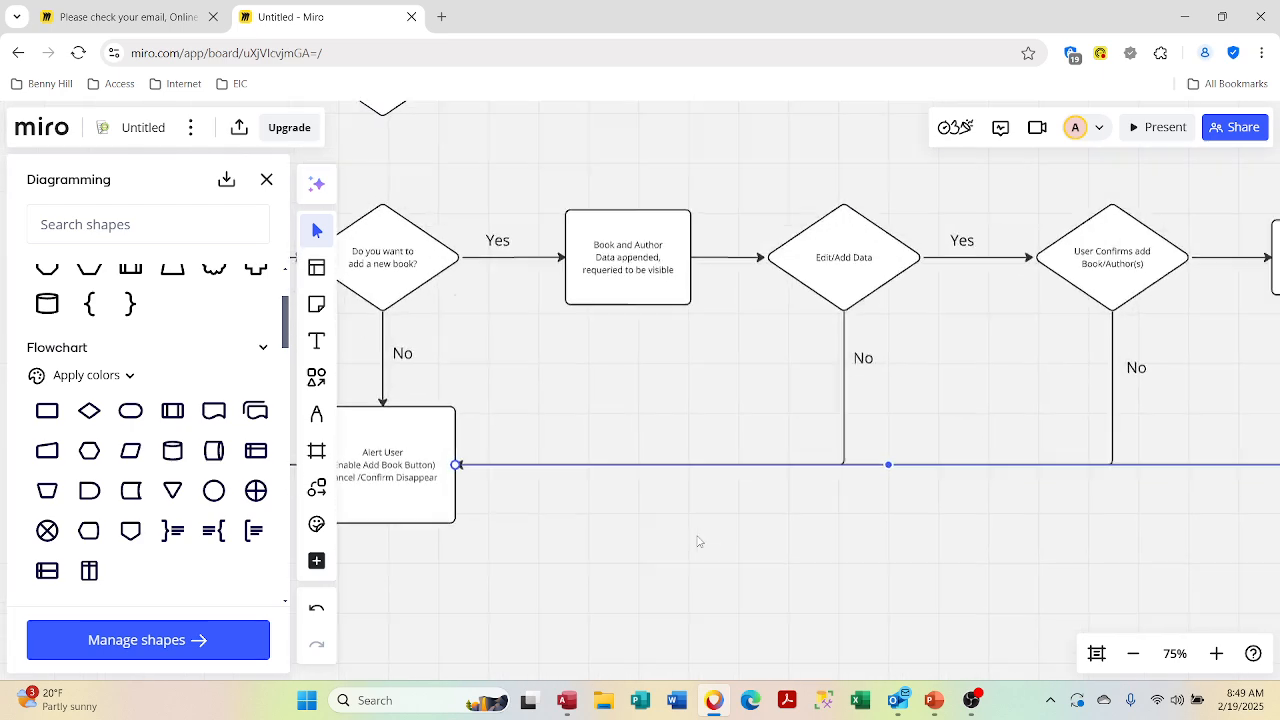
Step: Review the Add Book Button flow from end to start, including the return arrows to Alert User, and compare it with the original Add Book flowchart
scroll(699, 541, "right", 3)
scroll(699, 541, "left", 4)
scroll(699, 541, "right", 2)
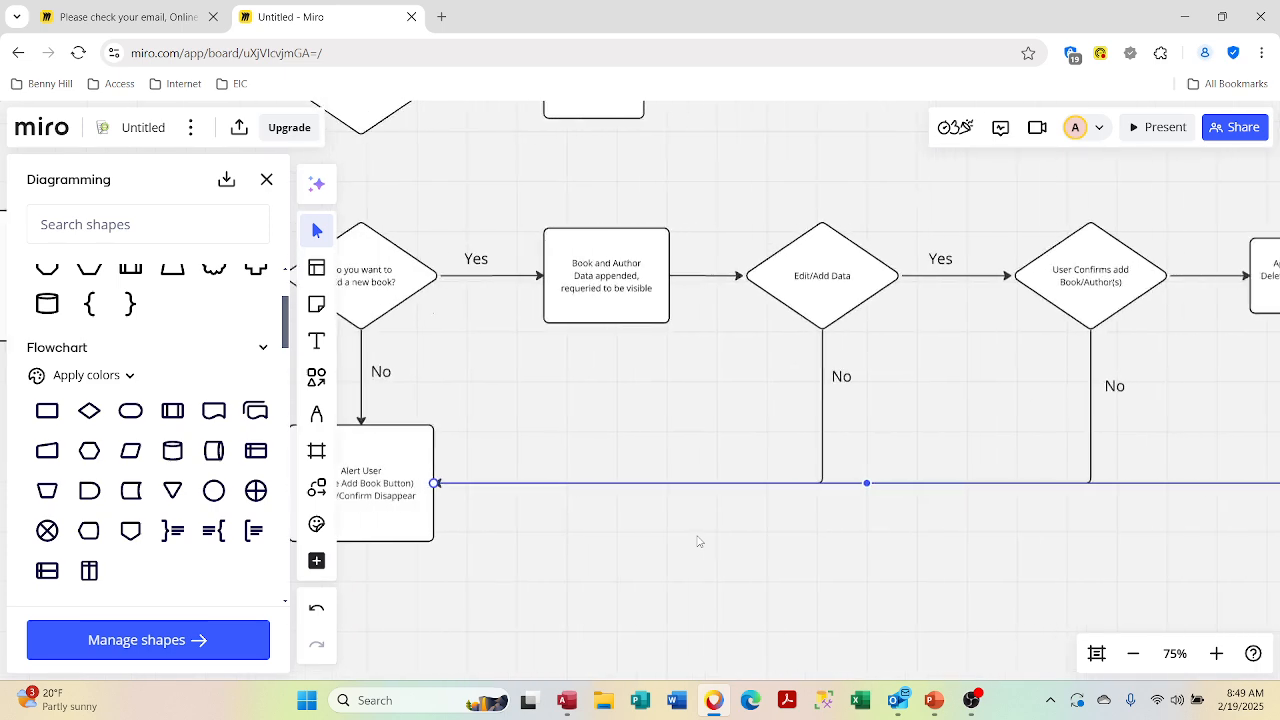
left_click(874, 554)
scroll(874, 554, "right", 4)
scroll(874, 554, "left", 3)
scroll(874, 554, "down", 2)
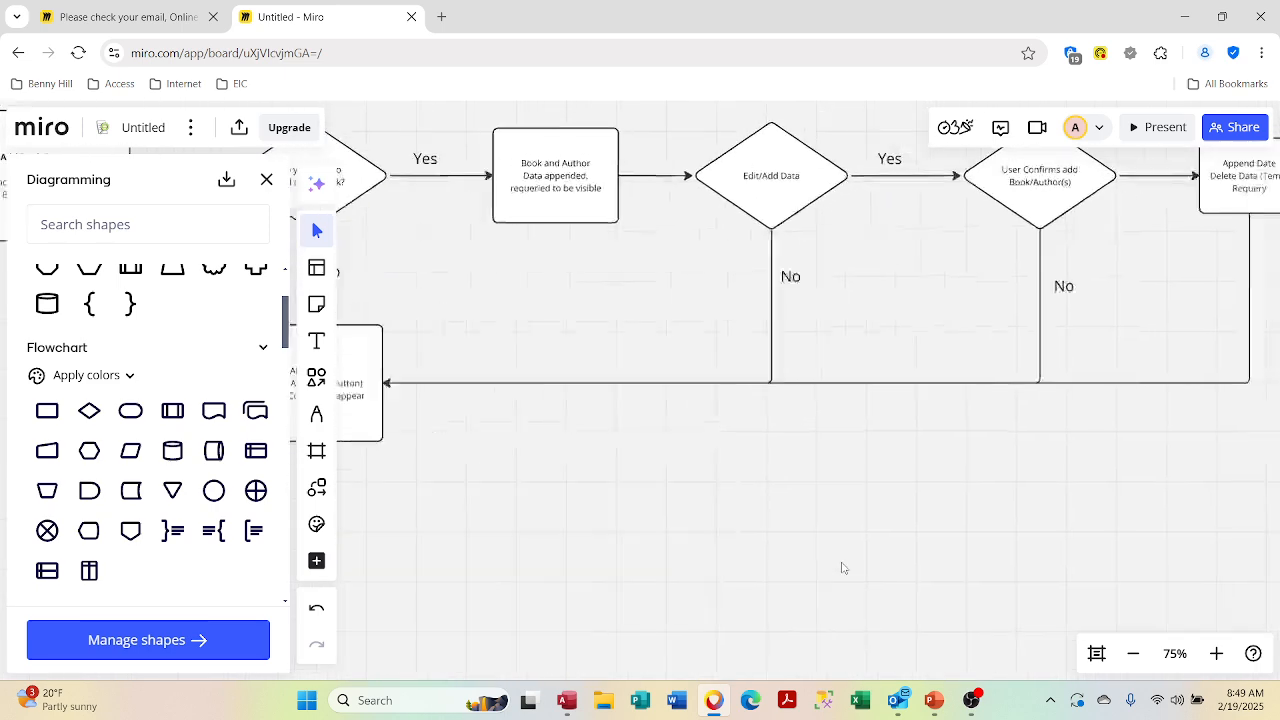
scroll(843, 568, "right", 2)
scroll(843, 568, "up", 1)
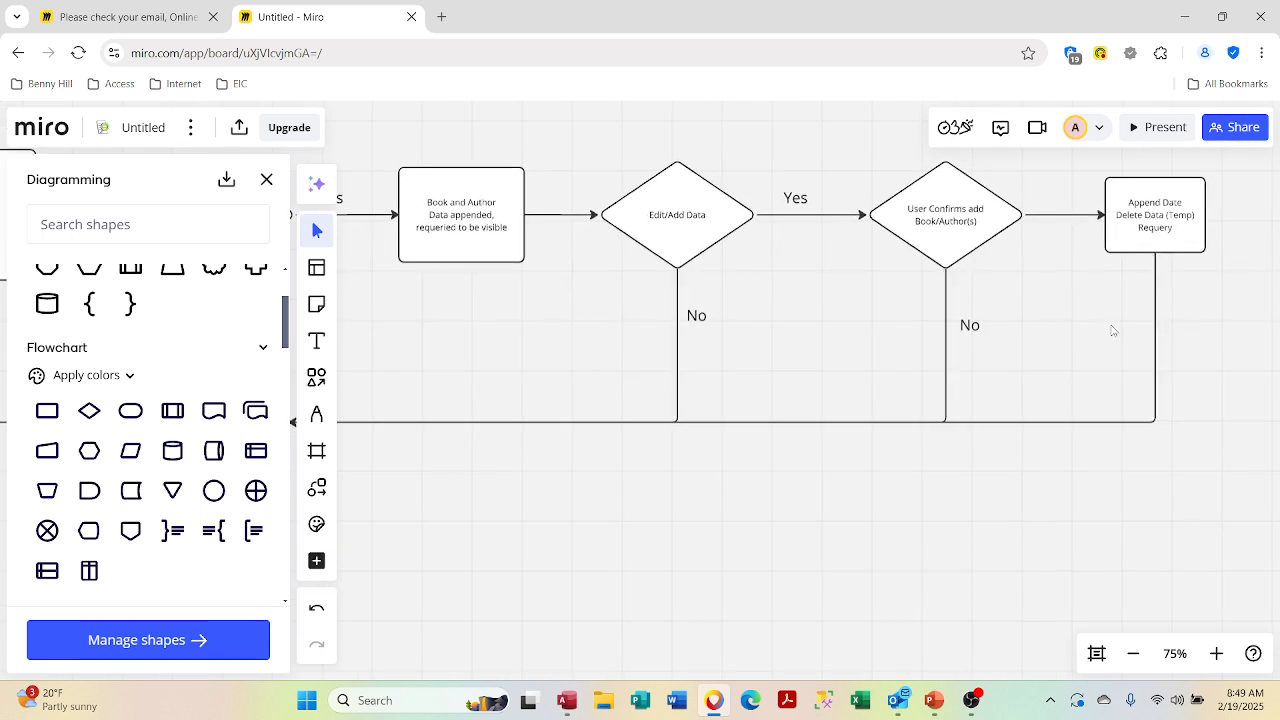
scroll(1046, 377, "left", 8)
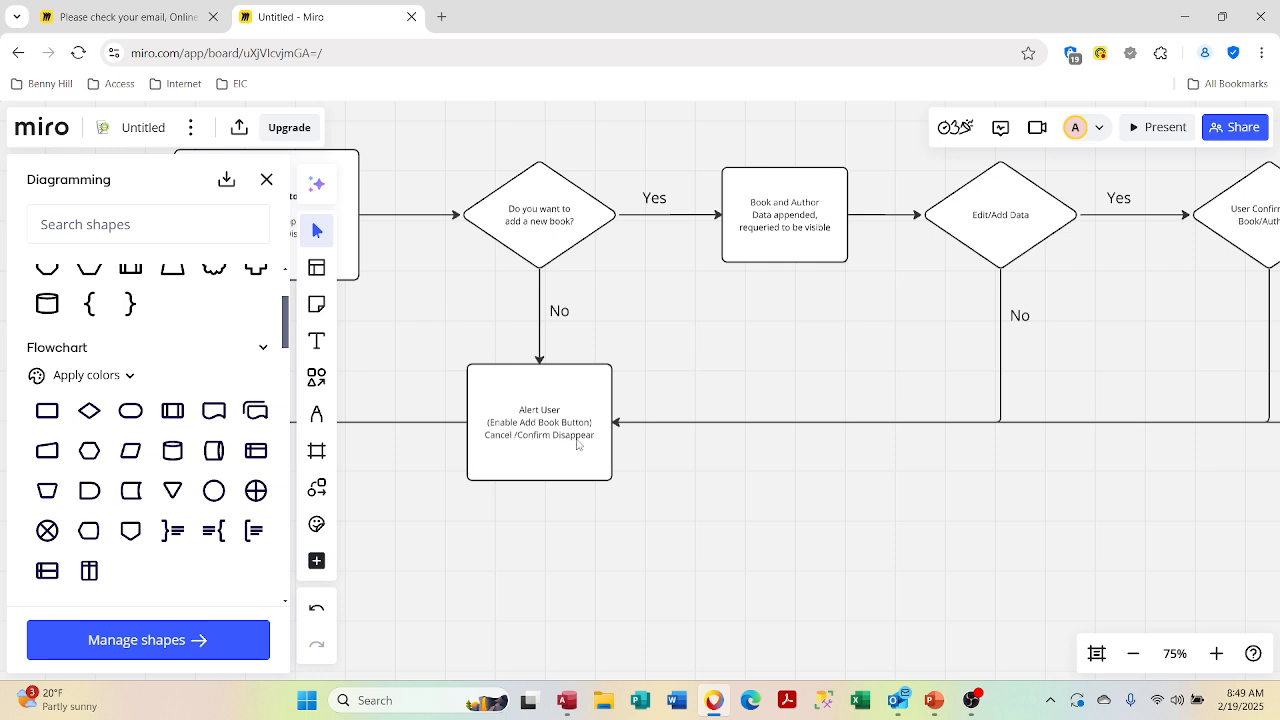
scroll(576, 444, "left", 3)
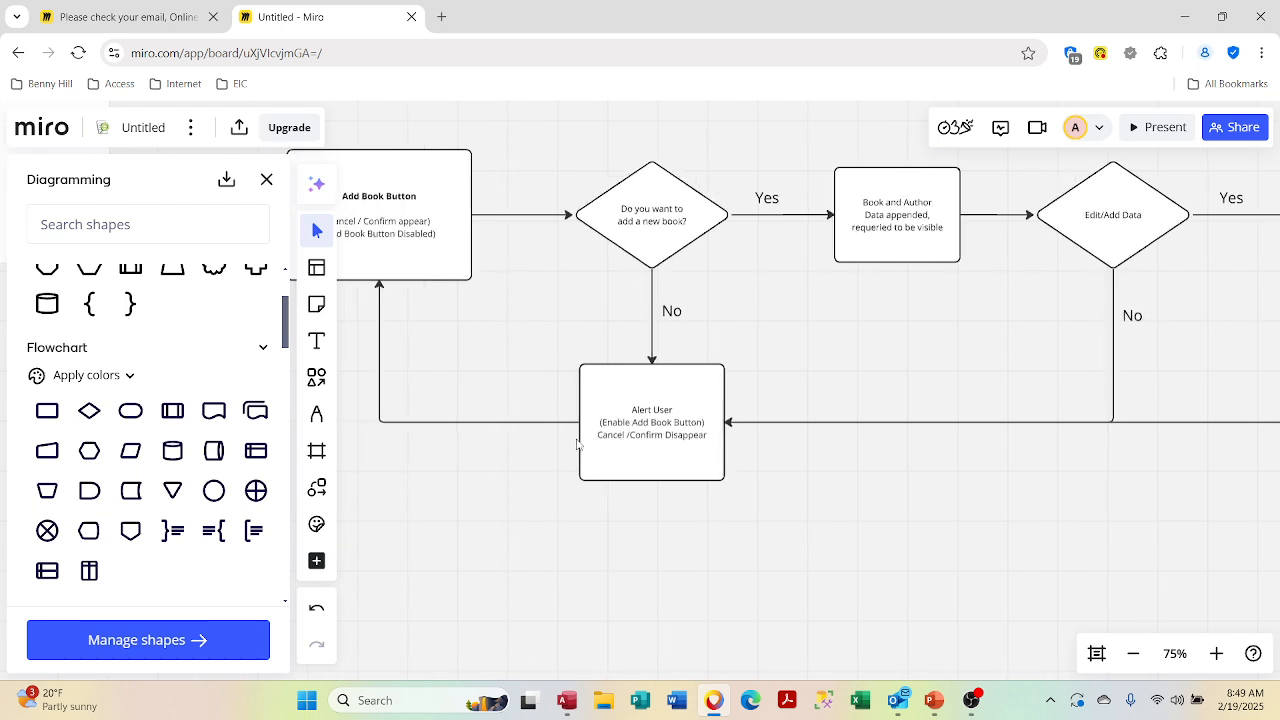
scroll(576, 444, "up", 12)
scroll(576, 444, "up", 2)
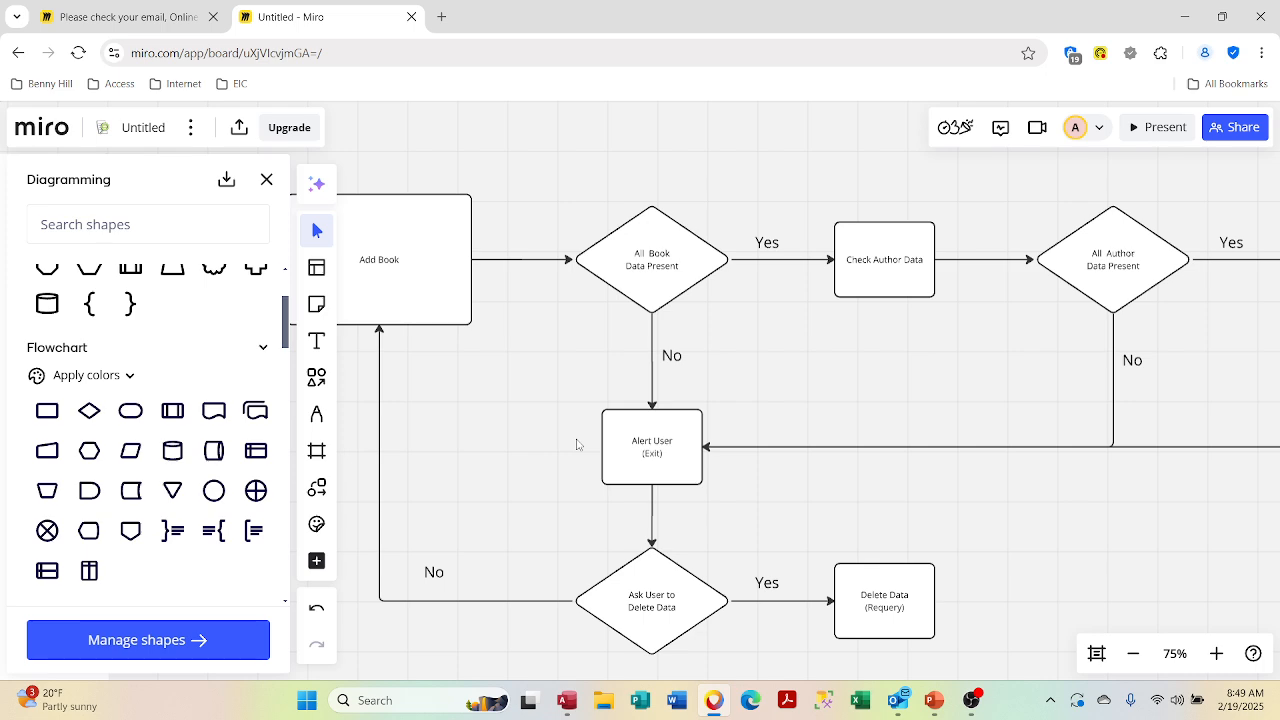
scroll(576, 444, "down", 11)
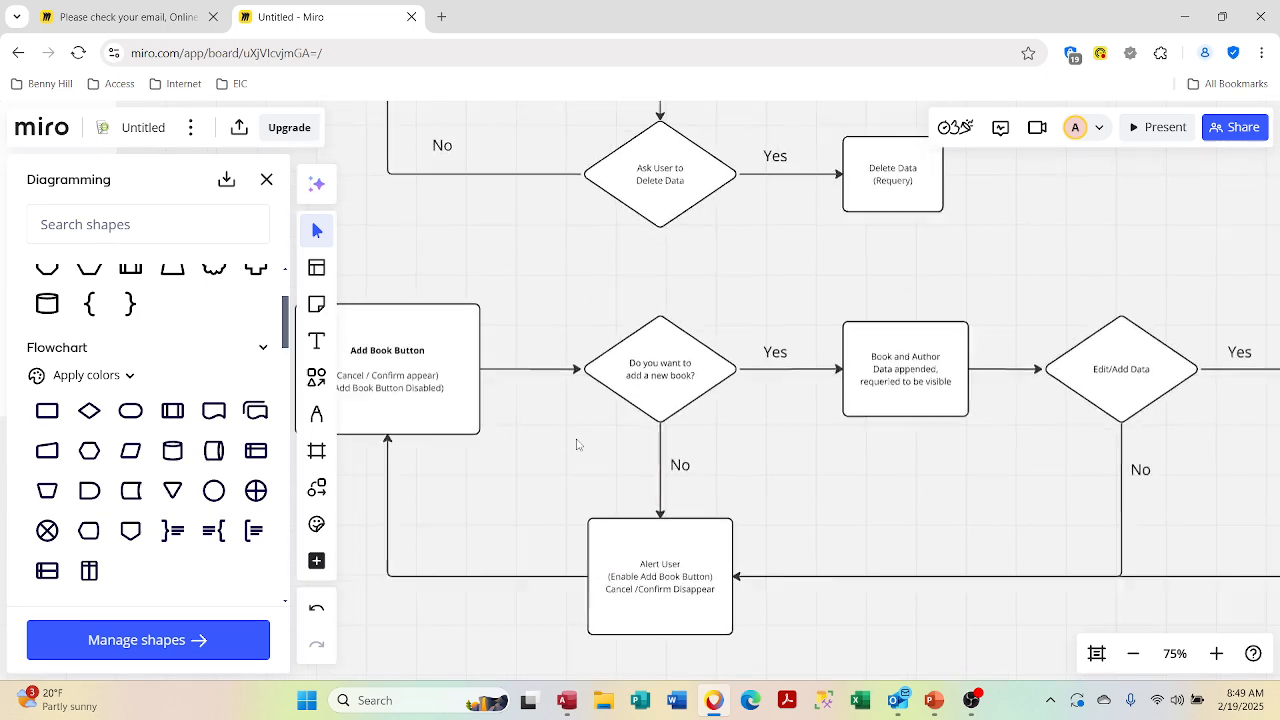
scroll(576, 444, "left", 2)
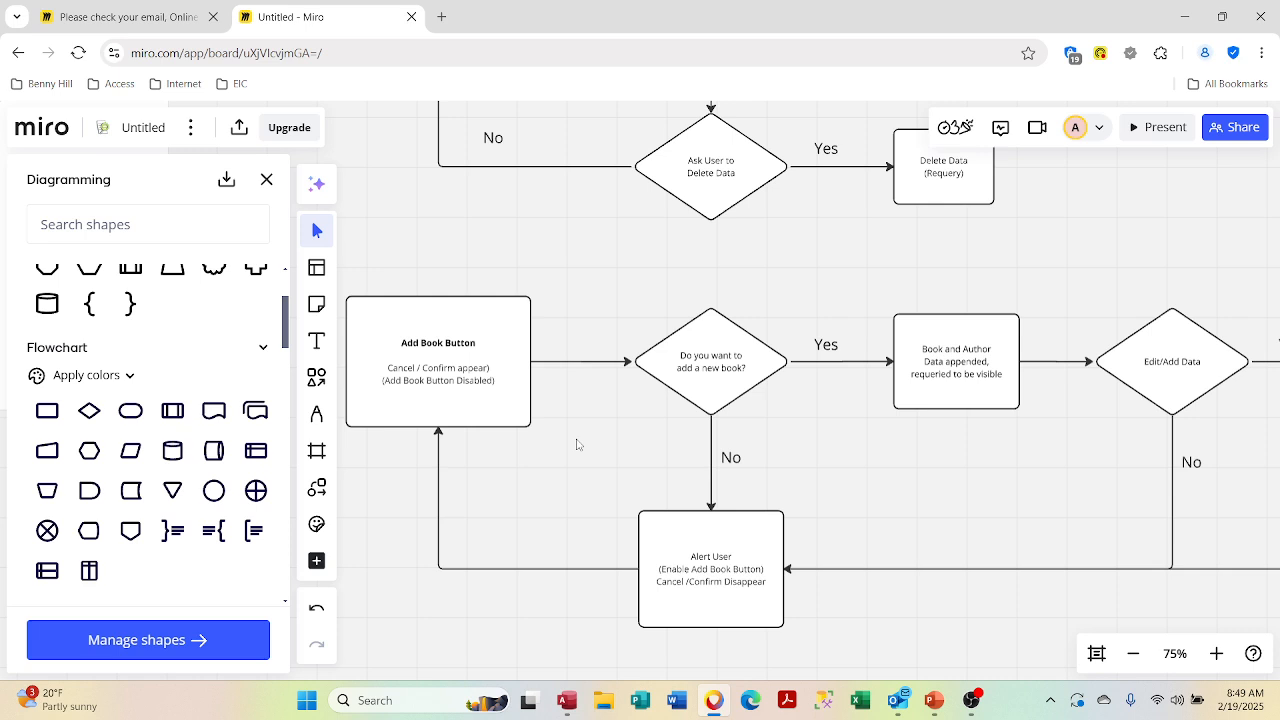
Step: Make the "Add Book" text in the original flowchart's starting box bold
scroll(576, 444, "up", 10)
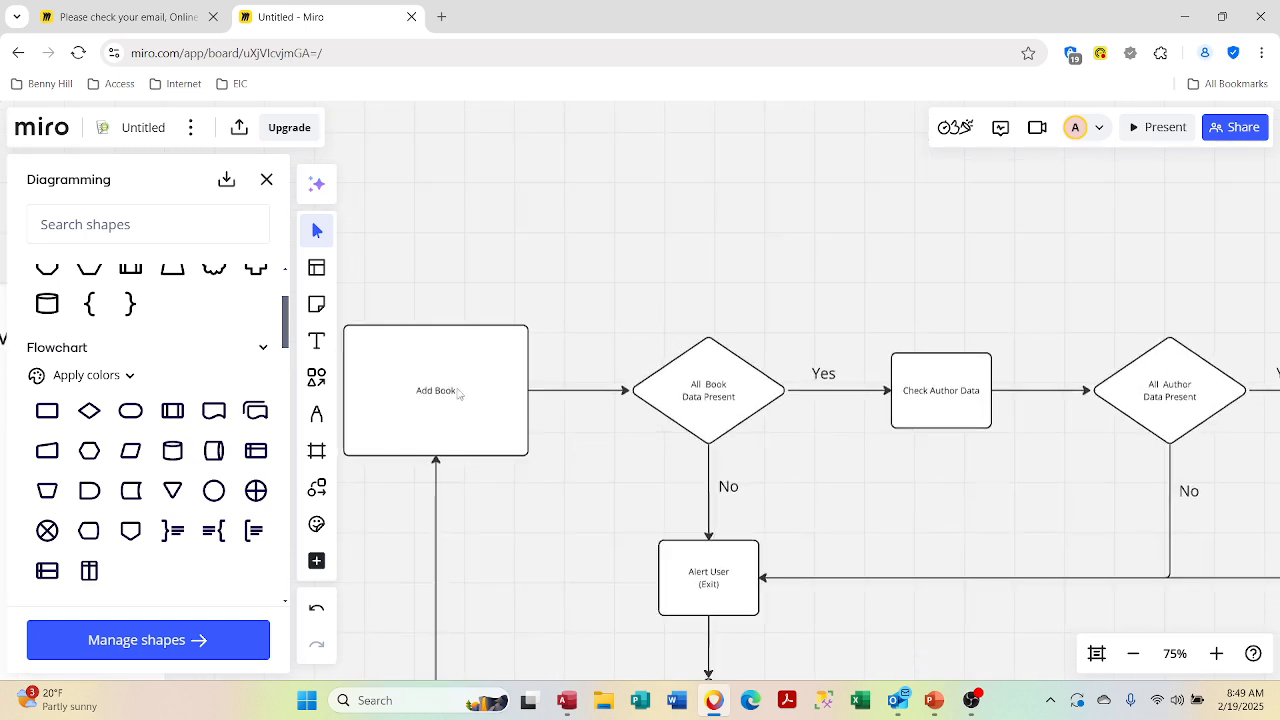
left_click(462, 393)
left_click(456, 393)
left_click_drag(456, 391, 408, 390)
key("ctrl+b")
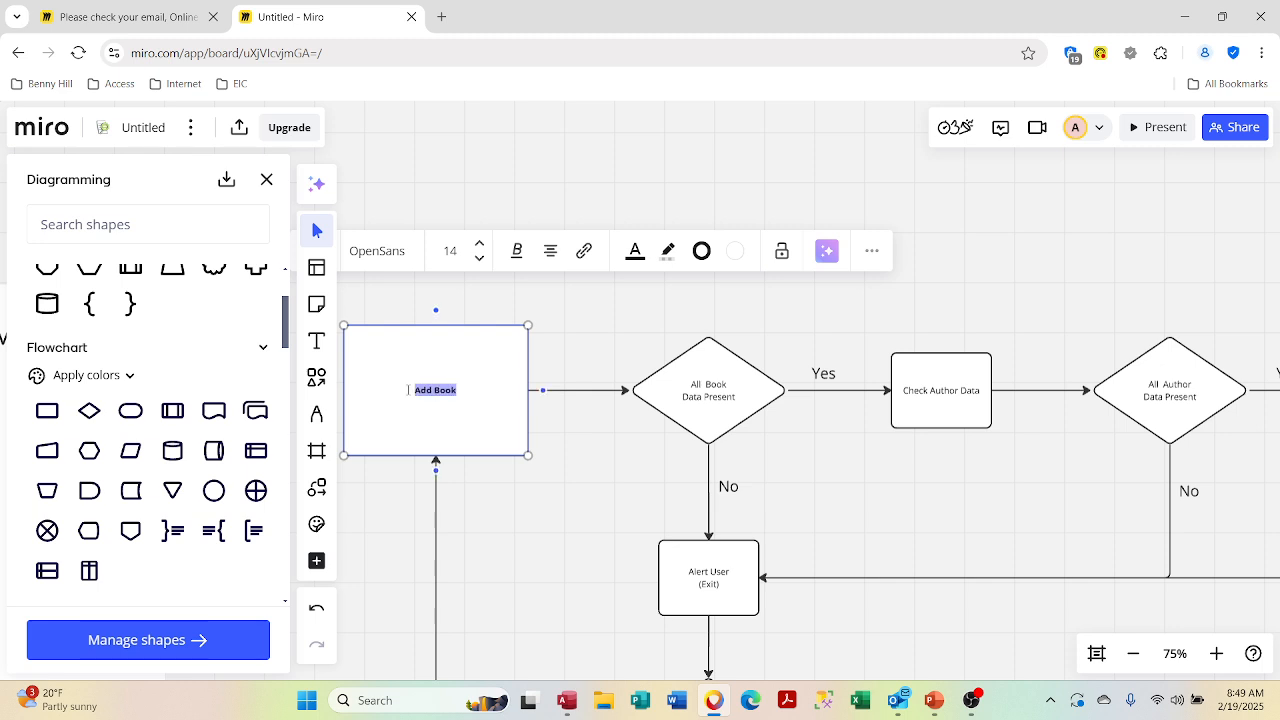
left_click(580, 476)
Step: Extend the title in the original flowchart's starting box to read "Add Book and Author(s)"
scroll(580, 476, "down", 5)
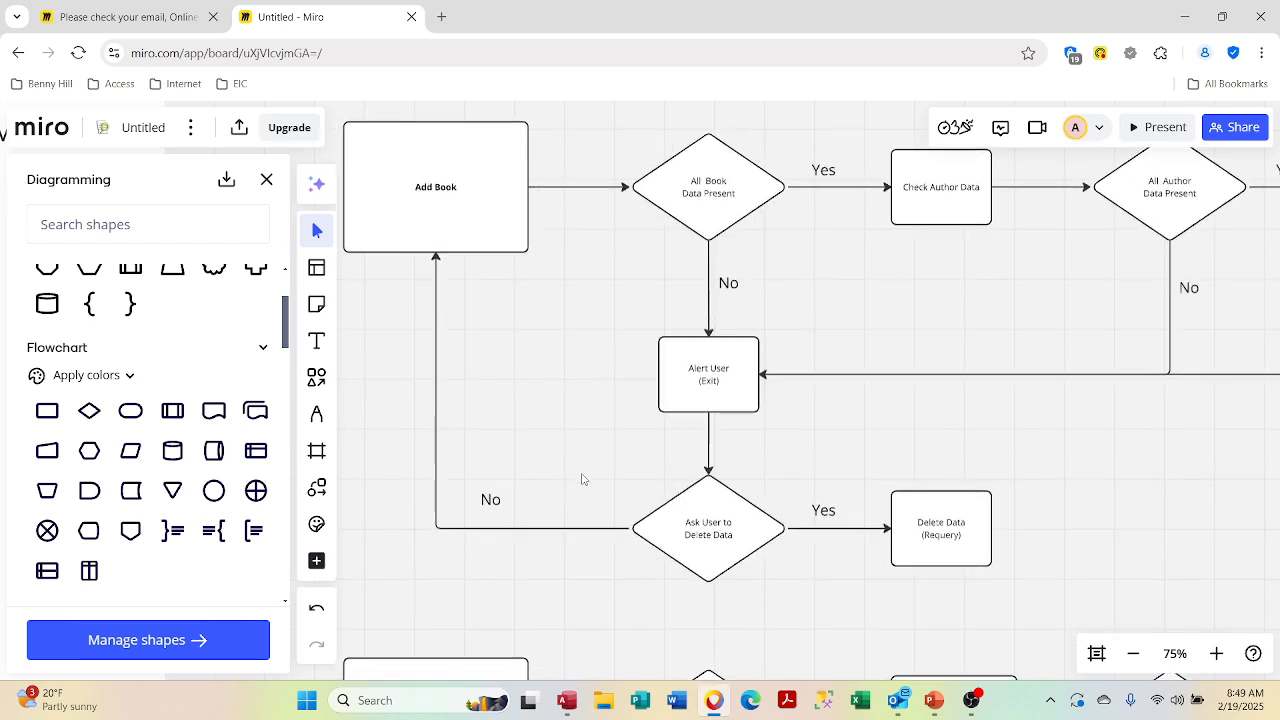
double_click(461, 189)
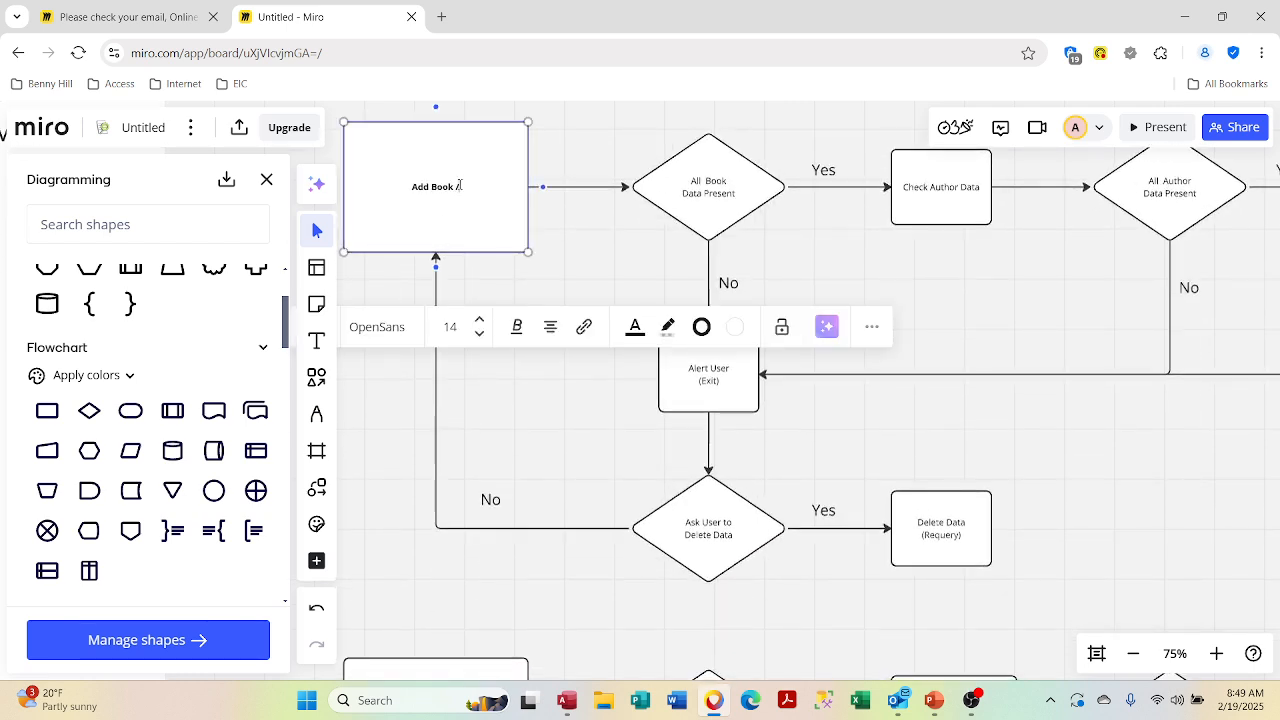
type("/")
key("BackSpace")
type("and Author(s)")
key("BackSpace")
key("BackSpace")
key("BackSpace")
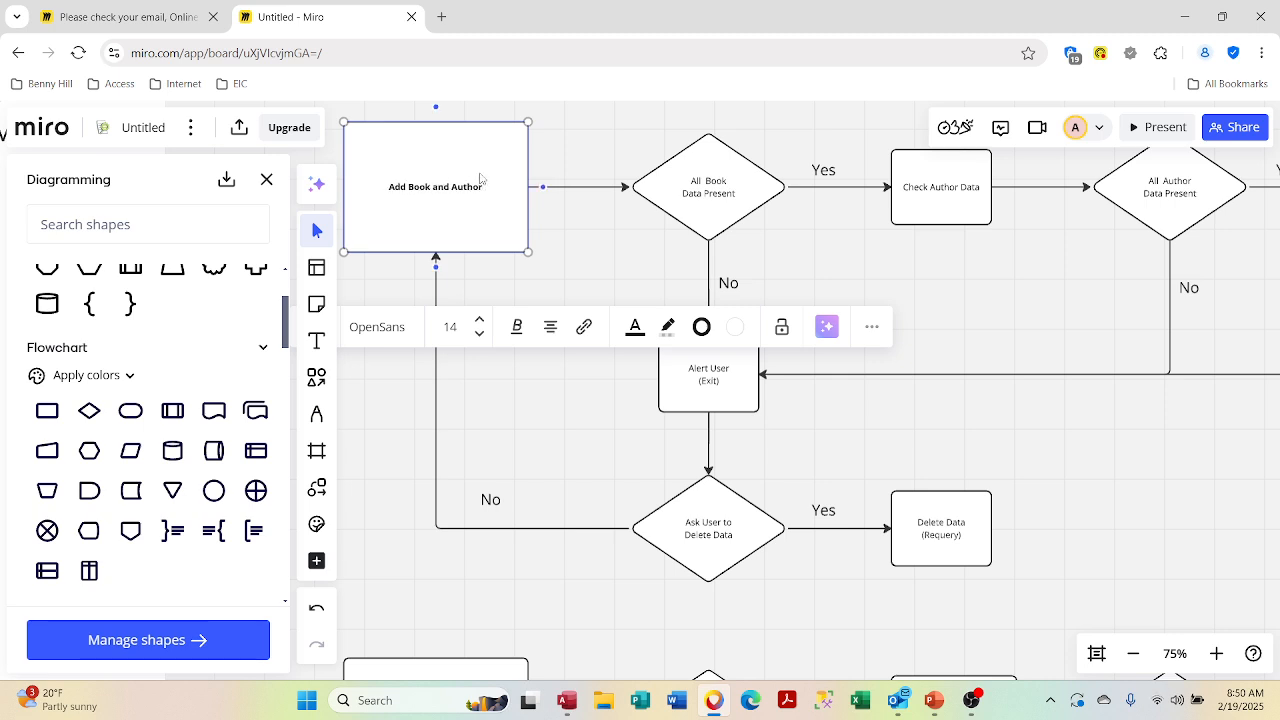
type("(s)")
key("Escape")
left_click(385, 434)
Step: Examine the Add Book Button flow from its starting box through to the No branch of the Edit/Add Data diamond
scroll(478, 505, "down", 5)
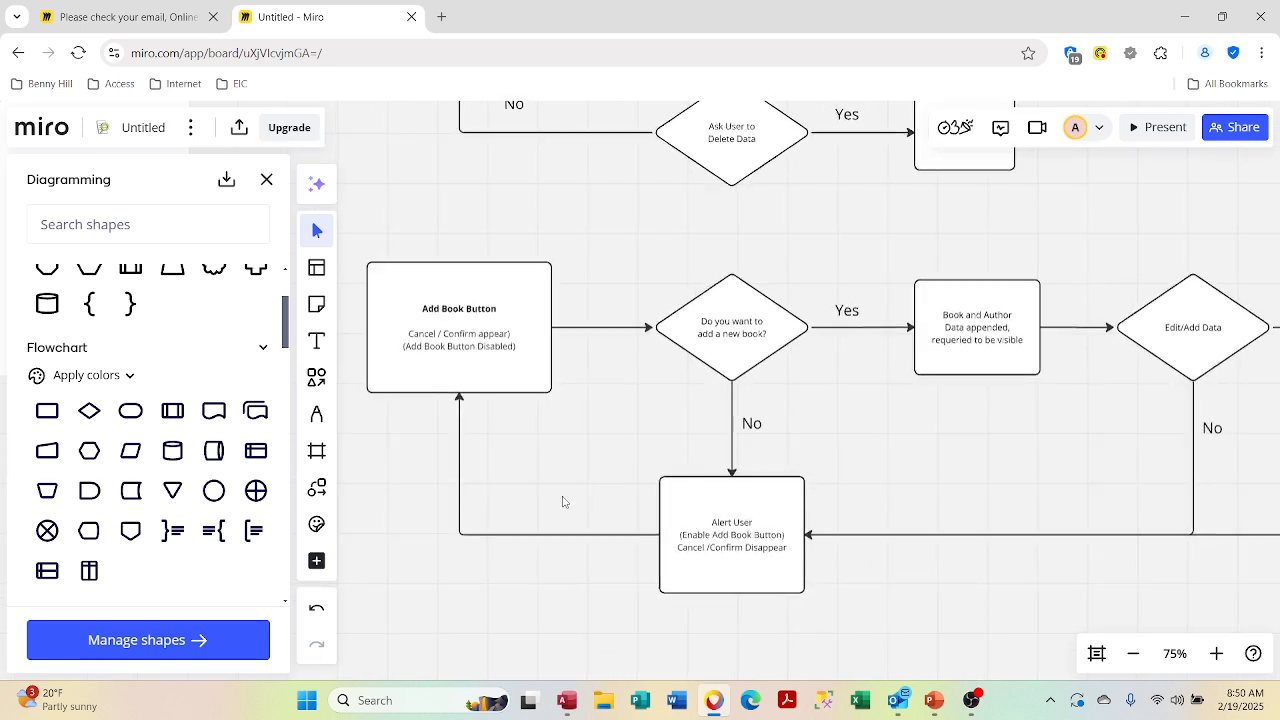
scroll(669, 520, "right", 2)
scroll(669, 520, "left", 2)
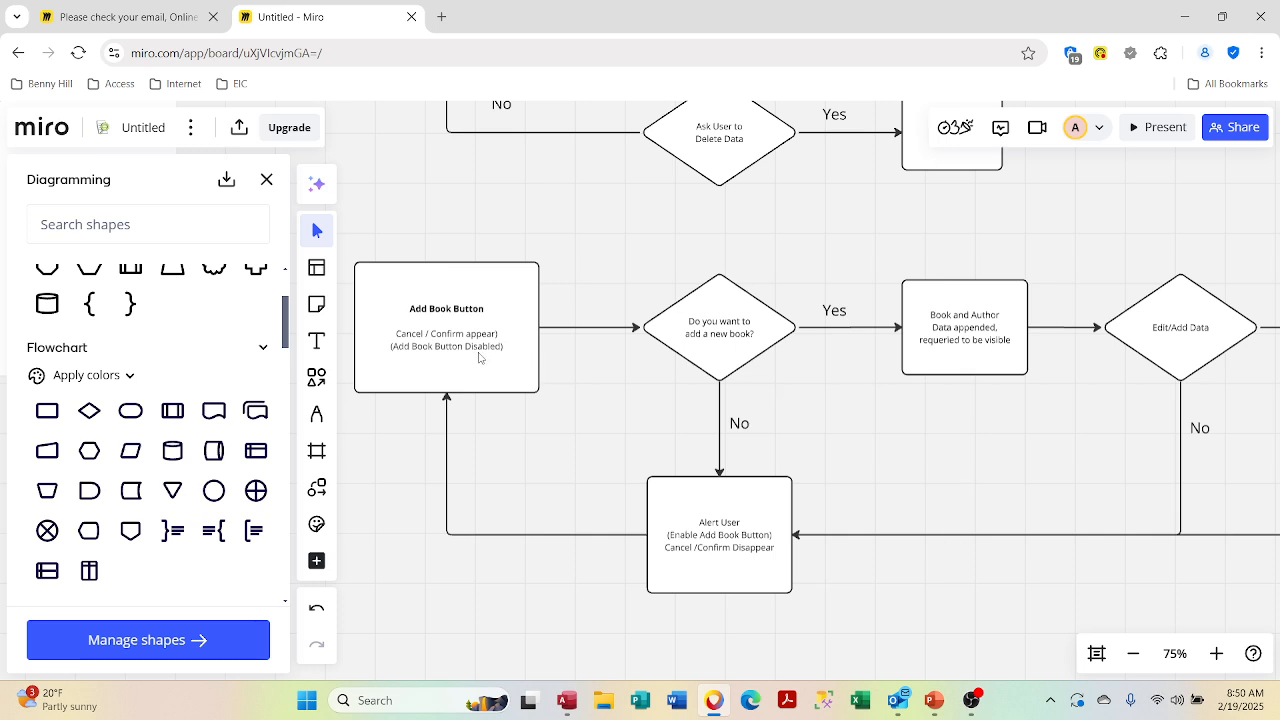
left_click(405, 360)
left_click(381, 478)
scroll(750, 537, "right", 3)
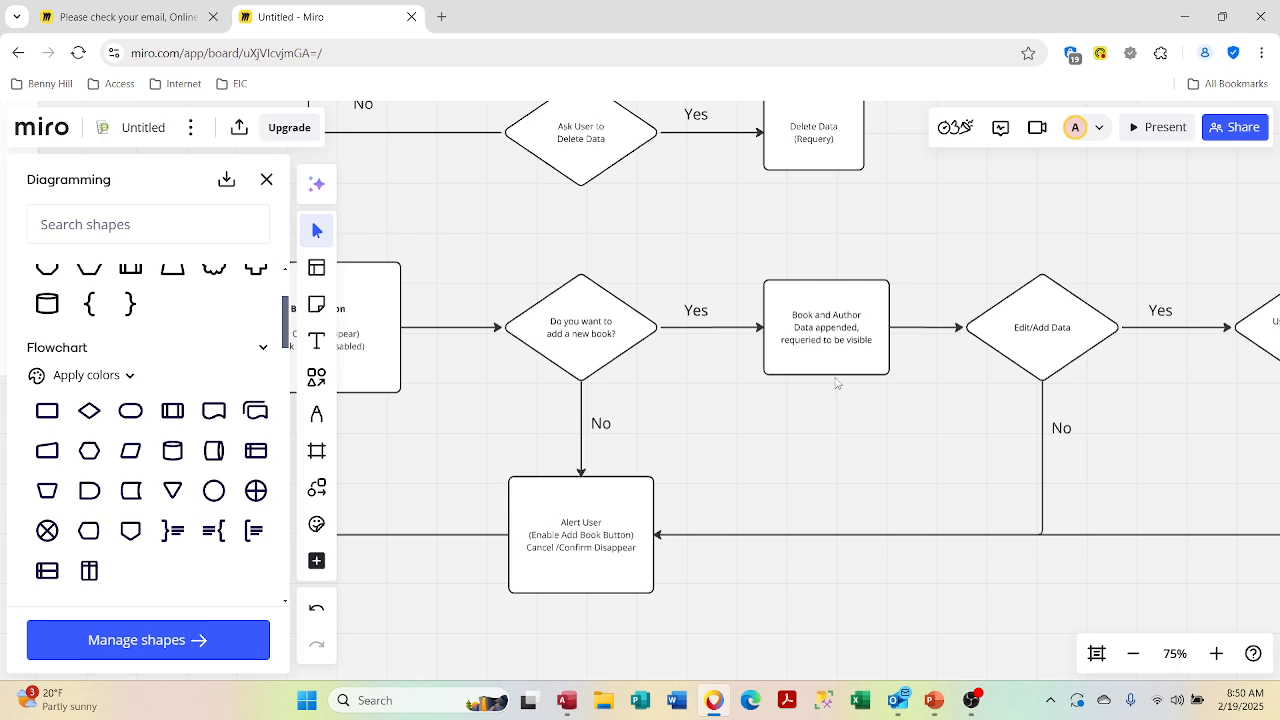
scroll(836, 382, "right", 3)
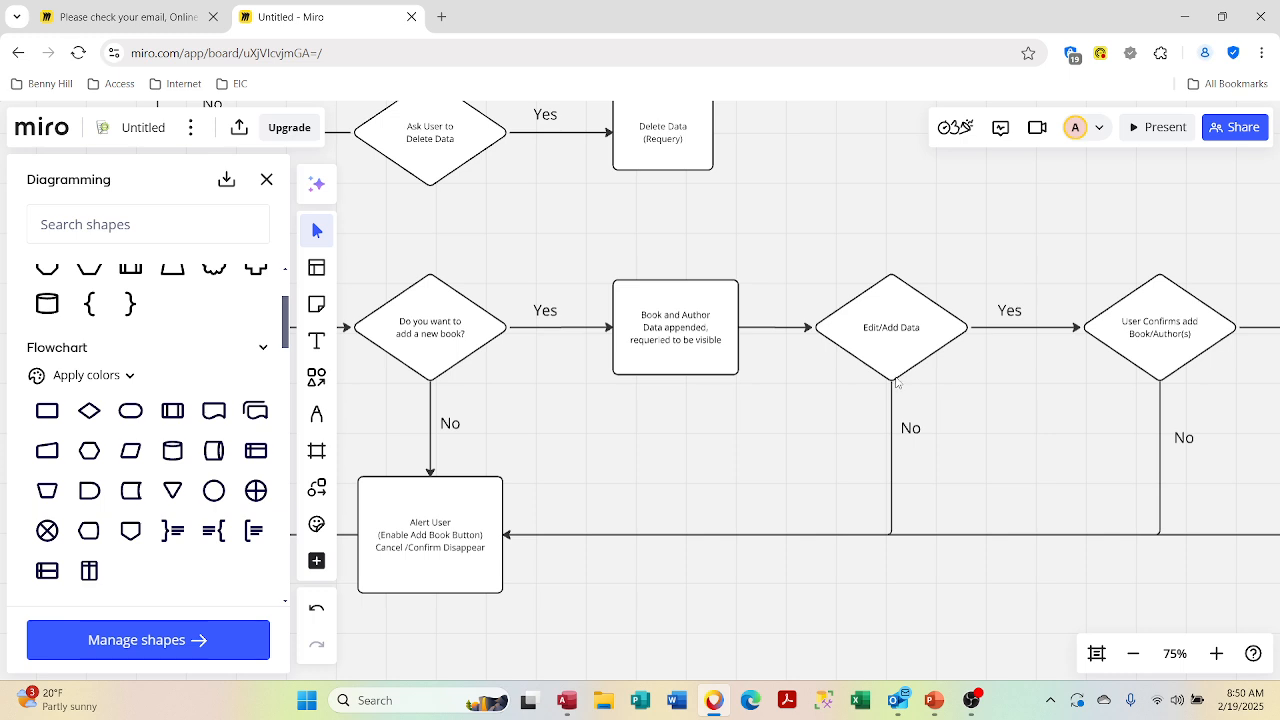
left_click(891, 457)
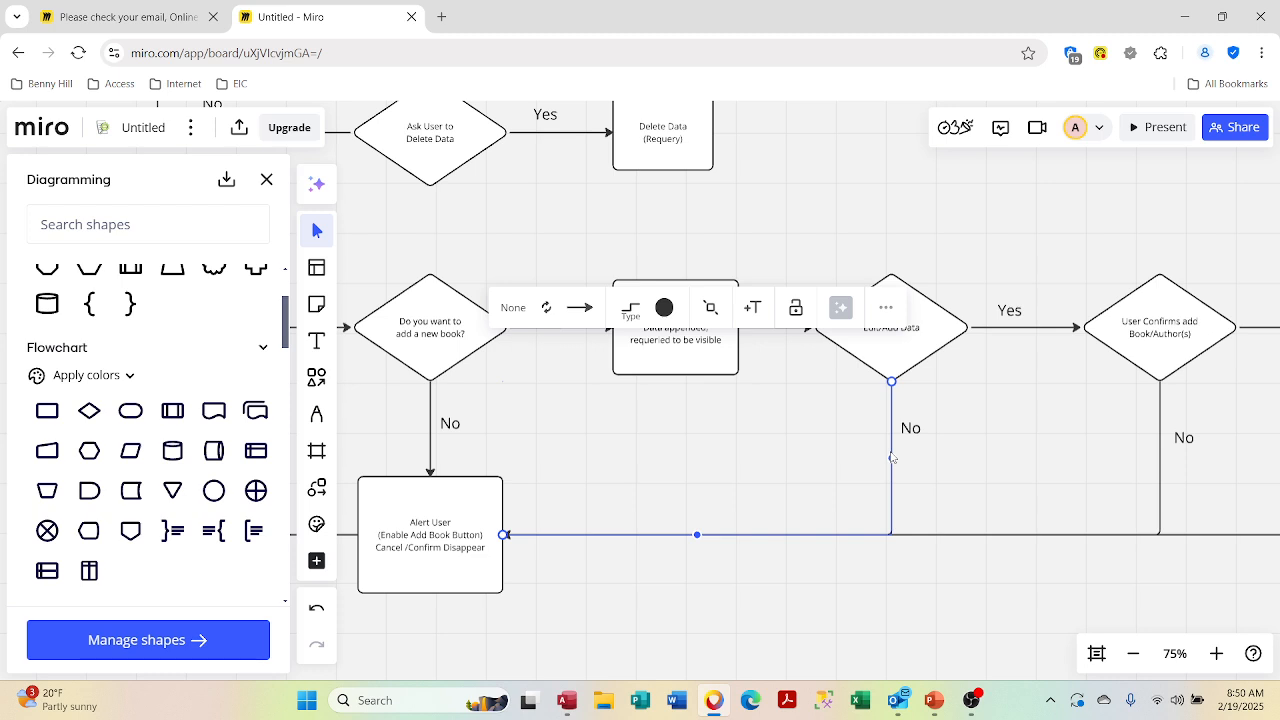
Step: Change the "No" label below the Edit/Add Data decision to "No (Cancel)"
left_click(880, 449)
left_click(917, 428)
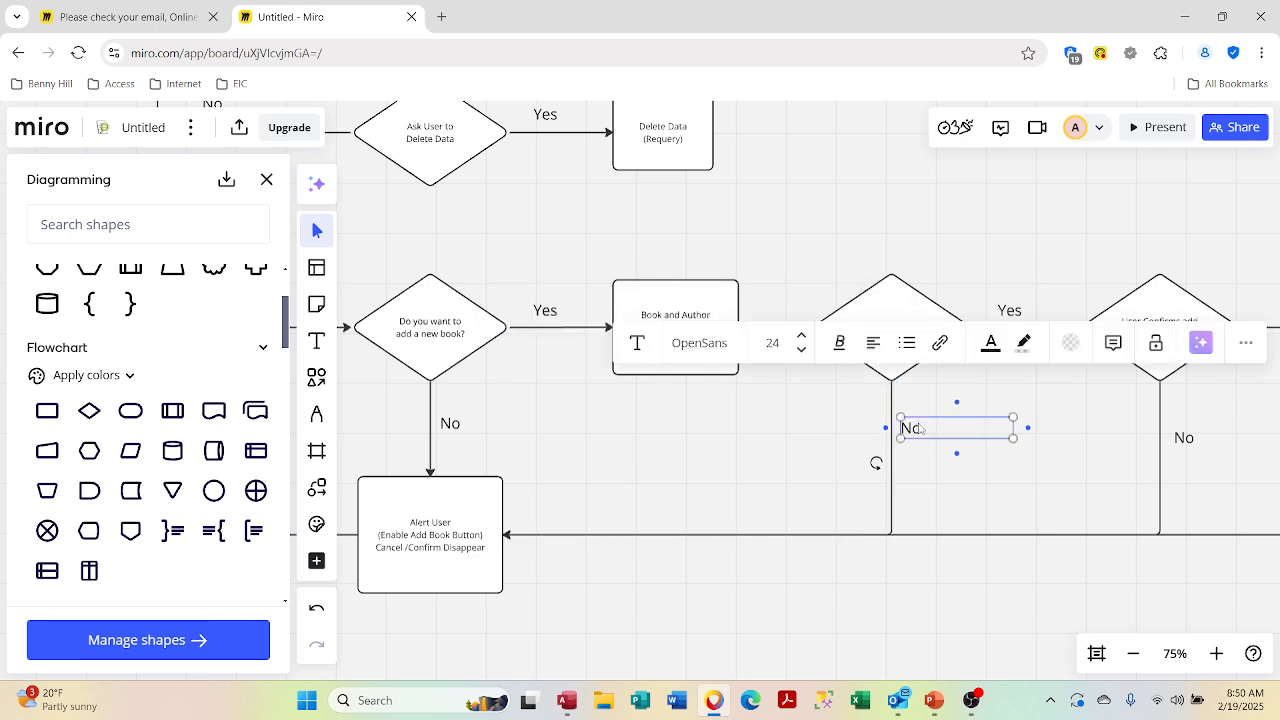
left_click(925, 427)
type("(Cancel)")
left_click(737, 478)
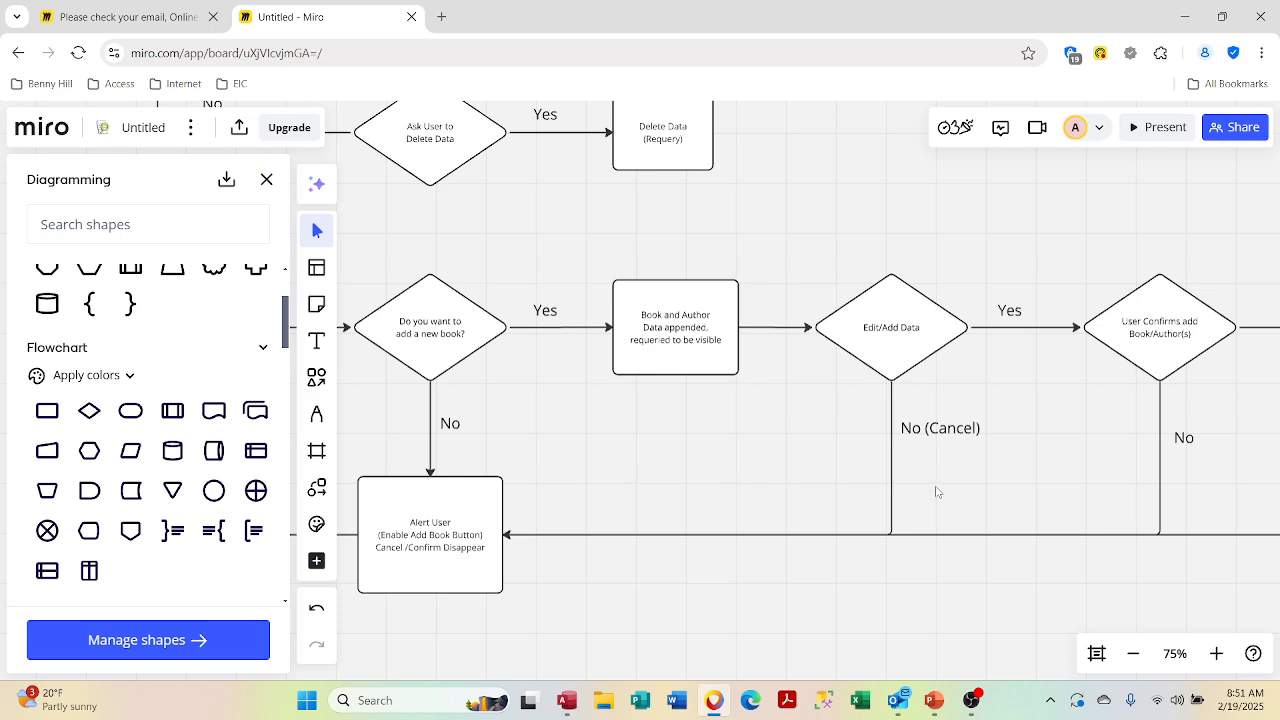
Step: Change the "No" label below the "User Confirms add Book/Author(s)" decision to "No or Cancel"
scroll(948, 497, "right", 4)
right_click(1037, 441)
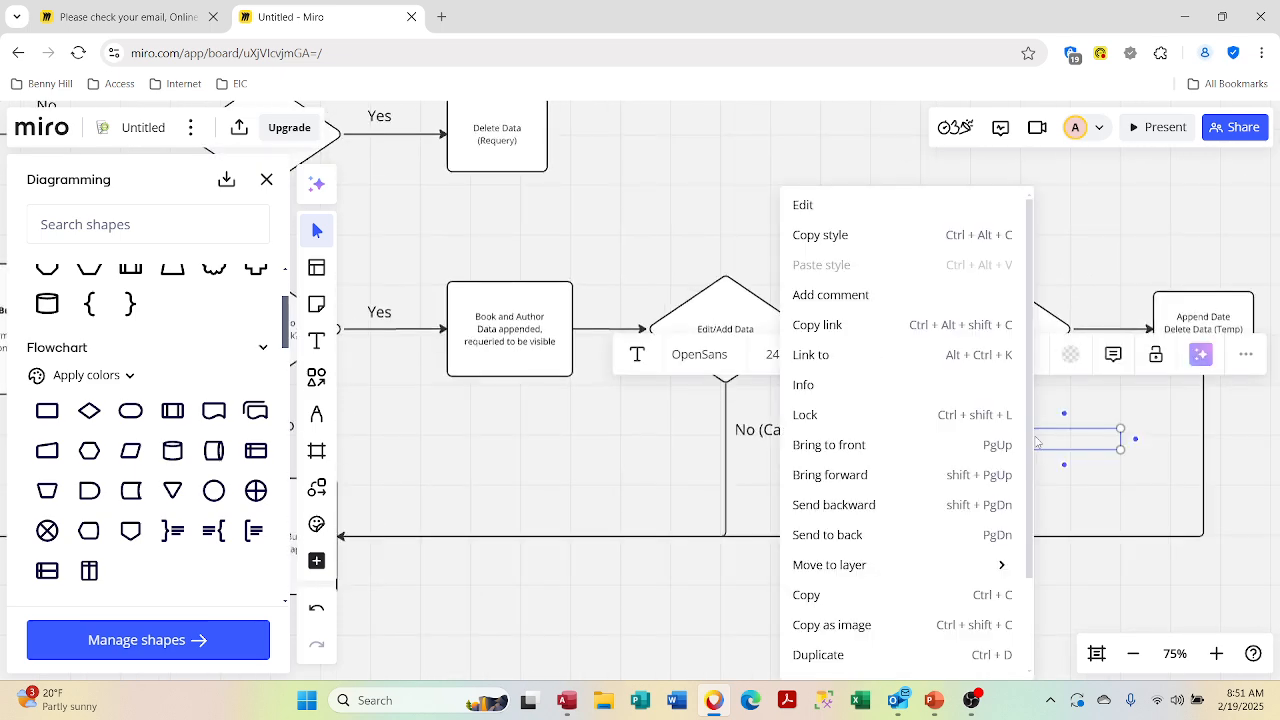
right_click(1088, 489)
right_click(1252, 480)
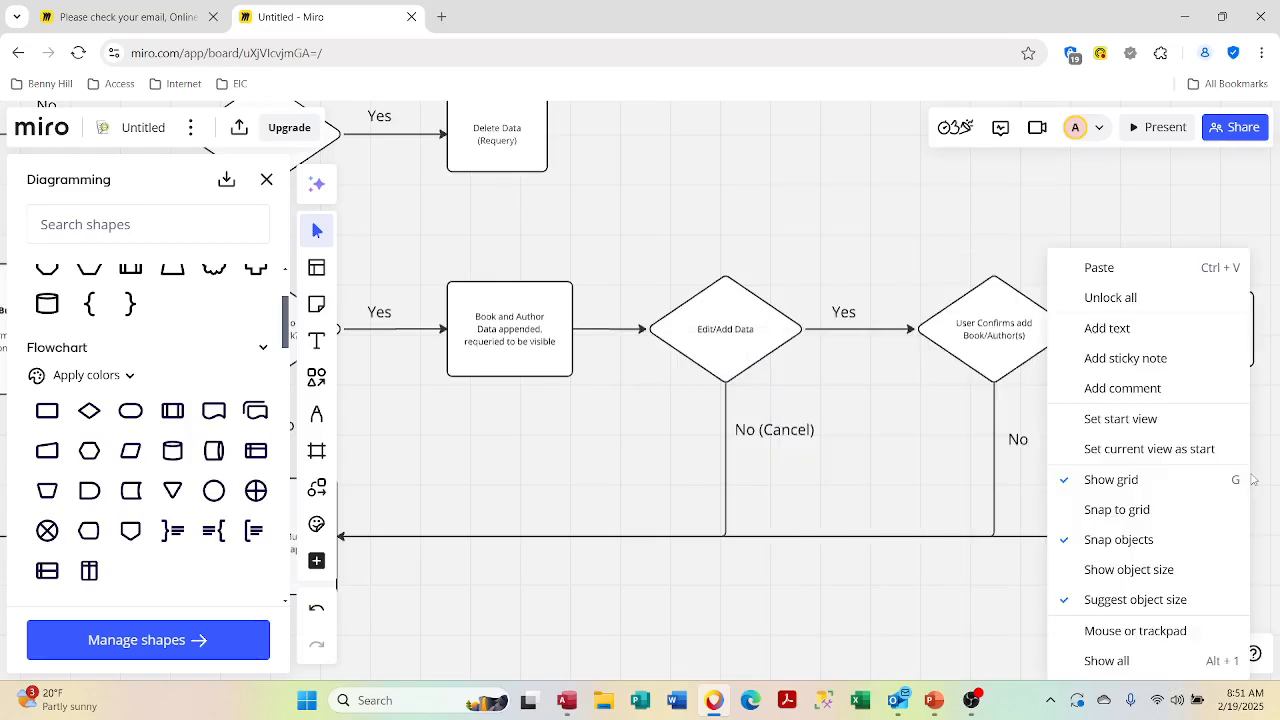
left_click(1034, 500)
left_click(1030, 443)
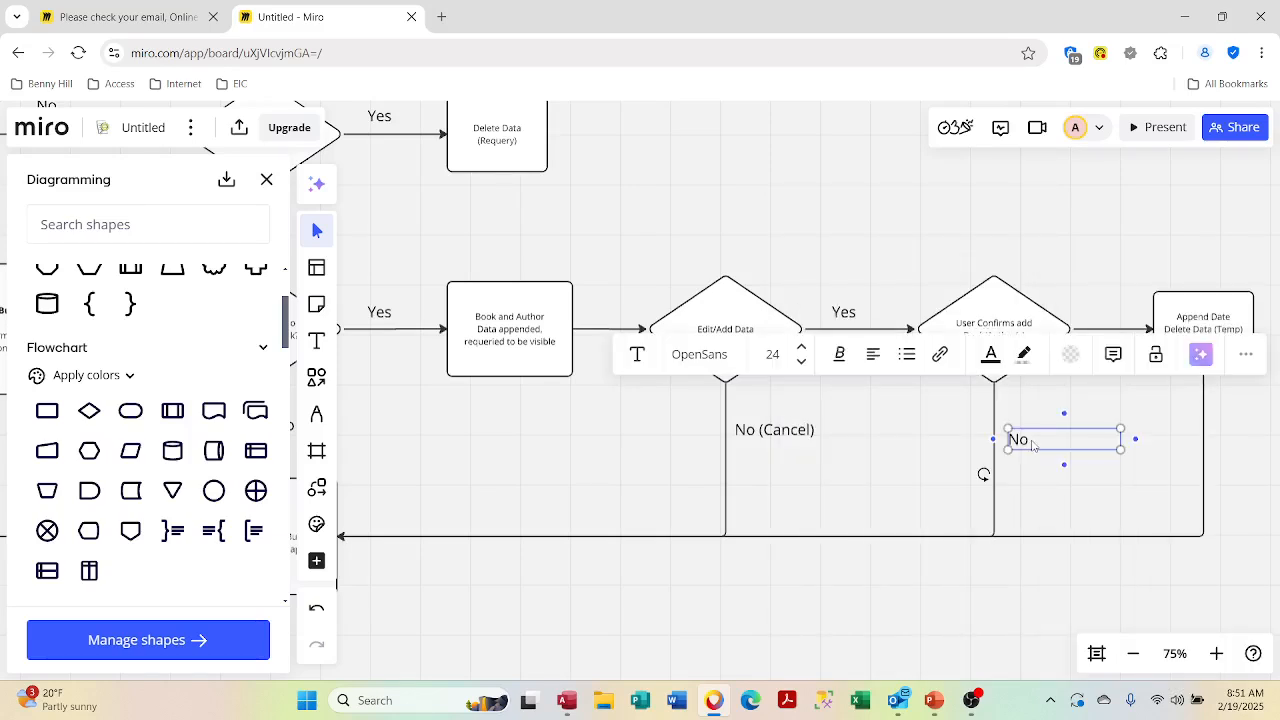
left_click(1037, 441)
type("or Csancel")
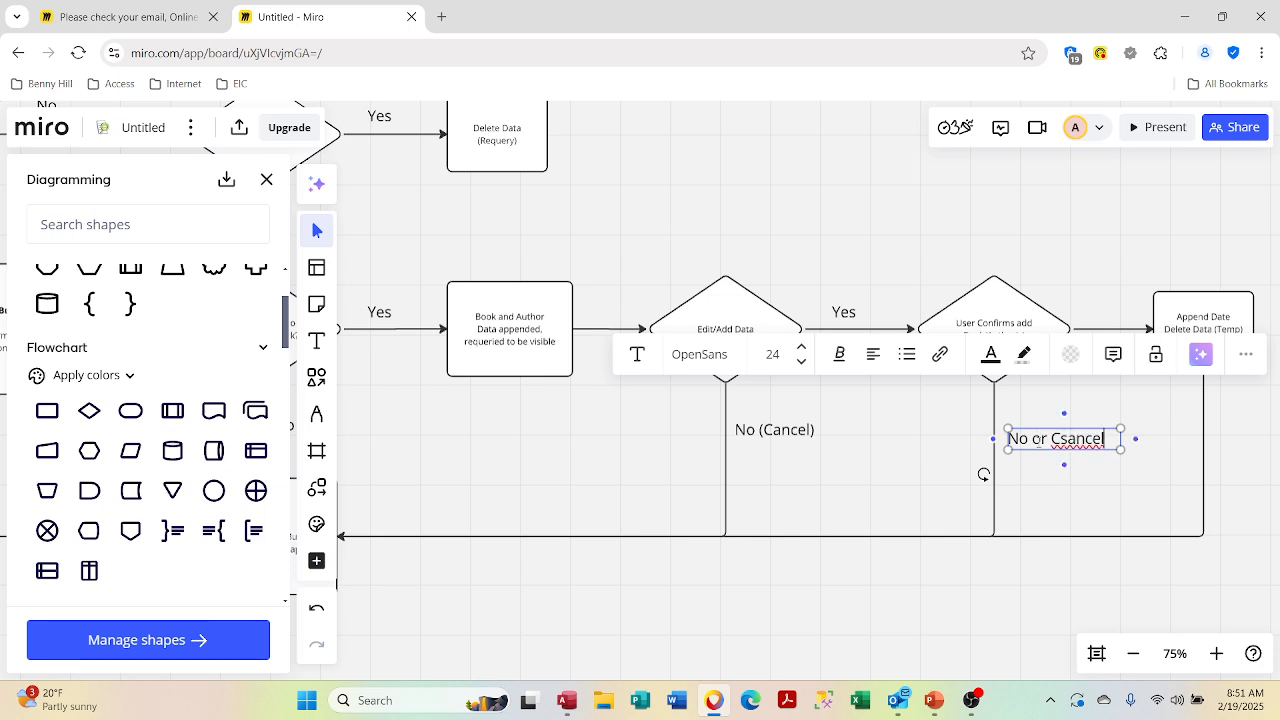
key("BackSpace")
key("BackSpace")
key("BackSpace")
key("BackSpace")
key("BackSpace")
type("ancel")
left_click(947, 580)
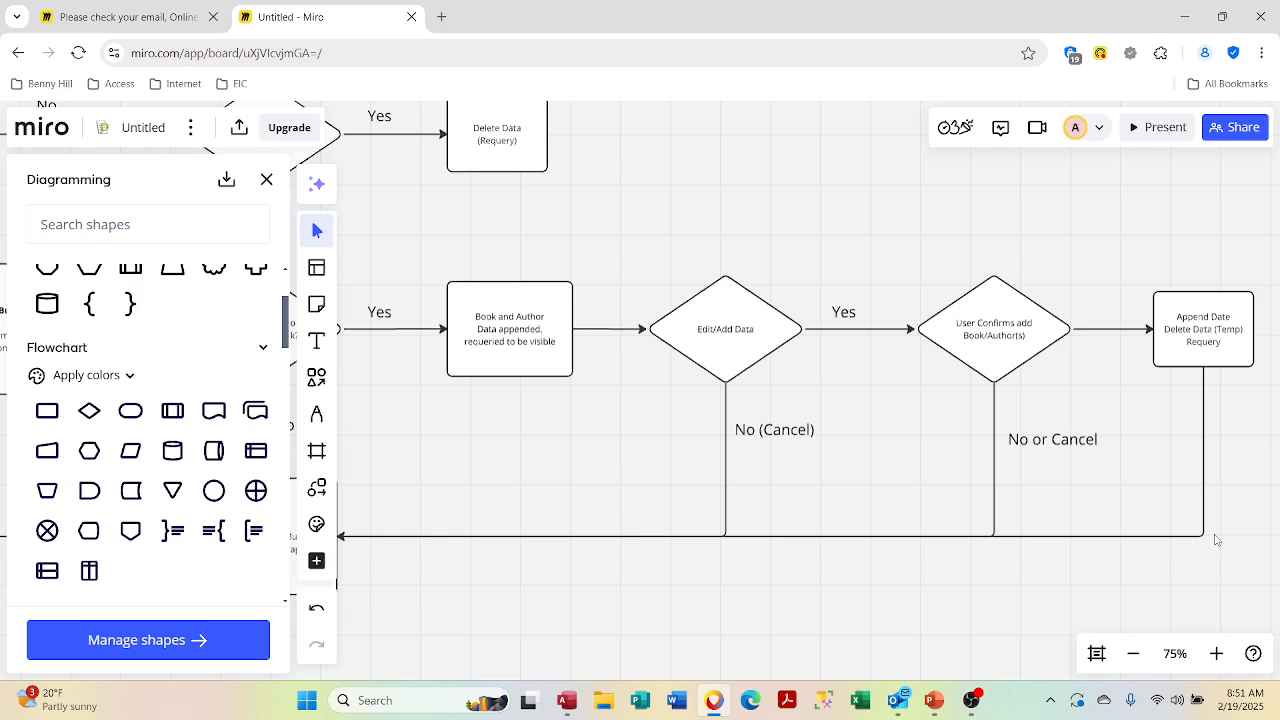
Step: Switch to Access and show the Add/Edit Books form in Design View
scroll(1215, 540, "left", 10)
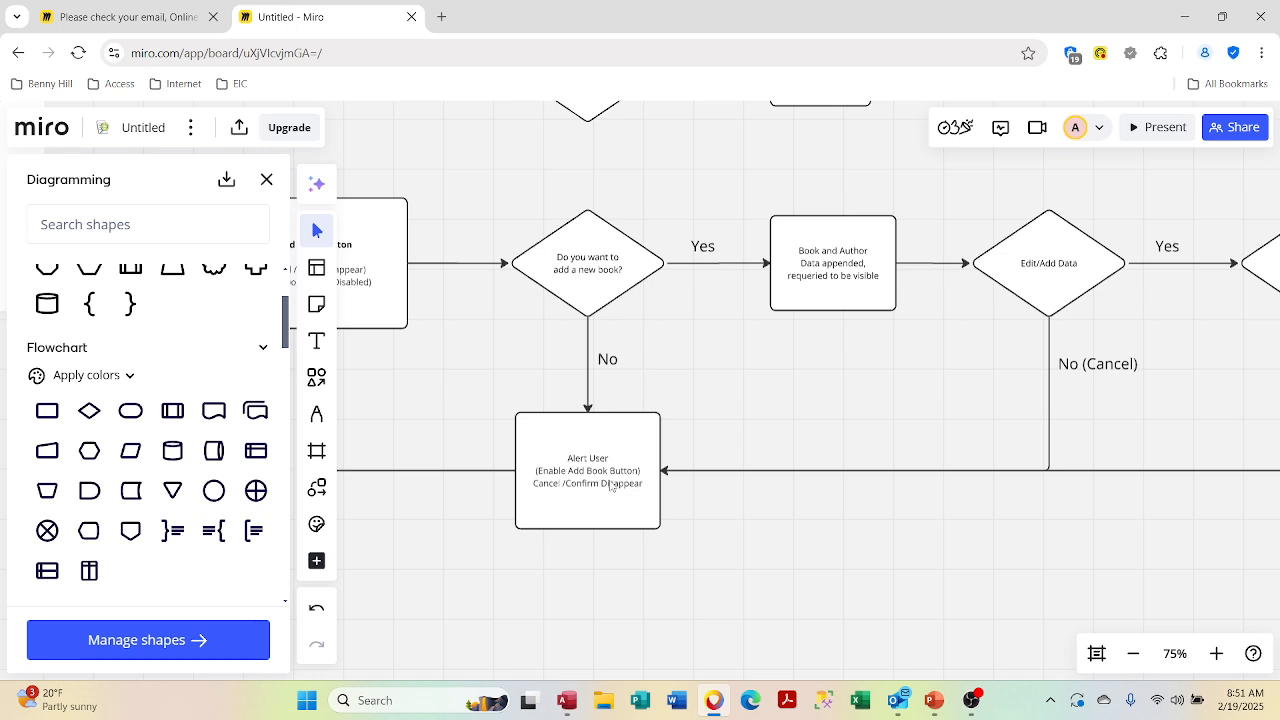
scroll(641, 539, "left", 3)
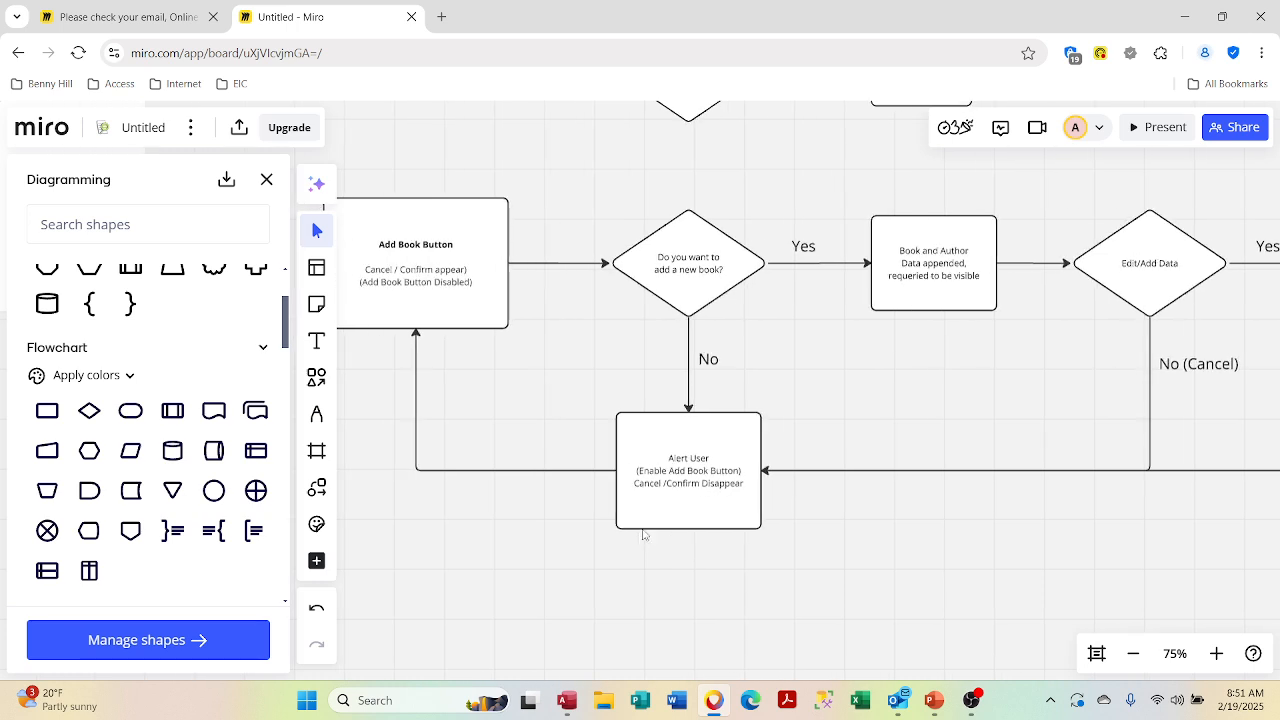
left_click(567, 700)
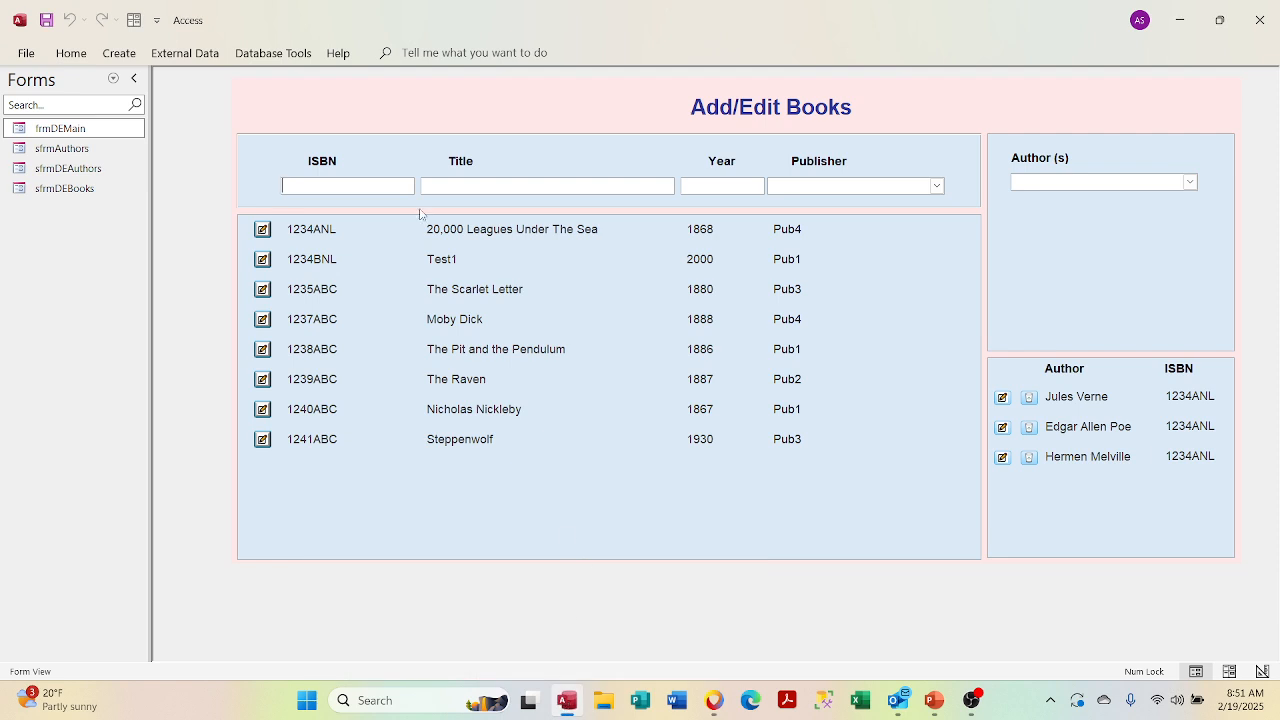
right_click(404, 104)
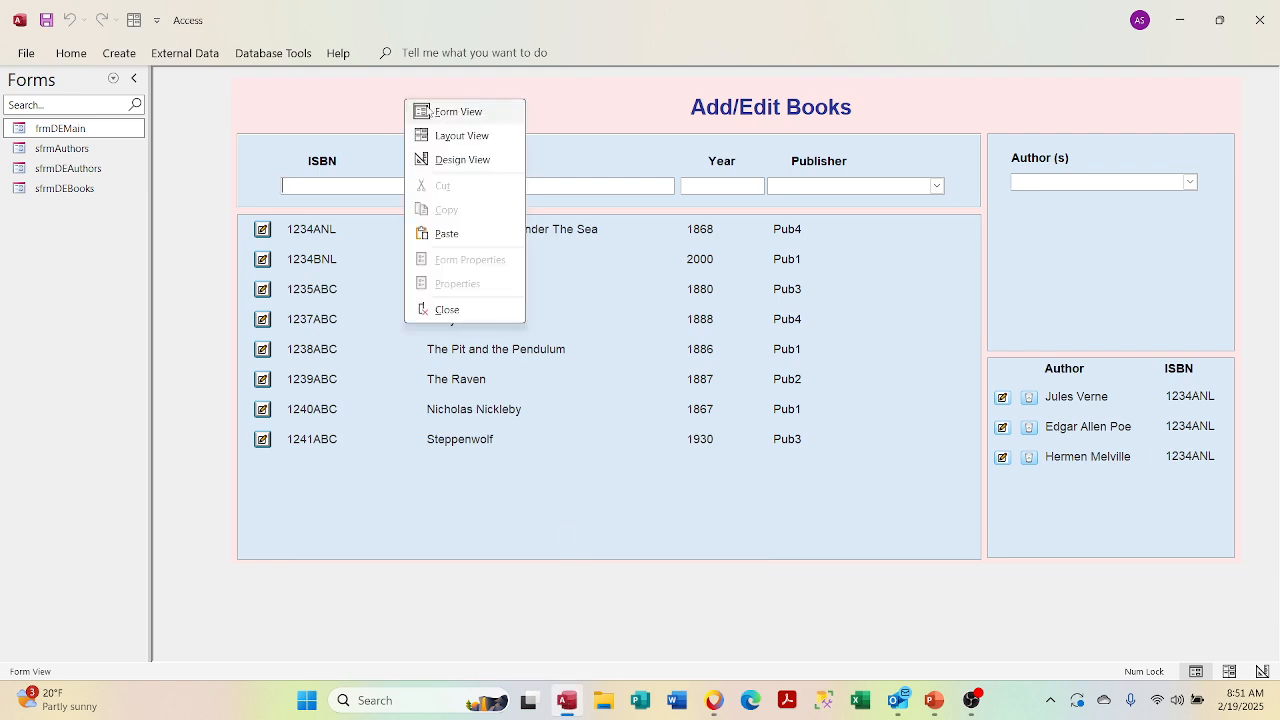
left_click(440, 160)
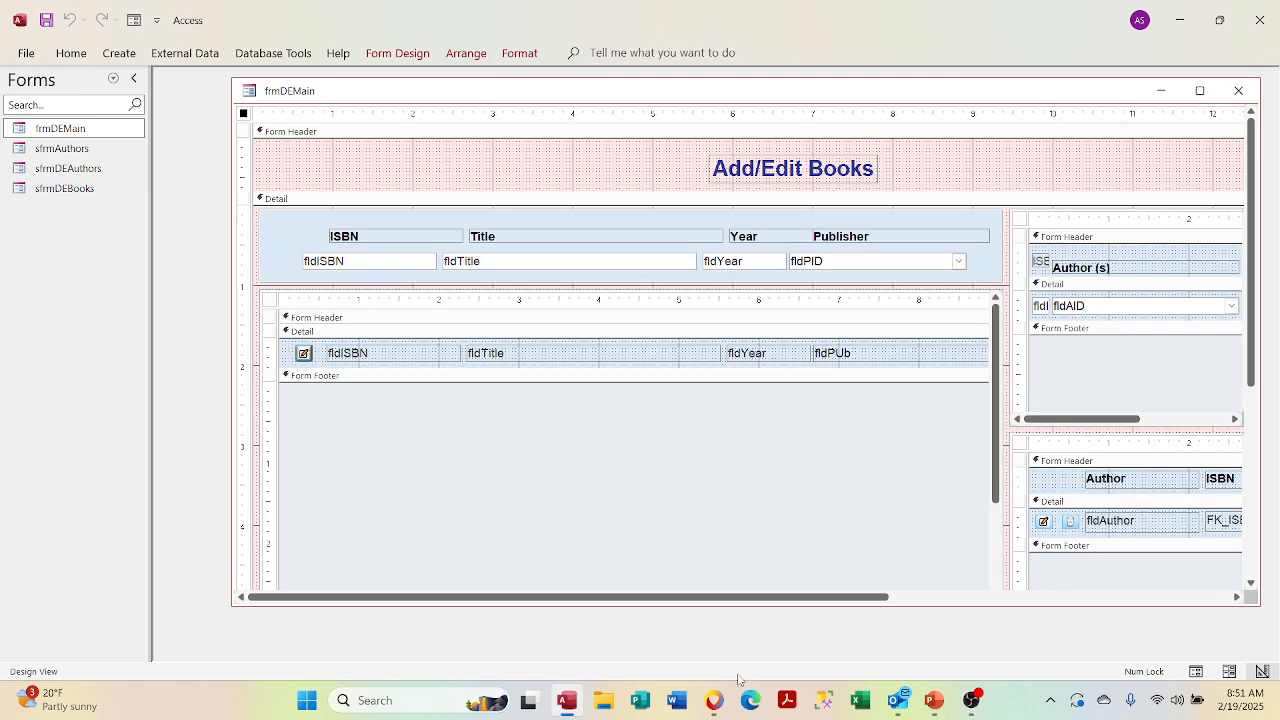
Step: Switch back to the Miro flowchart and review both the Add Book and Author(s) flow and the Add Book Button flow at 50% zoom
left_click(714, 700)
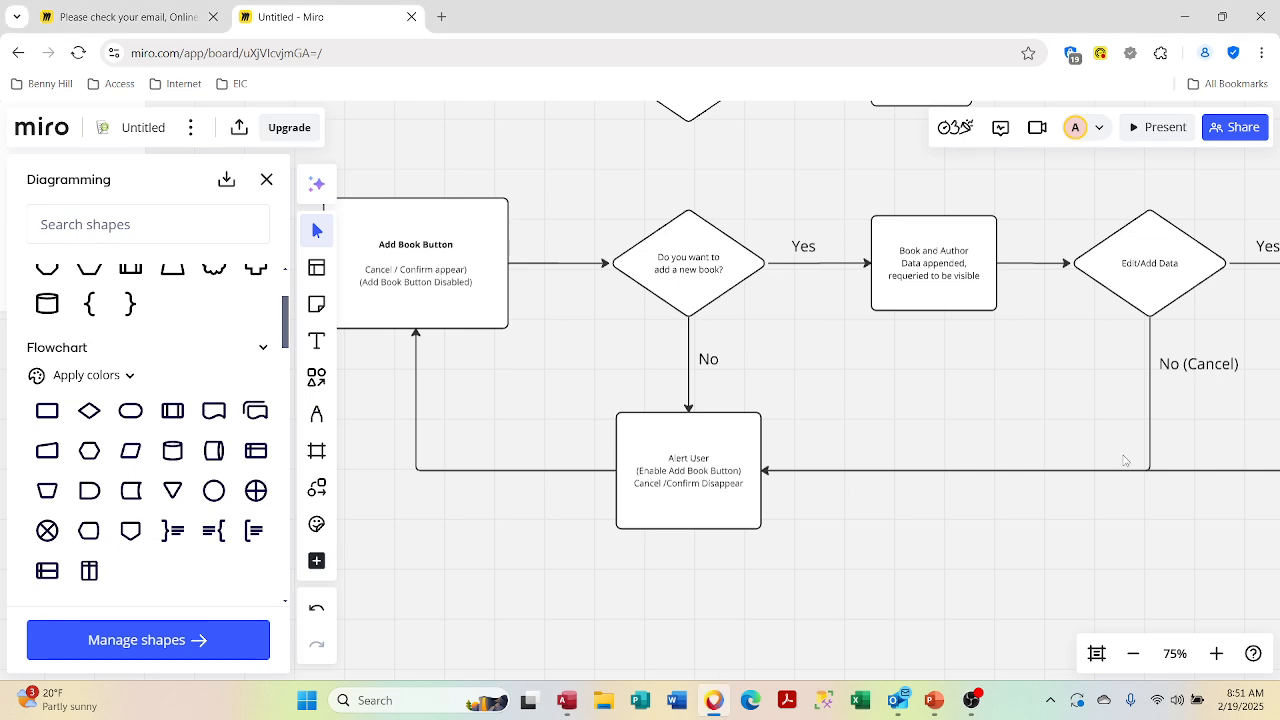
left_click(1133, 658)
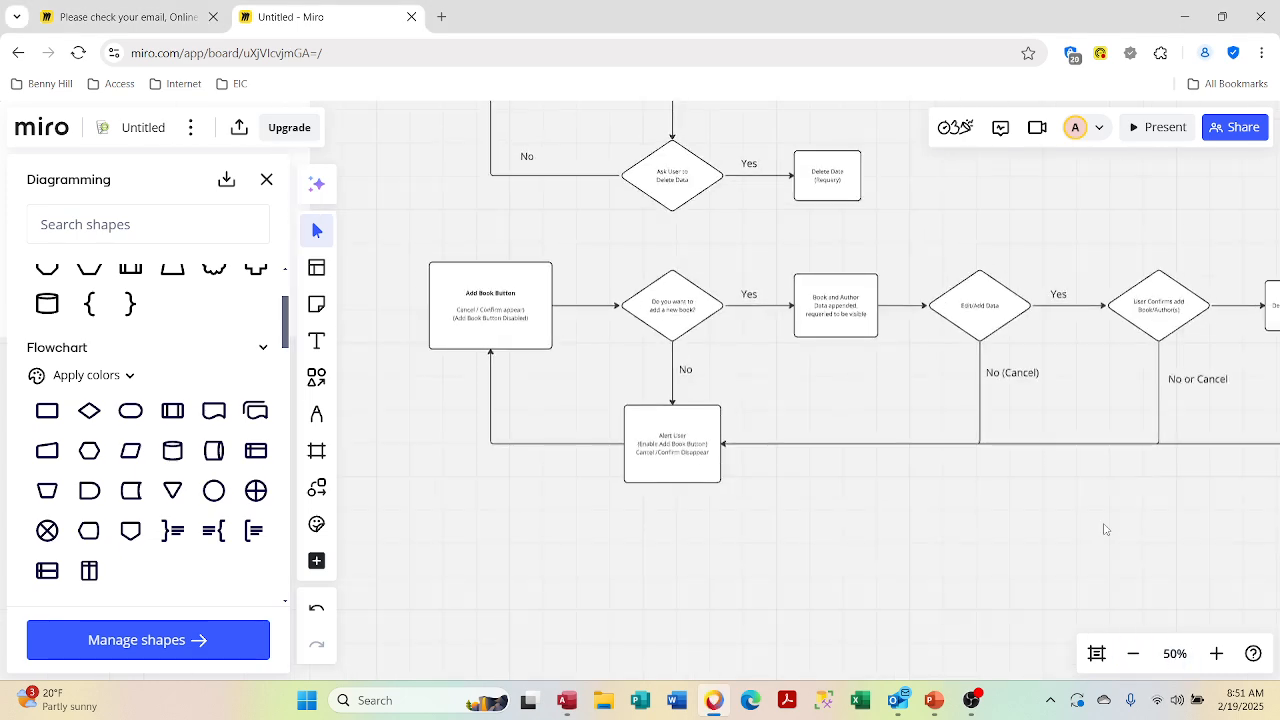
scroll(1104, 527, "up", 5)
scroll(1104, 527, "down", 1)
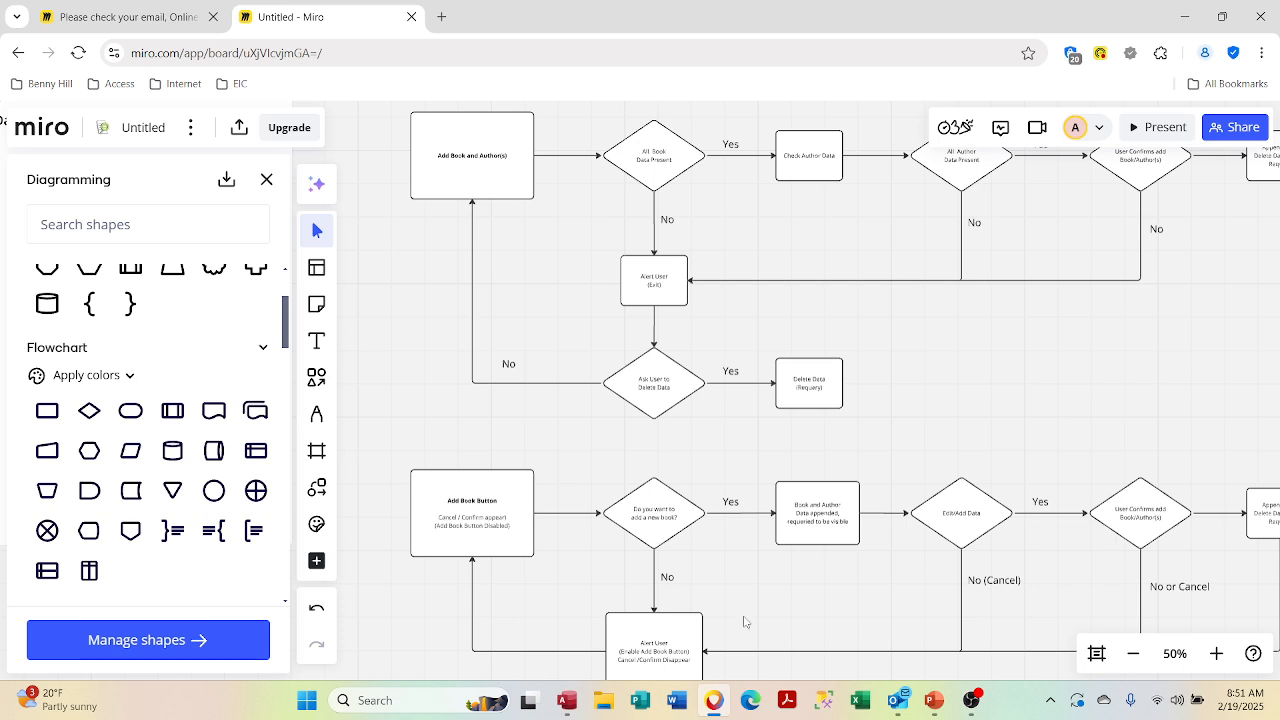
Step: Switch to Access and draw a command button in the form header before the Add/Edit Books title, without using the wizard
left_click(562, 704)
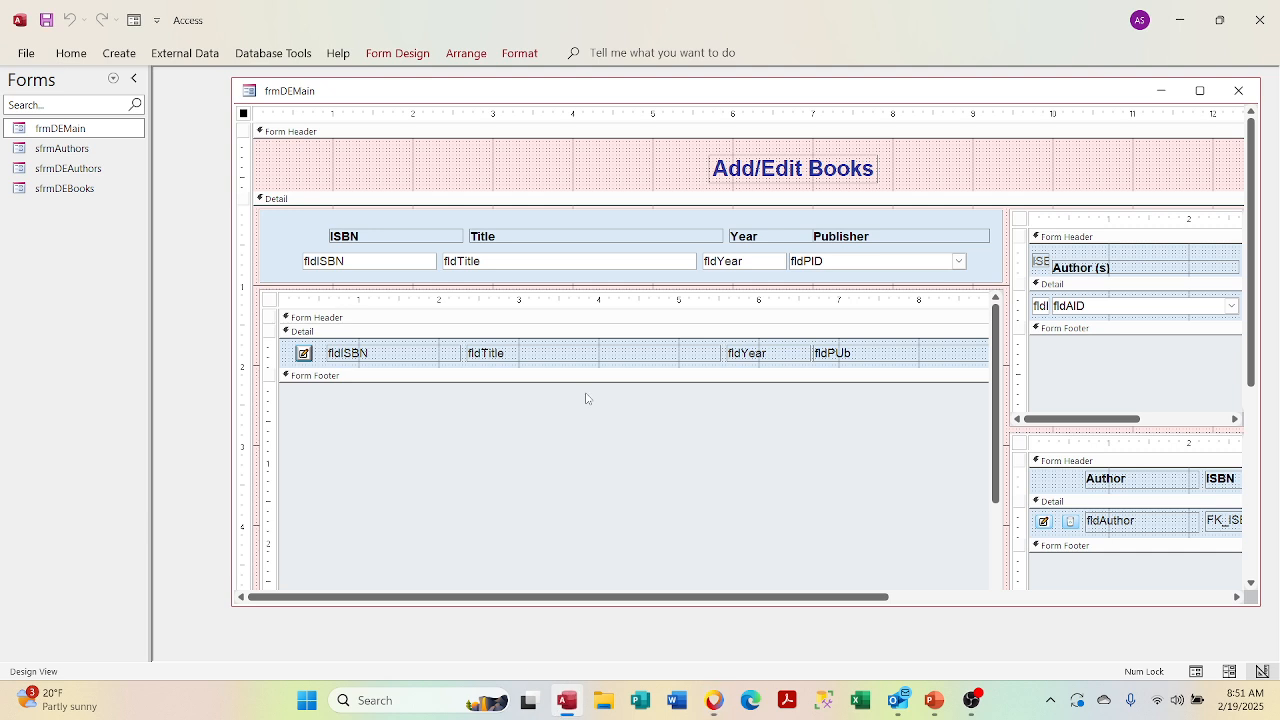
left_click(396, 53)
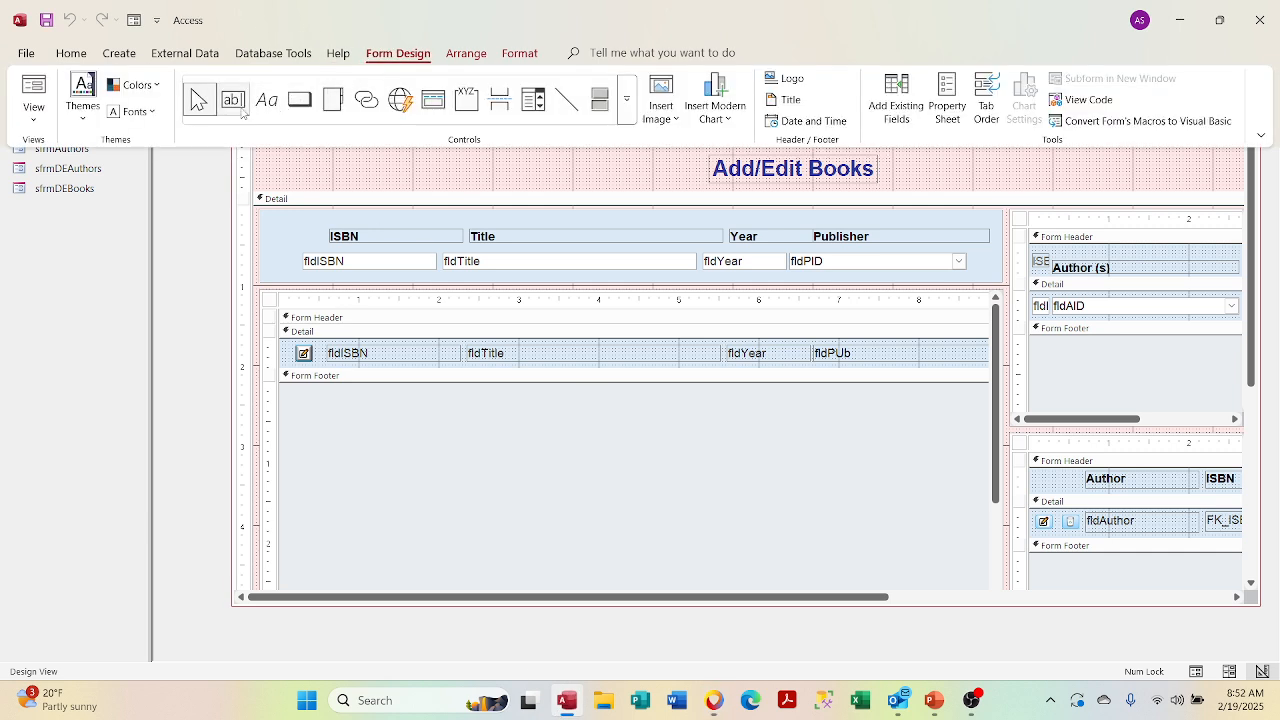
left_click(626, 100)
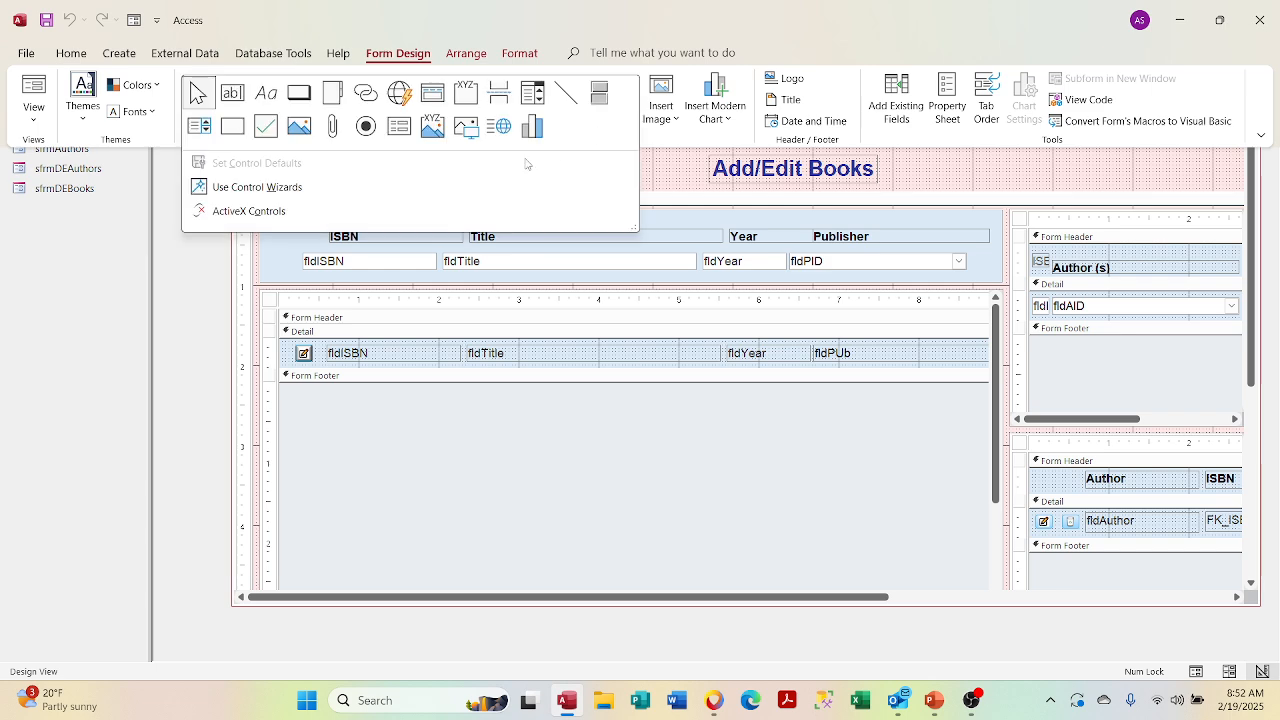
left_click(299, 93)
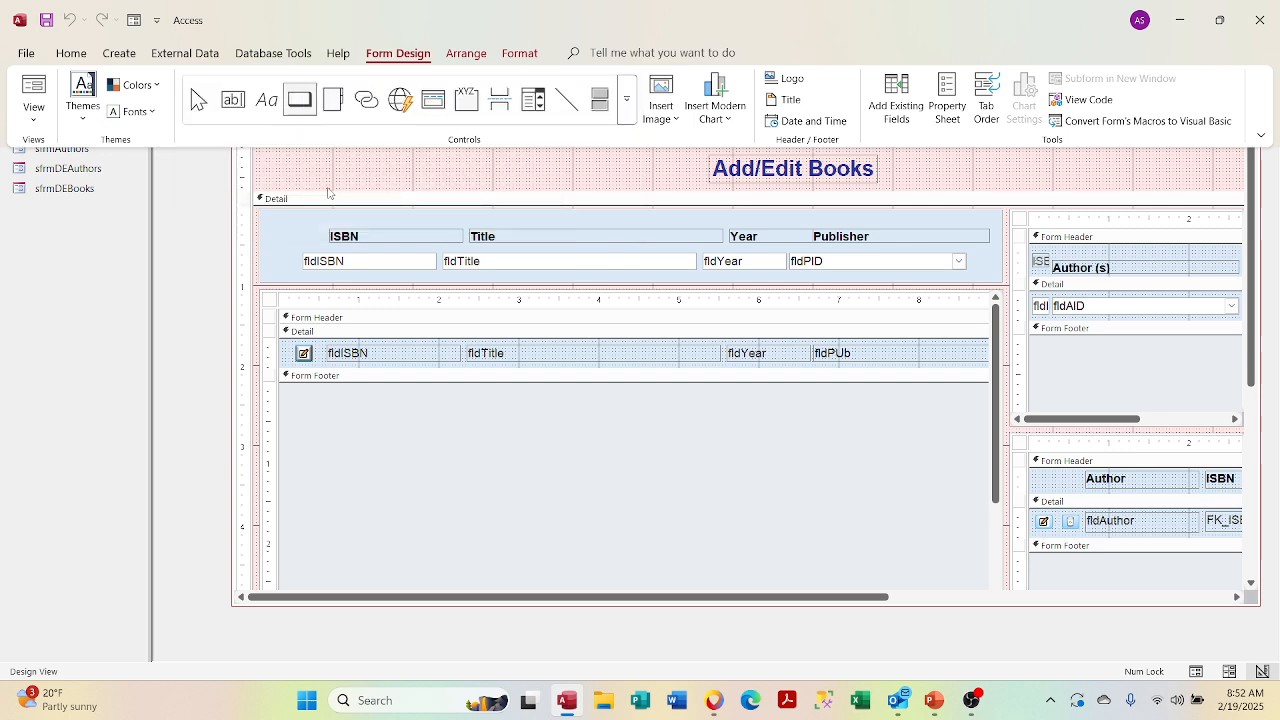
left_click(301, 156)
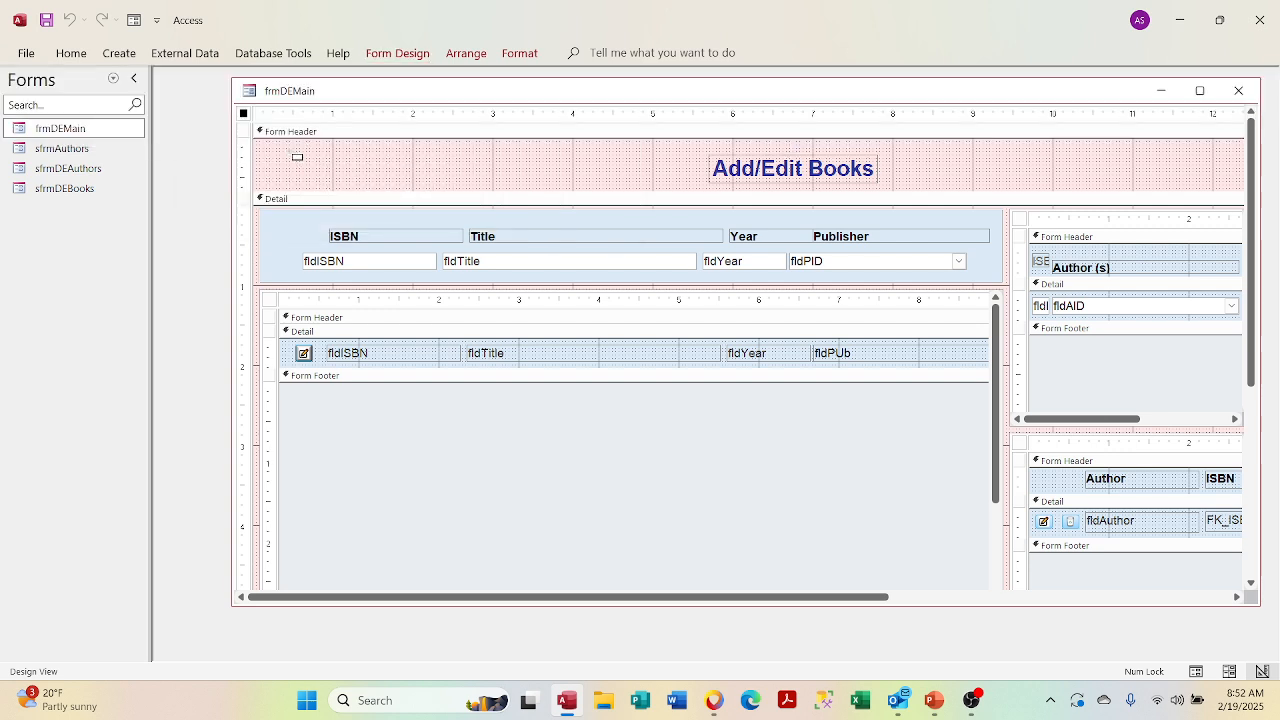
left_click_drag(284, 155, 360, 172)
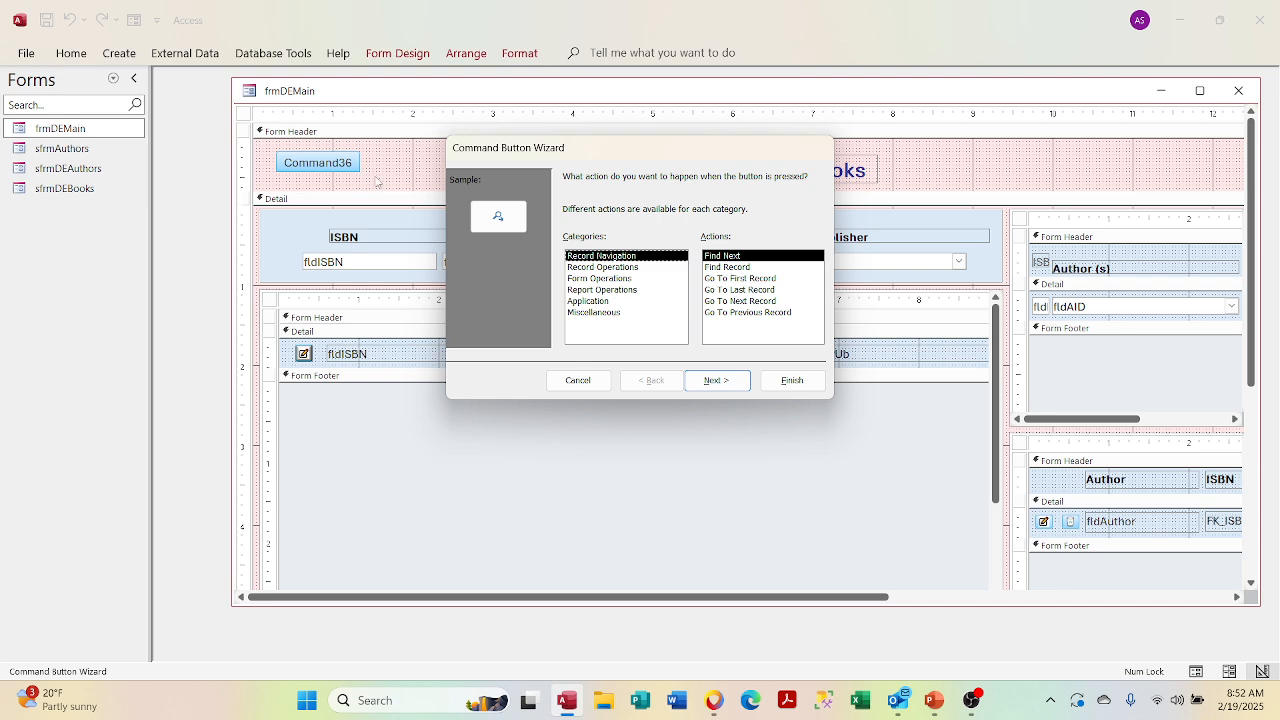
left_click(568, 381)
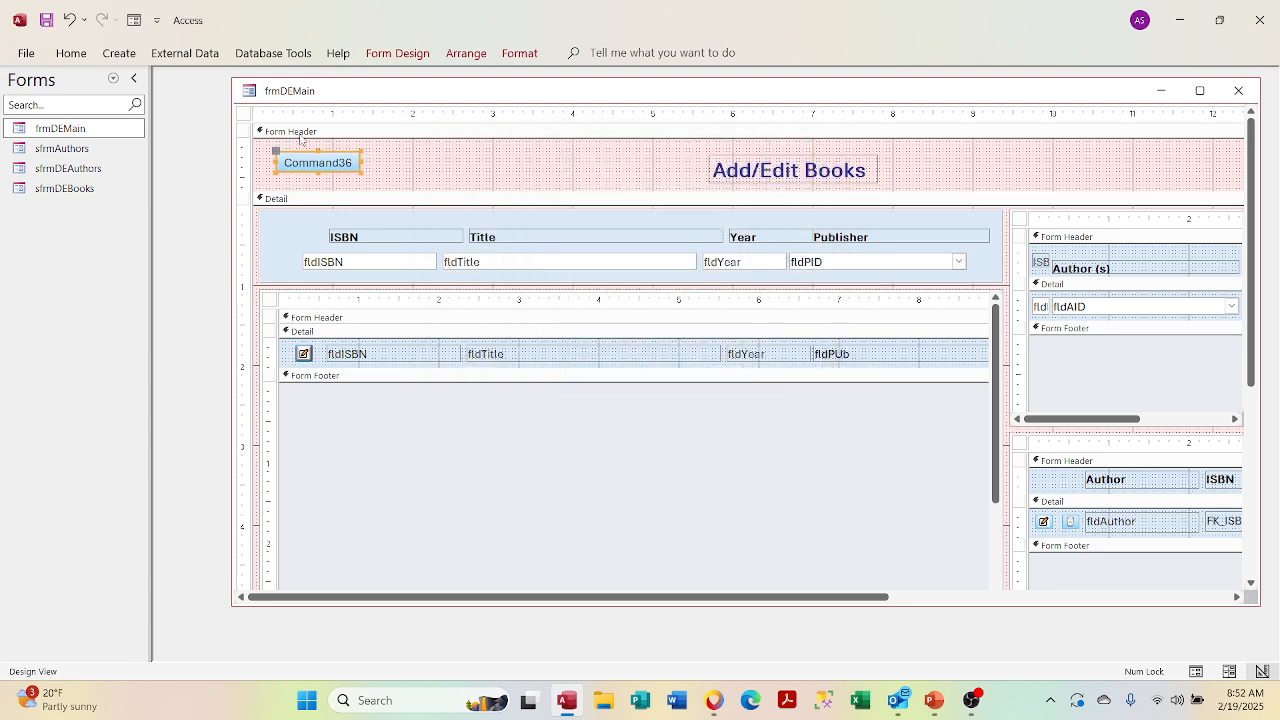
Step: Replace the new header button's caption with "Add Bookand Author(s)"
left_click(350, 160)
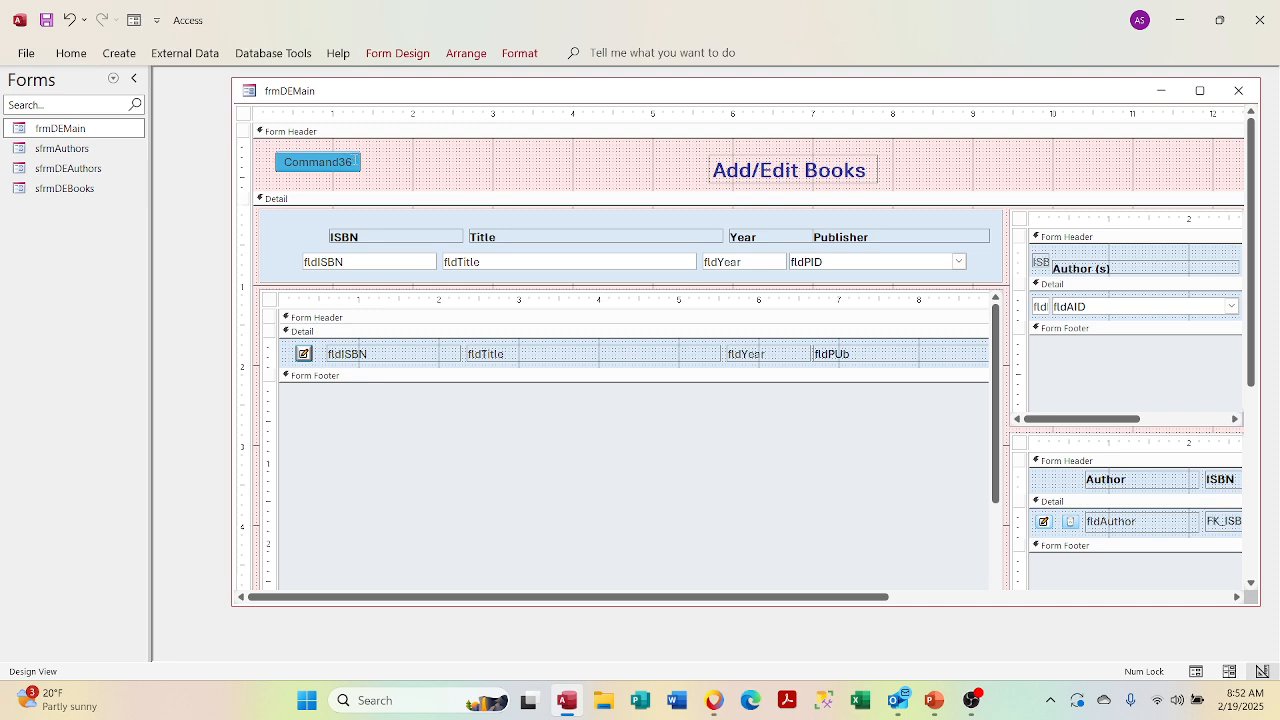
left_click_drag(352, 161, 284, 161)
type("Add Book")
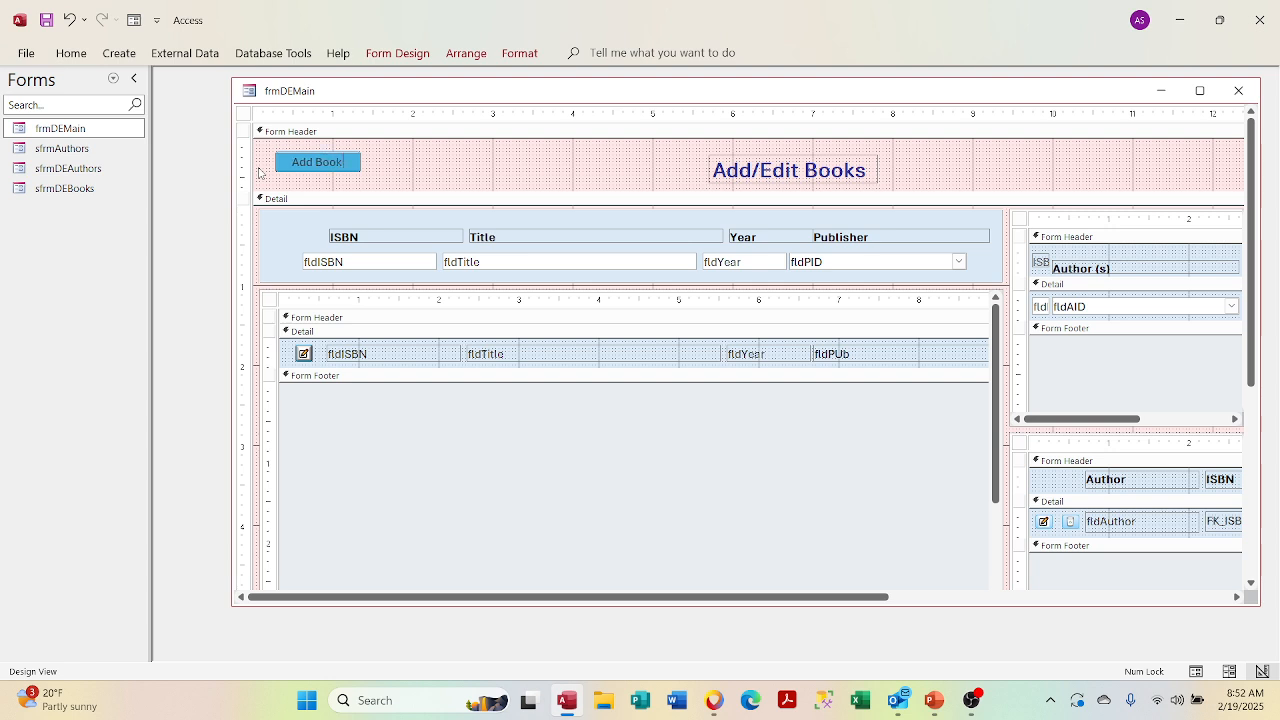
type("and Auth")
type("ors")
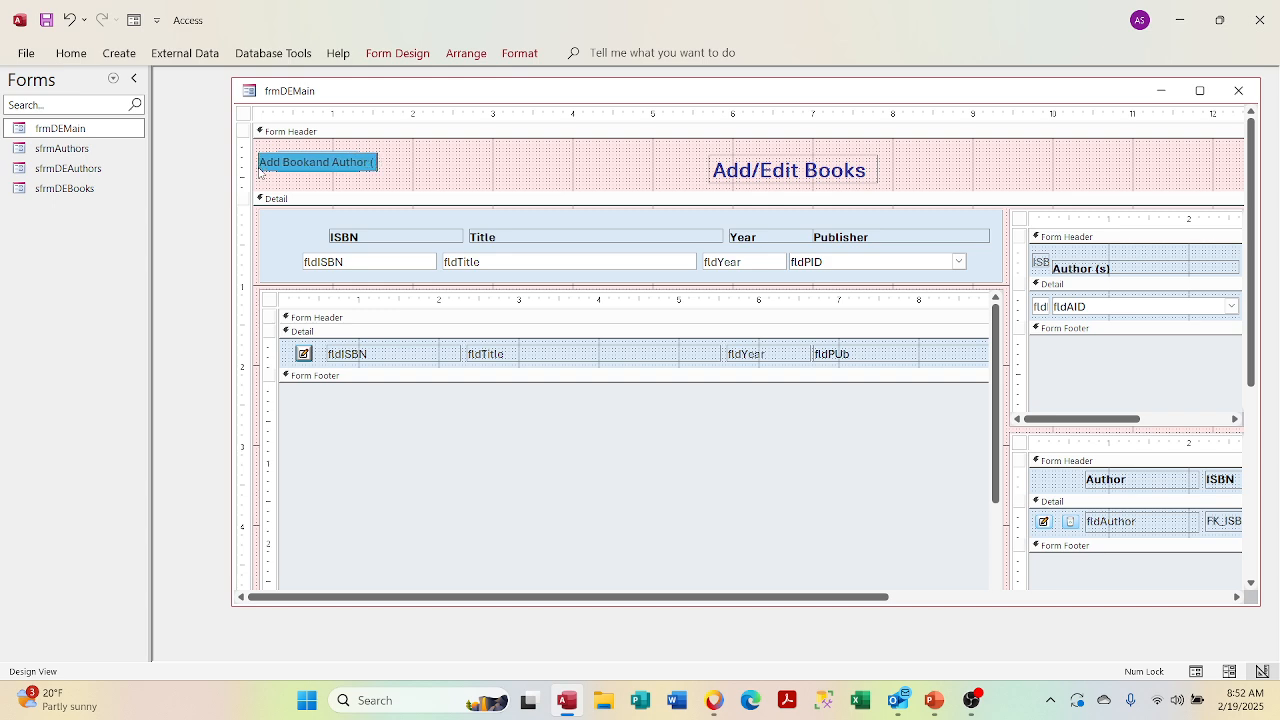
key("BackSpace")
type("(s)")
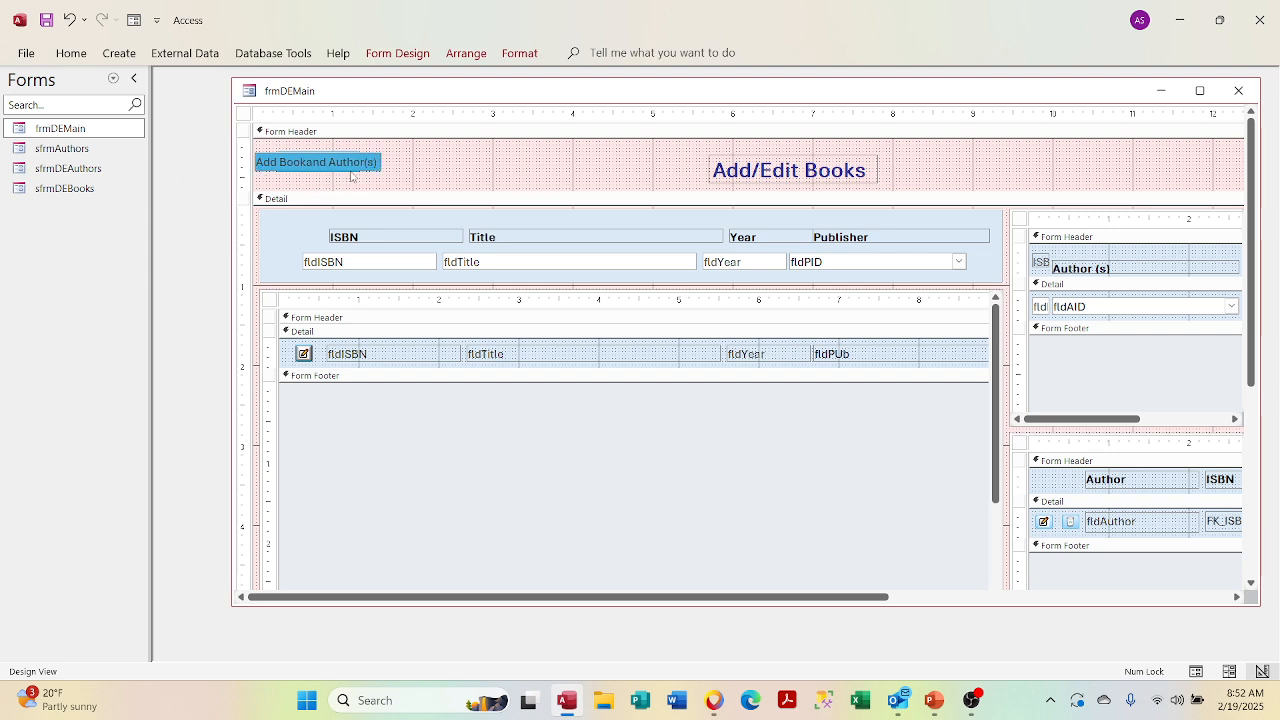
left_click(389, 171)
Step: Make the header button taller so that its caption fits on two lines
left_click(329, 169)
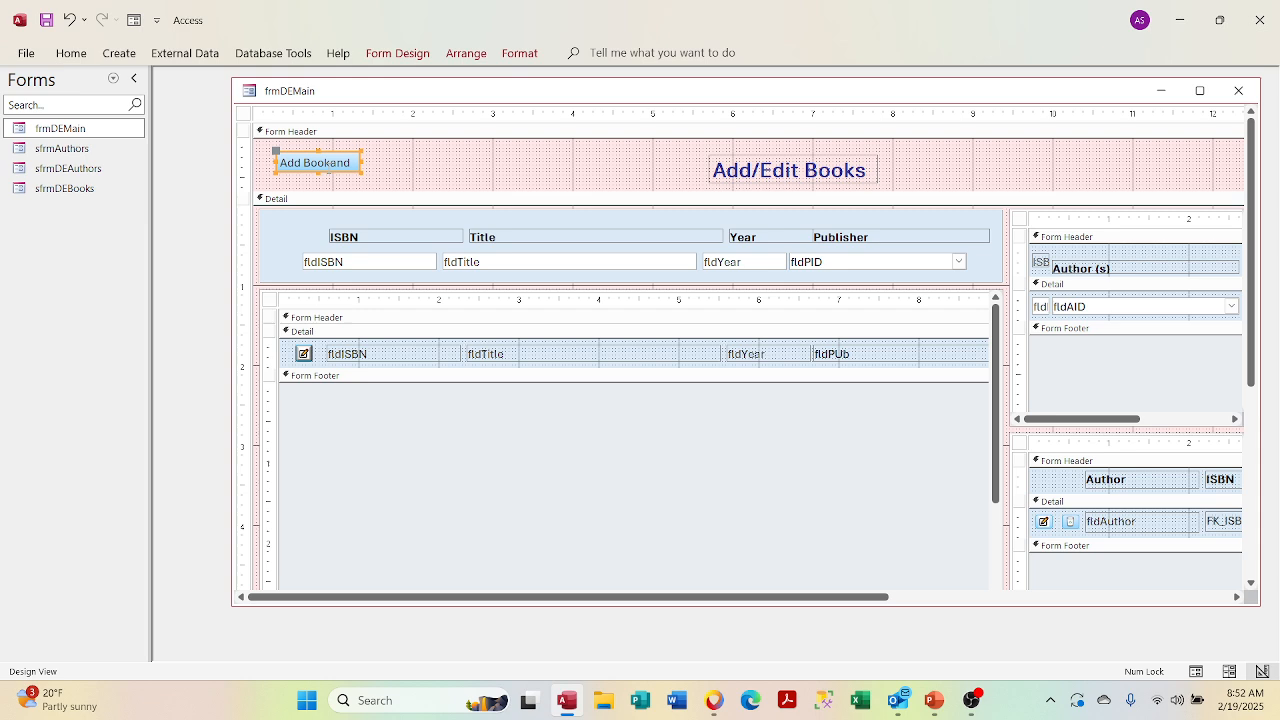
left_click(317, 178)
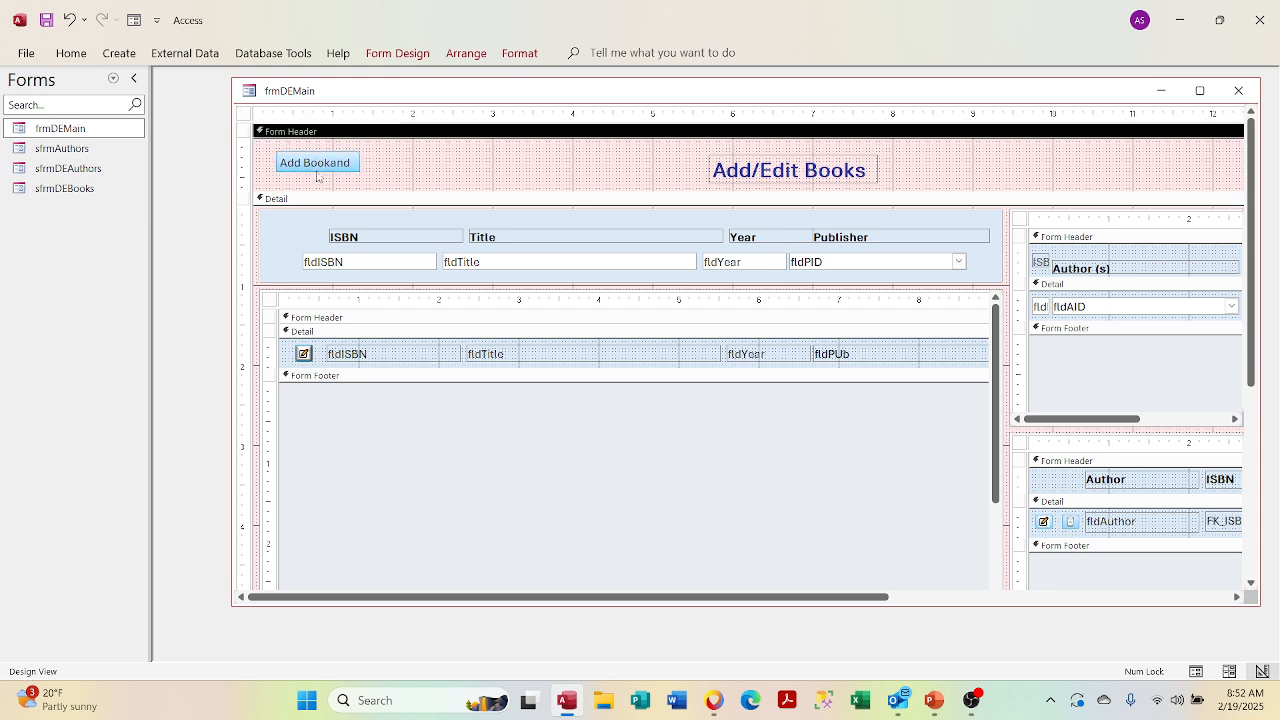
left_click(318, 166)
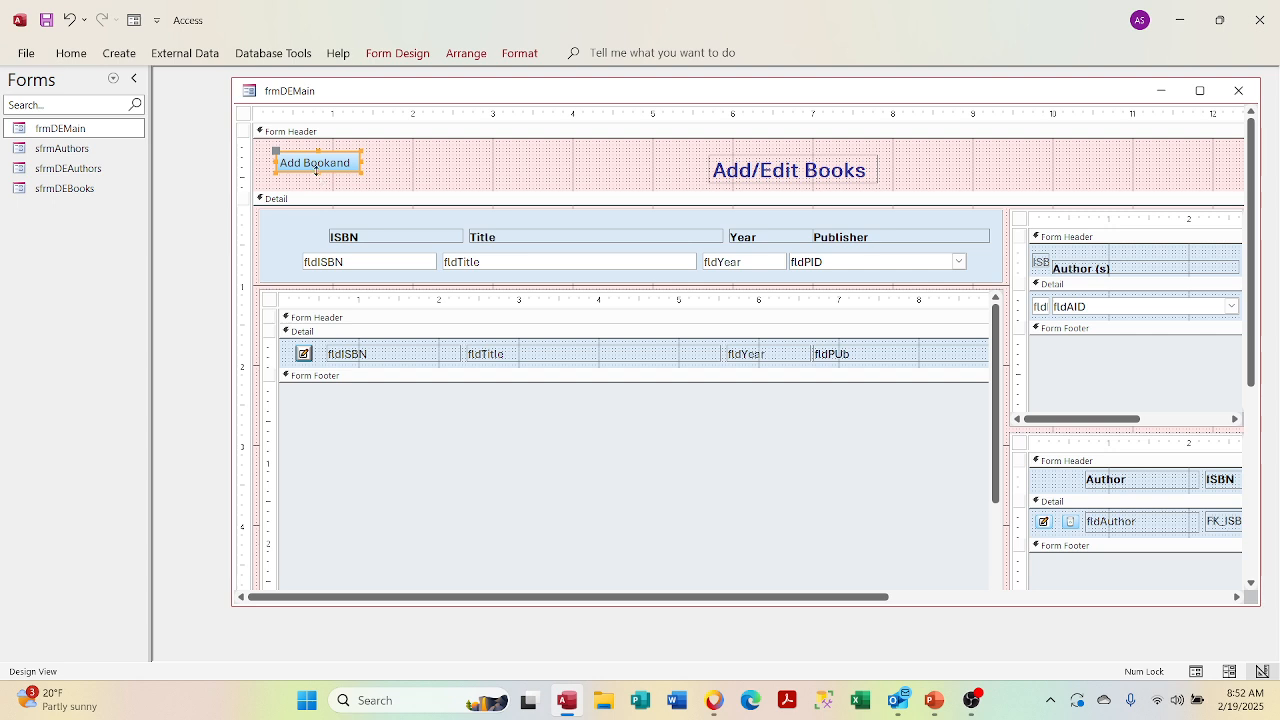
left_click_drag(318, 173, 316, 188)
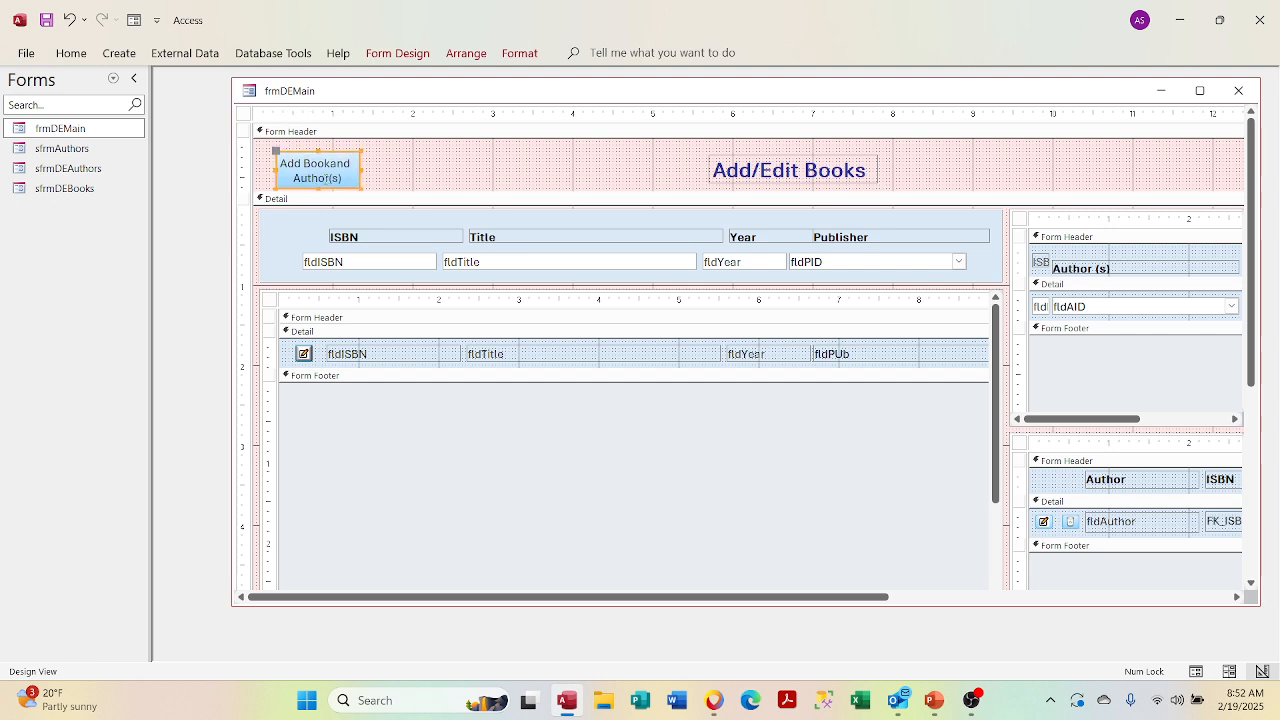
Step: Move the Add Book and Author(s) button slightly closer to the upper-left corner of the form header
left_click(327, 178)
left_click(375, 183)
left_click(352, 176)
key("Left")
key("Left")
key("Left")
key("Left")
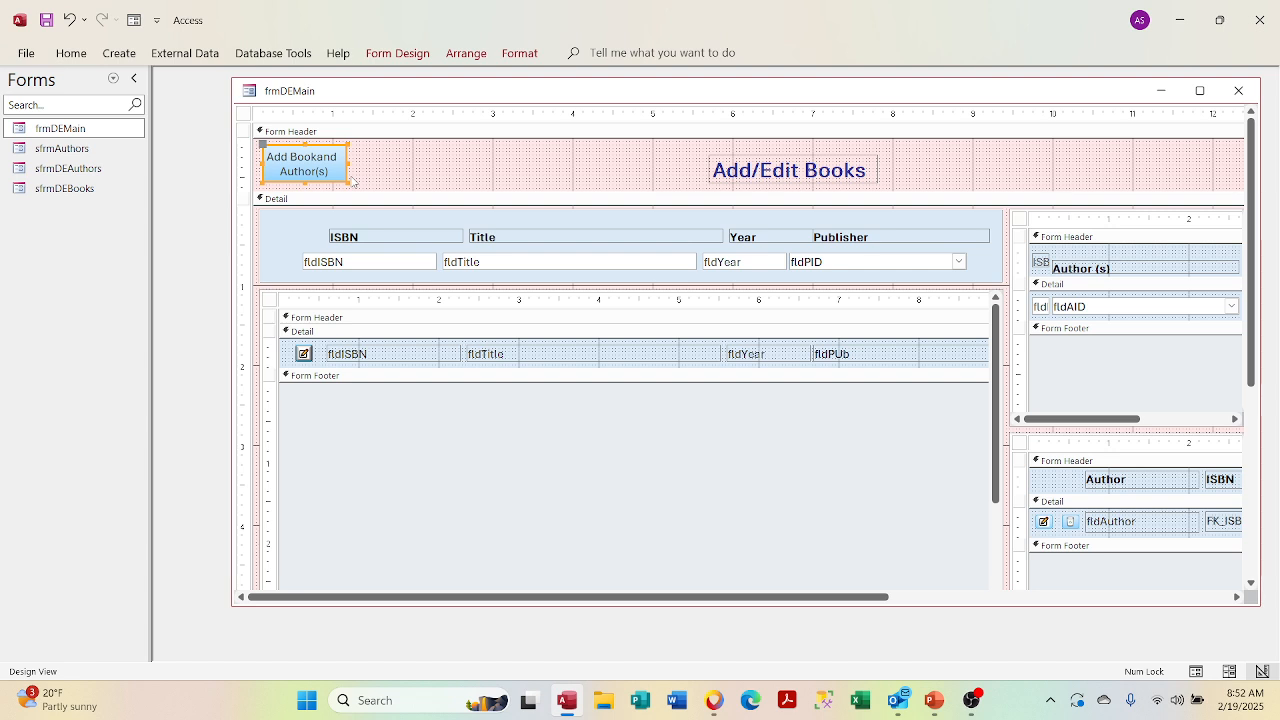
key("Left")
key("Right")
Step: Apply the first variation in the Bevel shape effects to the Add Book and Author(s) button in the form header
left_click(517, 53)
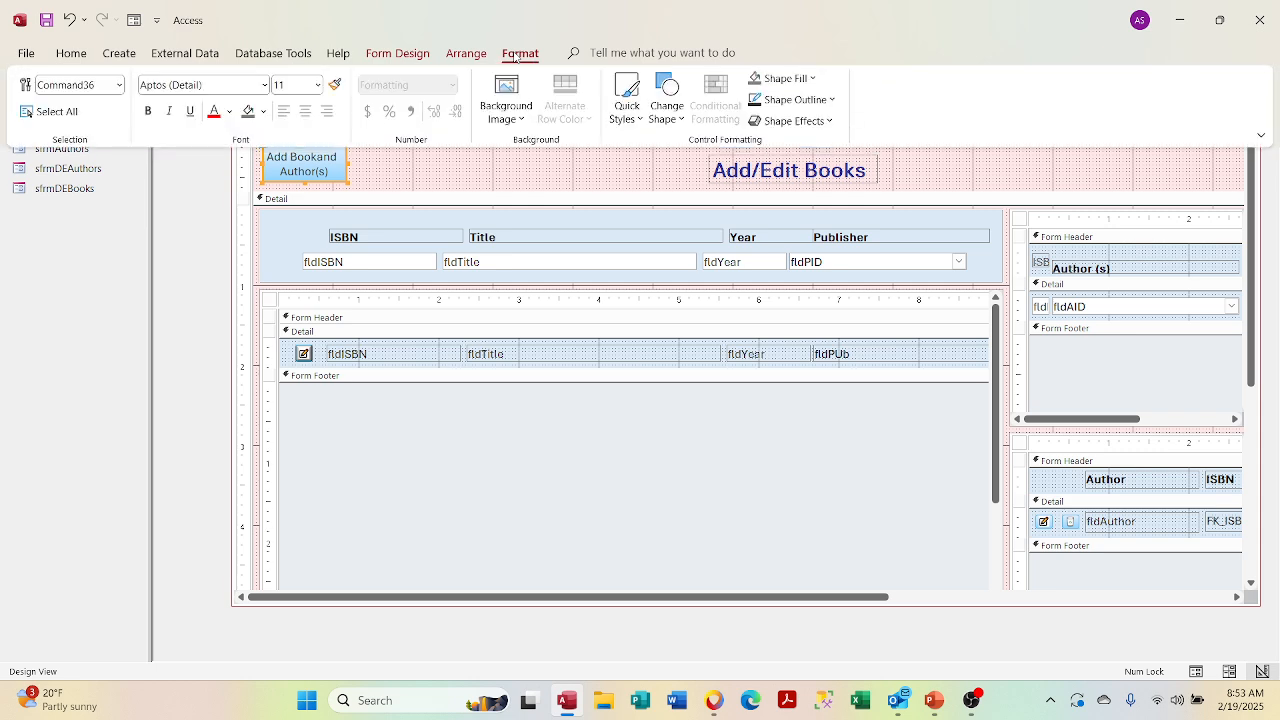
left_click(472, 56)
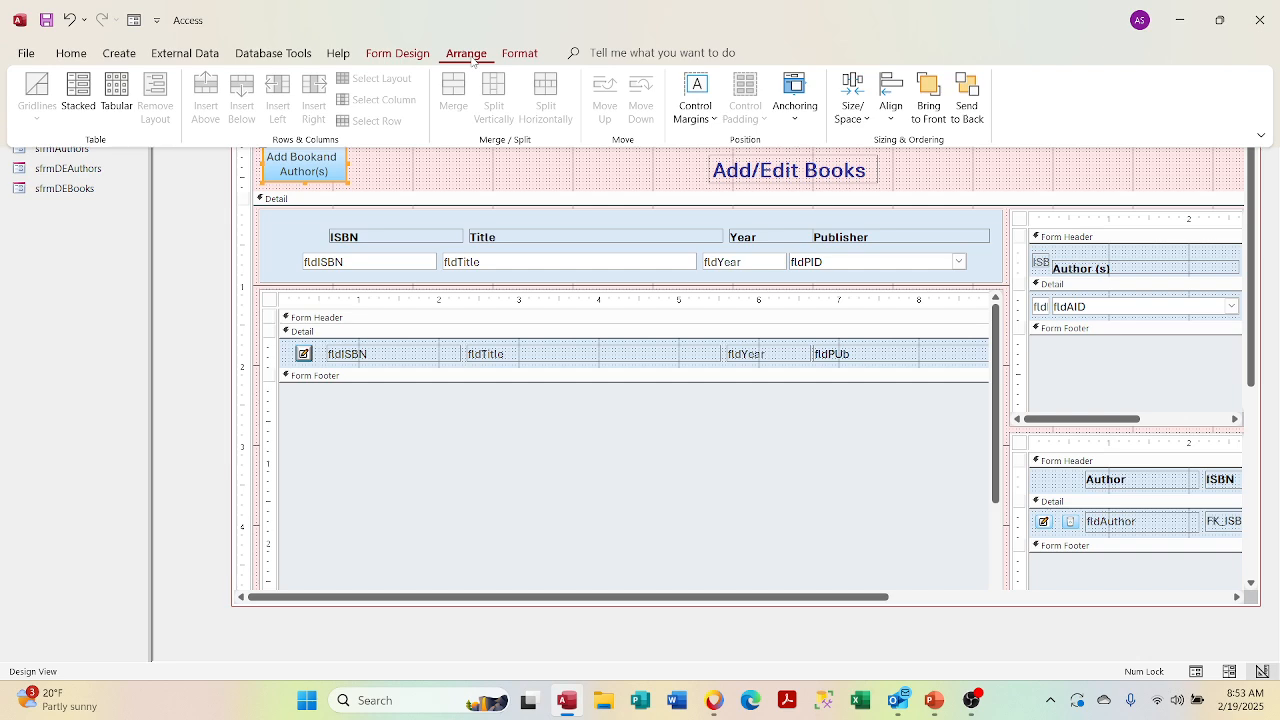
left_click(514, 56)
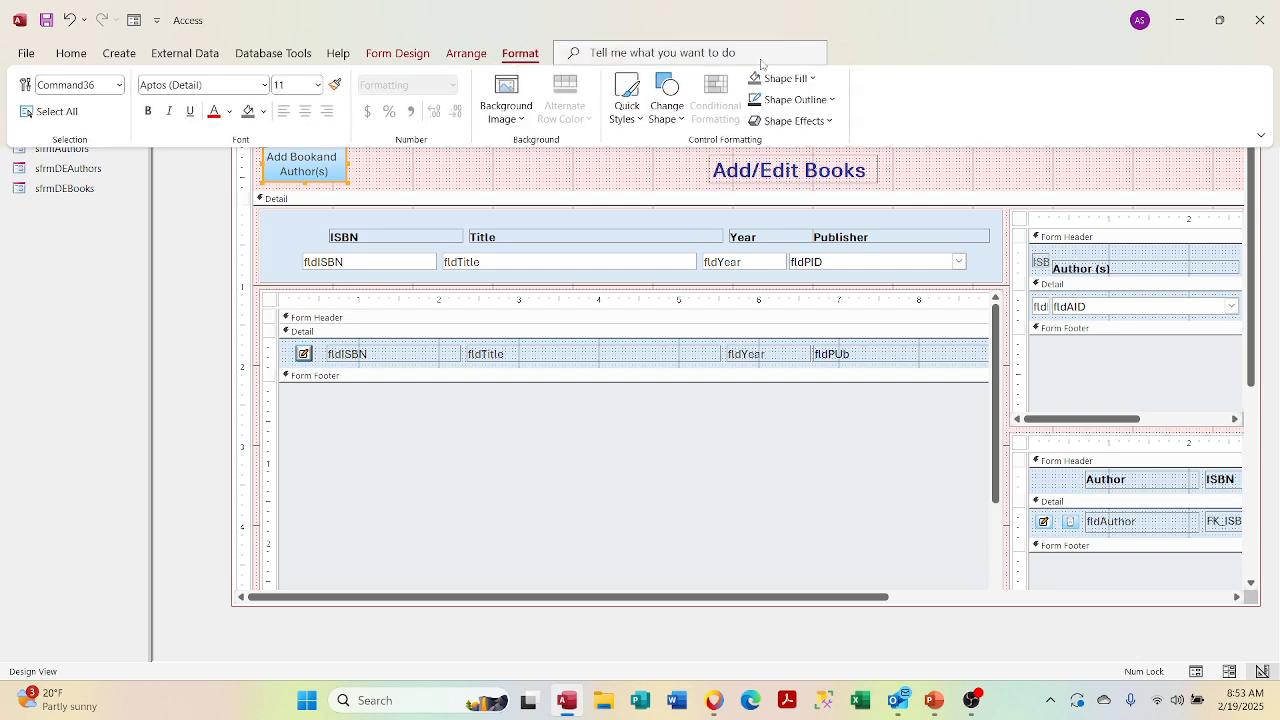
left_click(801, 78)
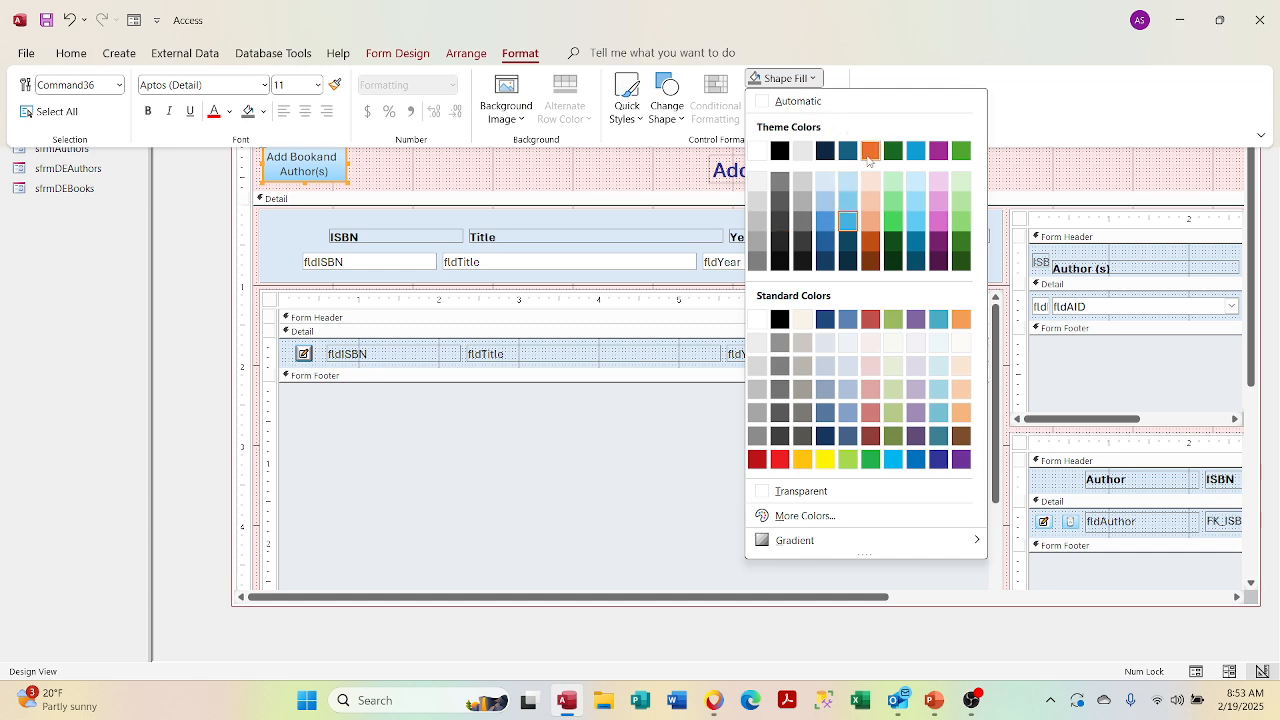
left_click(826, 56)
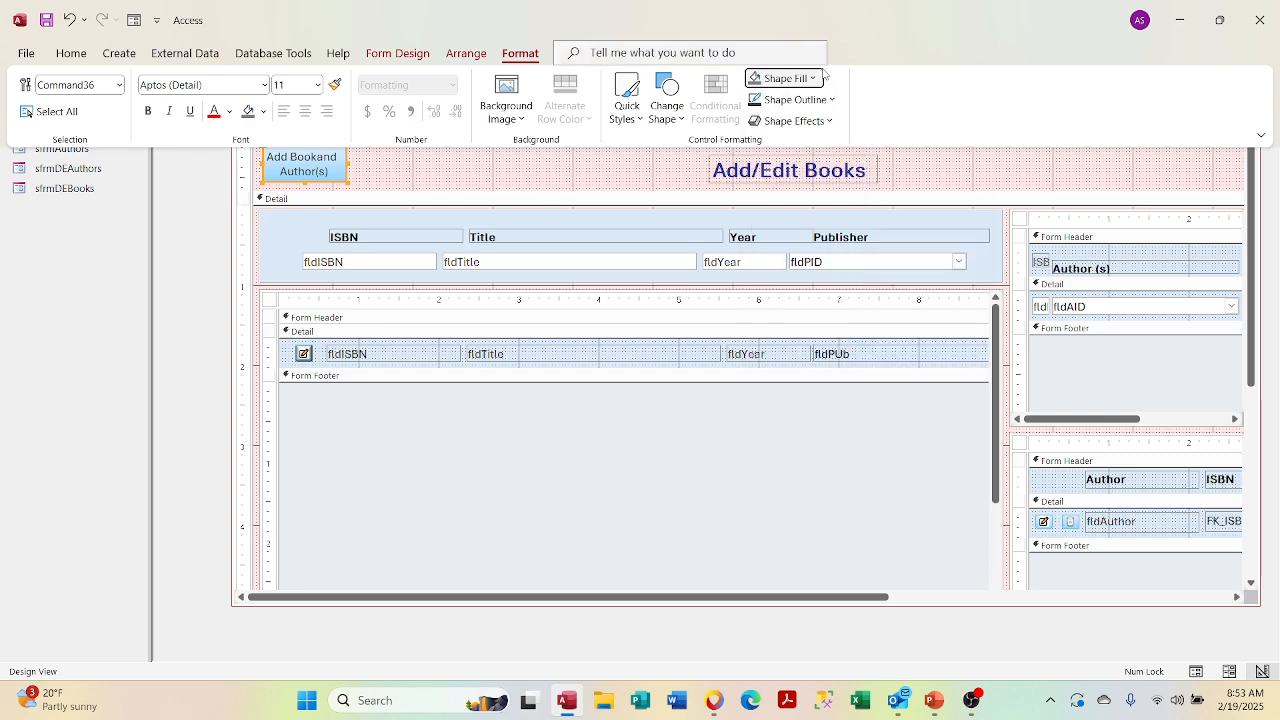
left_click(820, 121)
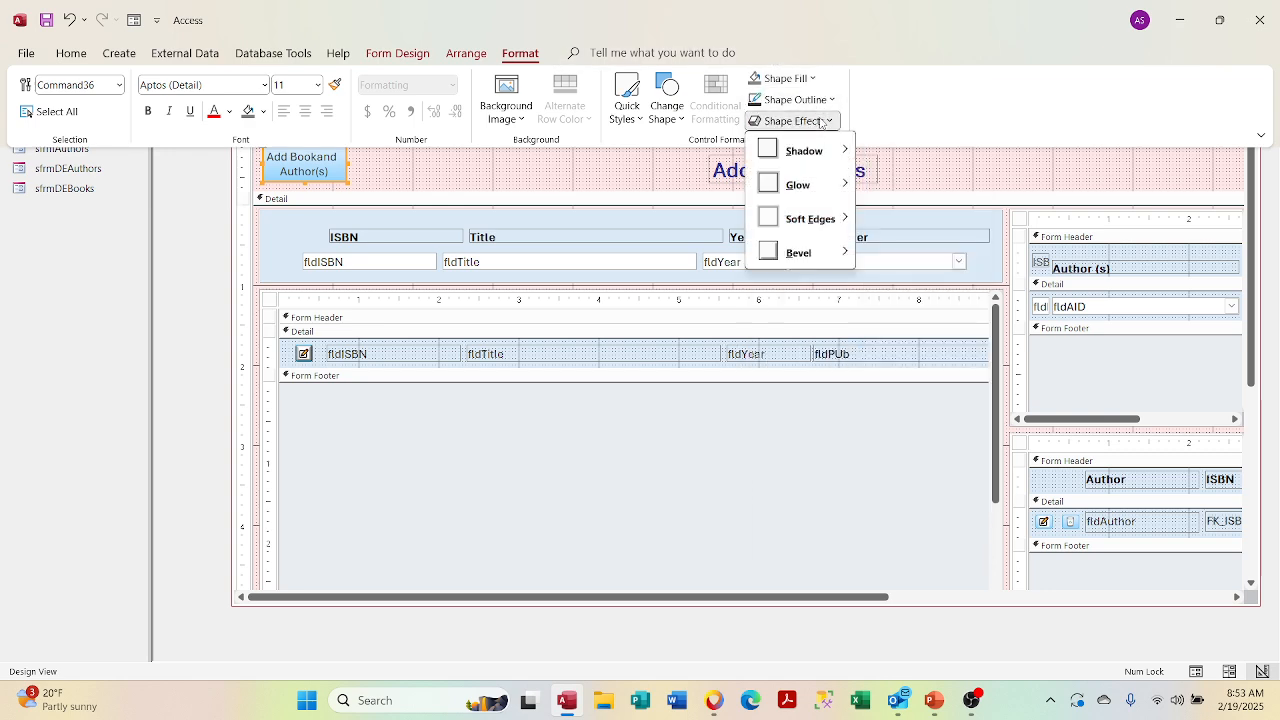
left_click(822, 100)
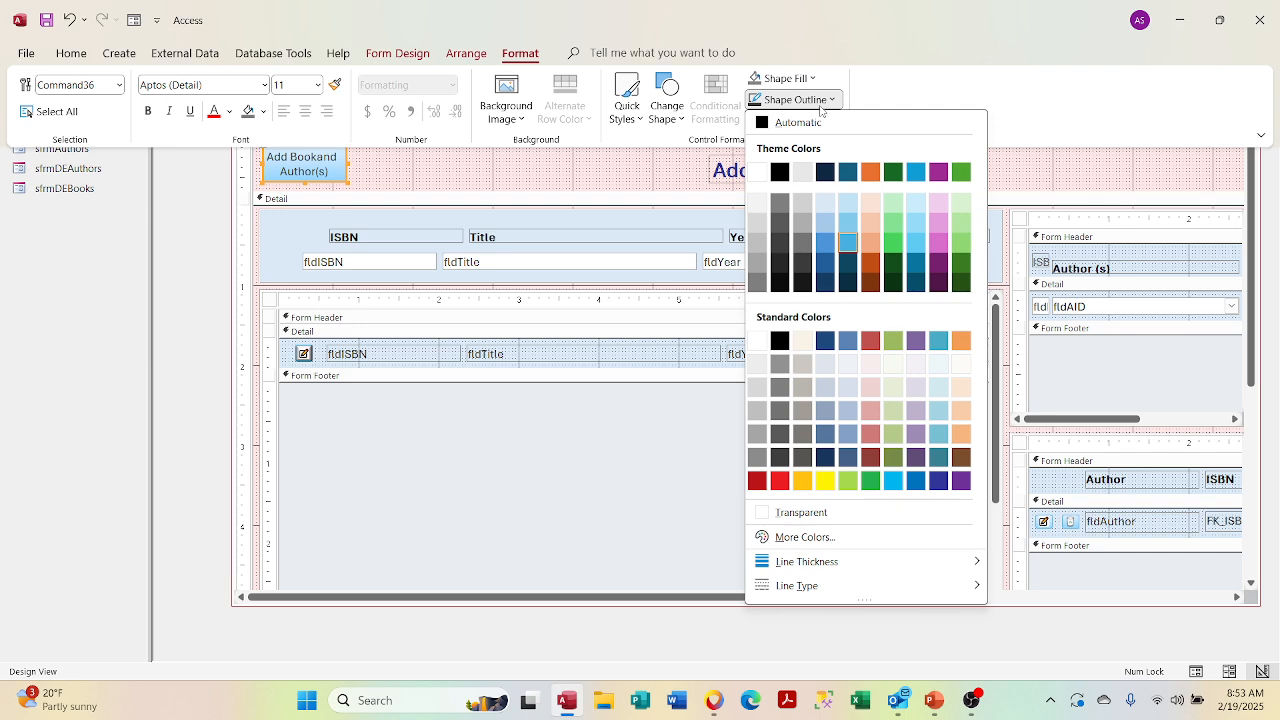
left_click(897, 80)
left_click(826, 121)
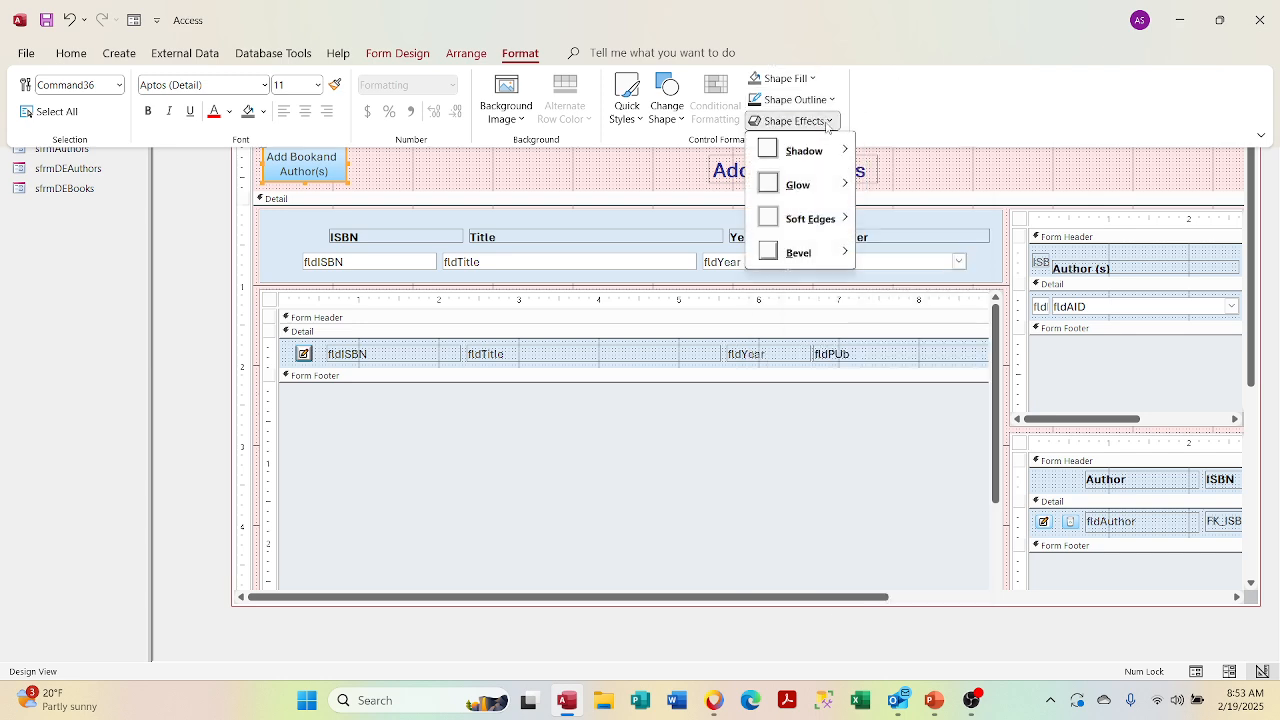
mouse_move(806, 183)
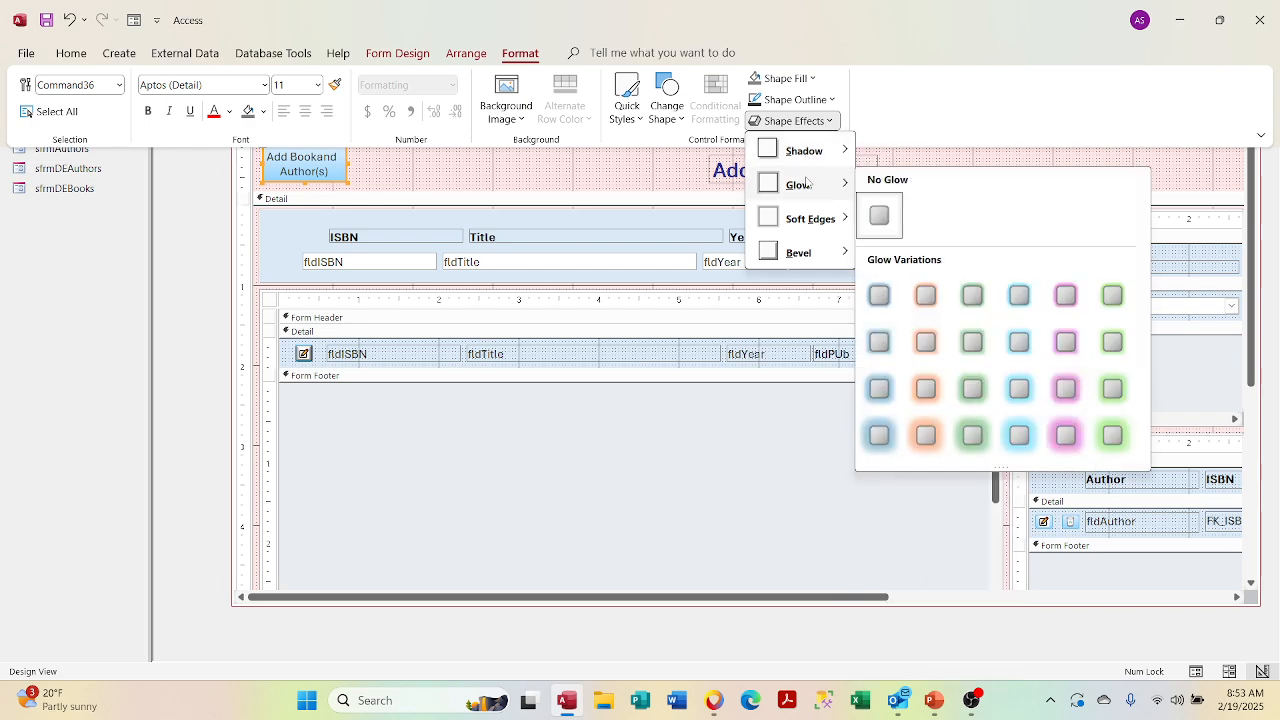
mouse_move(812, 150)
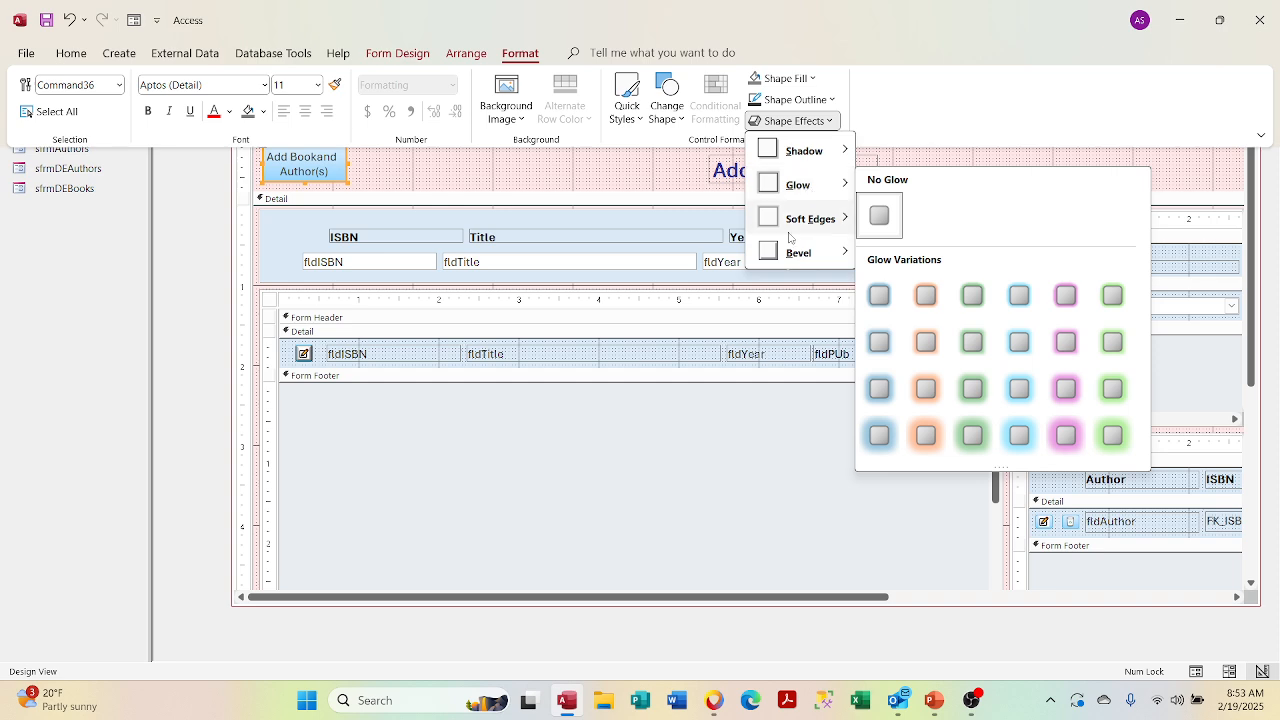
mouse_move(779, 261)
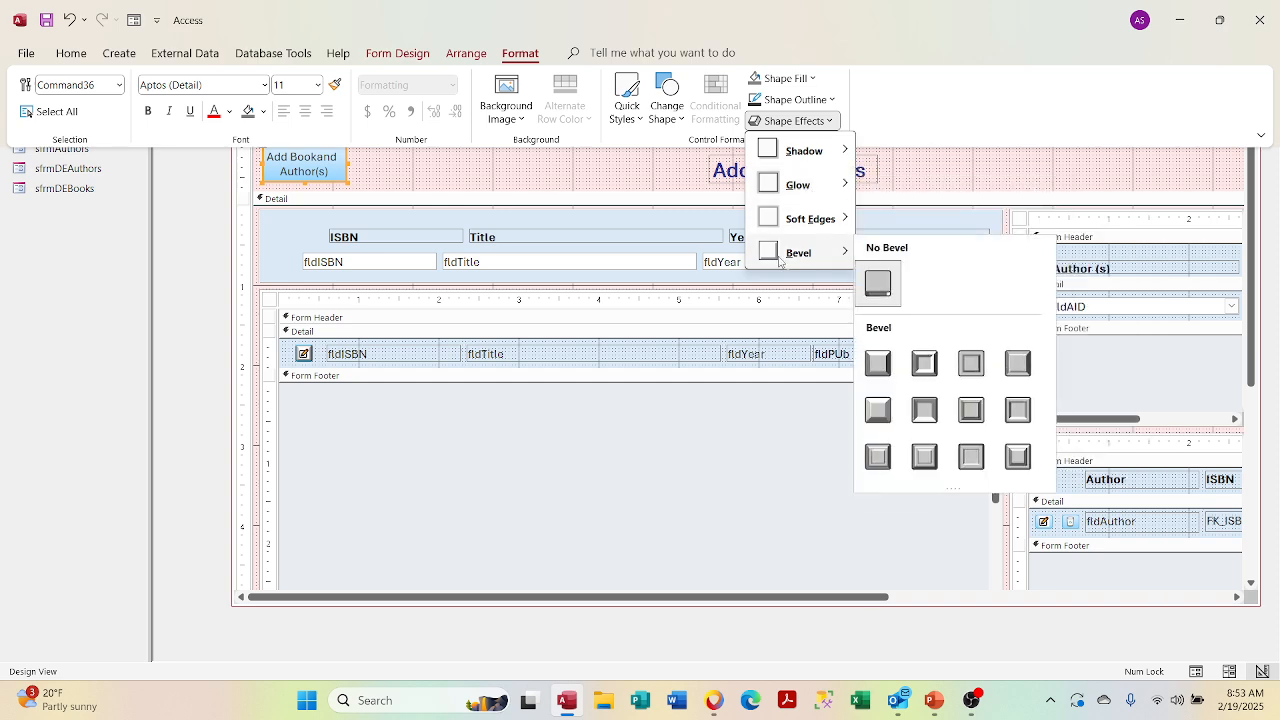
left_click(880, 364)
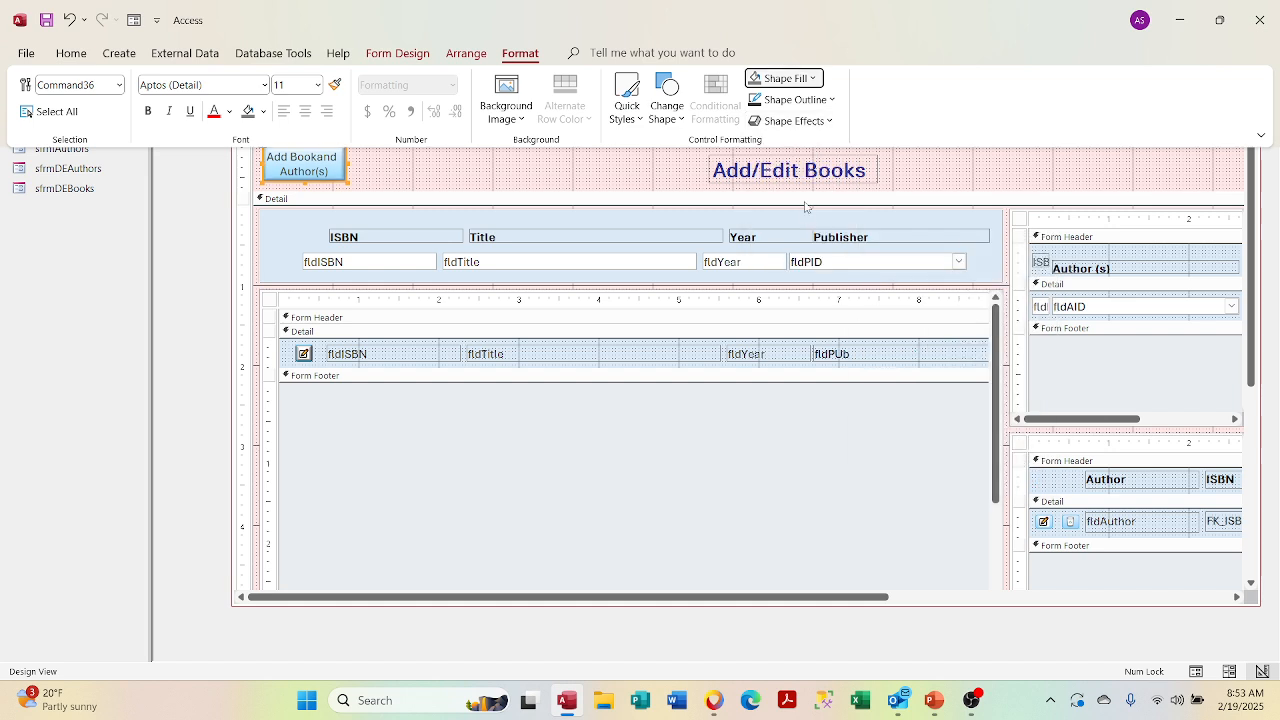
Step: Set the font size of the Add Book and Author(s) button's caption to 10
left_click(331, 172)
left_click_drag(323, 171, 268, 153)
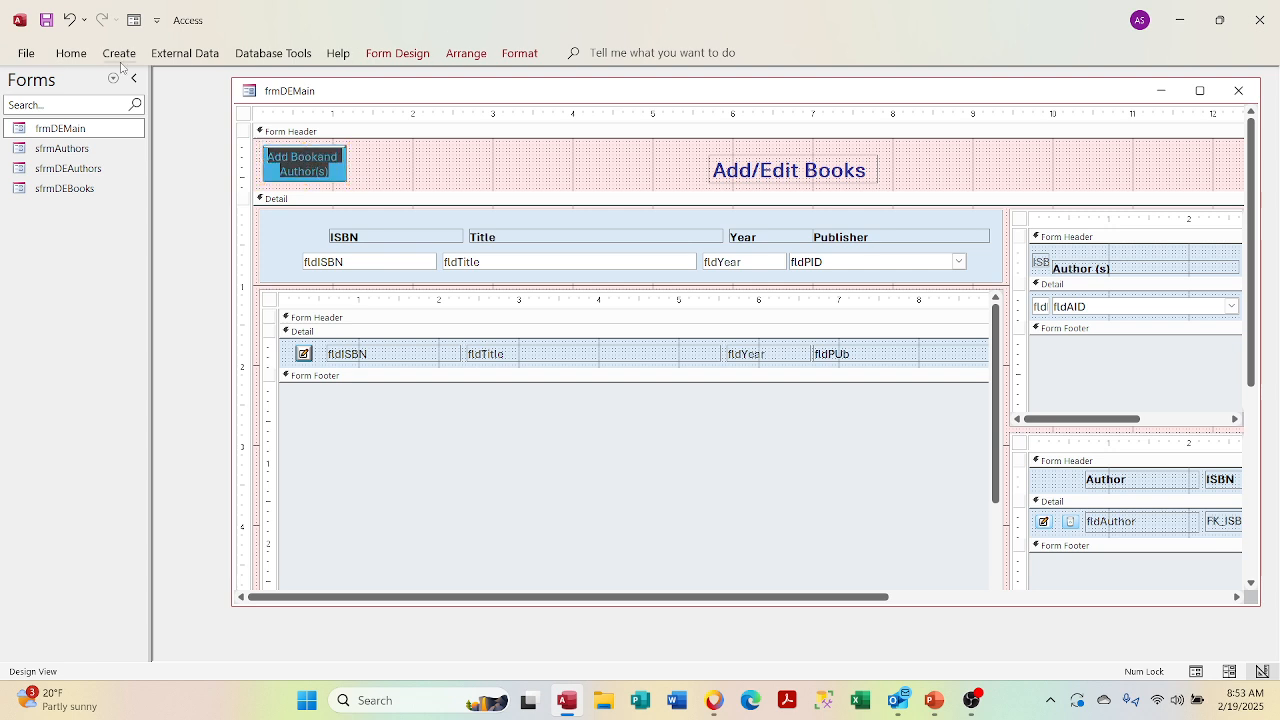
left_click(71, 53)
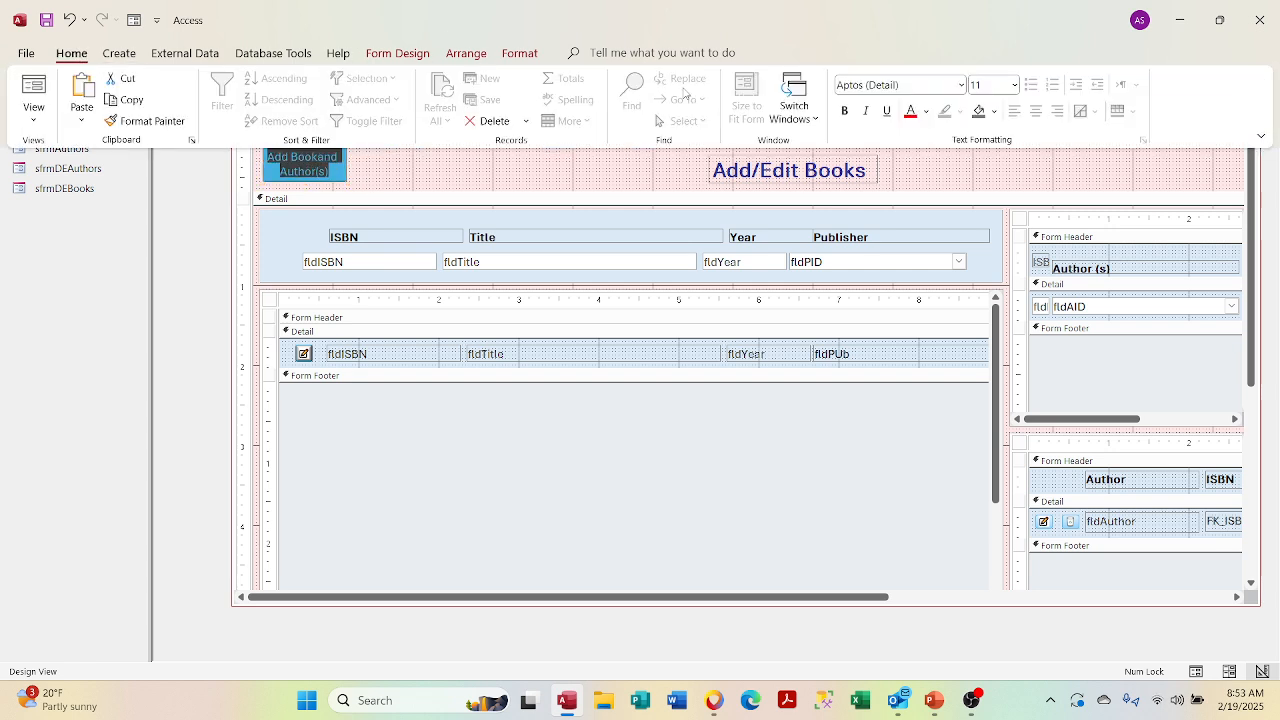
left_click(1015, 86)
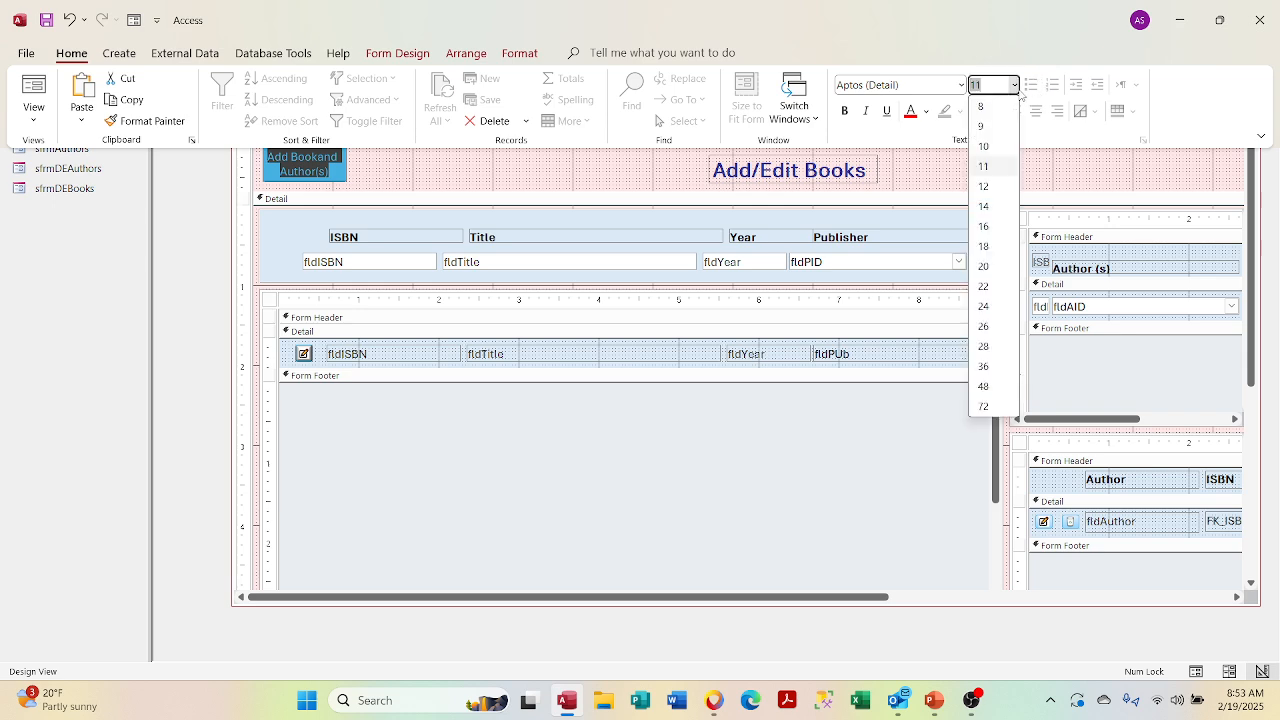
left_click(997, 147)
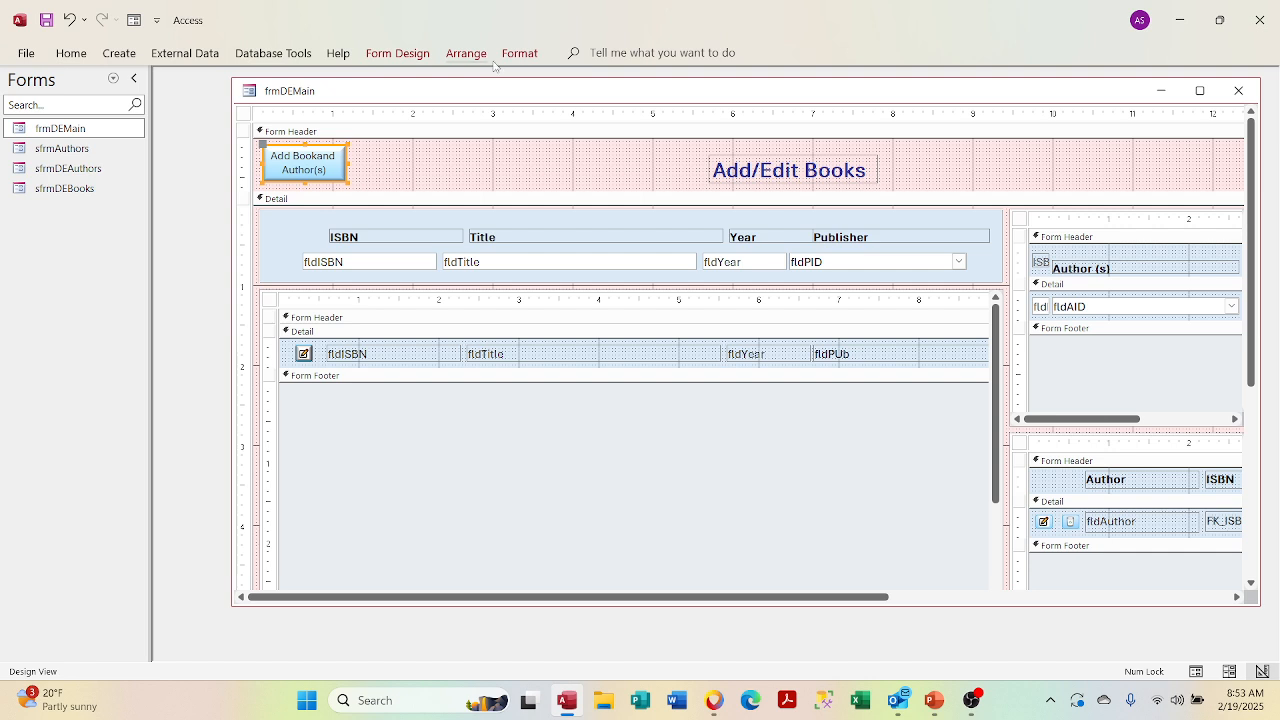
Step: Try bold and italic formatting on the header button's caption
left_click(76, 57)
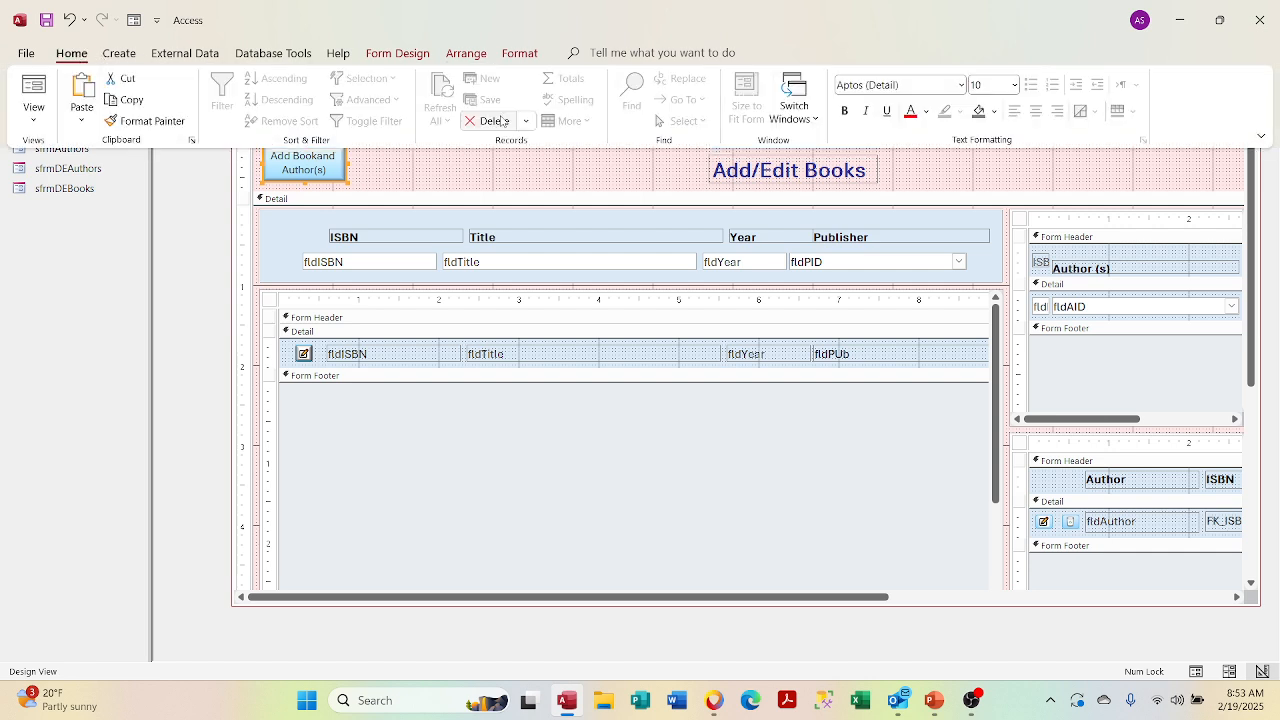
left_click(843, 112)
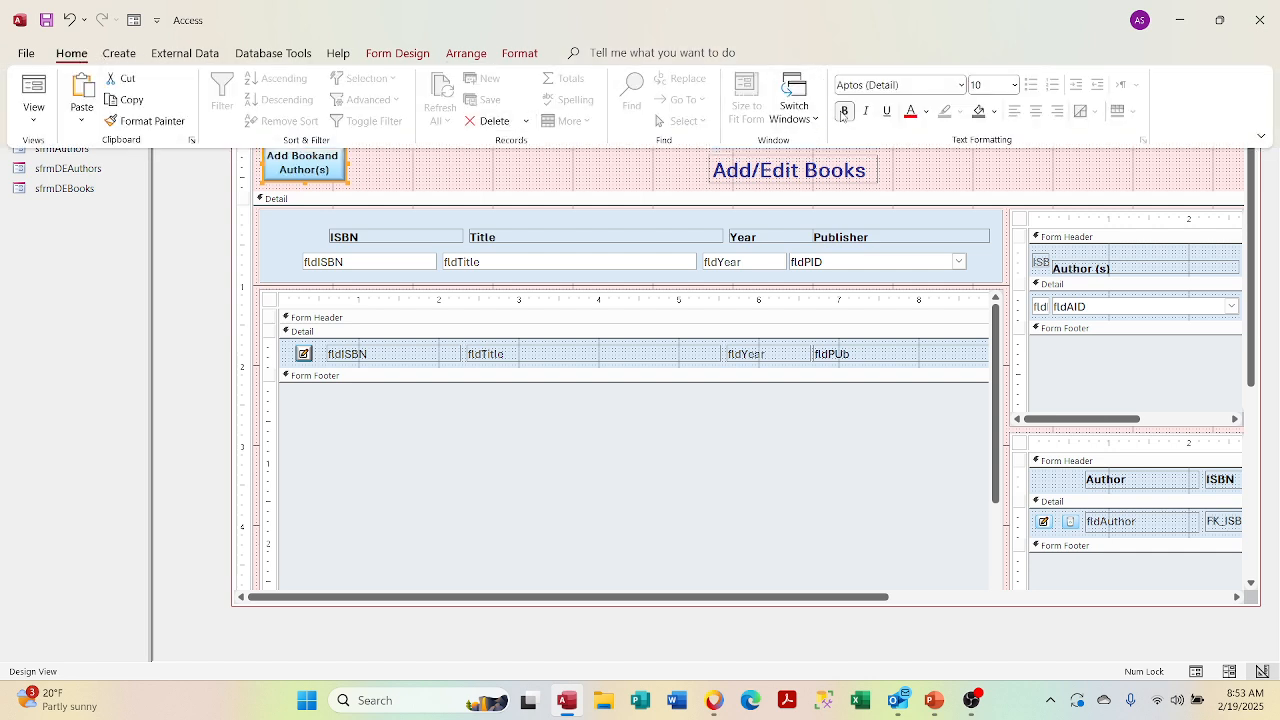
left_click(866, 112)
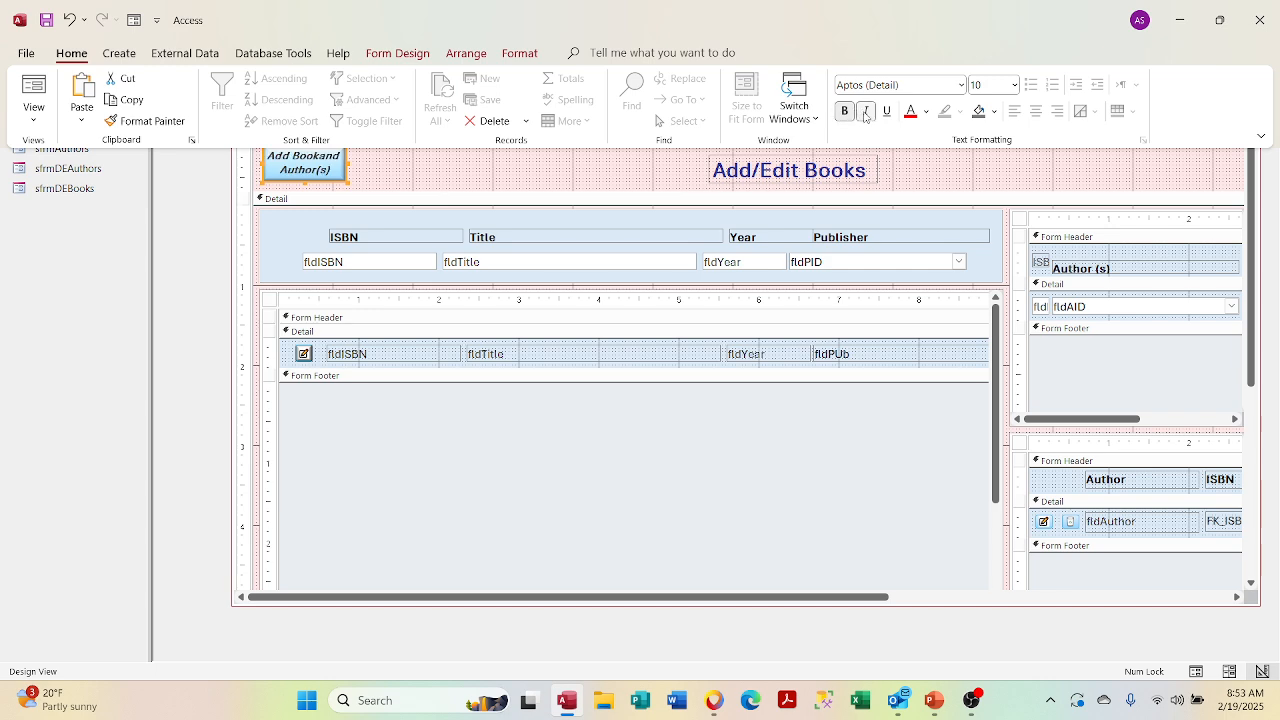
left_click(866, 113)
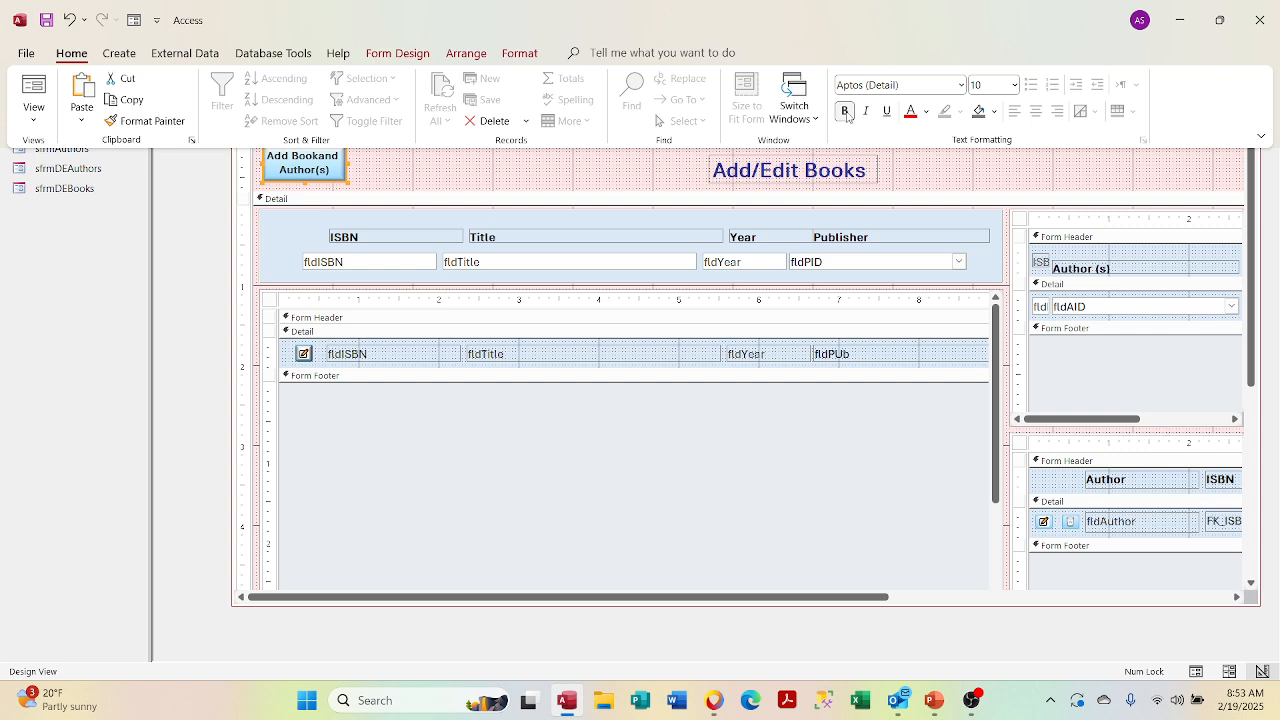
left_click(845, 112)
left_click(847, 115)
left_click(847, 115)
left_click(503, 178)
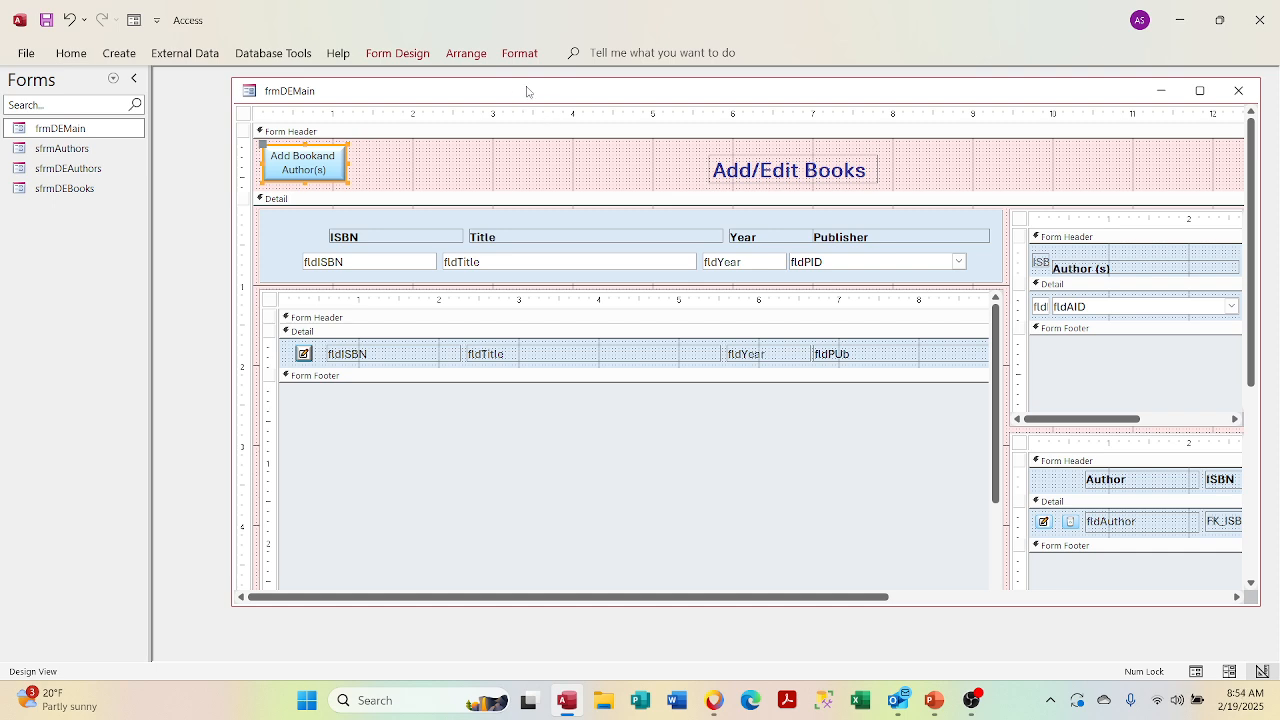
Step: Open the property sheet of the Add Book and Author(s) button and show its format properties
left_click(519, 55)
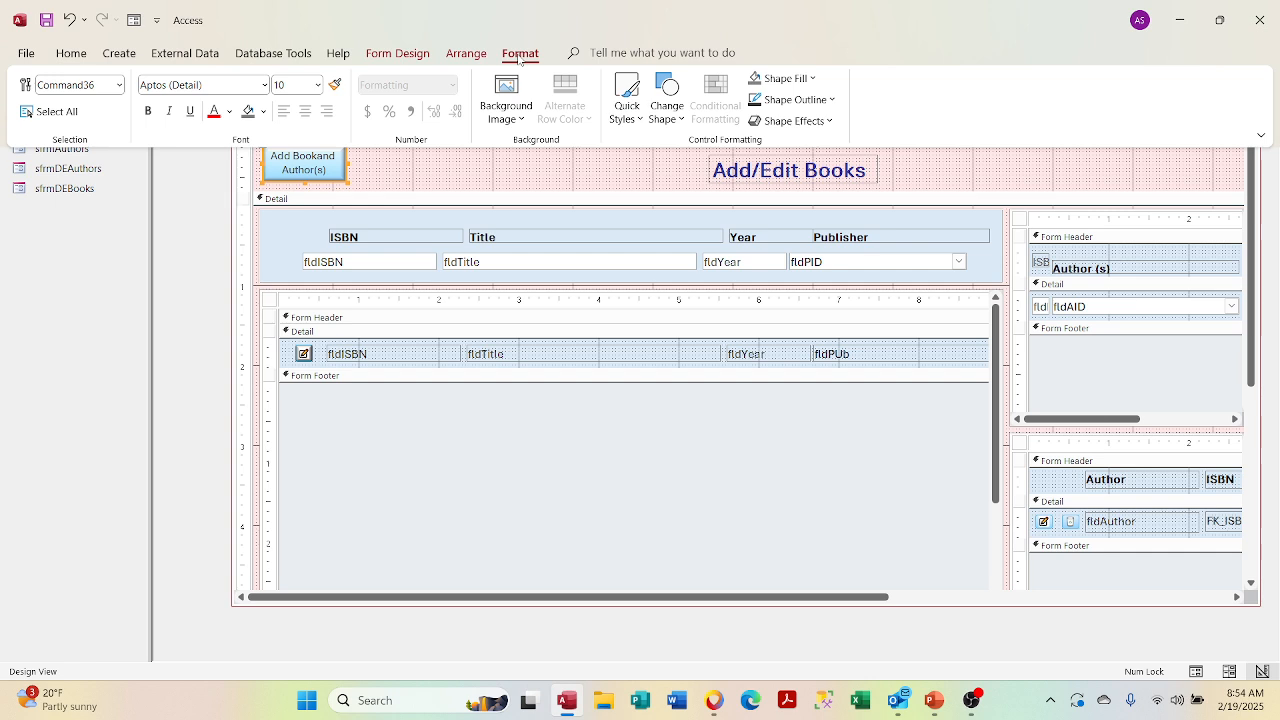
right_click(299, 166)
left_click(372, 665)
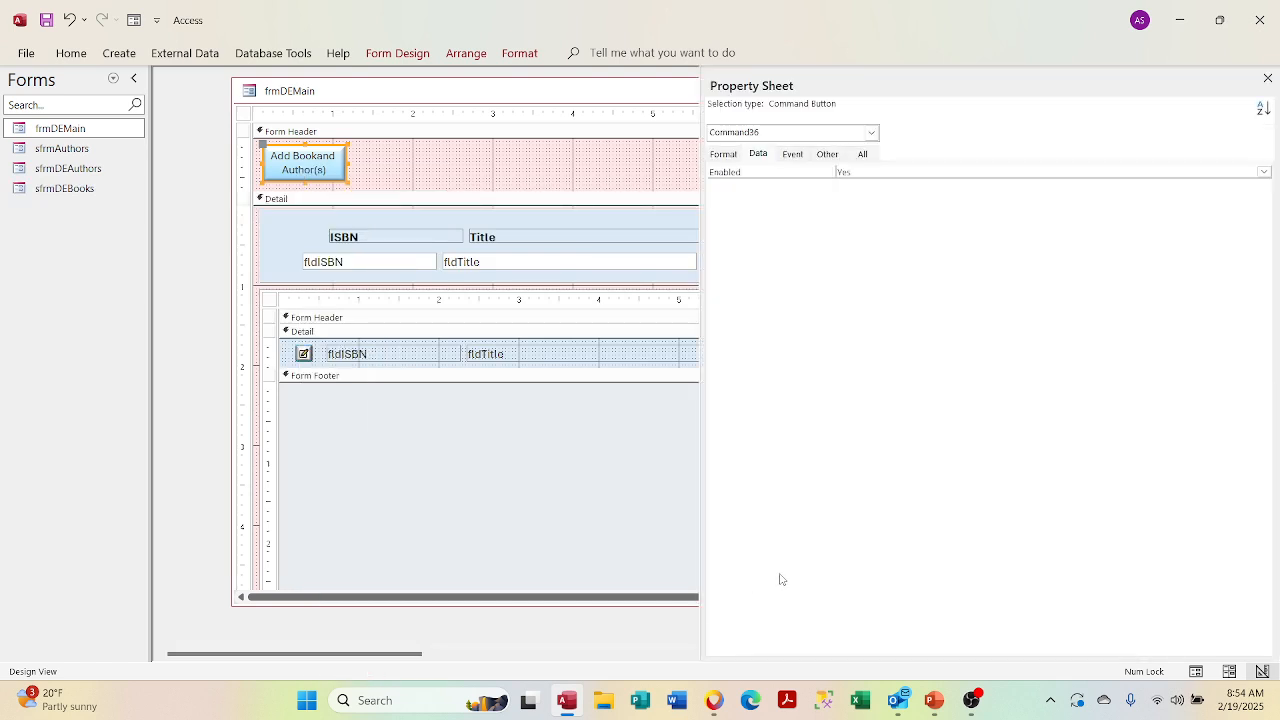
left_click(724, 156)
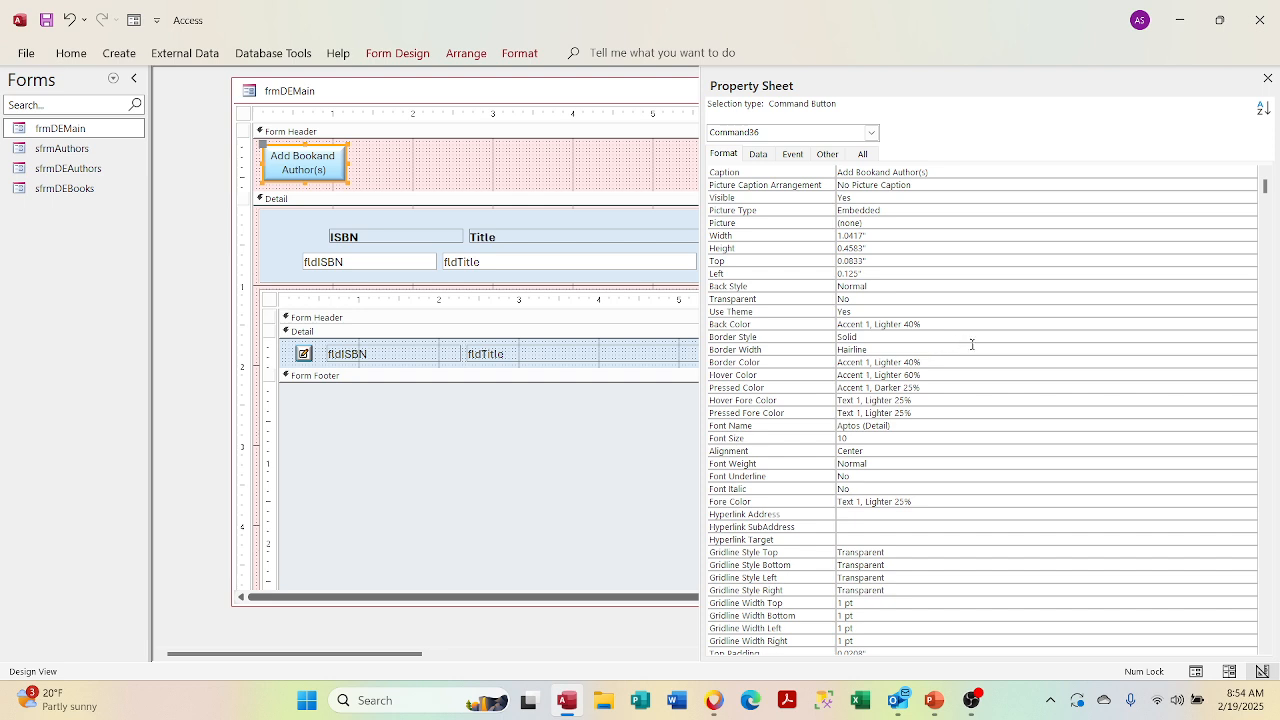
left_click(986, 362)
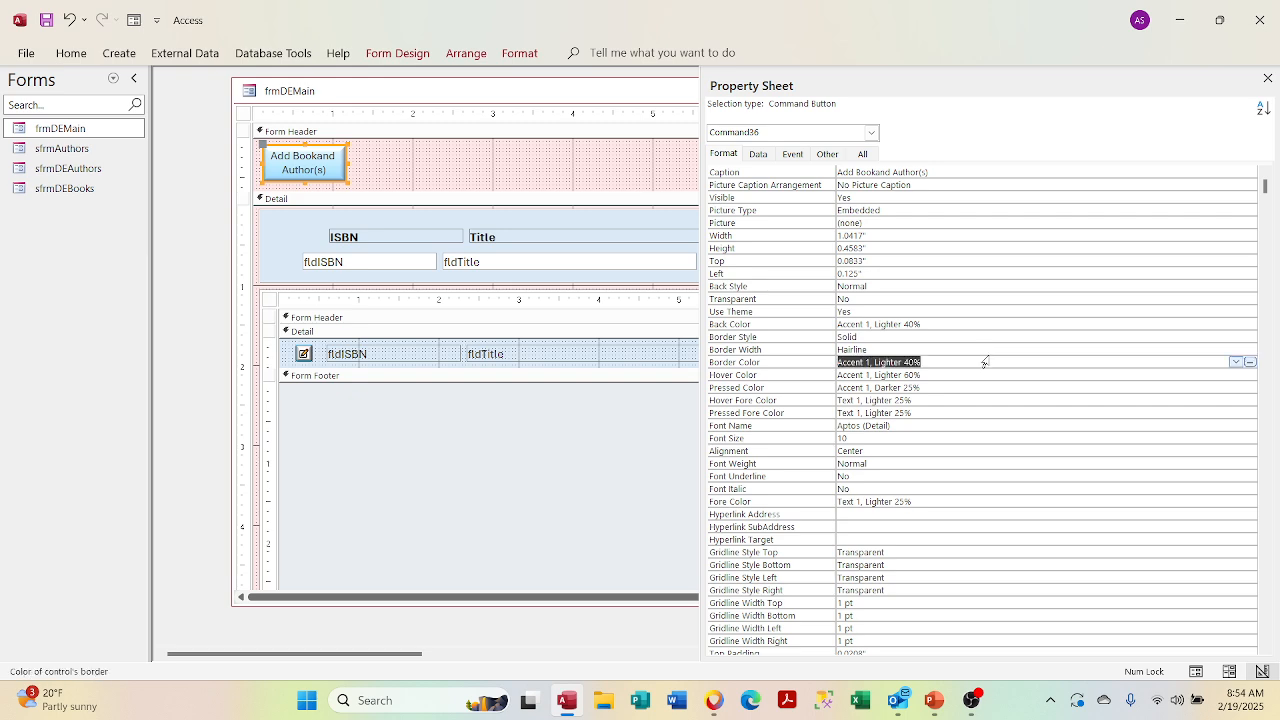
left_click(1250, 375)
left_click(1250, 364)
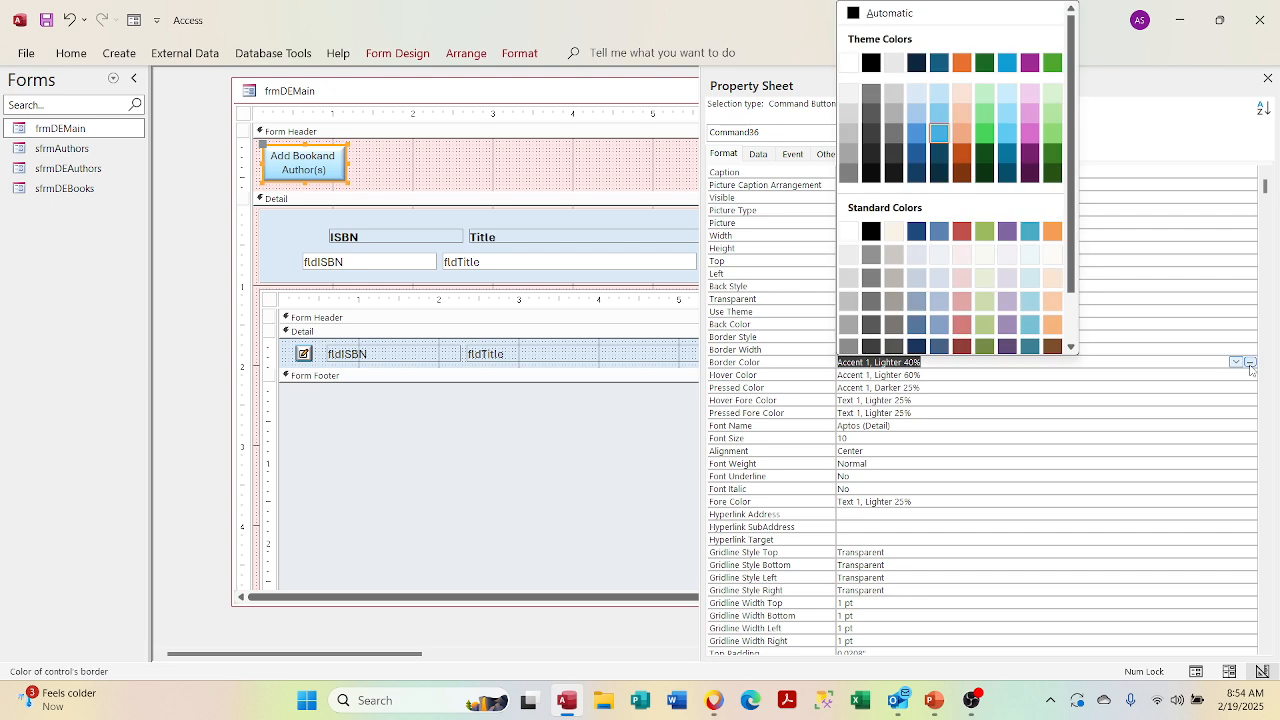
left_click(1250, 366)
left_click(1181, 172)
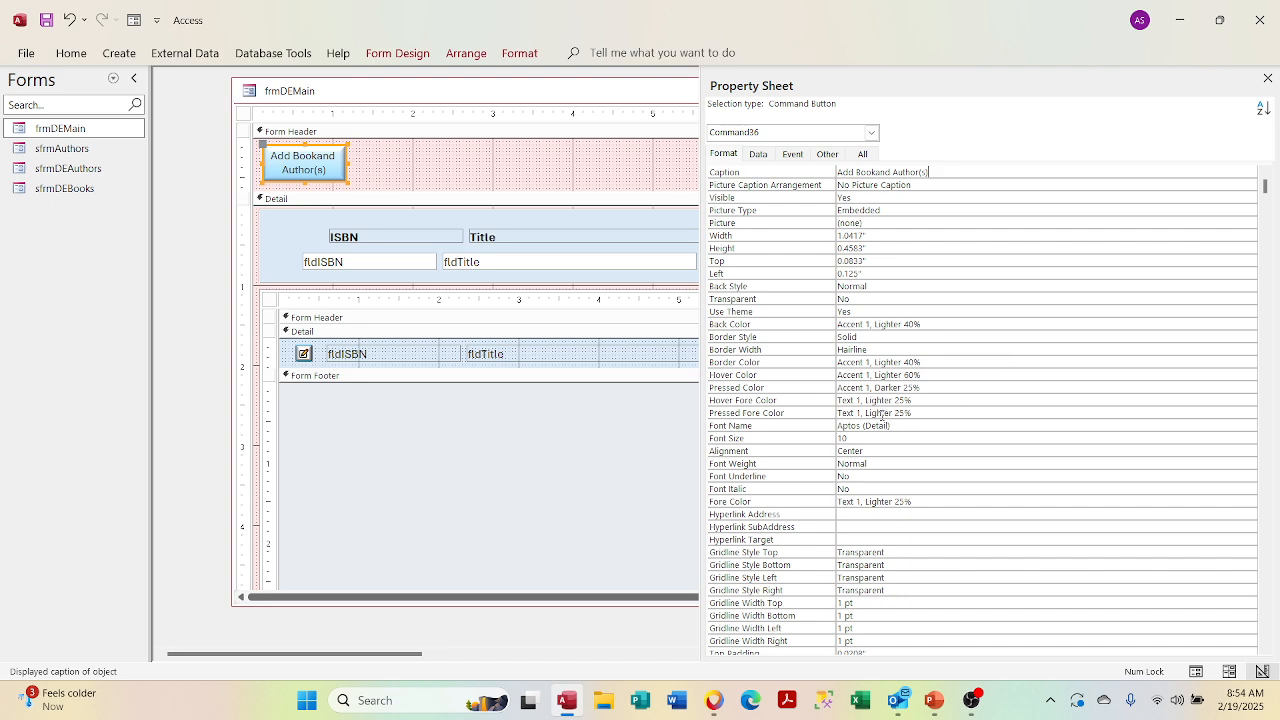
Step: Fill the Add Book and Author(s) button with the theme green Accent 6, Lighter 40%
left_click(518, 56)
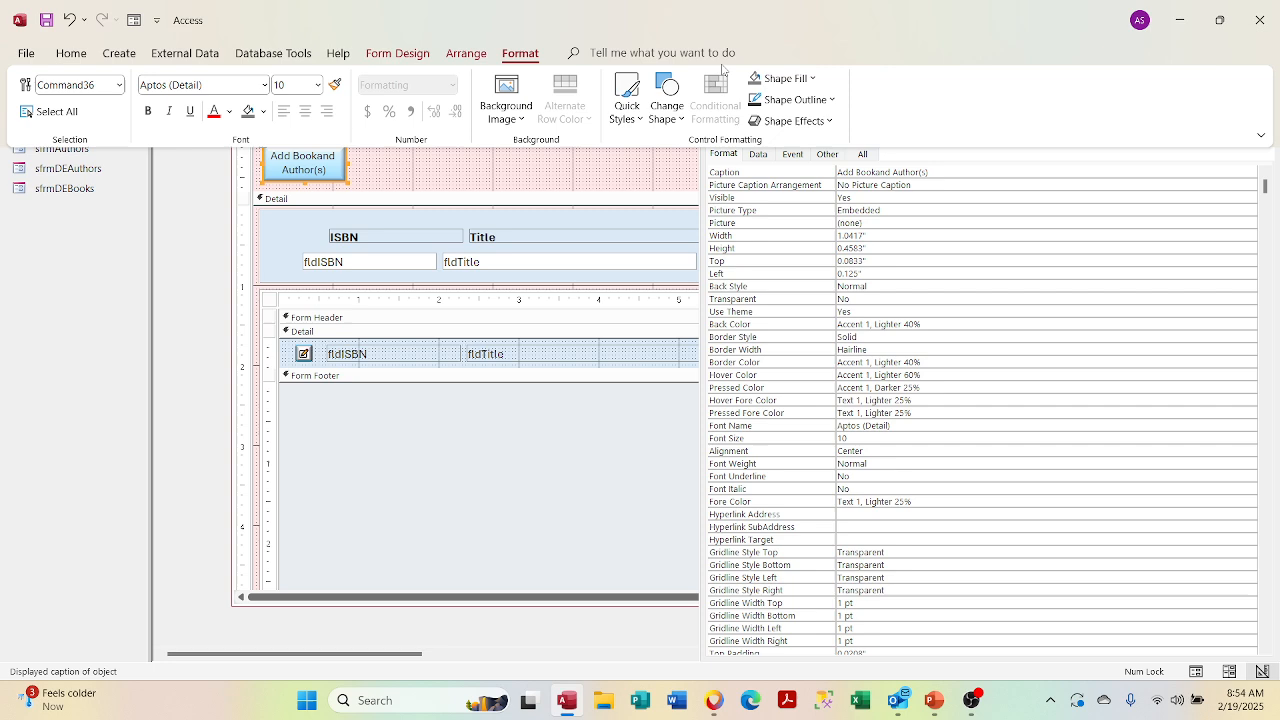
left_click(783, 121)
left_click(785, 102)
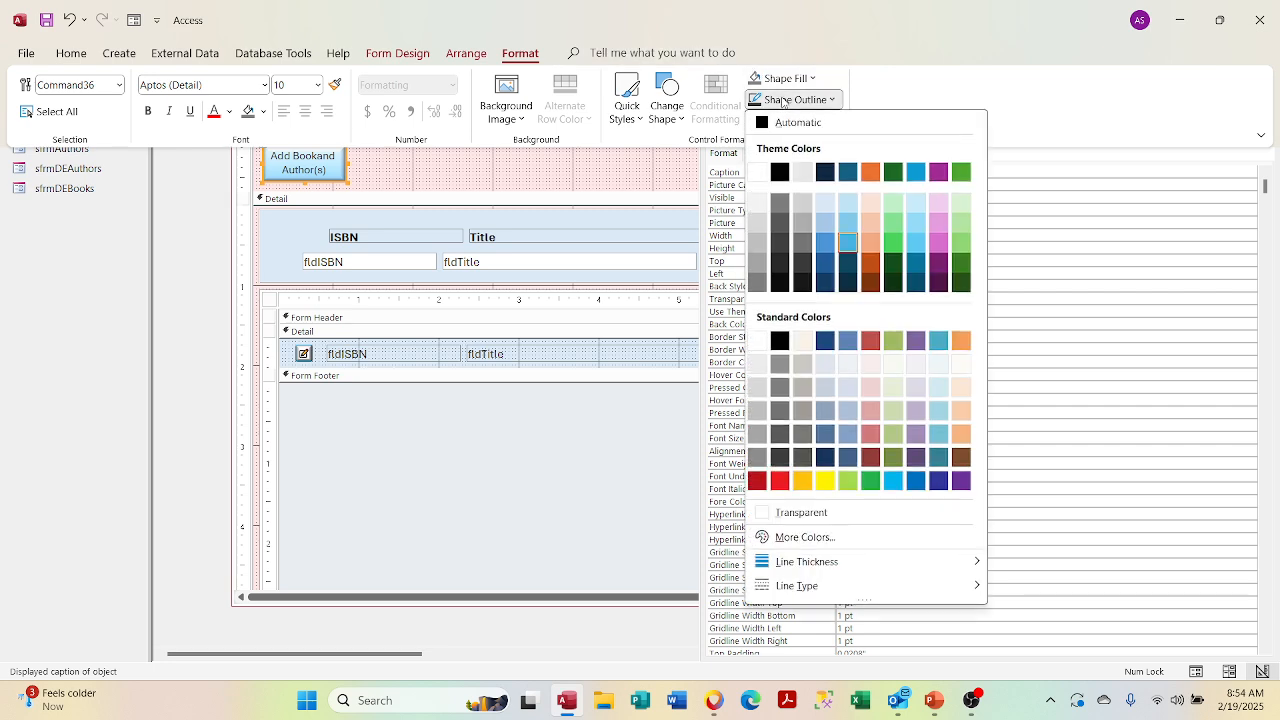
left_click(785, 82)
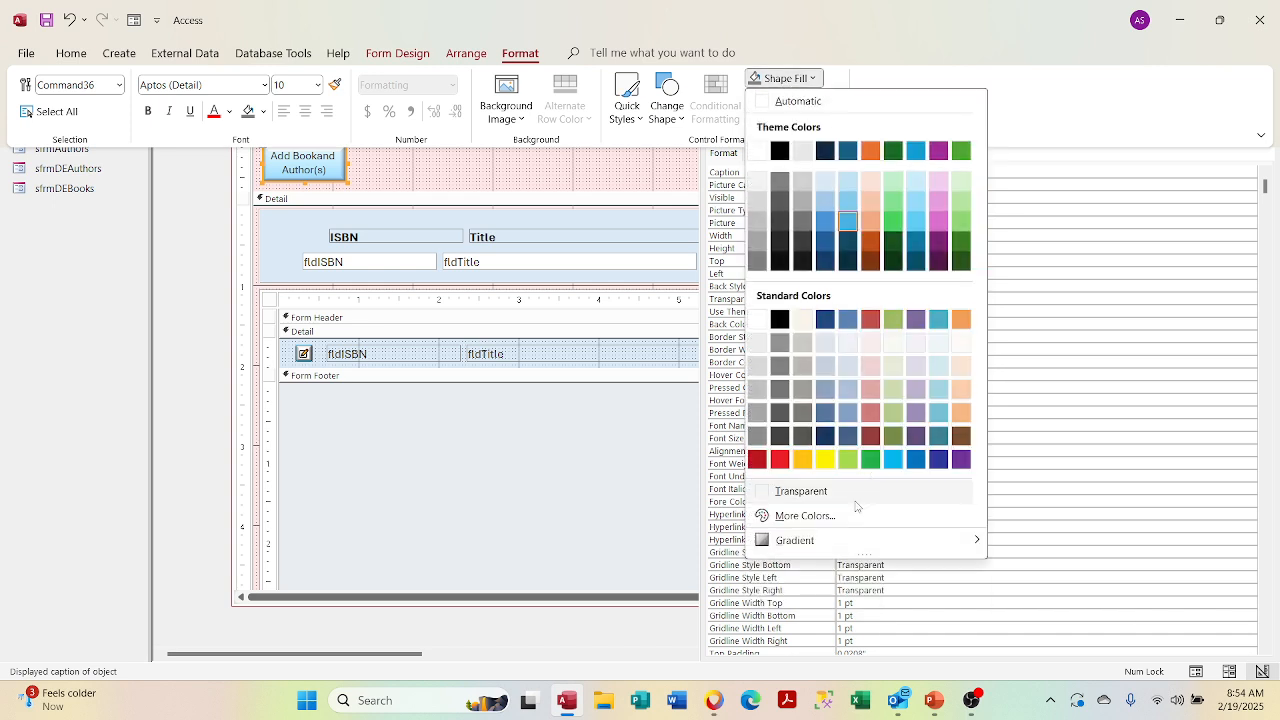
mouse_move(851, 542)
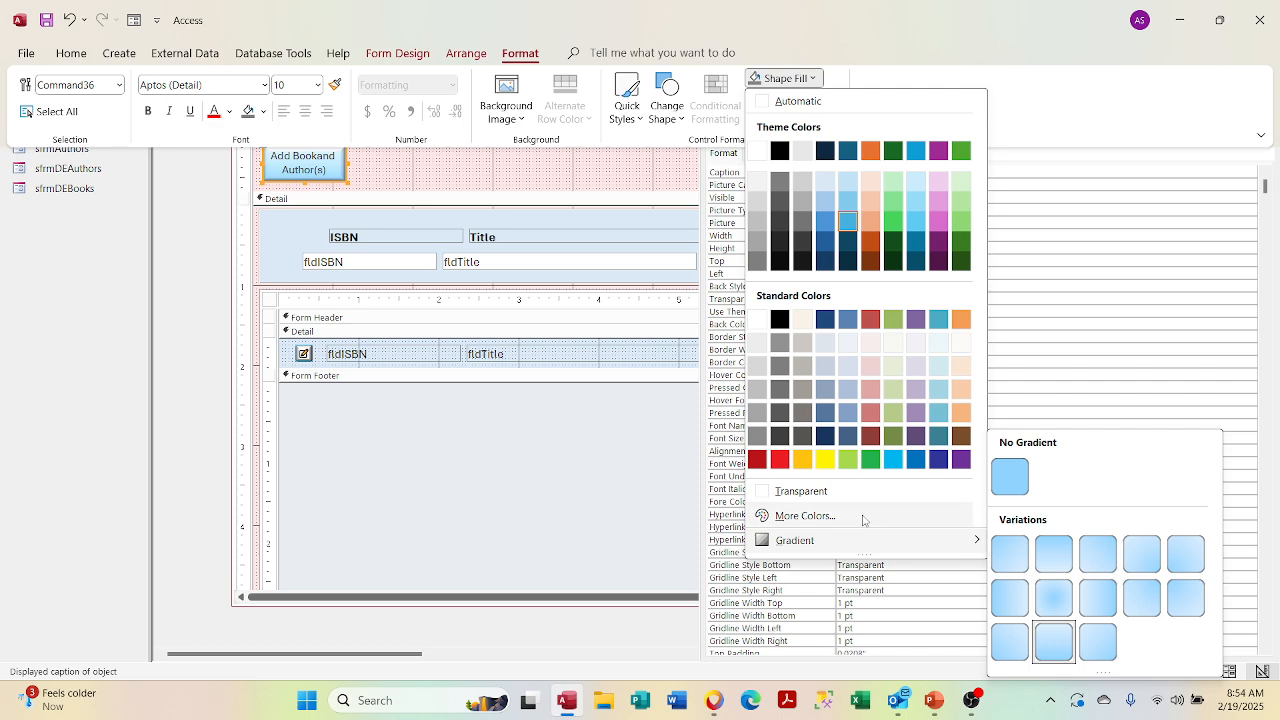
left_click(958, 230)
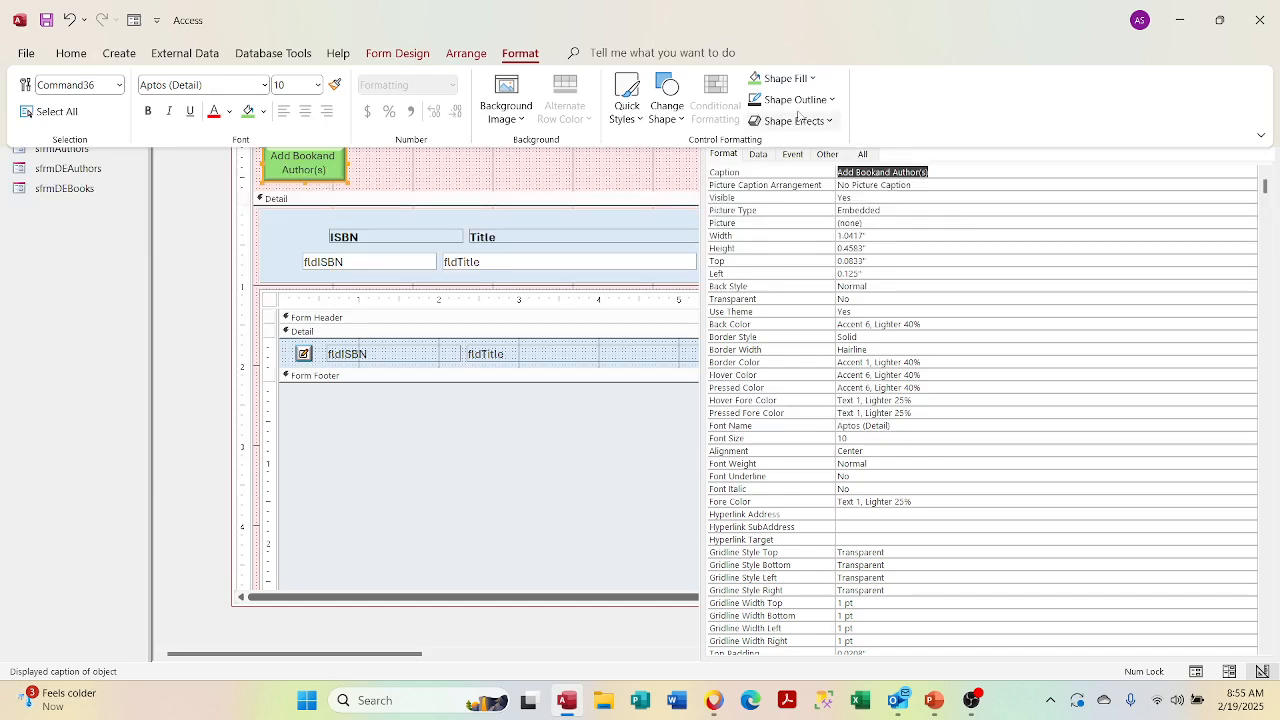
Step: Set the header button's shape fill to the paler theme green Accent 6, Lighter 60%
left_click(818, 100)
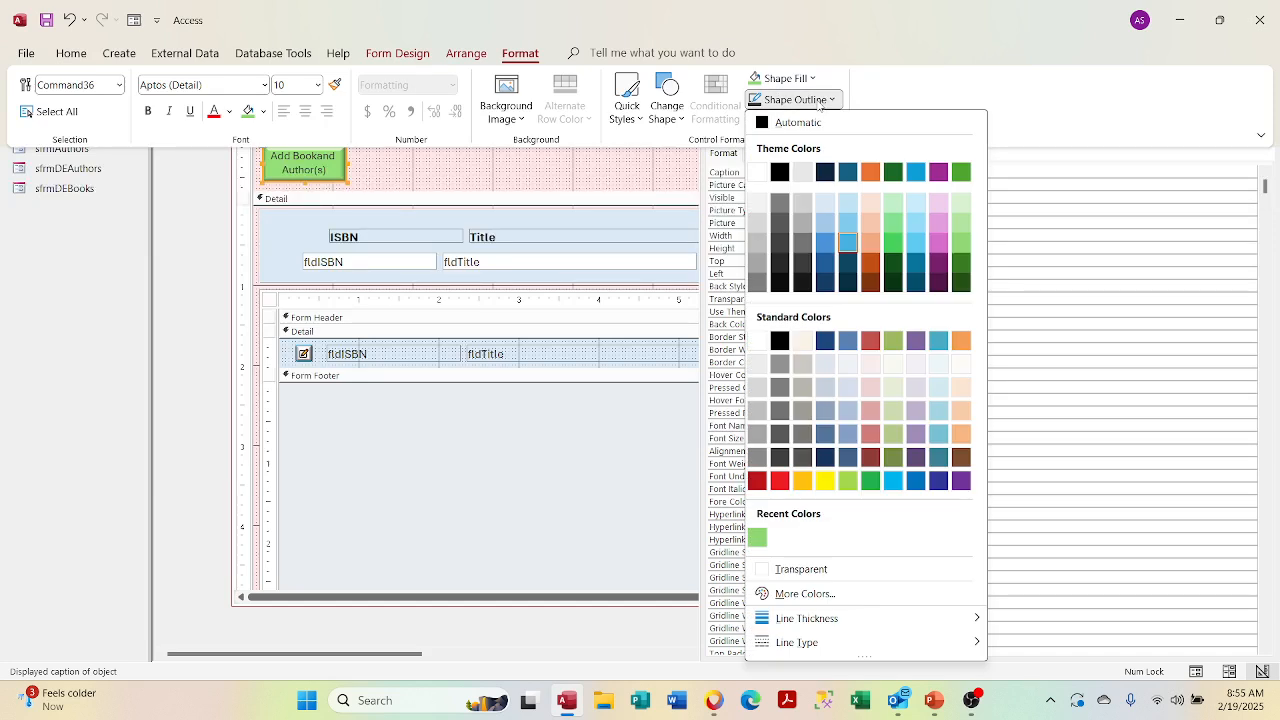
left_click(810, 80)
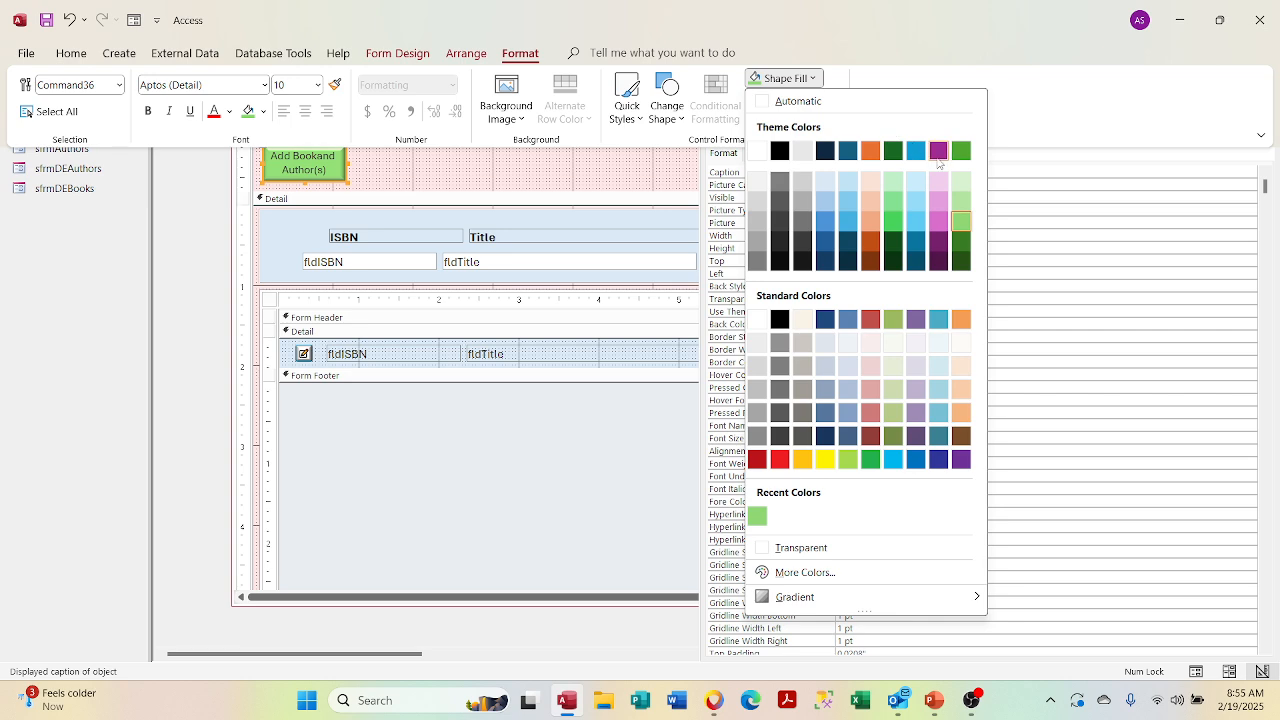
left_click(965, 204)
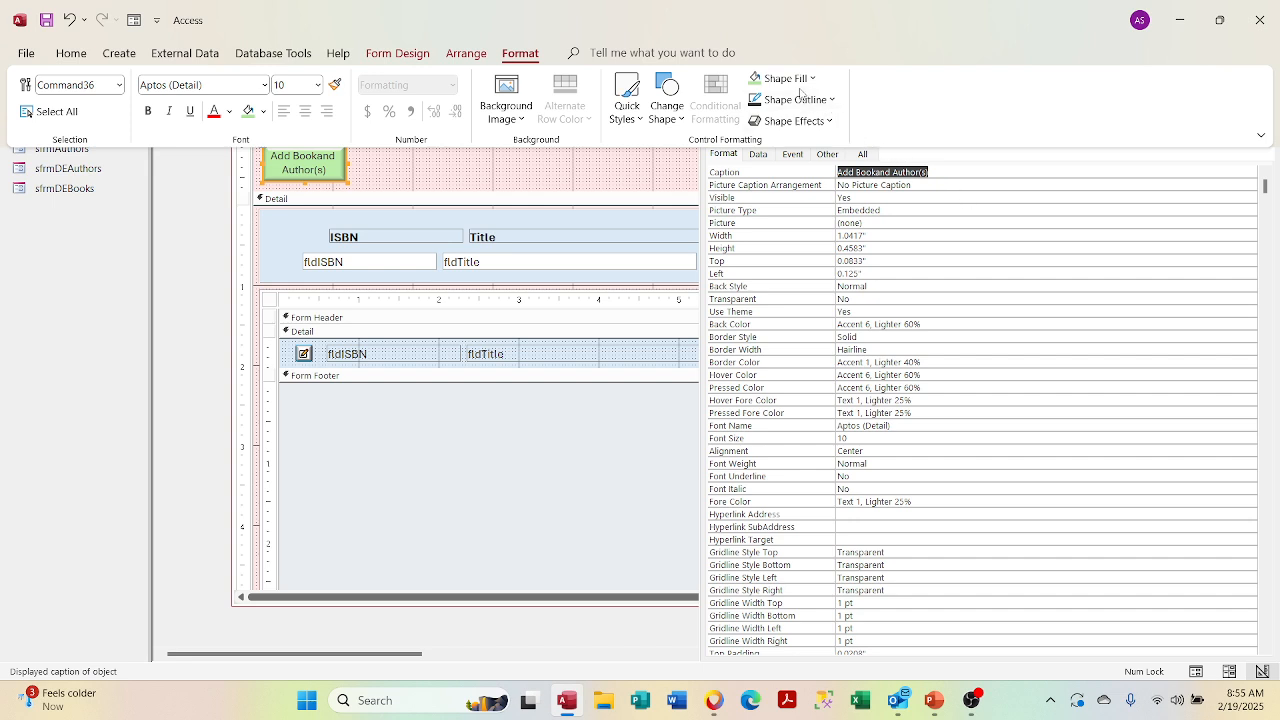
Step: Try filling the header button with theme green Accent 6, Darker 25% and the first light gradient variation
left_click(795, 79)
left_click(961, 241)
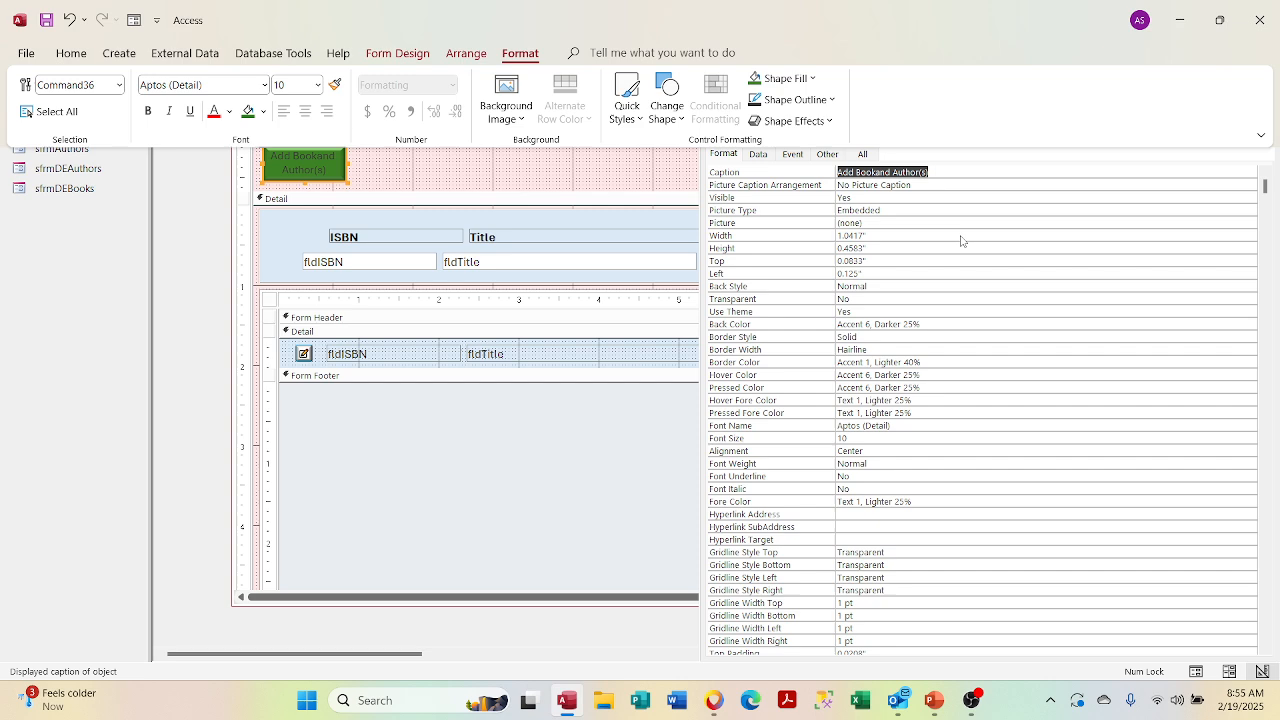
left_click(779, 80)
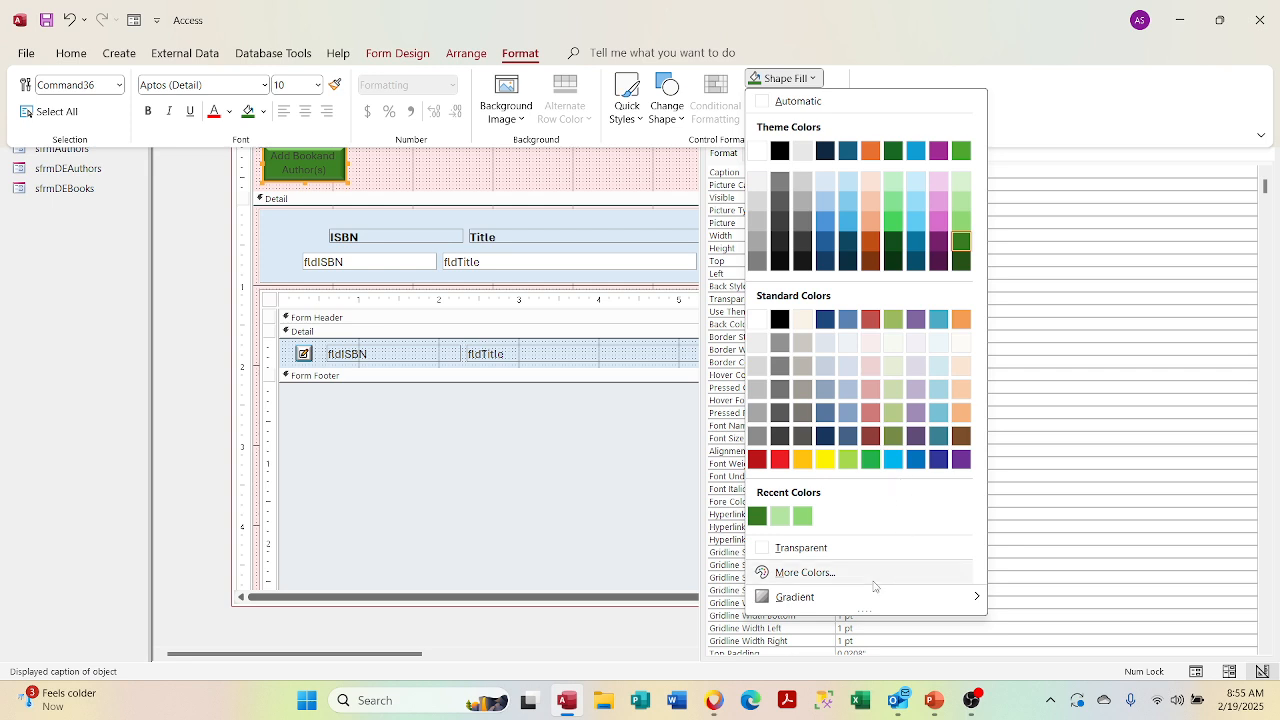
mouse_move(871, 596)
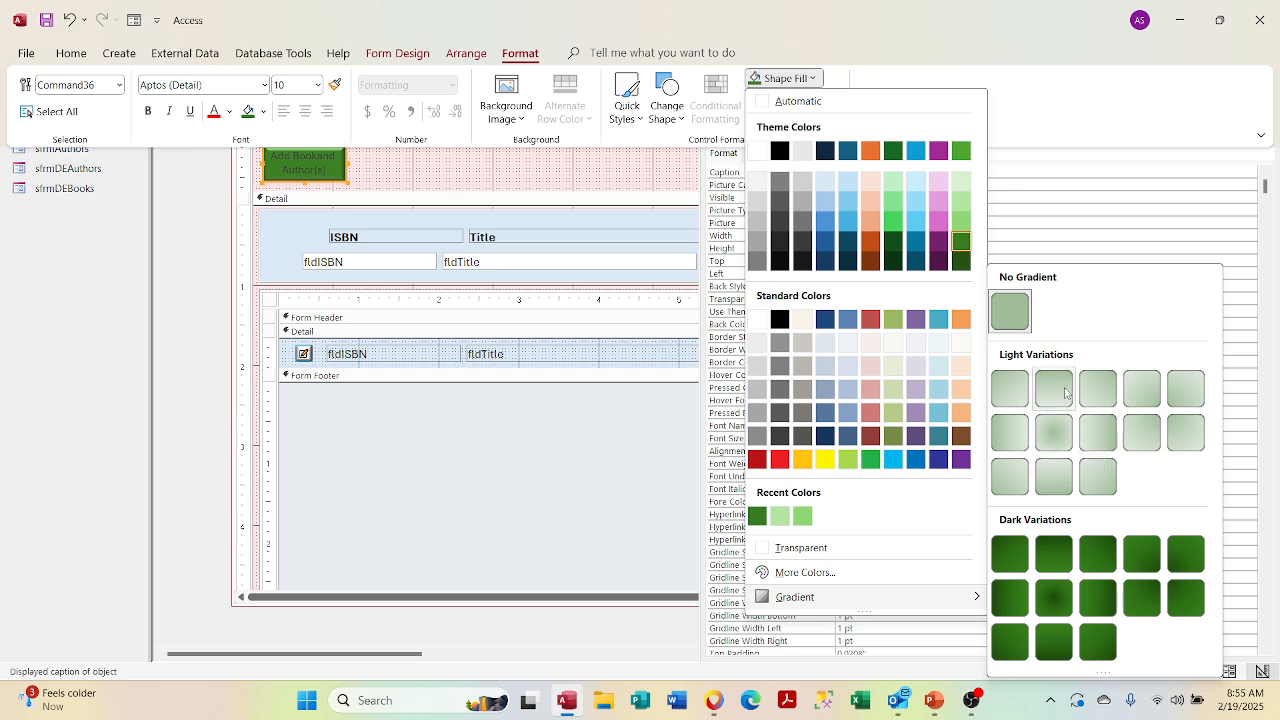
left_click(1015, 398)
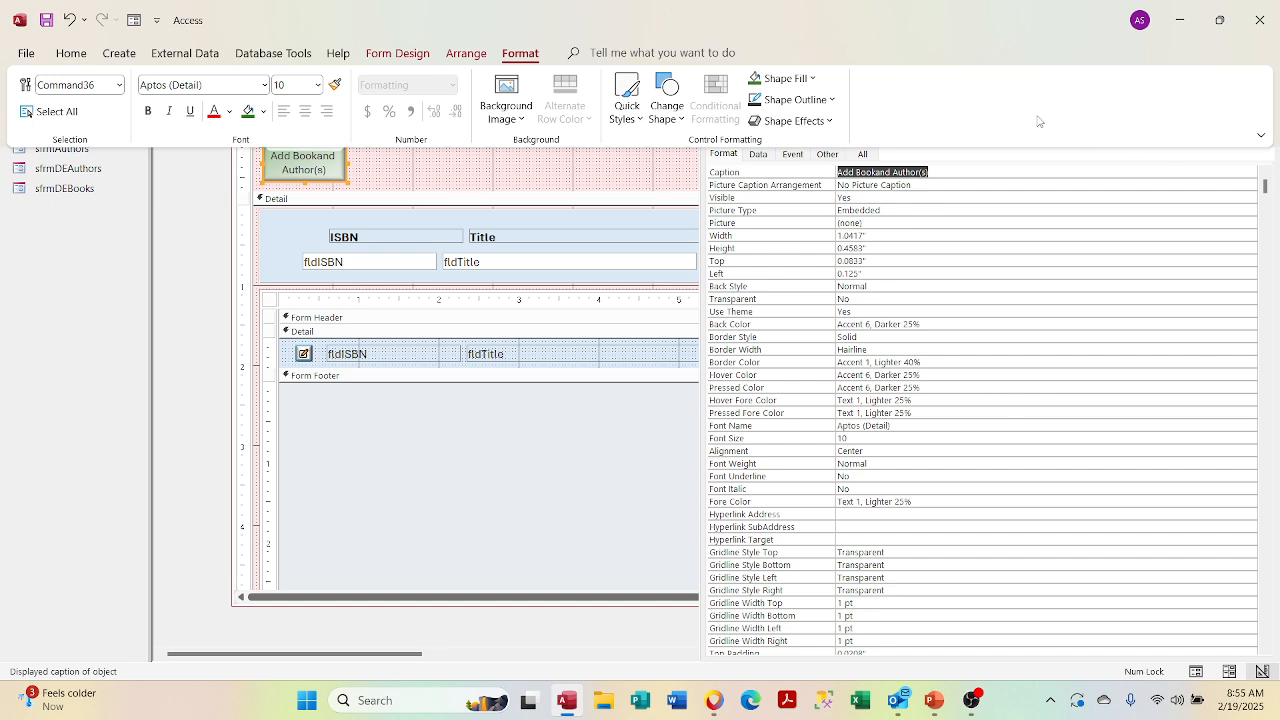
Step: Try a standard green #22B14C outline on the header button, and return the border colour to Accent 1, Lighter 40%
left_click(831, 100)
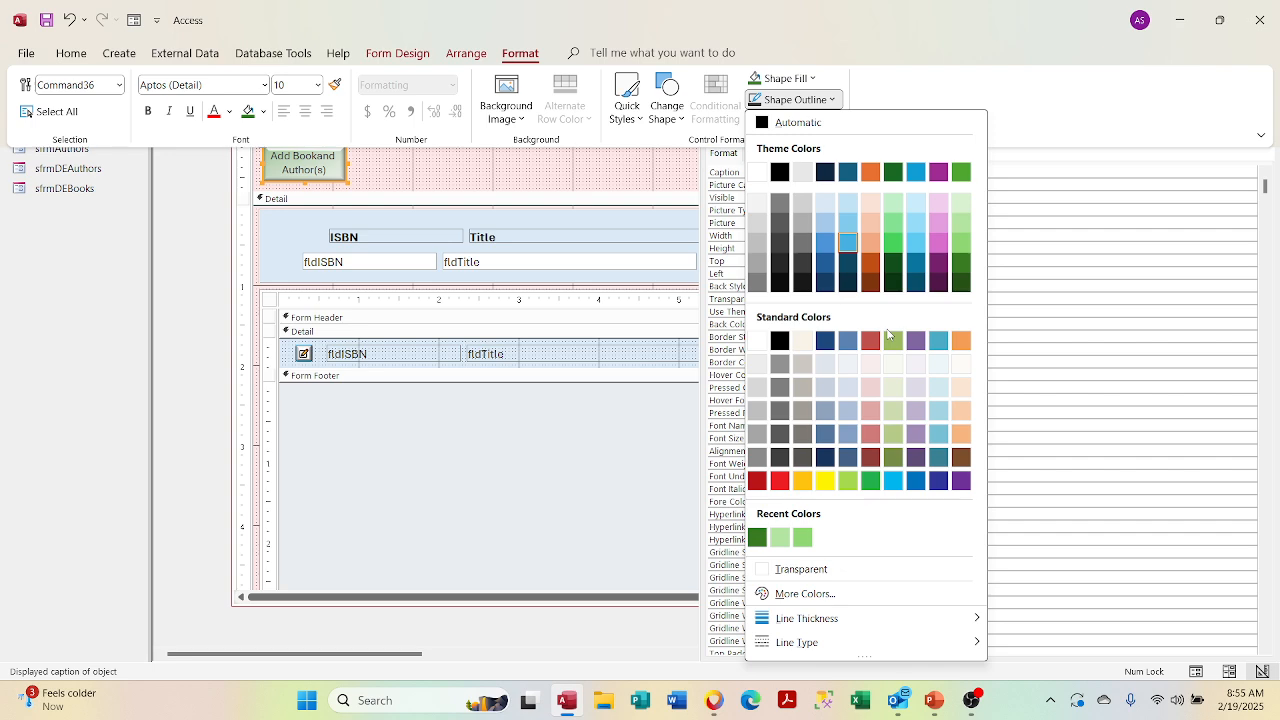
left_click(869, 482)
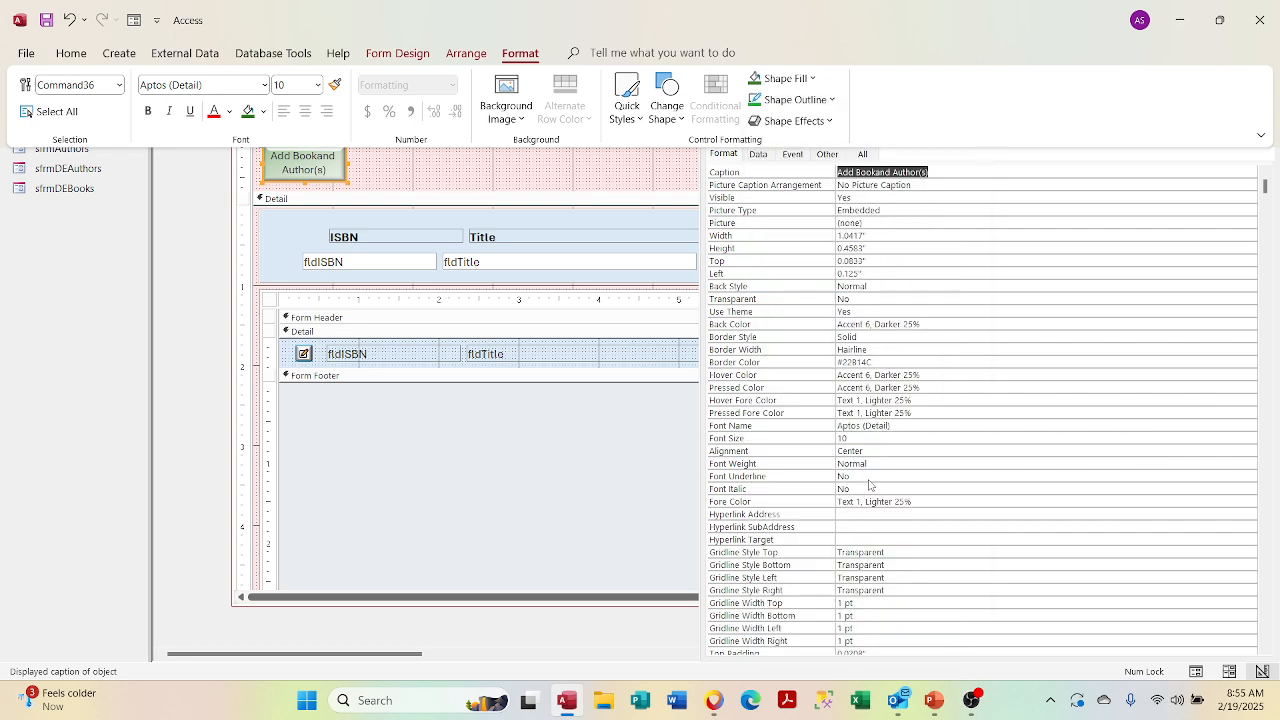
left_click(794, 100)
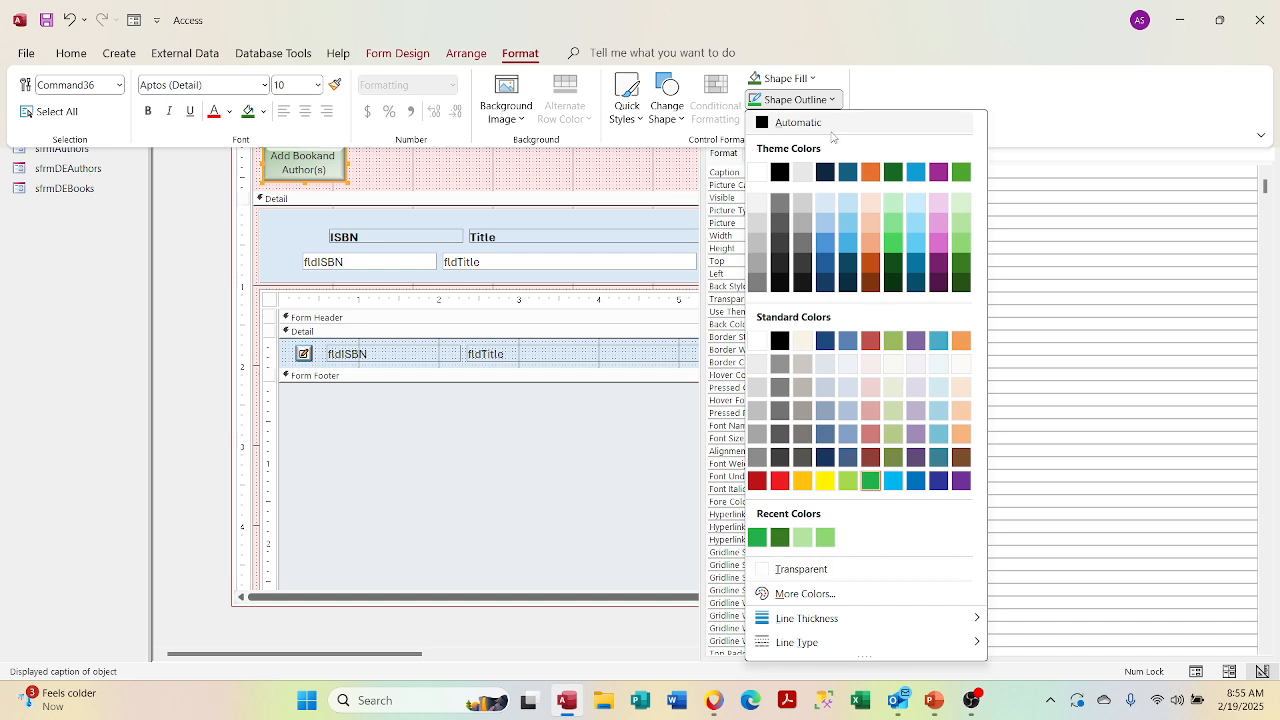
left_click(961, 242)
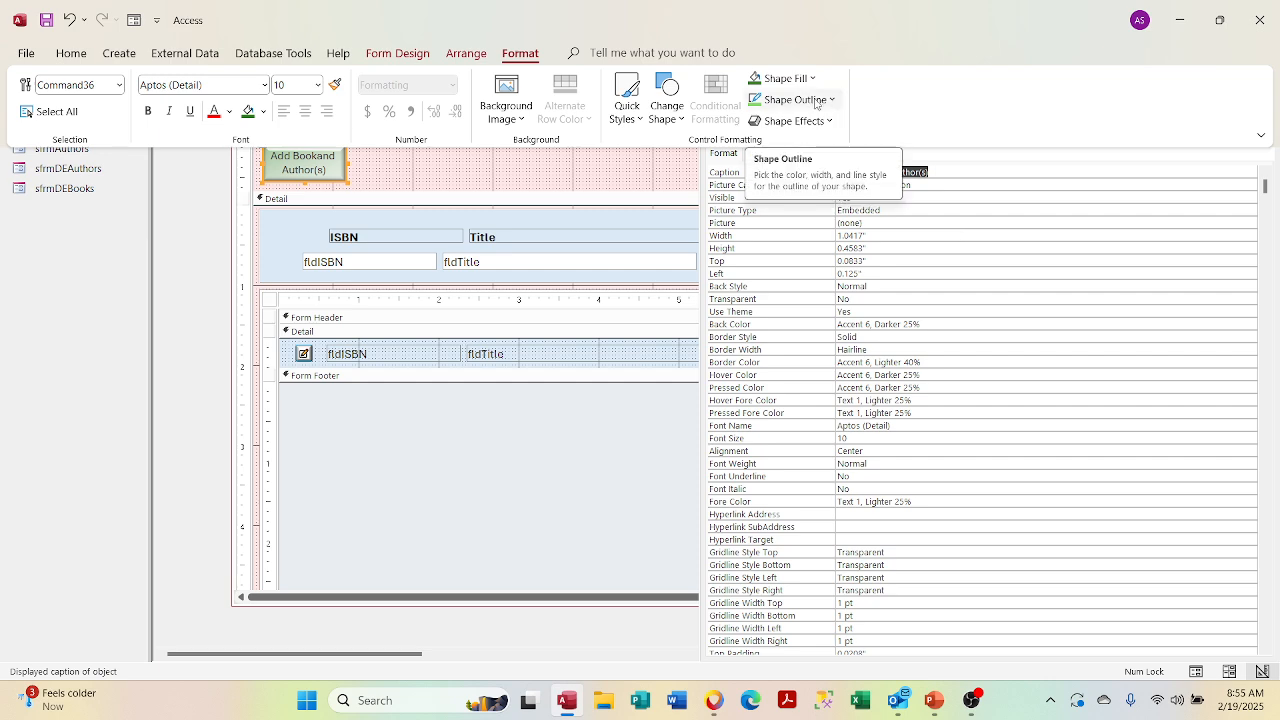
Step: Undo the header button's green fill, gradient and outline changes back to the blue Accent 1, Lighter 40% fill
left_click(69, 20)
left_click(69, 20)
left_click(69, 20)
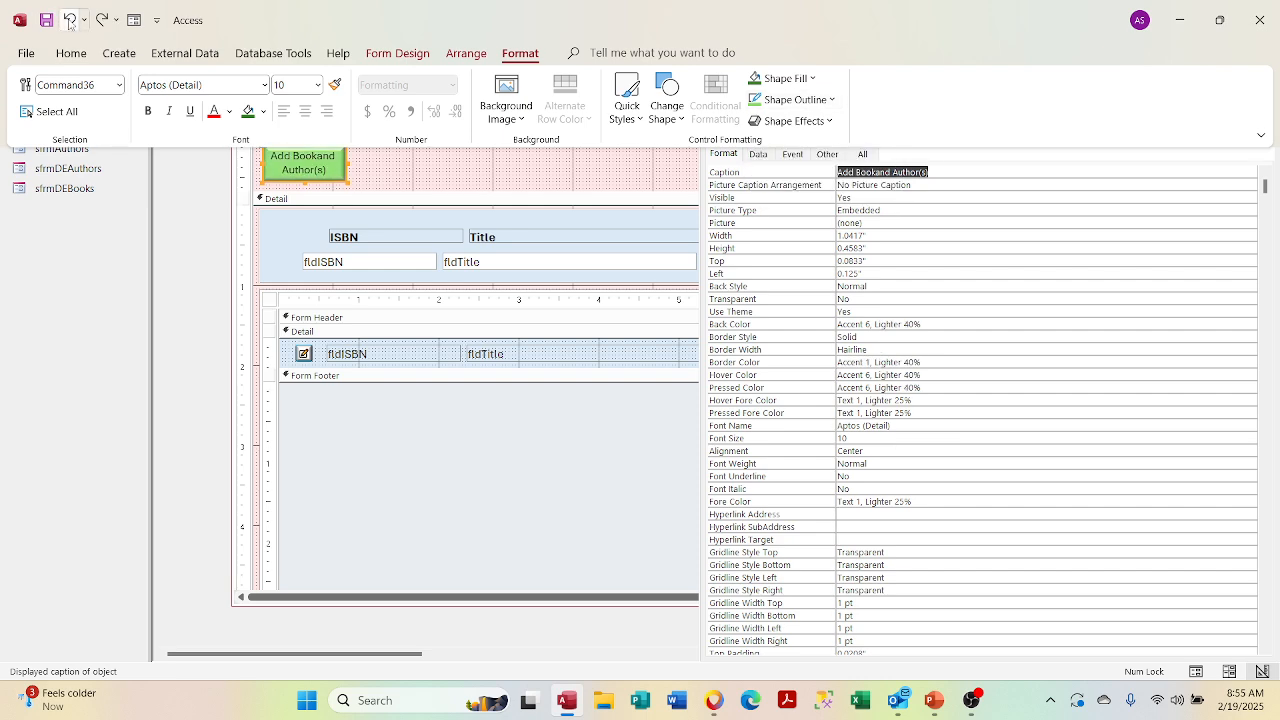
left_click(69, 20)
left_click(69, 20)
left_click(69, 20)
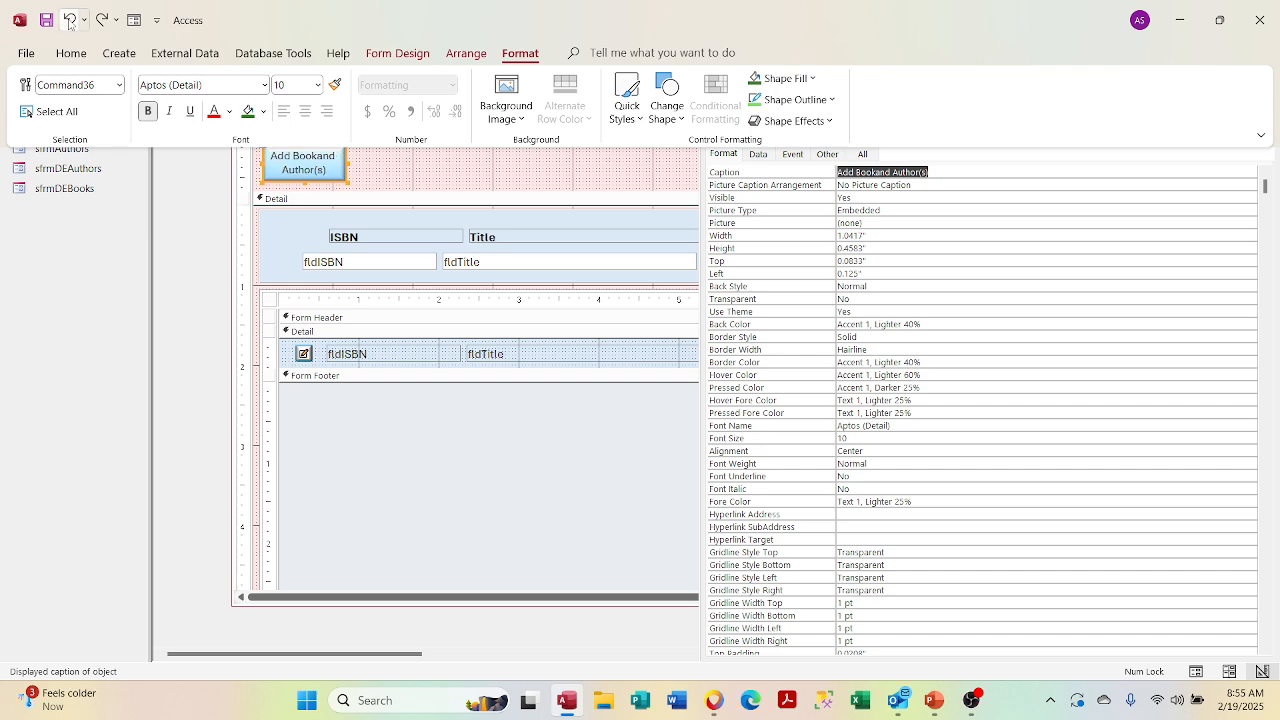
left_click(100, 20)
left_click(100, 20)
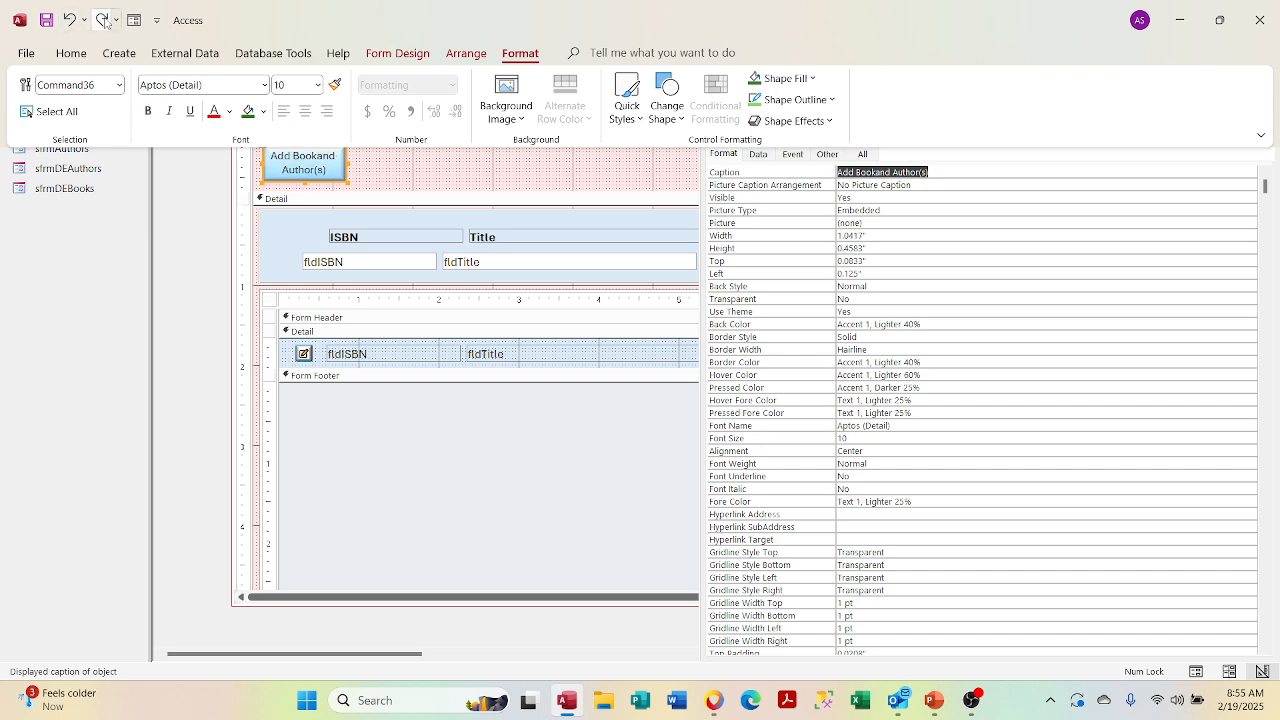
Step: Fill the Add Book and Author(s) button with green #22B14C and apply the first light gradient variation
left_click(778, 82)
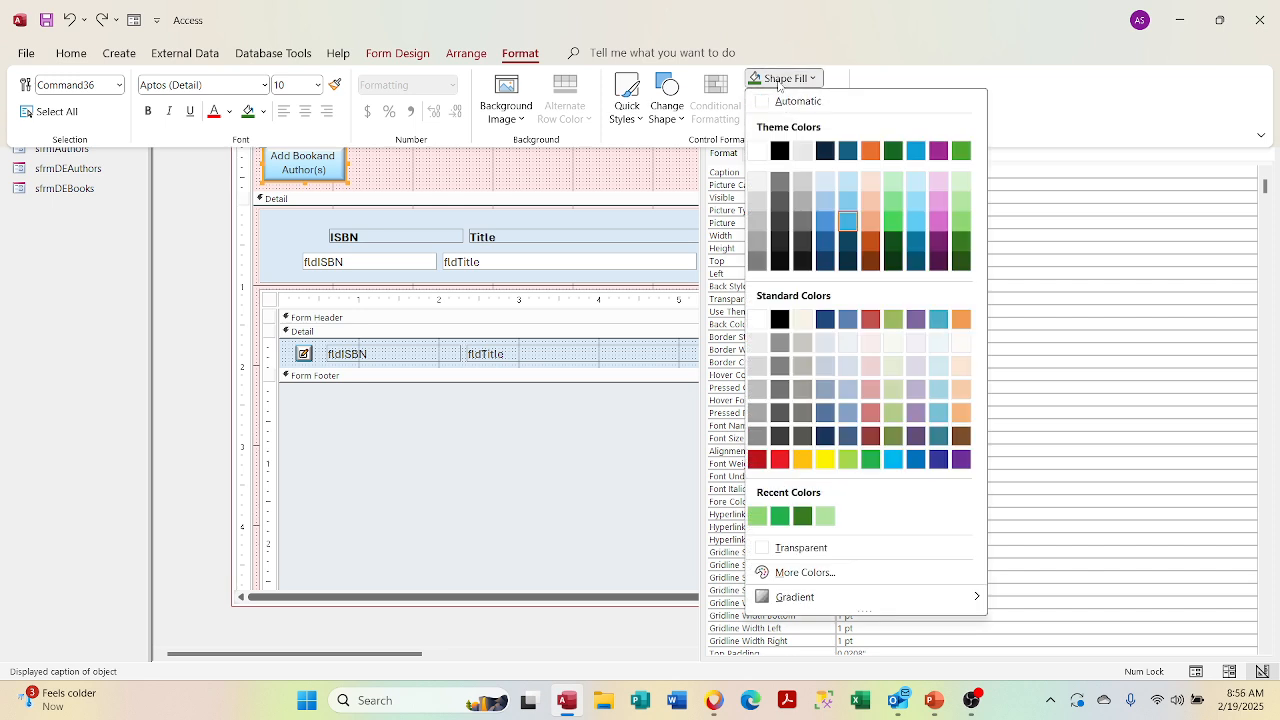
left_click(781, 517)
left_click(783, 518)
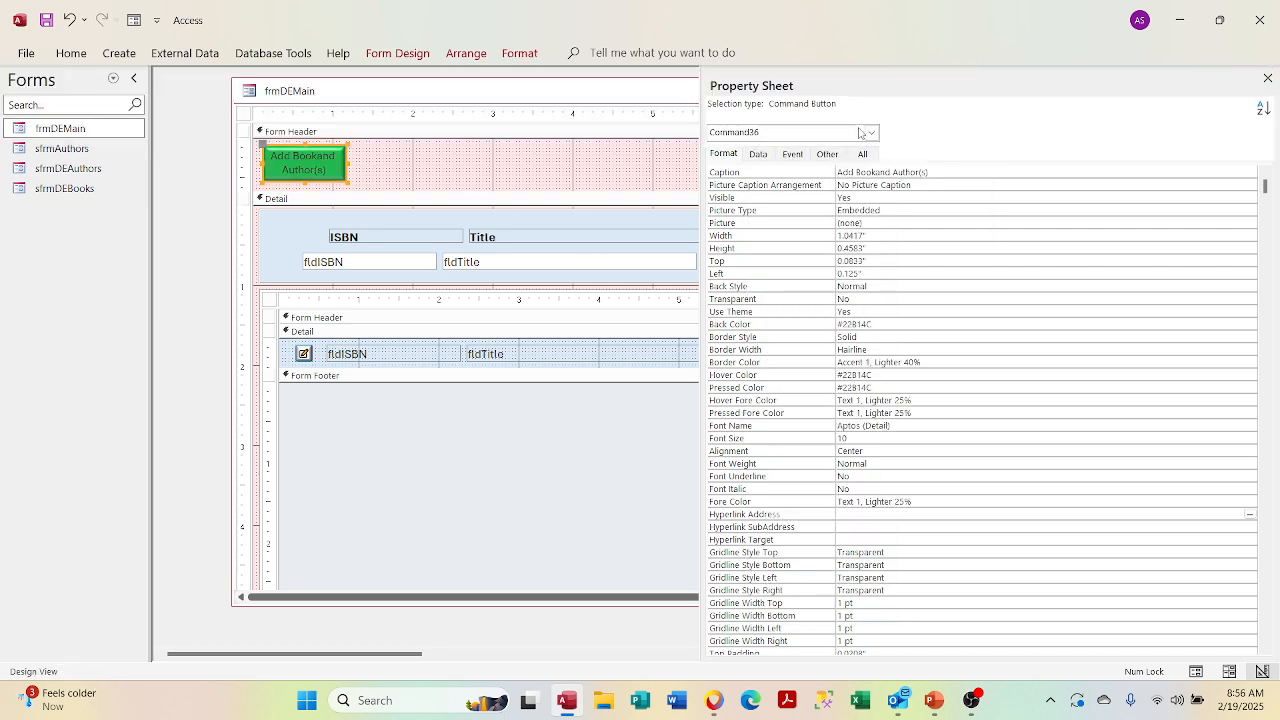
left_click(516, 55)
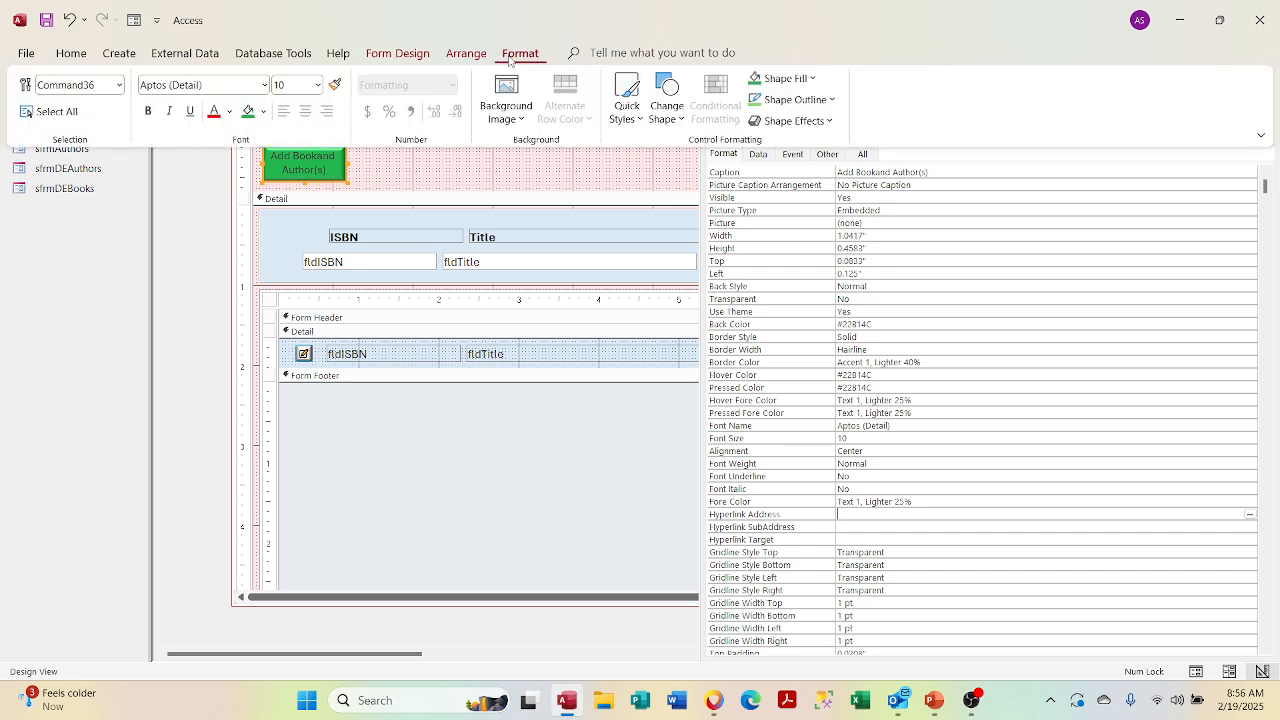
left_click(785, 78)
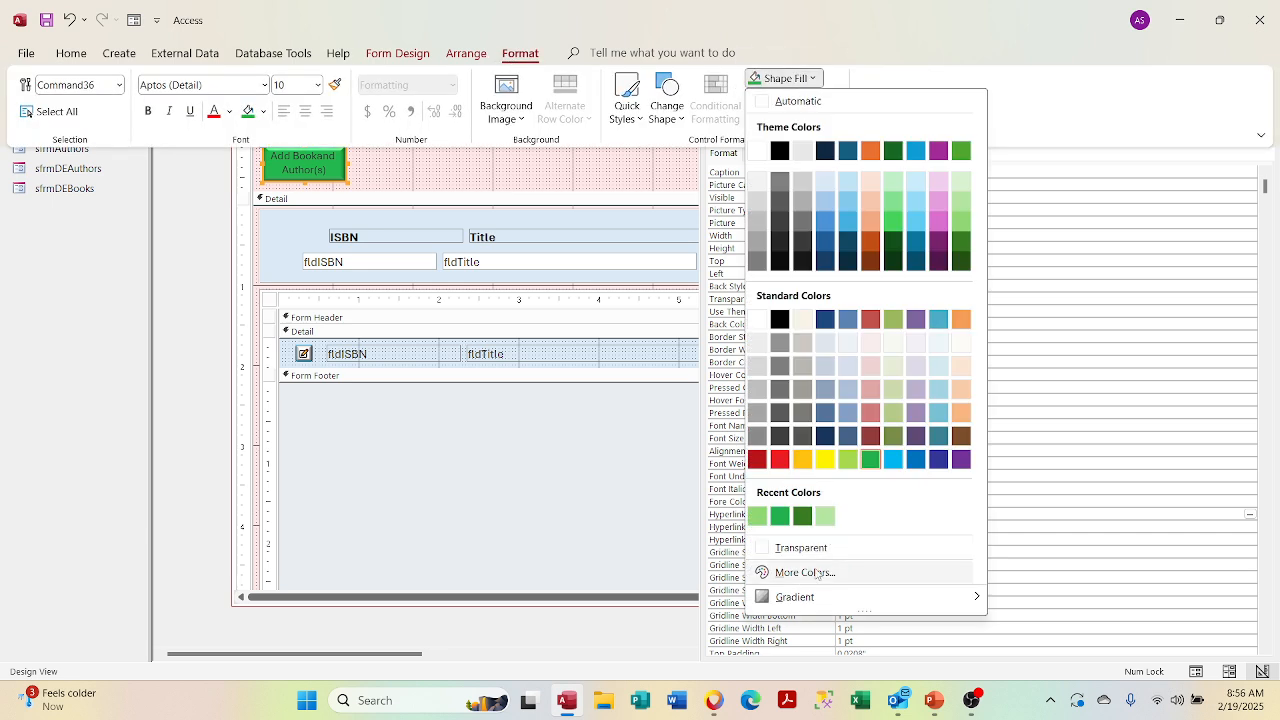
mouse_move(811, 606)
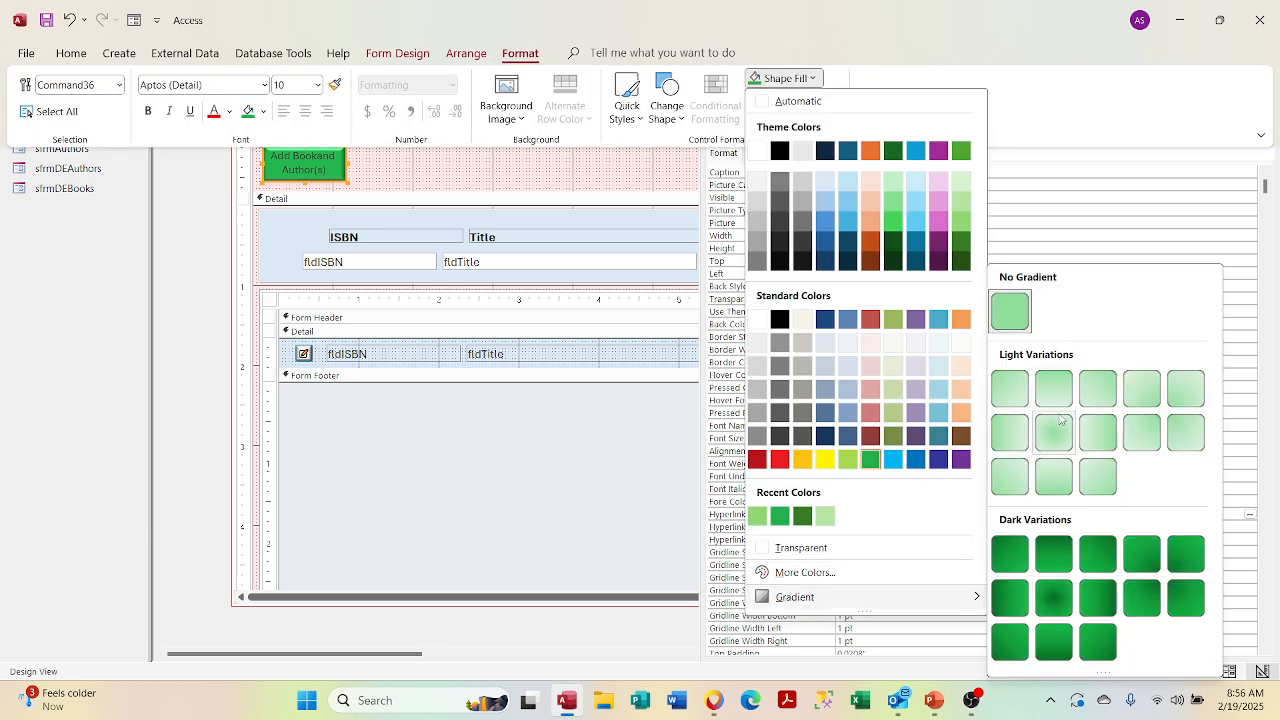
left_click(1010, 389)
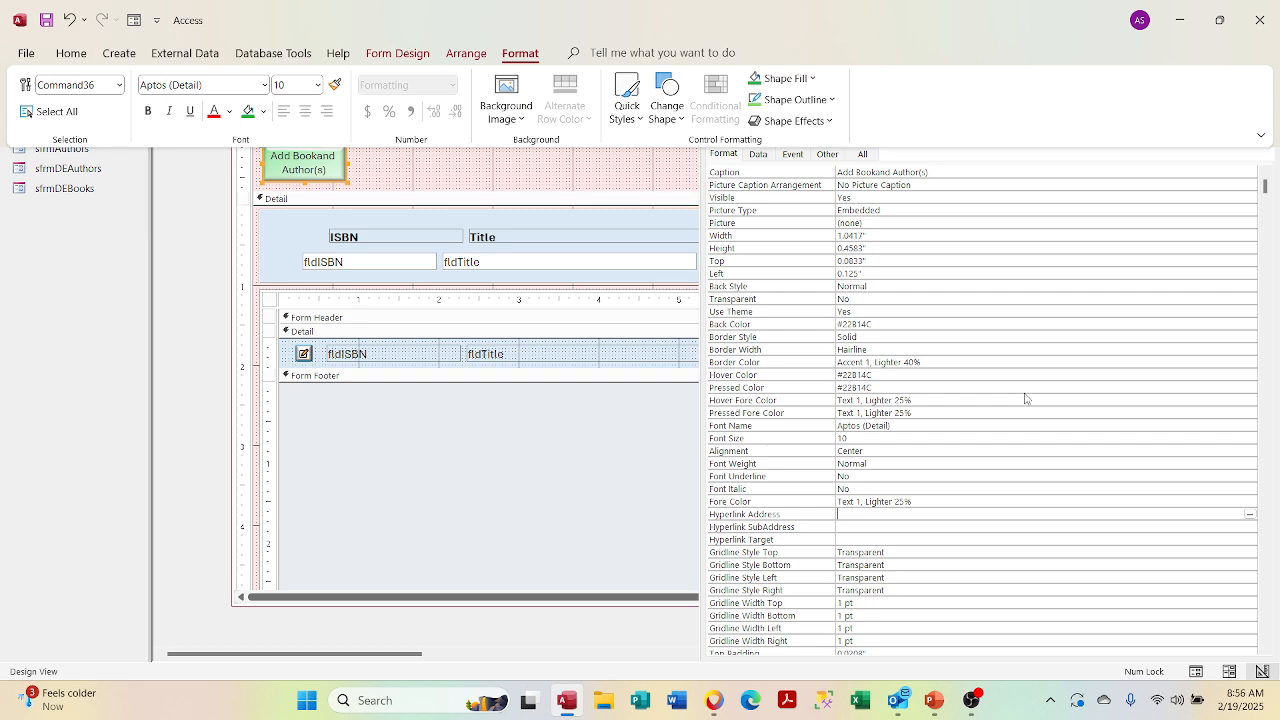
key("ctrl+F1")
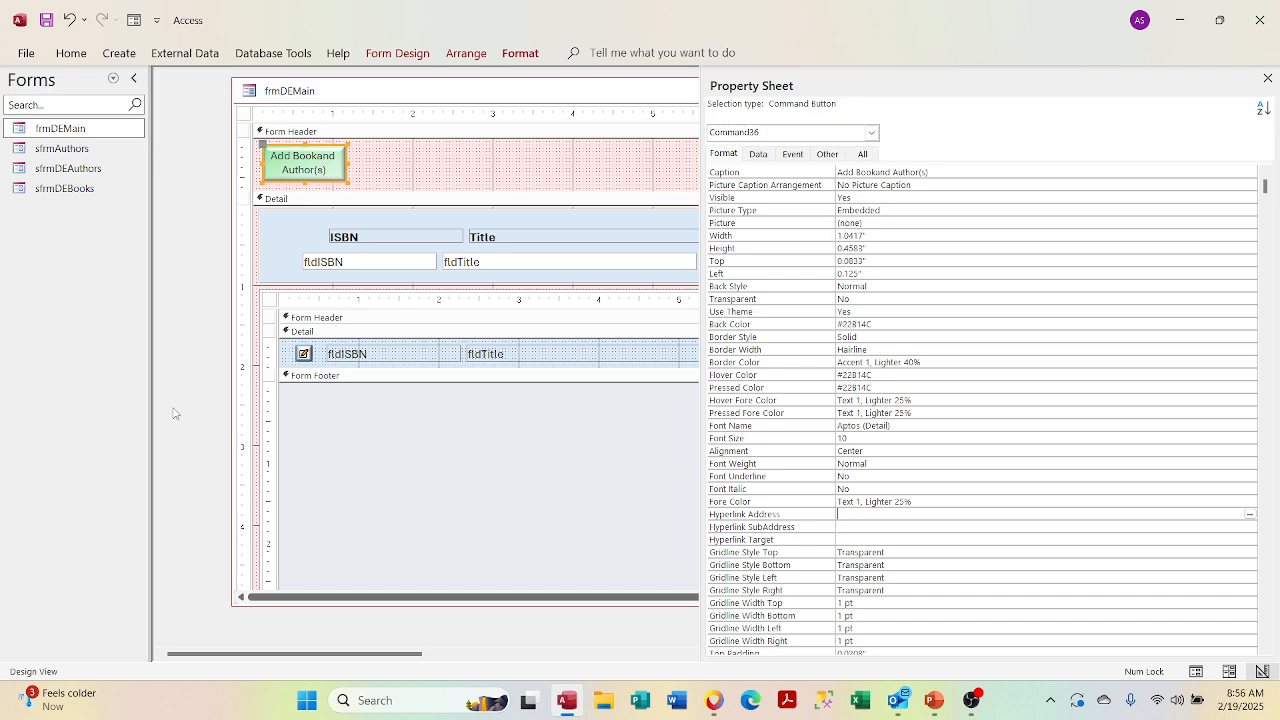
Step: Preview the frmDEMain form with its green header button in Form View, and switch back to Design View
right_click(592, 92)
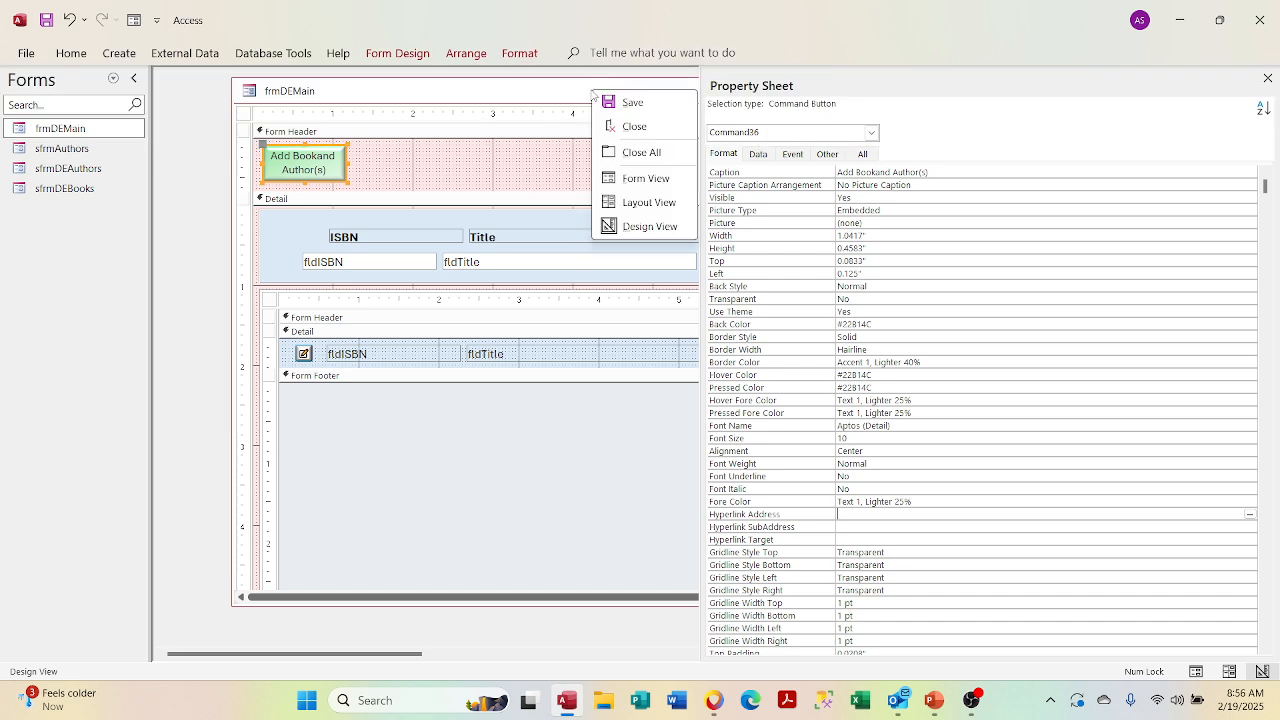
left_click(624, 173)
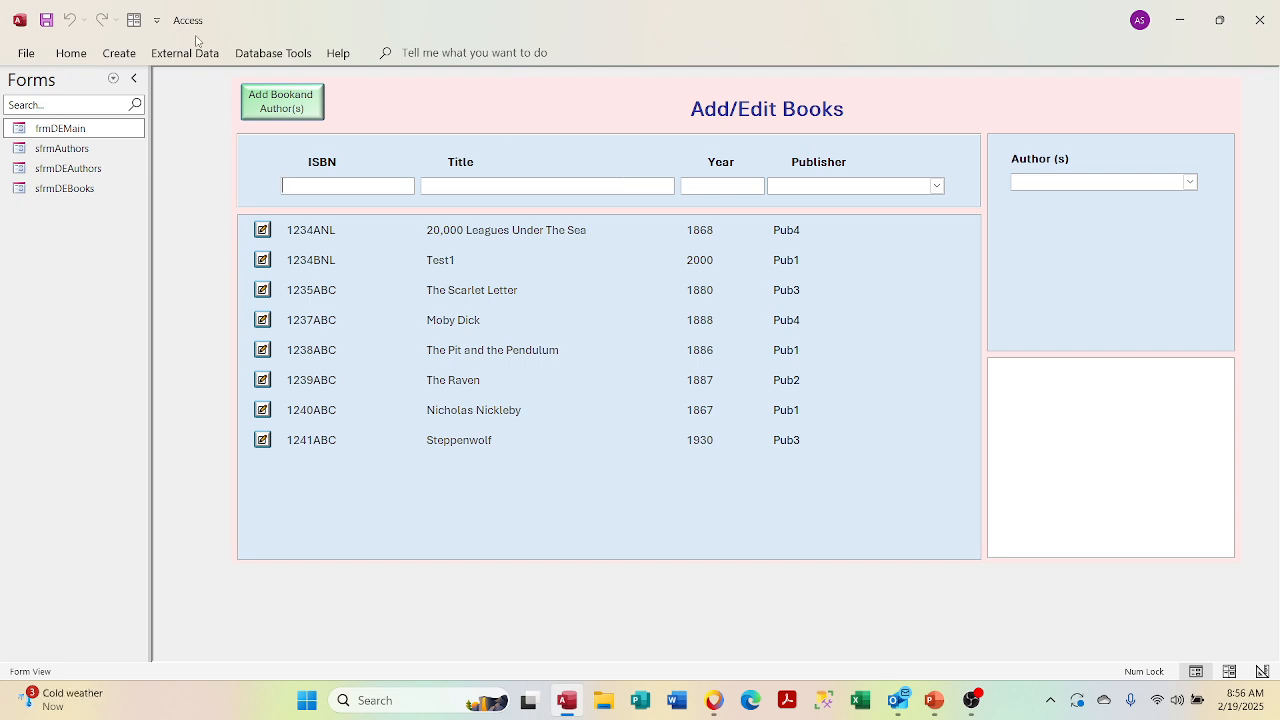
right_click(409, 104)
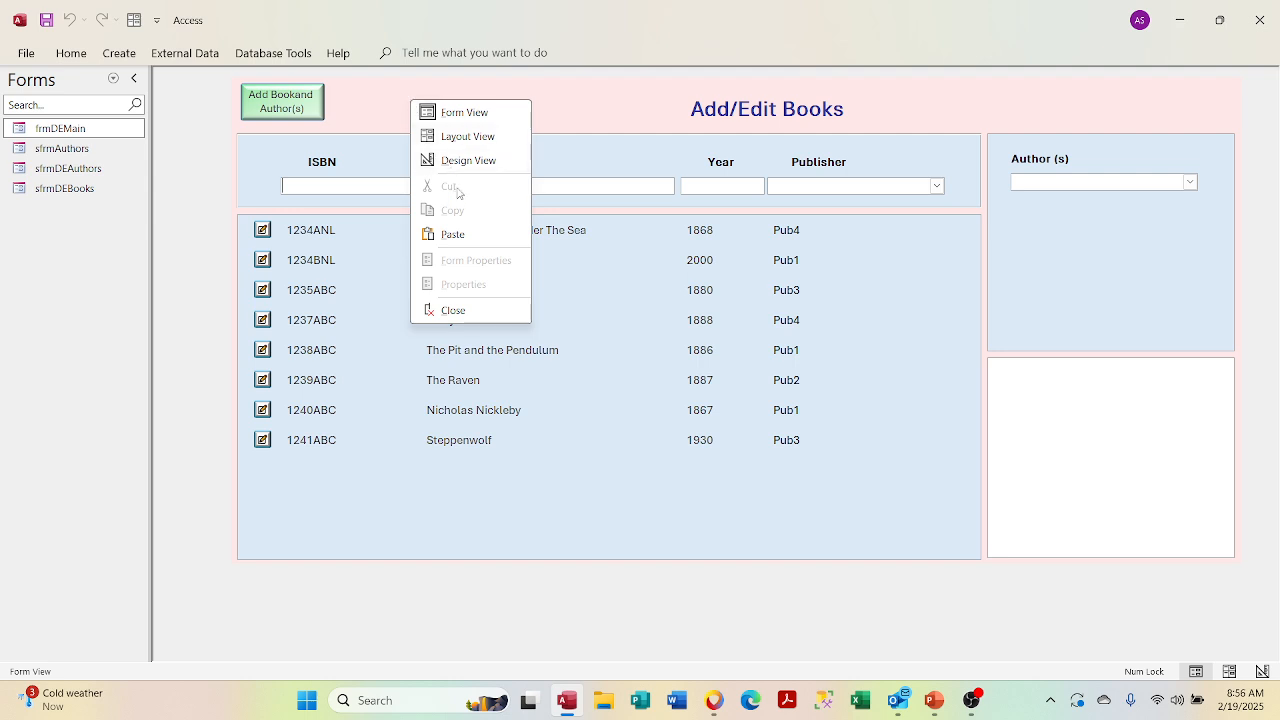
left_click(458, 162)
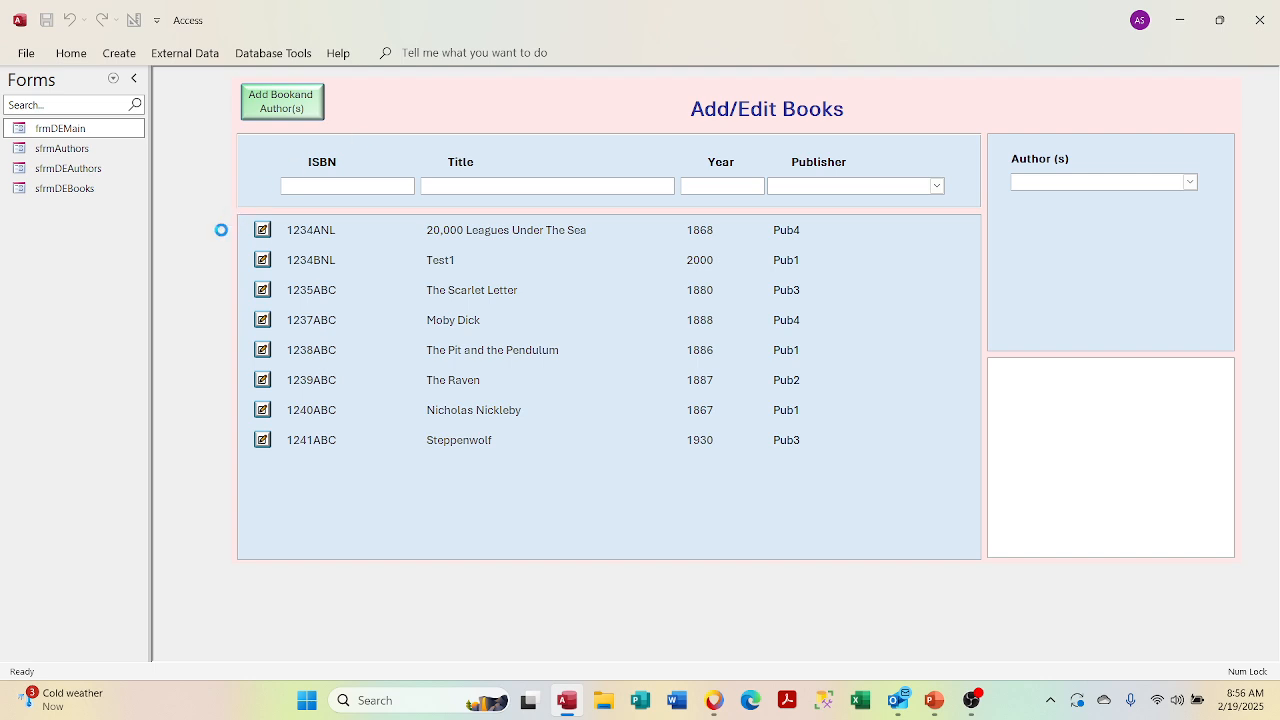
Step: Return to the P6V1_FE database in Access and reopen the frmDEMain form
key("alt+Tab")
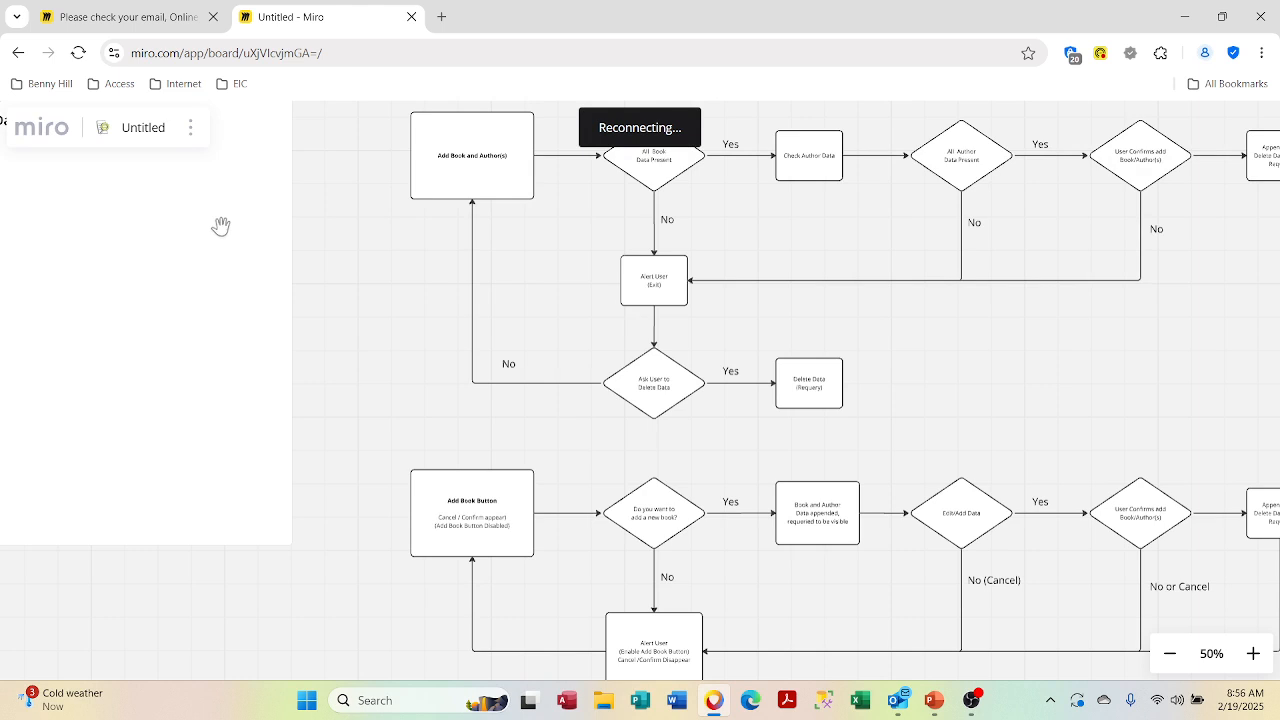
left_click(596, 712)
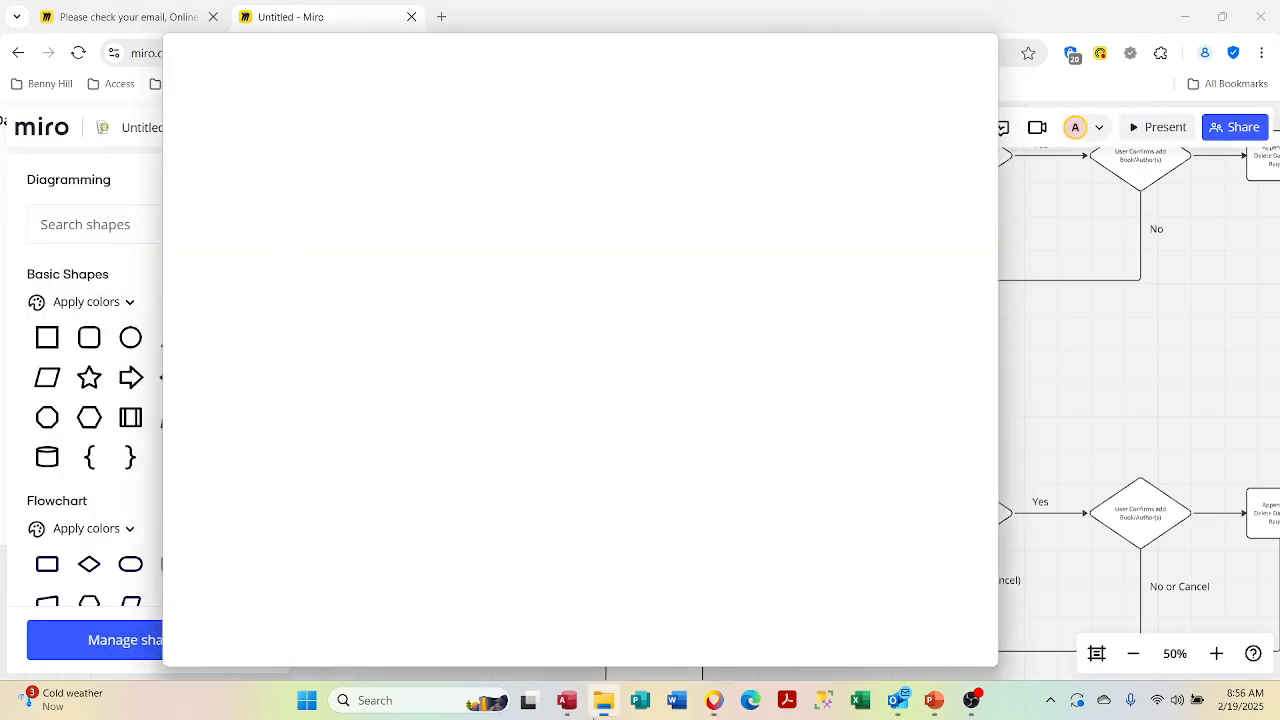
left_click(567, 700)
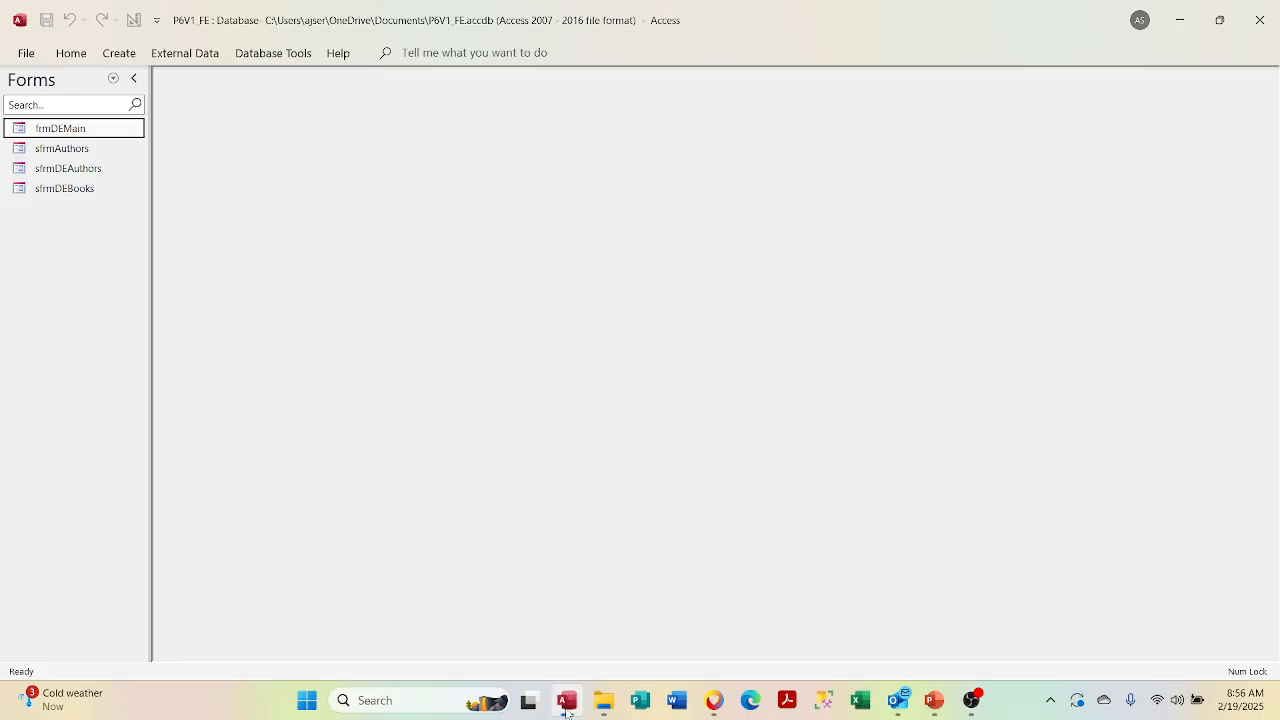
double_click(108, 131)
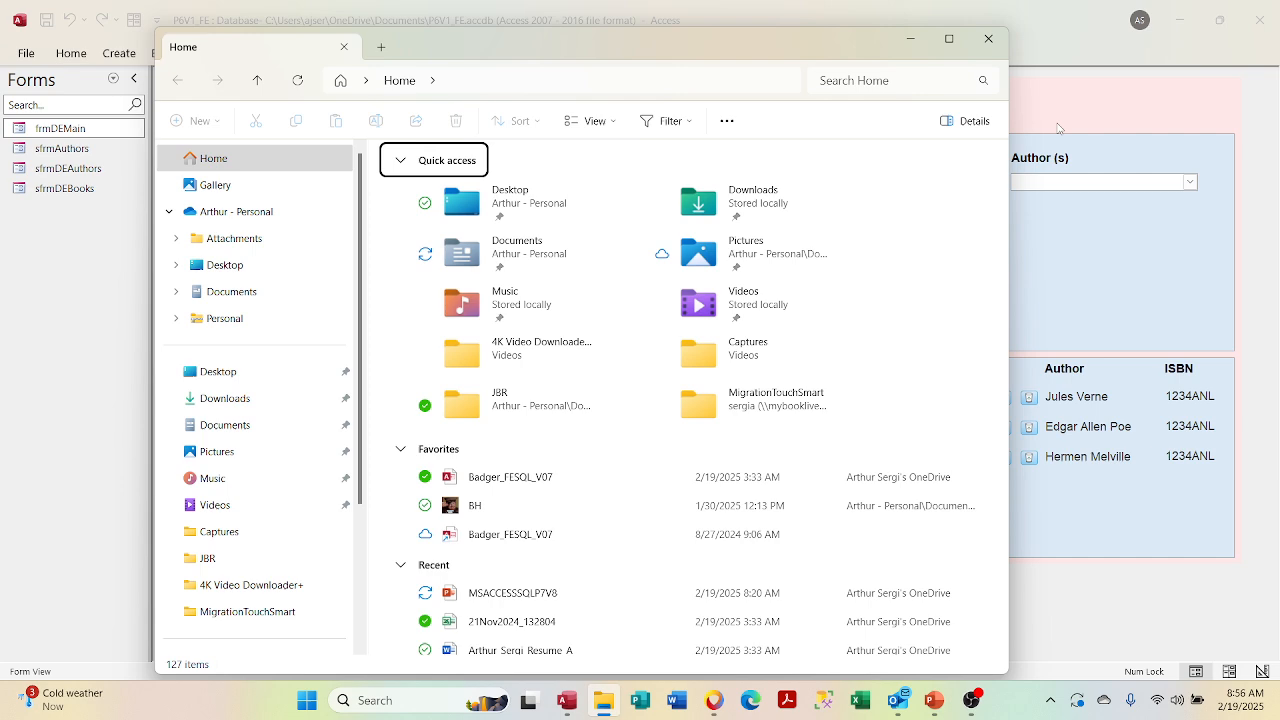
left_click(1058, 128)
Step: Compact and repair the P6V1_FE database
right_click(466, 108)
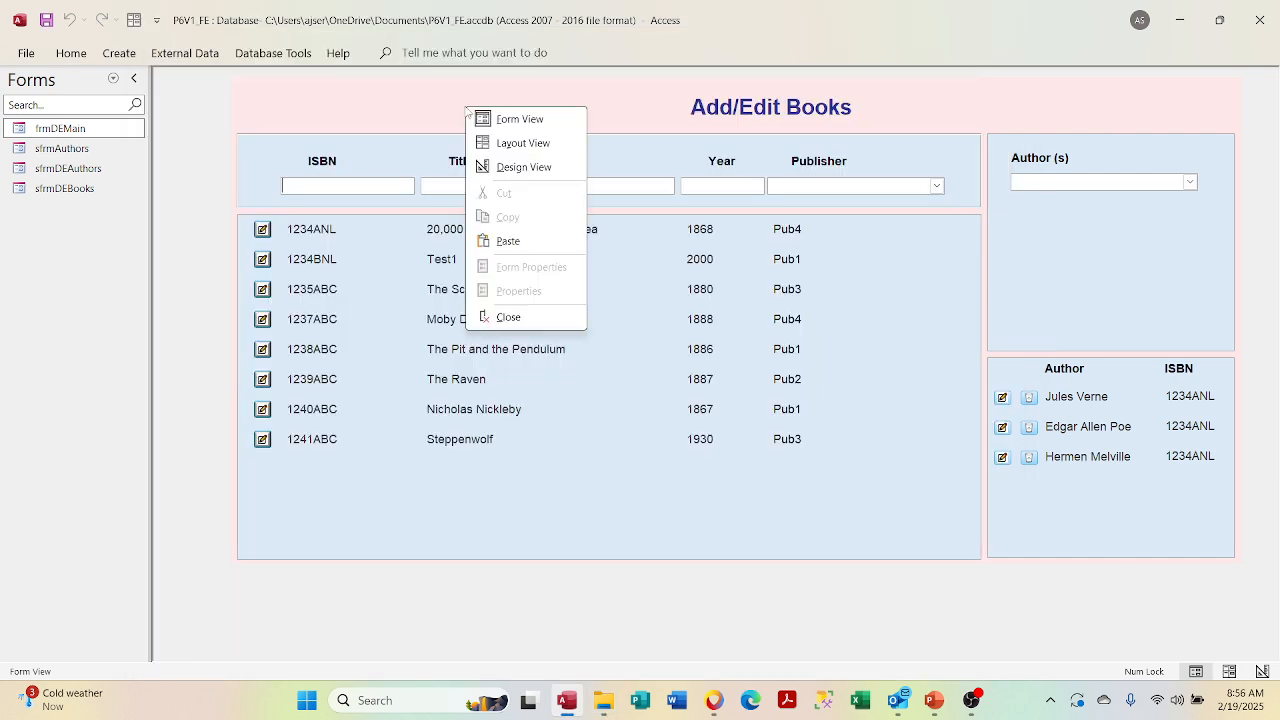
left_click(256, 58)
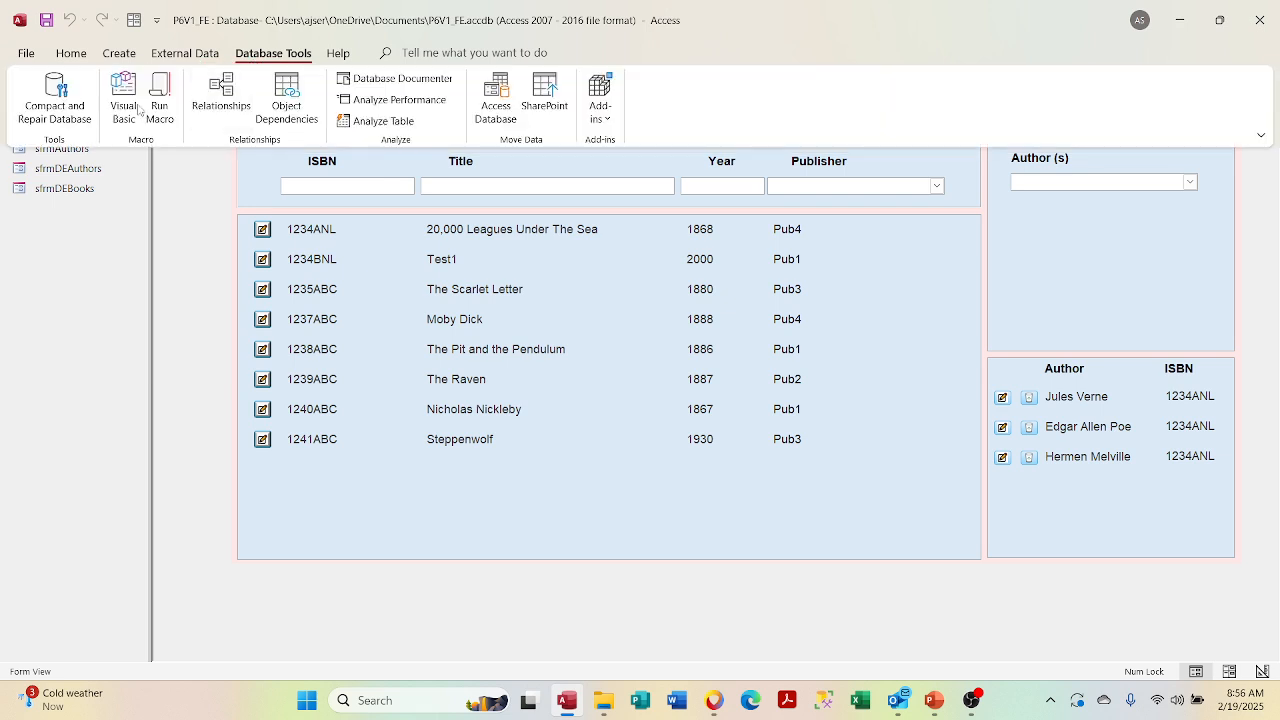
left_click(55, 100)
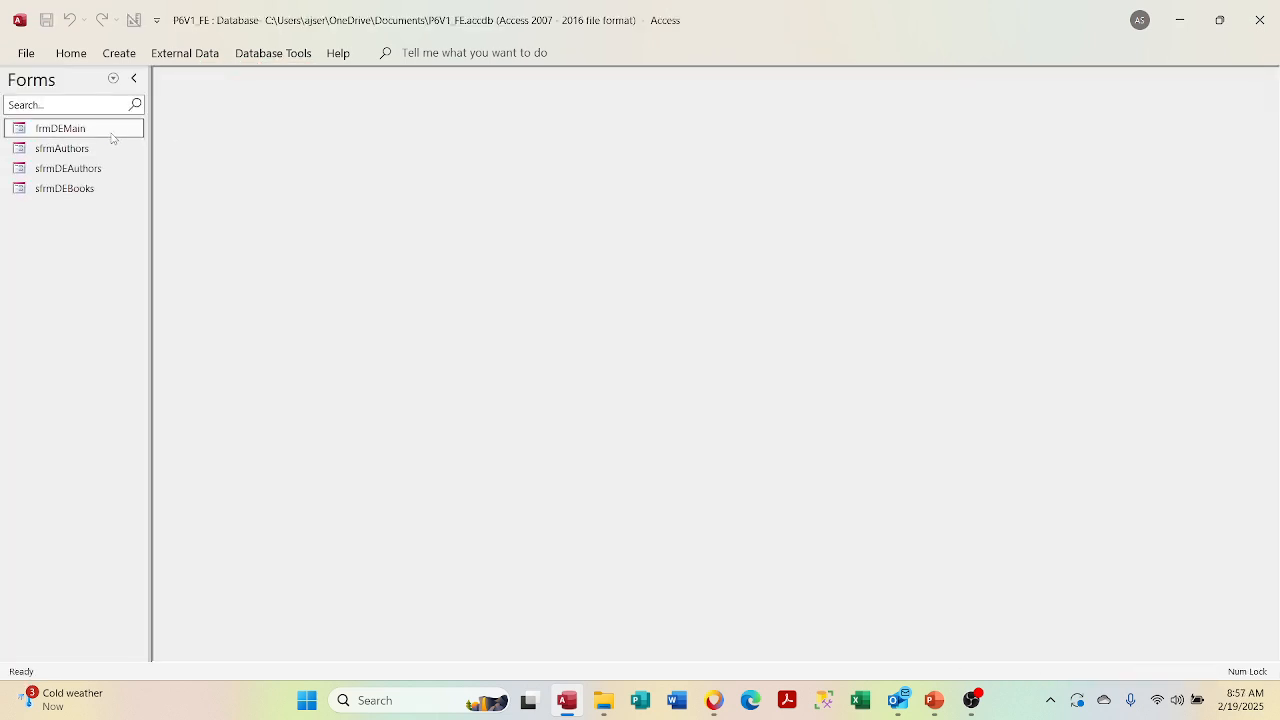
Step: Open the frmDEMain form in Design View and close its property sheet
right_click(283, 119)
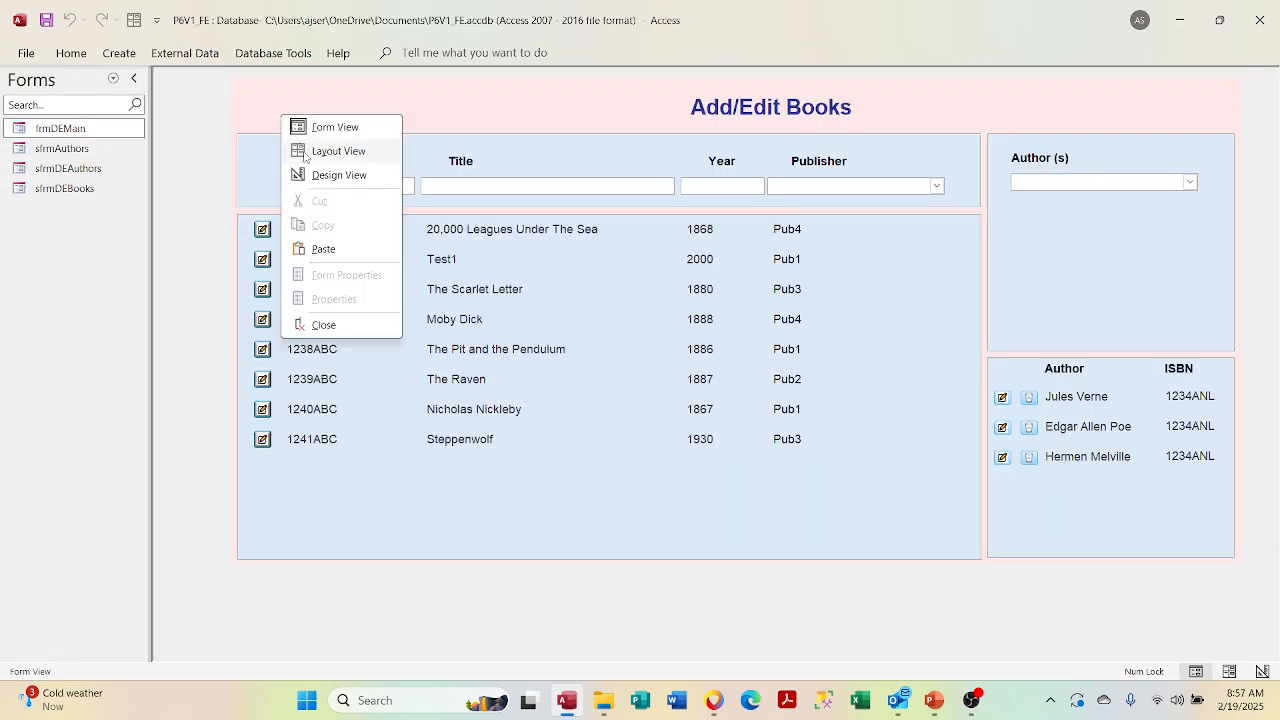
left_click(310, 175)
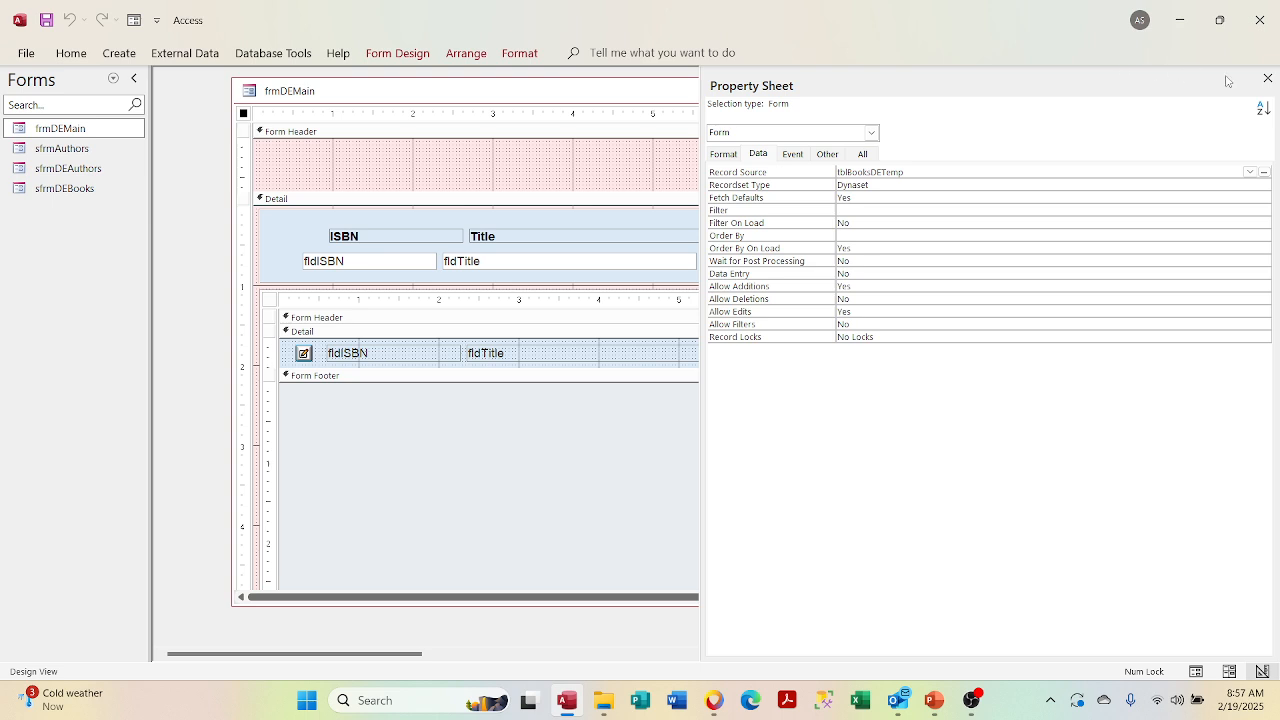
left_click(1267, 78)
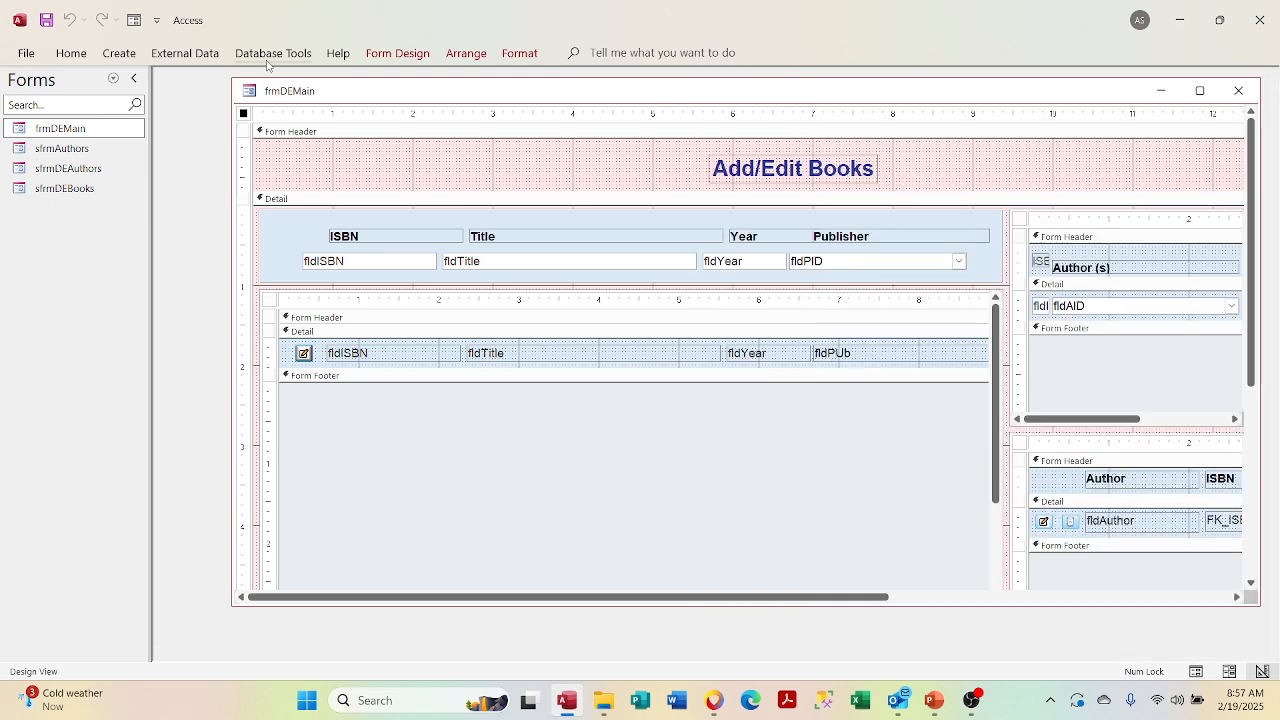
Step: Draw a command button in the form header near its upper-left corner and cancel the Command Button Wizard
left_click(393, 55)
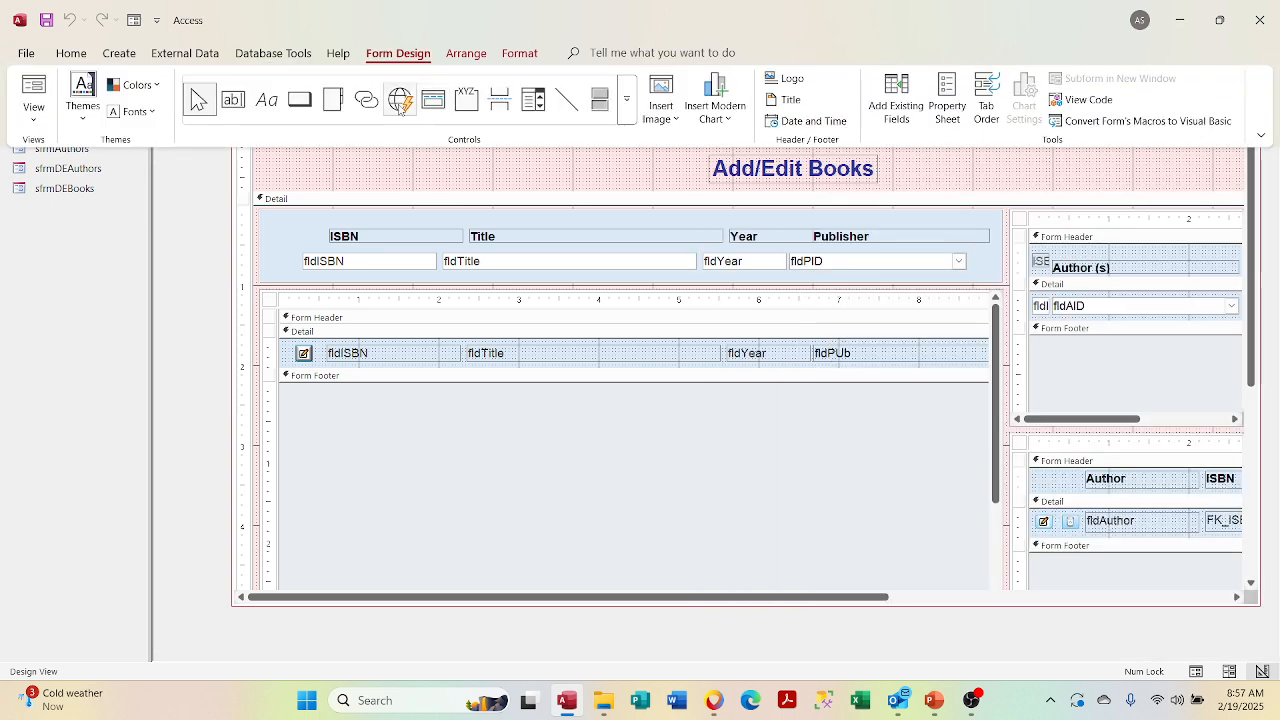
left_click(300, 100)
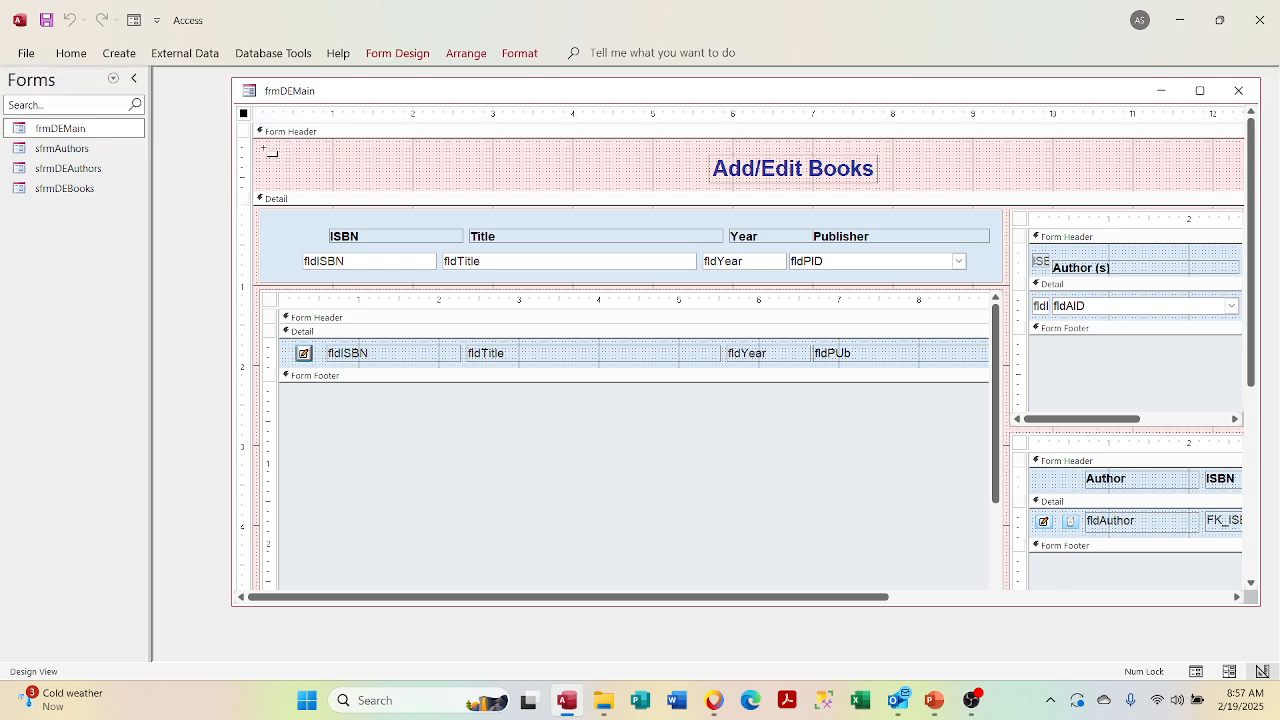
left_click_drag(259, 148, 357, 177)
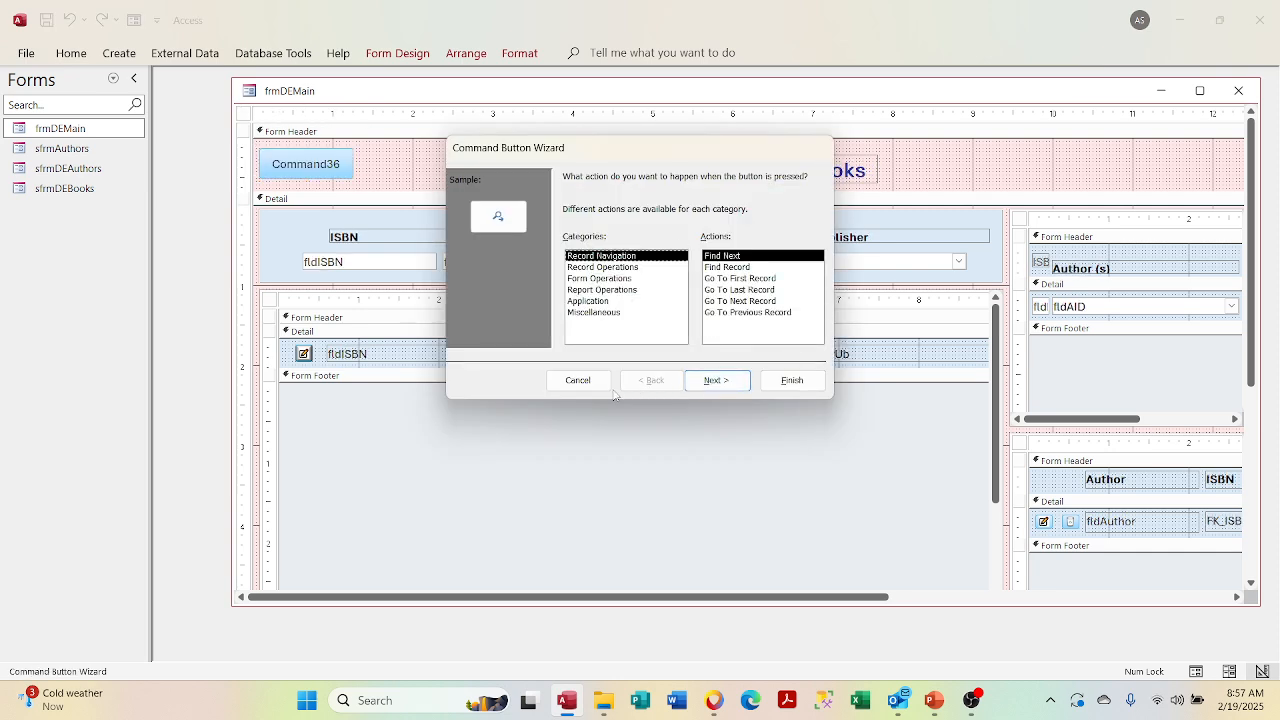
left_click(580, 382)
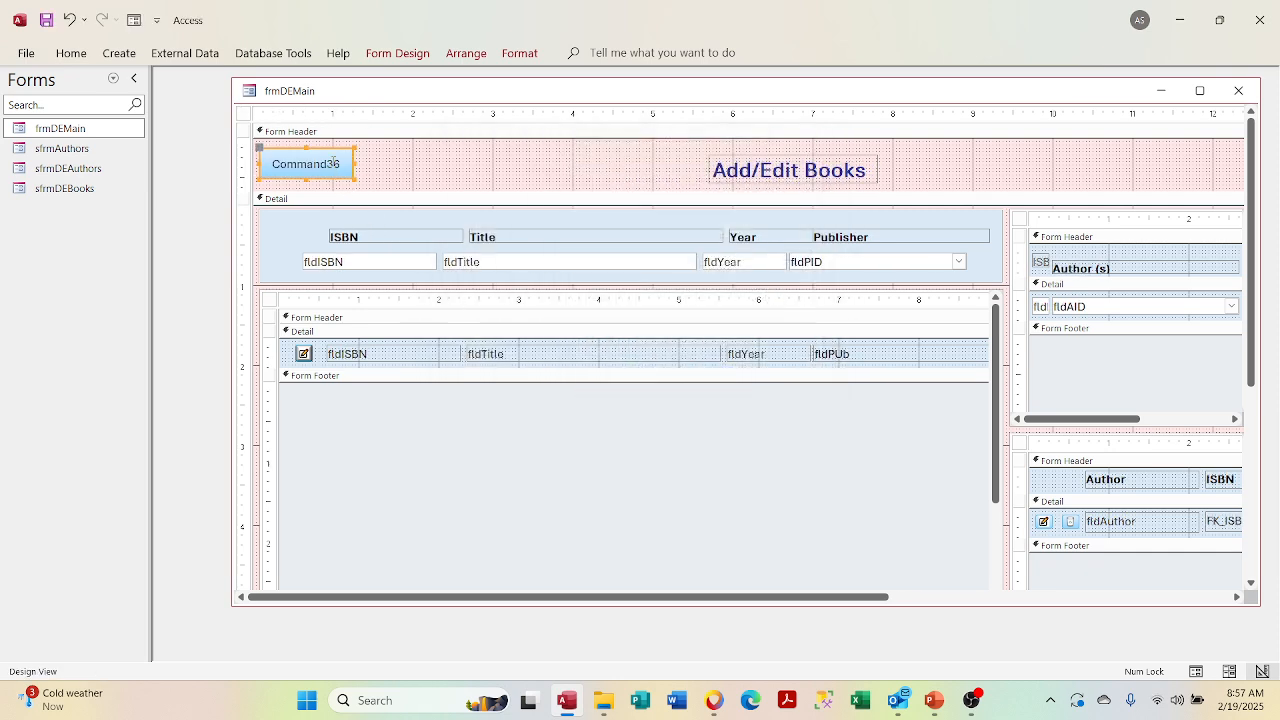
Step: Caption the new header button "Add Book and Author(s)"
left_click(335, 164)
left_click_drag(342, 164, 230, 167)
type("A")
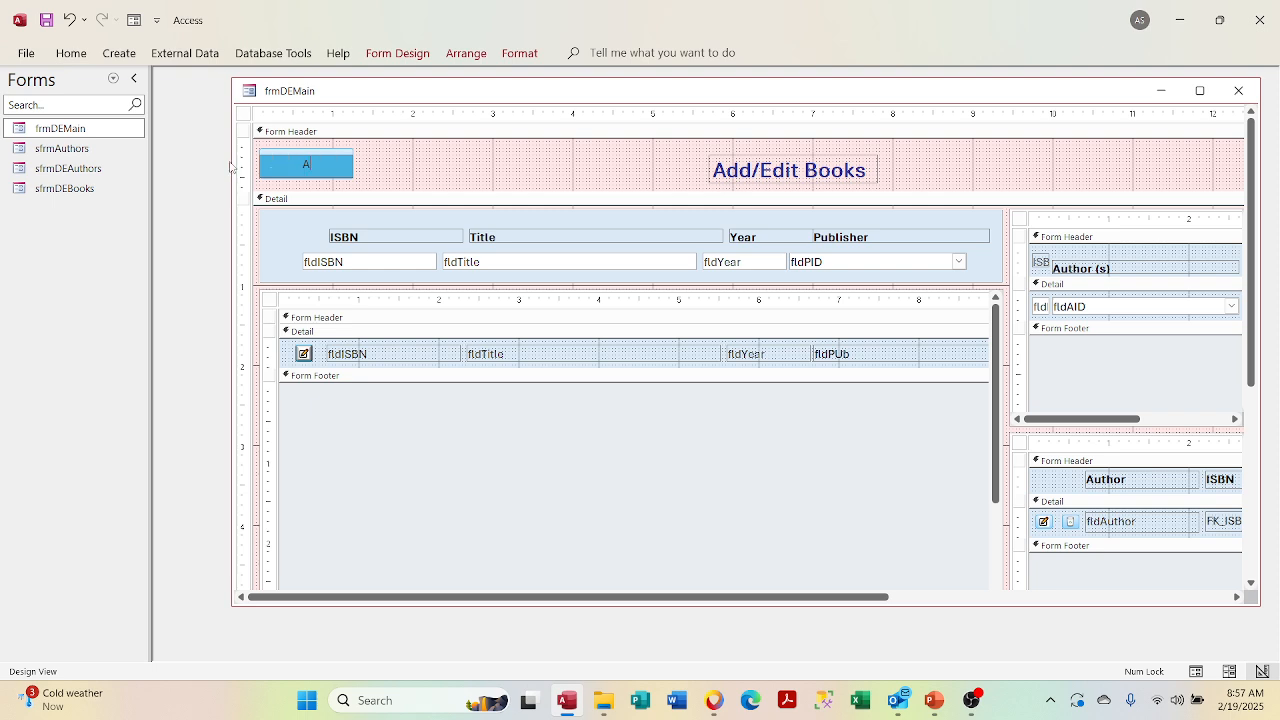
type("dd Book")
type("/")
type("and Au")
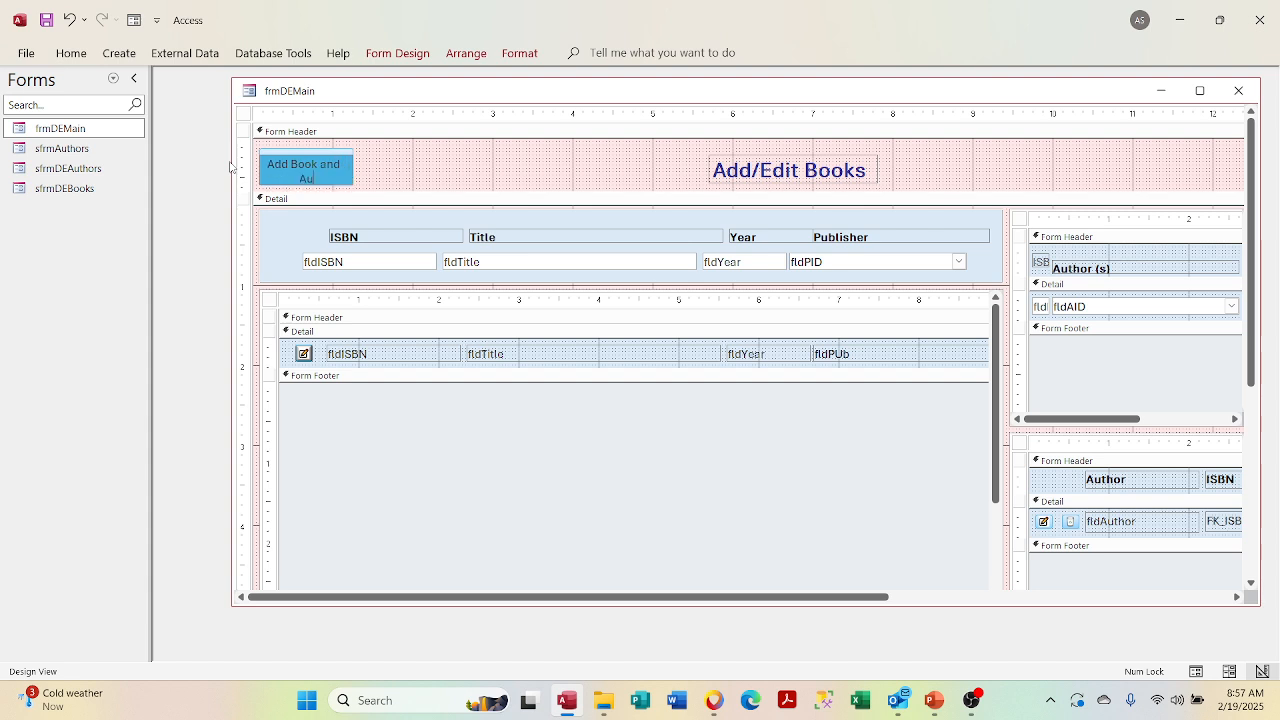
type("thor(s)")
left_click(405, 157)
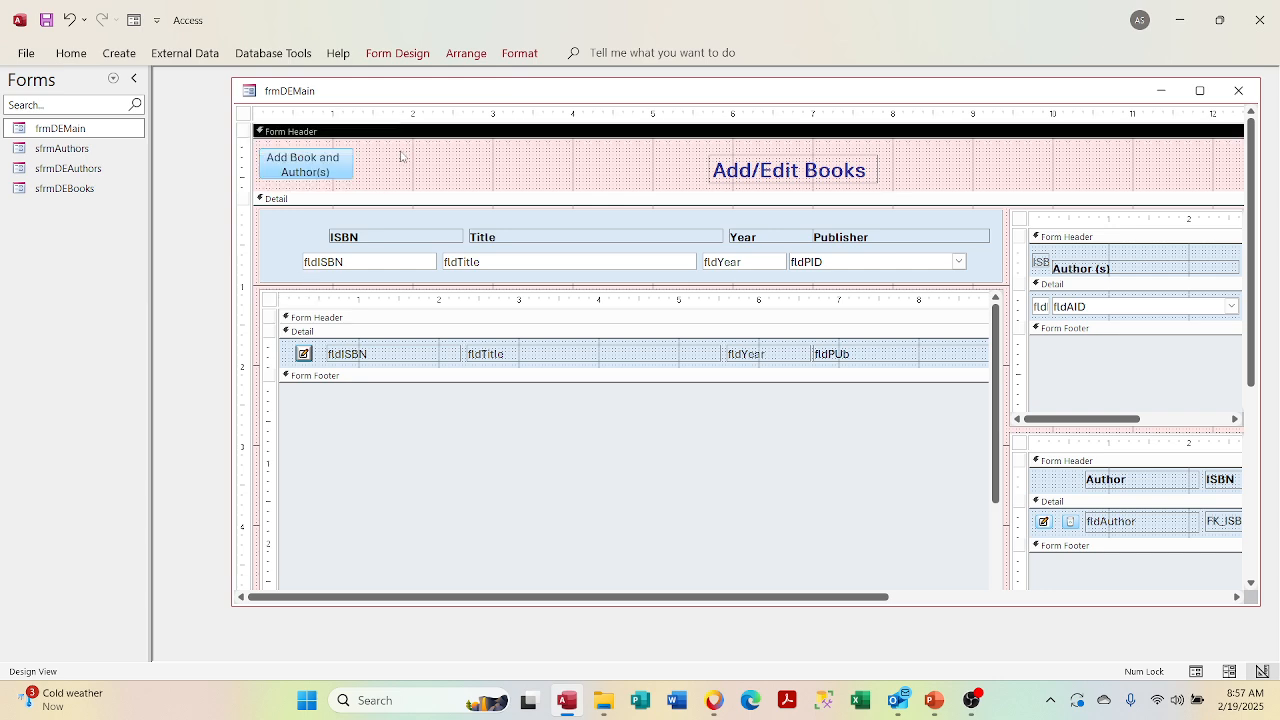
Step: Make the header button taller and narrower, about 0.96 inches wide and 0.5 inches high
left_click(322, 162)
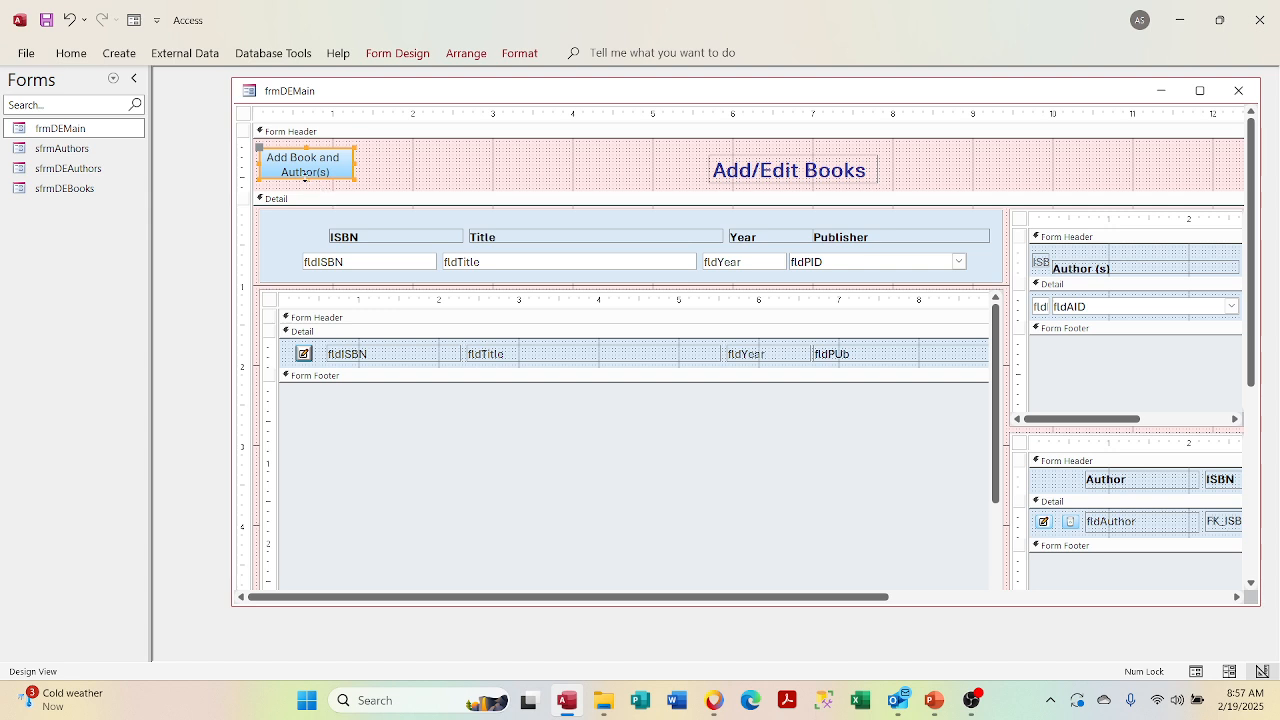
left_click_drag(305, 180, 305, 189)
left_click(318, 167)
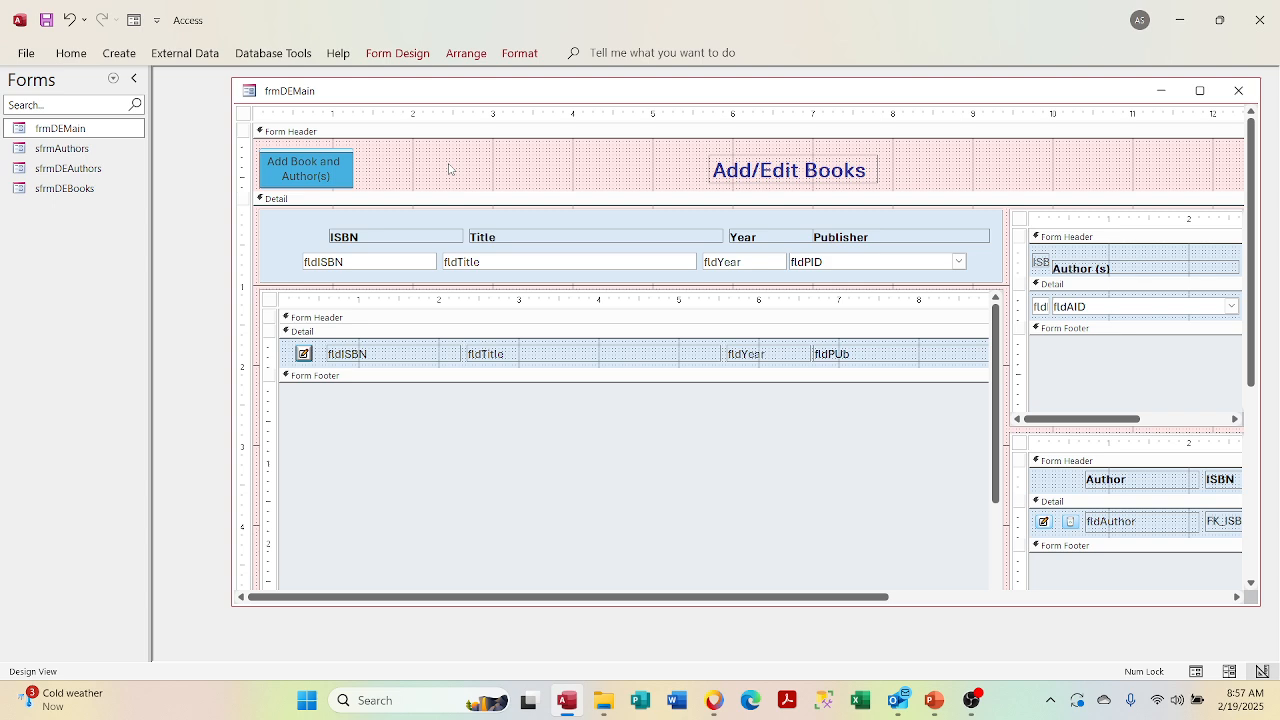
left_click(322, 161)
left_click(322, 161)
key("Escape")
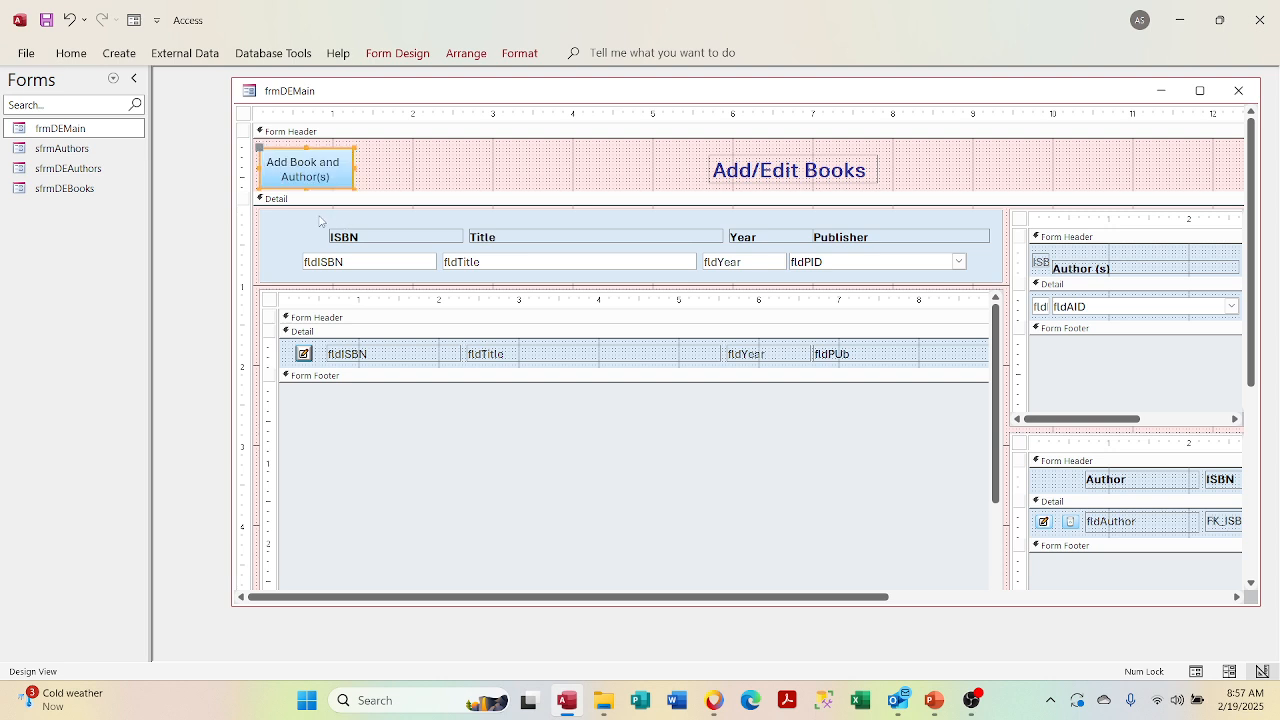
left_click(314, 156)
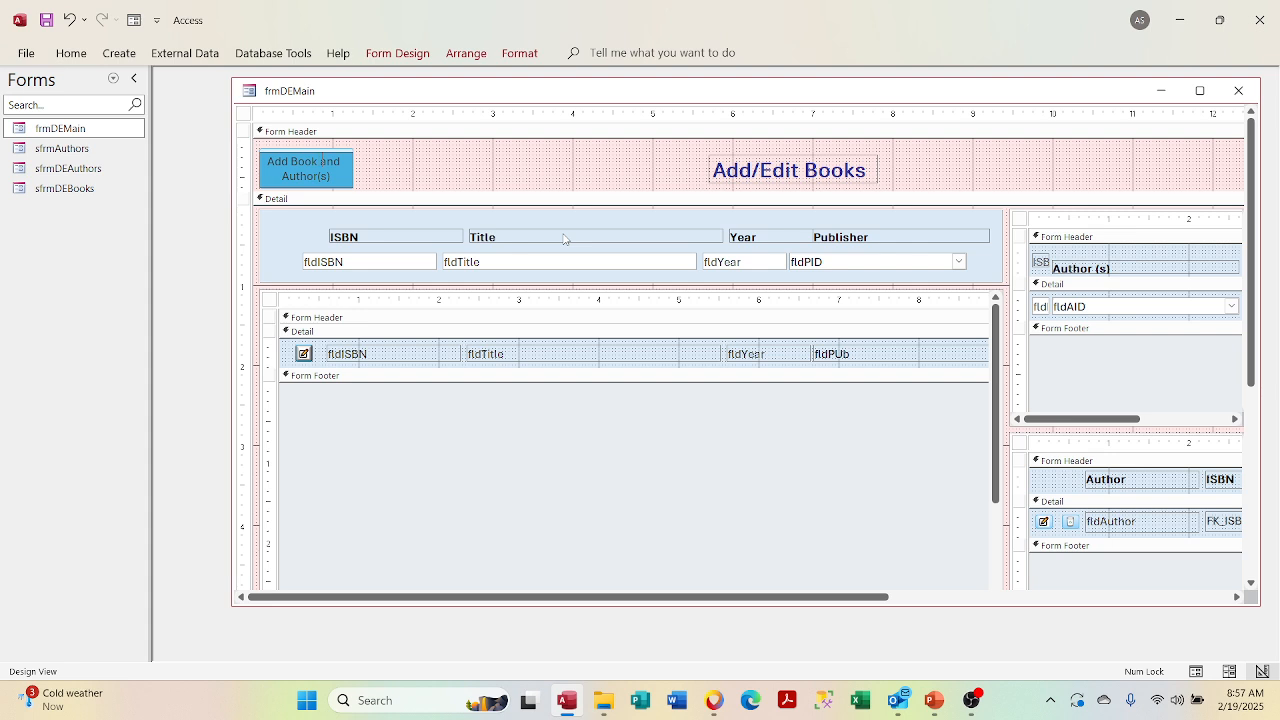
key("Escape")
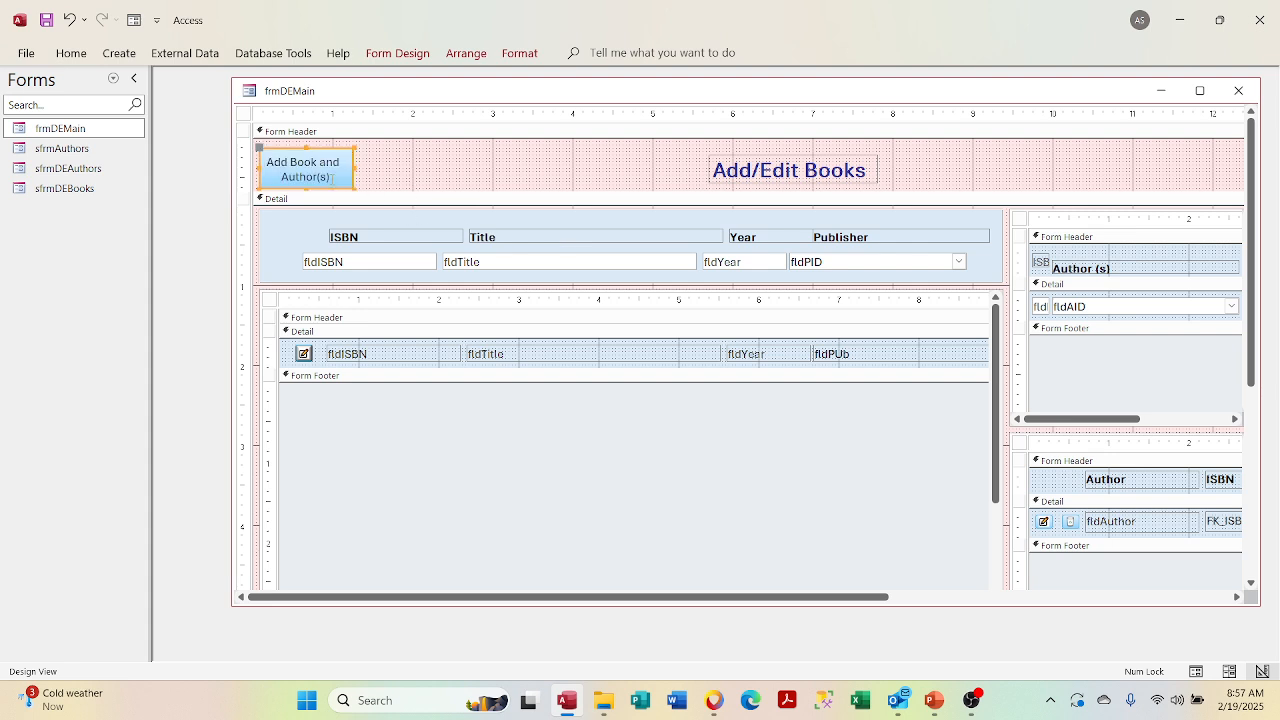
left_click_drag(353, 168, 338, 168)
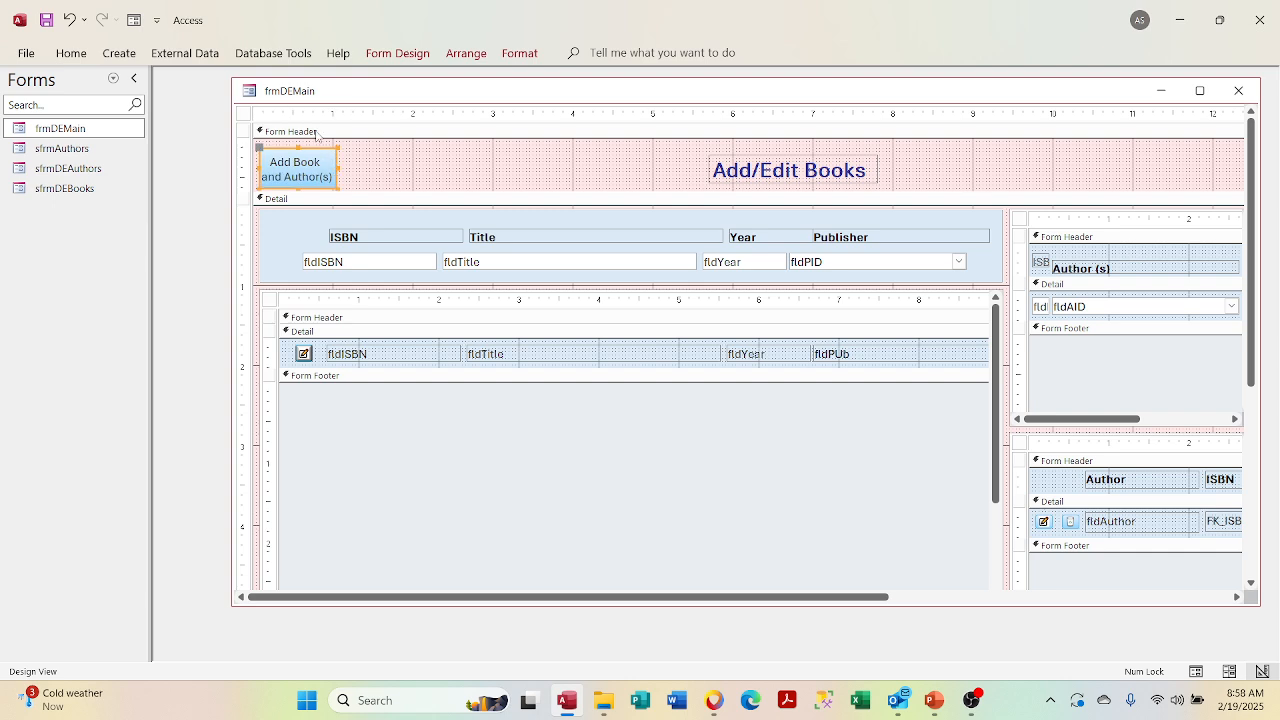
Step: Change the header button's caption to "Add Book / Author(s)"
left_click(285, 178)
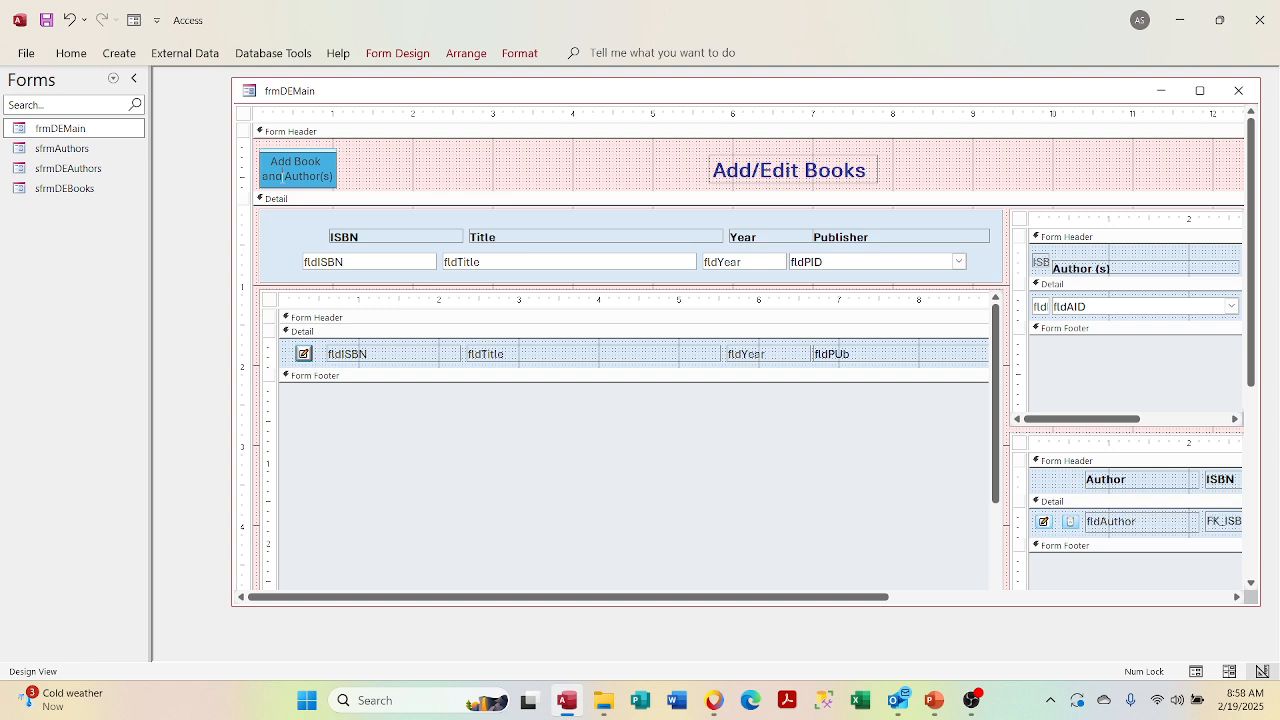
key("BackSpace")
key("BackSpace")
key("BackSpace")
key("BackSpace")
type("/")
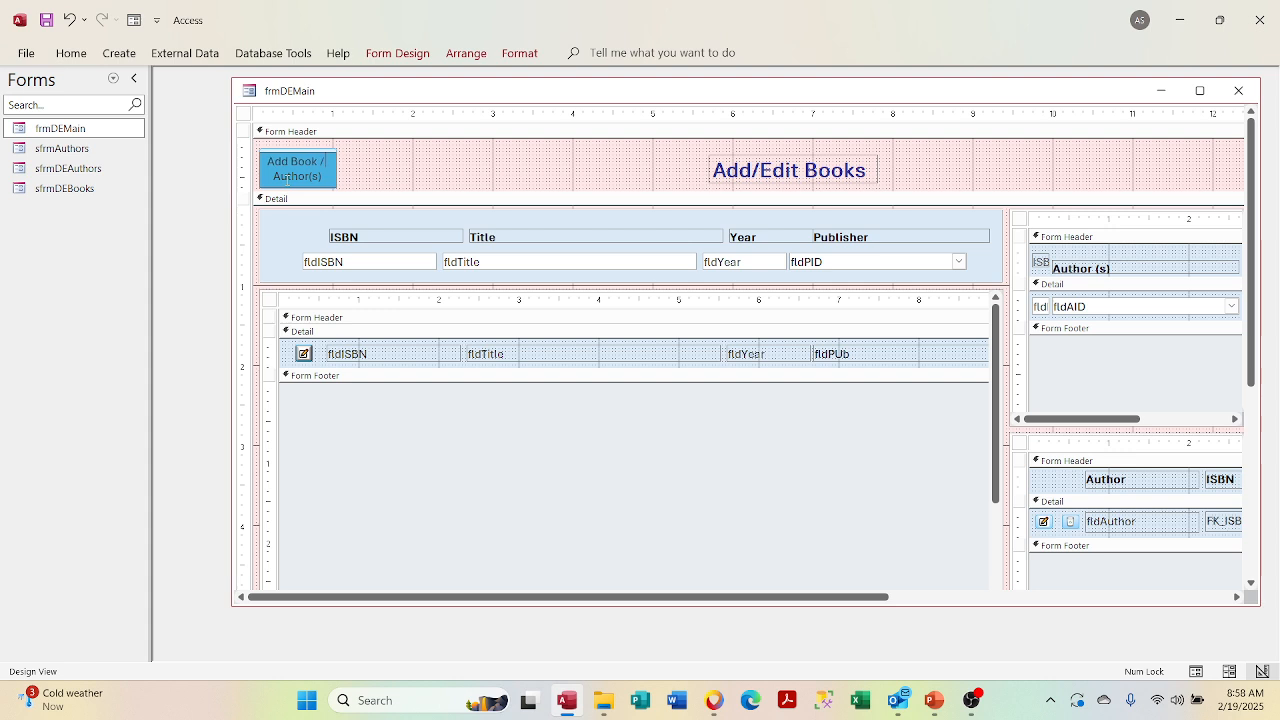
left_click(380, 180)
Step: Shift the Add Book / Author(s) button slightly within the header and apply the first bevel shape effect to it
left_click(301, 177)
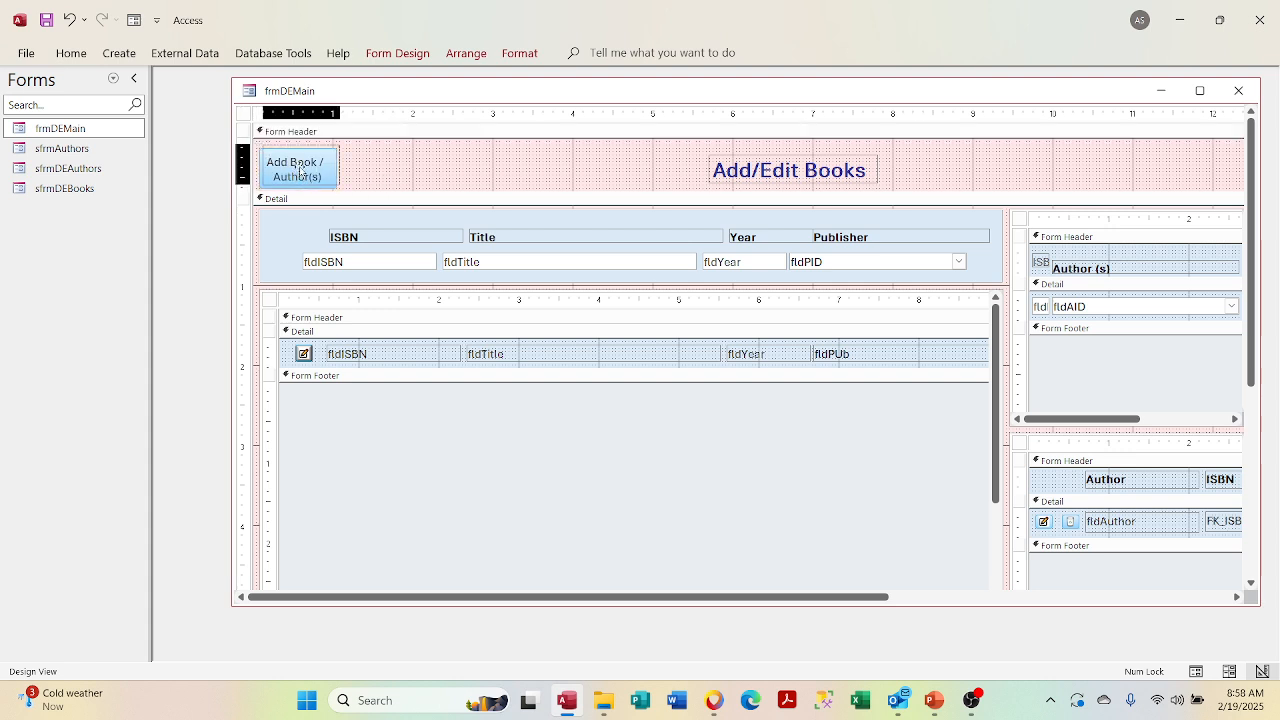
left_click_drag(299, 170, 305, 167)
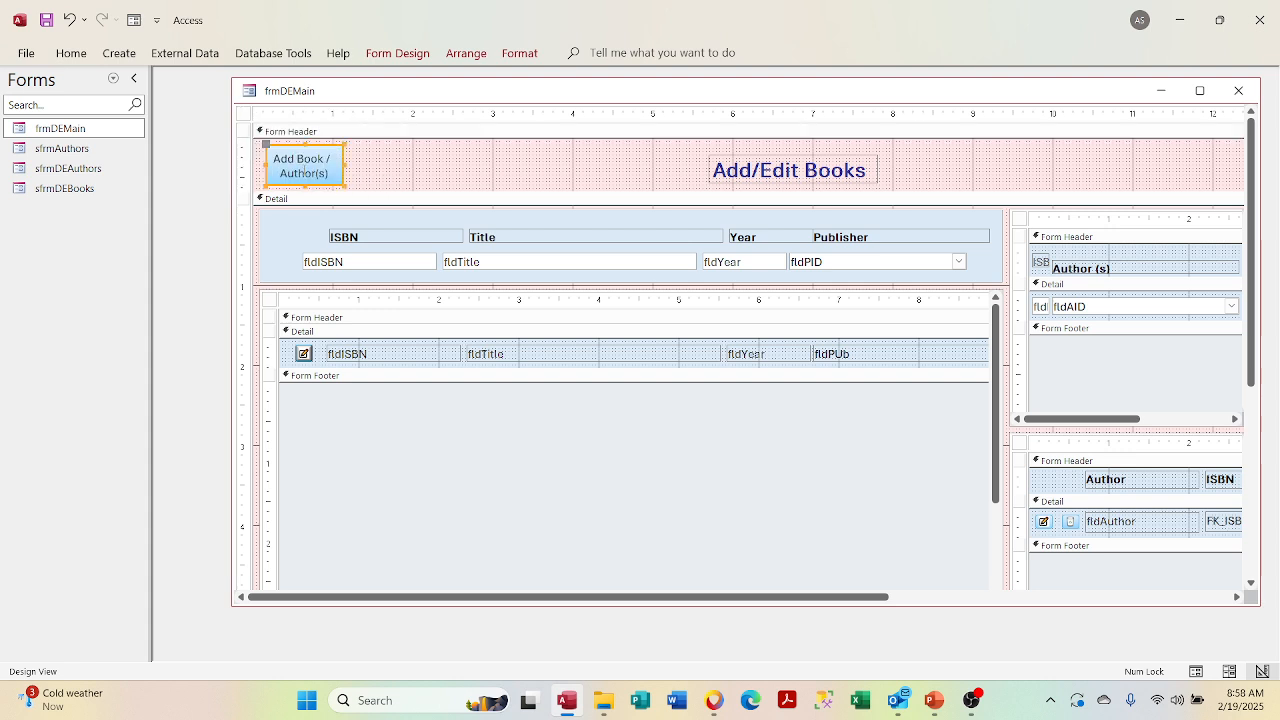
left_click(520, 53)
left_click(790, 120)
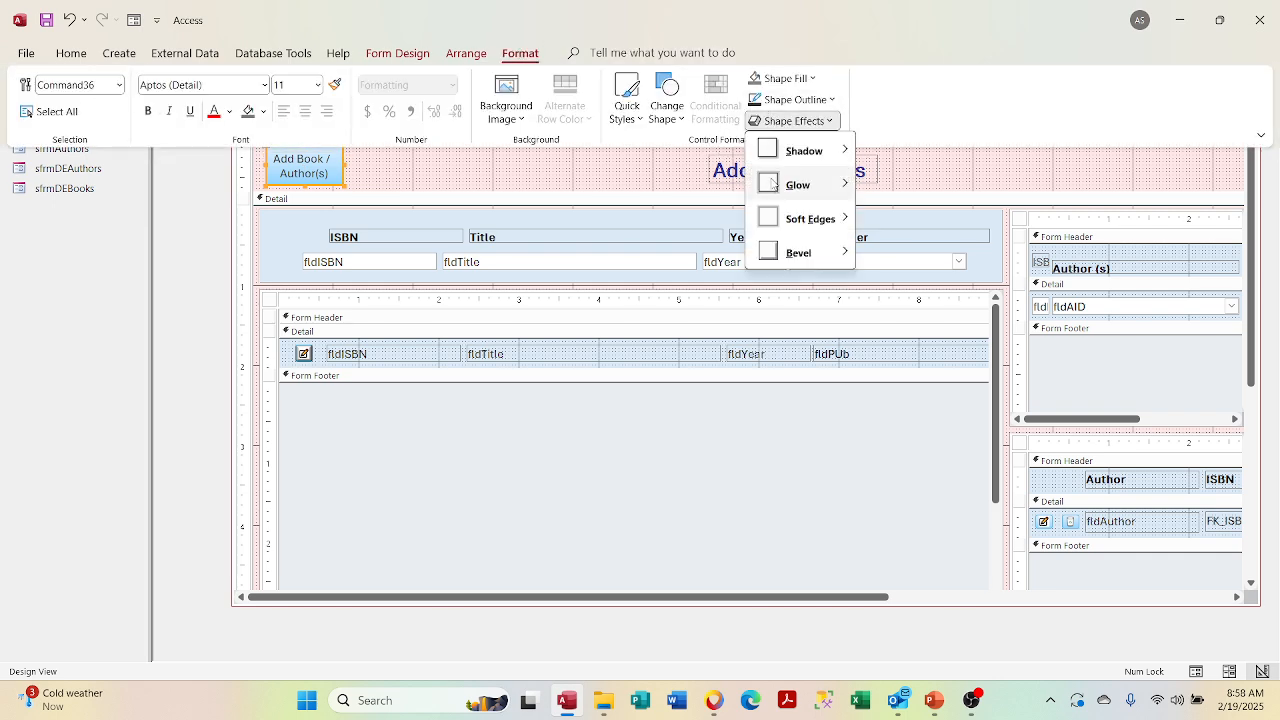
mouse_move(779, 263)
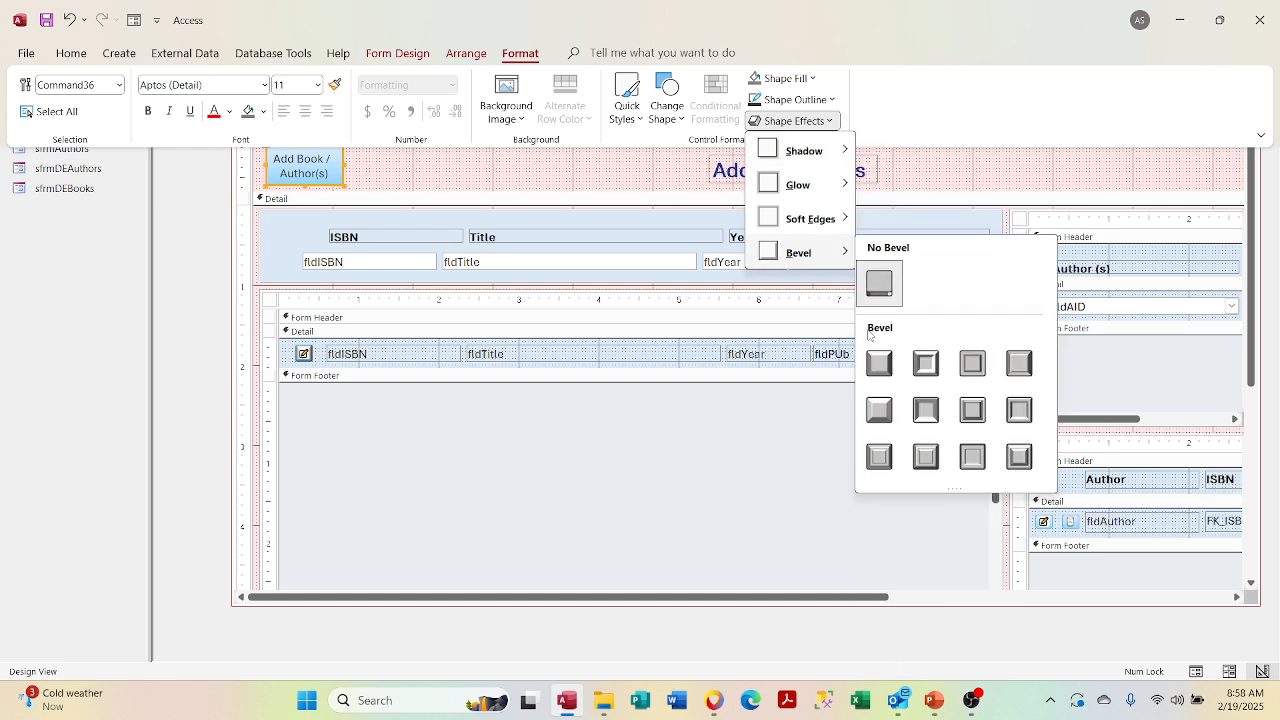
left_click(876, 363)
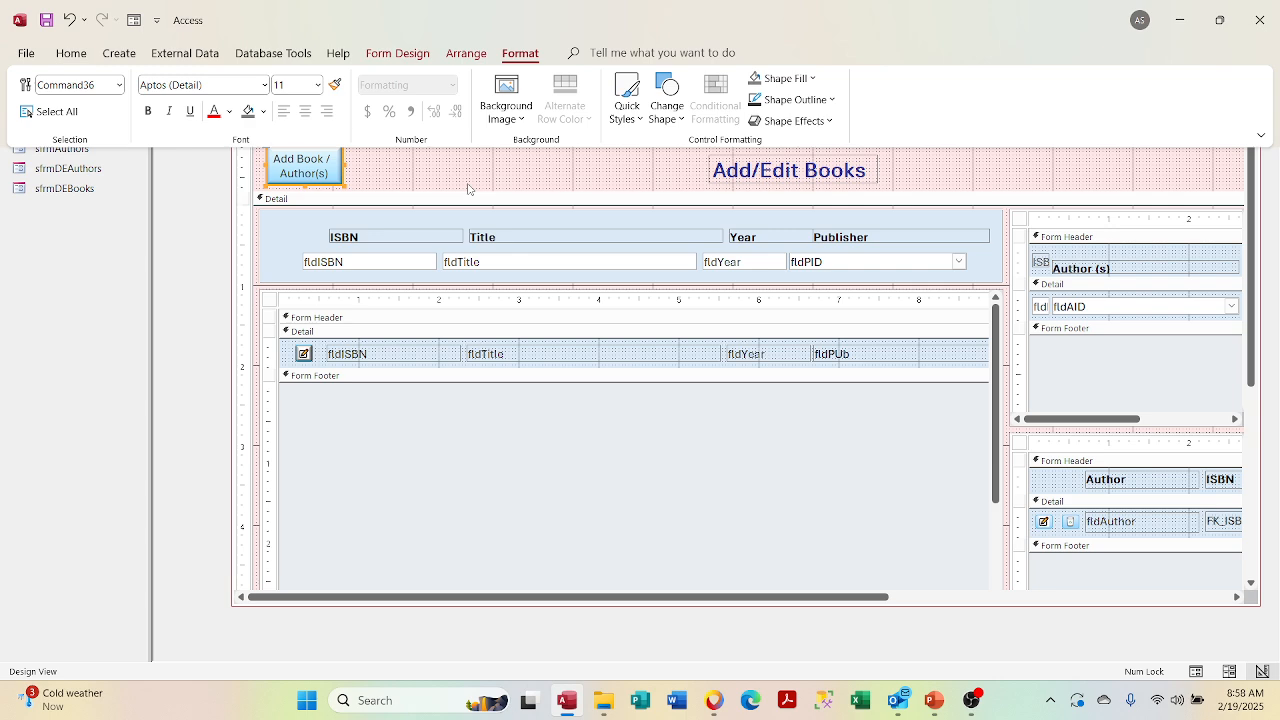
Step: Show the format properties of the bxDEBook rectangle behind the book fields and check its back color
left_click(297, 222)
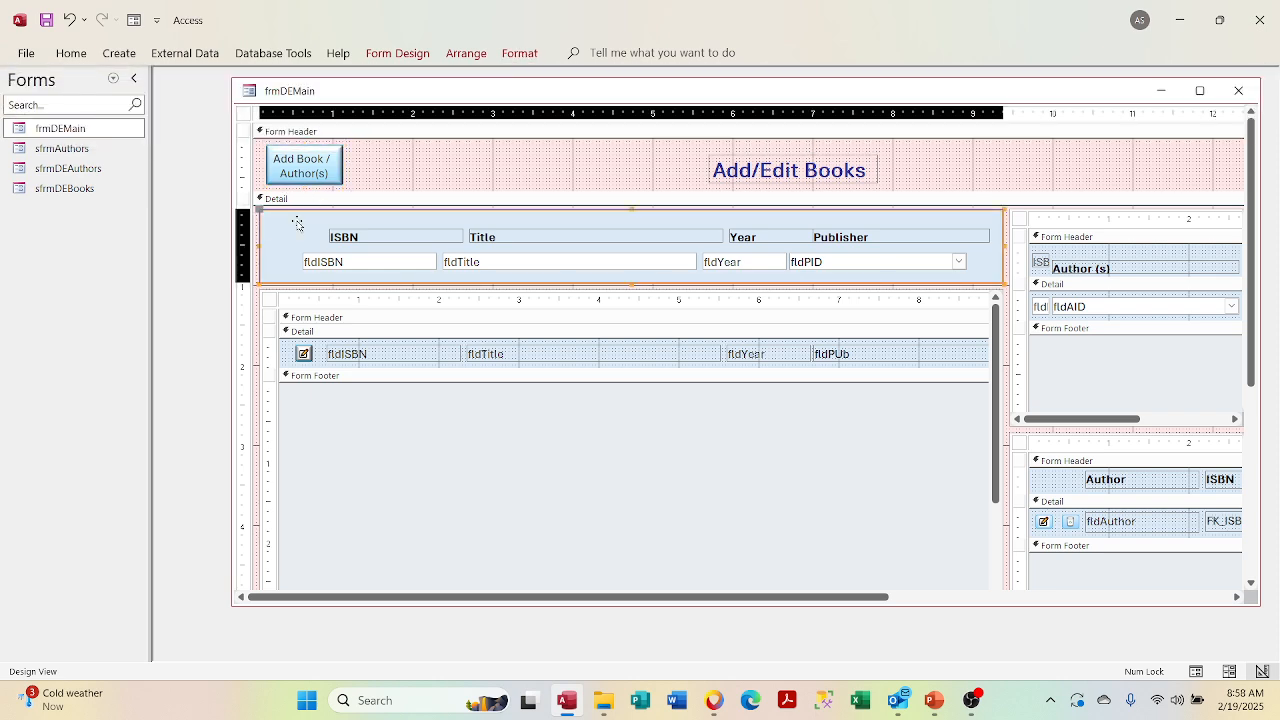
right_click(297, 222)
left_click(368, 668)
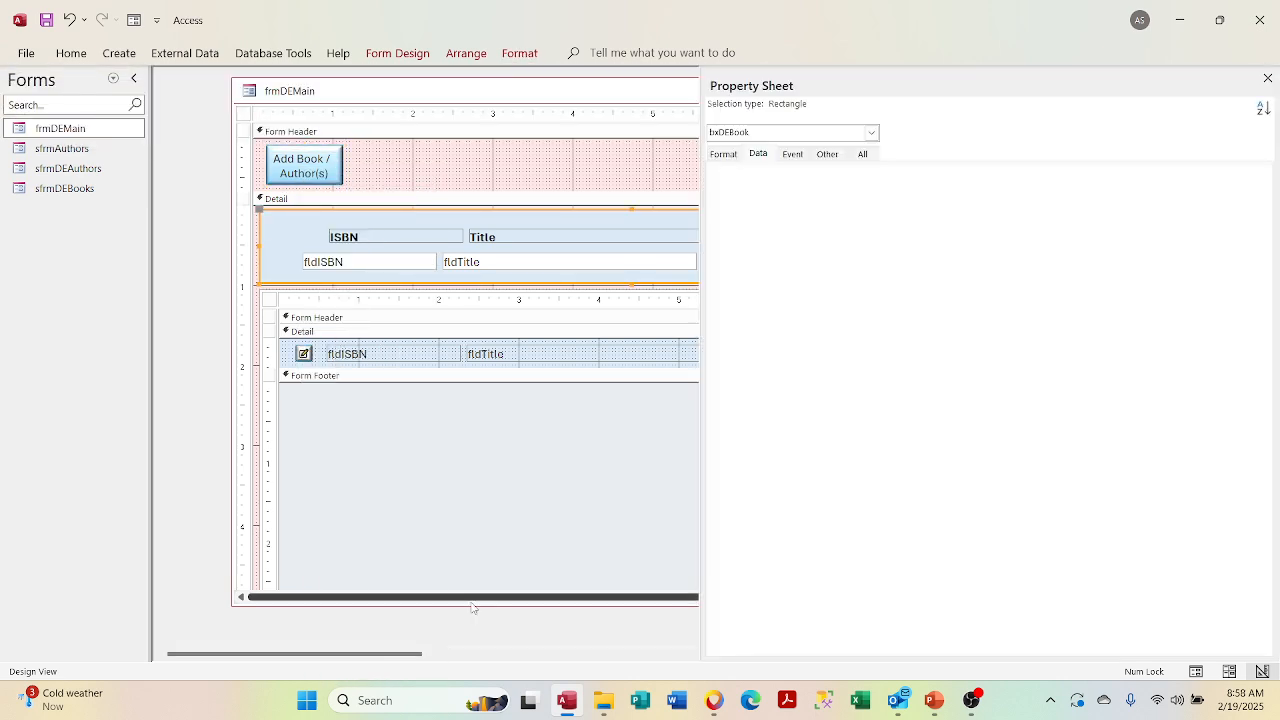
left_click(723, 155)
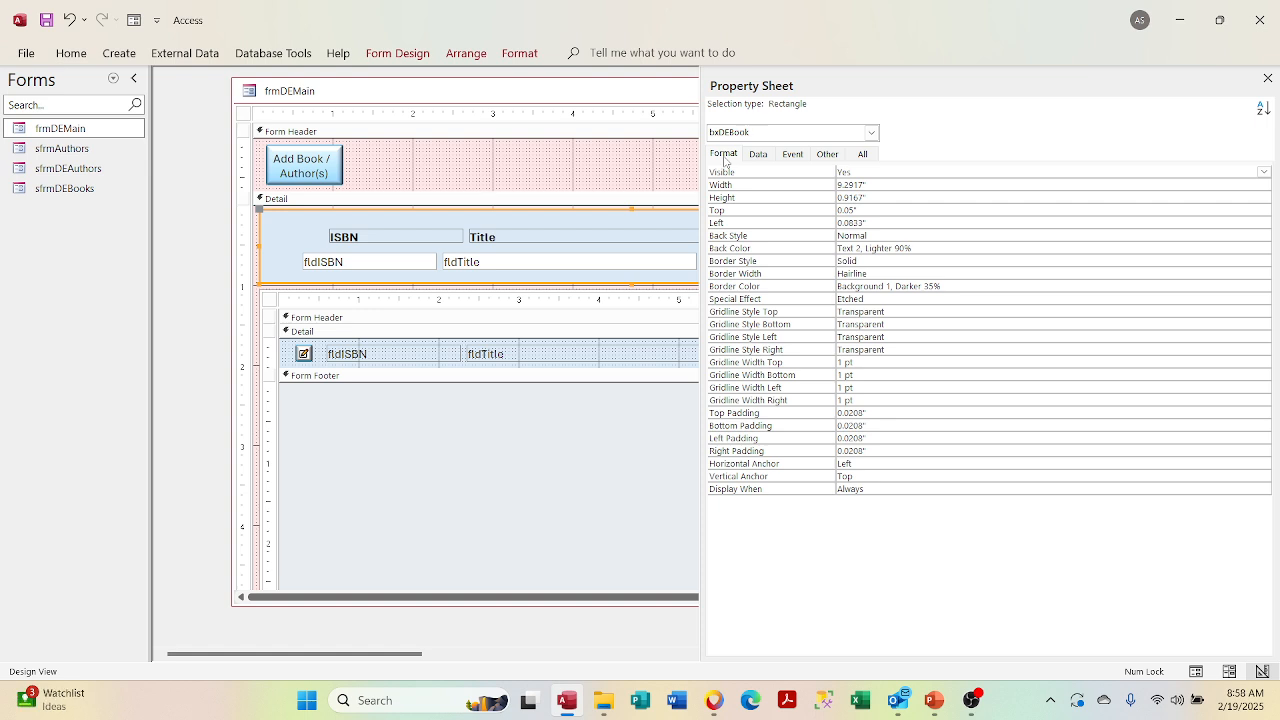
left_click(786, 250)
Step: Try to clear and retype the back color value of the Add Book / Author(s) button
left_click(333, 160)
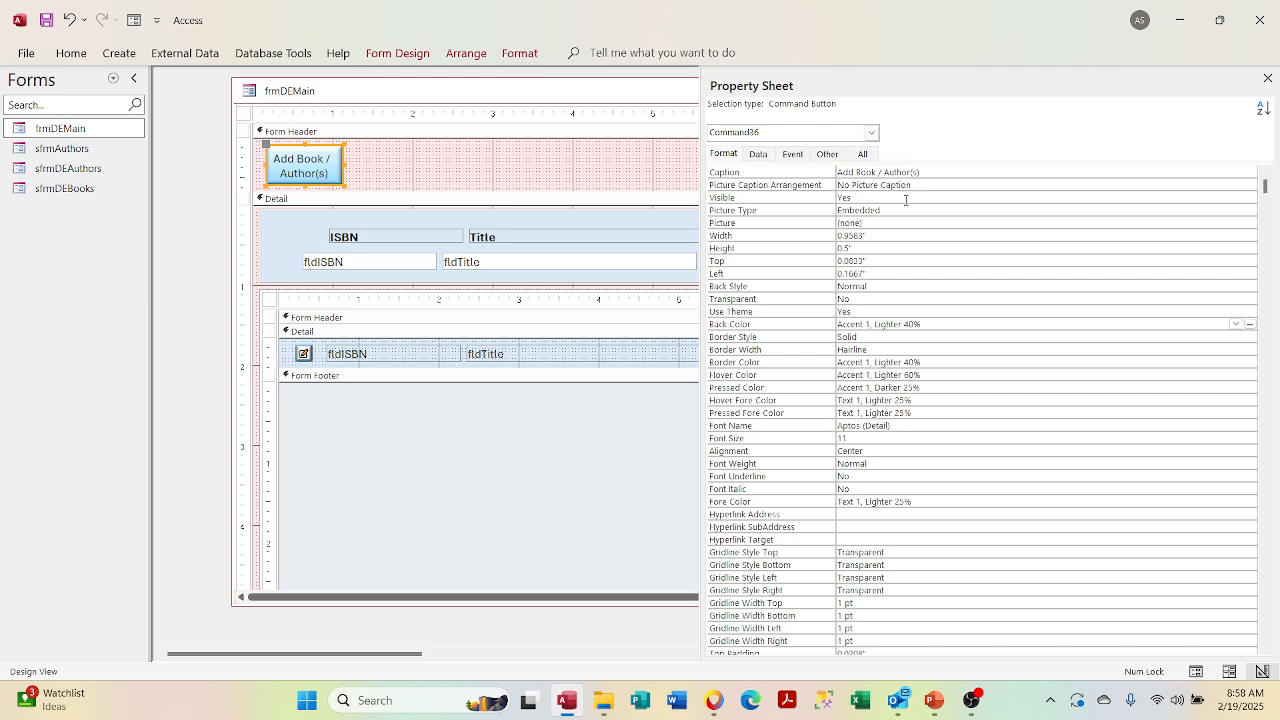
left_click(937, 315)
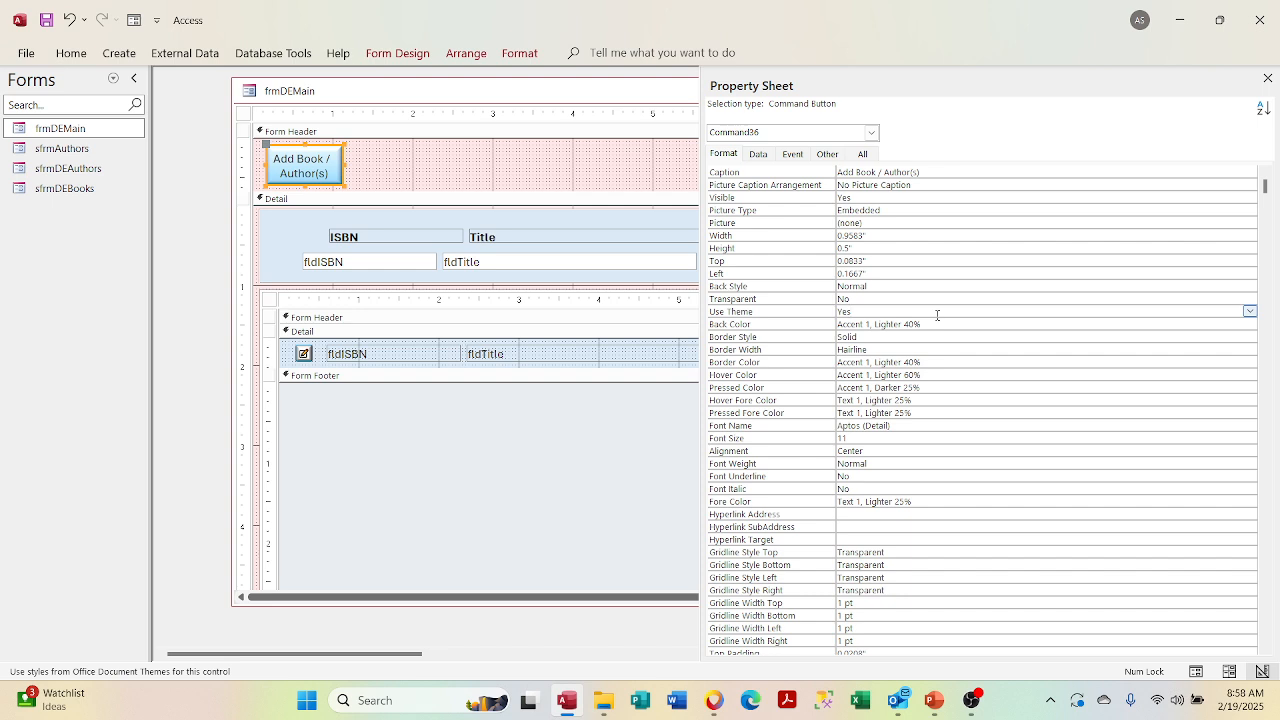
left_click_drag(931, 324, 792, 336)
key("BackSpace")
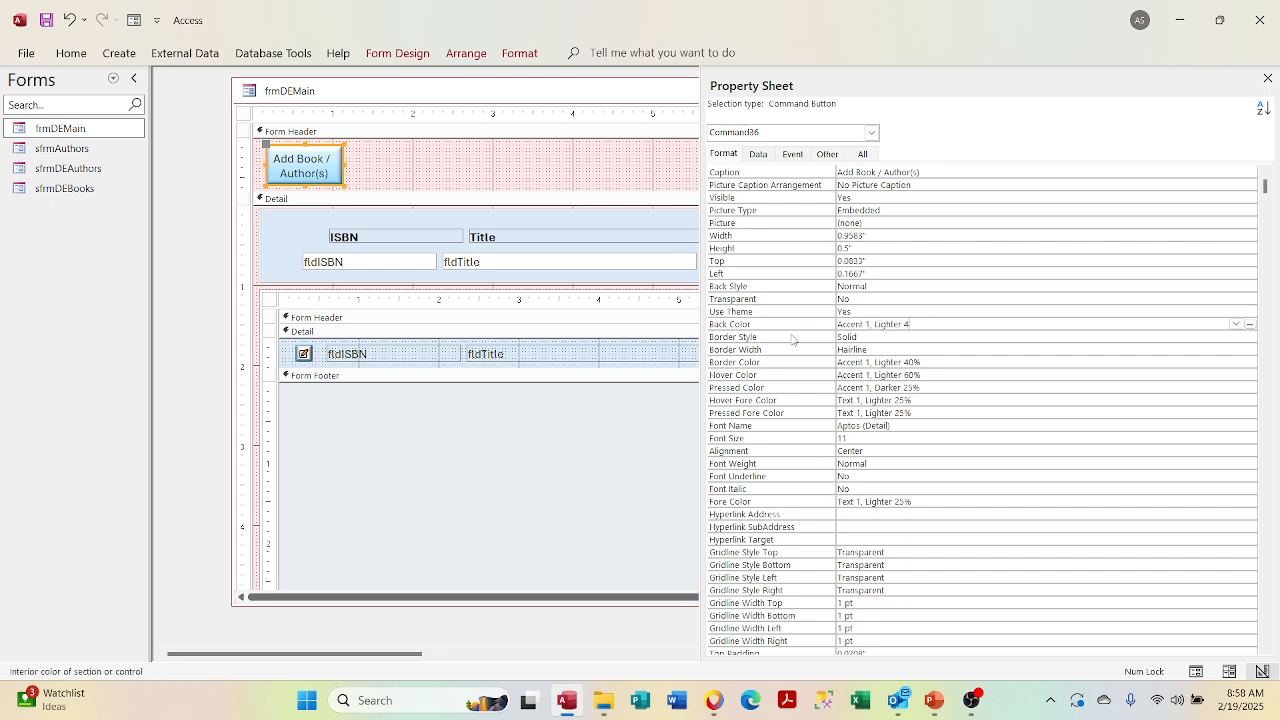
key("BackSpace")
key("BackSpace")
key("BackSpace")
key("BackSpace")
key("BackSpace")
key("BackSpace")
key("BackSpace")
key("BackSpace")
key("BackSpace")
key("BackSpace")
key("BackSpace")
key("BackSpace")
key("BackSpace")
key("BackSpace")
key("BackSpace")
key("BackSpace")
key("BackSpace")
key("BackSpace")
key("BackSpace")
type("YesYesNoNoNoNoYes")
key("ctrl+z")
Step: Copy the back color value Text 2, Lighter 90% from the bxDEBook rectangle's properties
left_click(289, 233)
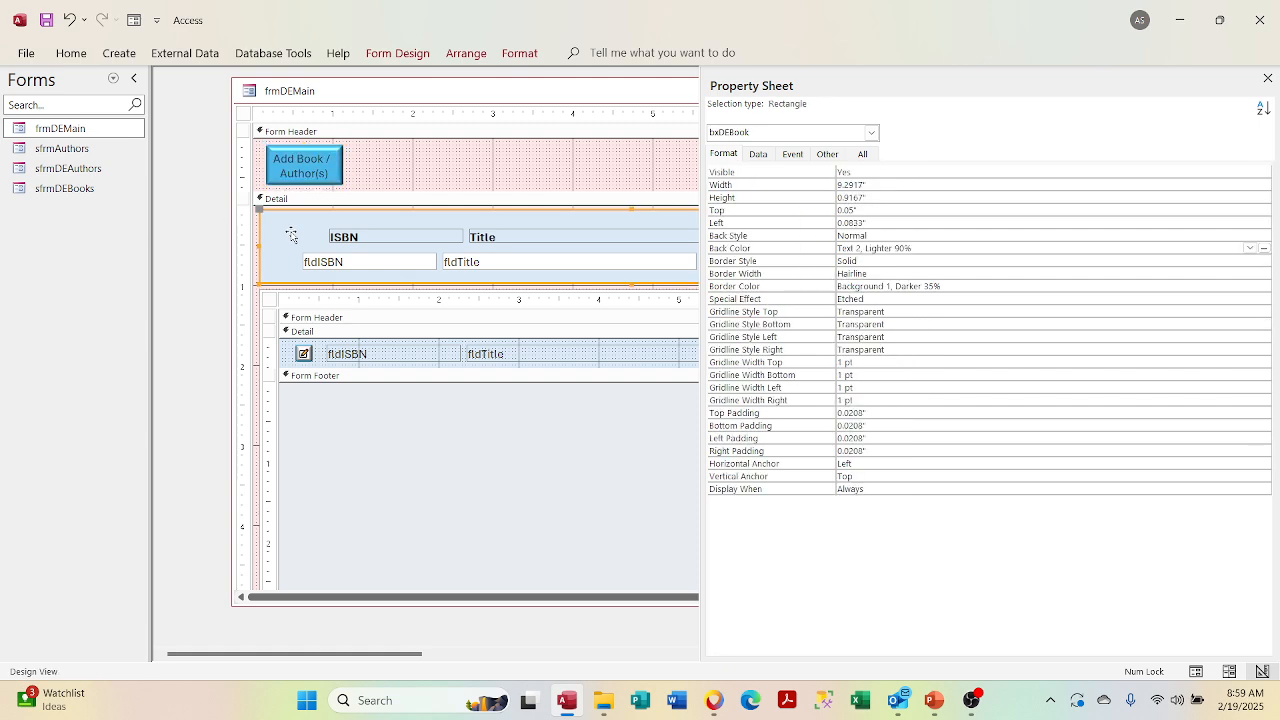
left_click(923, 247)
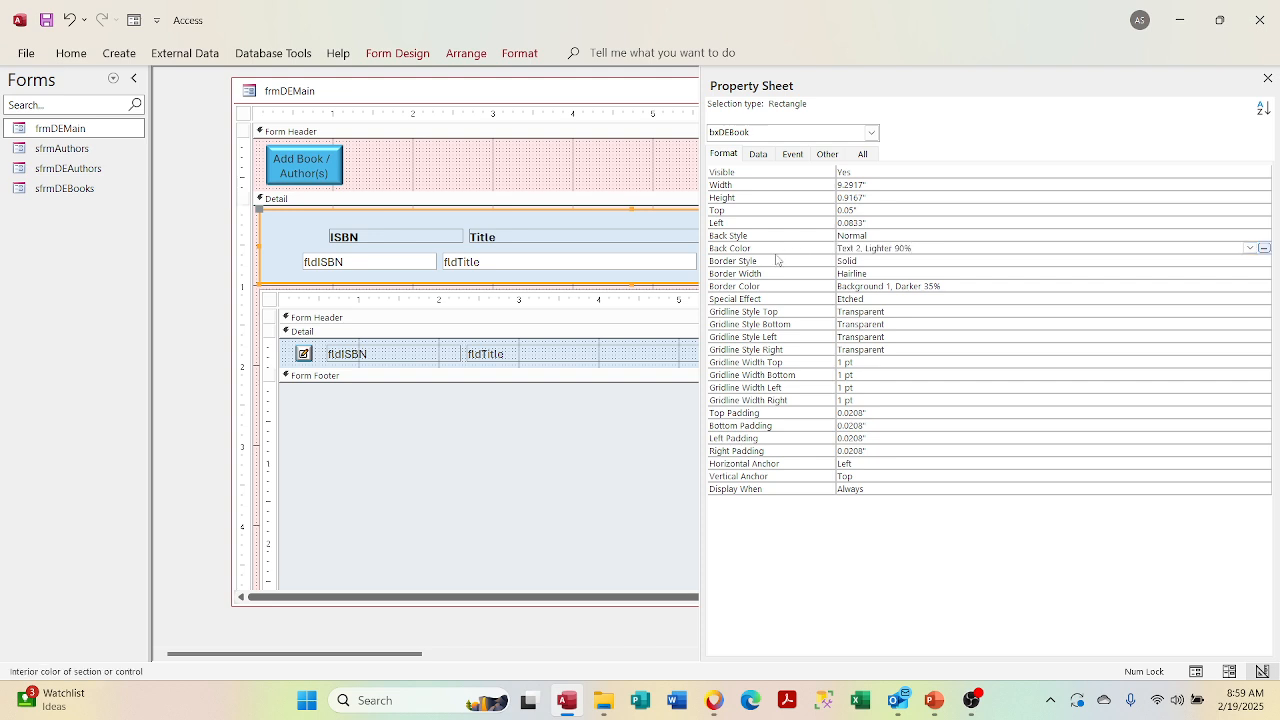
left_click(929, 256)
left_click(803, 249)
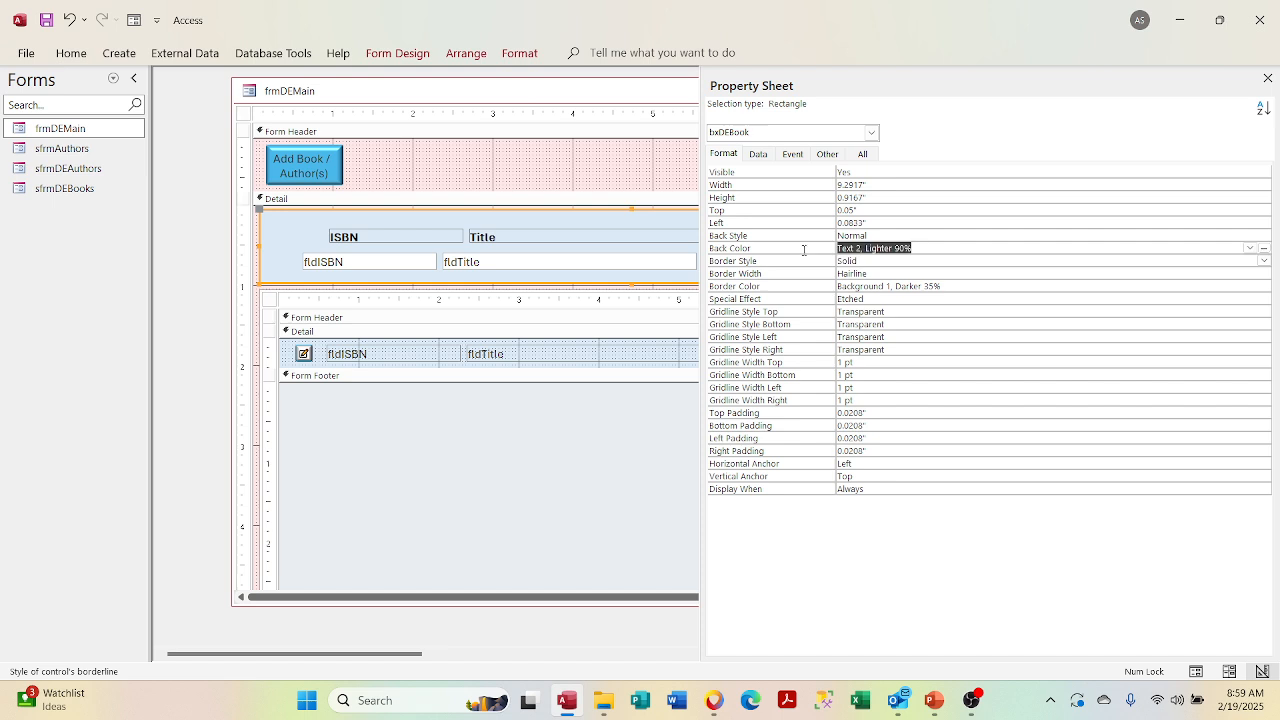
right_click(803, 252)
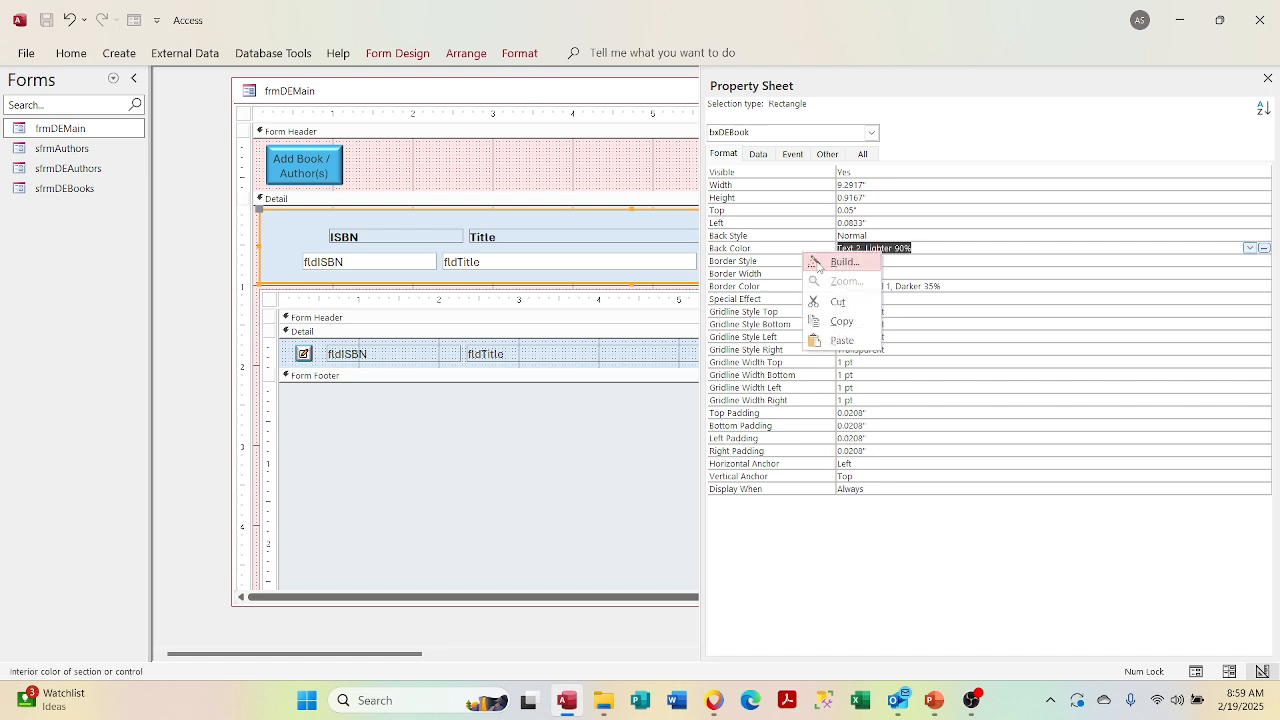
left_click(840, 321)
Step: Set the Add Book / Author(s) button's back color to Text 2, Lighter 90% and close the property sheet
left_click(287, 174)
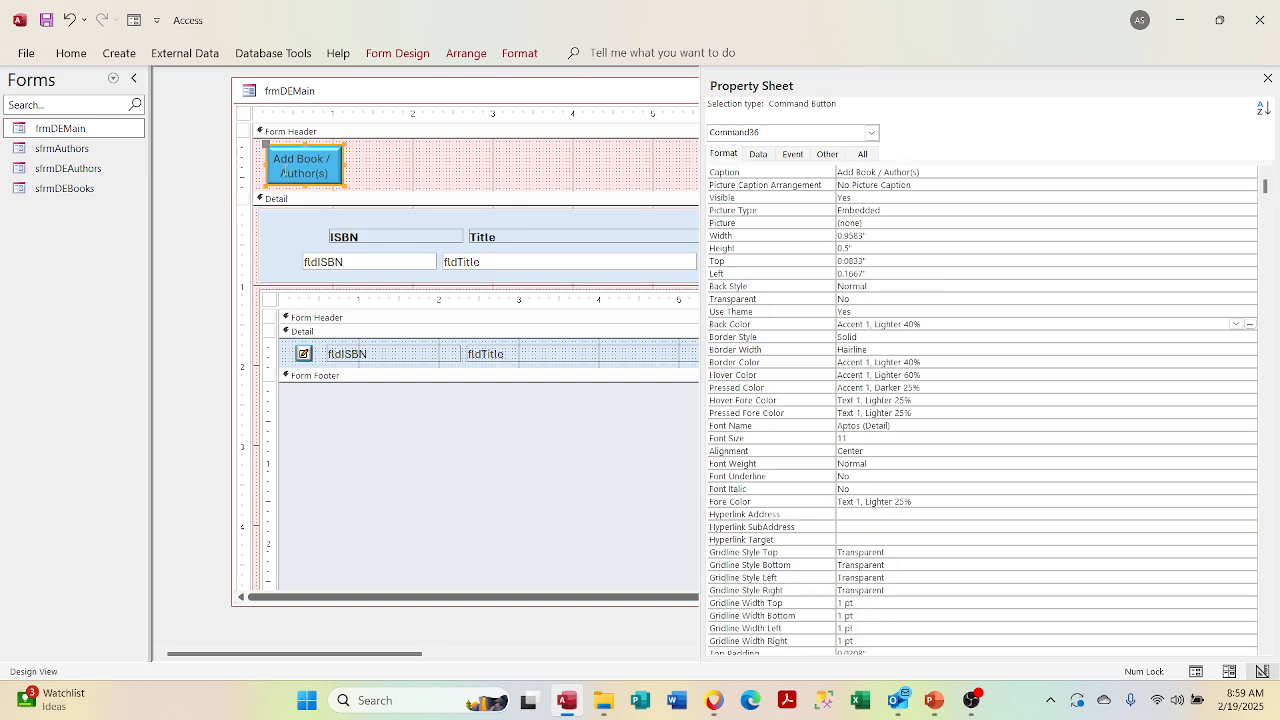
left_click_drag(922, 324, 818, 330)
key("ctrl+v")
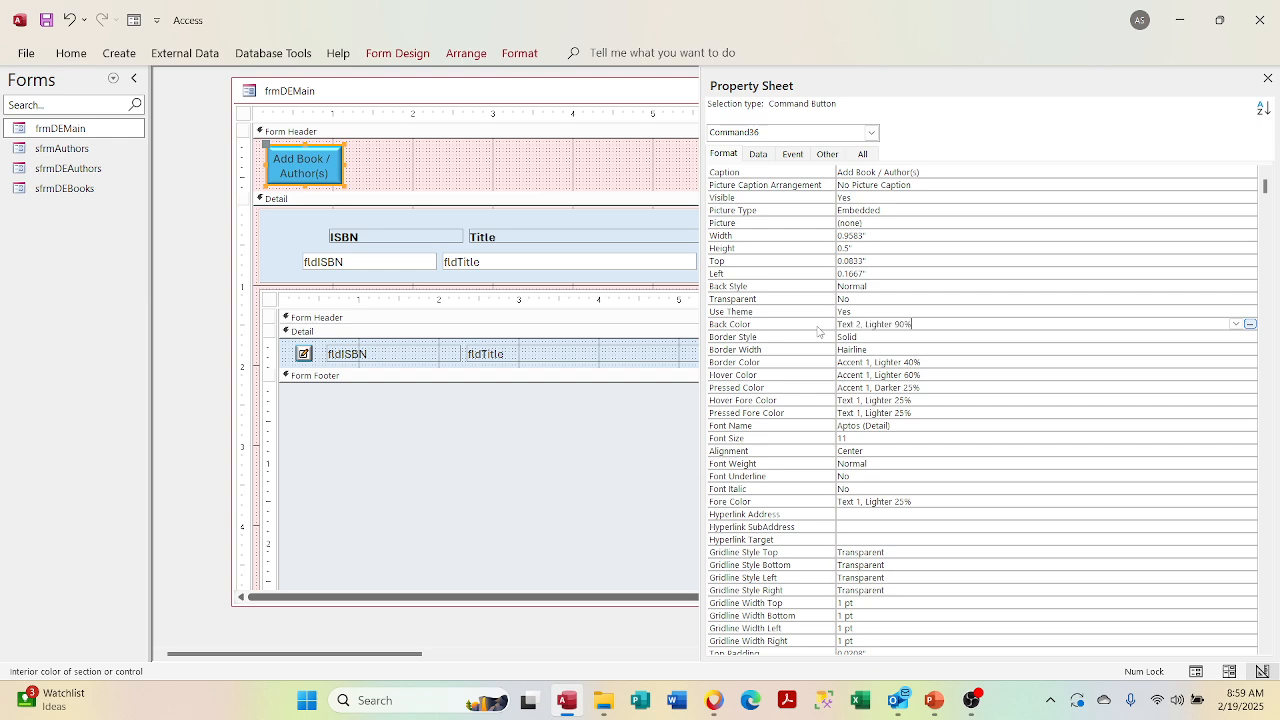
left_click(1072, 425)
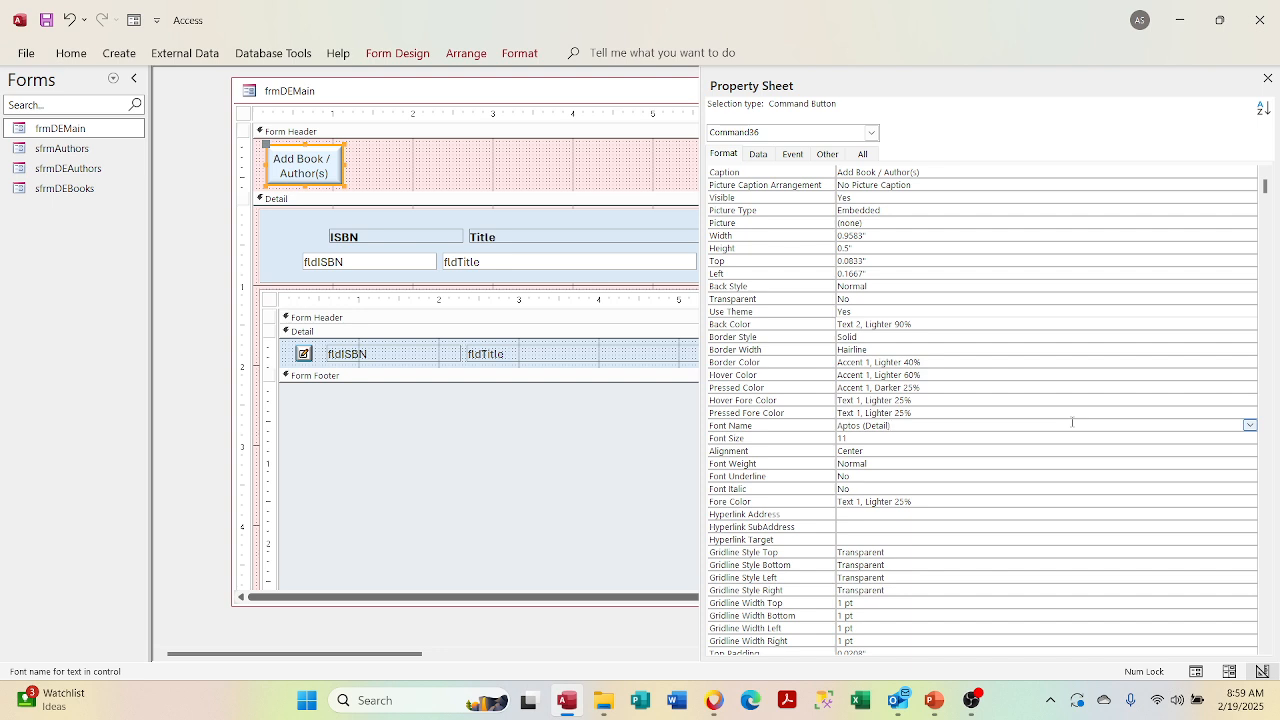
left_click(1267, 78)
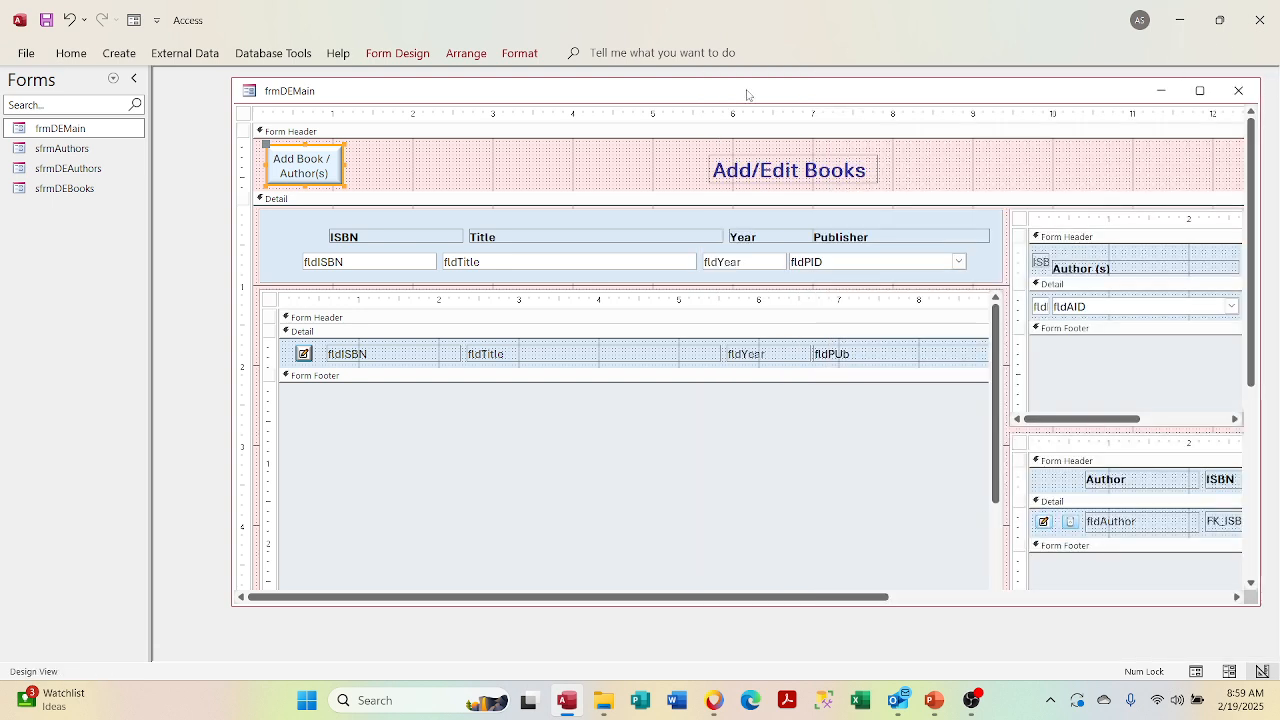
Step: Try a gradient variation of the current fill on the Add Book / Author(s) button and undo it
left_click(519, 53)
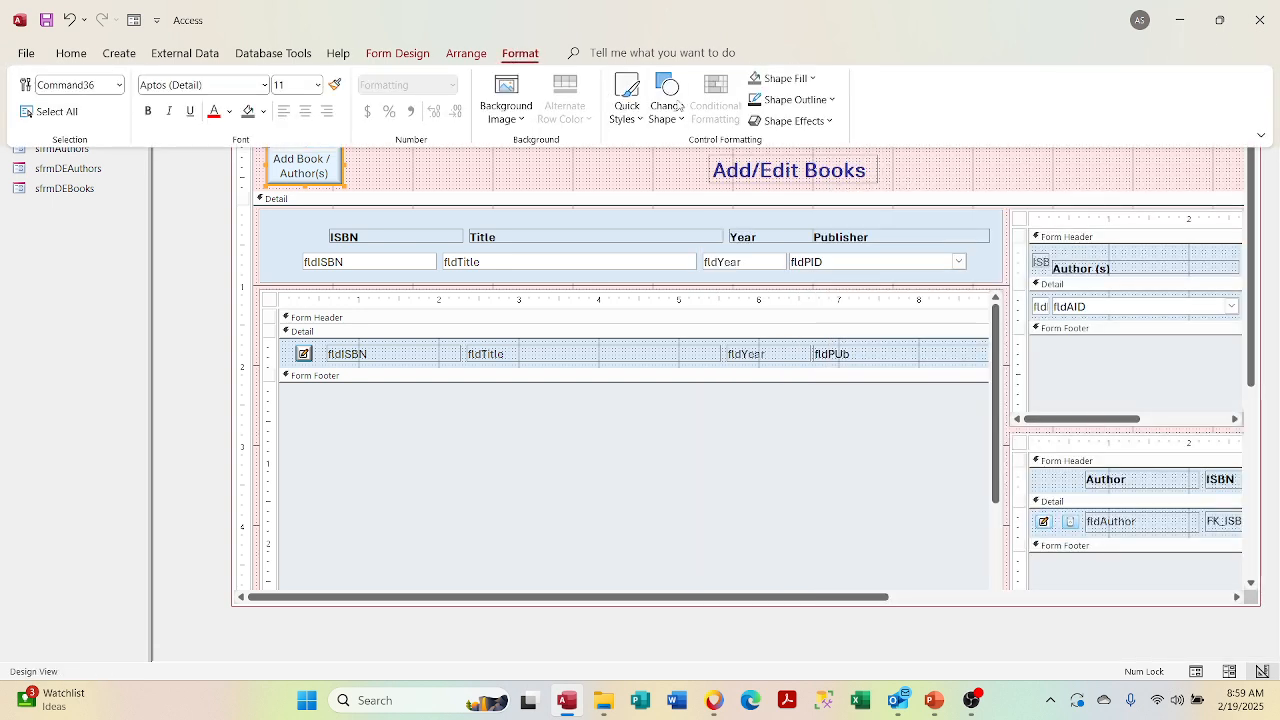
left_click(766, 84)
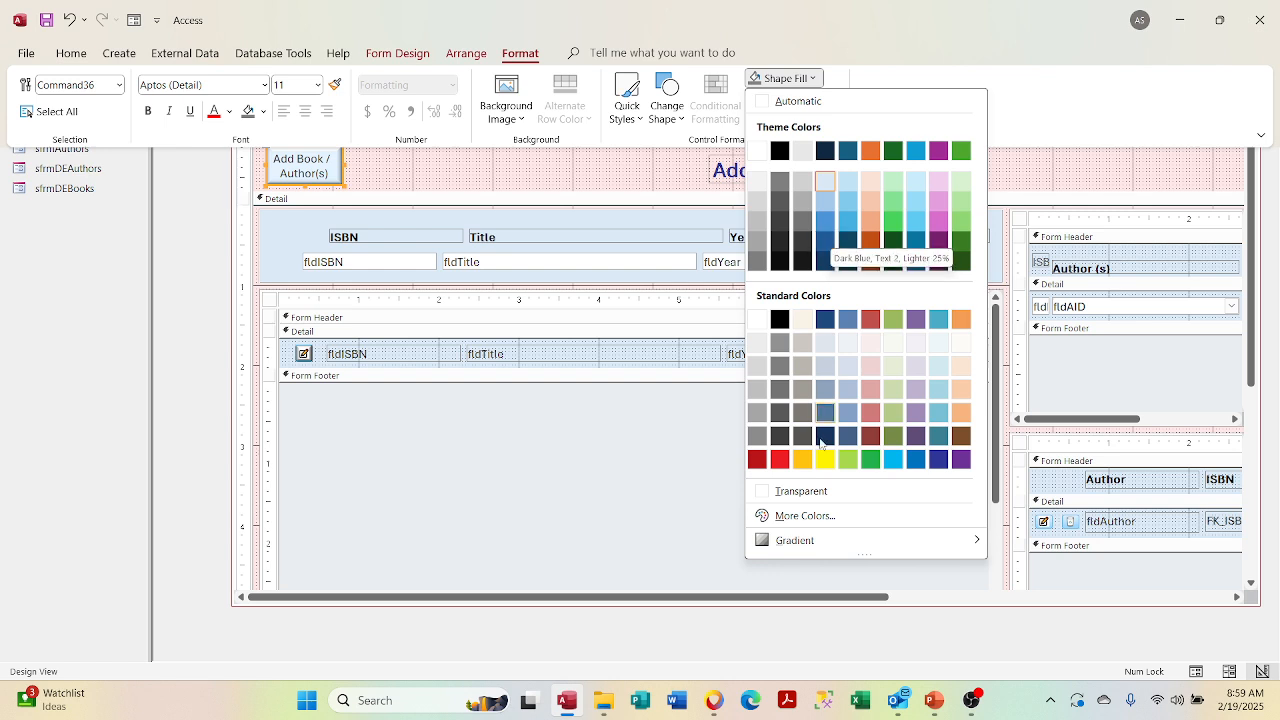
mouse_move(795, 543)
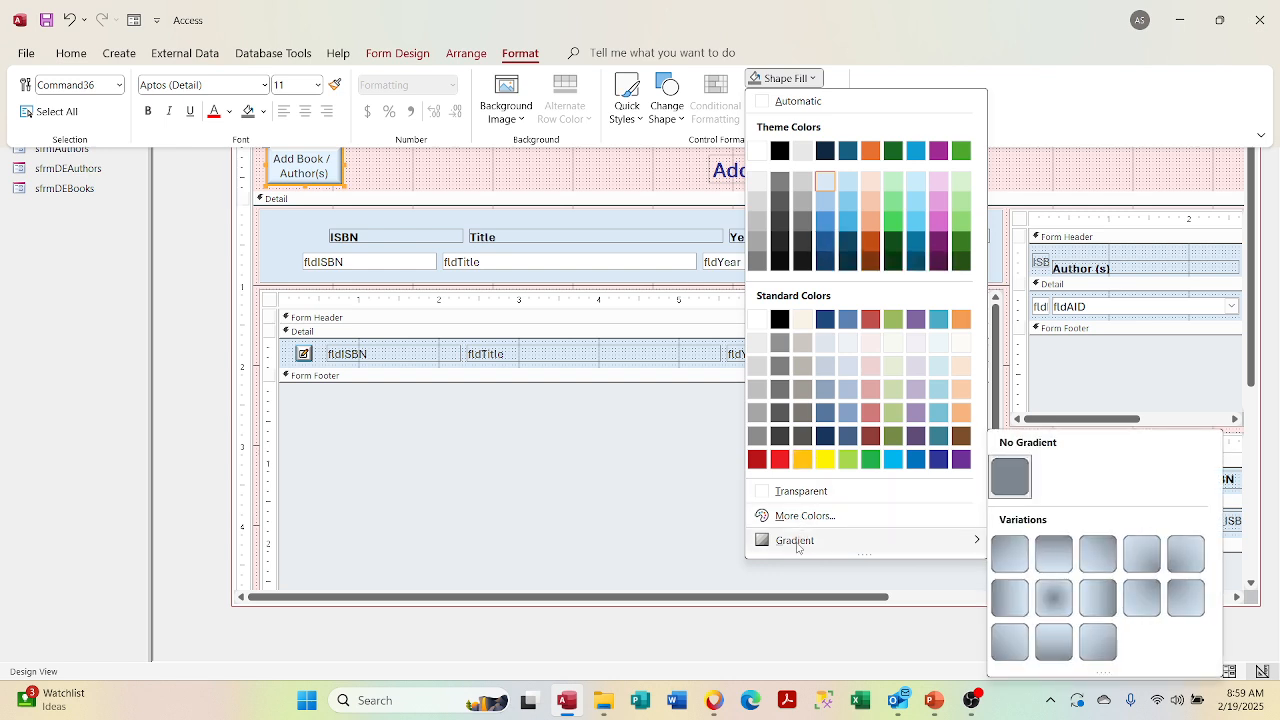
left_click(1008, 566)
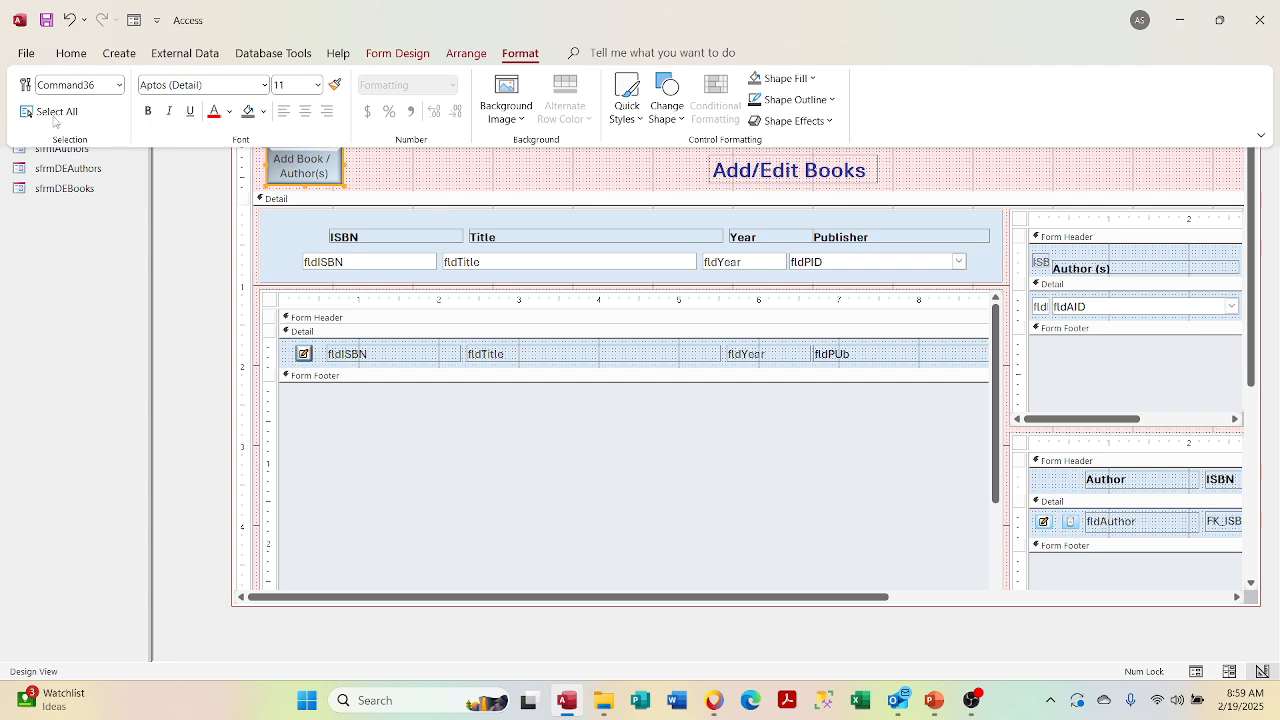
left_click(69, 20)
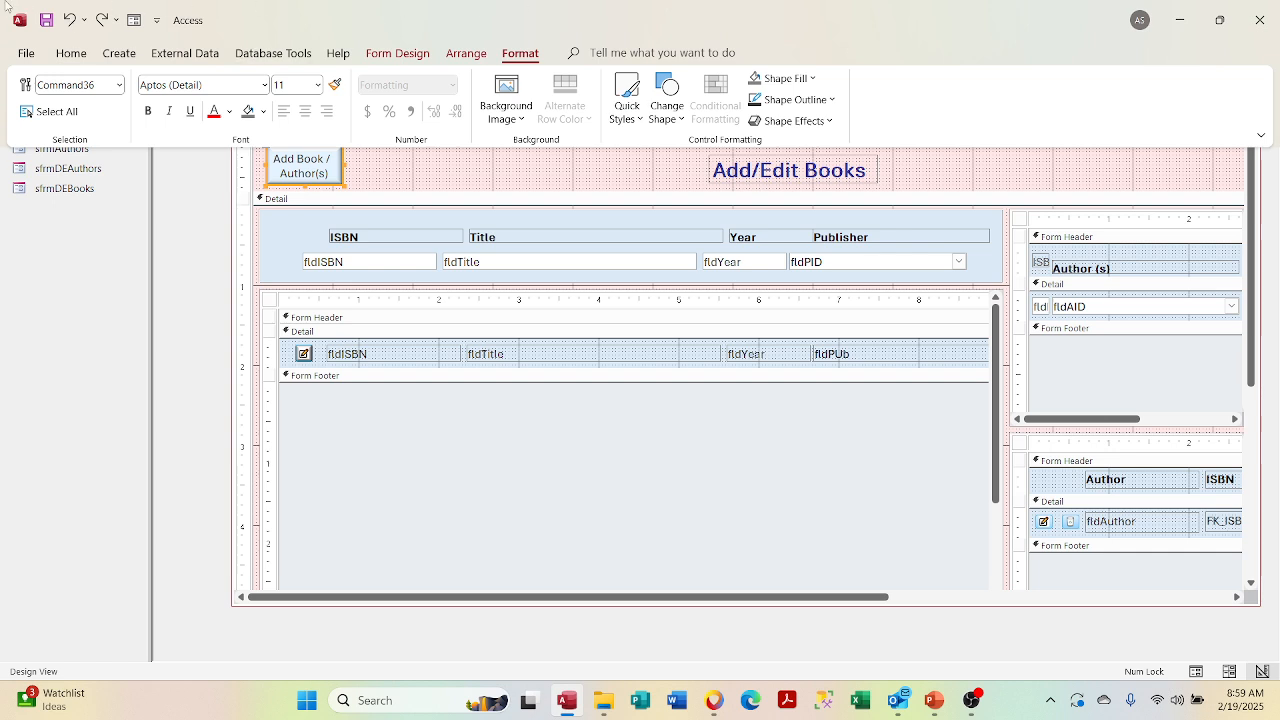
Step: Fill the Add Book / Author(s) button with the second-lightest Dark Blue, Text 2 shade and apply the first light gradient variation
left_click(787, 78)
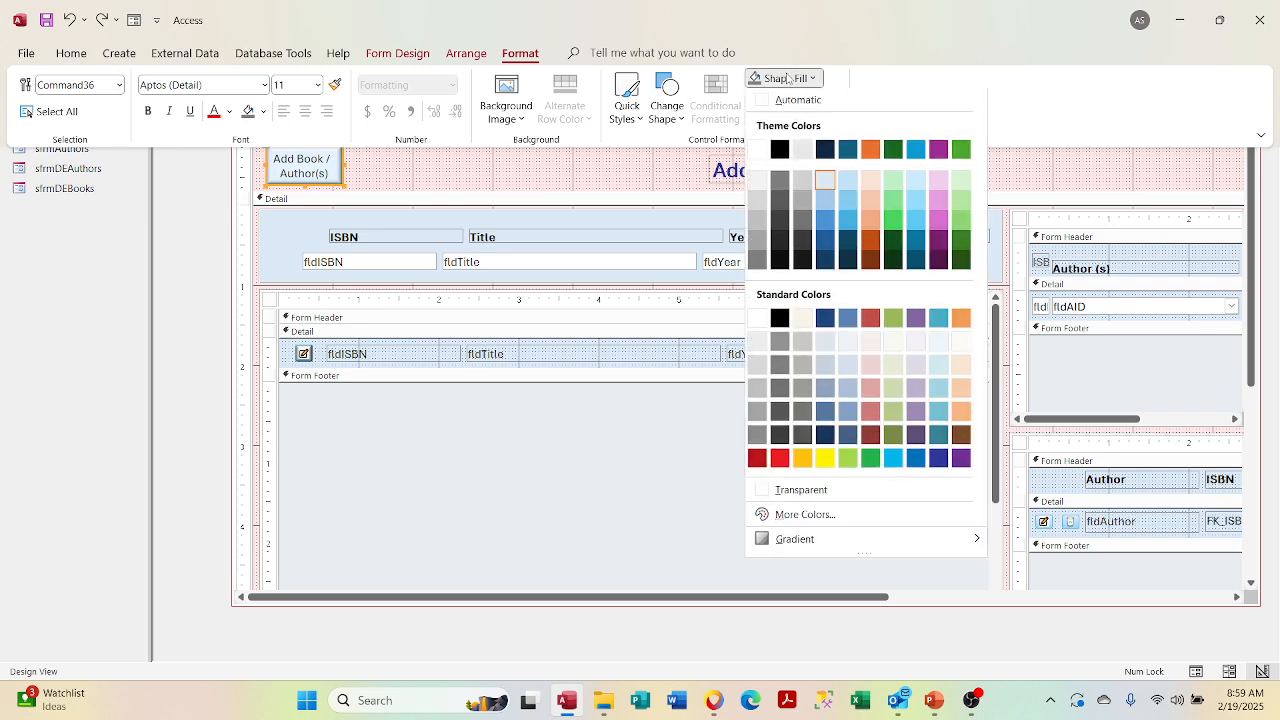
left_click(825, 203)
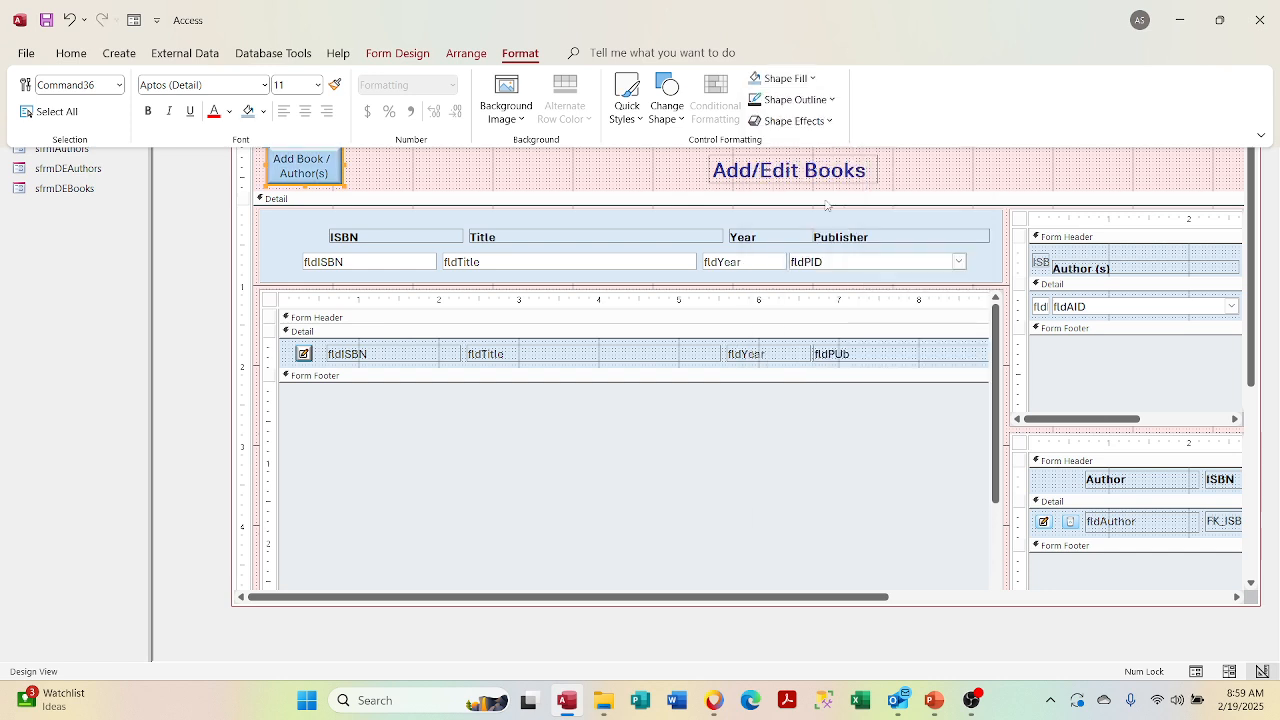
right_click(757, 83)
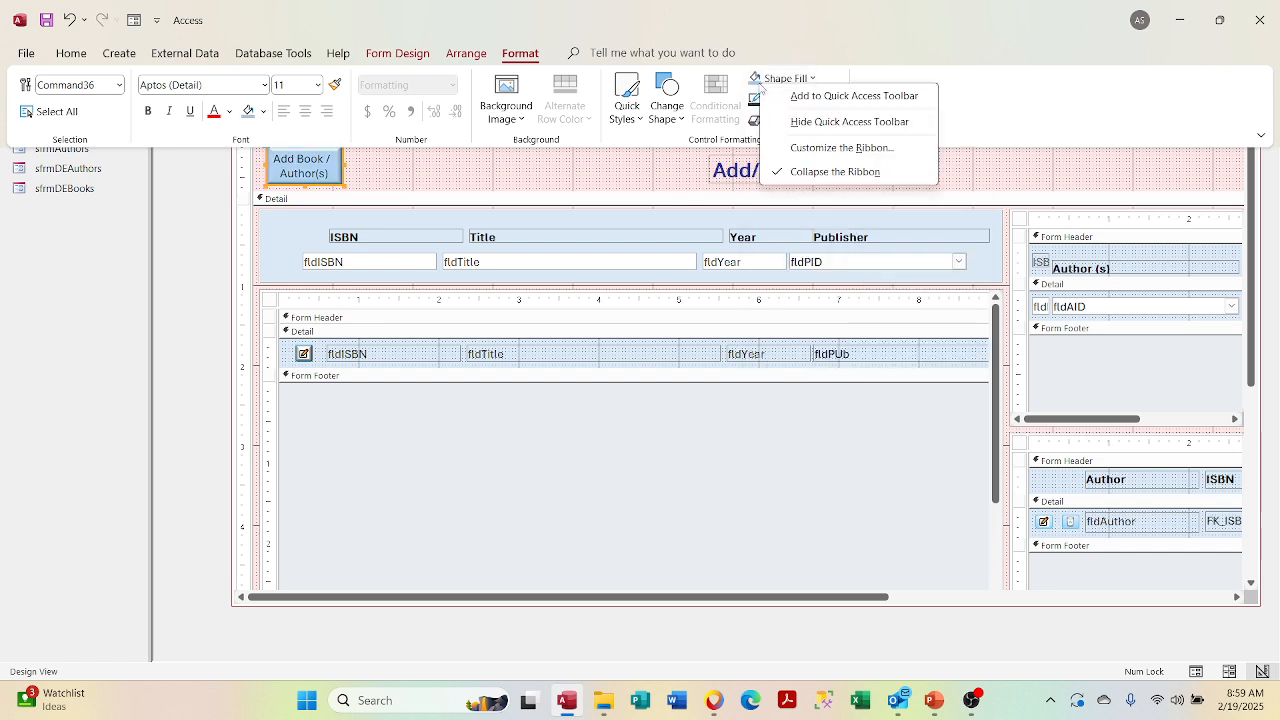
left_click(758, 84)
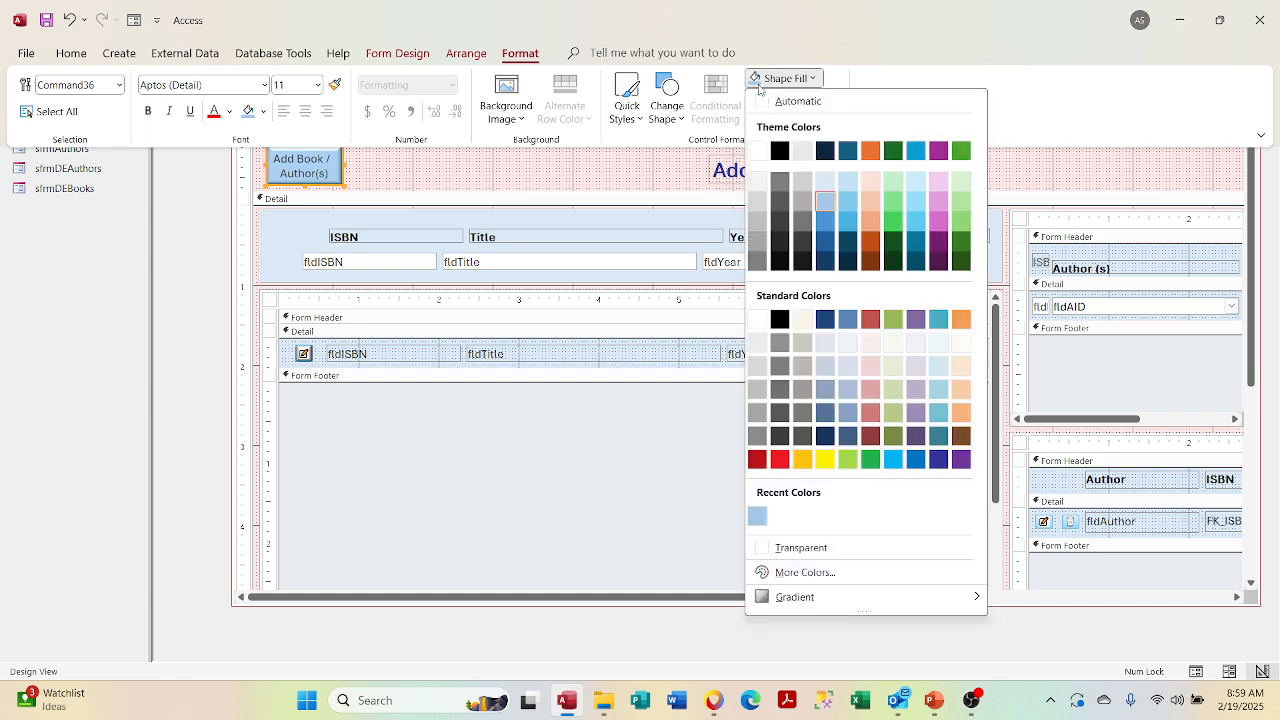
mouse_move(848, 596)
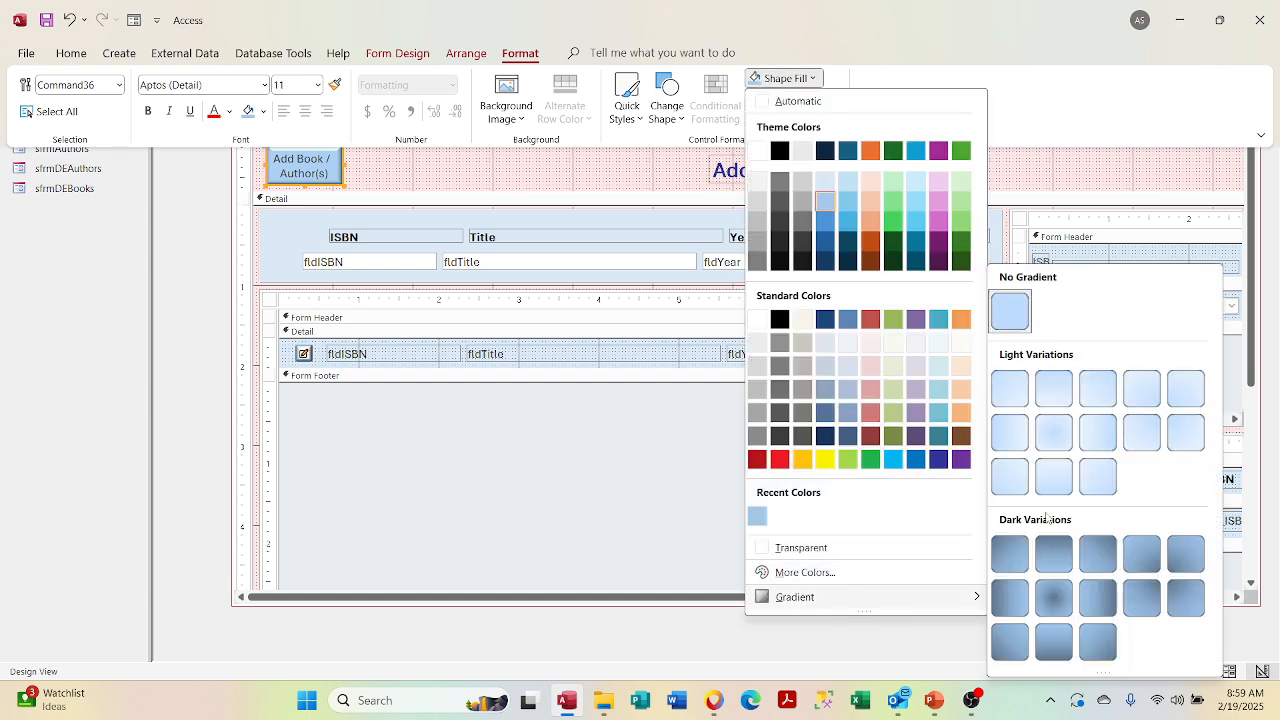
left_click(1014, 396)
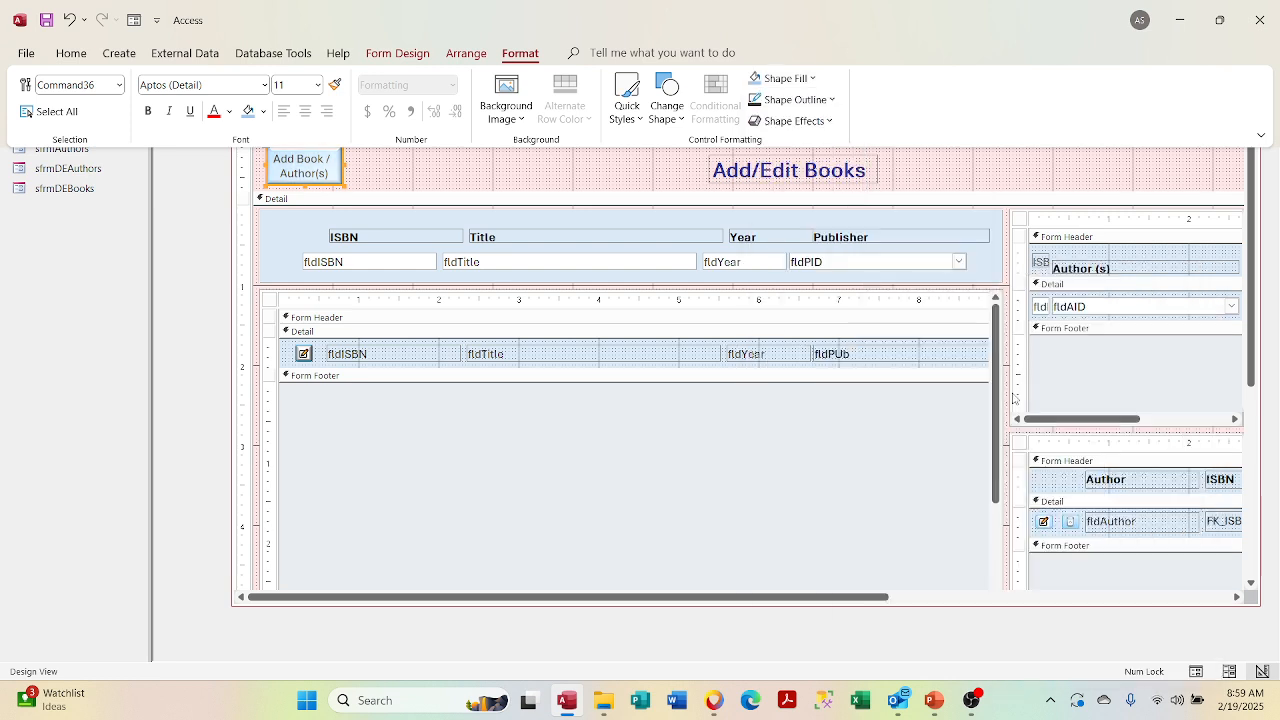
left_click(935, 174)
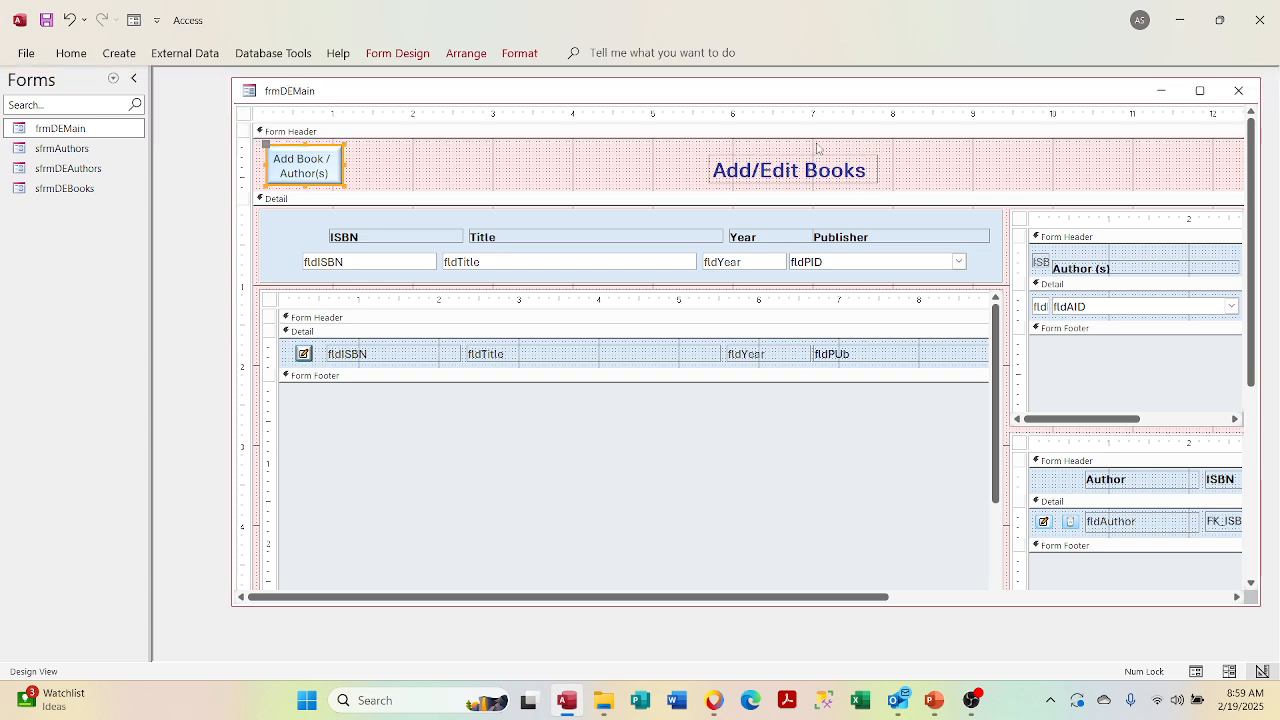
Step: Preview frmDEMain in Form View to check the button's new fill, and return to Design View
right_click(466, 92)
left_click(483, 181)
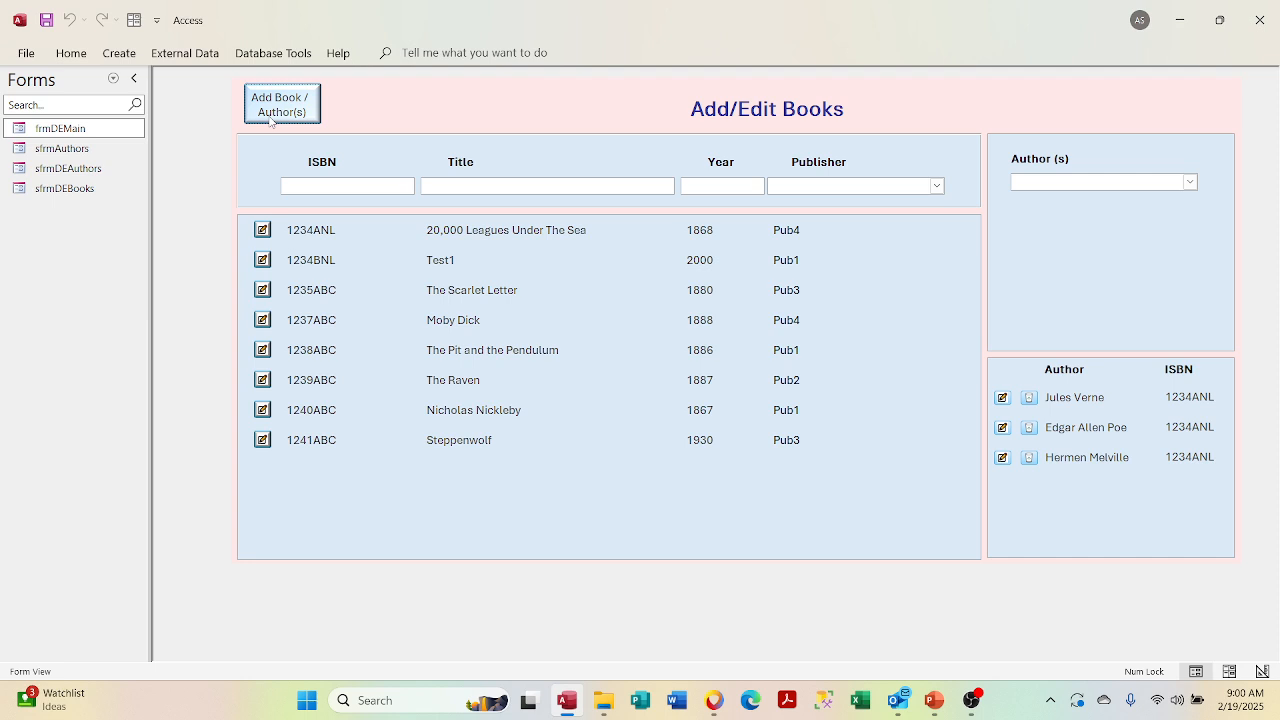
right_click(409, 103)
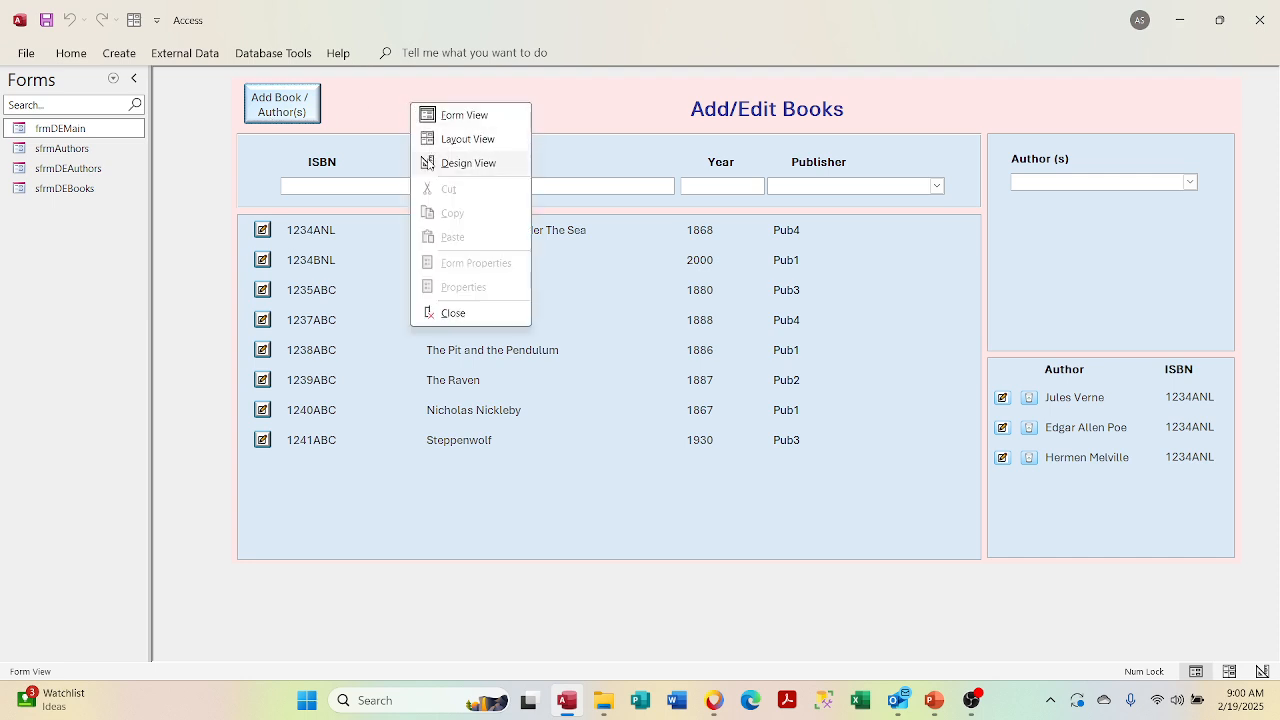
left_click(430, 164)
Step: Reduce the font size of the Add Book / Author(s) button's caption and deselect the button
left_click(330, 175)
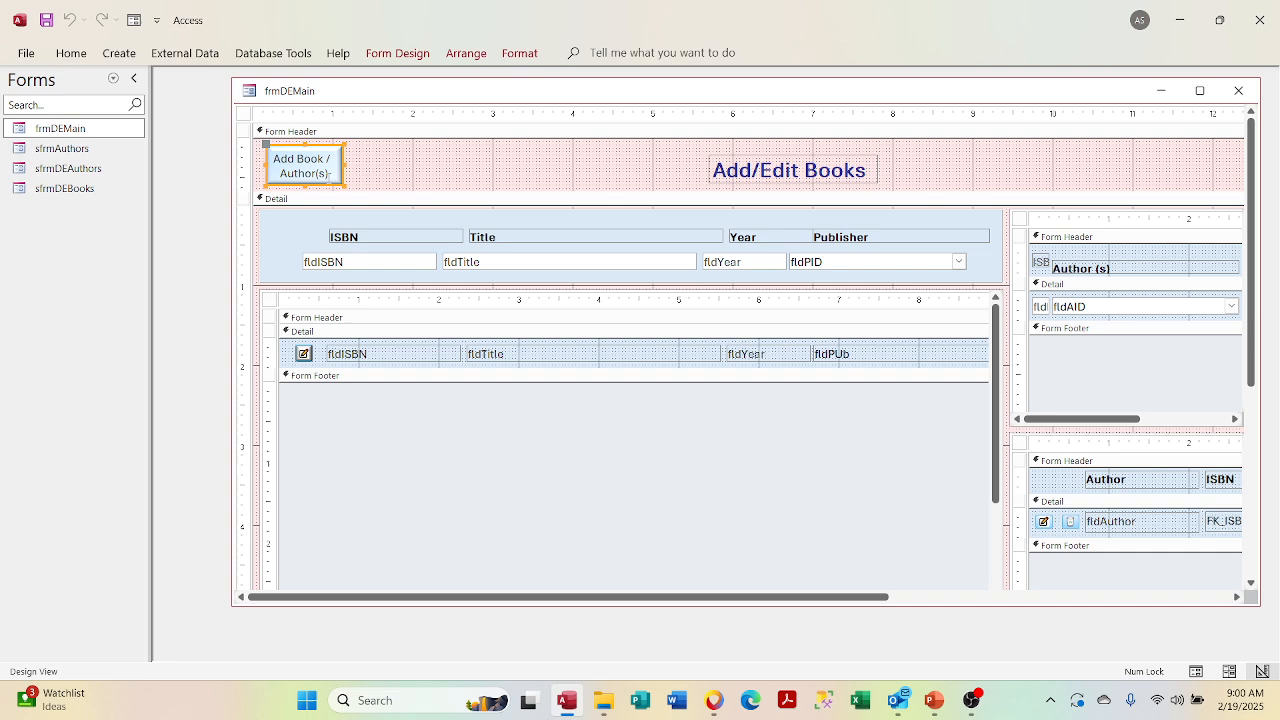
left_click_drag(330, 175, 272, 157)
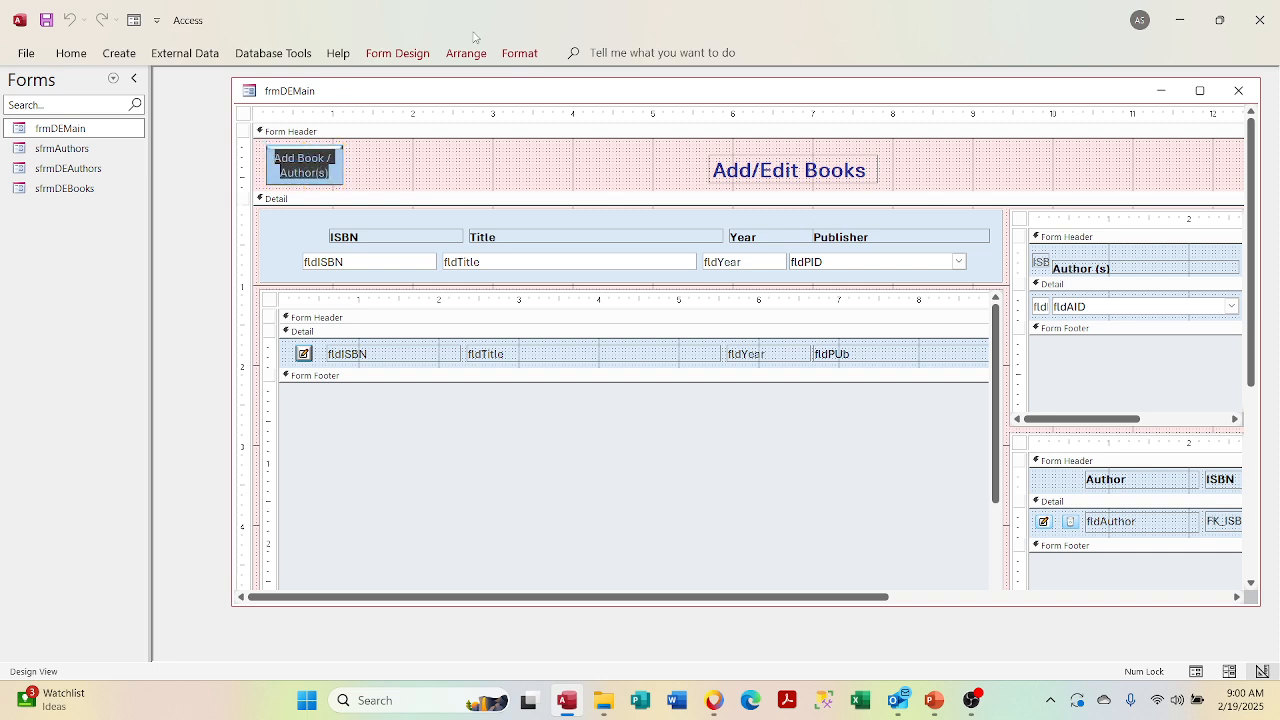
left_click(512, 53)
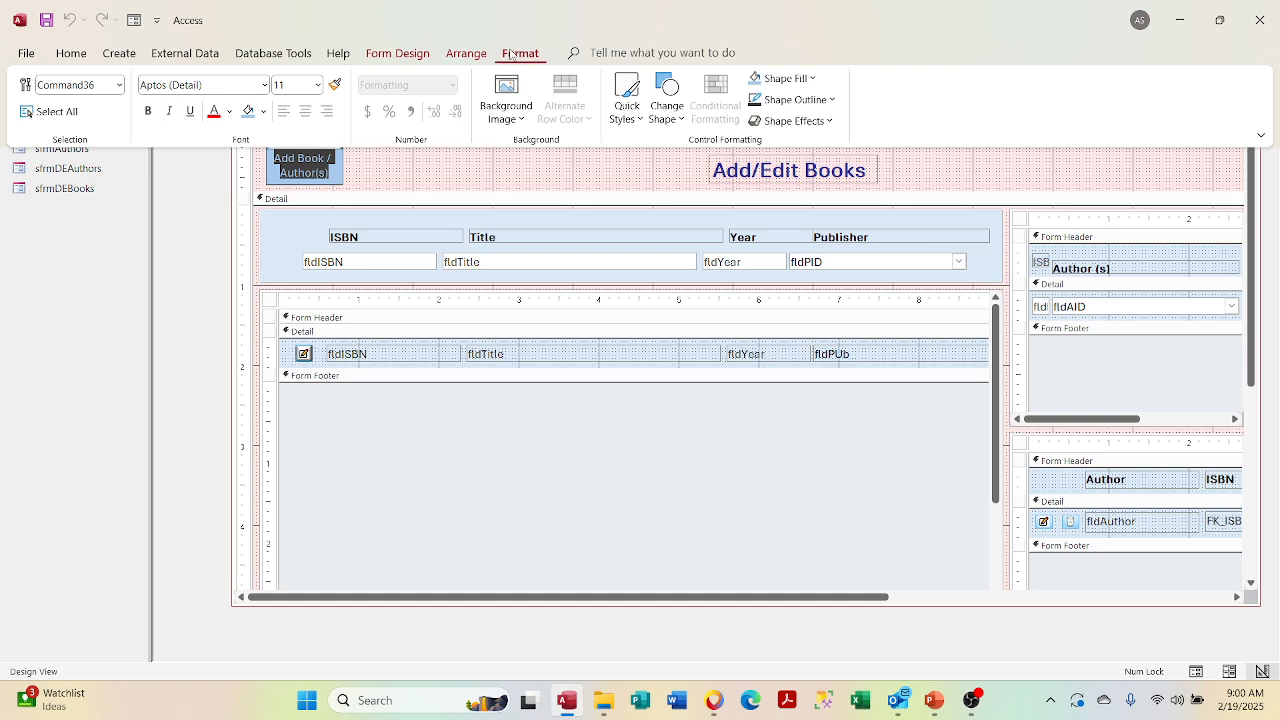
left_click(71, 53)
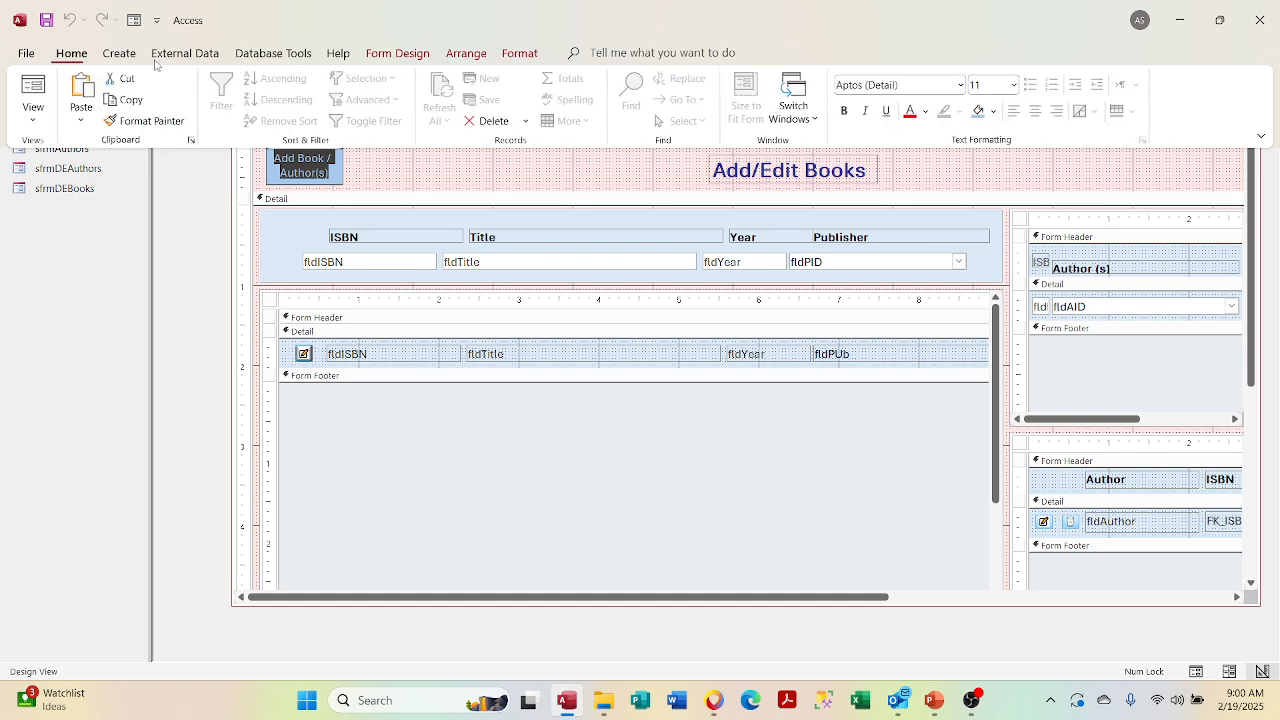
left_click(1014, 87)
left_click(990, 146)
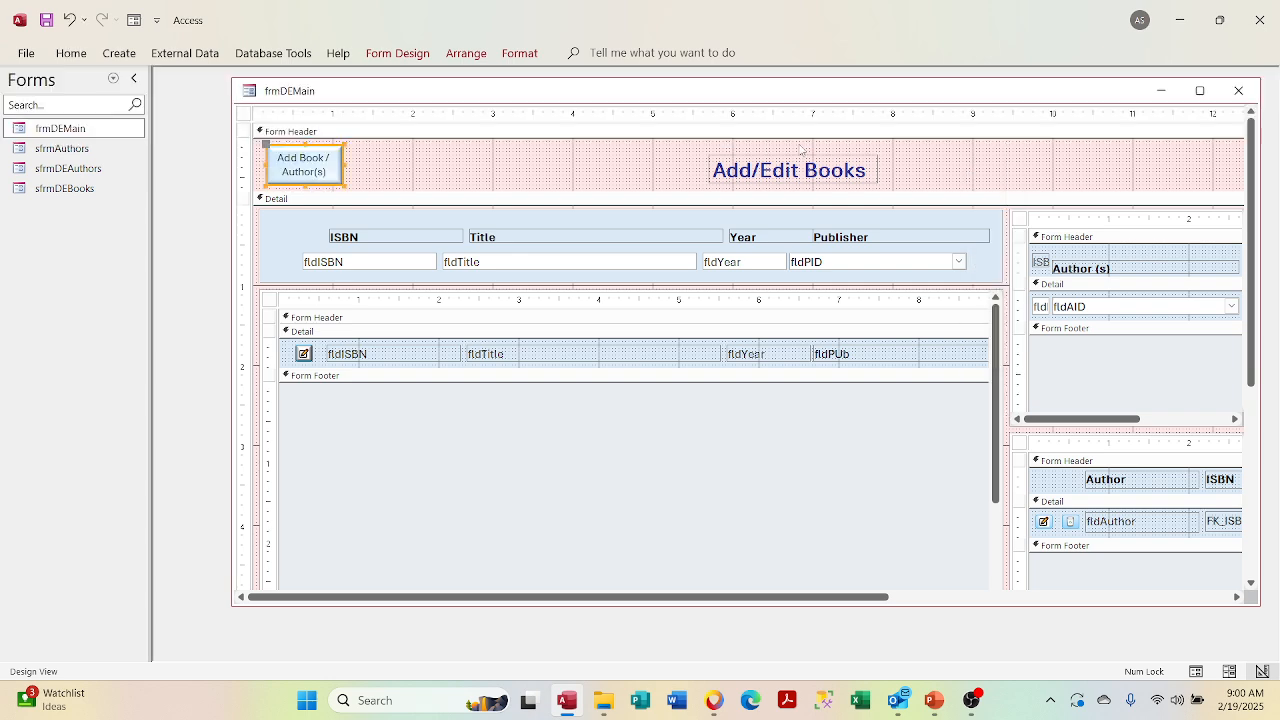
left_click(682, 143)
left_click(682, 143)
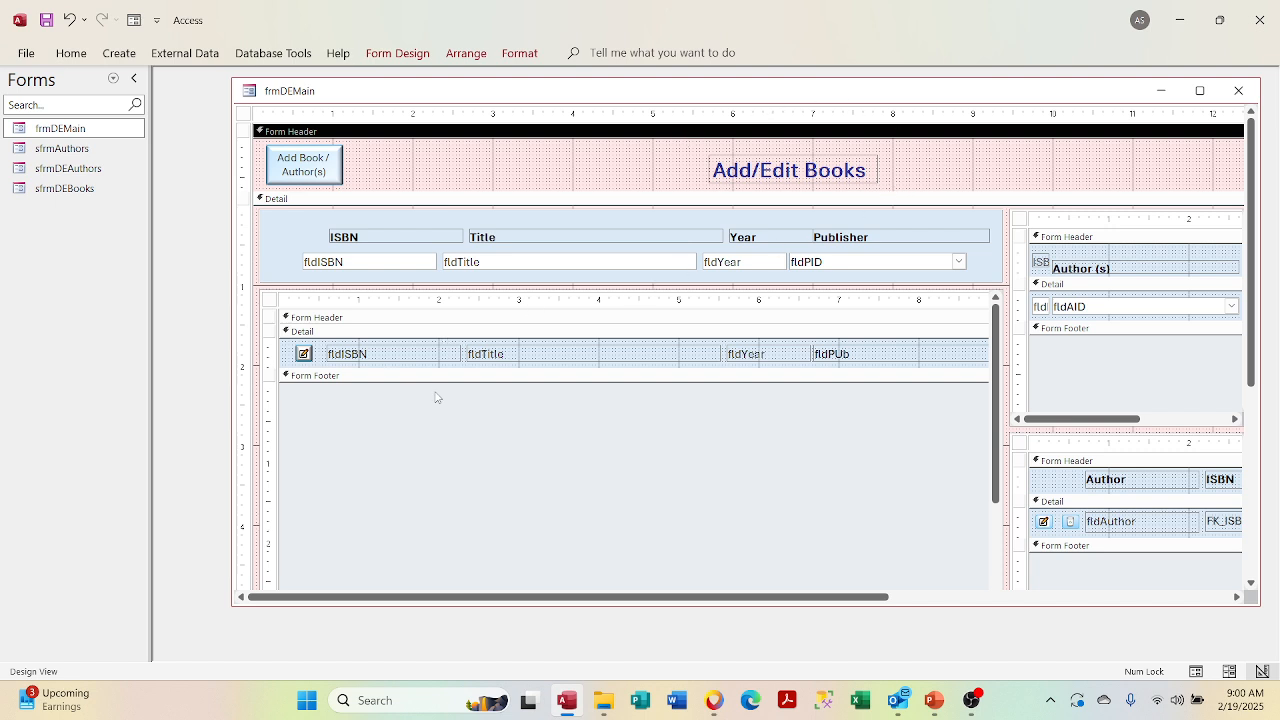
Step: Duplicate the Add Book / Author(s) button in the form header and place the copy at about 3 inches on the ruler
left_click(338, 164)
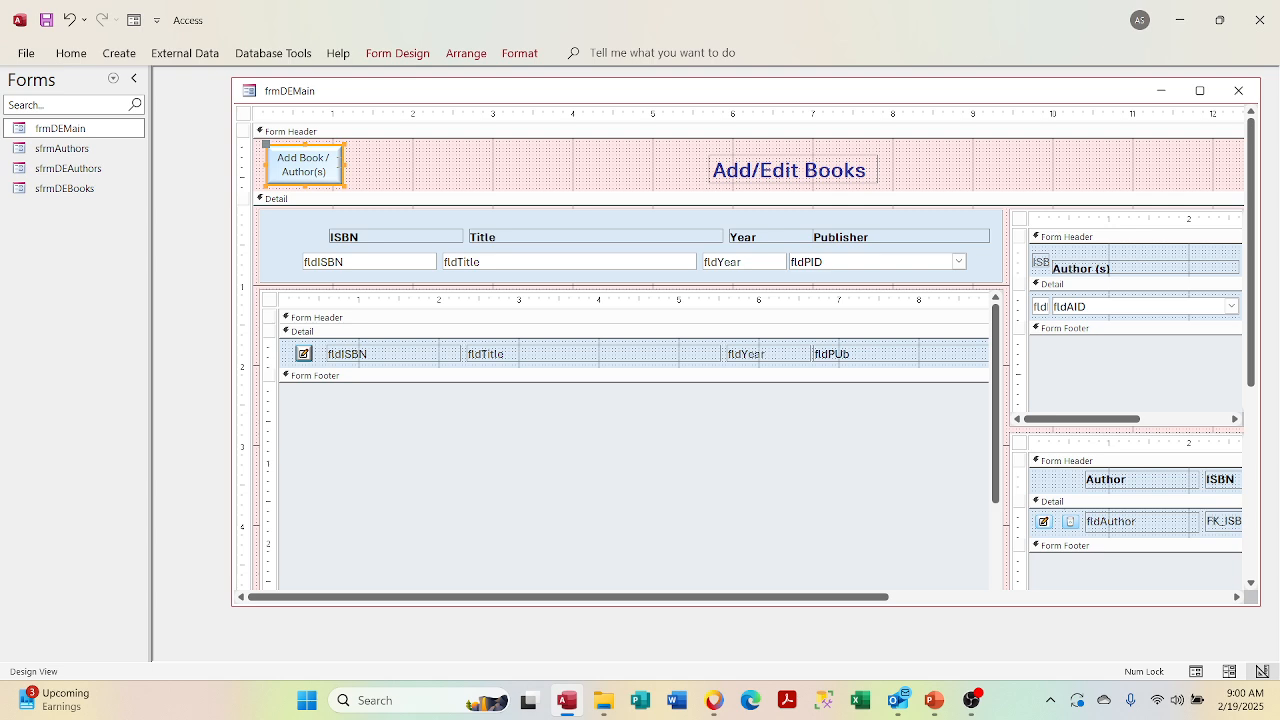
left_click(432, 164)
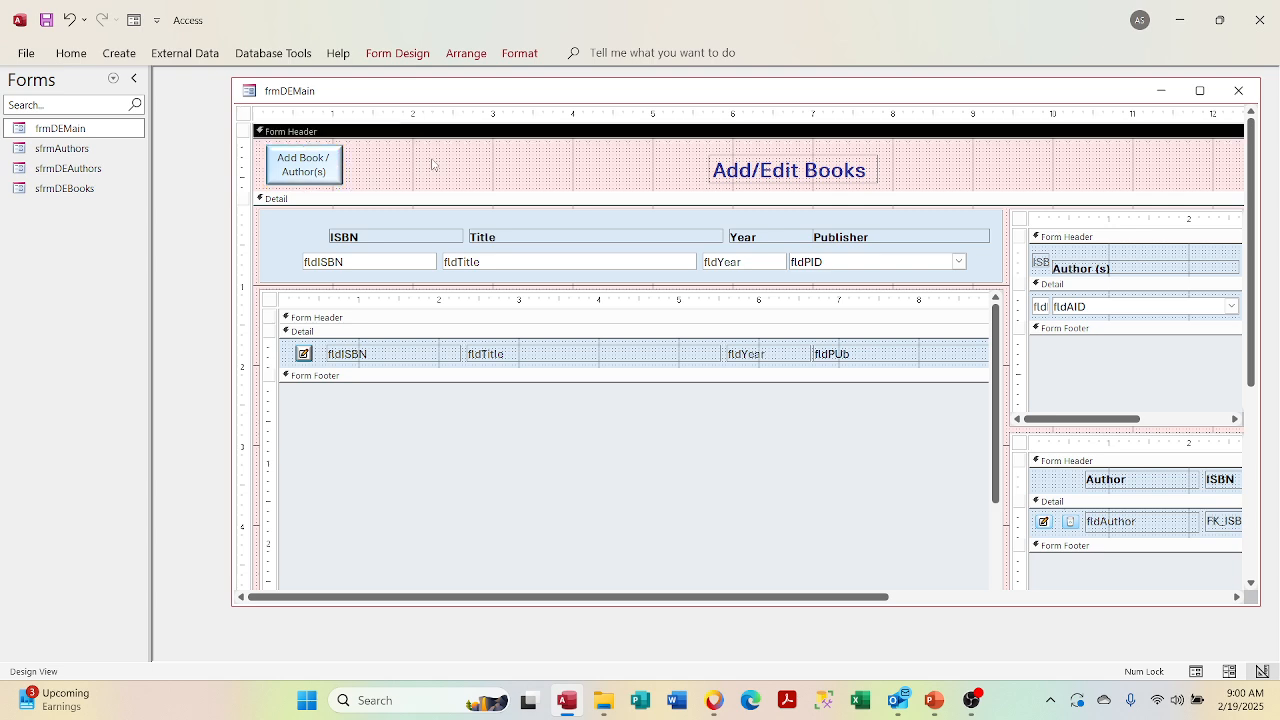
key("ctrl+v")
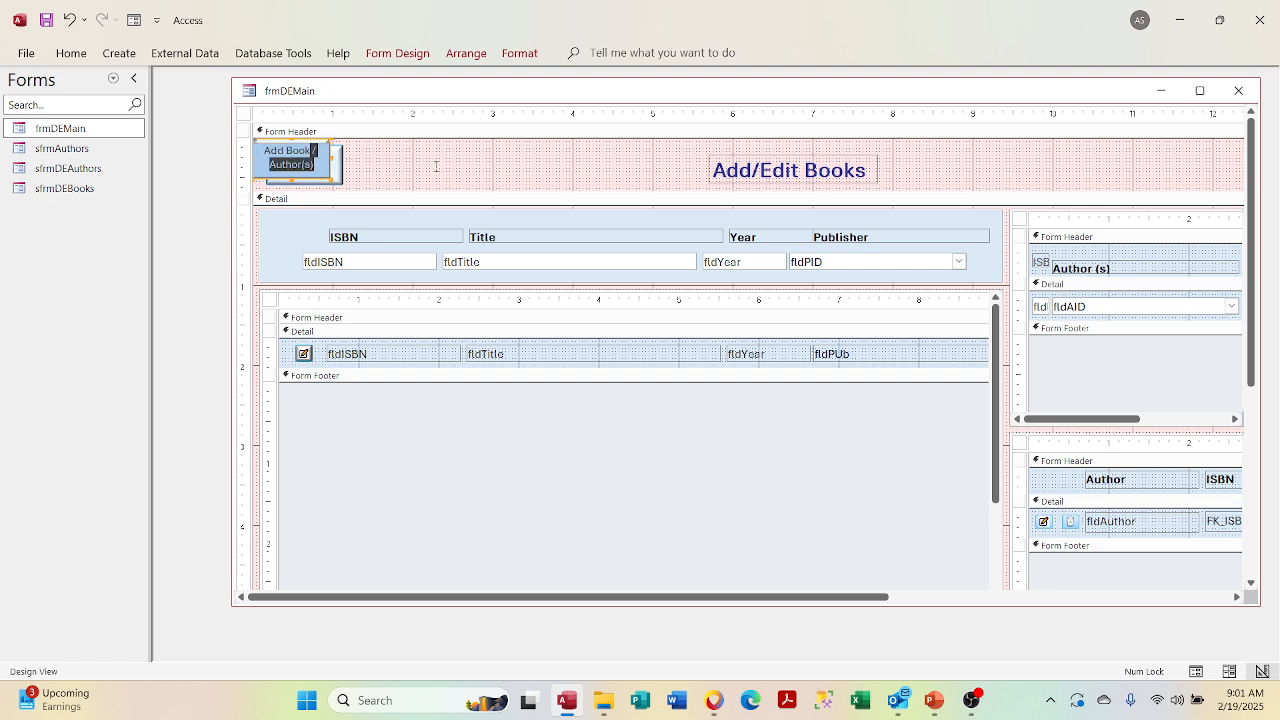
left_click(437, 170)
left_click(310, 170)
mouse_move(310, 168)
left_mouse_down()
mouse_move(551, 176)
mouse_move(490, 165)
left_mouse_up()
Step: Change the caption of the copied button to Confirm
left_click(551, 174)
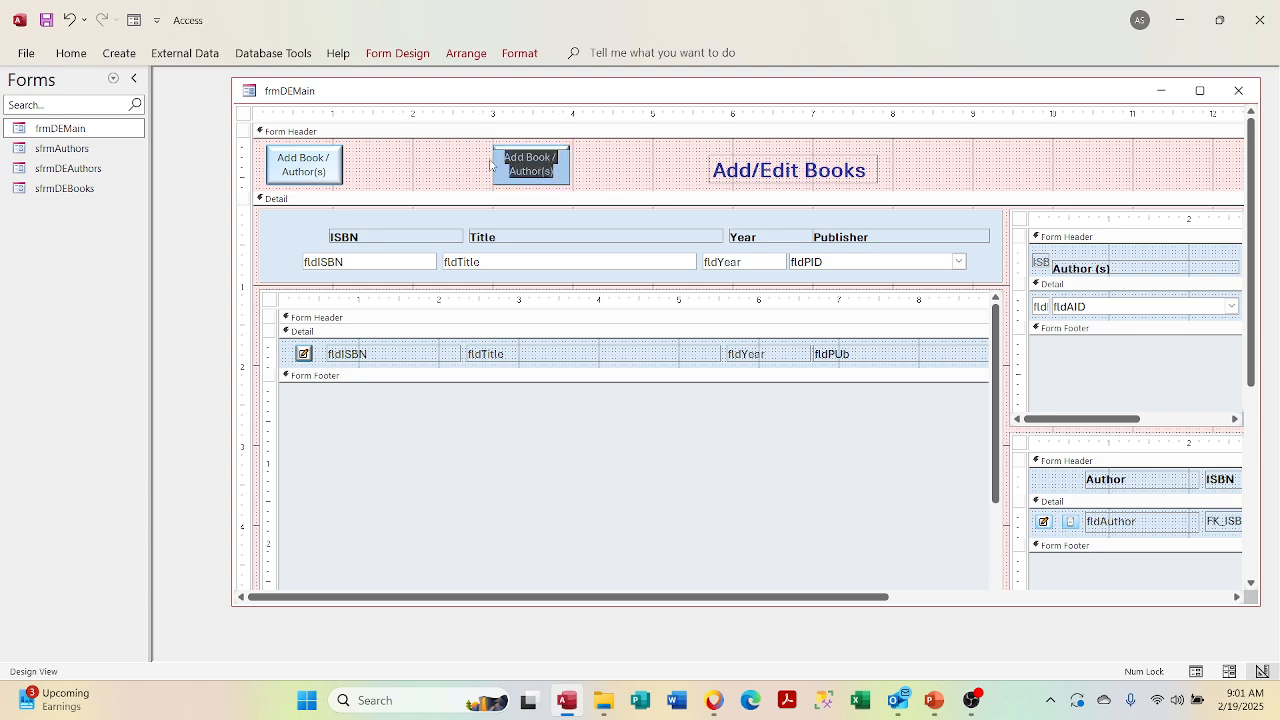
type("Confirm")
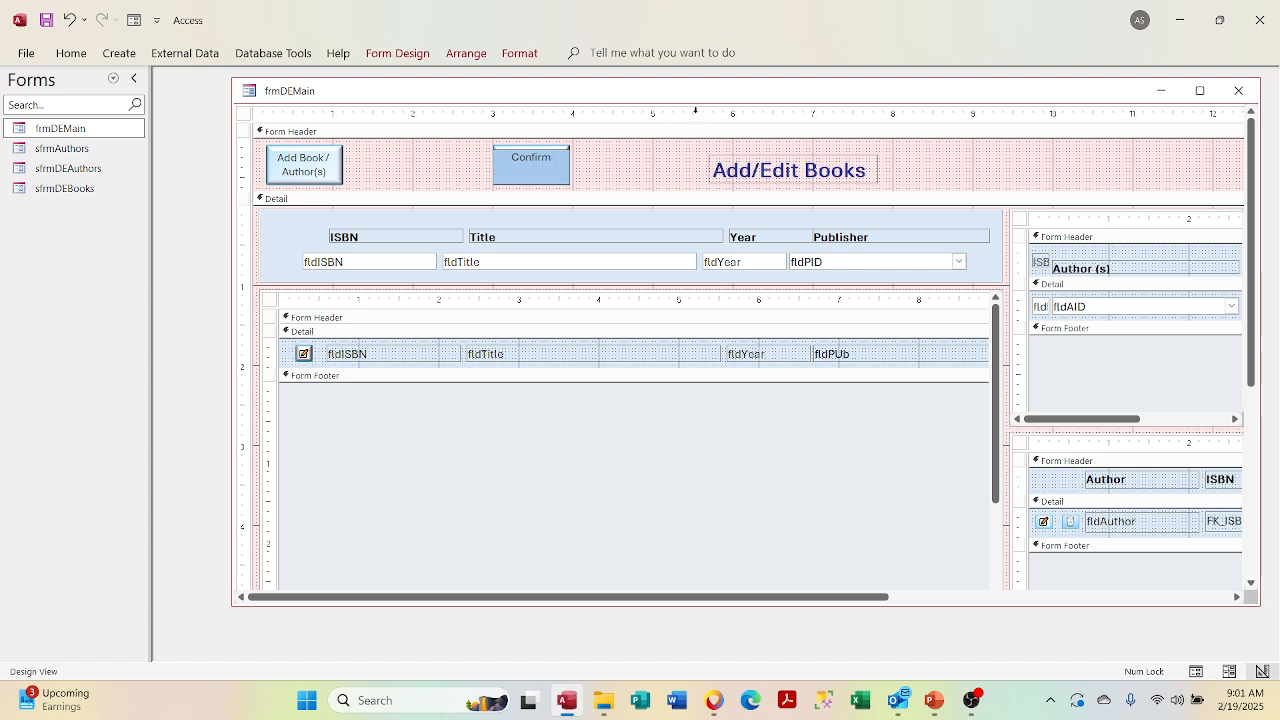
left_click(490, 165)
left_click(505, 155)
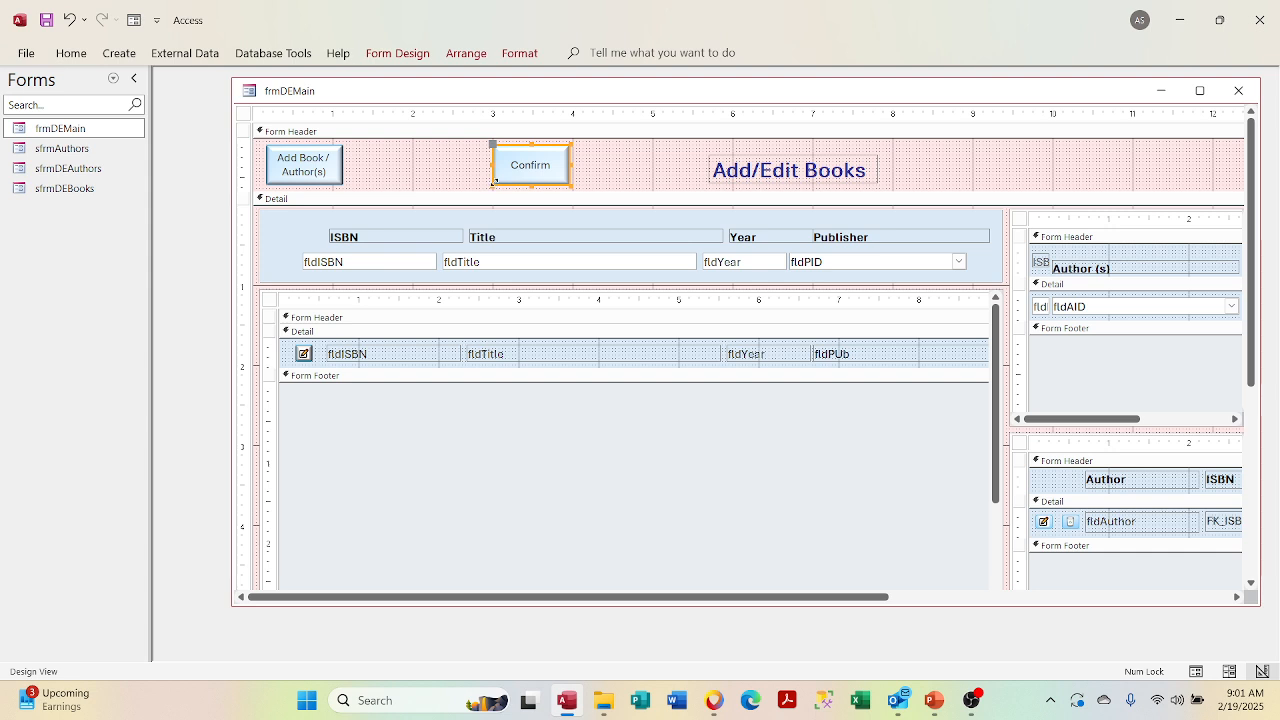
Step: Make the Confirm button narrower and shorter, and nudge it into vertical alignment with the Add Book / Author(s) button
left_click_drag(490, 185, 506, 172)
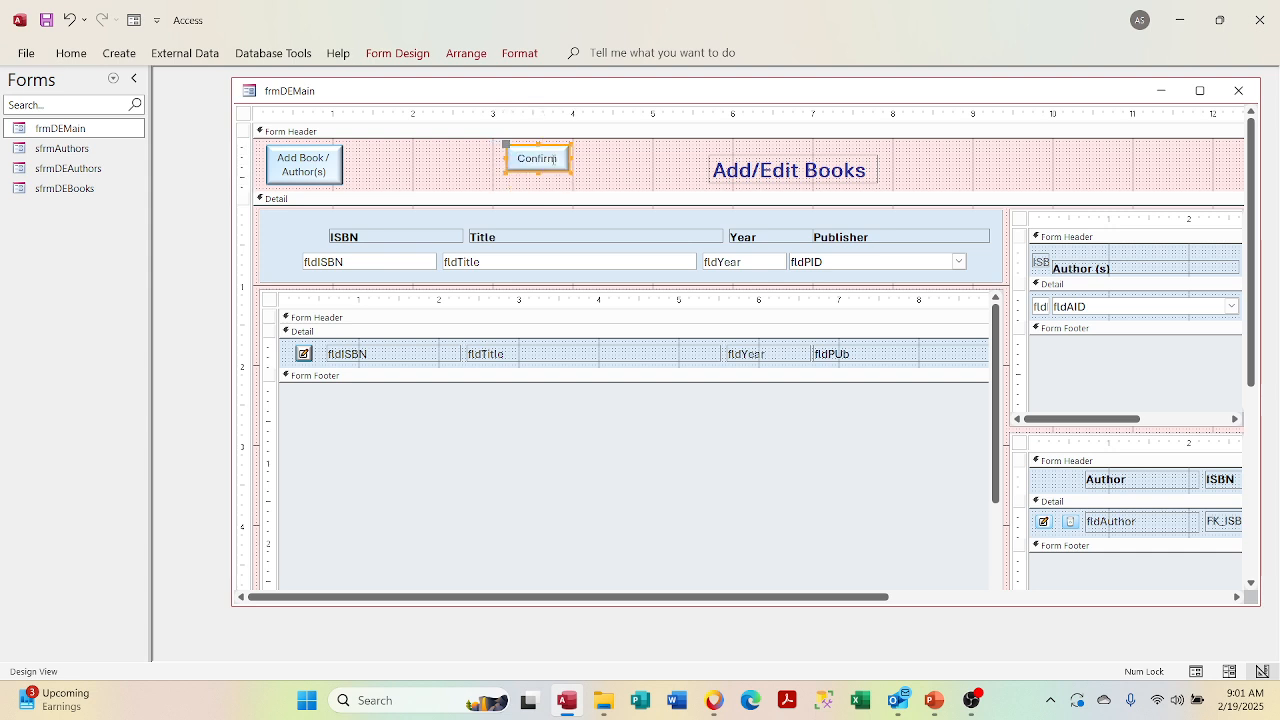
key("Down")
key("Down")
key("Down")
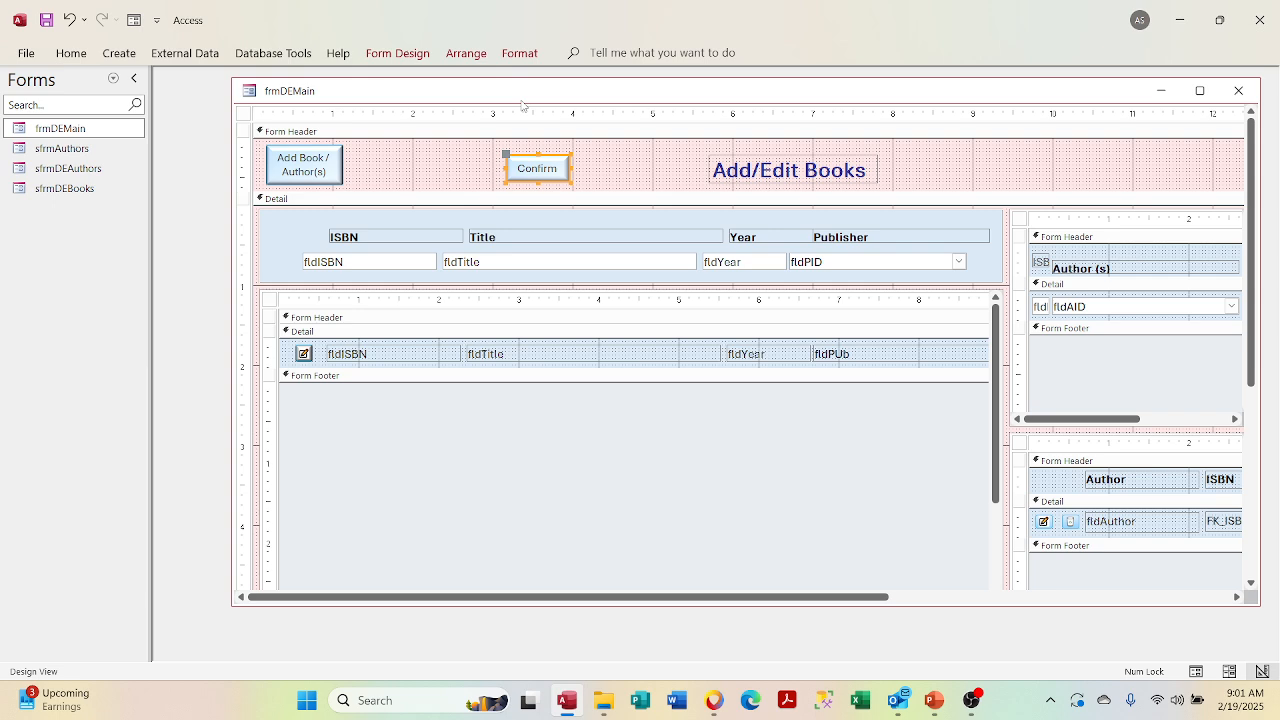
key("Left")
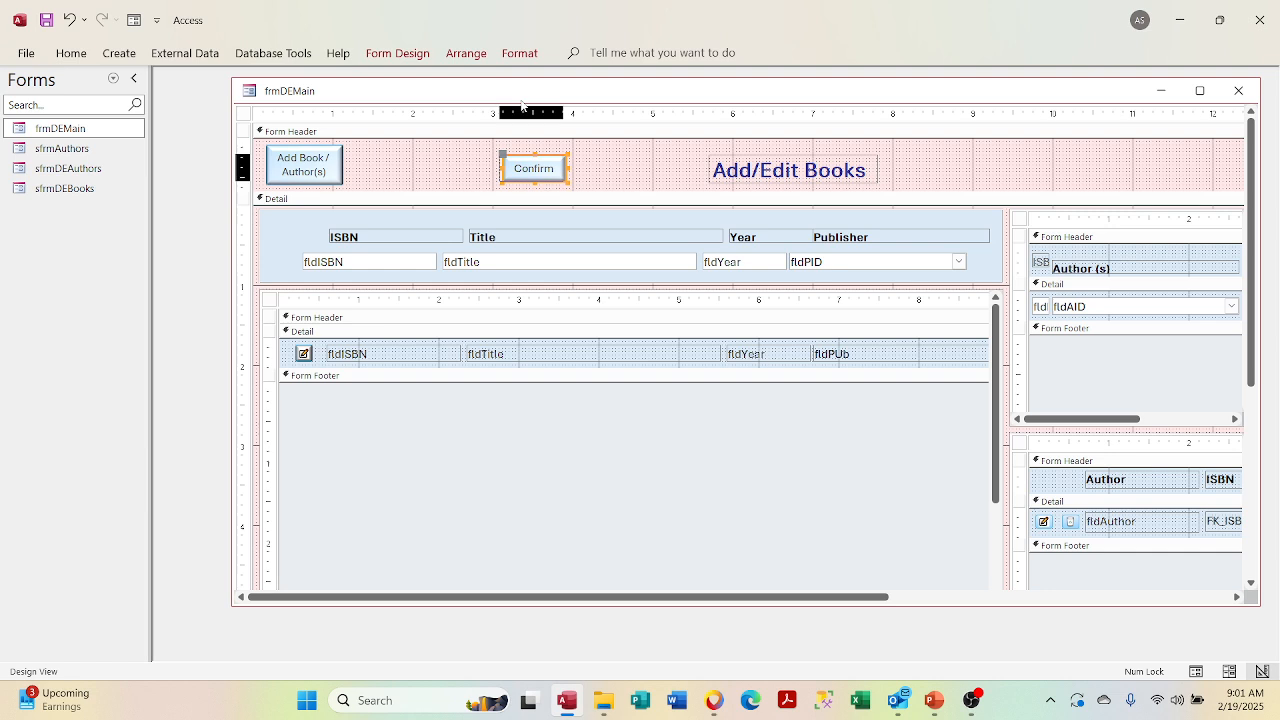
key("Up")
key("Left")
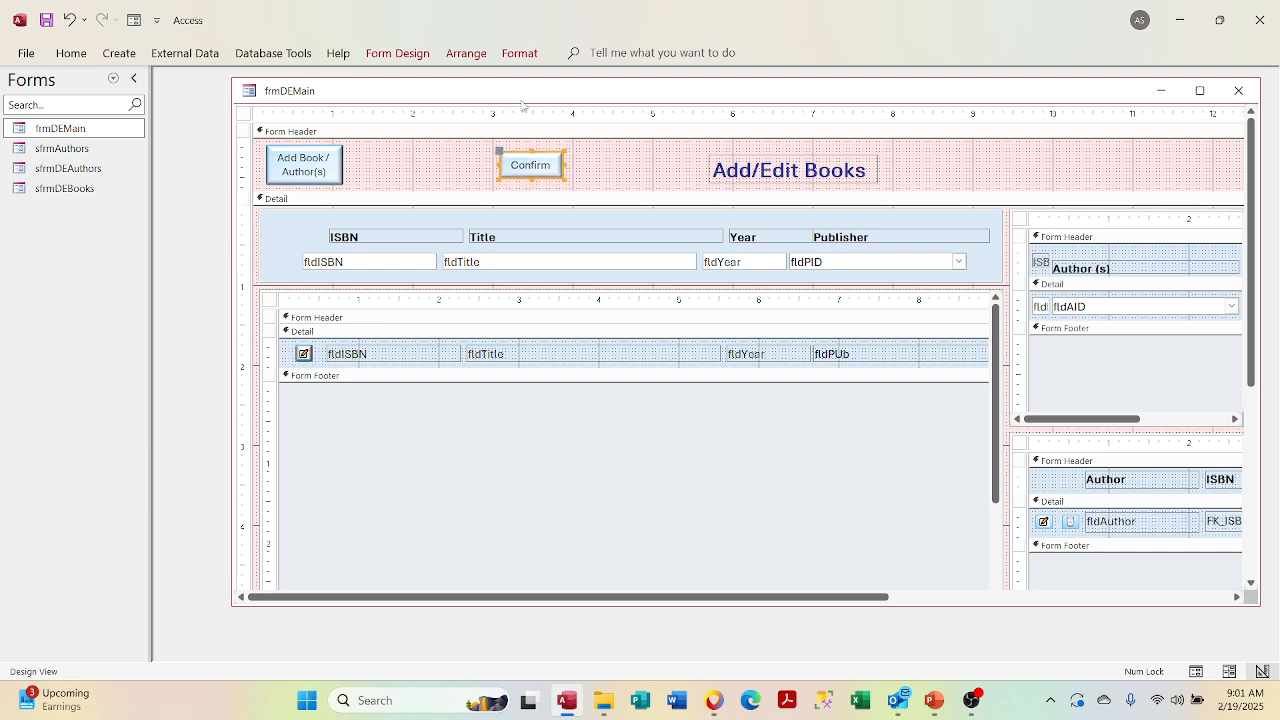
Step: Duplicate the Confirm button in the form header and place the copy between Add Book / Author(s) and the original Confirm button
left_click(614, 156)
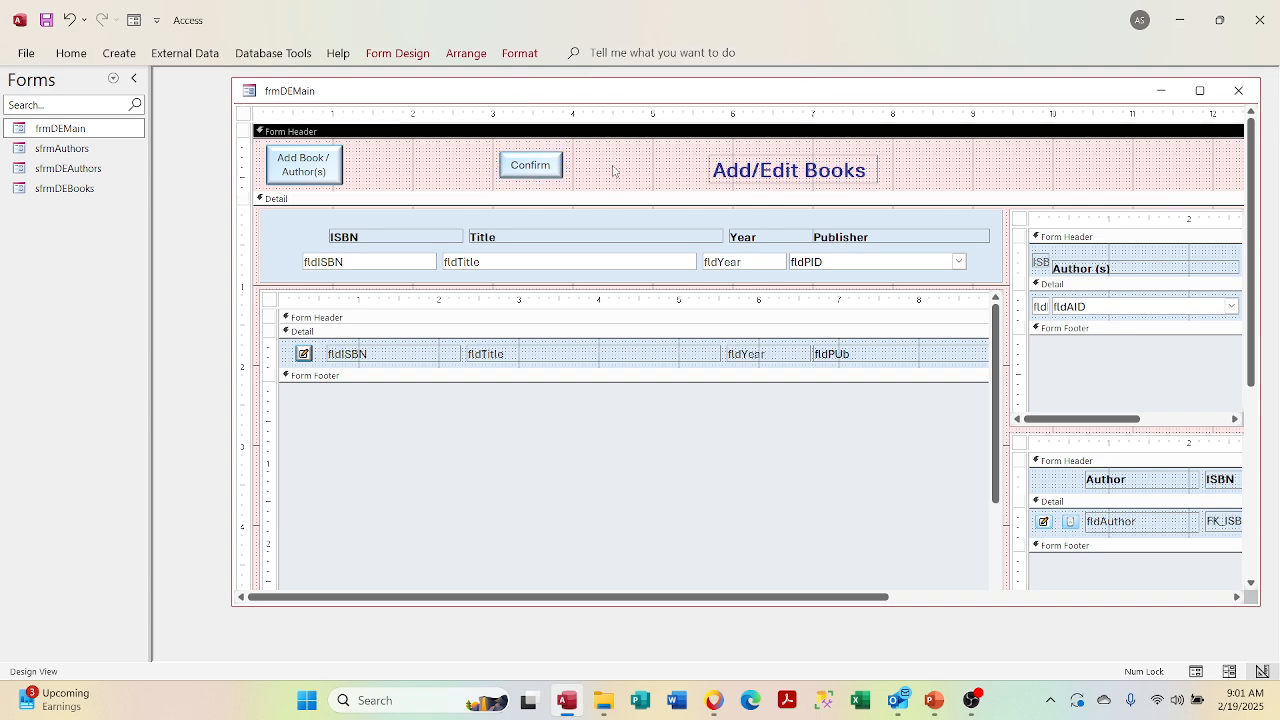
key("ctrl+v")
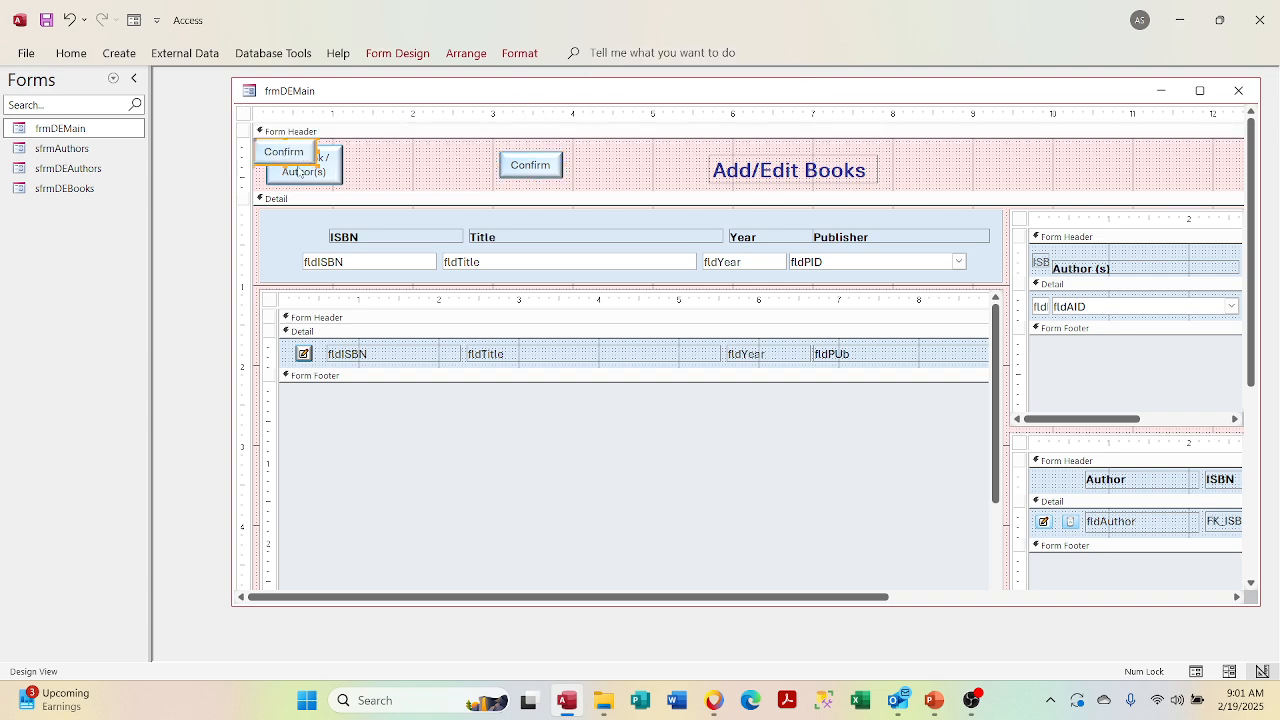
left_click(303, 159)
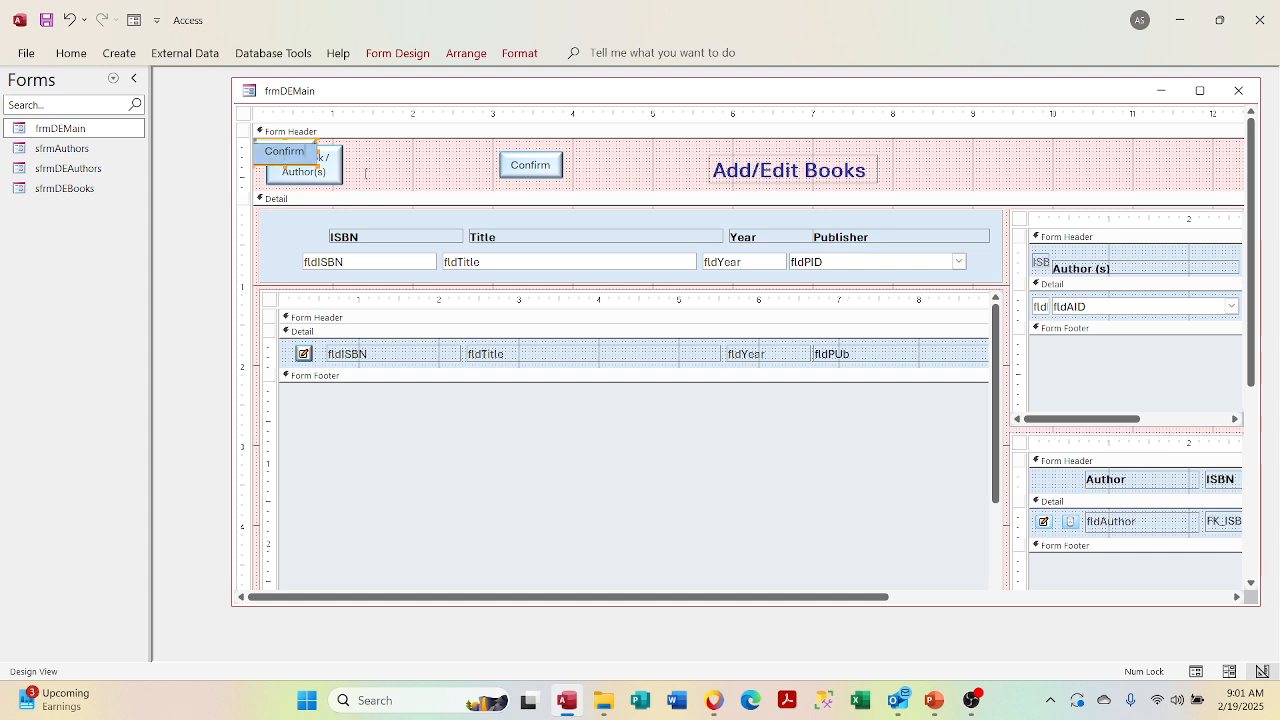
left_click(257, 177)
left_click_drag(263, 163, 435, 177)
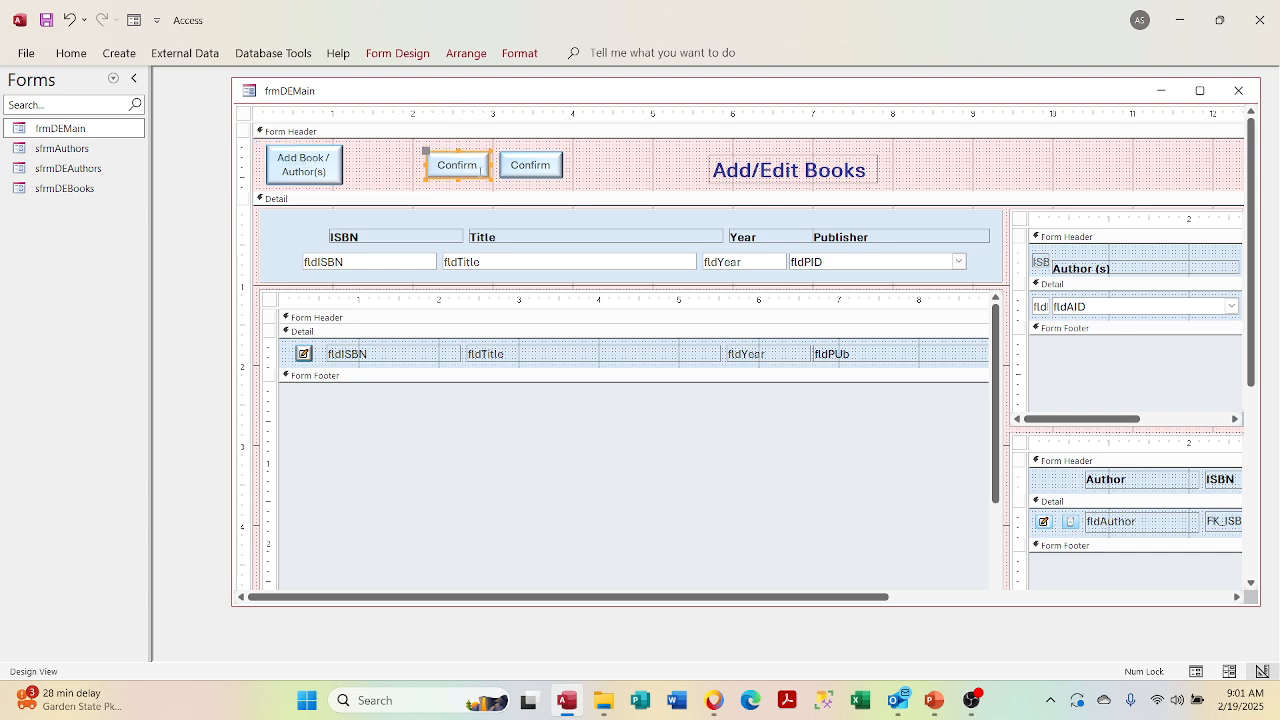
Step: Change the caption of the copied button beside the original Confirm button to Cancel
key("F2")
key("BackSpace")
key("BackSpace")
key("BackSpace")
key("BackSpace")
key("BackSpace")
key("BackSpace")
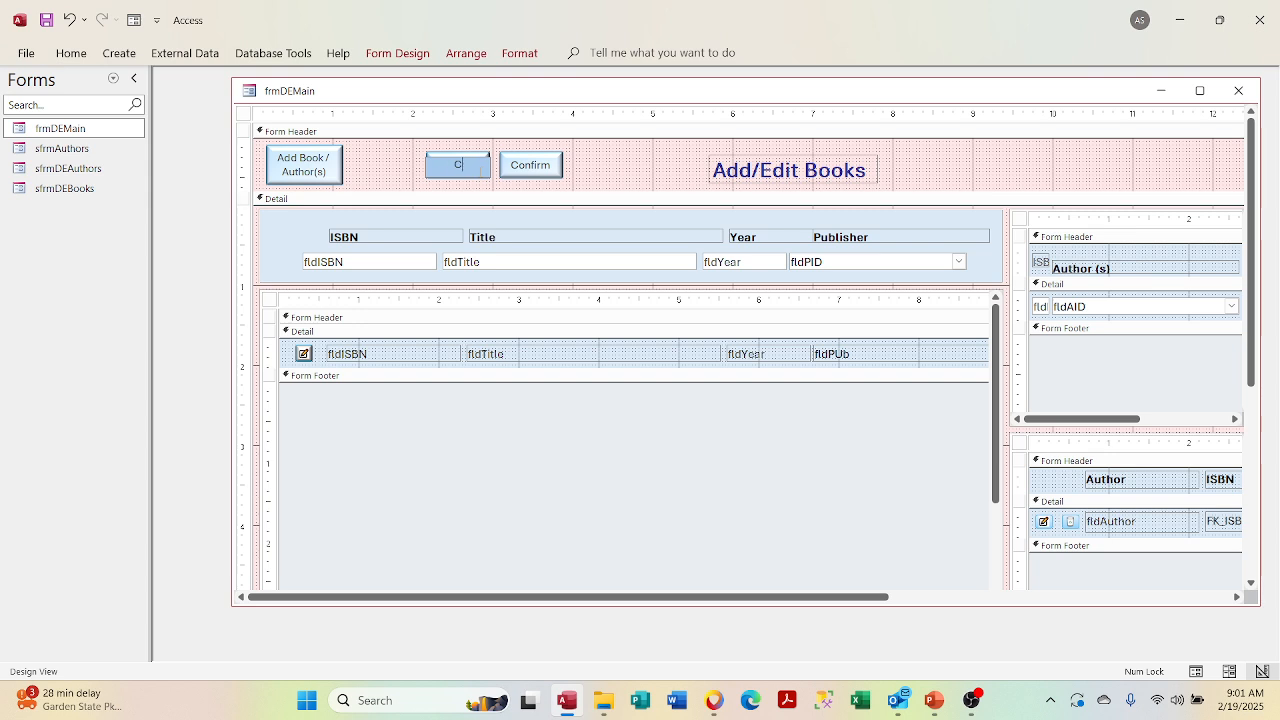
type("ancel")
left_click(599, 161)
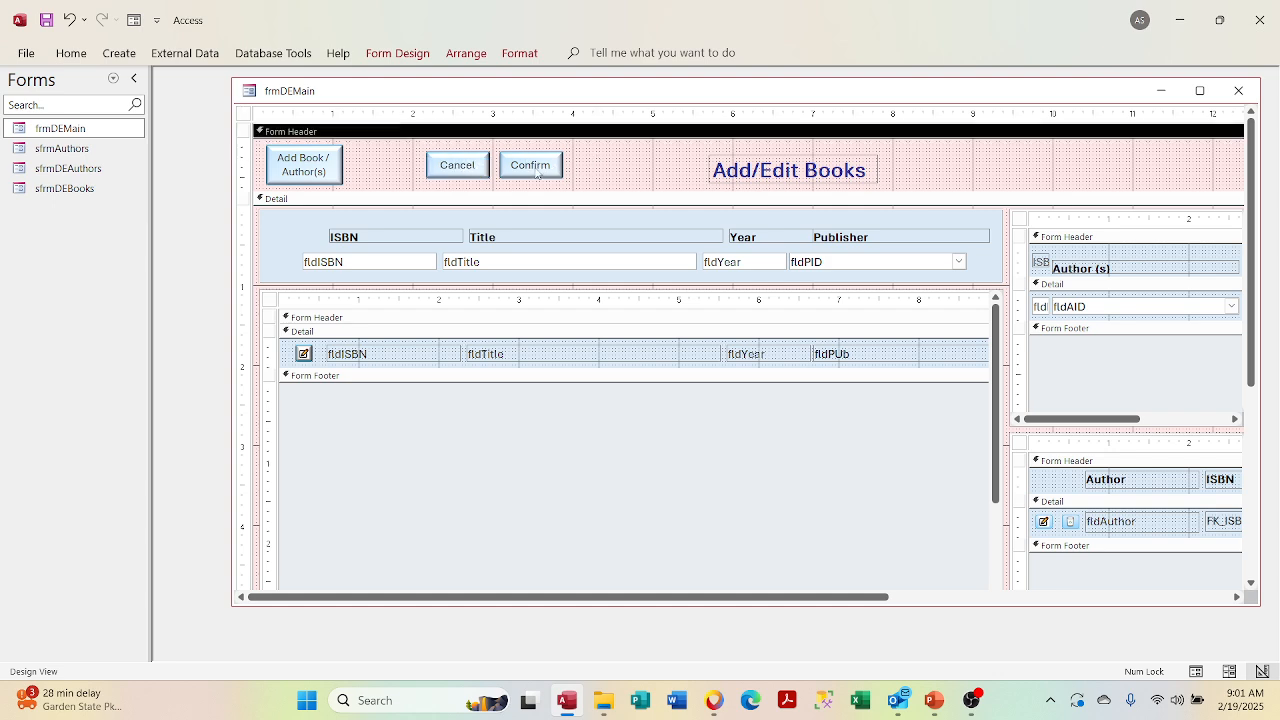
left_click(450, 170)
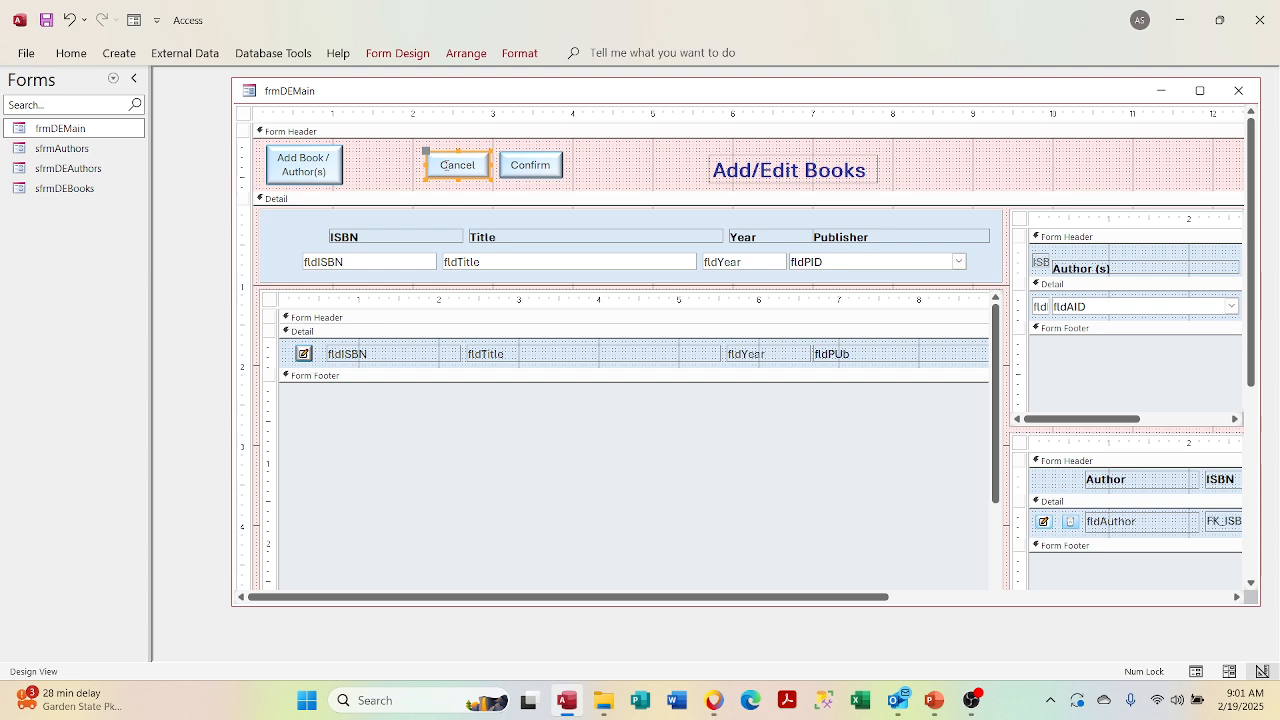
left_click(446, 166)
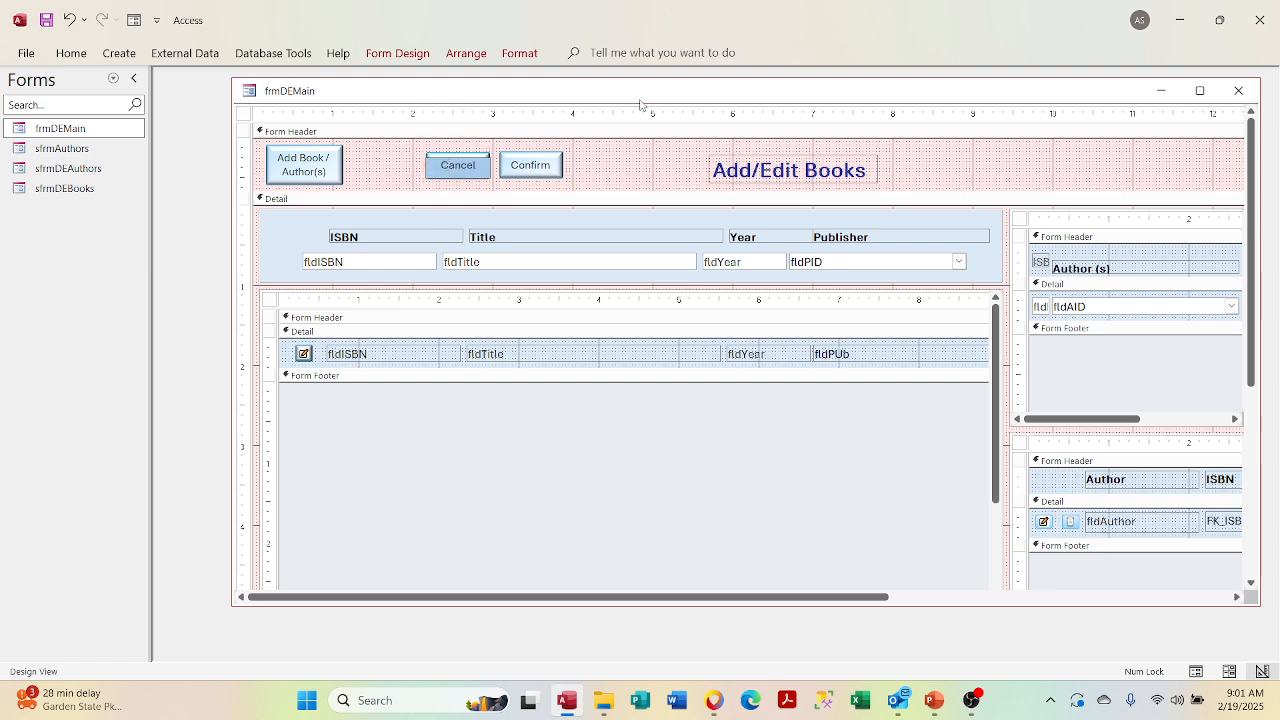
left_click(716, 133)
left_click(481, 165)
right_click(481, 165)
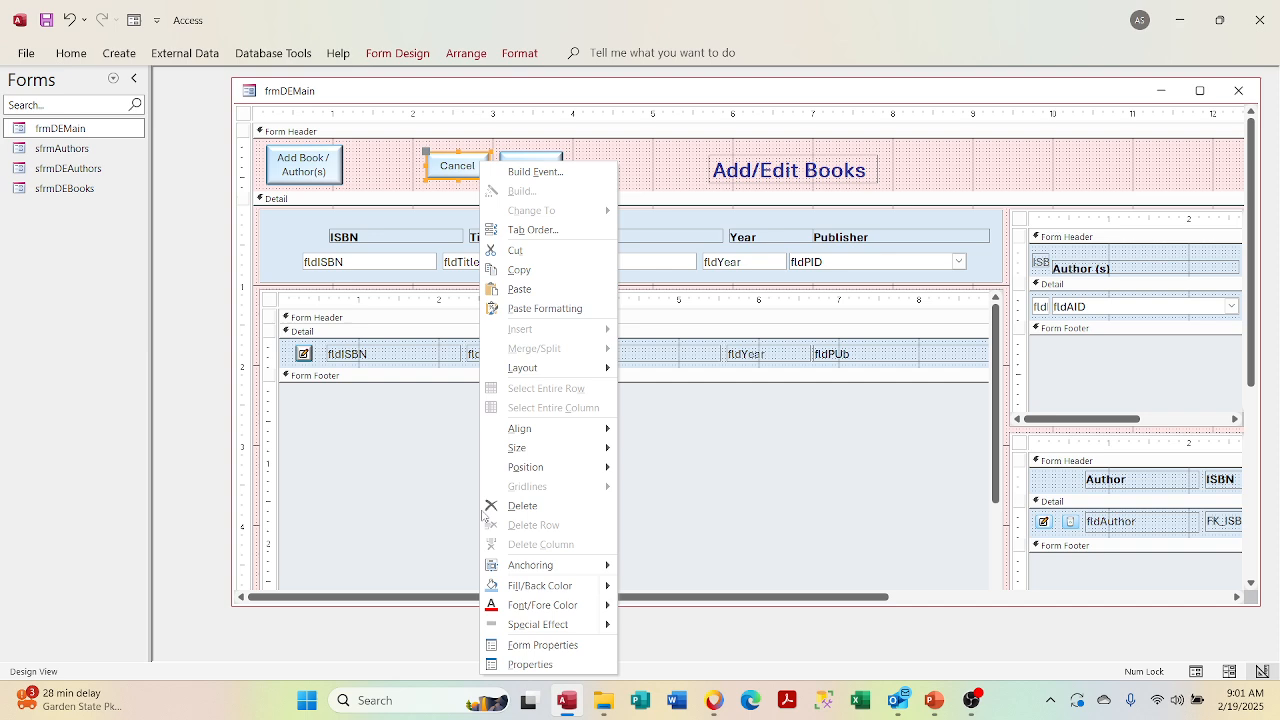
left_click(503, 663)
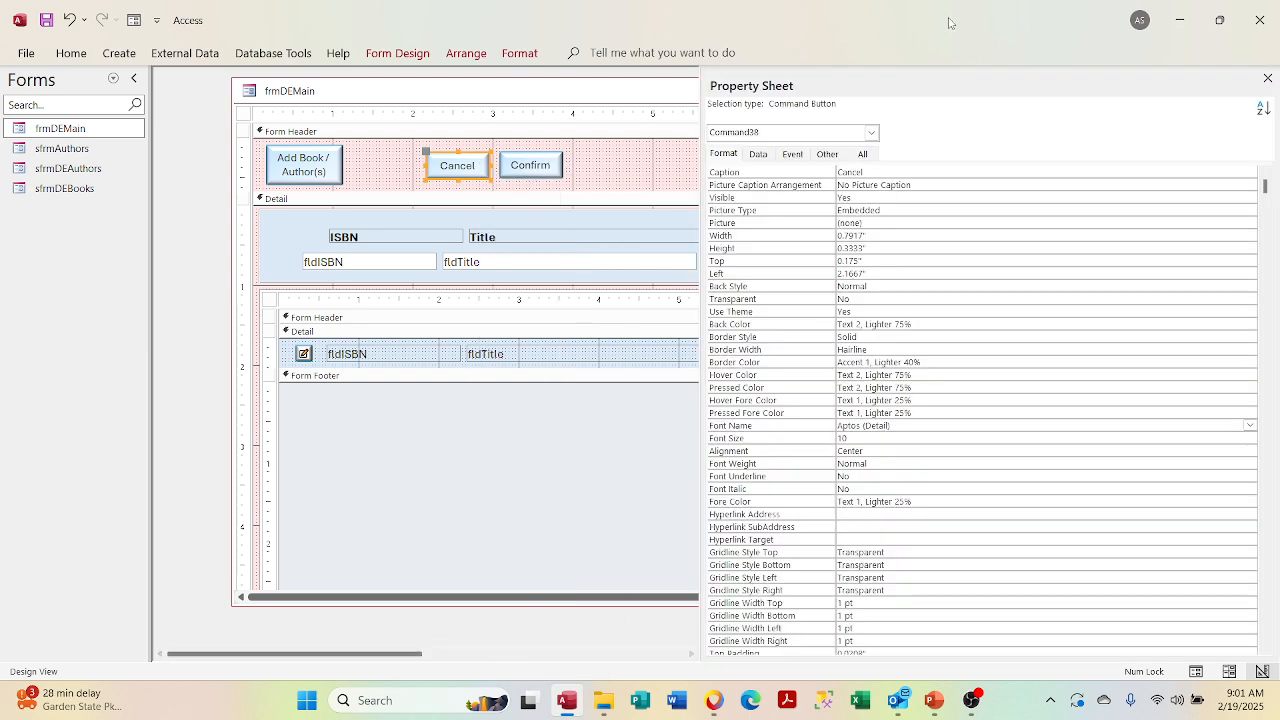
left_click(1268, 78)
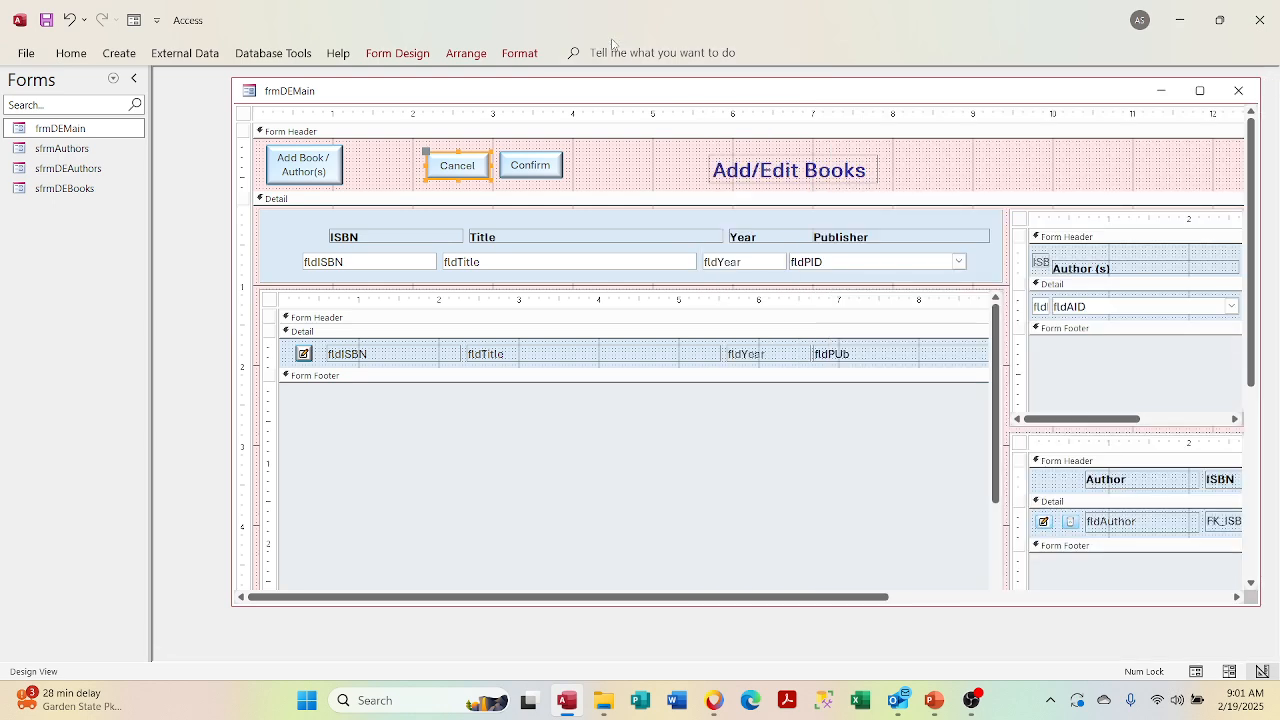
Step: Fill the Cancel button with the bright red standard color
left_click(519, 52)
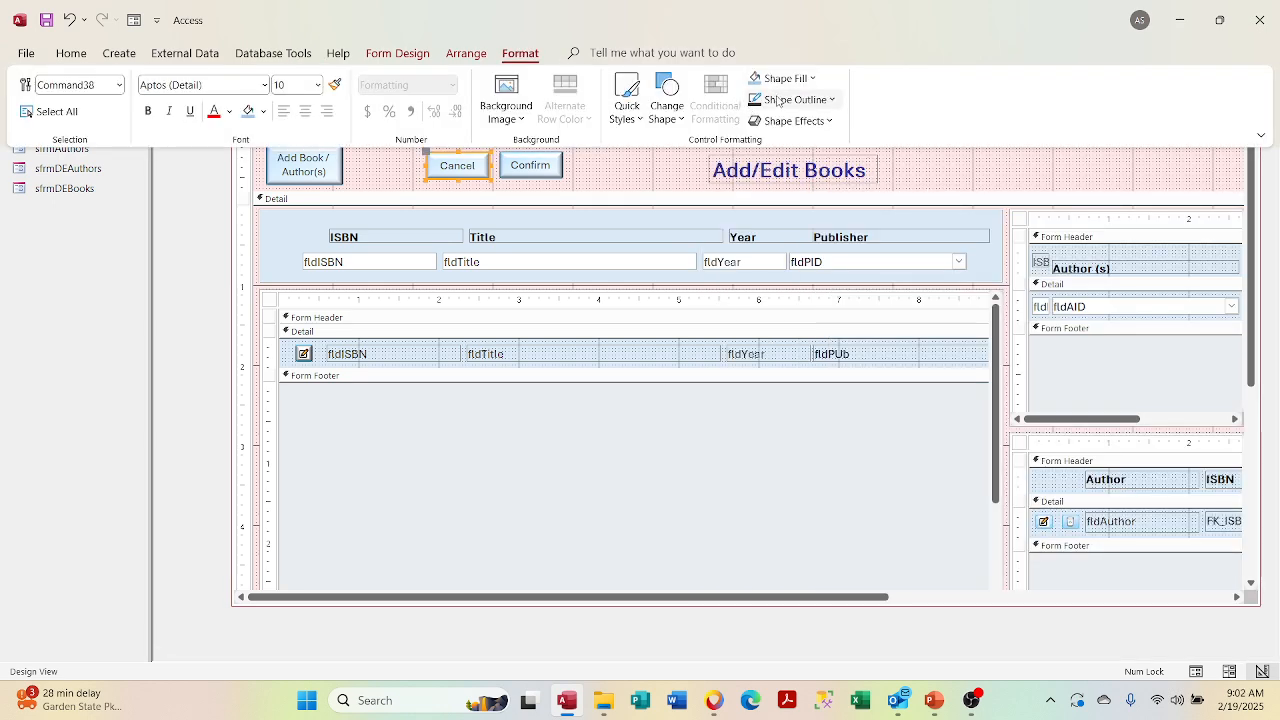
left_click(785, 78)
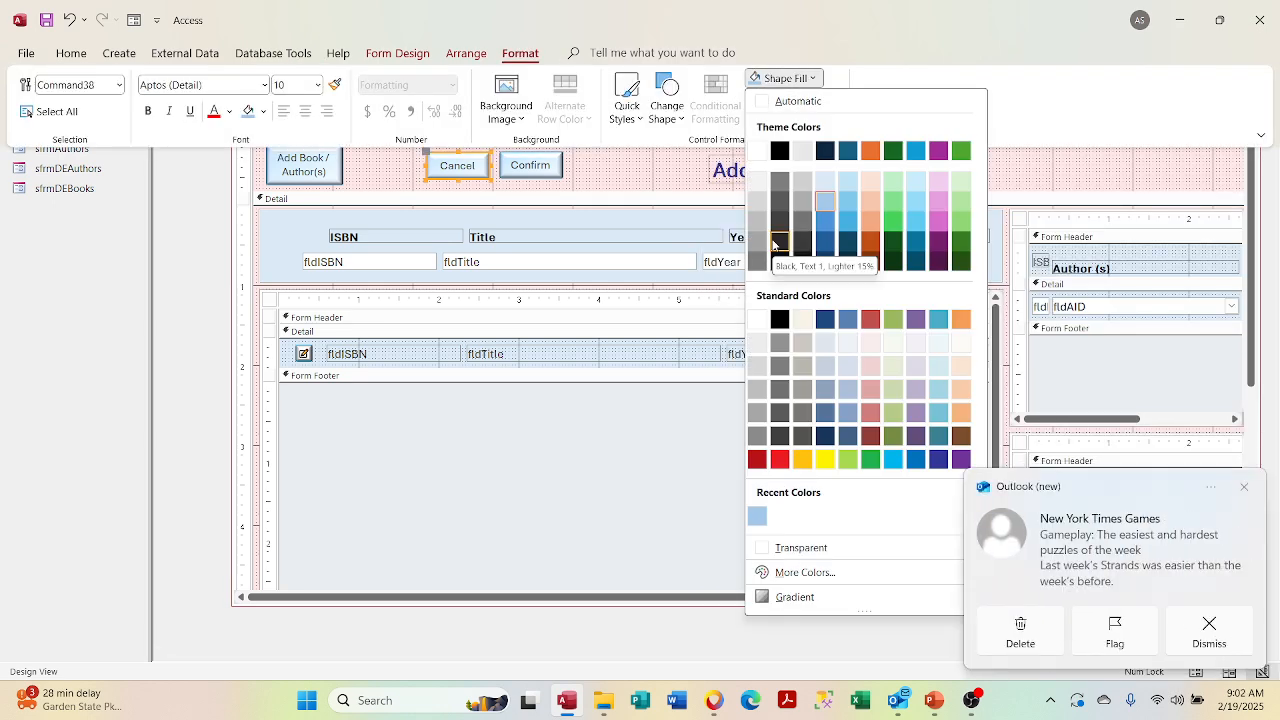
left_click(1244, 487)
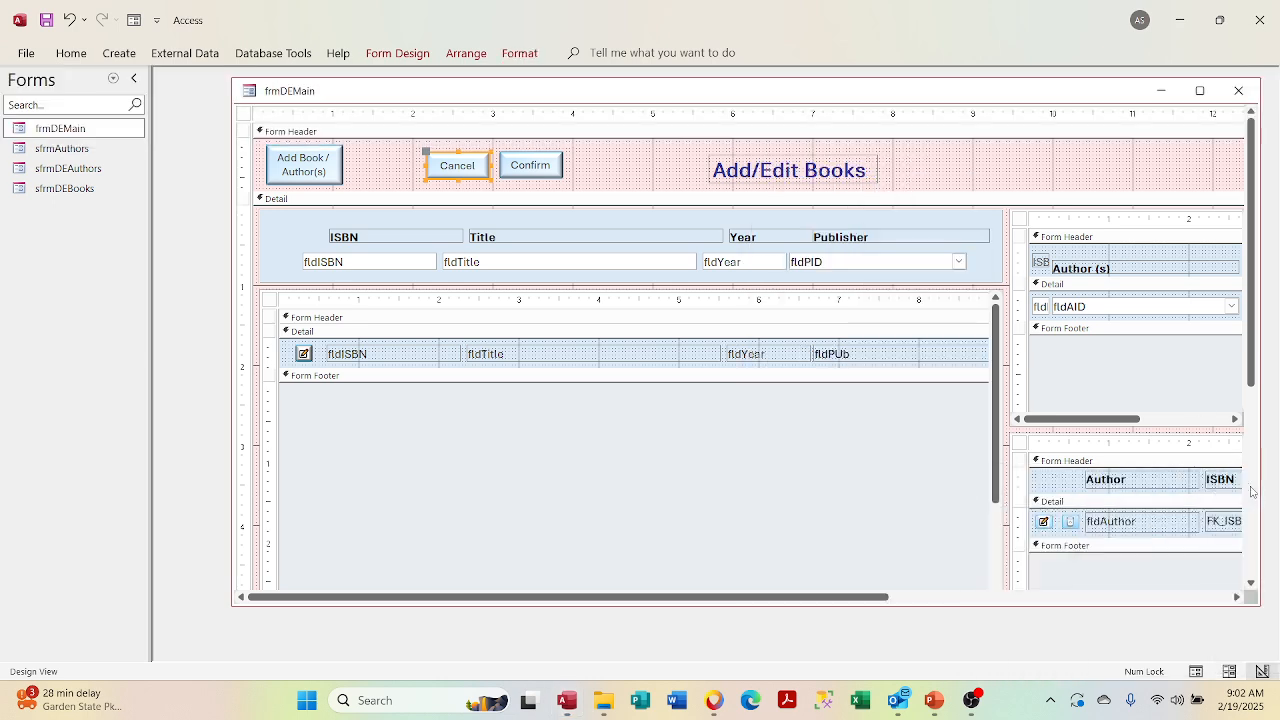
left_click(524, 57)
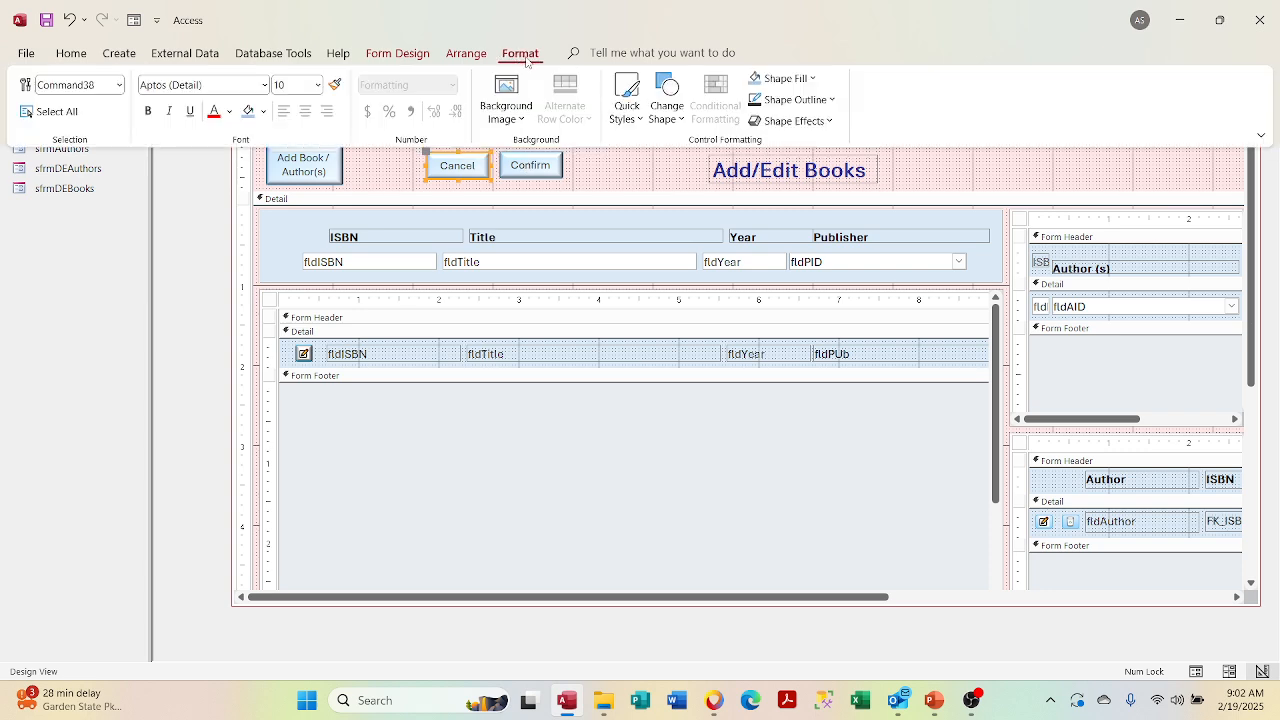
left_click(779, 79)
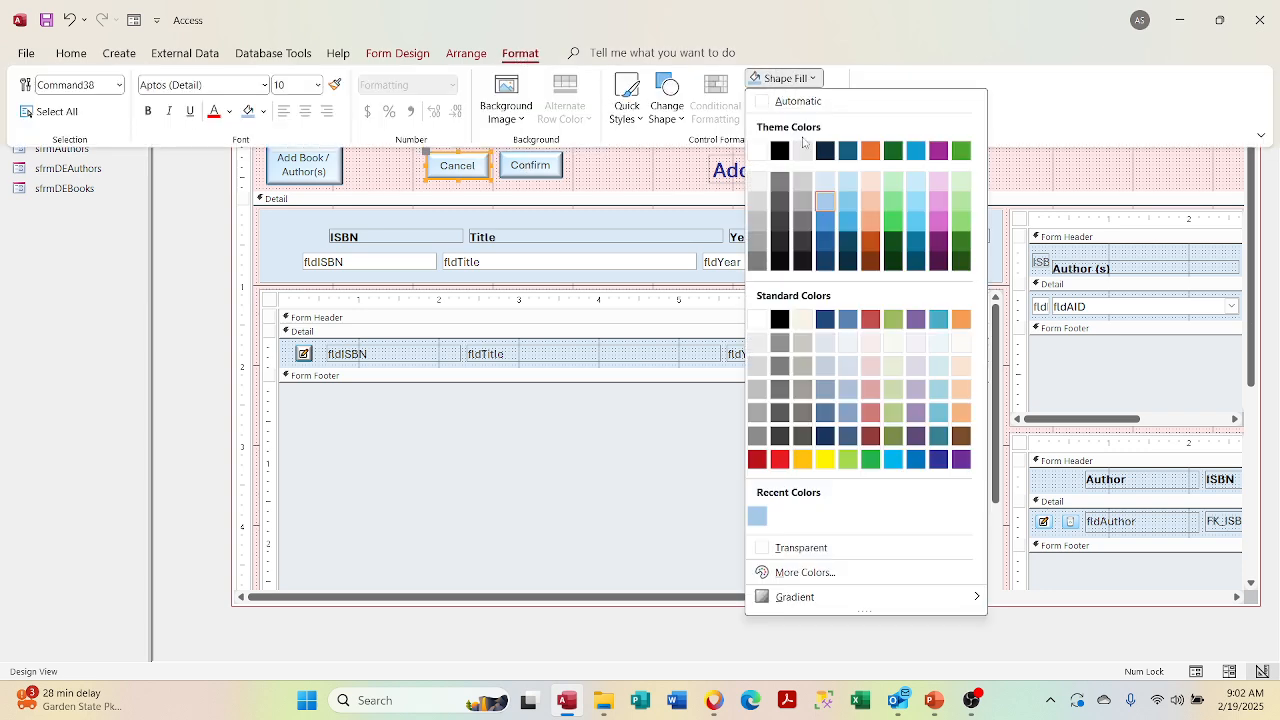
left_click(779, 459)
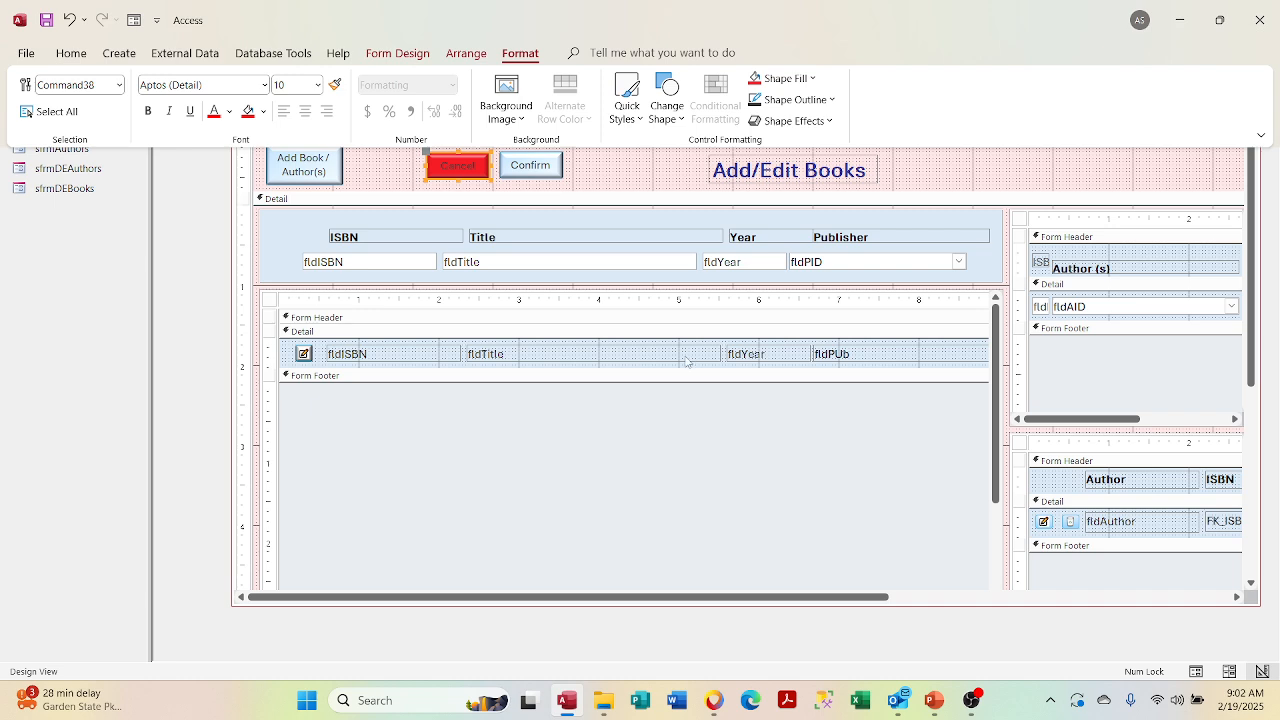
Step: Lighten the Cancel button's fill to a custom pink with RGB 249, 173, 177
left_click(780, 79)
left_click(843, 578)
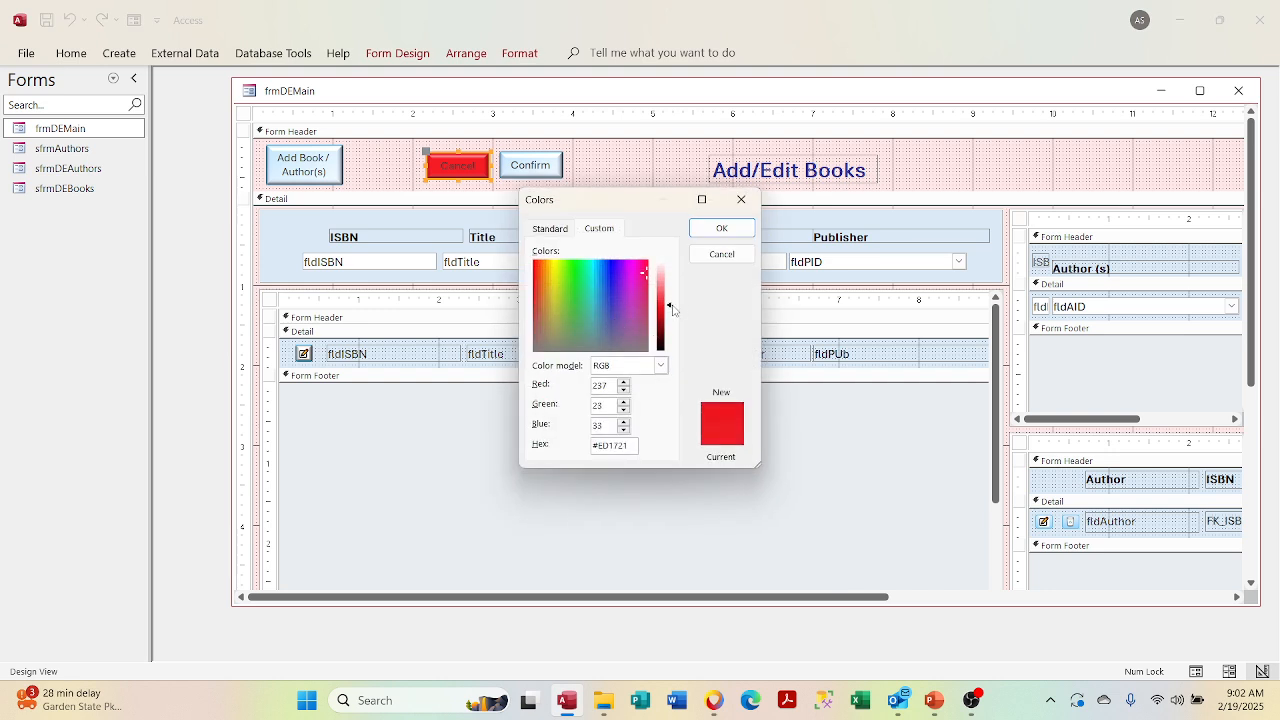
left_click_drag(669, 303, 669, 277)
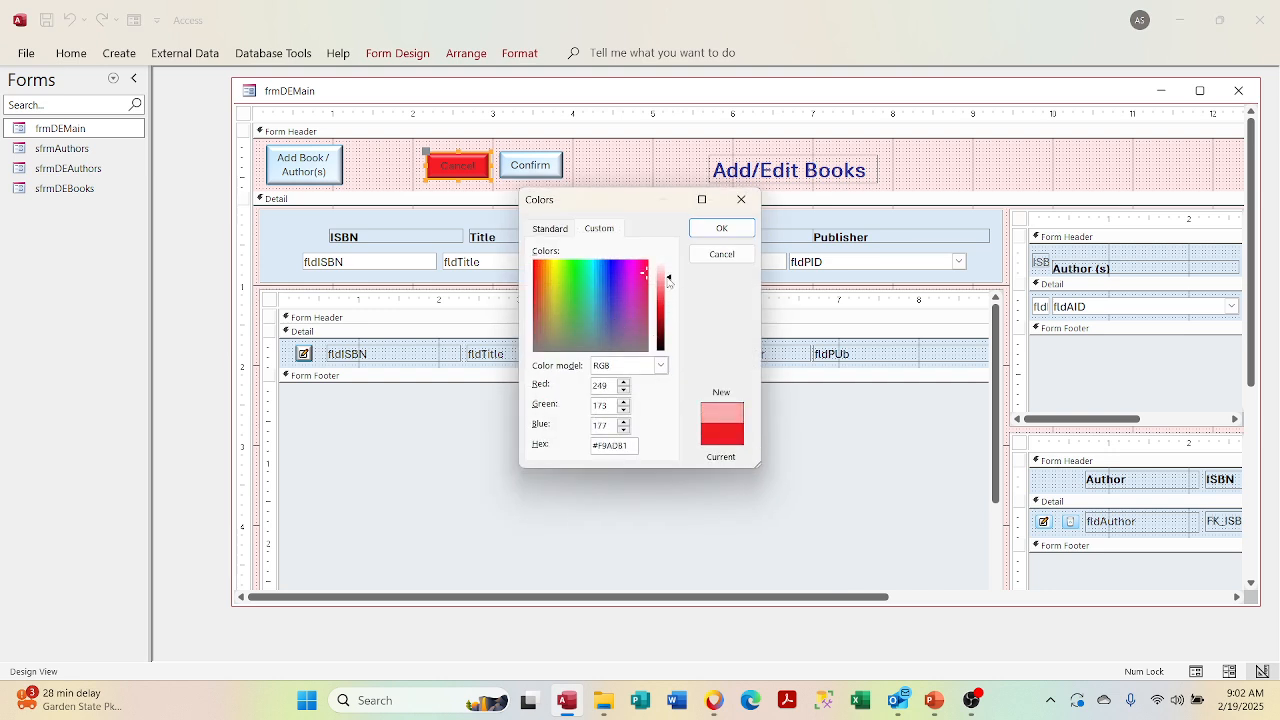
left_click(740, 228)
left_click(728, 485)
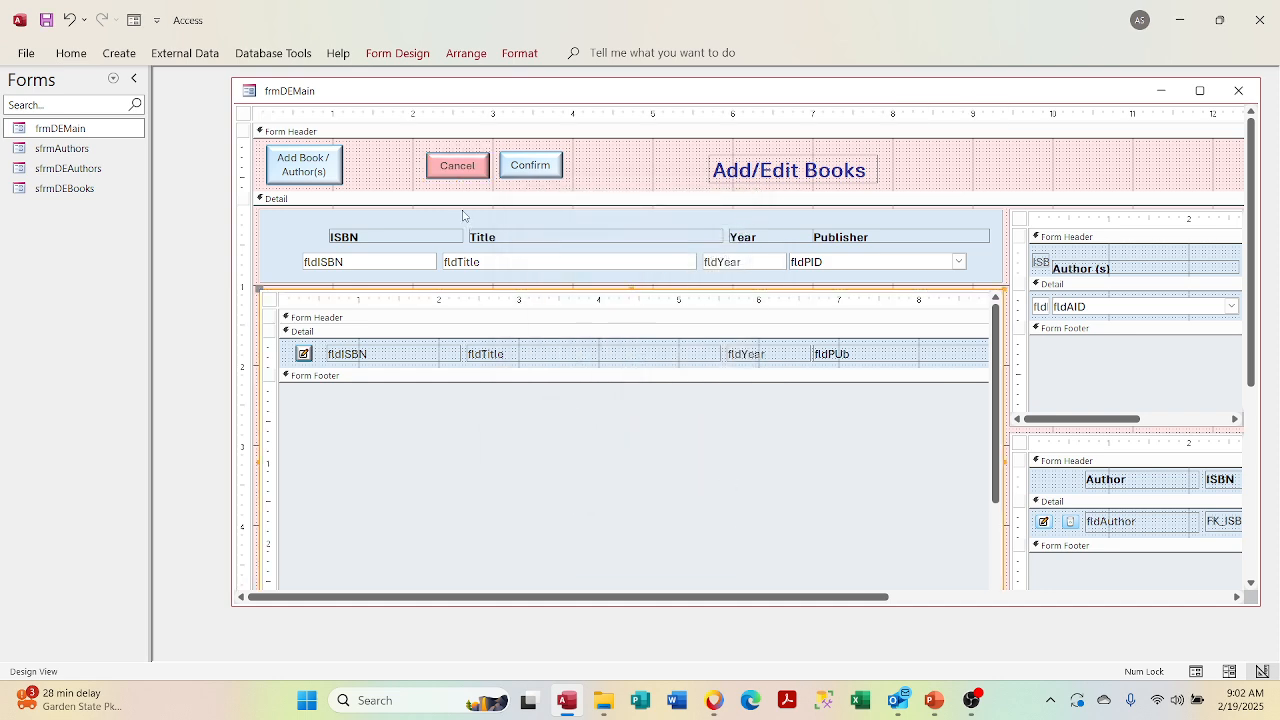
Step: Lighten the Cancel button's fill to the custom pale pink #FAC2C5 (RGB 250, 194, 197)
left_click(457, 174)
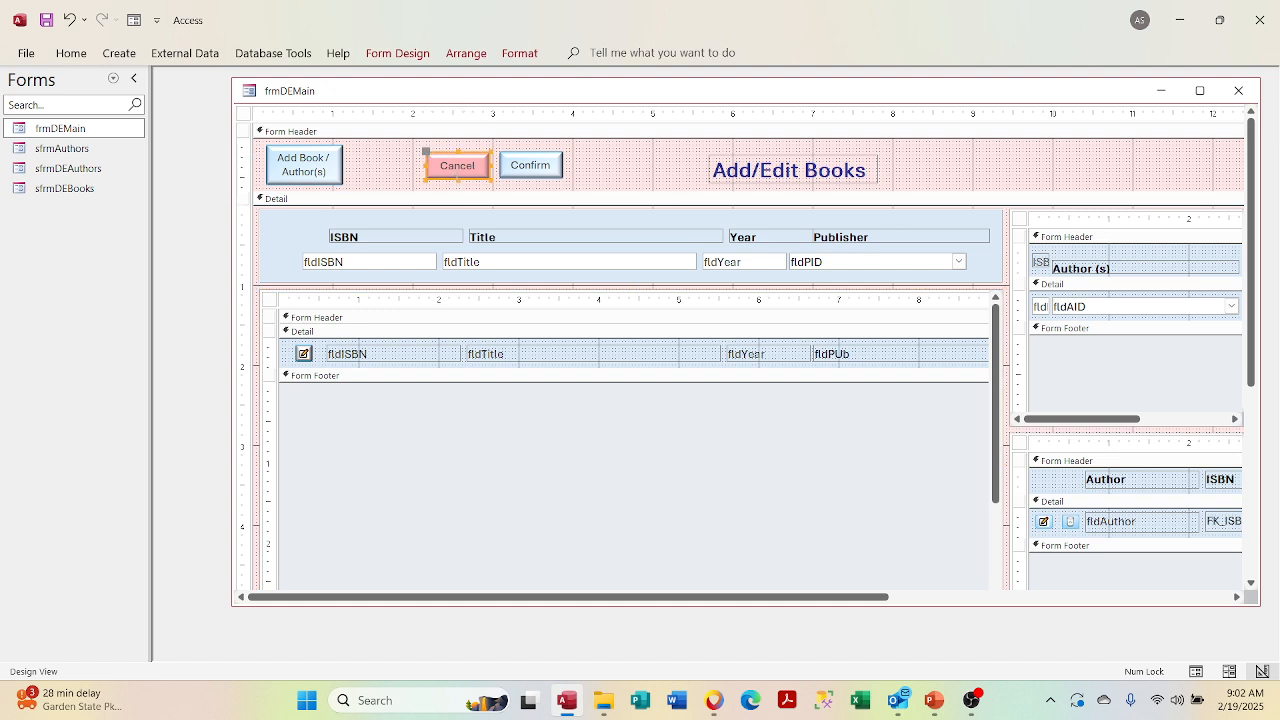
left_click(515, 54)
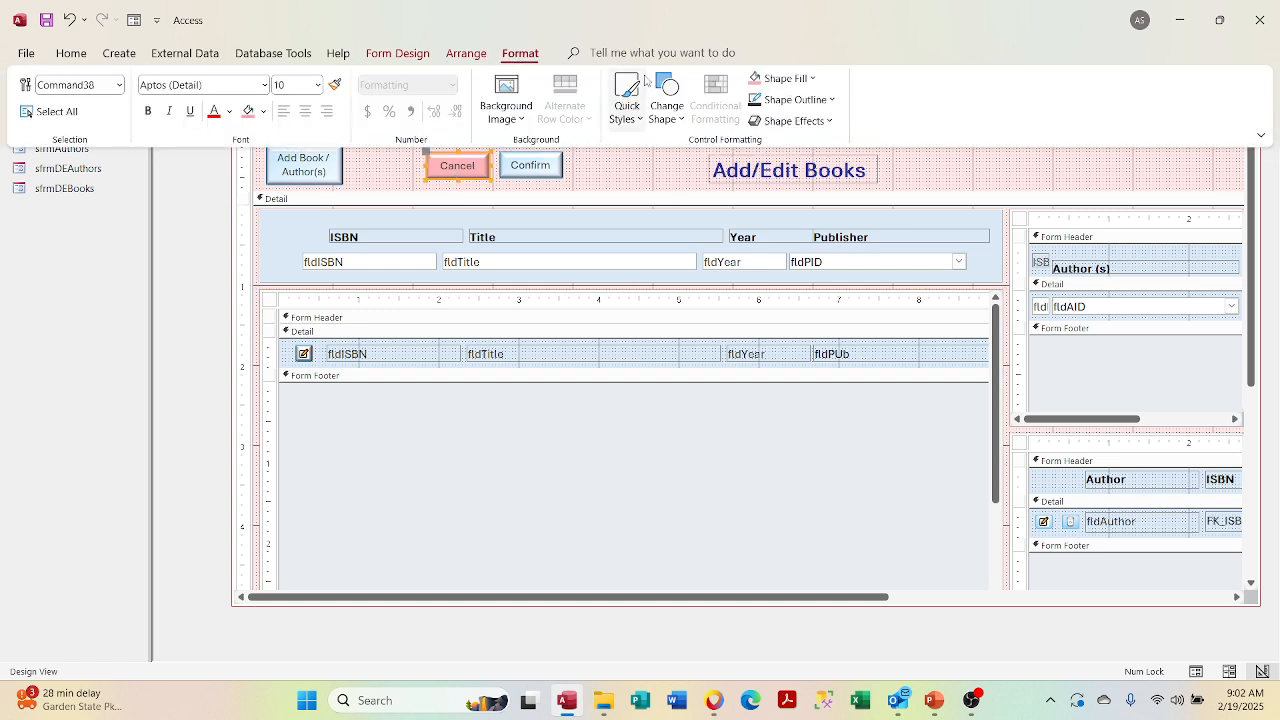
left_click(773, 86)
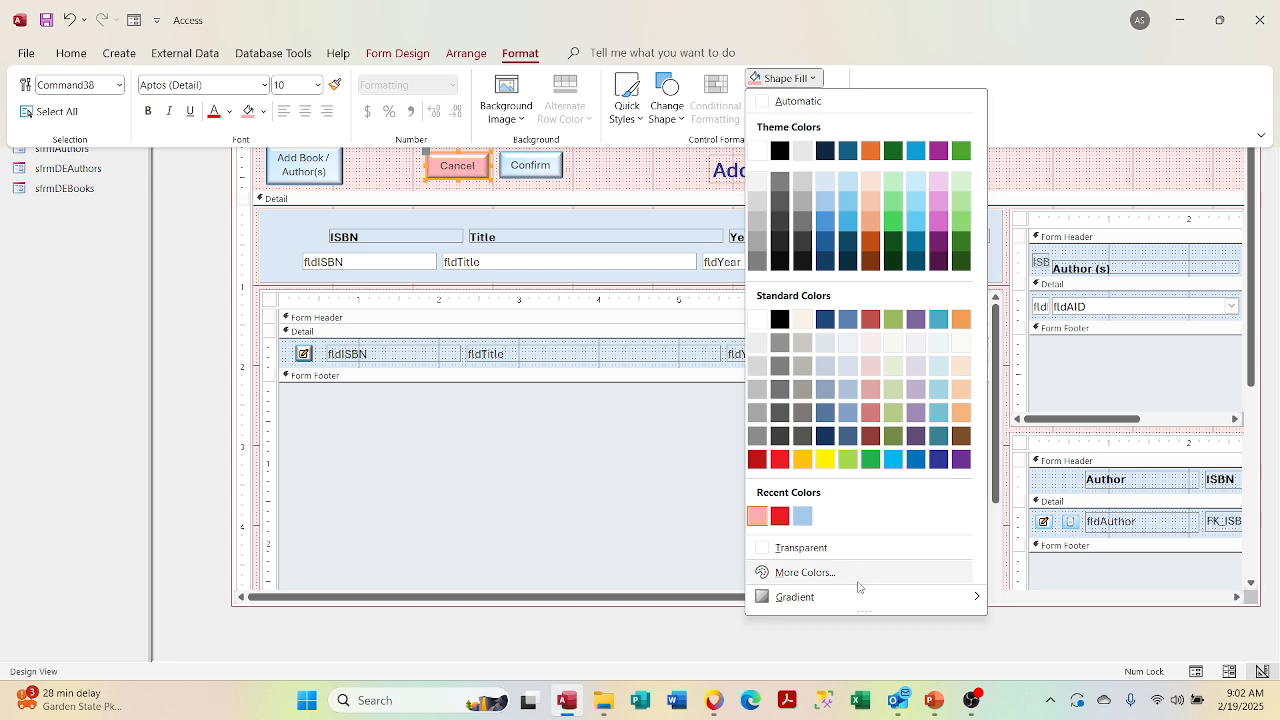
mouse_move(849, 598)
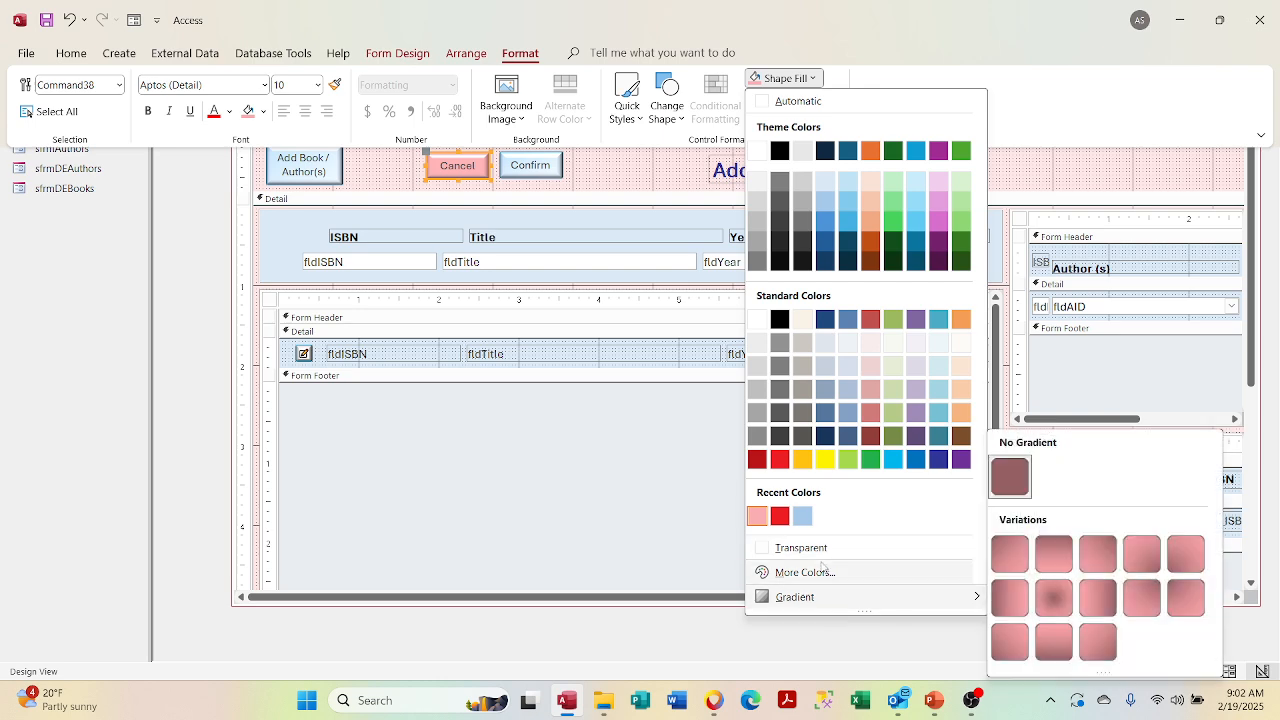
left_click(858, 572)
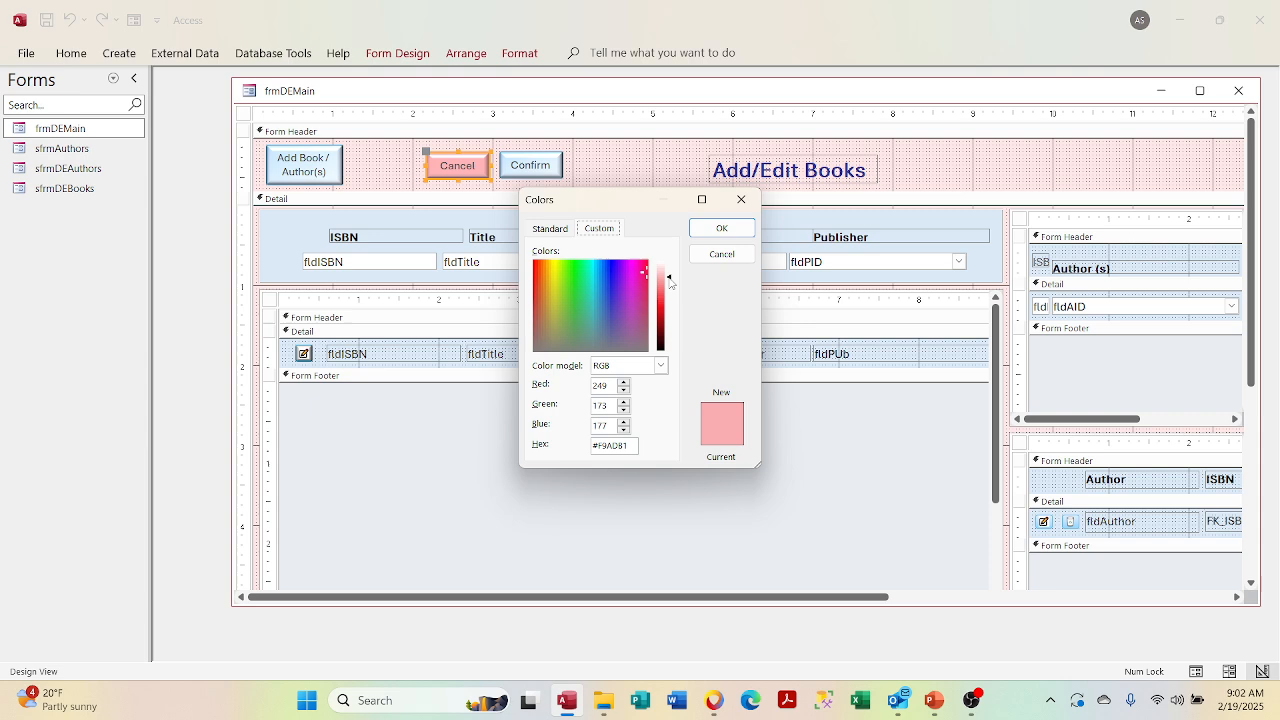
left_click_drag(666, 276, 670, 283)
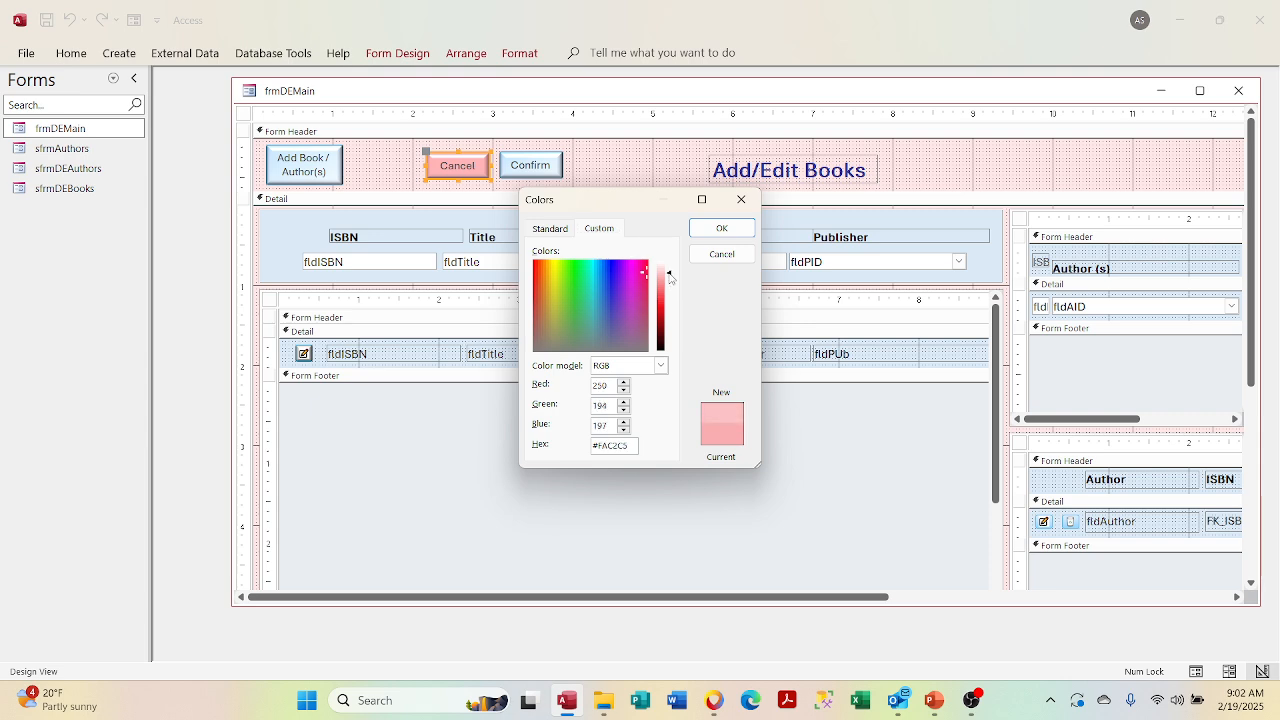
left_click(721, 228)
left_click(778, 505)
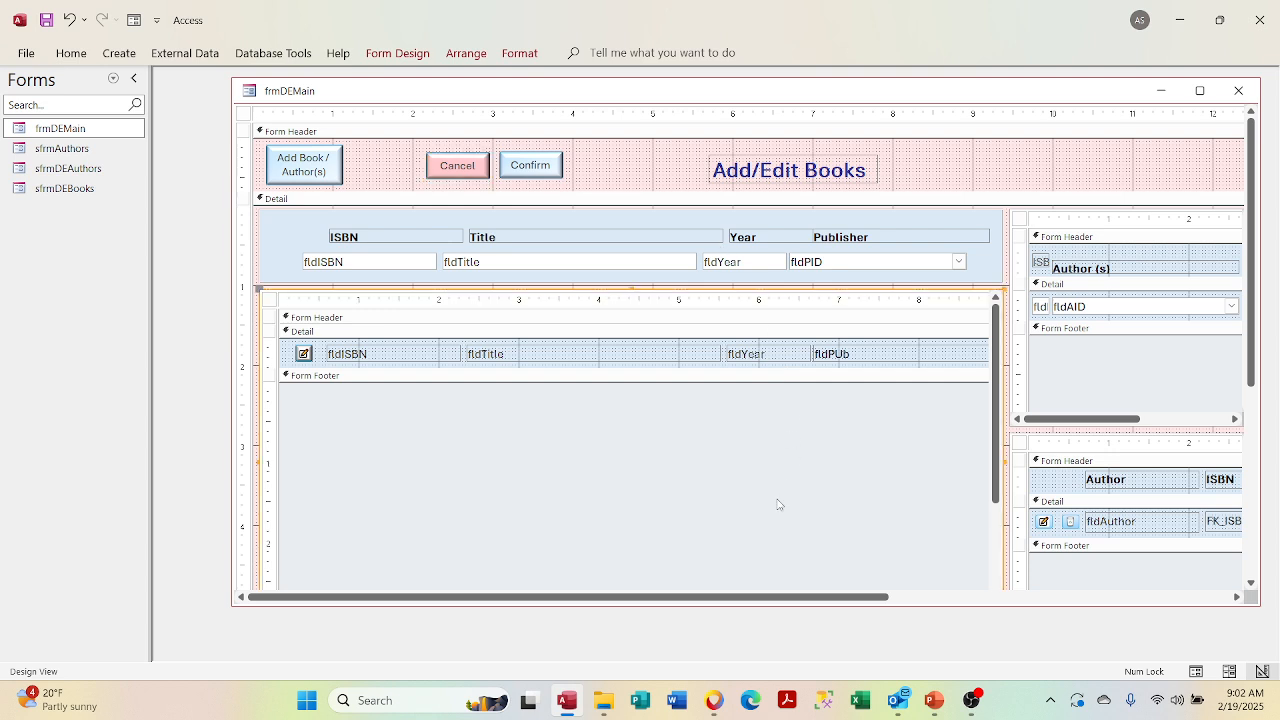
Step: Check the header buttons in Form View, and return the form to Design View
right_click(688, 96)
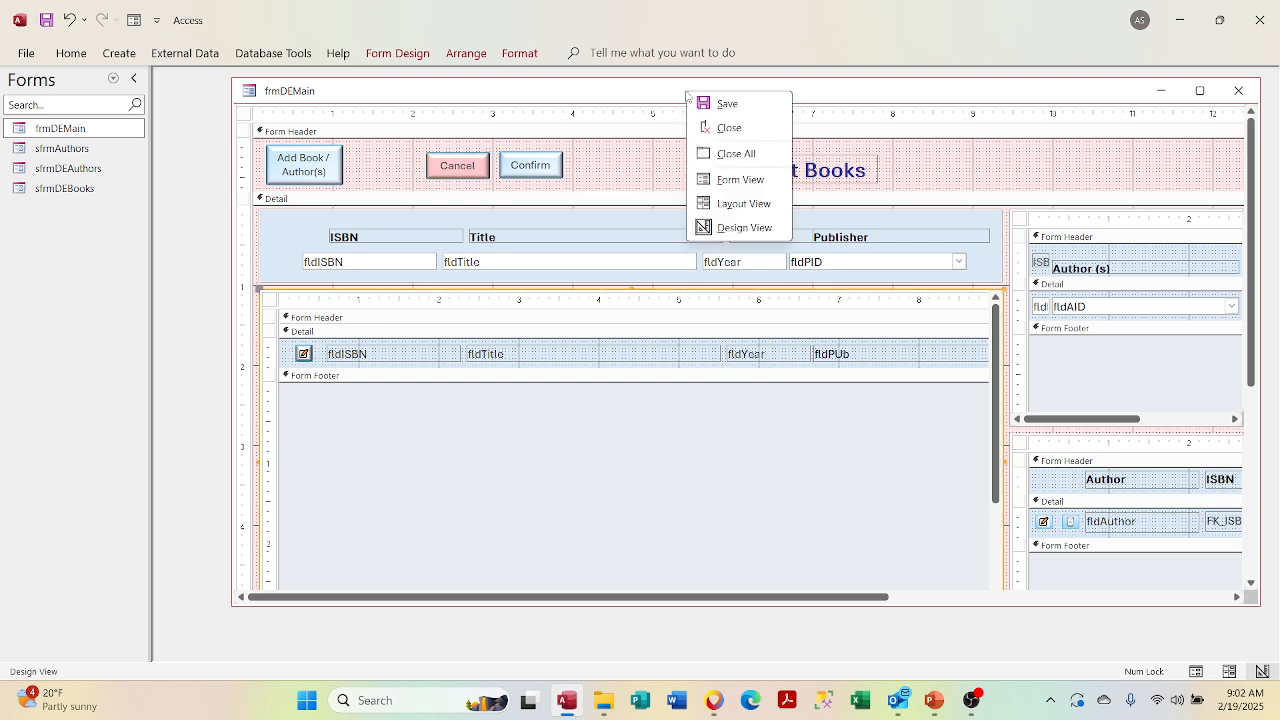
left_click(740, 179)
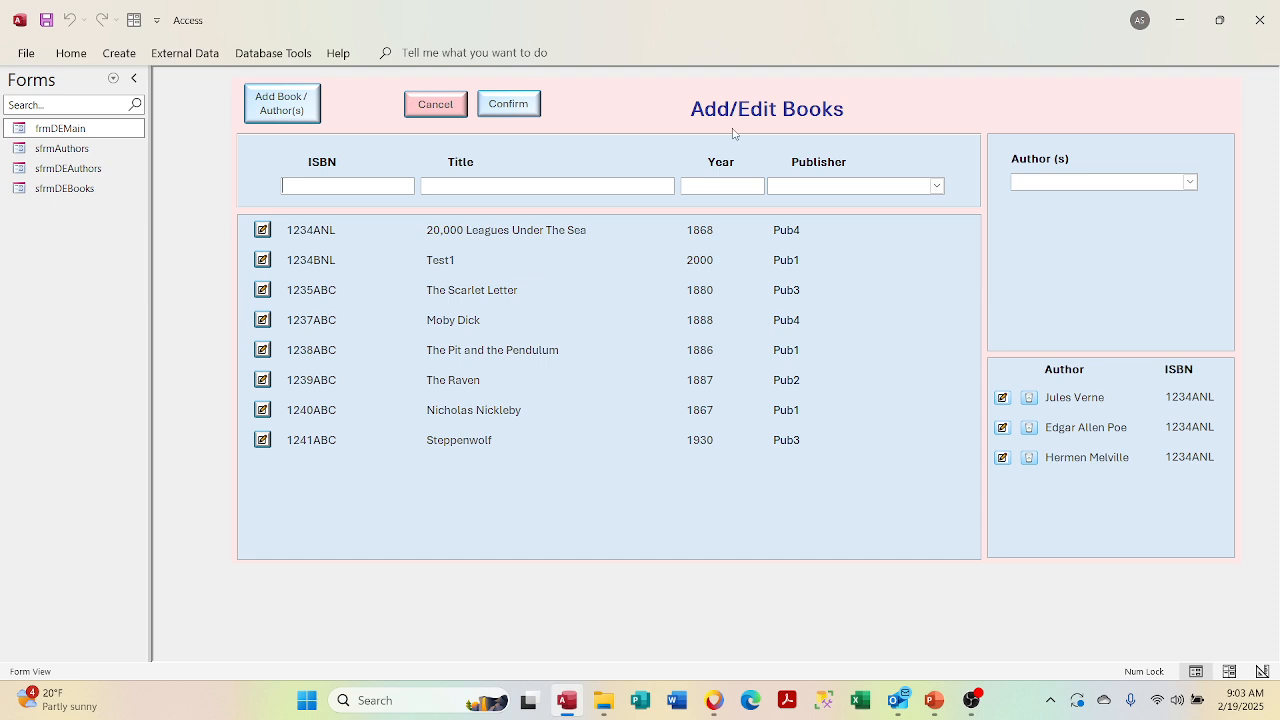
right_click(608, 98)
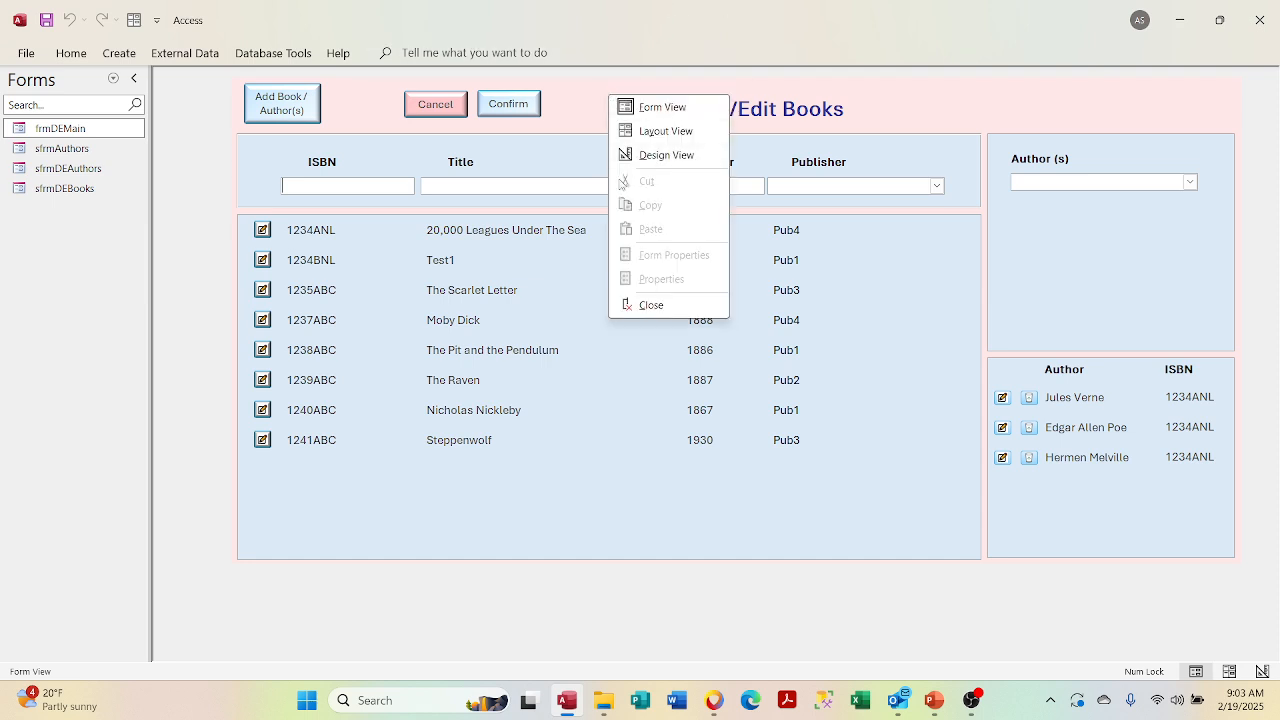
left_click(622, 156)
left_click(445, 172)
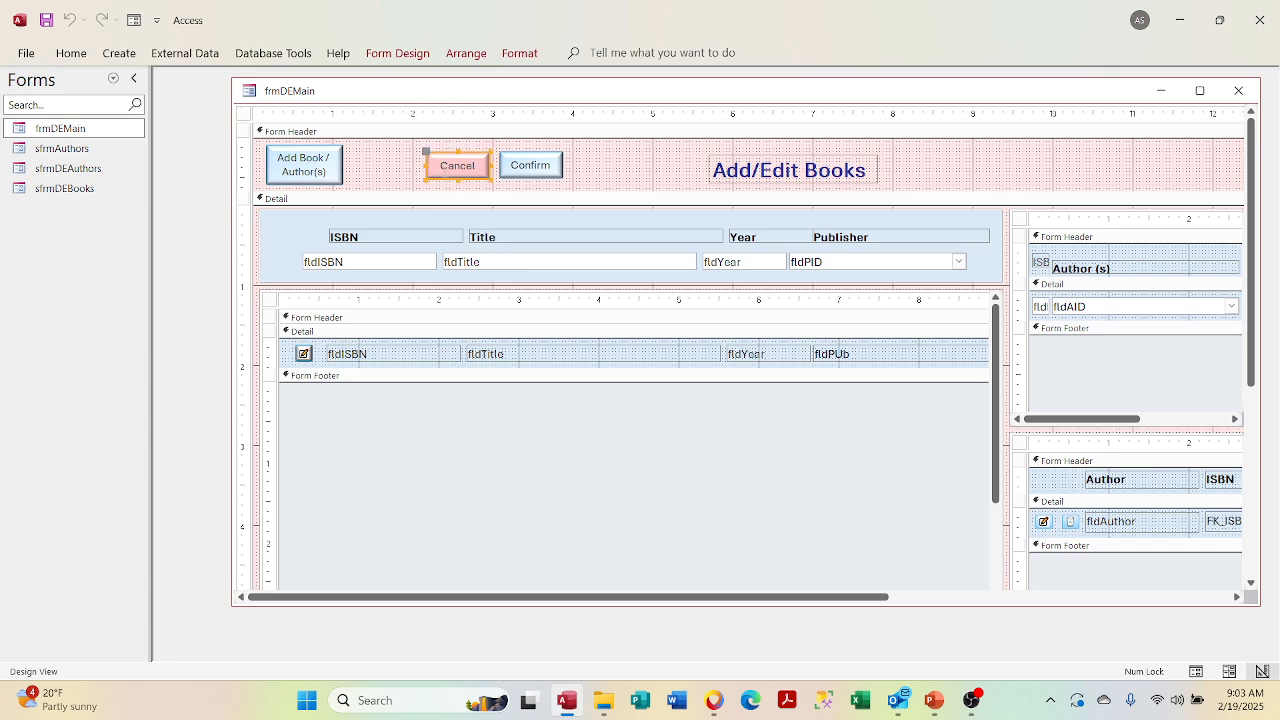
Step: Open the properties of the Add Book / Author(s) button and set its name to cmdAddBKAU
left_click(330, 172)
right_click(312, 170)
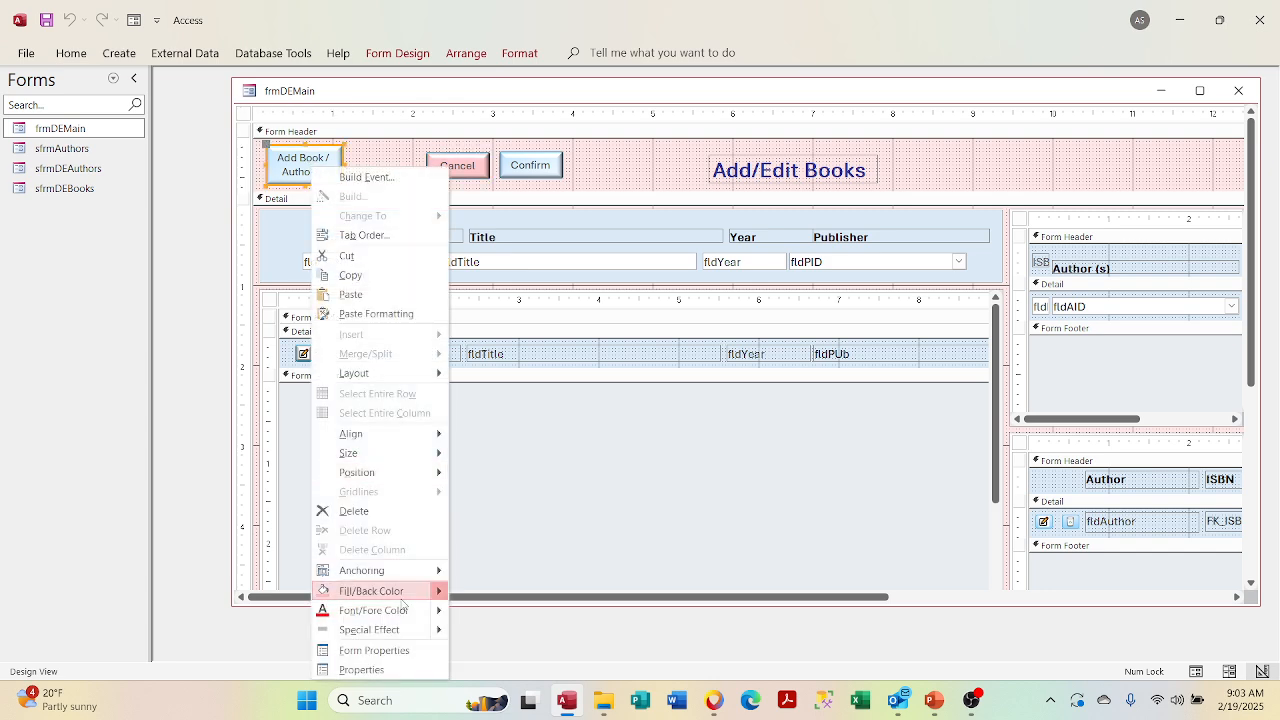
left_click(390, 669)
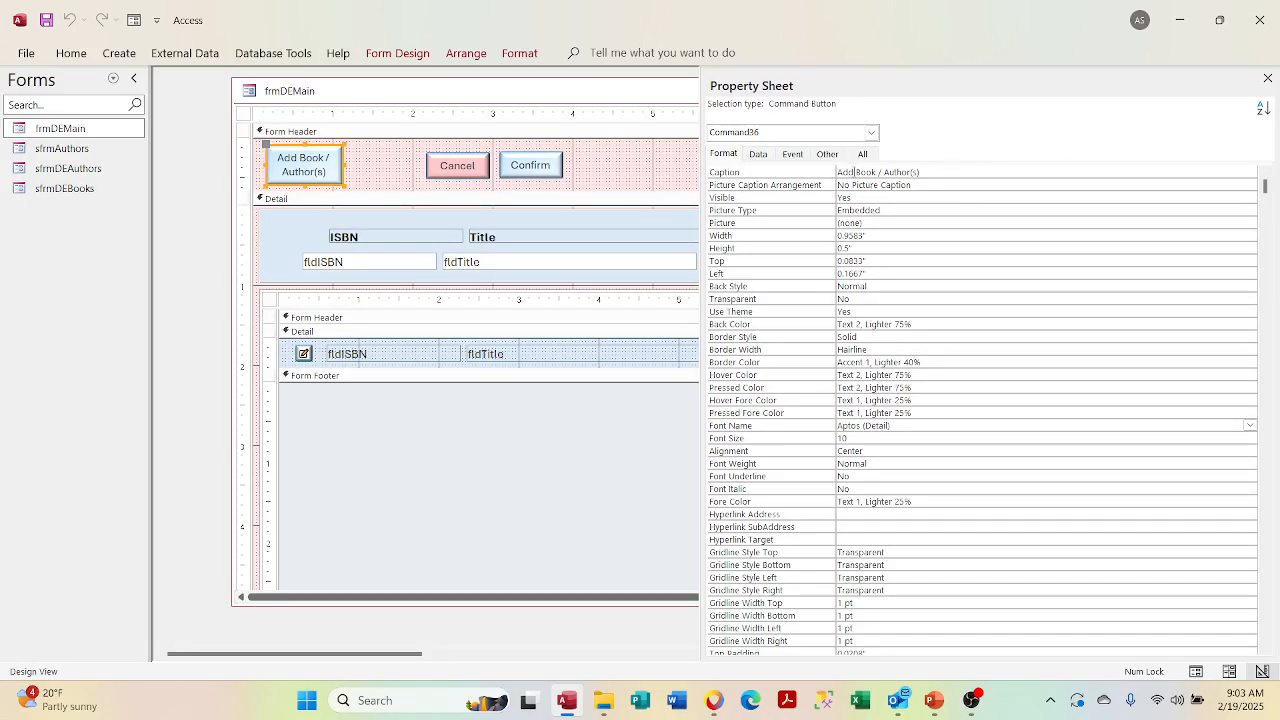
left_click(862, 154)
double_click(900, 172)
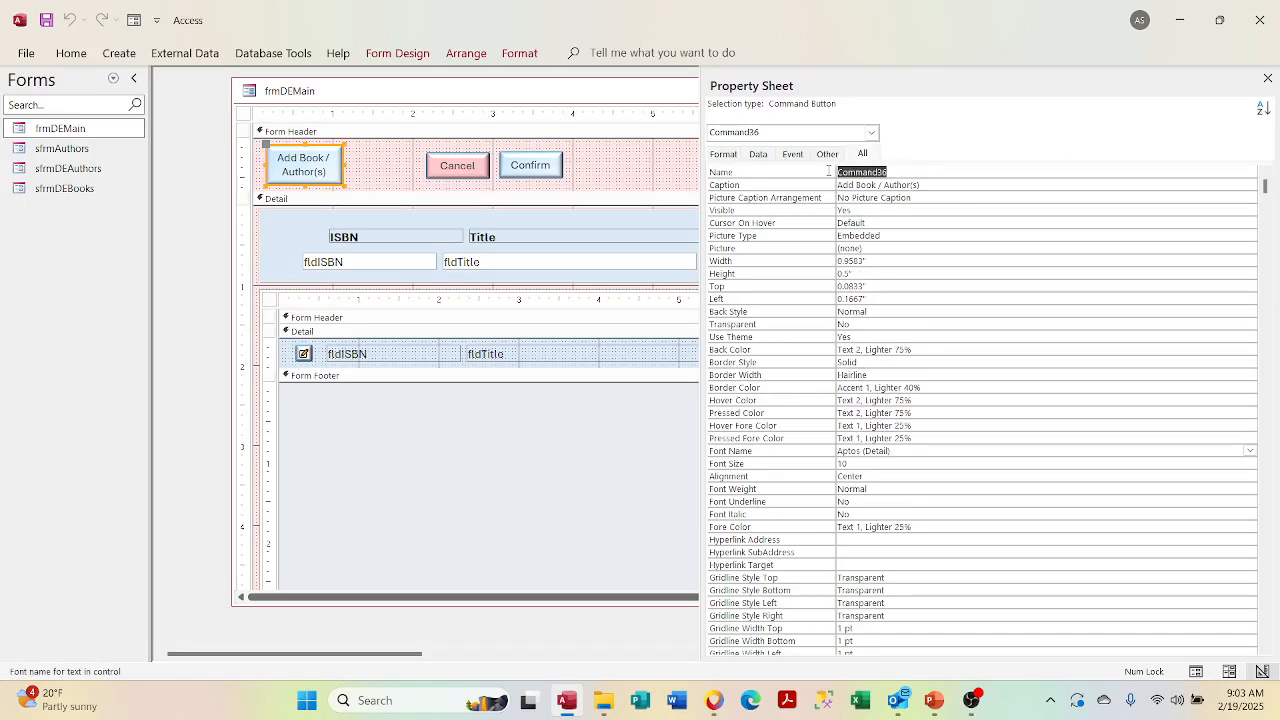
type("cm")
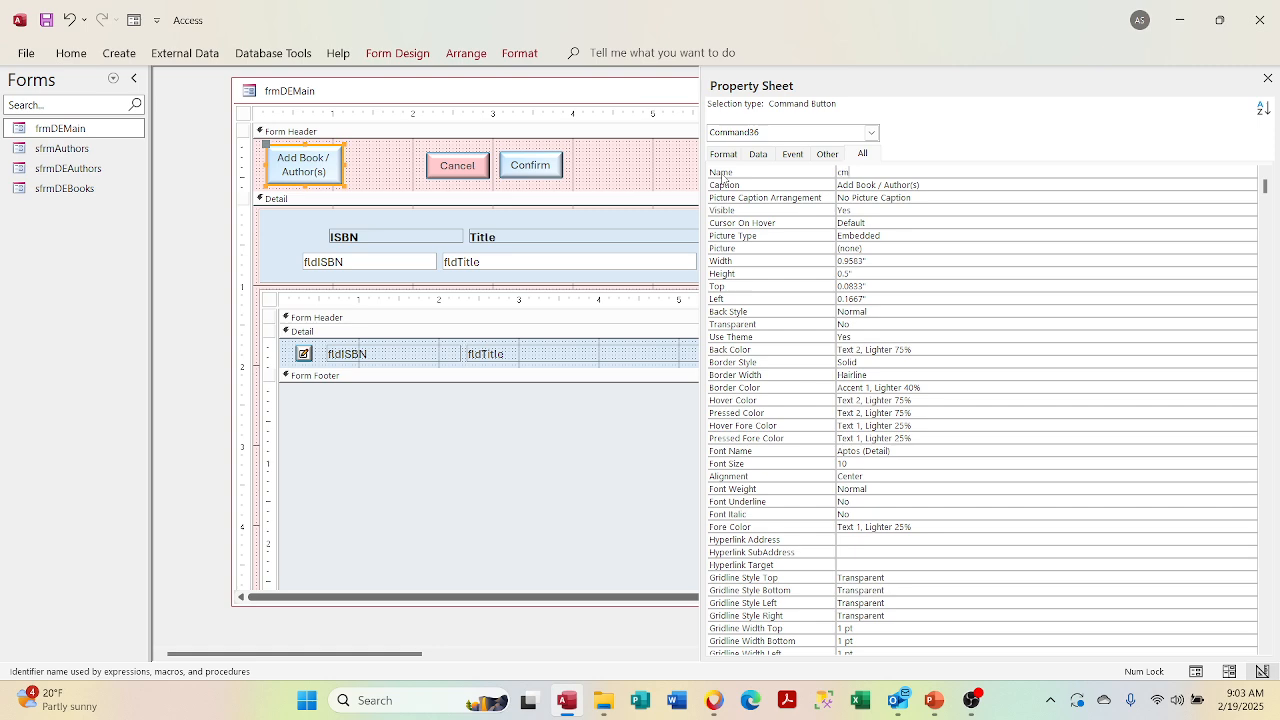
type("dAddBkAu")
left_click(945, 226)
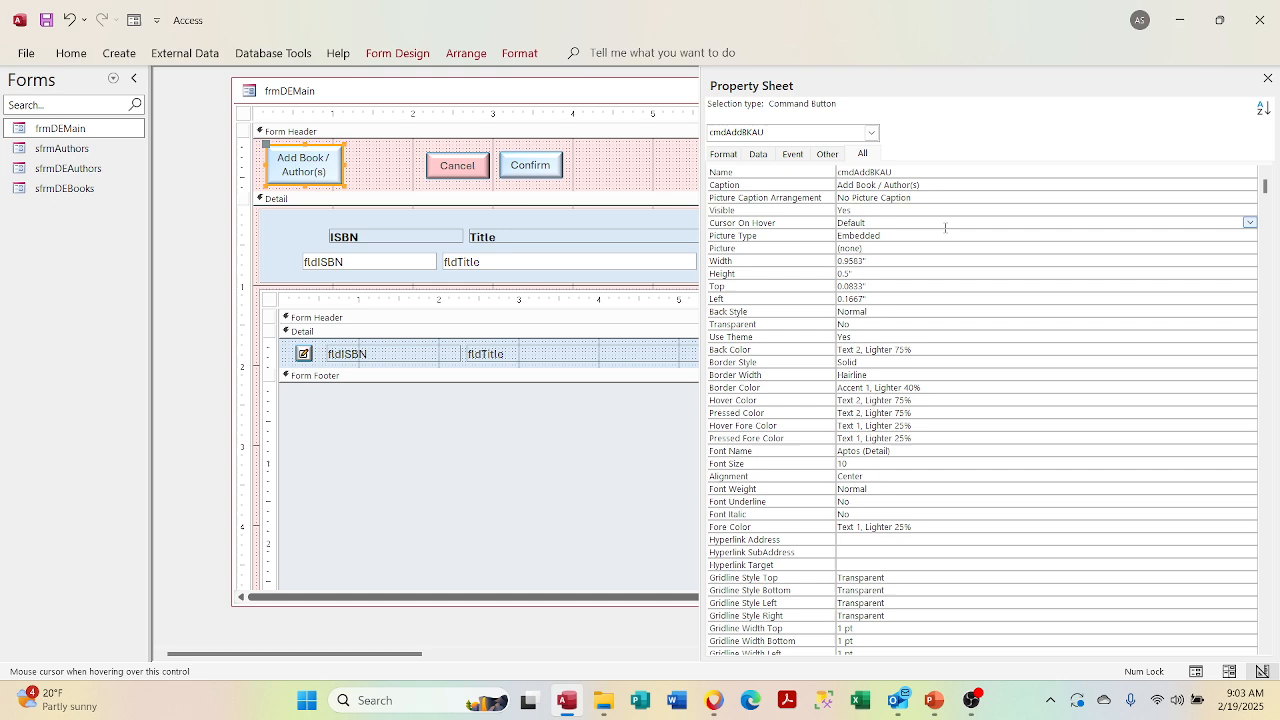
Step: Set the name of the Cancel button to cmdCancelBKAU
left_click(465, 160)
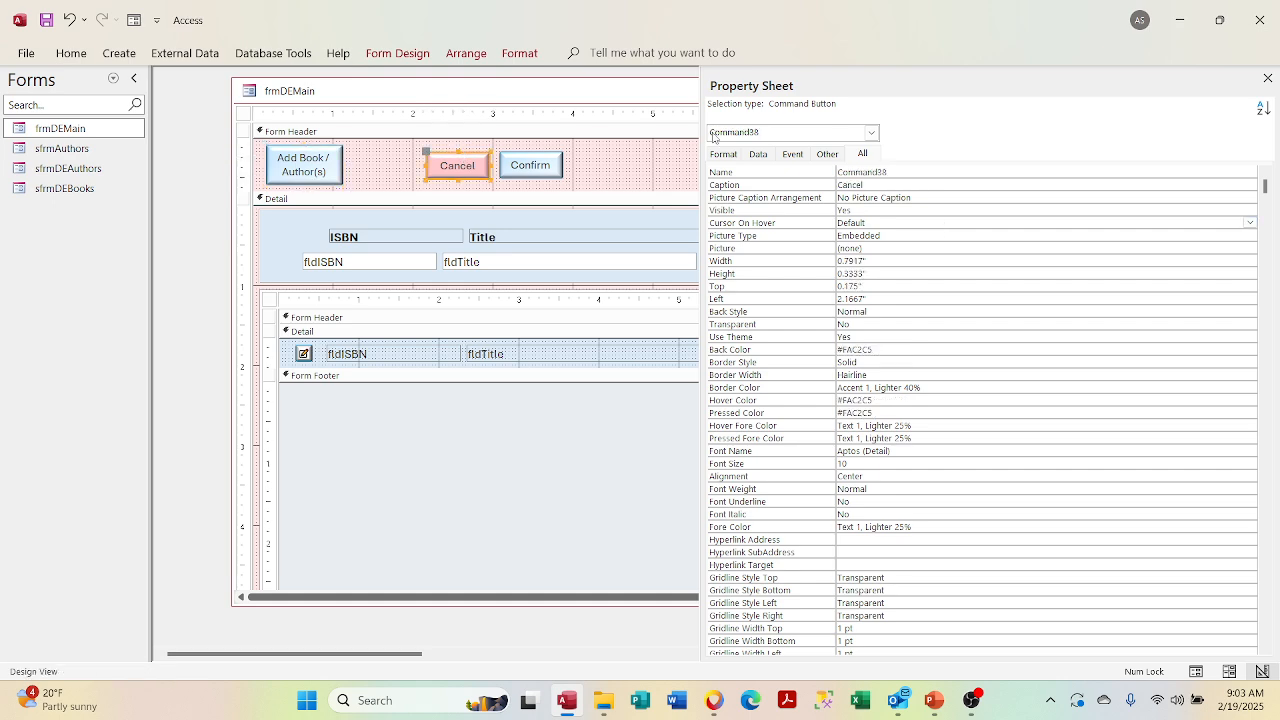
double_click(873, 175)
type("cmd")
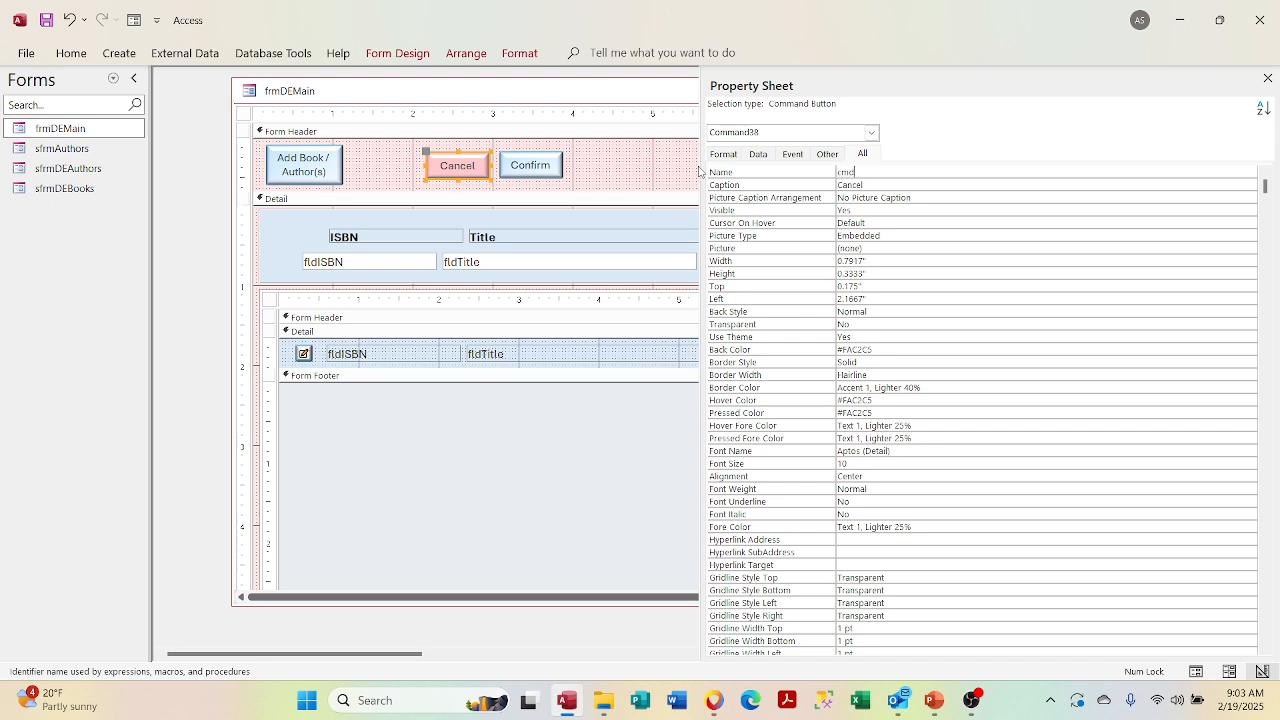
type("Cancel")
type("BKAU")
left_click(890, 184)
Step: Set the name of the Confirm button in the form header to cmdConfirmBKAU and close its properties
left_click(556, 173)
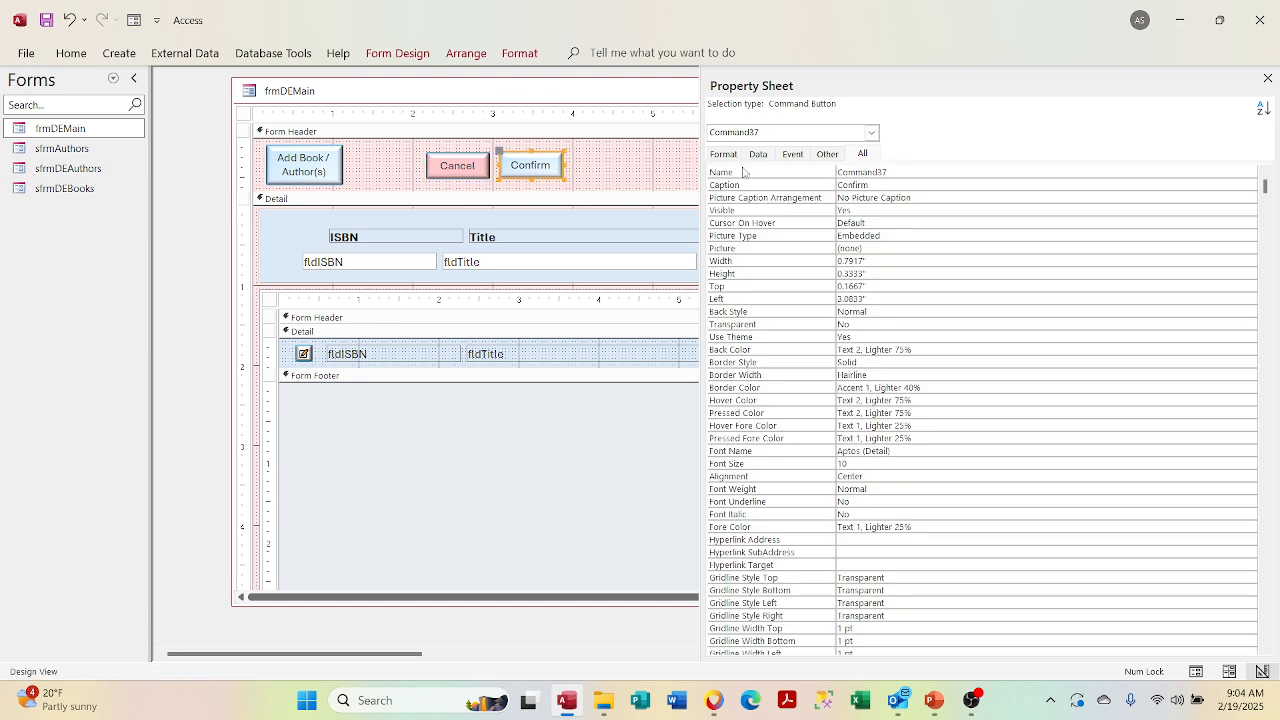
left_click(908, 170)
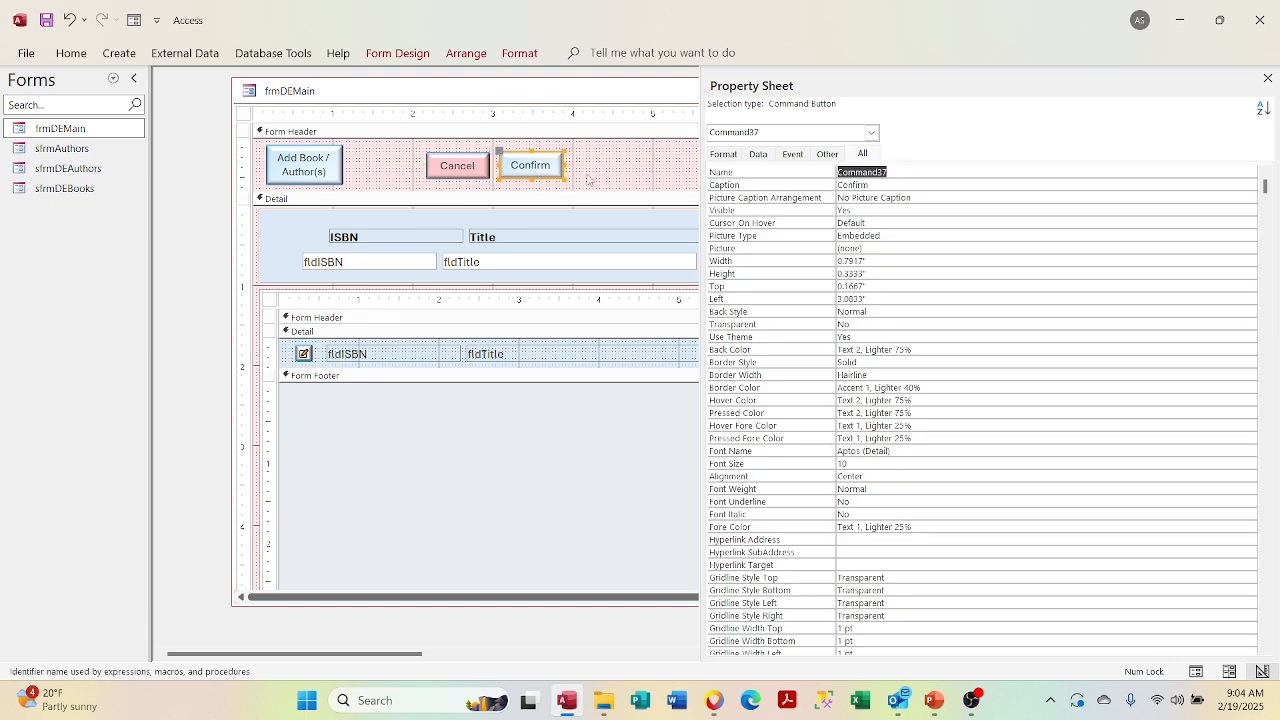
left_click(588, 180)
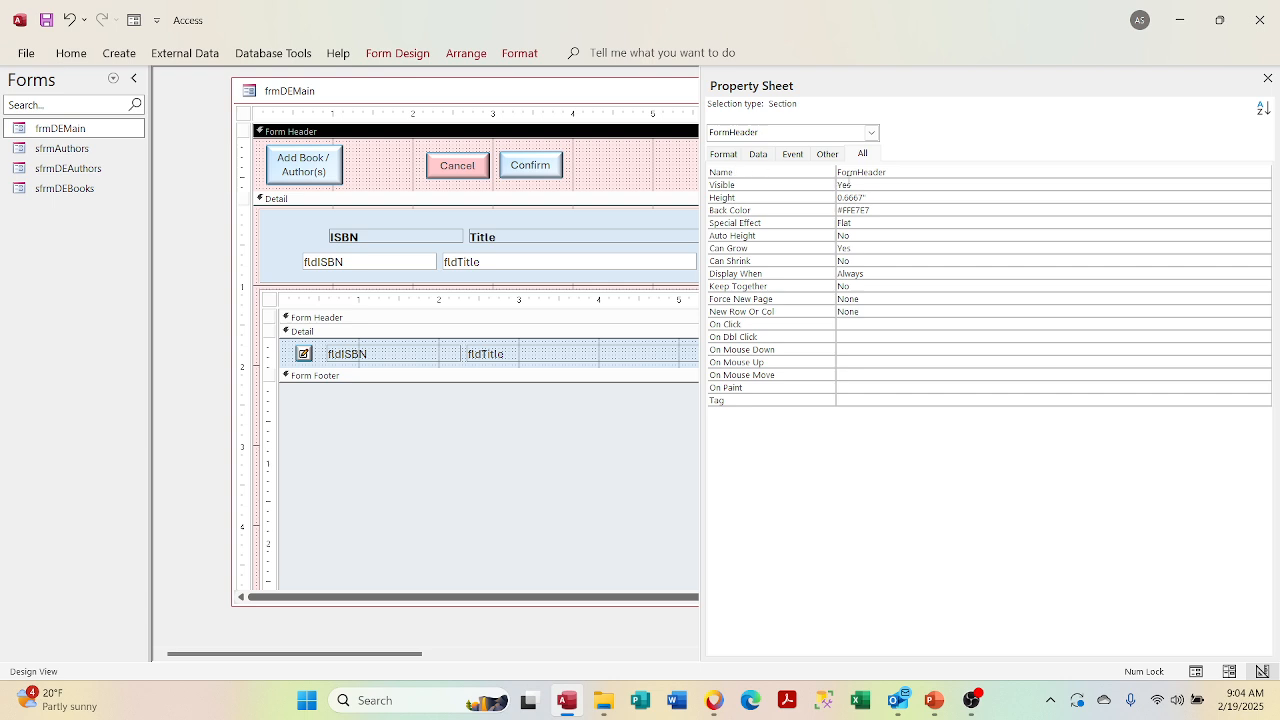
left_click(560, 172)
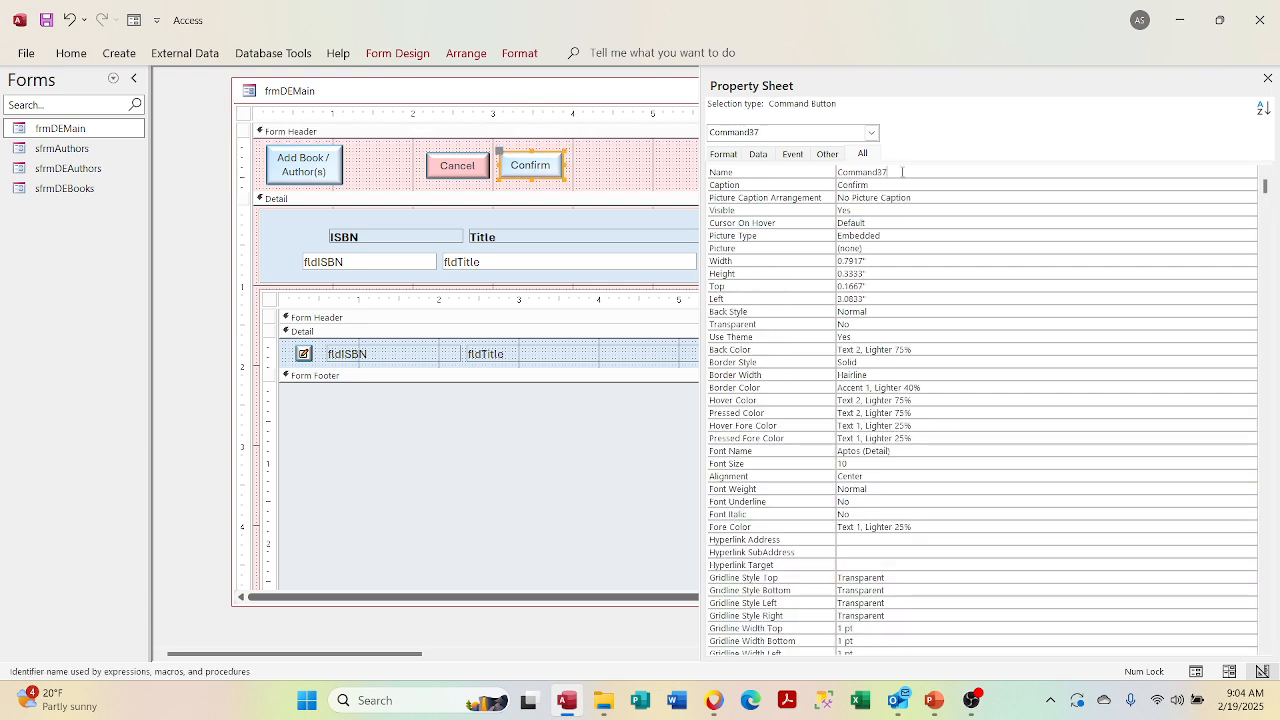
left_click(712, 170)
type("cmdConfirmBKAU")
left_click(938, 198)
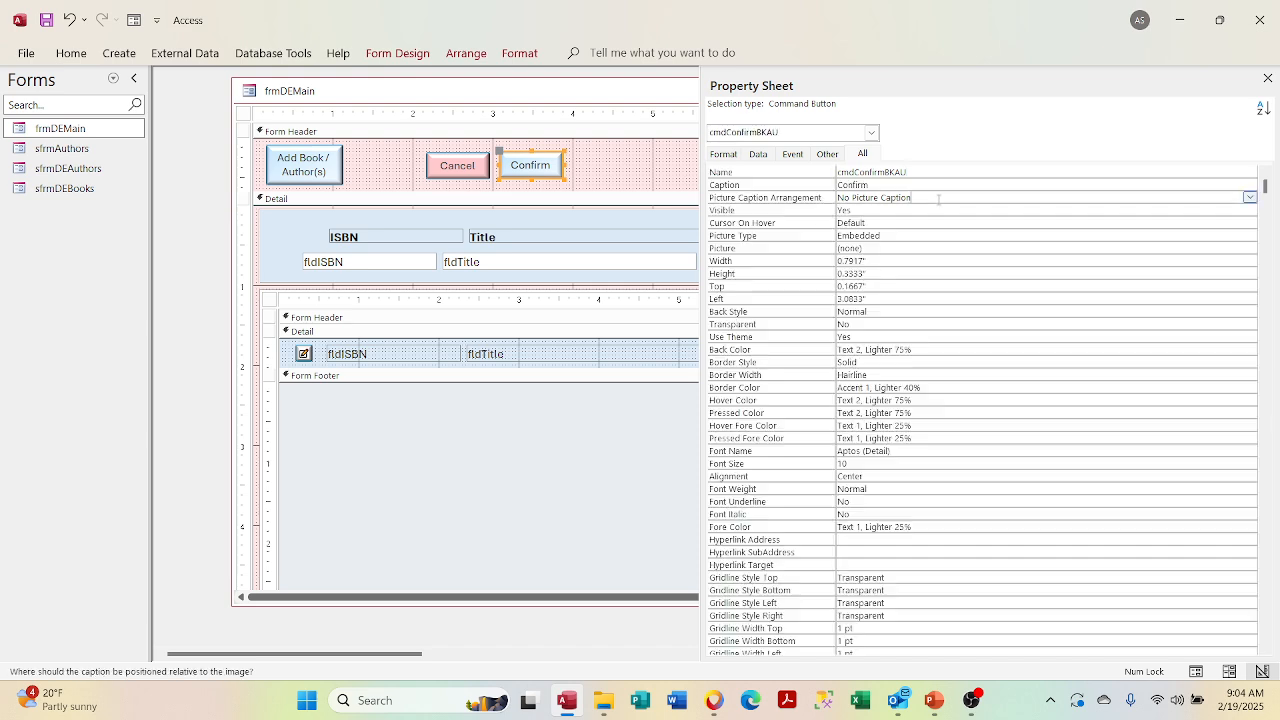
left_click(1267, 79)
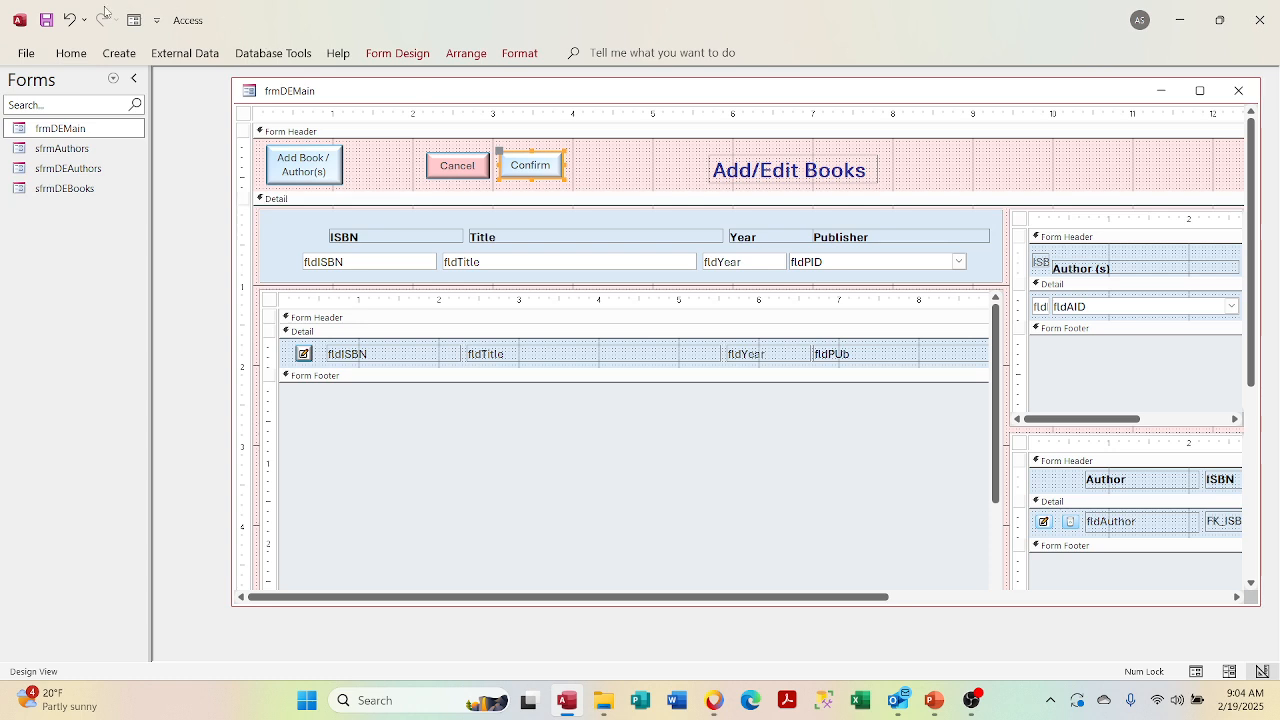
Step: Save the frmDEMain form and display it in Form View
left_click(30, 25)
left_click(42, 27)
right_click(481, 97)
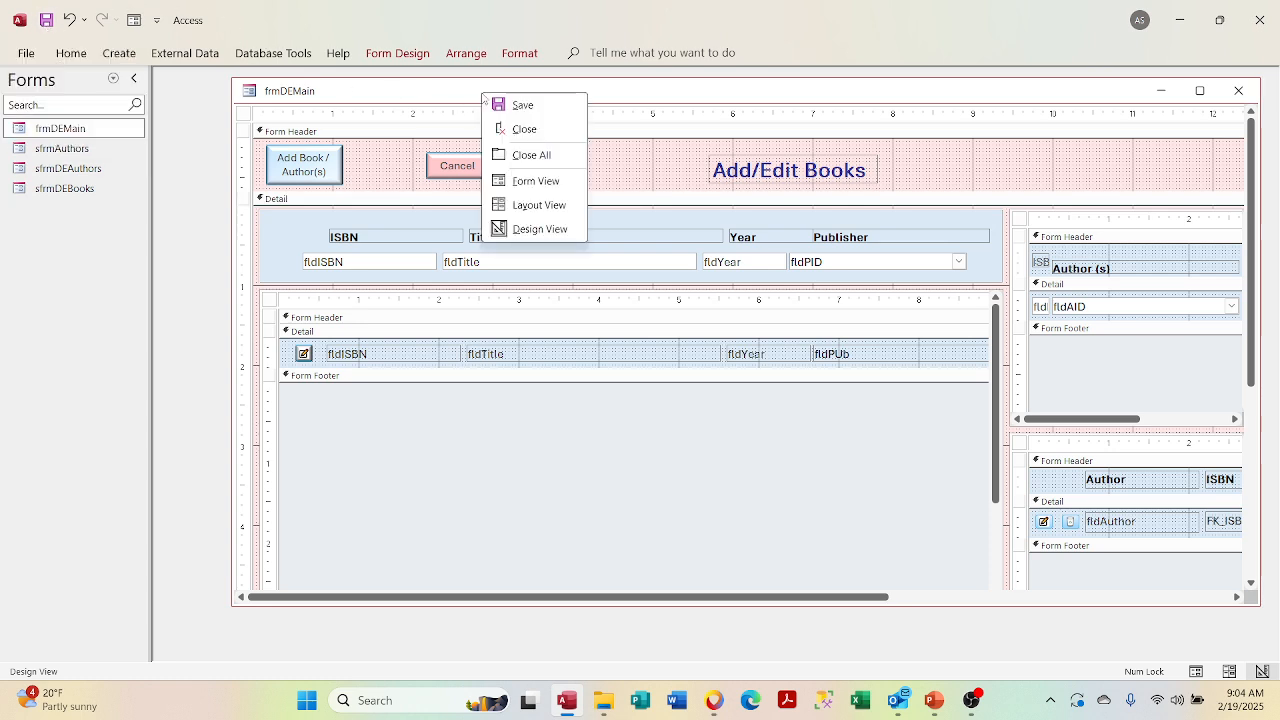
left_click(504, 182)
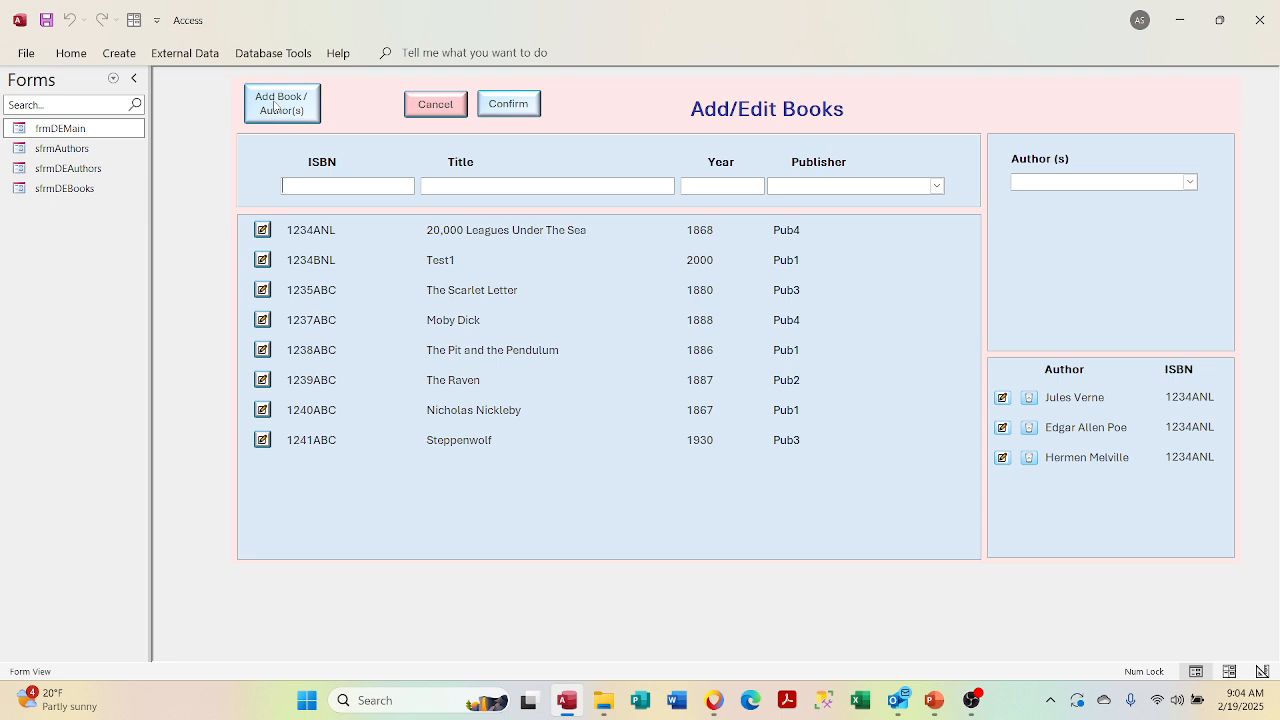
Step: Switch to the Miro flowchart, copy the Cancel / Confirm and Add Book Button Disabled lines from the Add Book Button box, and remove them there
left_click(713, 700)
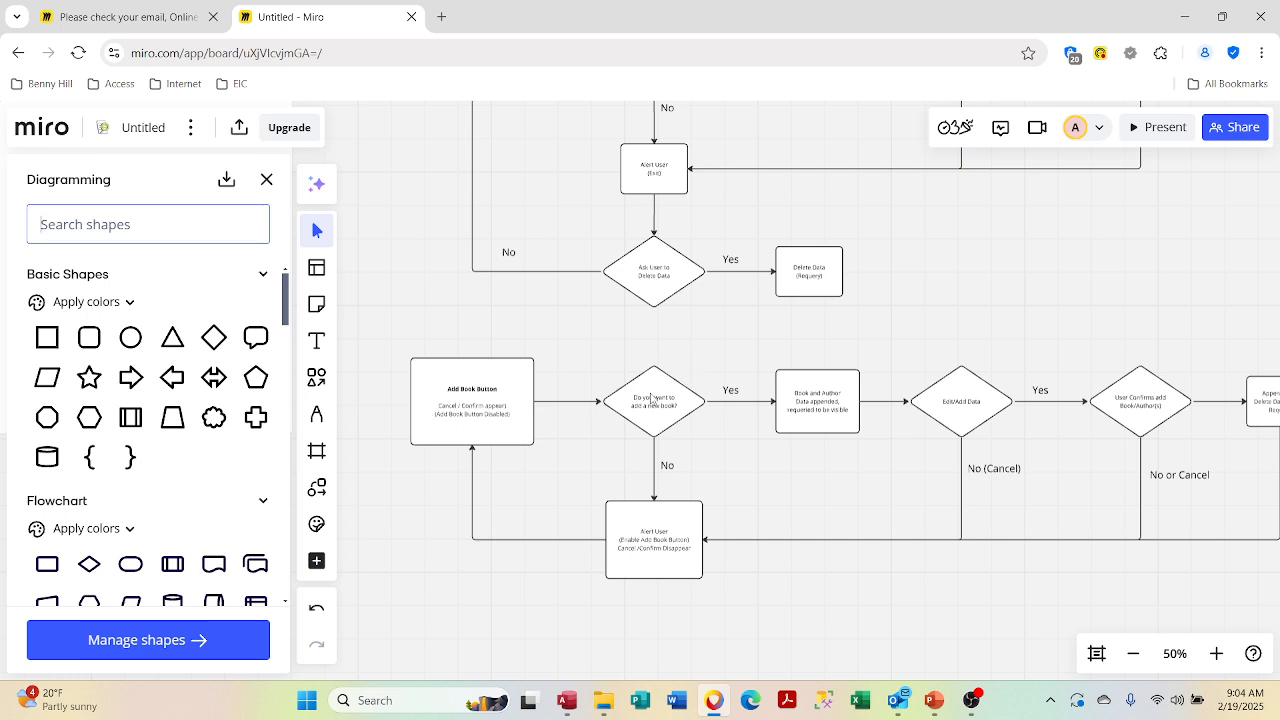
left_click(840, 406)
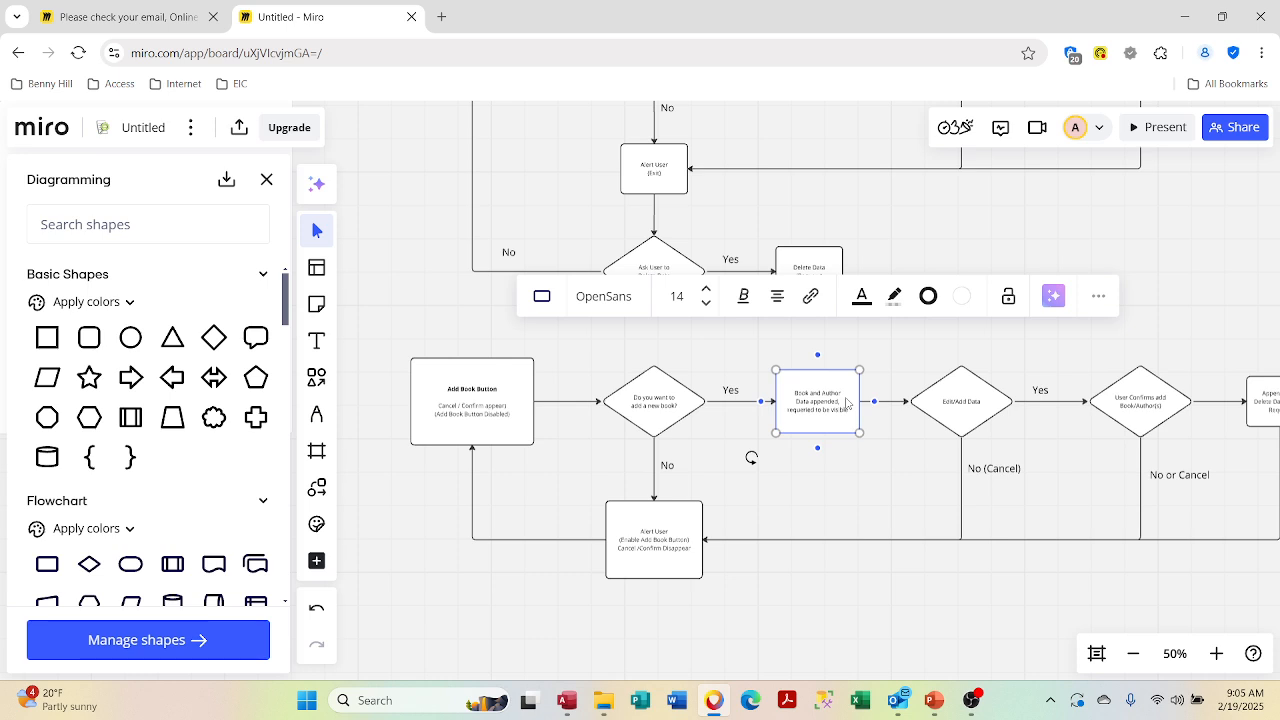
left_click(866, 470)
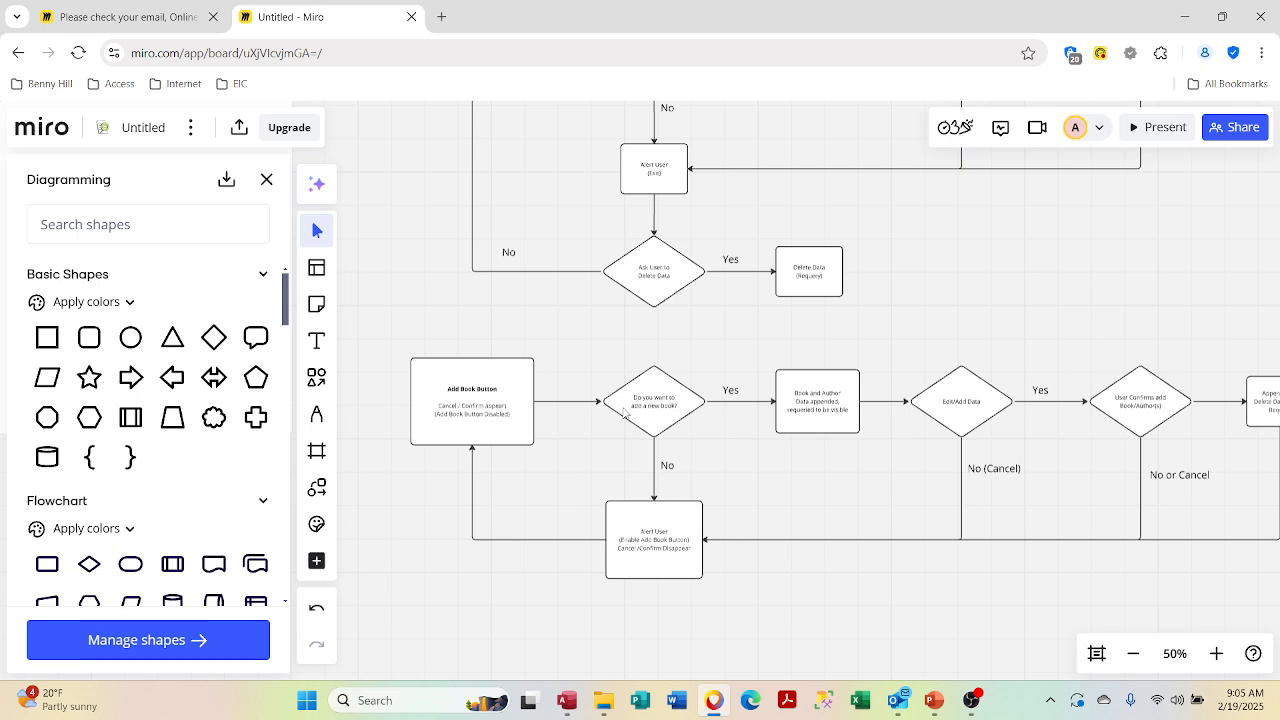
left_click(499, 414)
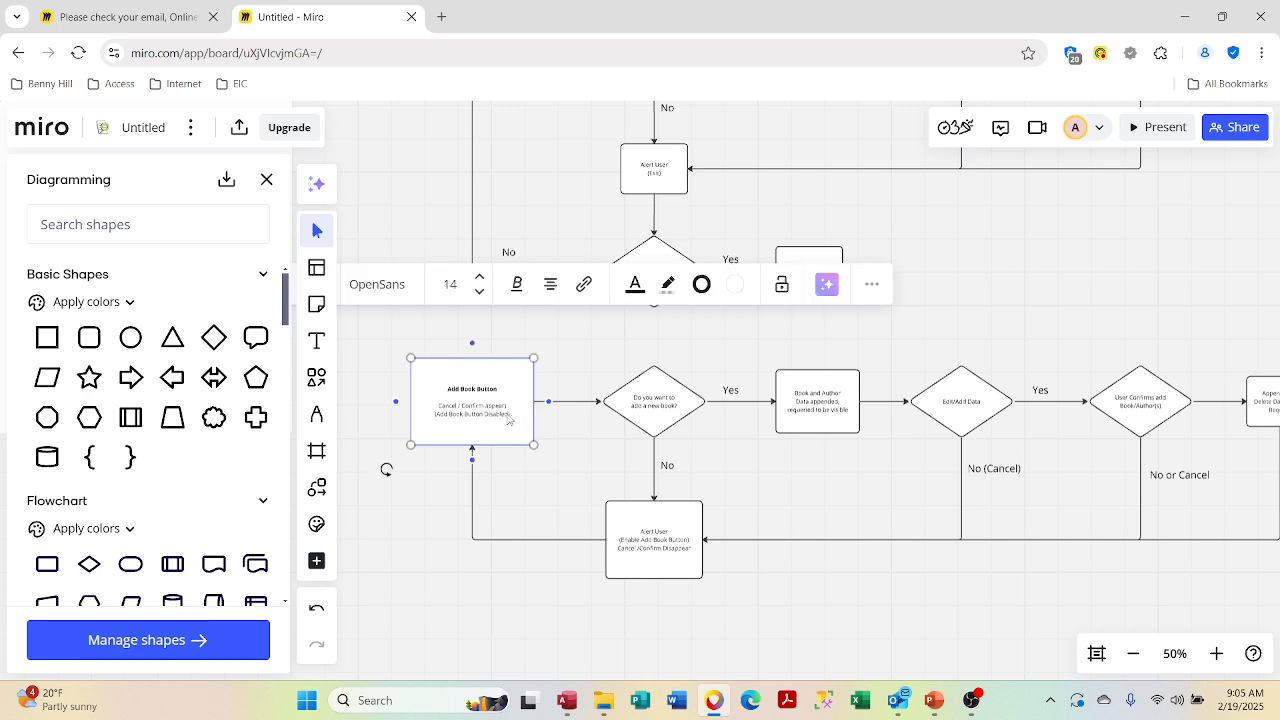
left_click(509, 418)
left_click_drag(509, 418, 423, 407)
key("ctrl+c")
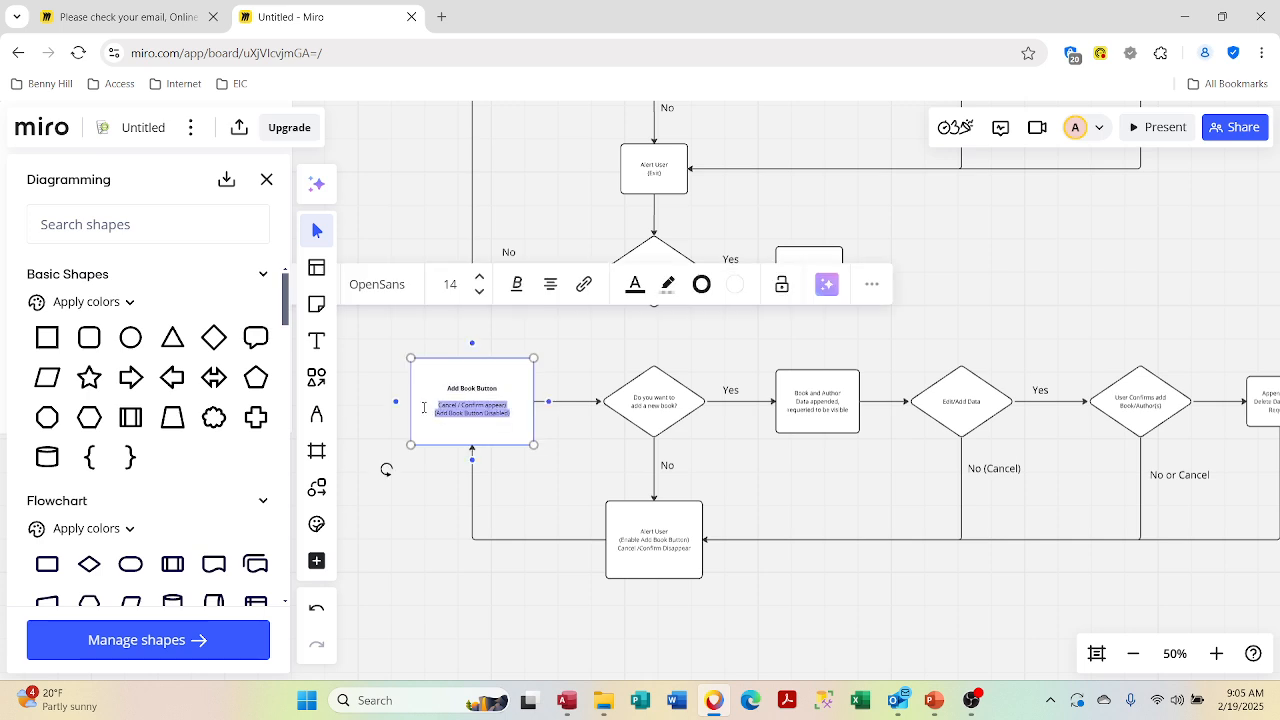
key("BackSpace")
key("BackSpace")
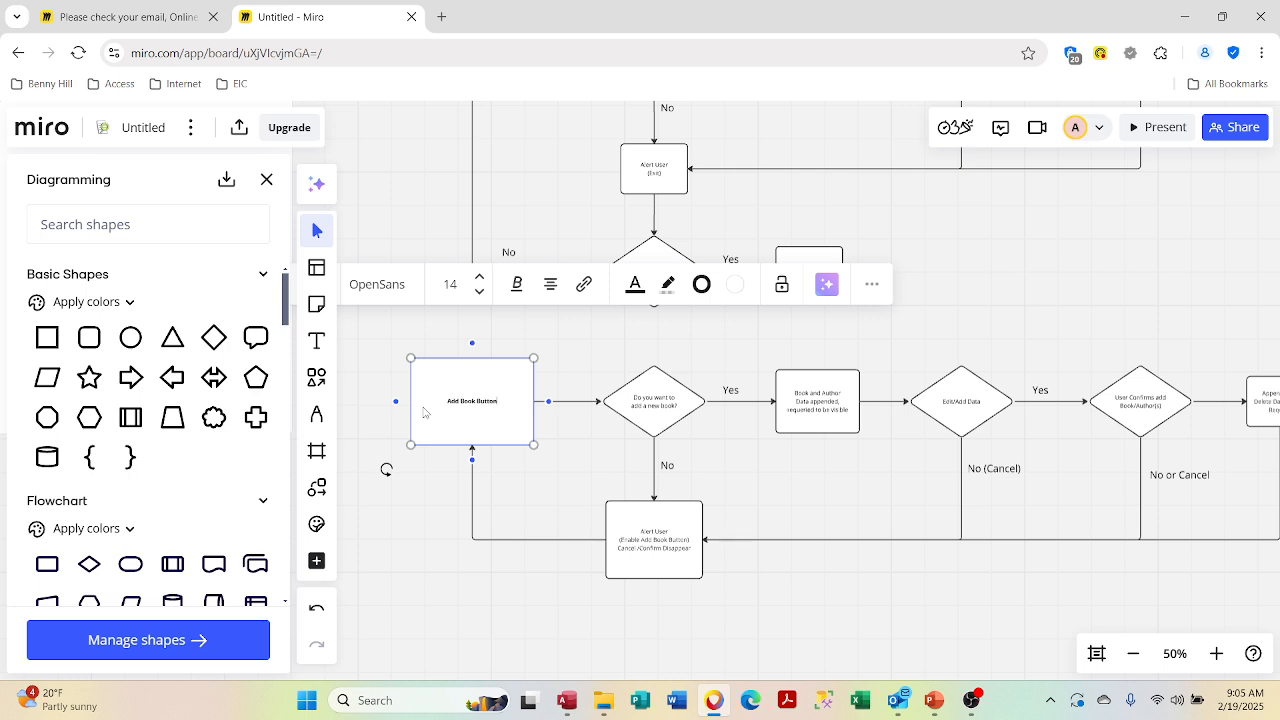
Step: Paste the copied Cancel / Confirm and Add Book Button Disabled lines above the text in the "Book and Author Data appended" box
left_click(813, 400)
left_click(796, 396)
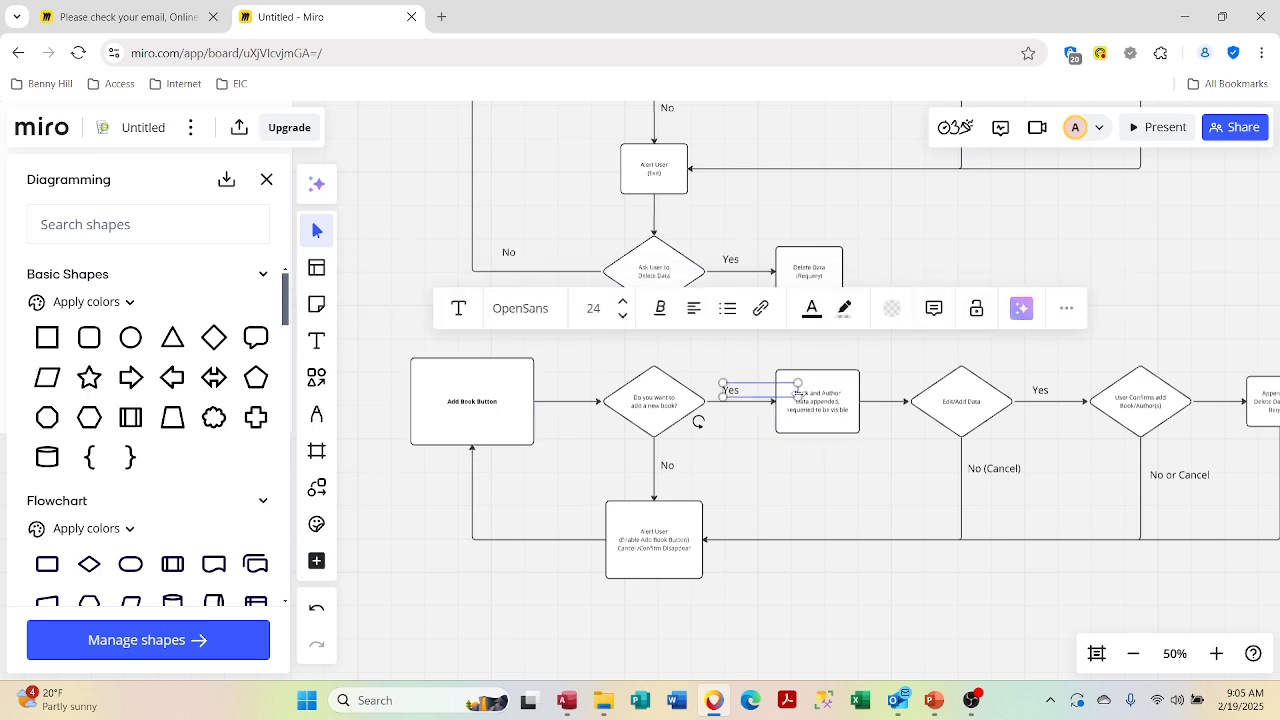
left_click(808, 403)
left_click(797, 399)
double_click(811, 400)
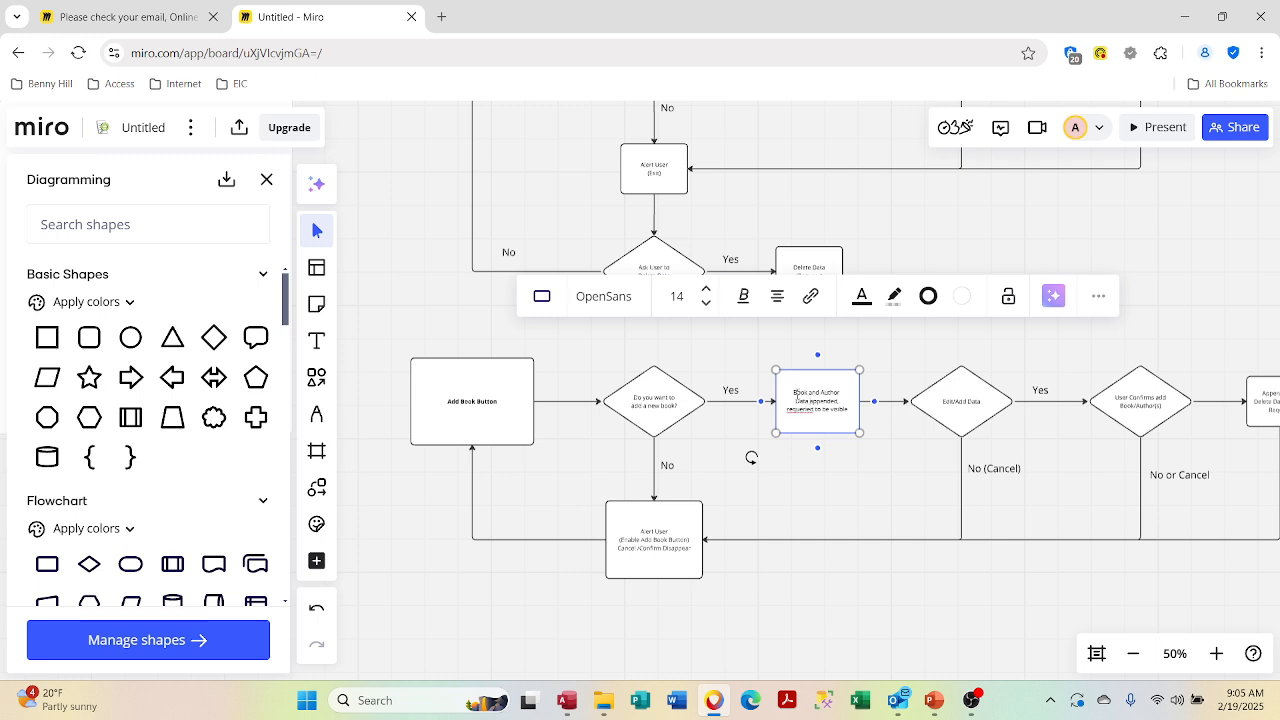
left_click(854, 425)
left_click(854, 425)
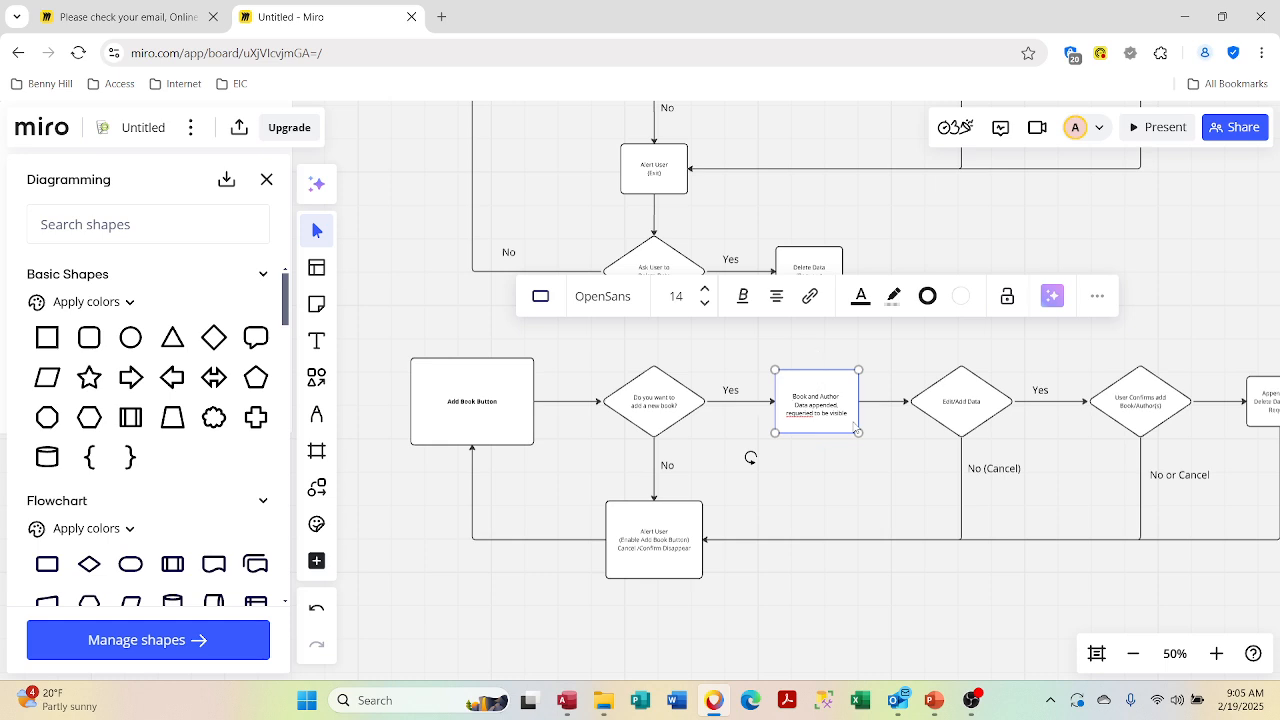
key("ctrl+v")
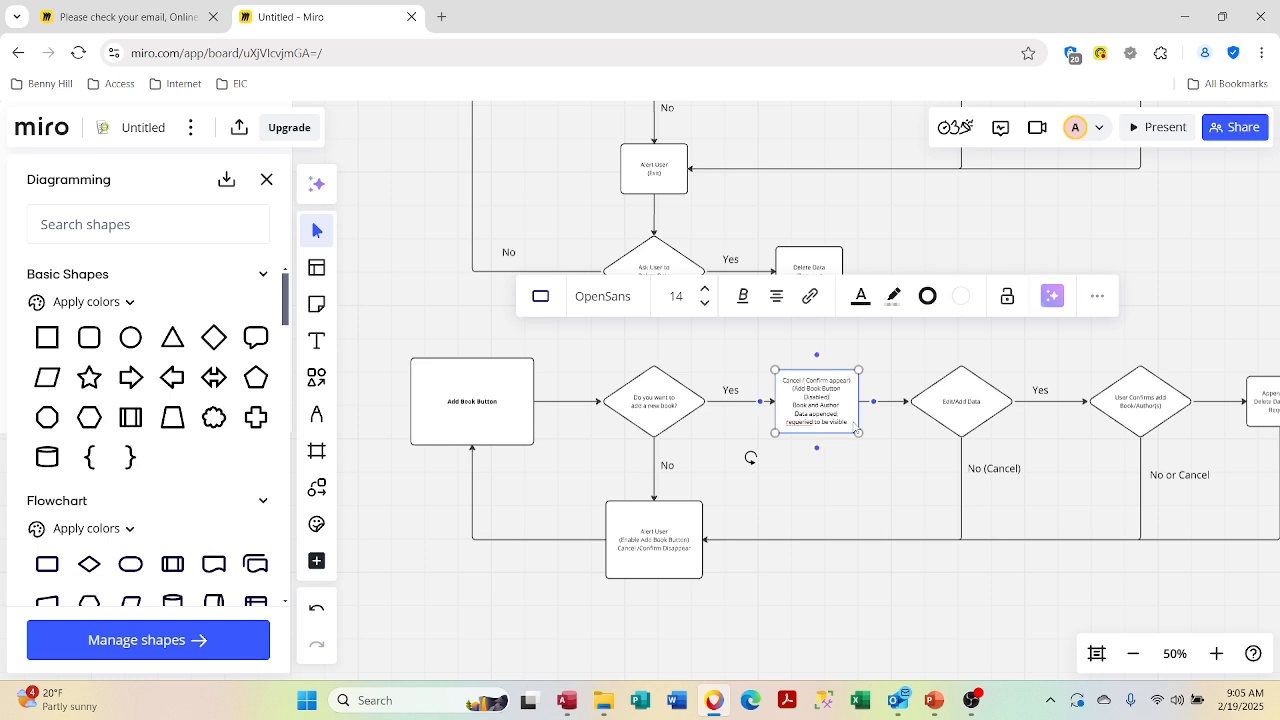
left_click(839, 488)
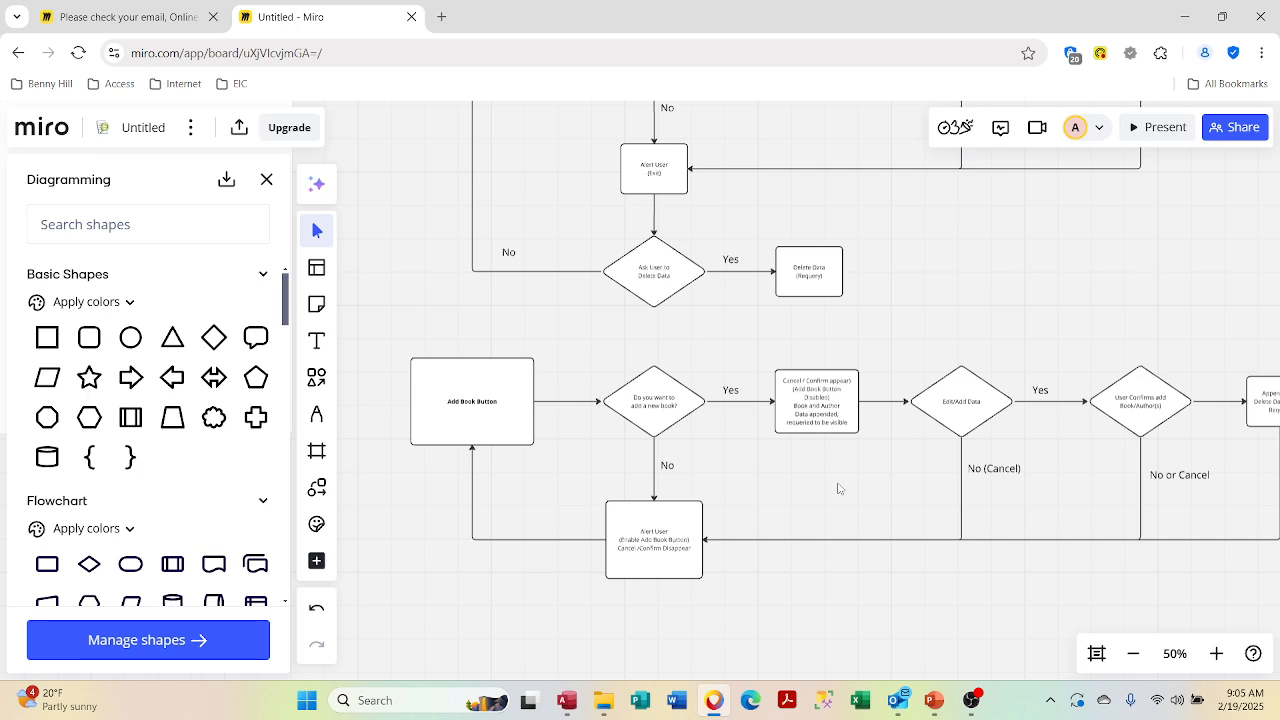
Step: Undo the move of the text lines between the two flowchart boxes for comparison, and redo it
key("ctrl+z")
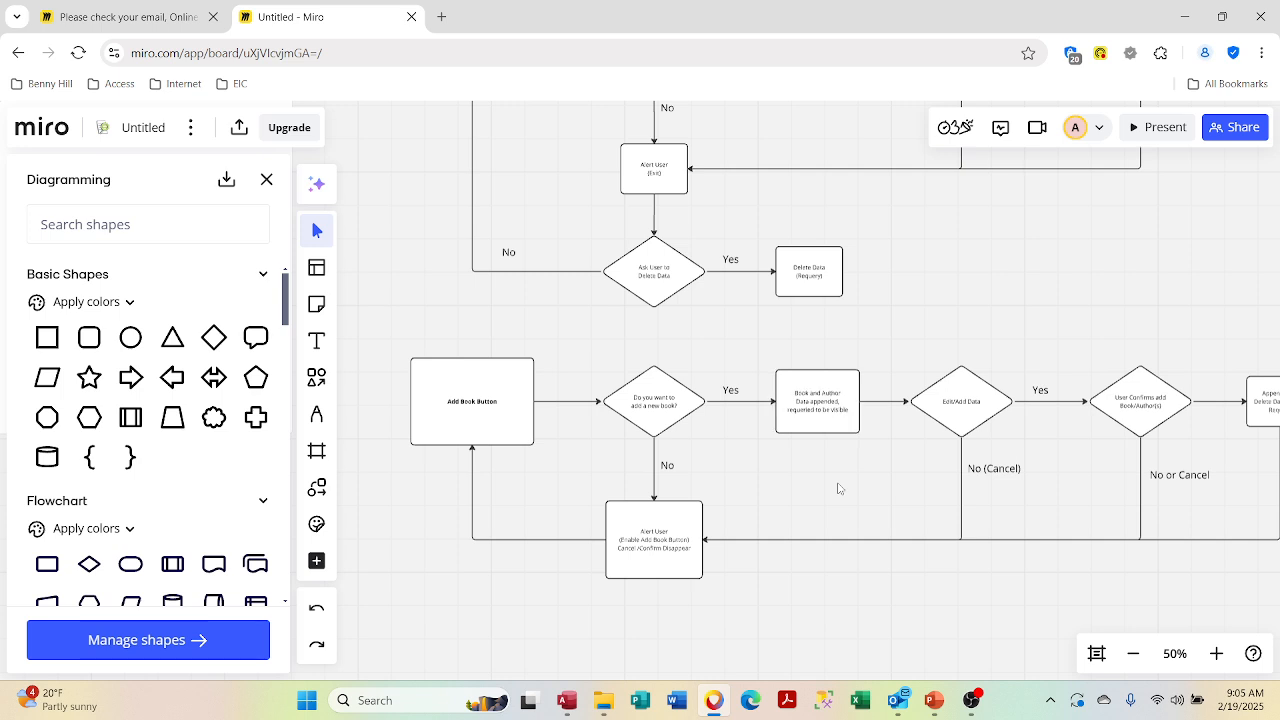
key("ctrl+shift+z")
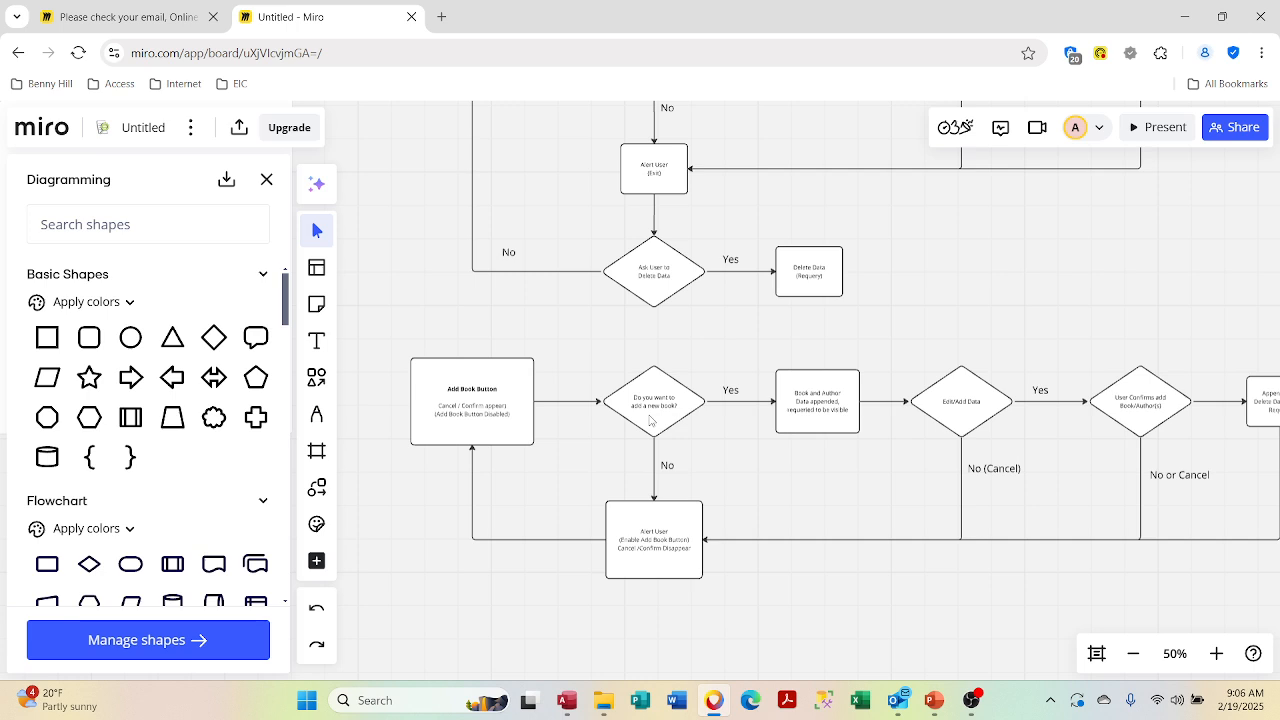
key("ctrl+z")
key("ctrl+shift+z")
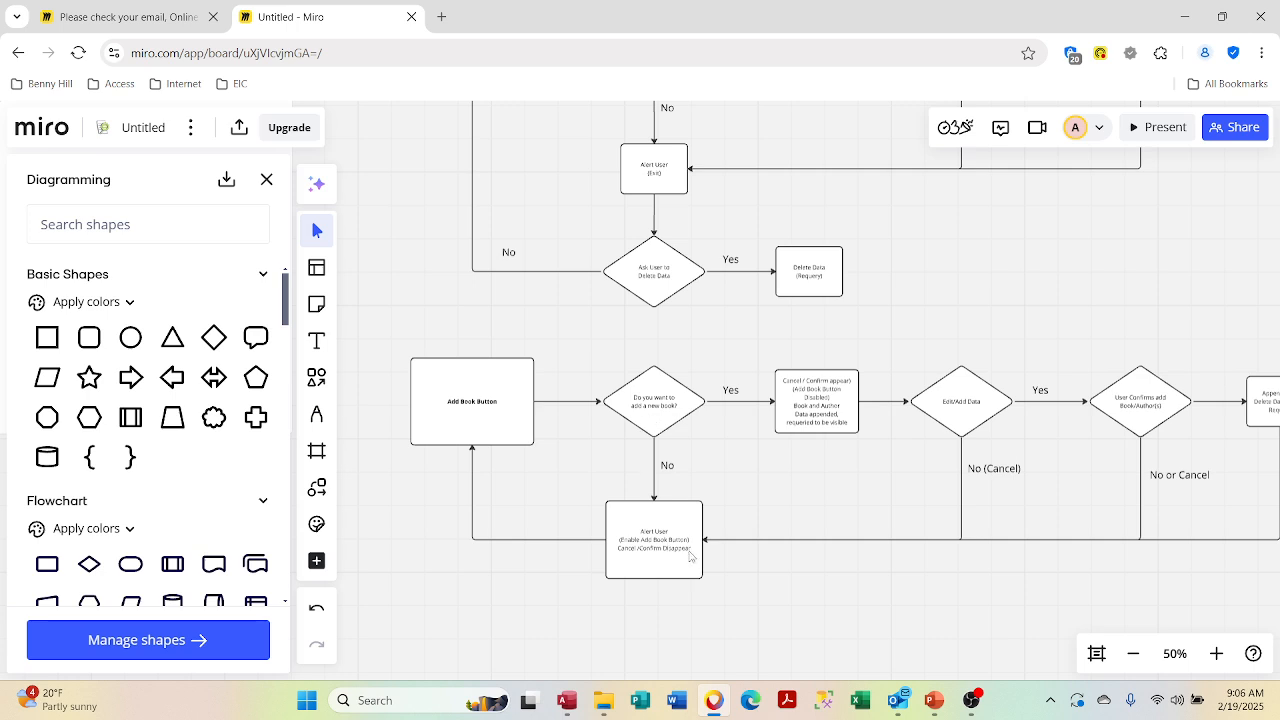
left_click(690, 552)
left_click(688, 550)
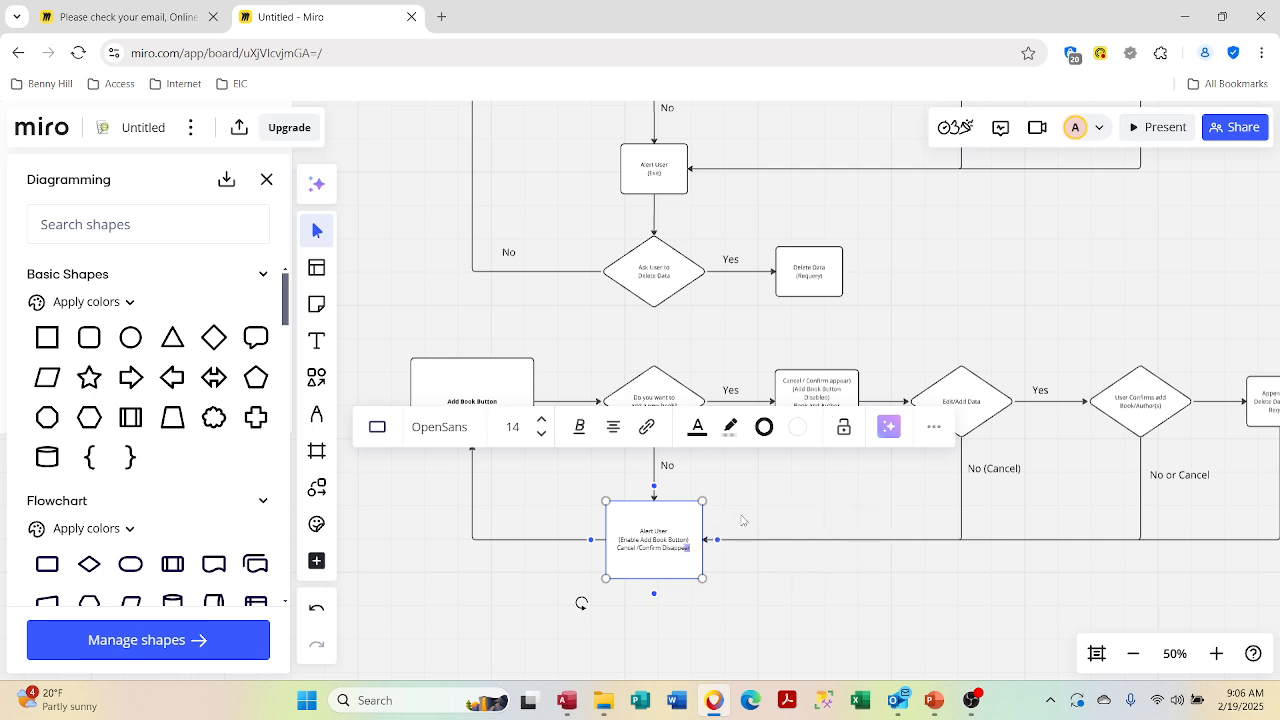
left_click(742, 520)
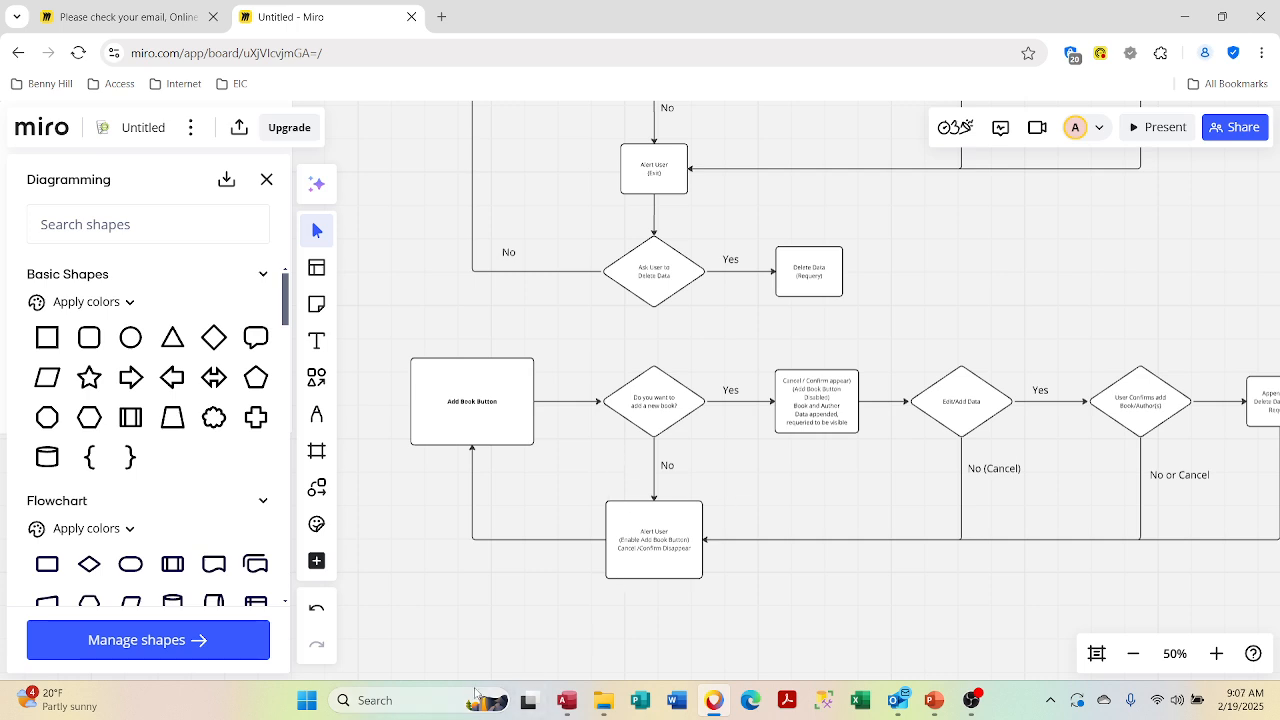
Step: Switch back to Access and return the Add/Edit Books form to Design View
left_click(566, 700)
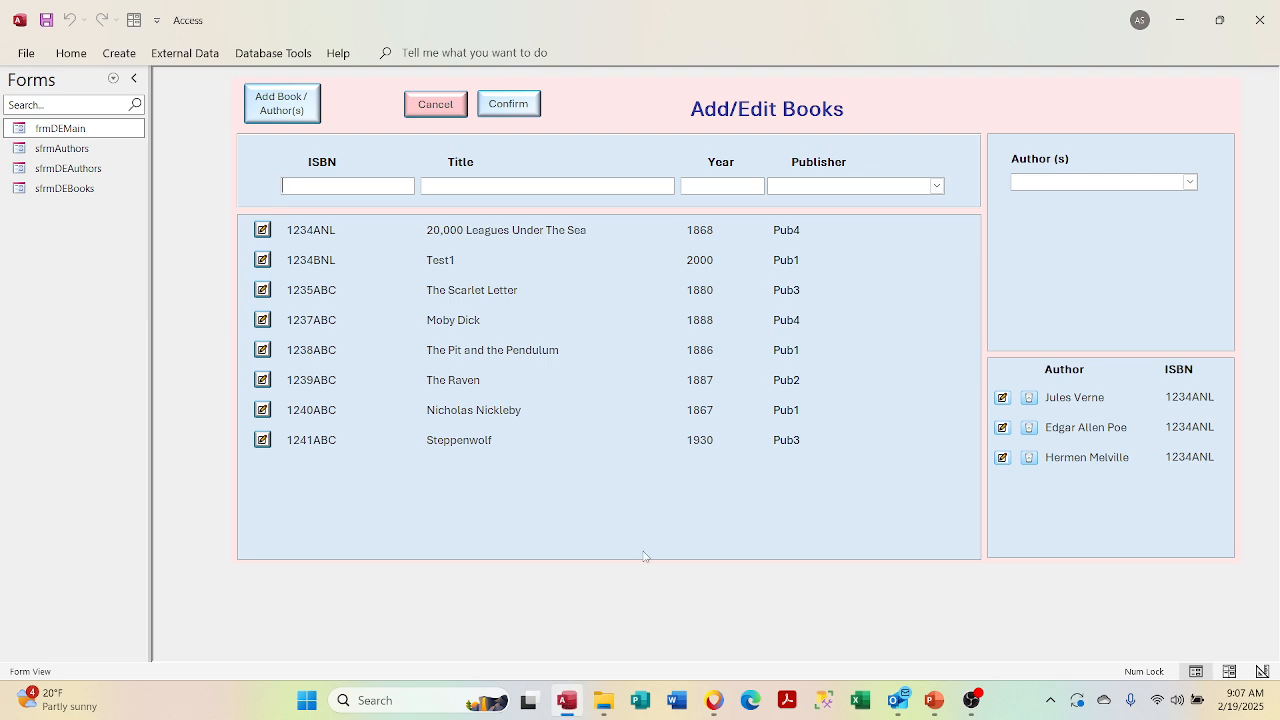
right_click(594, 91)
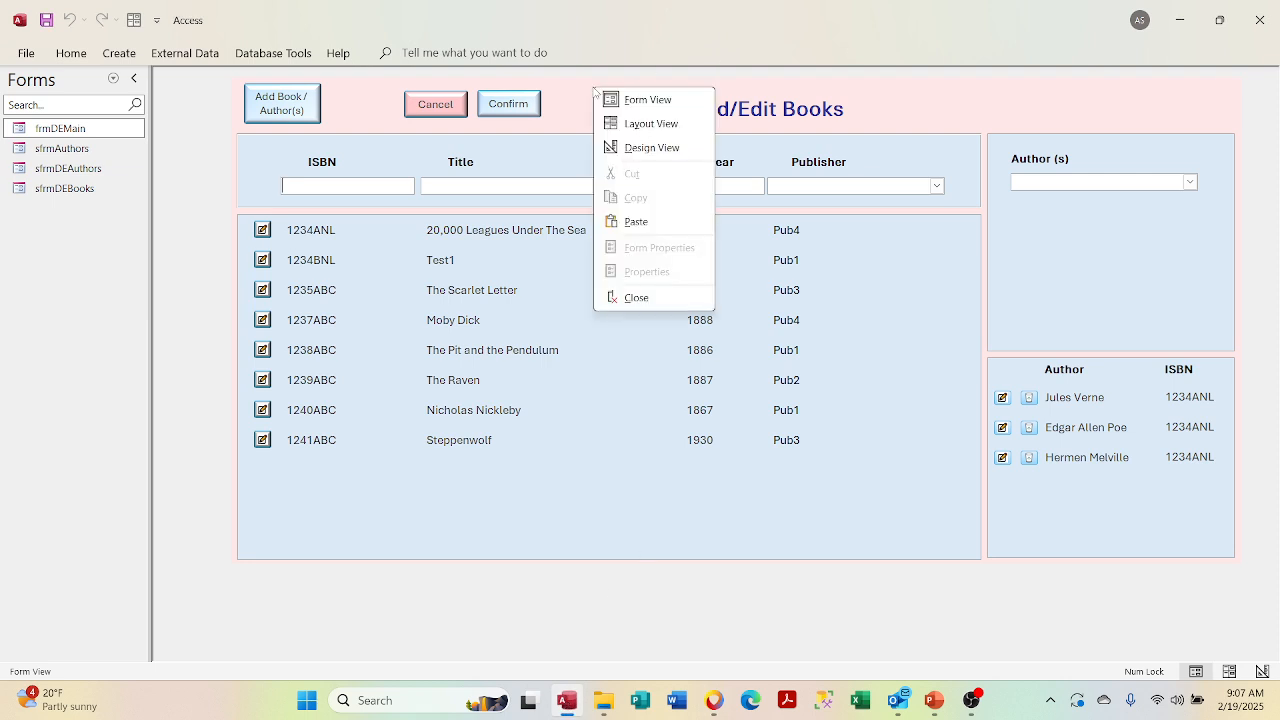
left_click(648, 147)
Step: Set the Visible property of the Cancel and Confirm buttons together to No, and close their properties
left_click(468, 161)
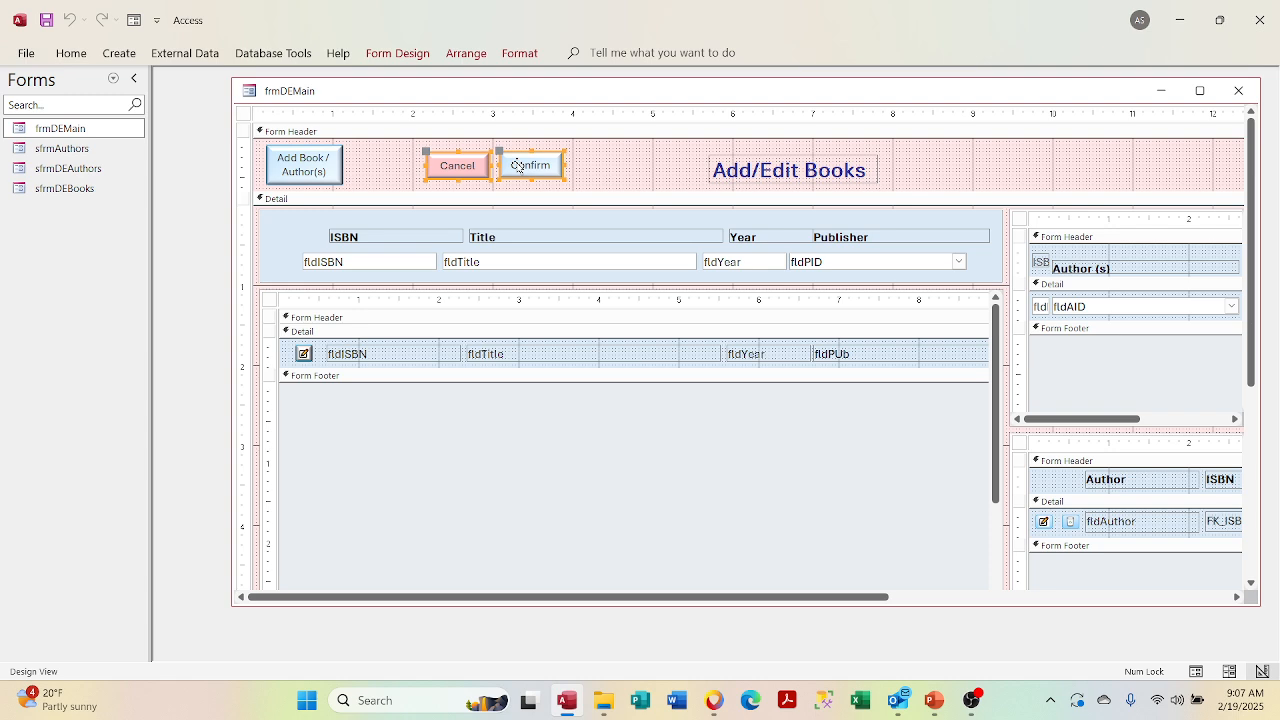
right_click(517, 167)
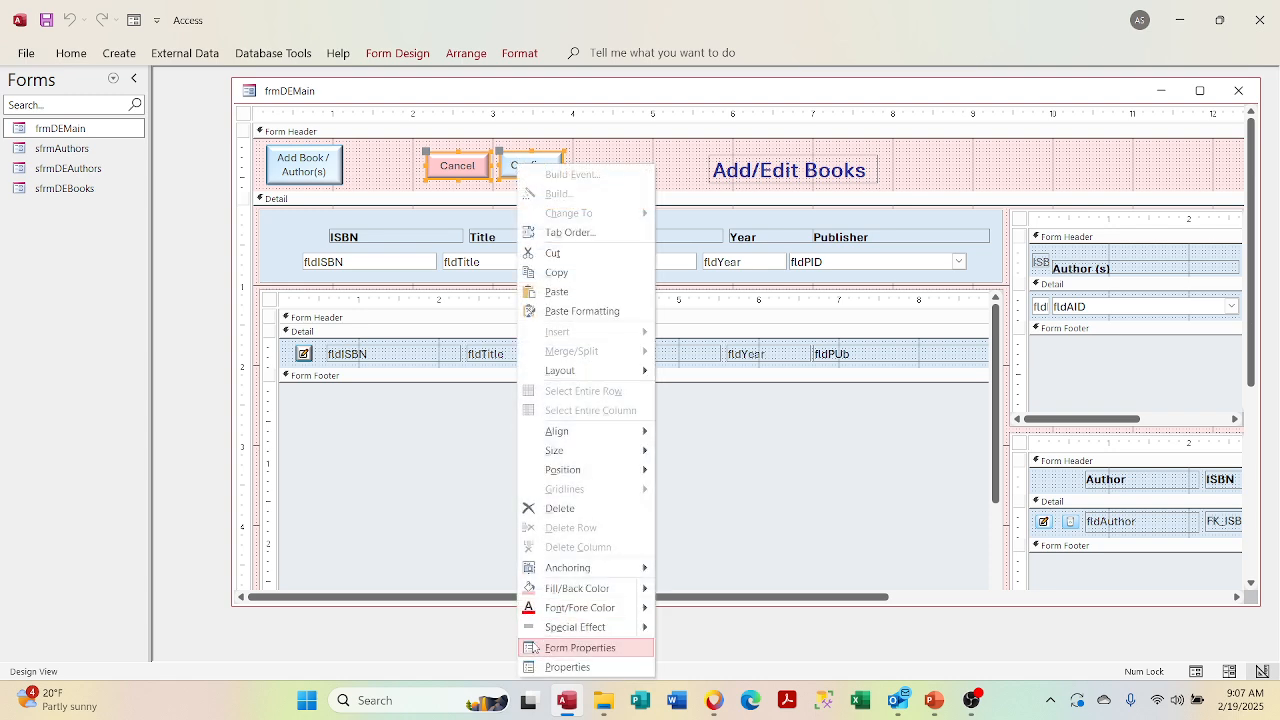
left_click(567, 667)
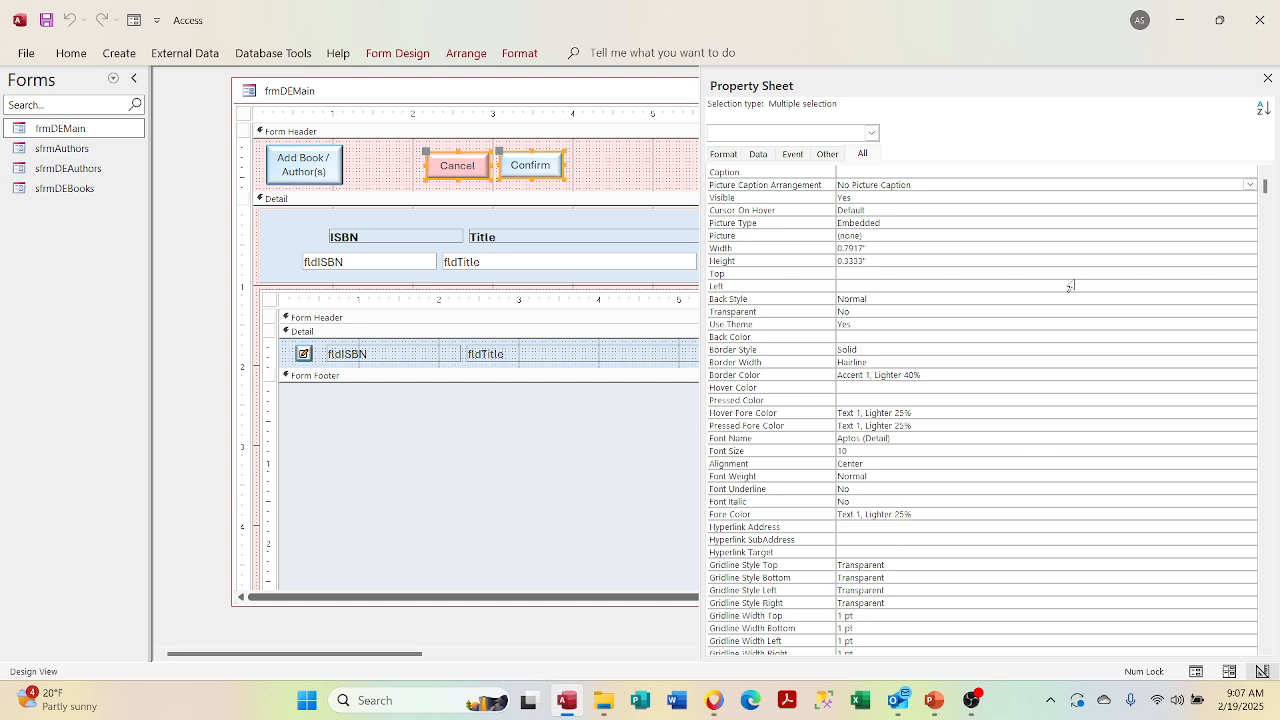
left_click(1045, 199)
left_click(758, 155)
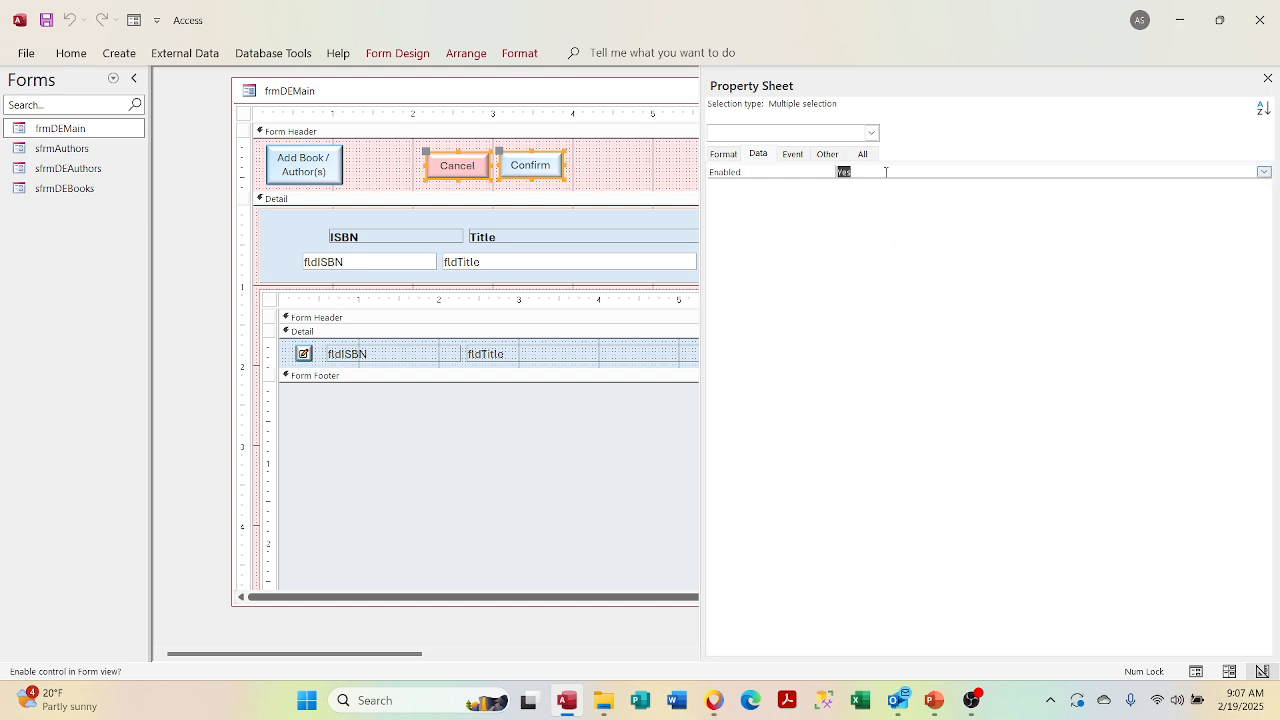
left_click(730, 155)
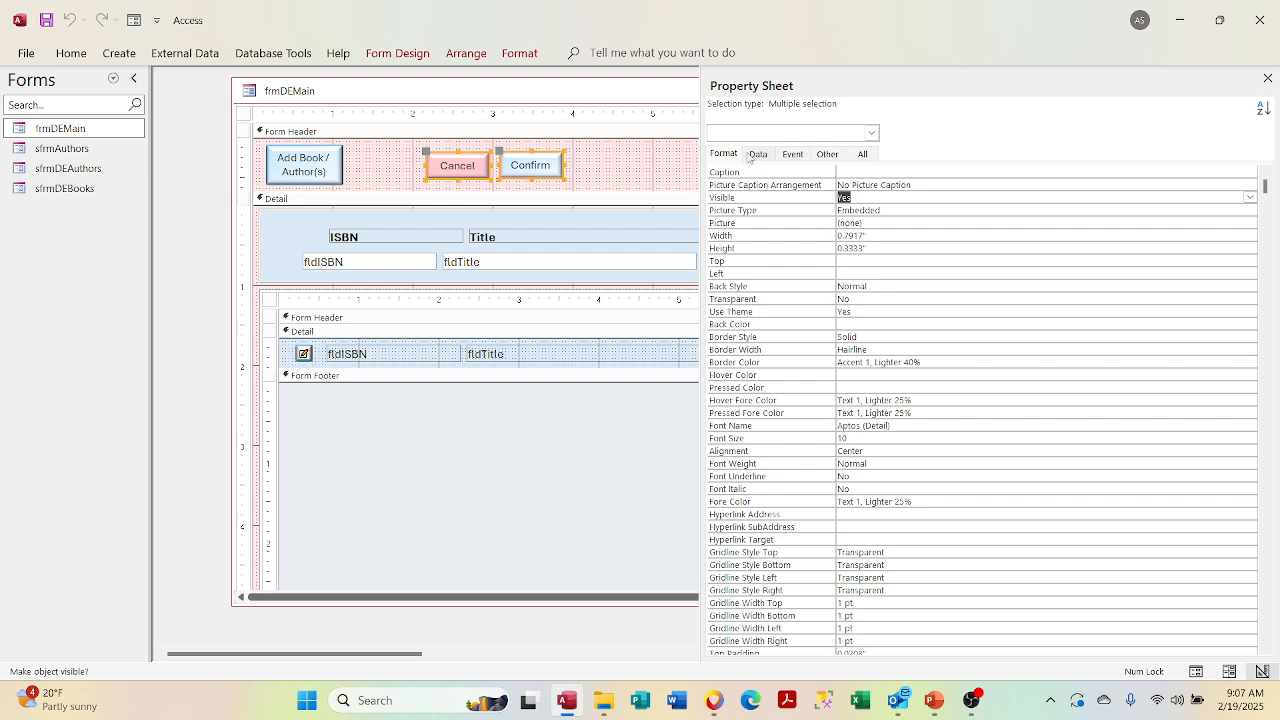
left_click(1250, 200)
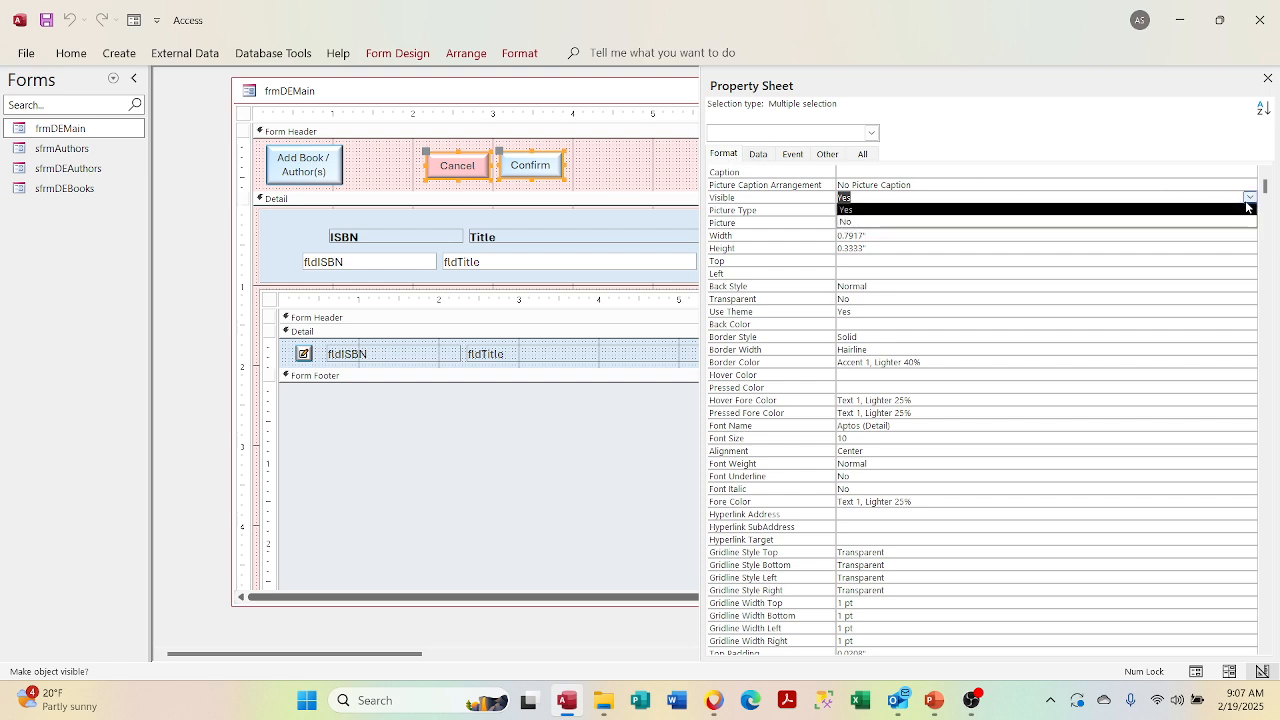
left_click(1242, 222)
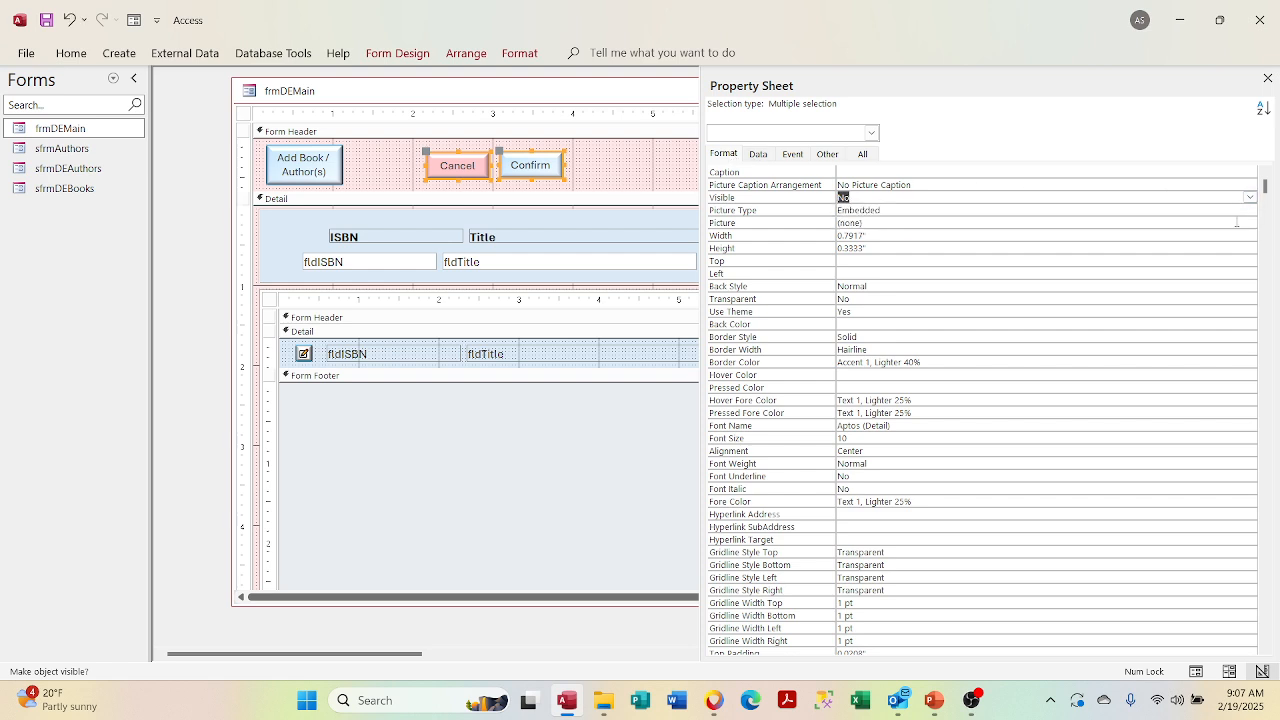
left_click(1267, 78)
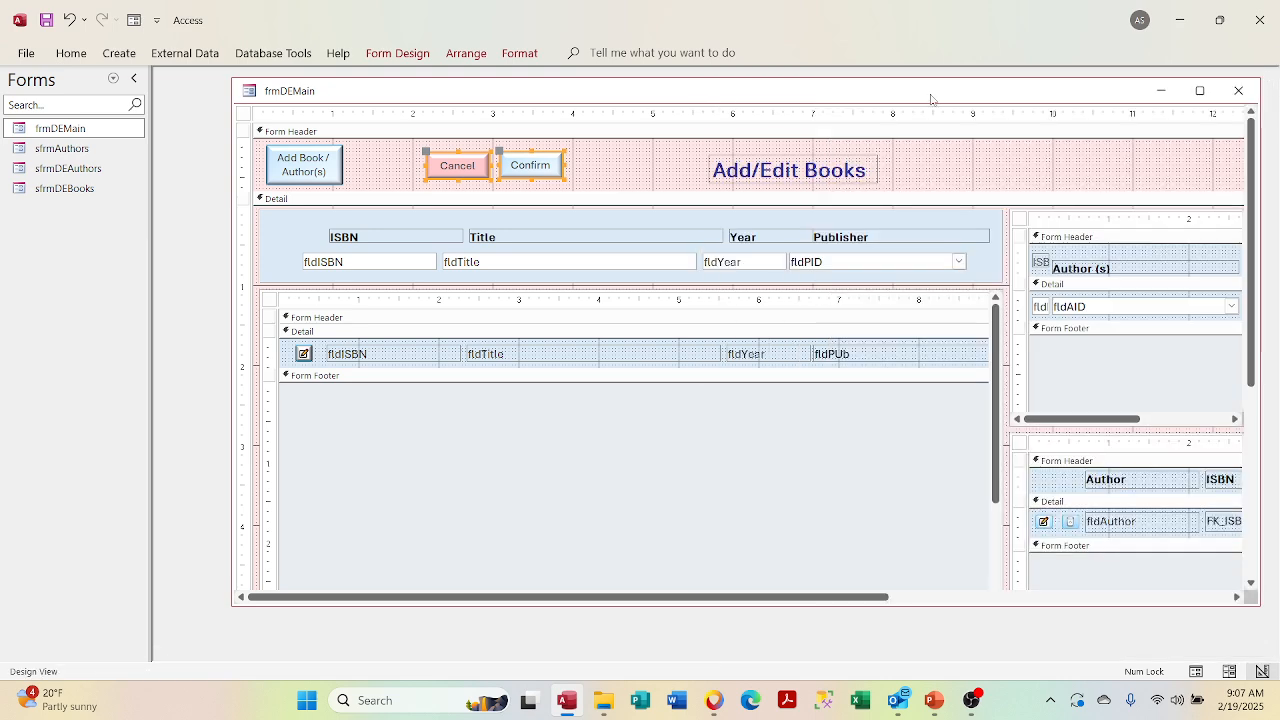
Step: Switch the Add/Edit Books form to Form View to check the header buttons
right_click(615, 100)
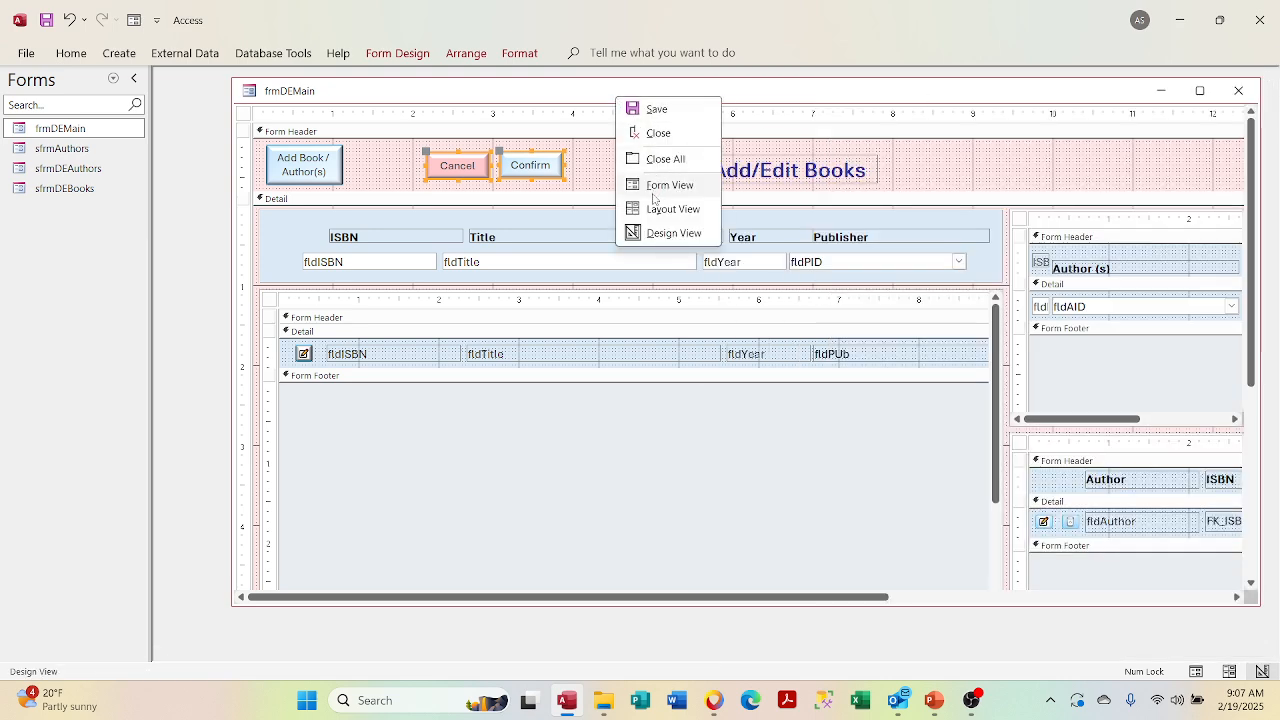
left_click(647, 236)
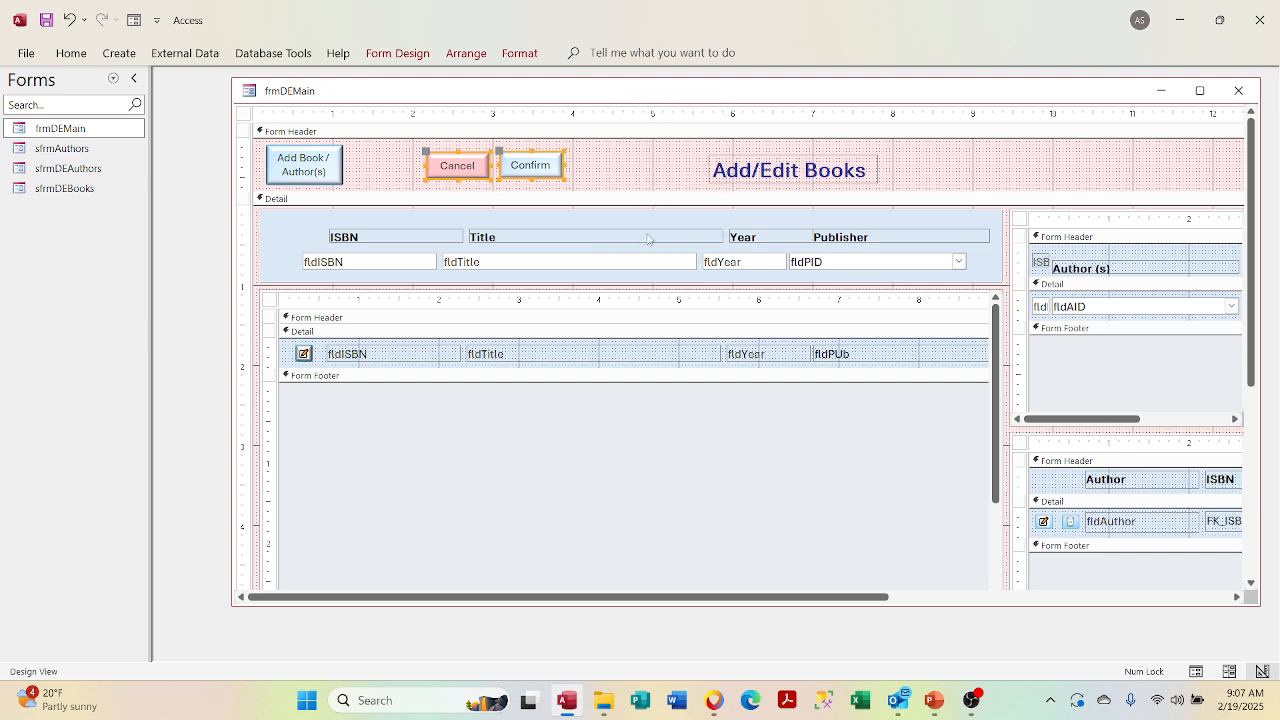
right_click(645, 100)
left_click(671, 186)
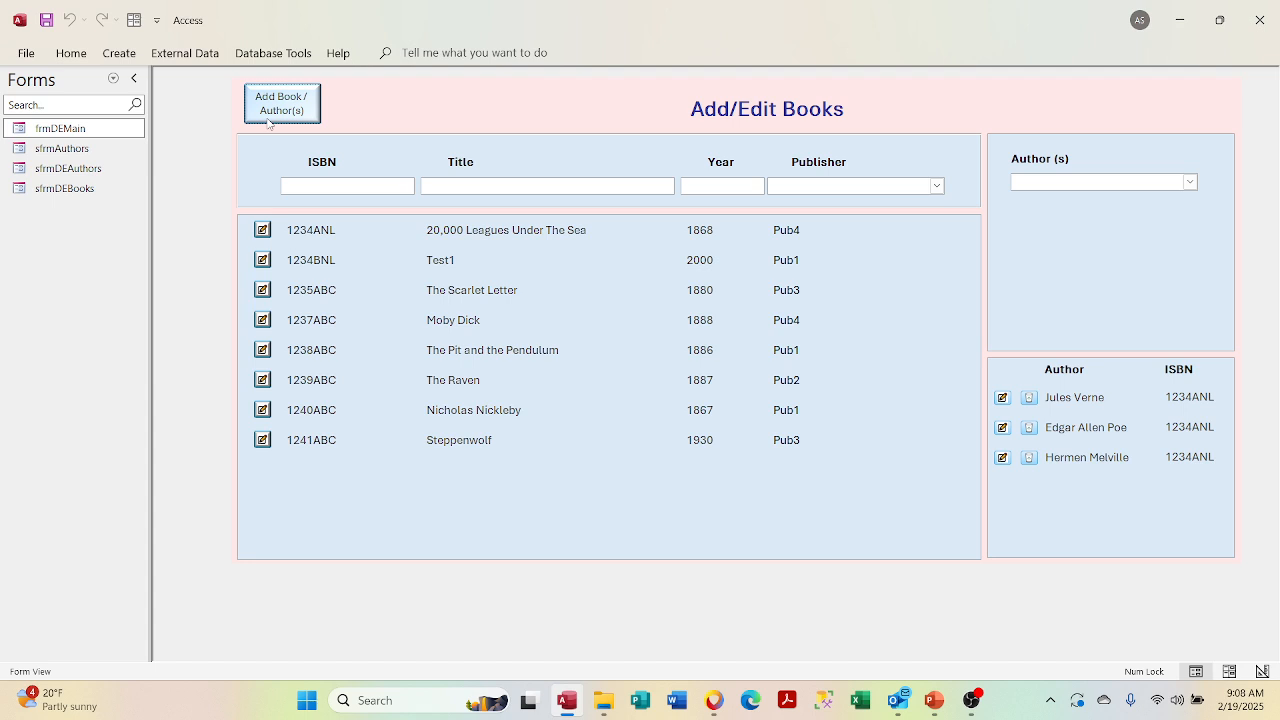
Step: Switch to the Miro board to review the first part of the add-book flowchart, and return to Access
left_click(714, 701)
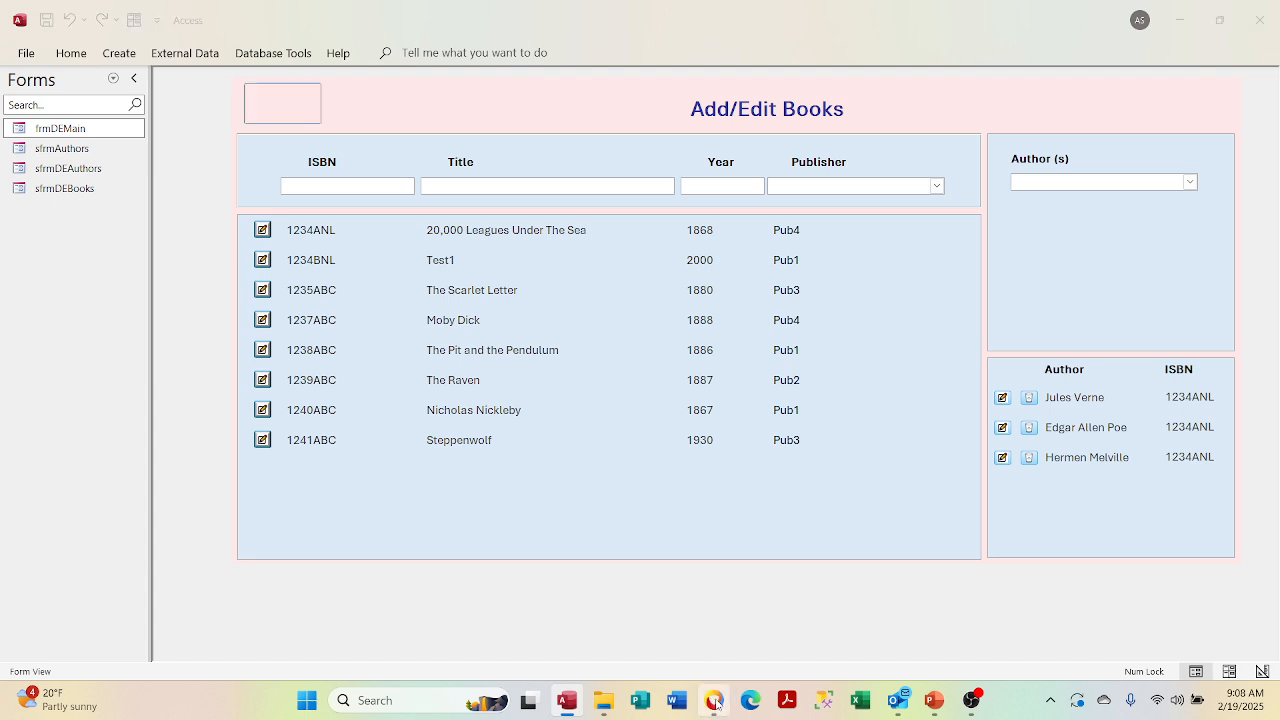
scroll(640, 548, "up", 5)
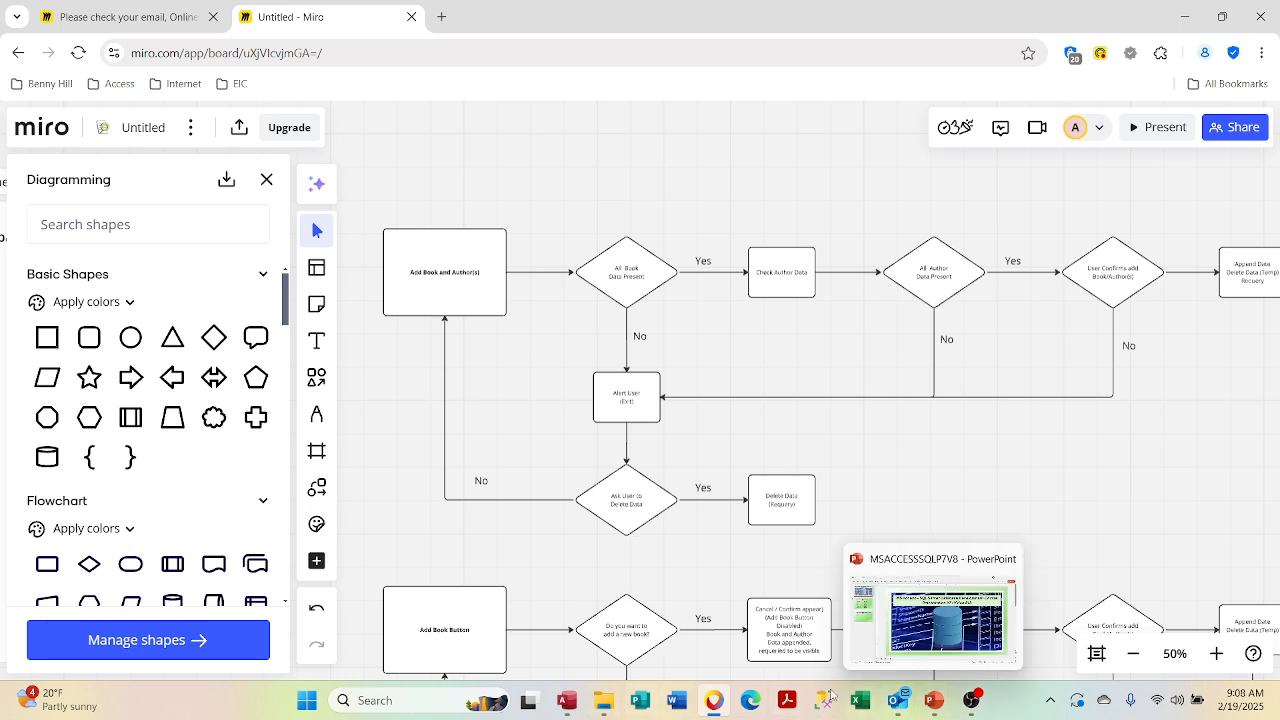
left_click(580, 704)
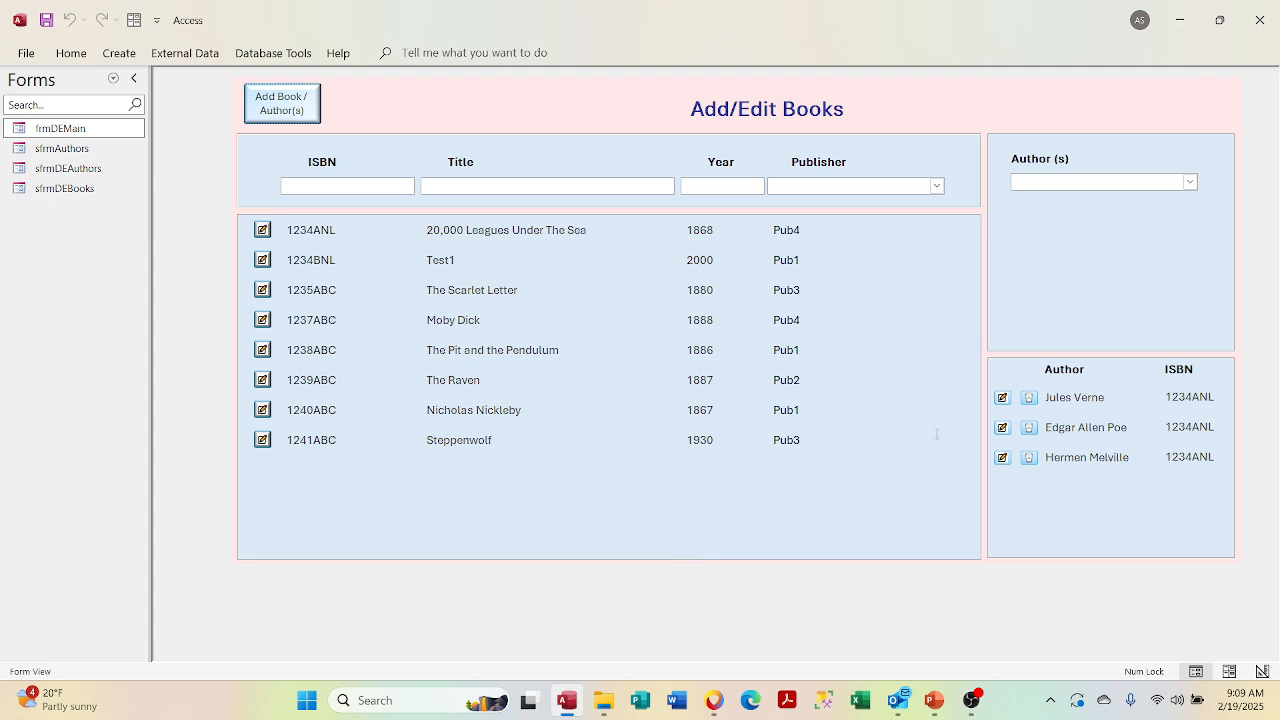
right_click(1046, 122)
left_click(1062, 168)
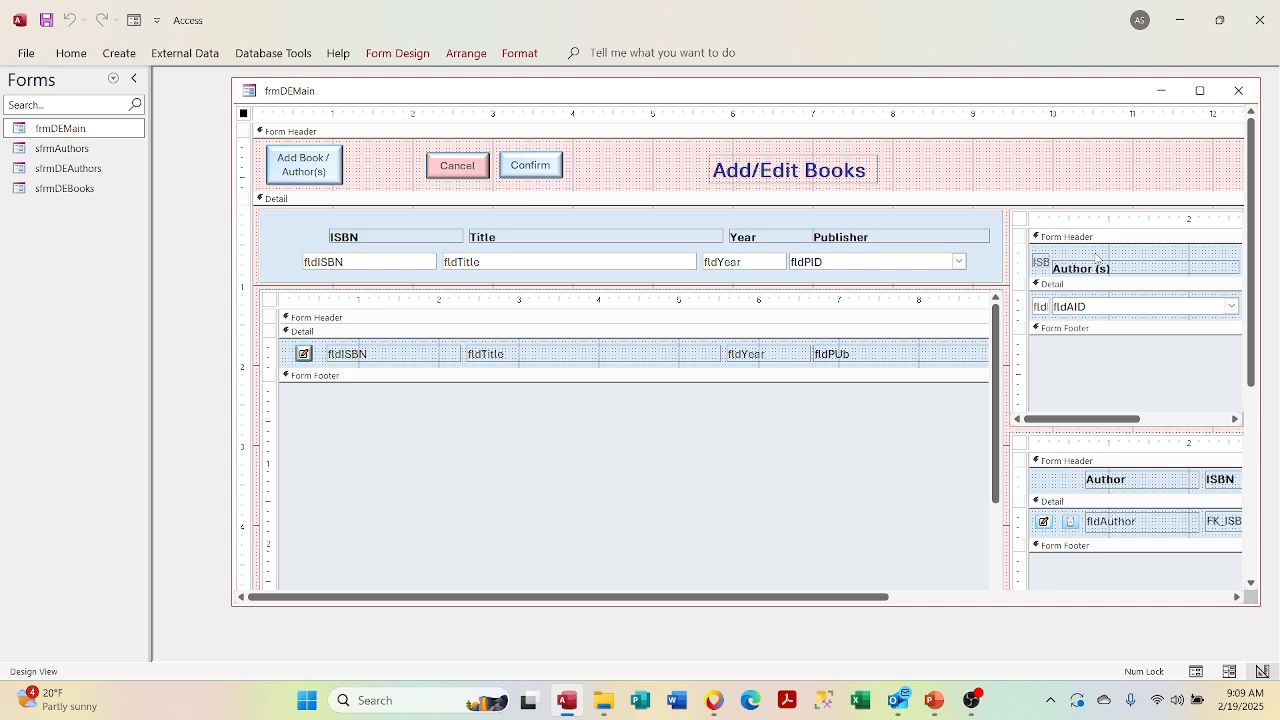
double_click(1016, 98)
right_click(1016, 98)
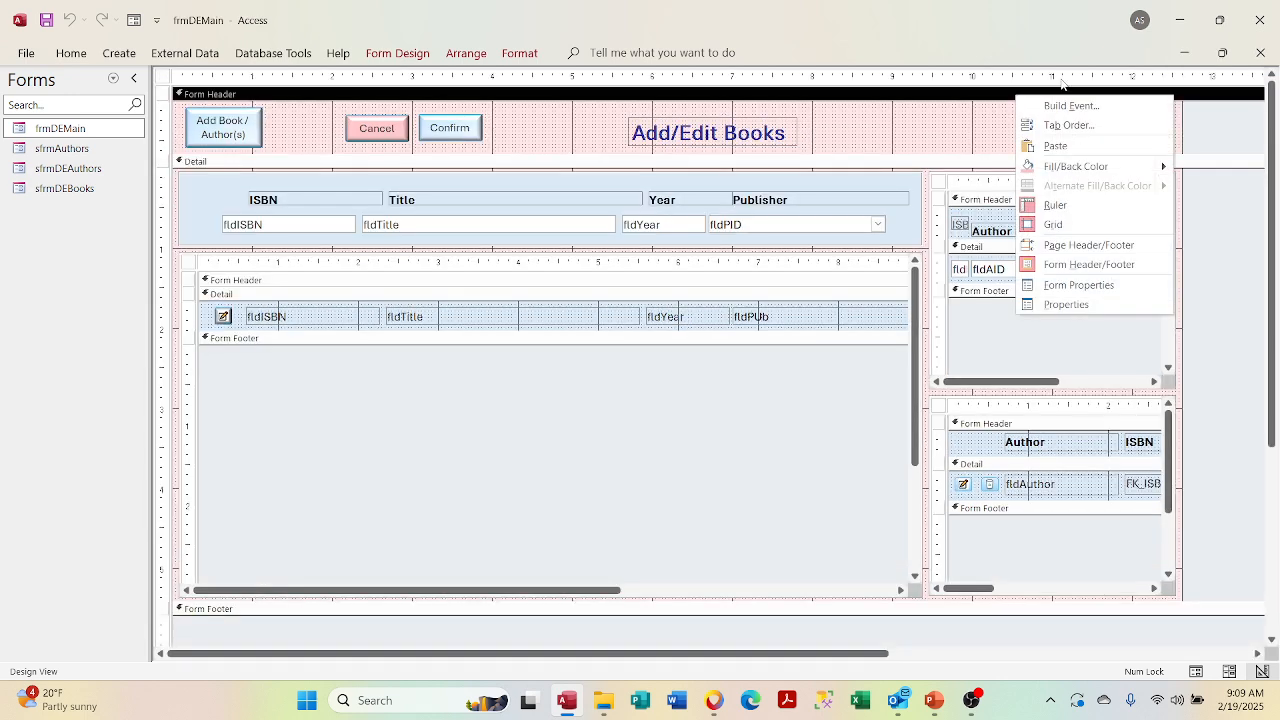
left_click(1222, 54)
right_click(1005, 92)
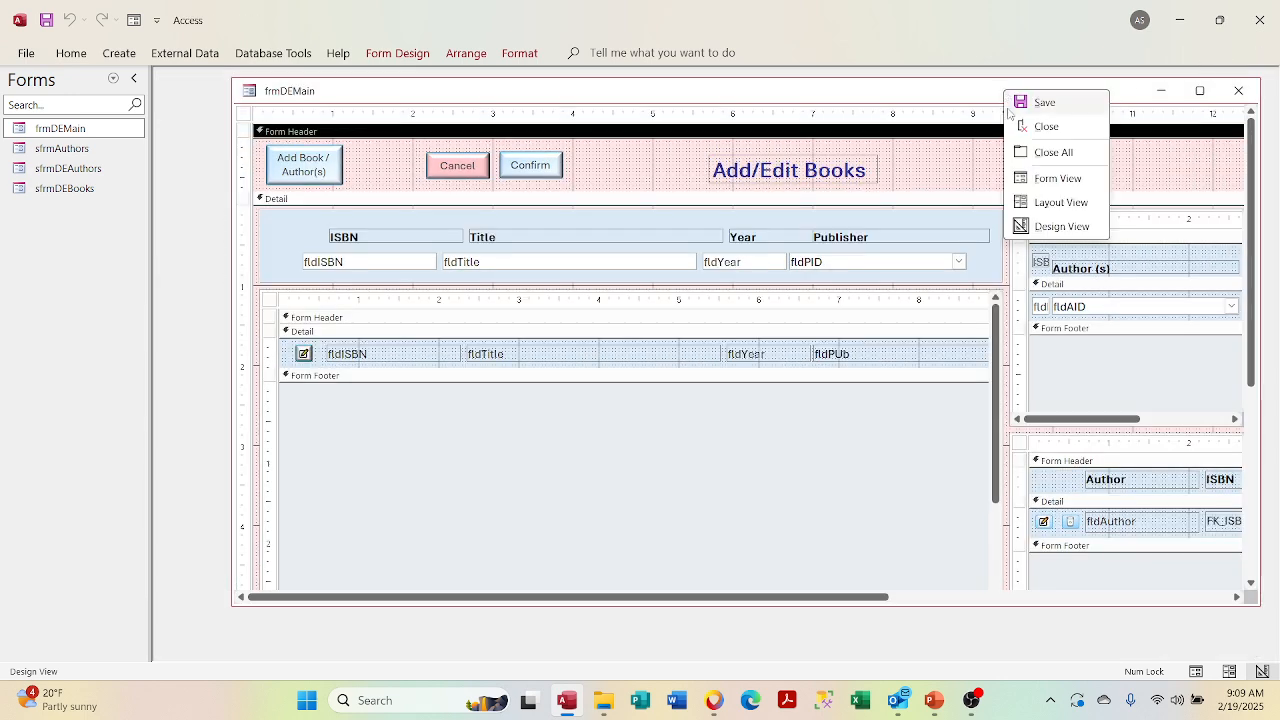
left_click(1031, 178)
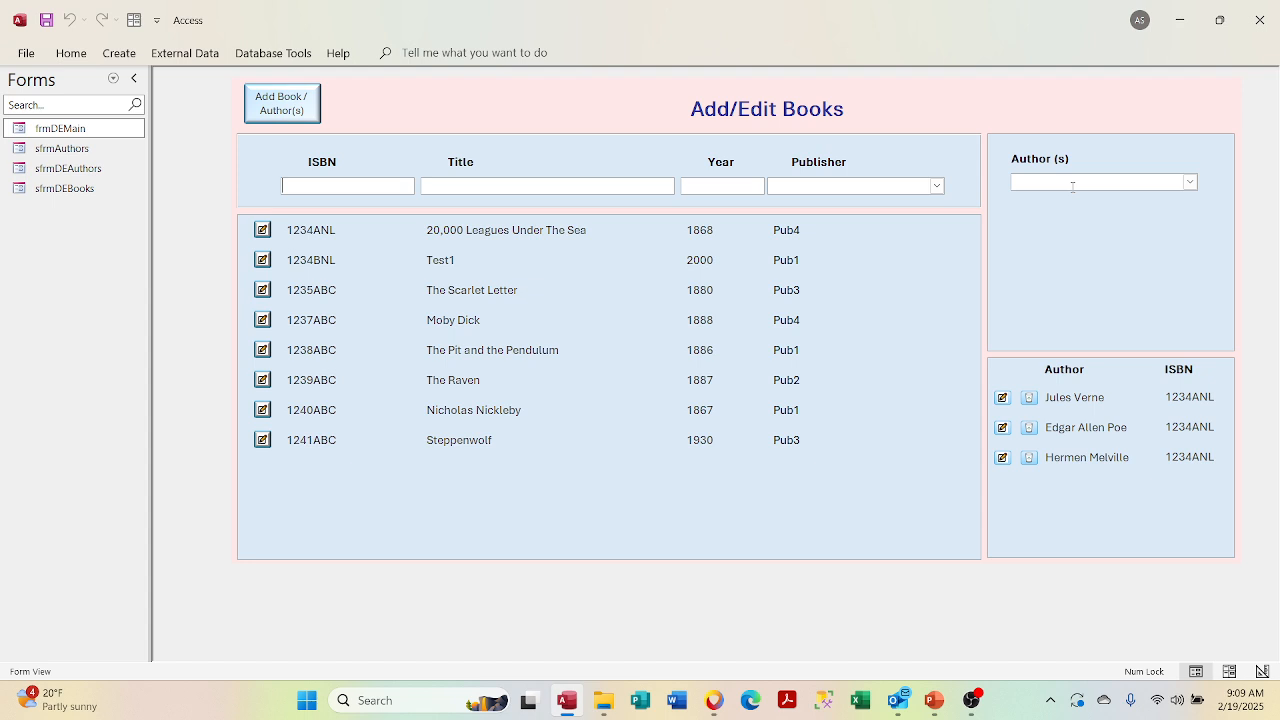
Step: Return the form to Design View and select fldAID together with the small fields on both sides of it in the Author(s) subform
right_click(1009, 92)
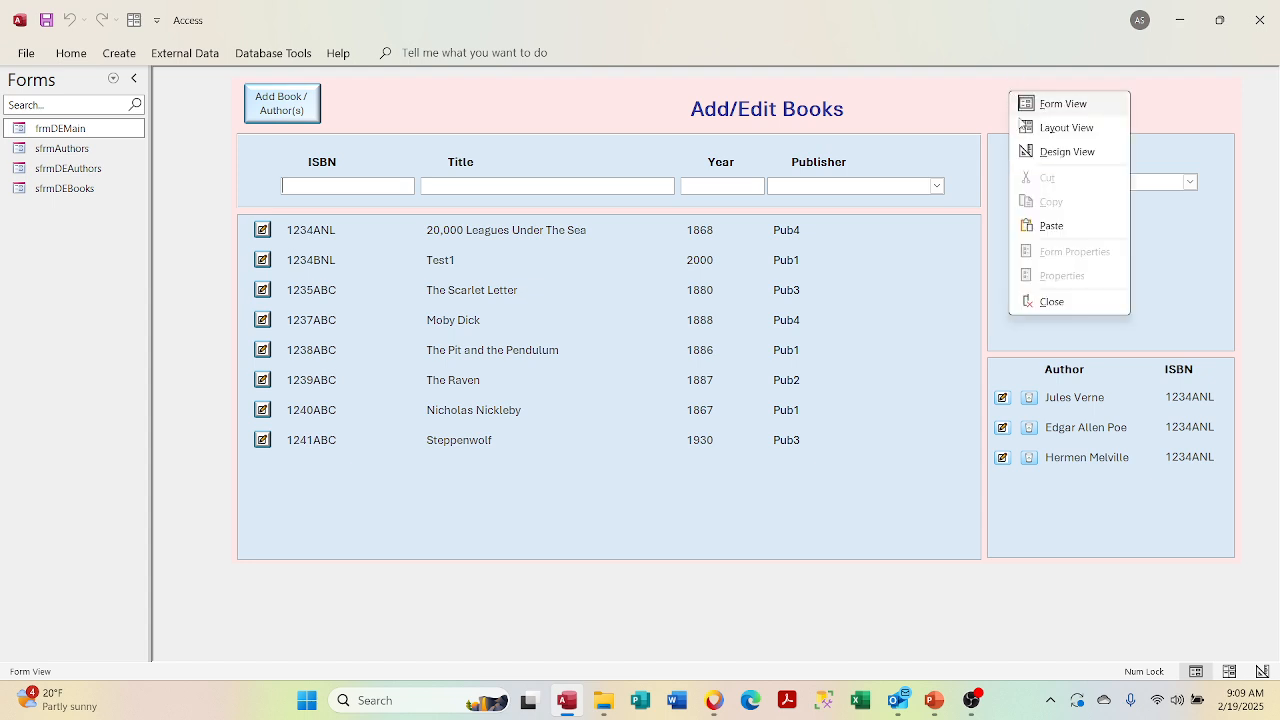
left_click(1036, 153)
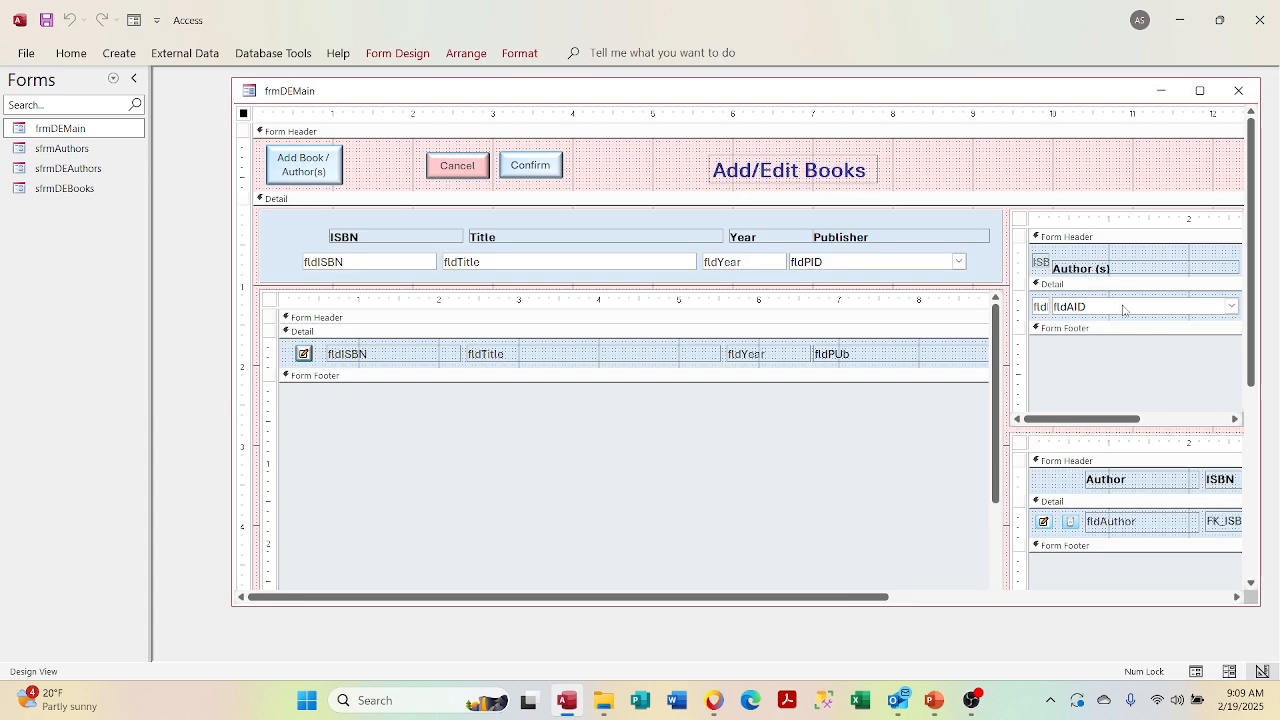
left_click(1038, 305)
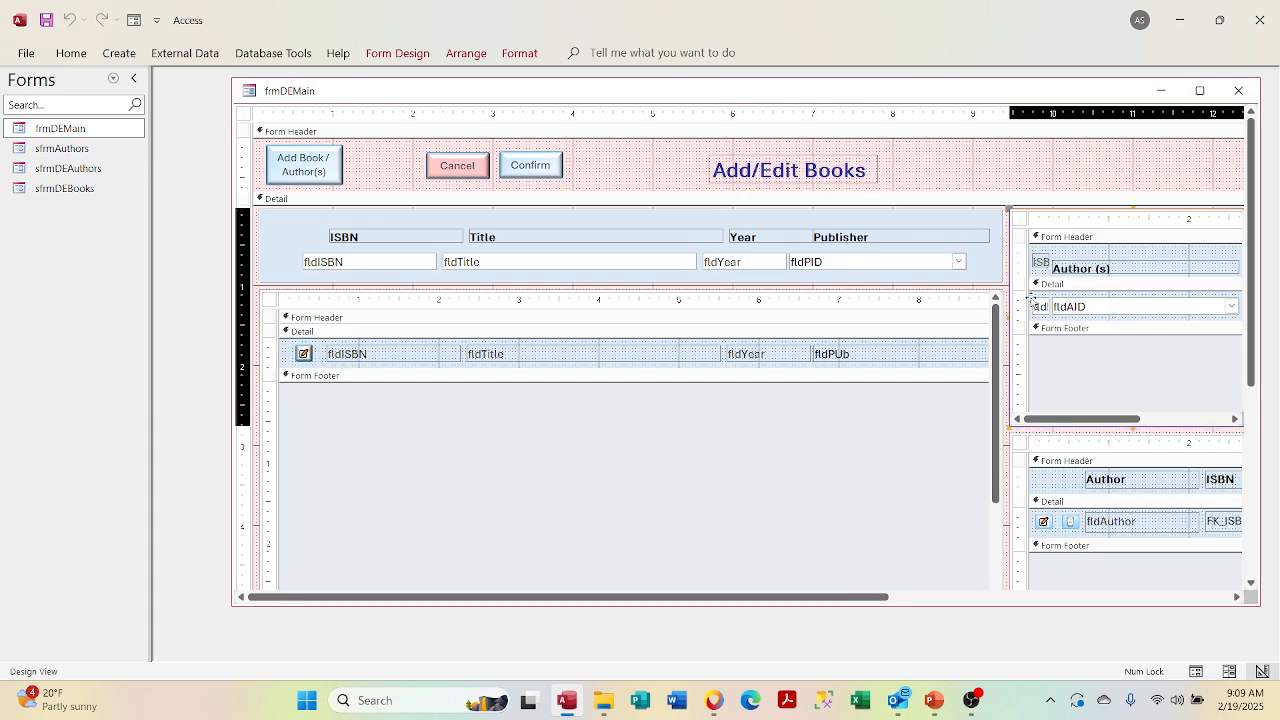
left_click(1066, 306)
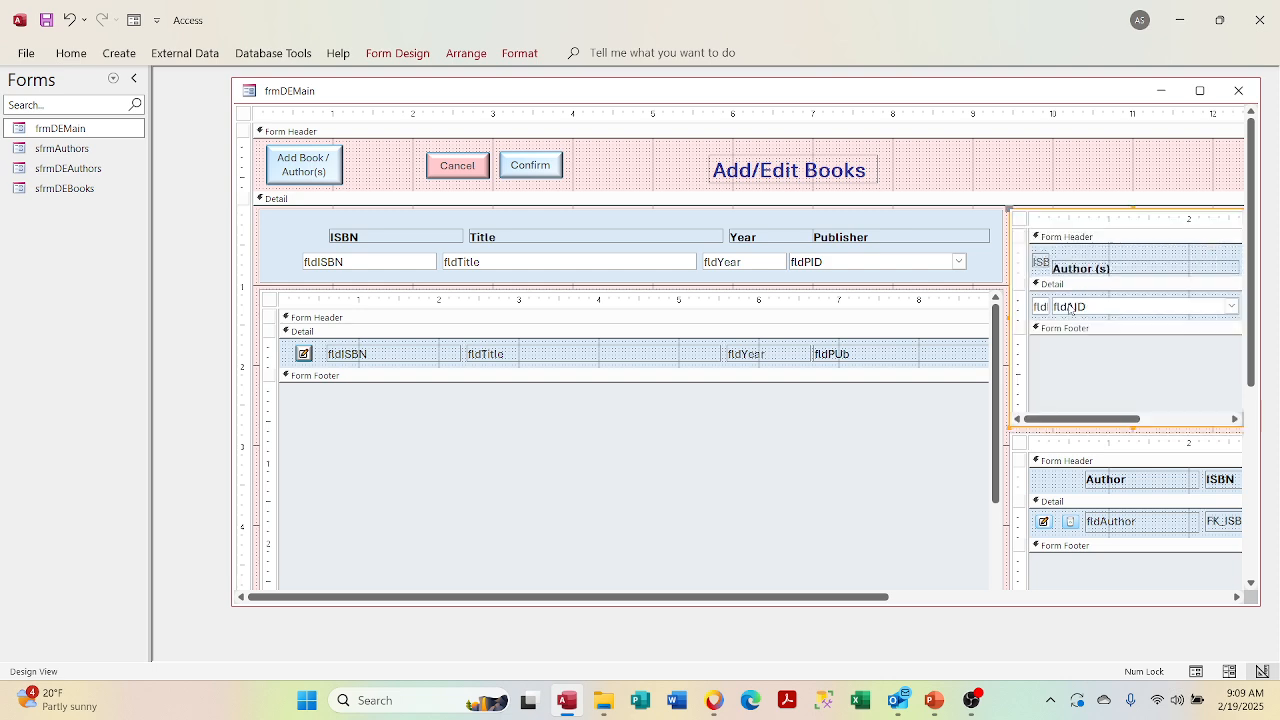
left_click(1041, 309)
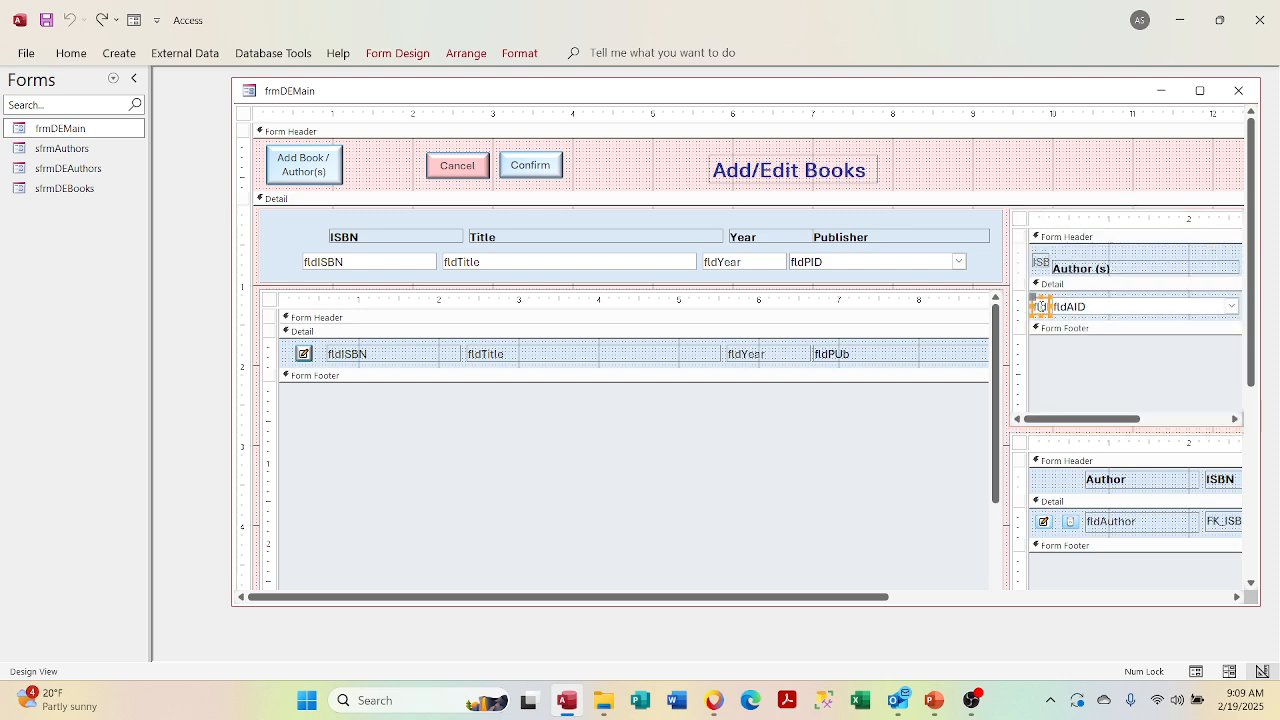
left_click(1118, 309)
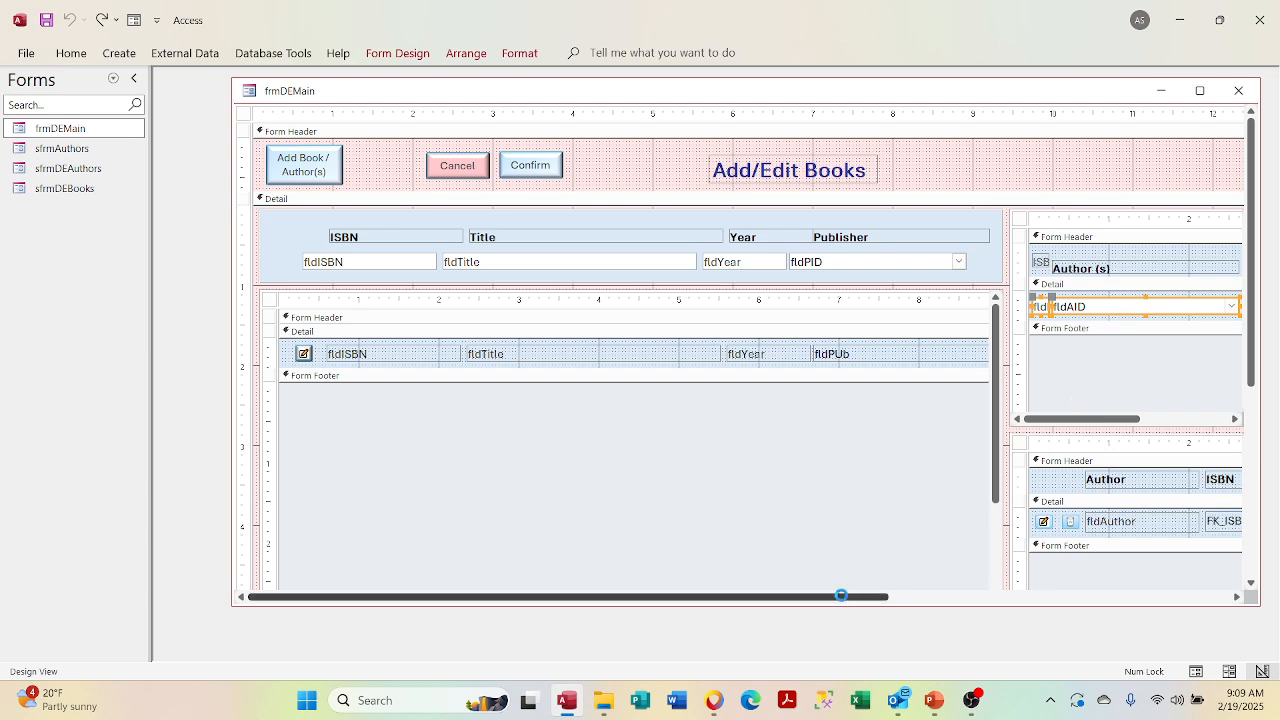
left_click_drag(840, 597, 937, 600)
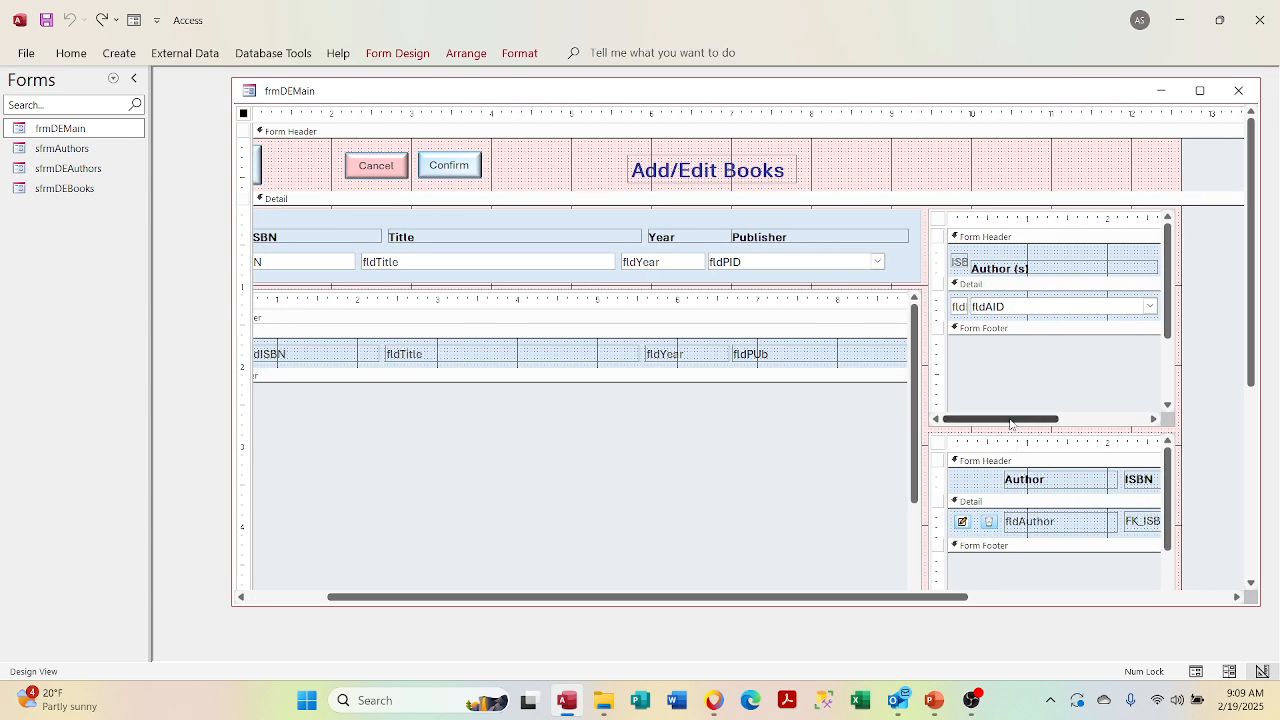
left_click_drag(1013, 421, 1049, 425)
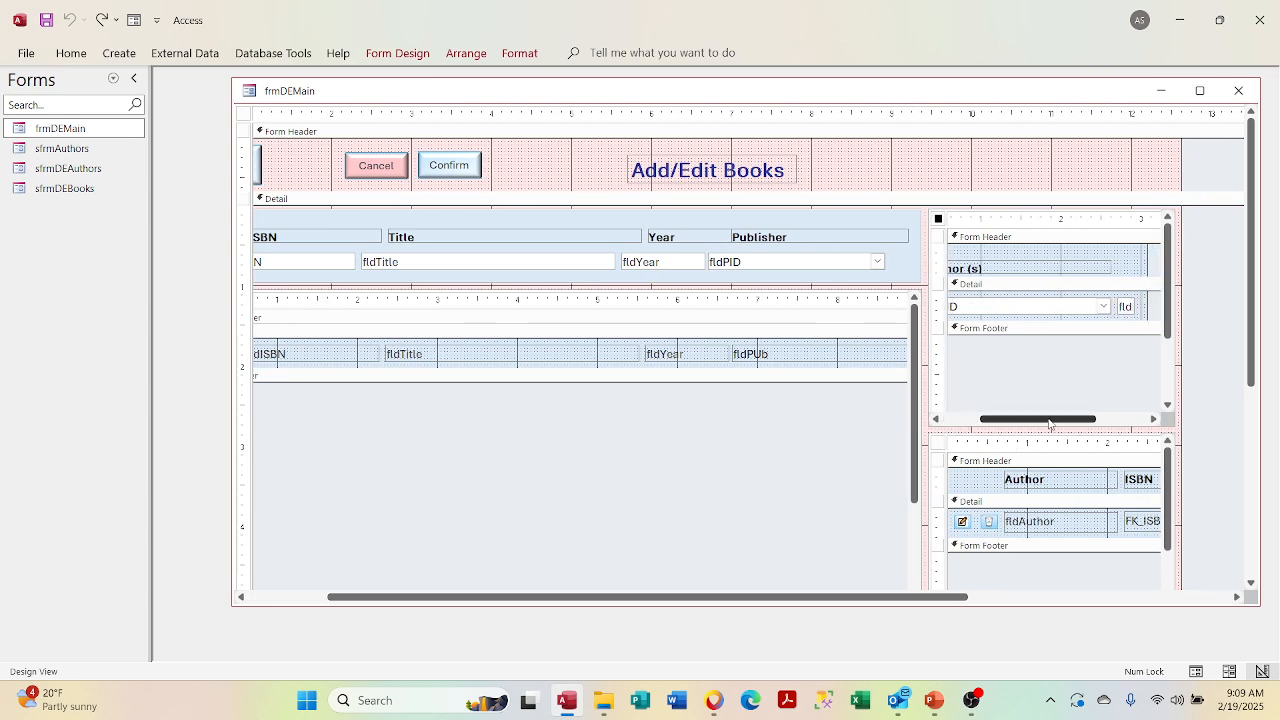
left_click(1122, 308)
left_click(1074, 306, "shift")
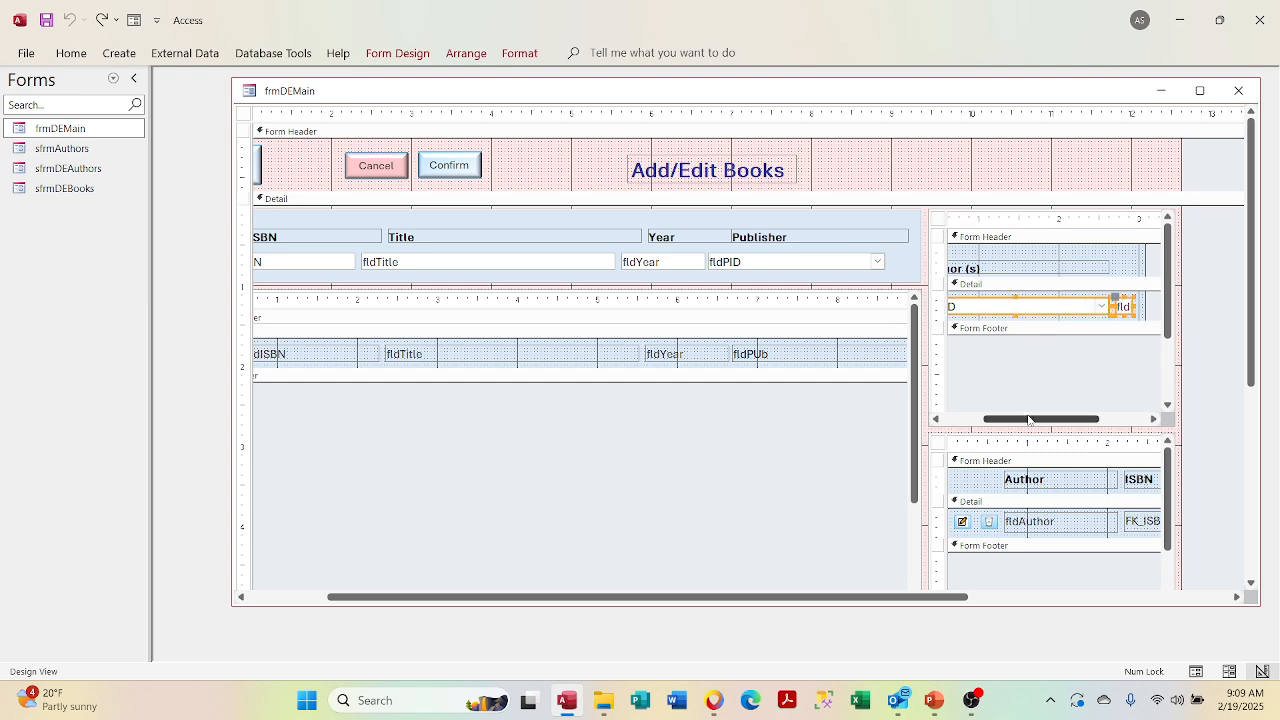
left_click_drag(1025, 419, 945, 425)
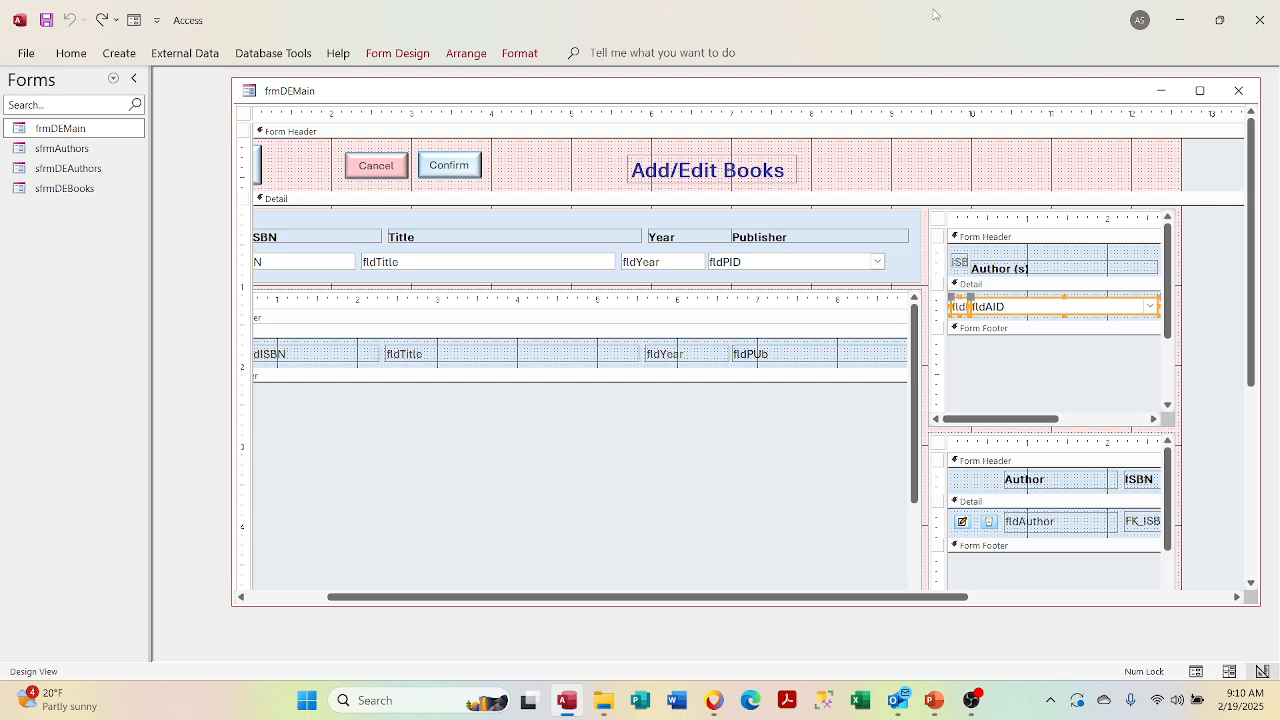
Step: Compare the author drop-down's vertical position with the book entry fields in Form View, and return to Design View
right_click(896, 91)
left_click(915, 175)
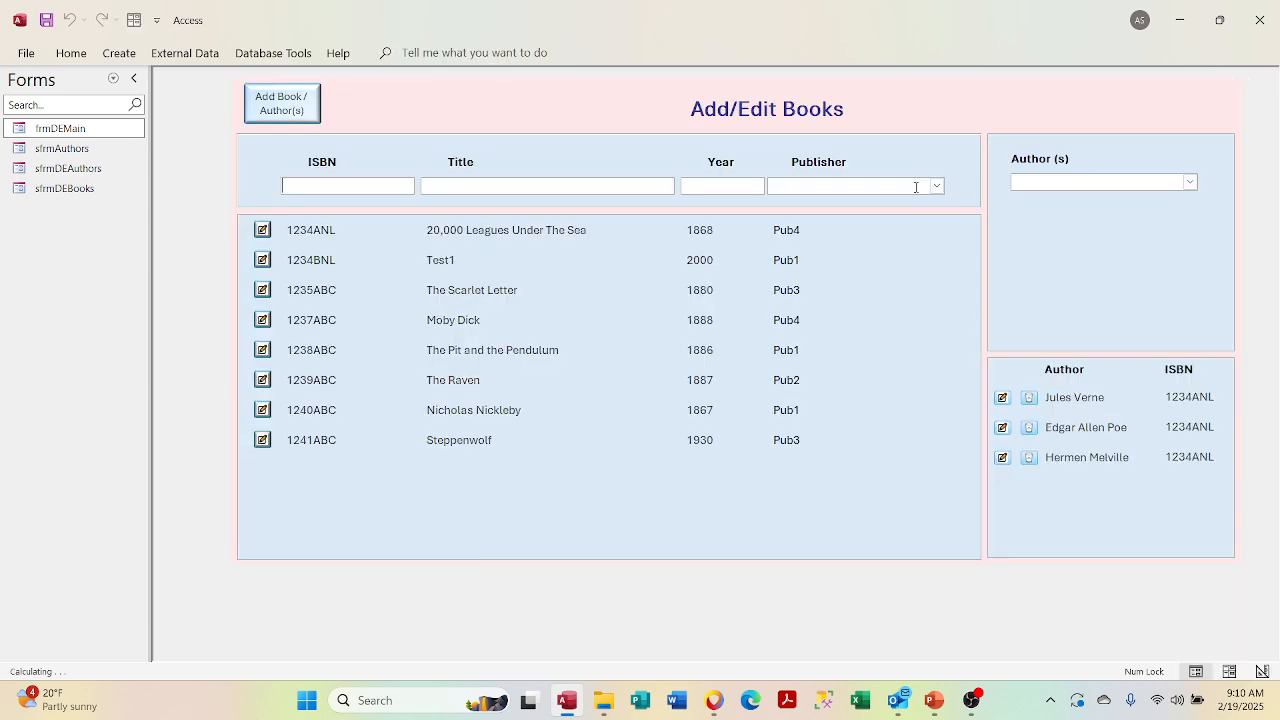
right_click(939, 89)
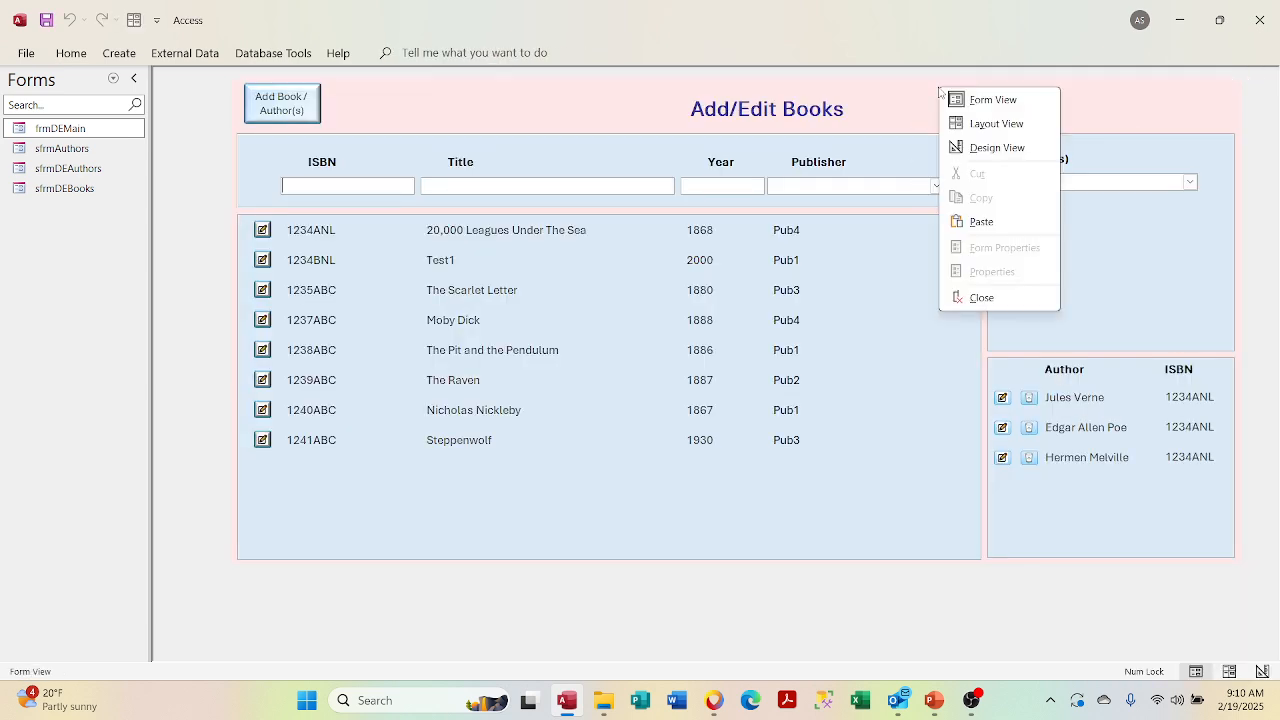
left_click(963, 146)
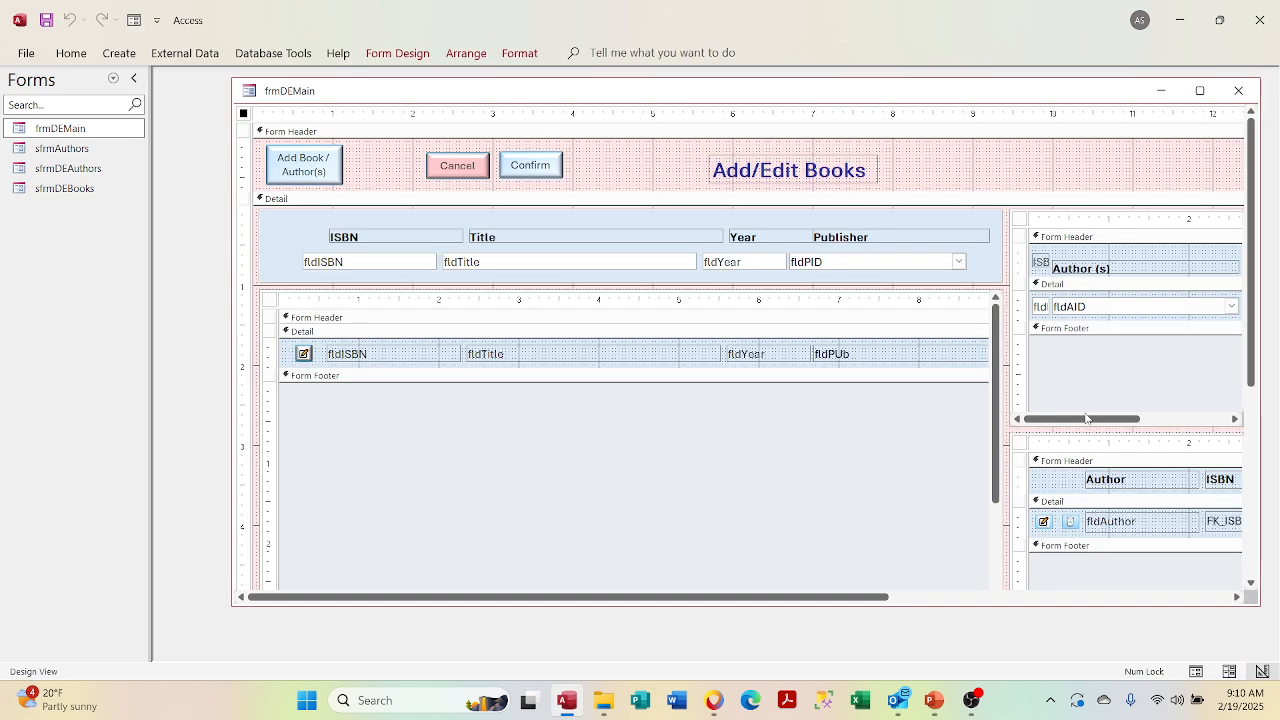
Step: Select fldAID and the small fields beside it in the Author(s) subform's detail section and move them slightly down
left_click_drag(1086, 418, 1035, 445)
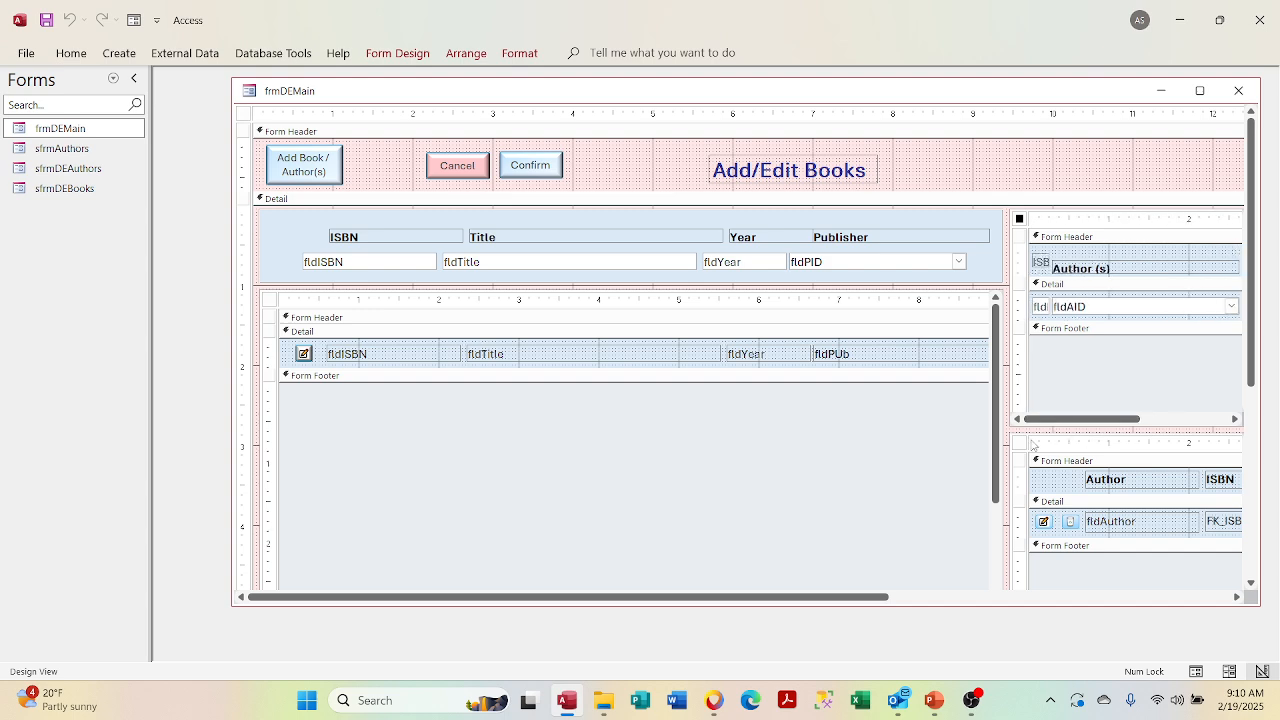
left_click(1040, 306)
left_click(1115, 311)
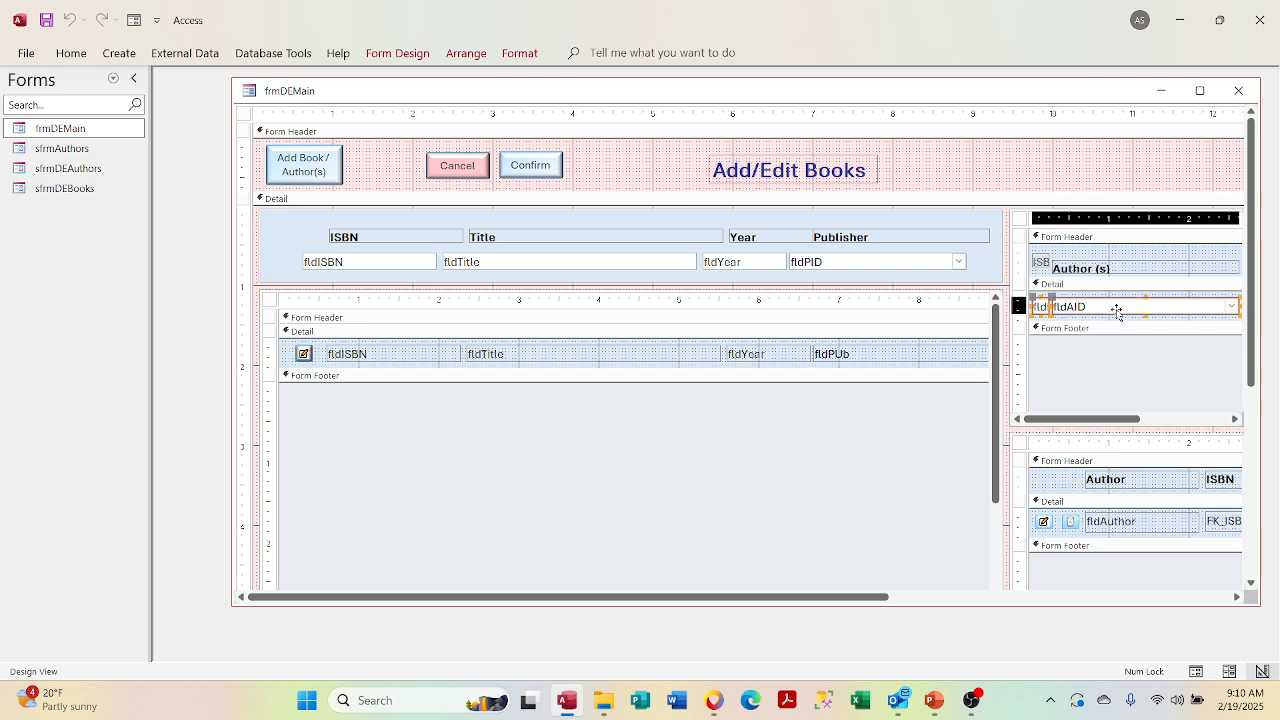
left_click_drag(1082, 424, 1122, 424)
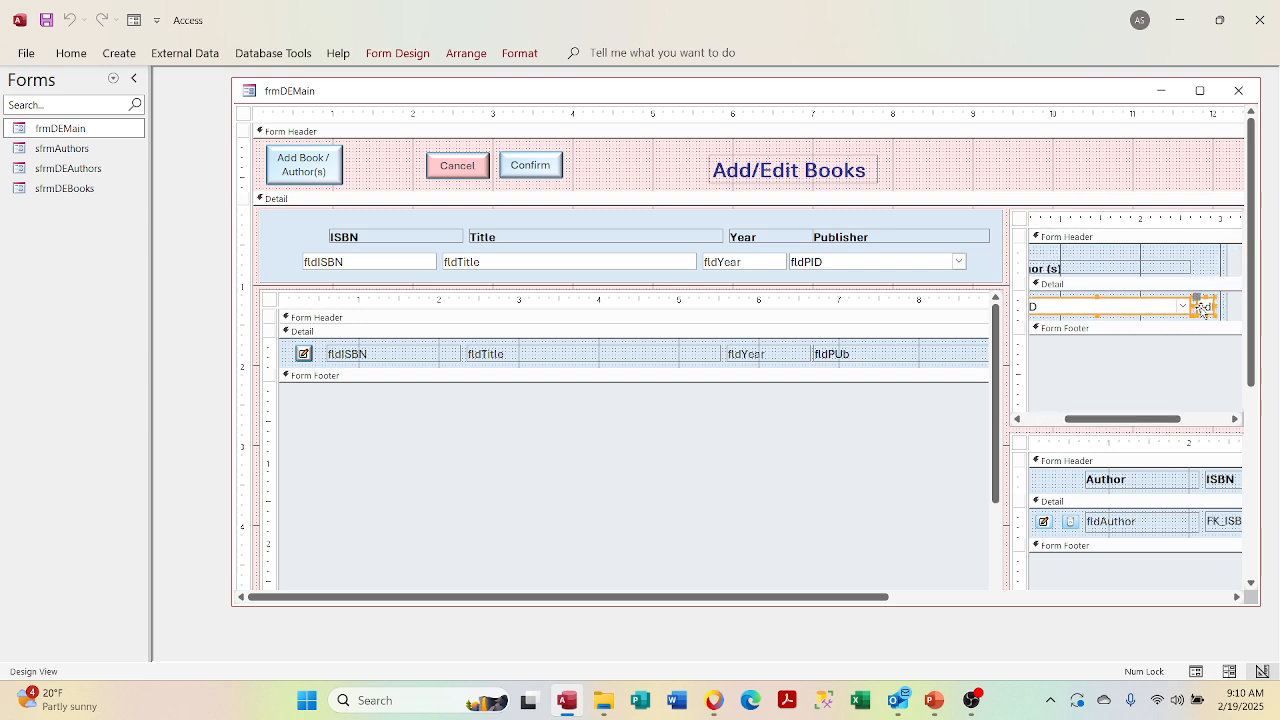
key("Down")
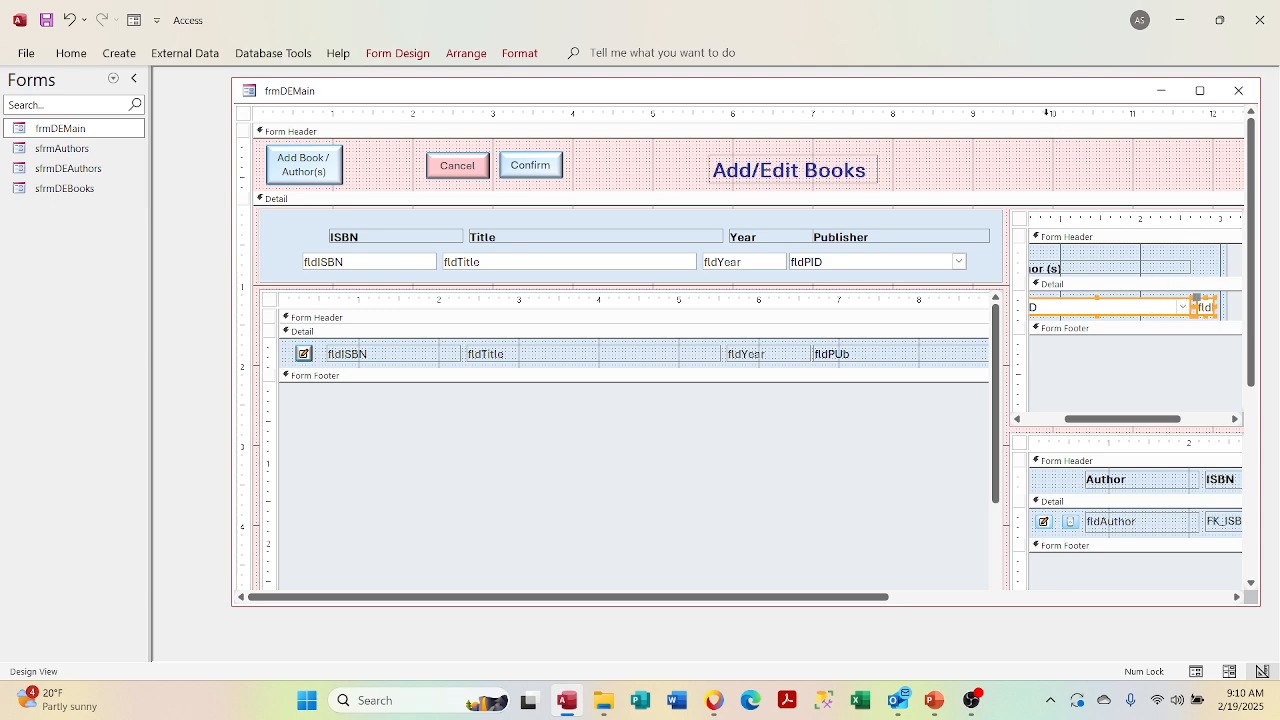
Step: Check the moved author drop-down's alignment with the ISBN, Title and Publisher fields in Form View, and reopen the form in Design View
right_click(1043, 104)
left_click(1085, 187)
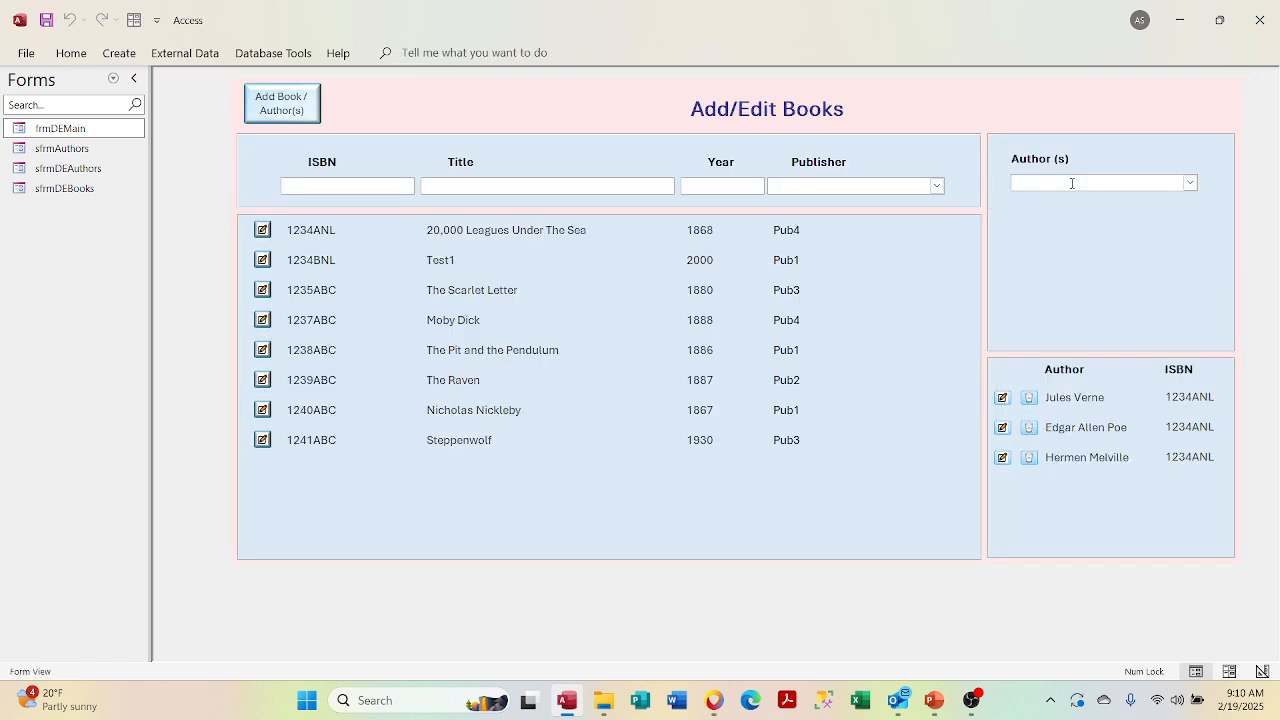
right_click(1045, 86)
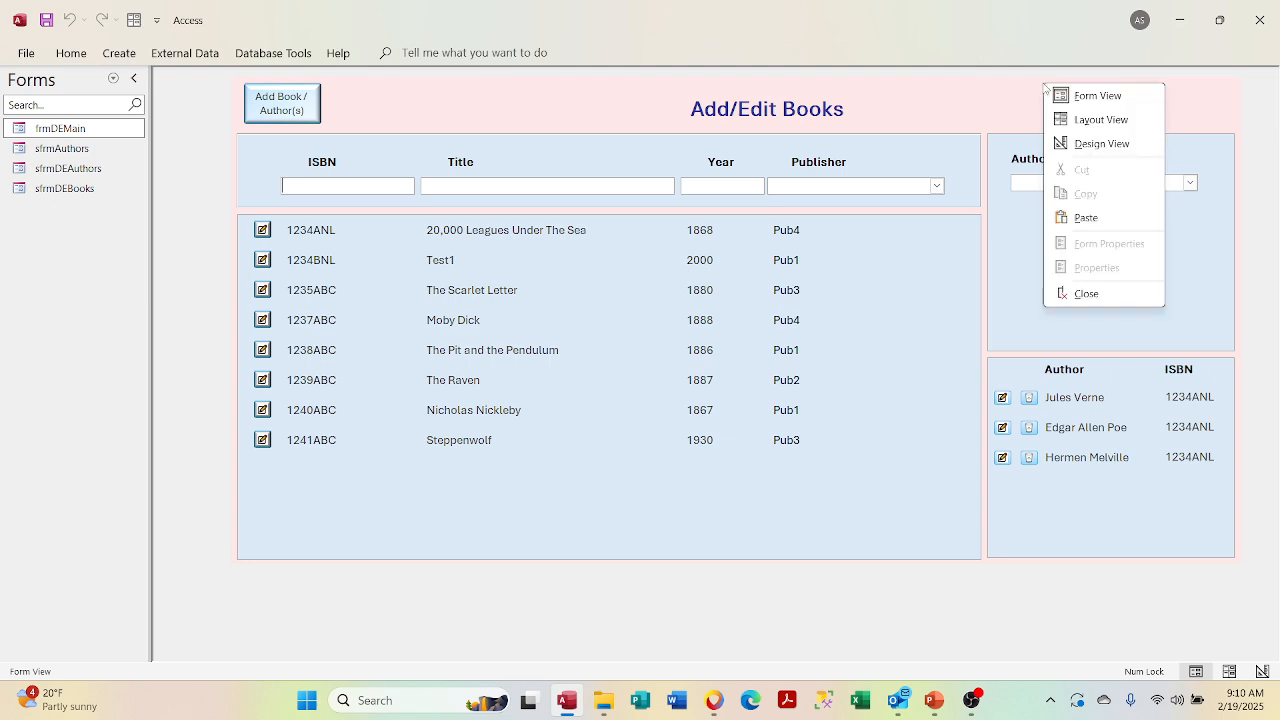
left_click(1059, 143)
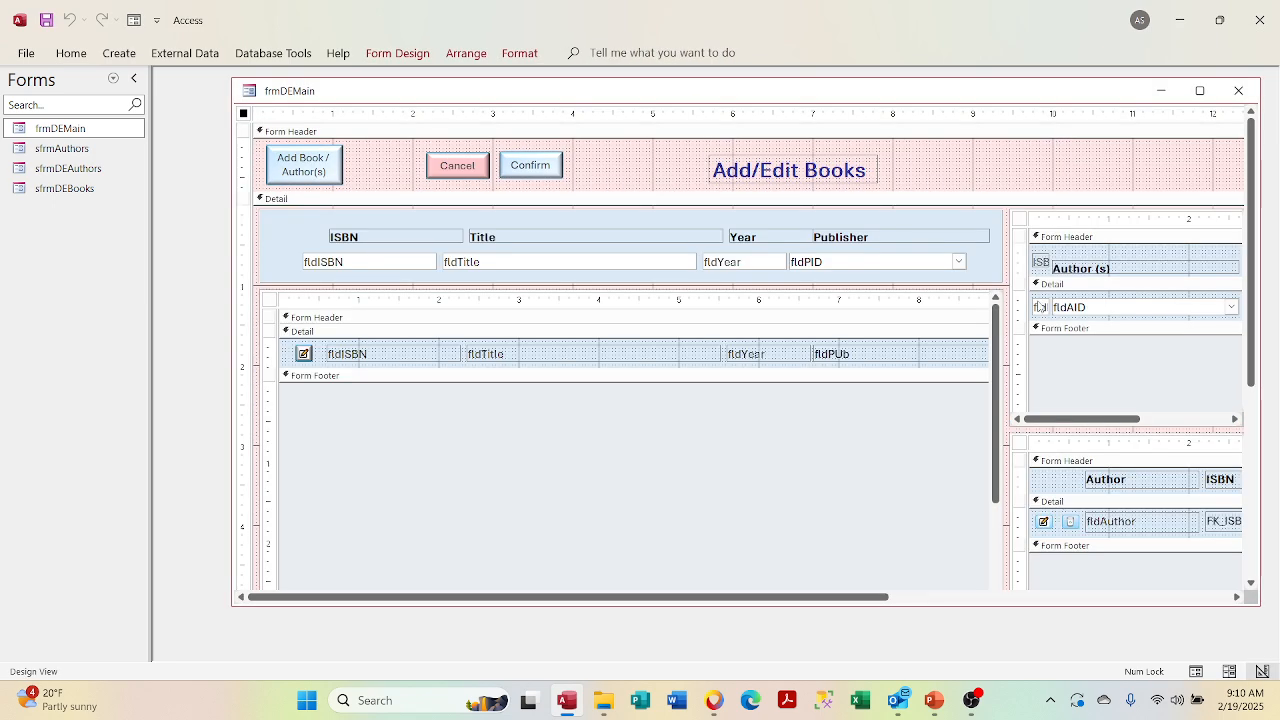
Step: Move fldAID and its neighbouring detail fields slightly down once more, undoing and redoing the move for comparison
left_click(1096, 308)
left_click_drag(1086, 420, 1141, 420)
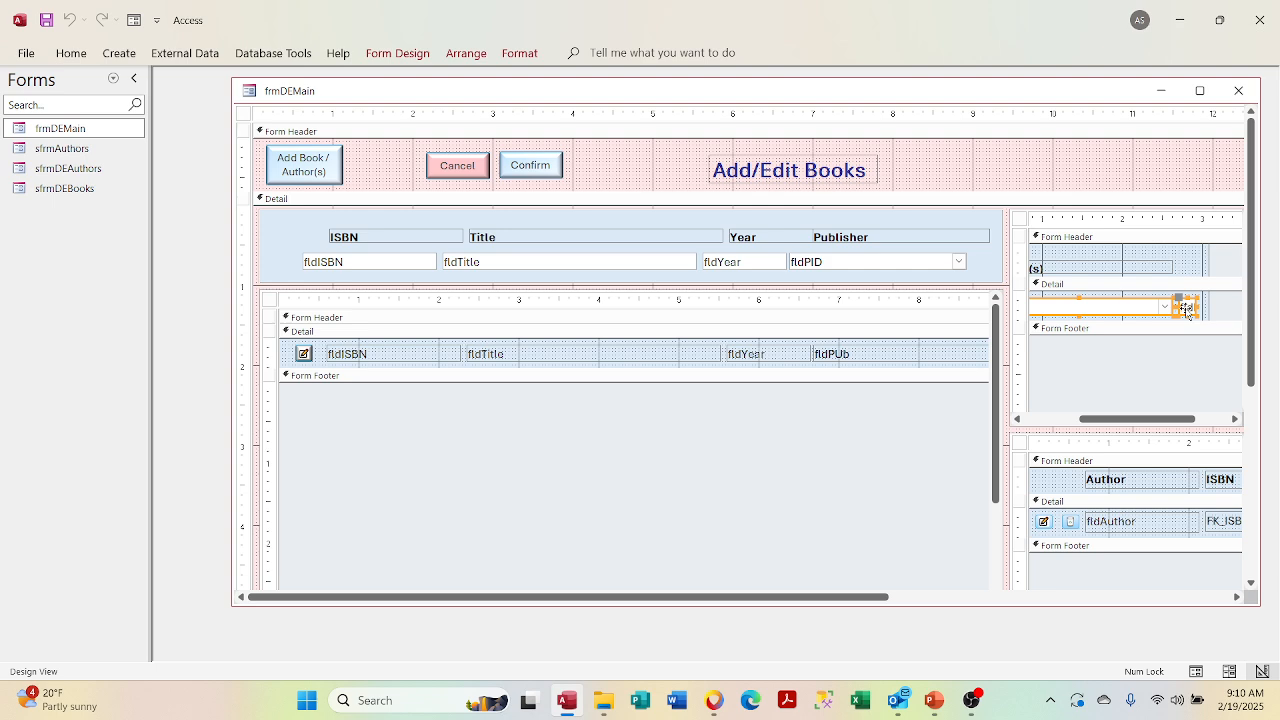
left_click_drag(1186, 310, 1187, 314)
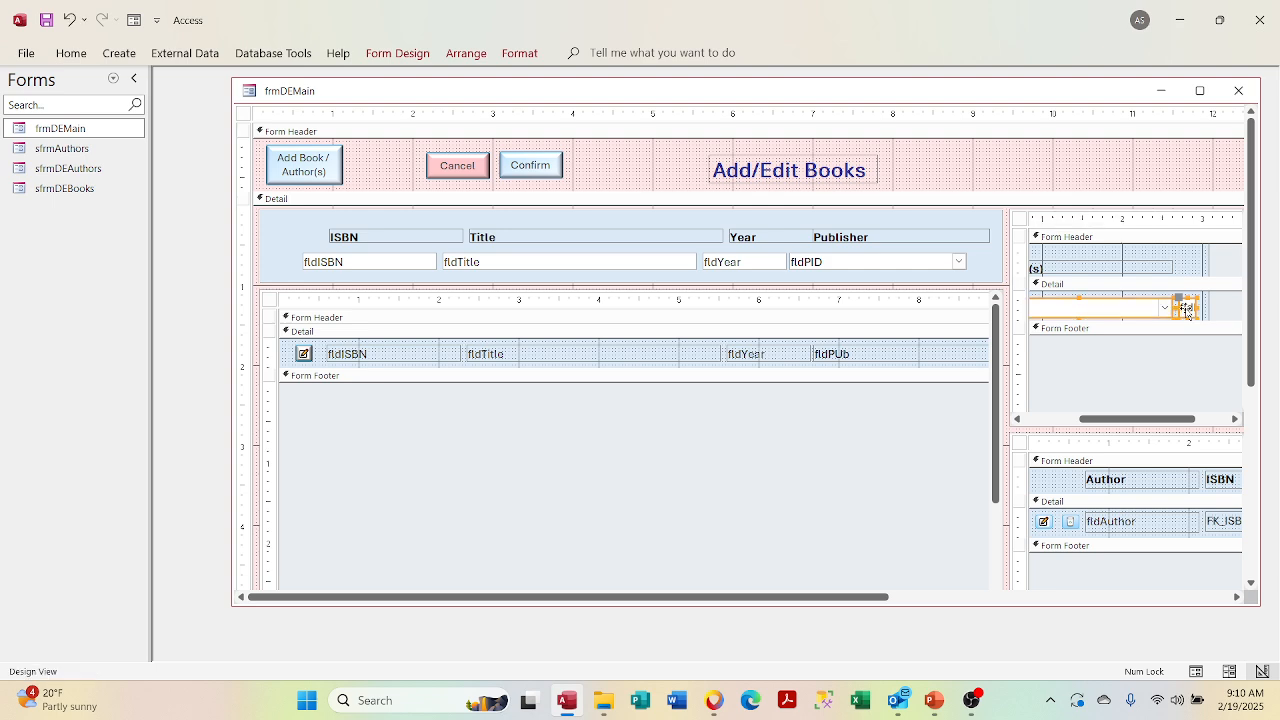
key("ctrl+z")
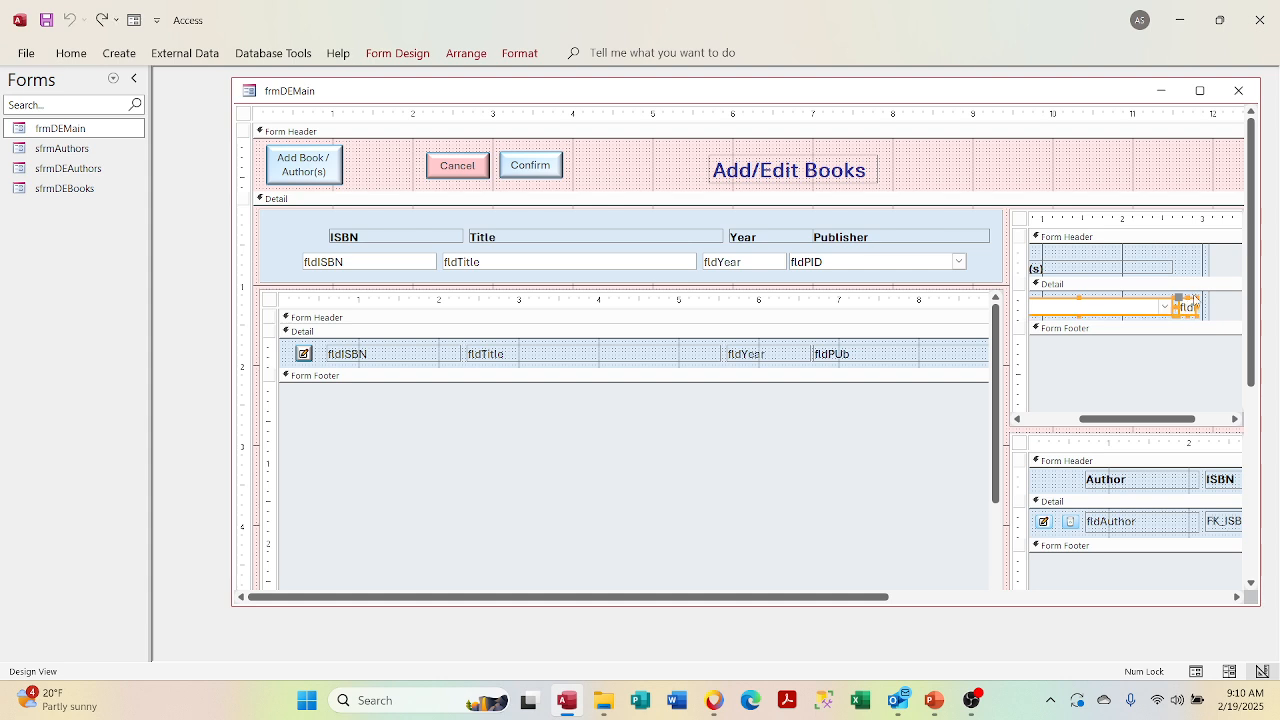
key("ctrl+y")
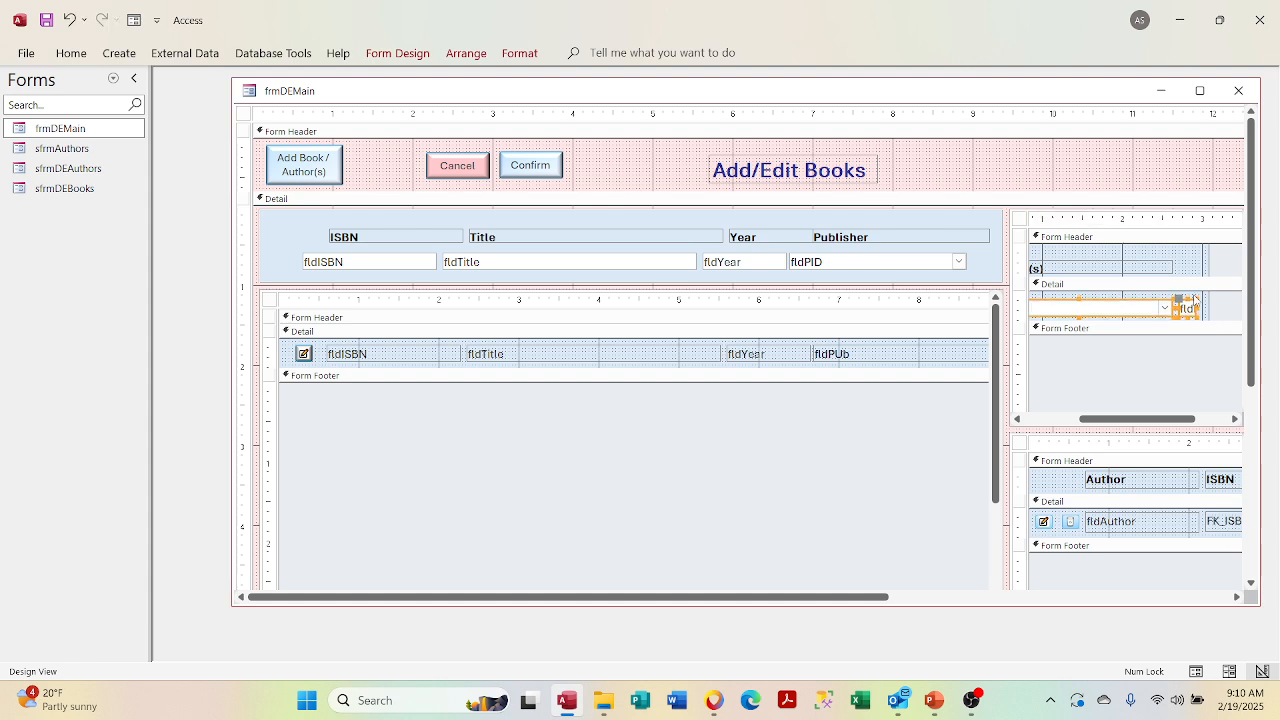
Step: Compare the frmDEMain form in Form View and Design View, leaving it in Form View
right_click(956, 97)
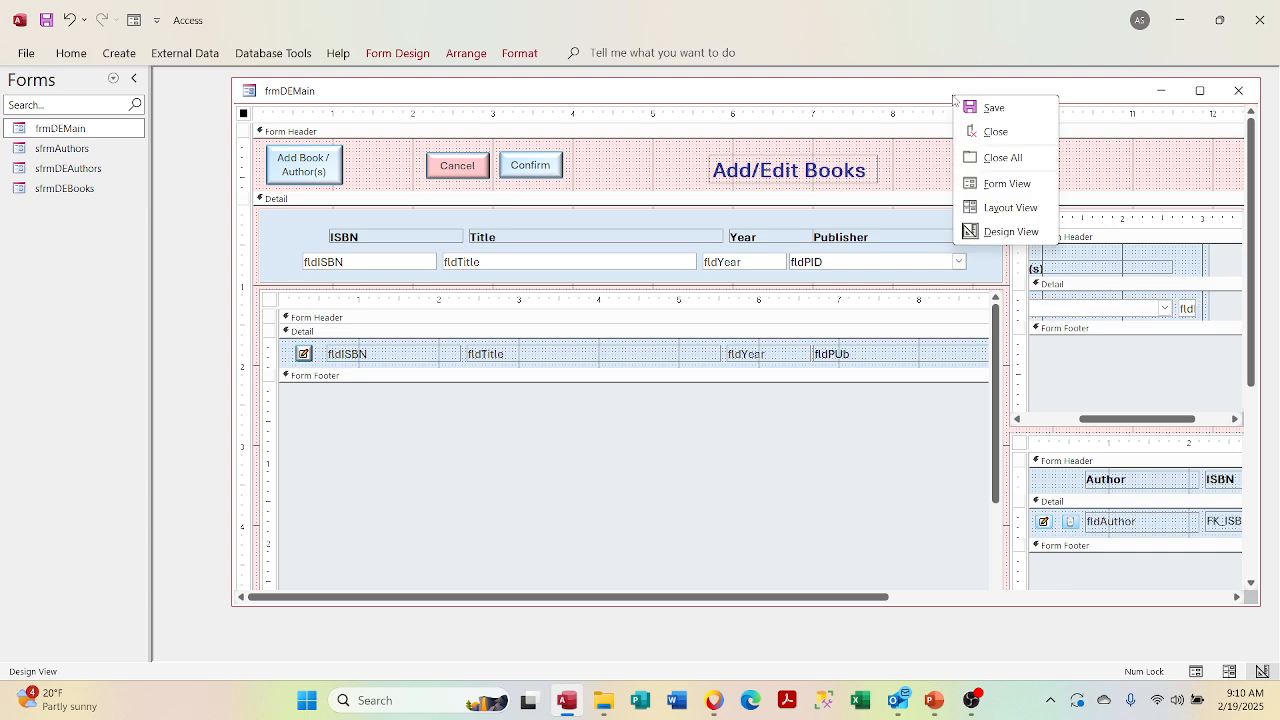
left_click(988, 183)
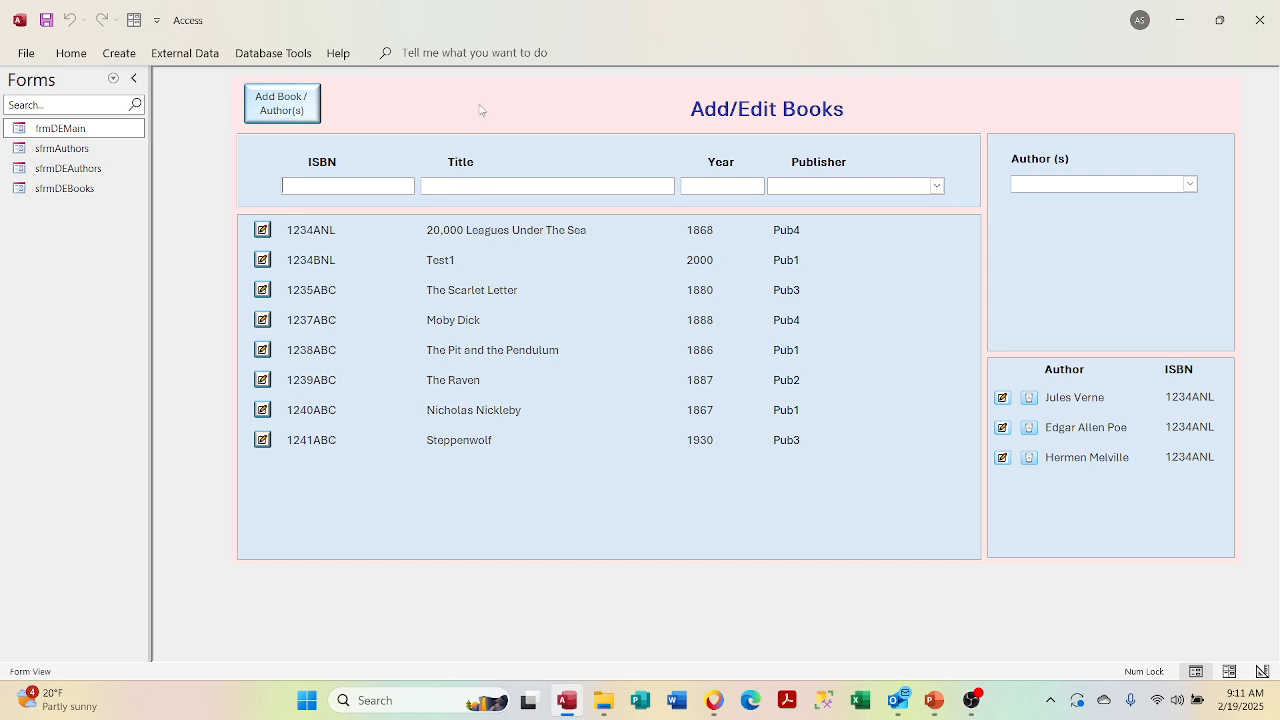
right_click(481, 106)
left_click(530, 166)
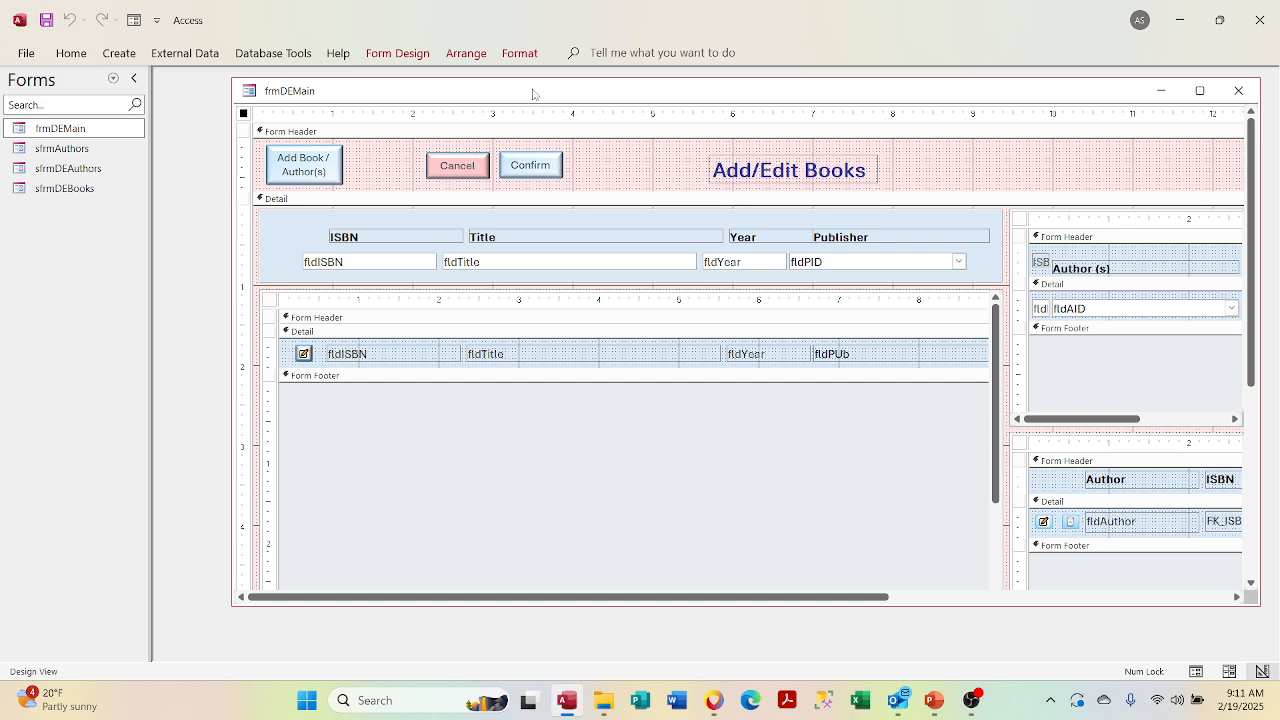
right_click(534, 91)
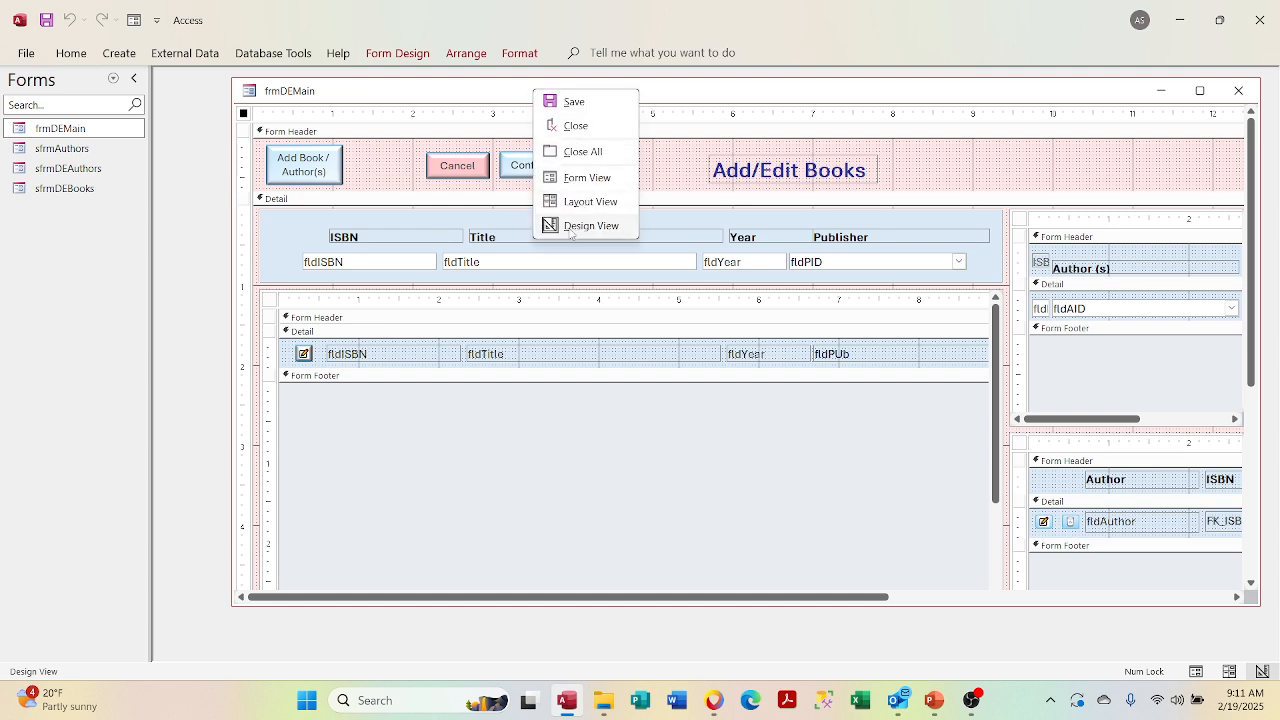
left_click(575, 178)
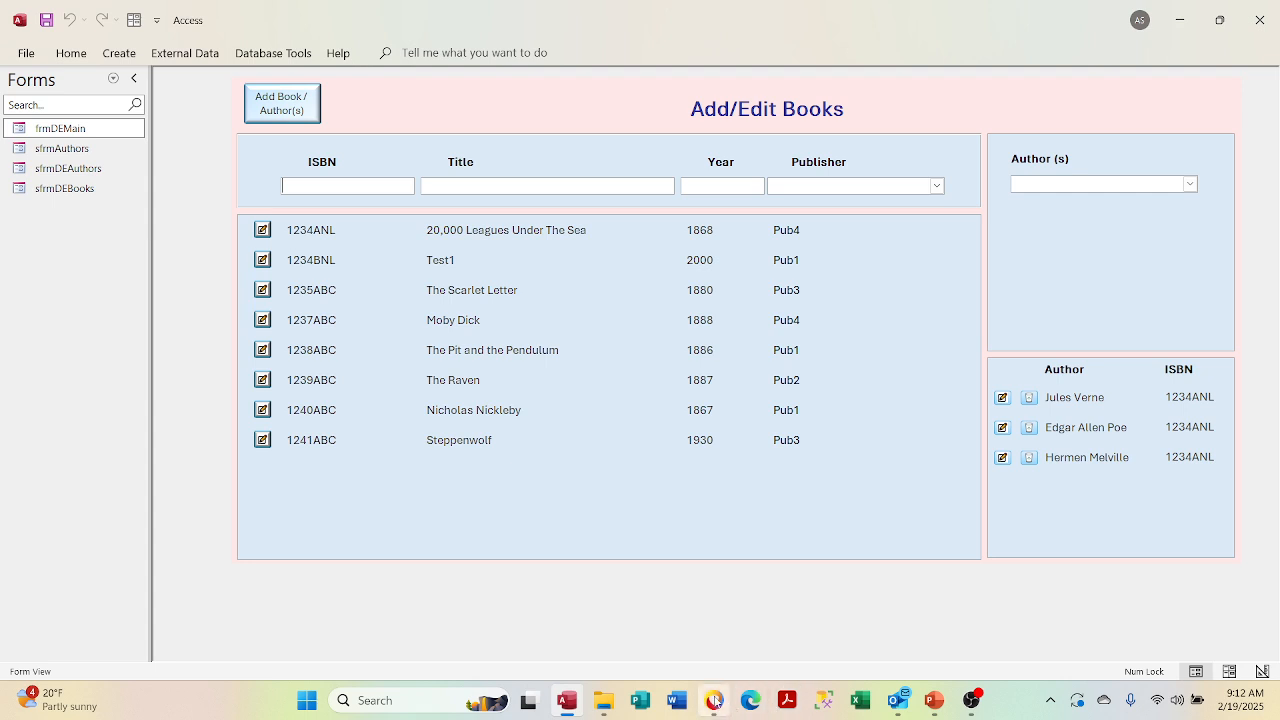
Step: Switch to the Miro flowchart and shift the final Append Data box of the Add Book Button row slightly right
left_click(714, 700)
scroll(800, 480, "down", 5)
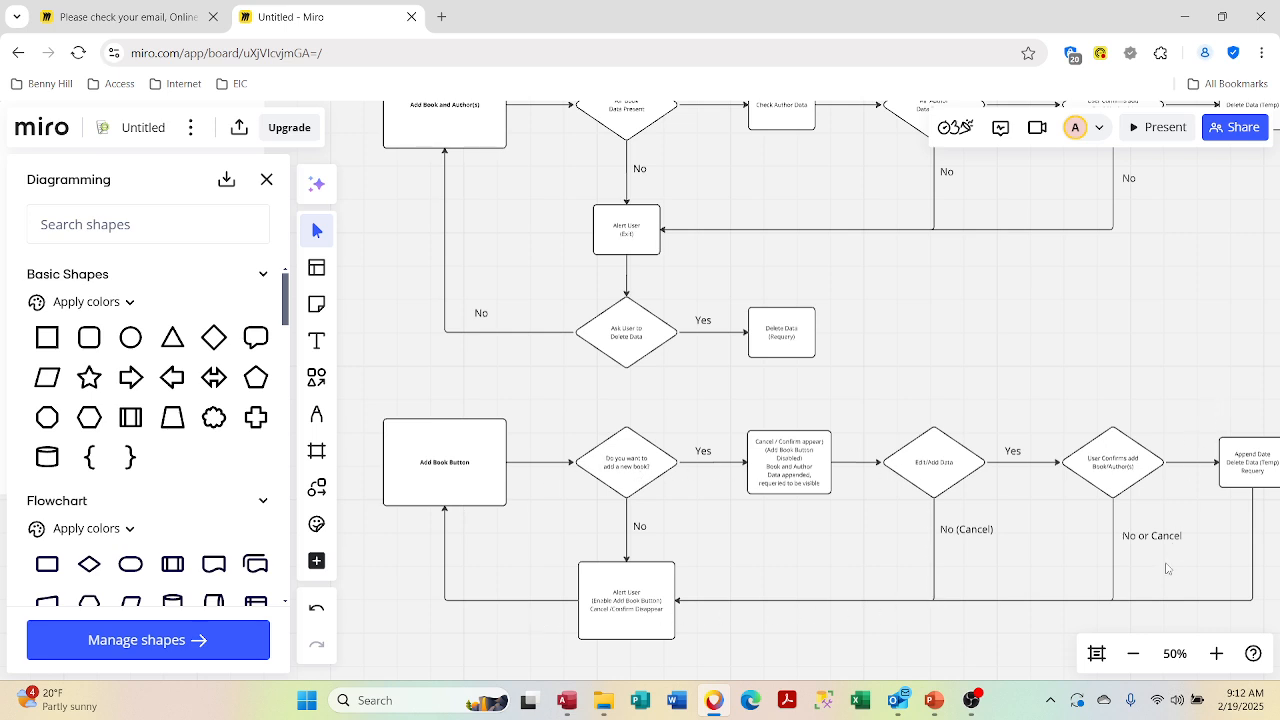
scroll(1251, 347, "right", 4)
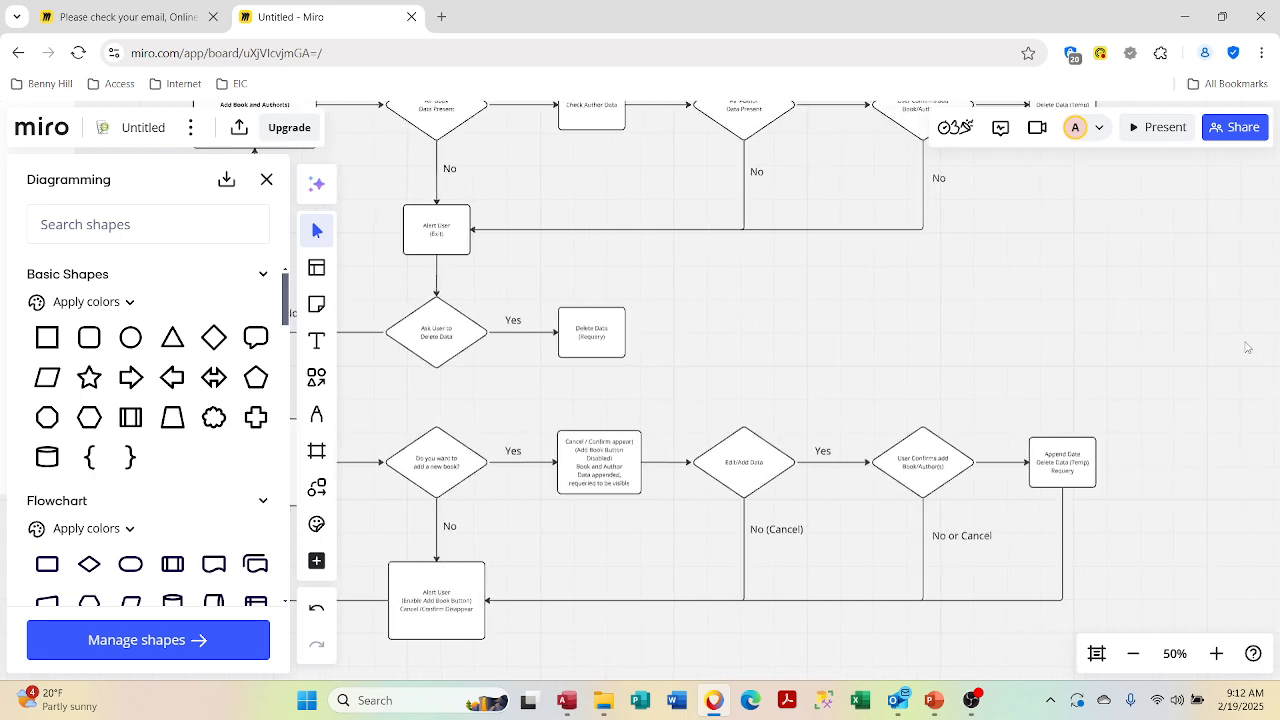
left_click(1064, 469)
left_click_drag(1053, 432, 1087, 432)
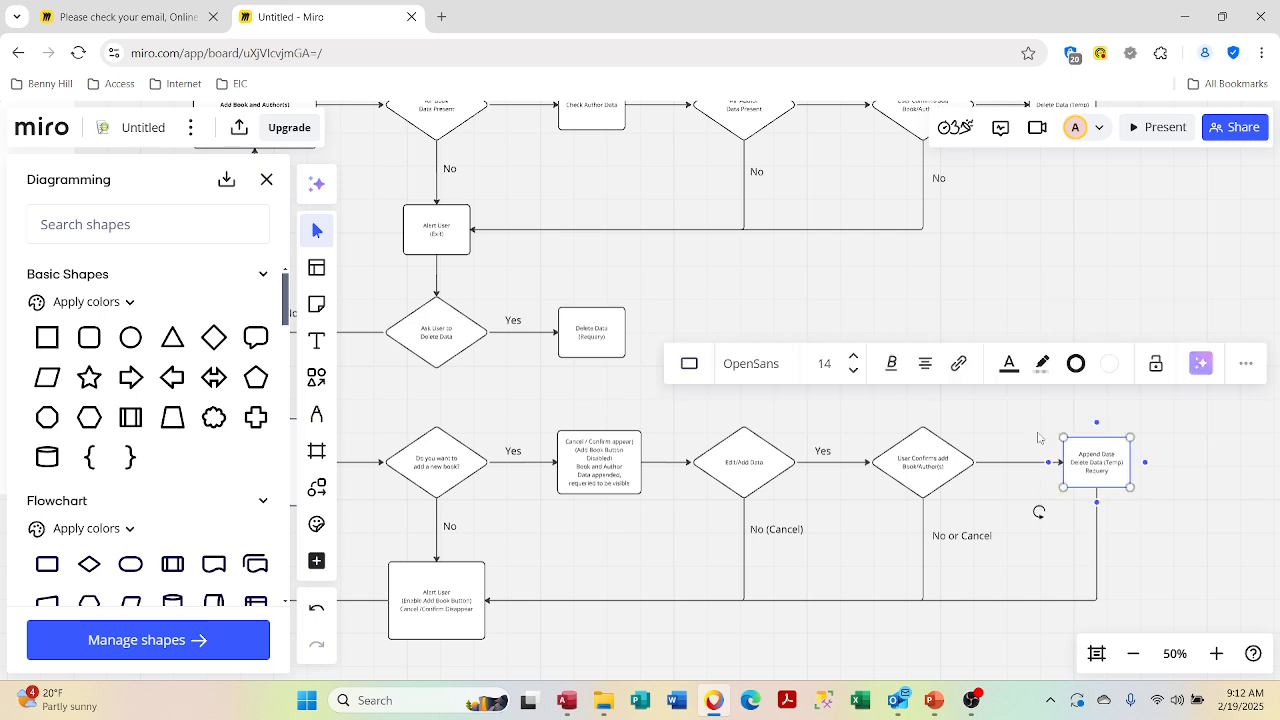
Step: Duplicate the "Yes" label and place the copy above the arrow between the User Confirms diamond and the Append Data box
left_click(818, 447)
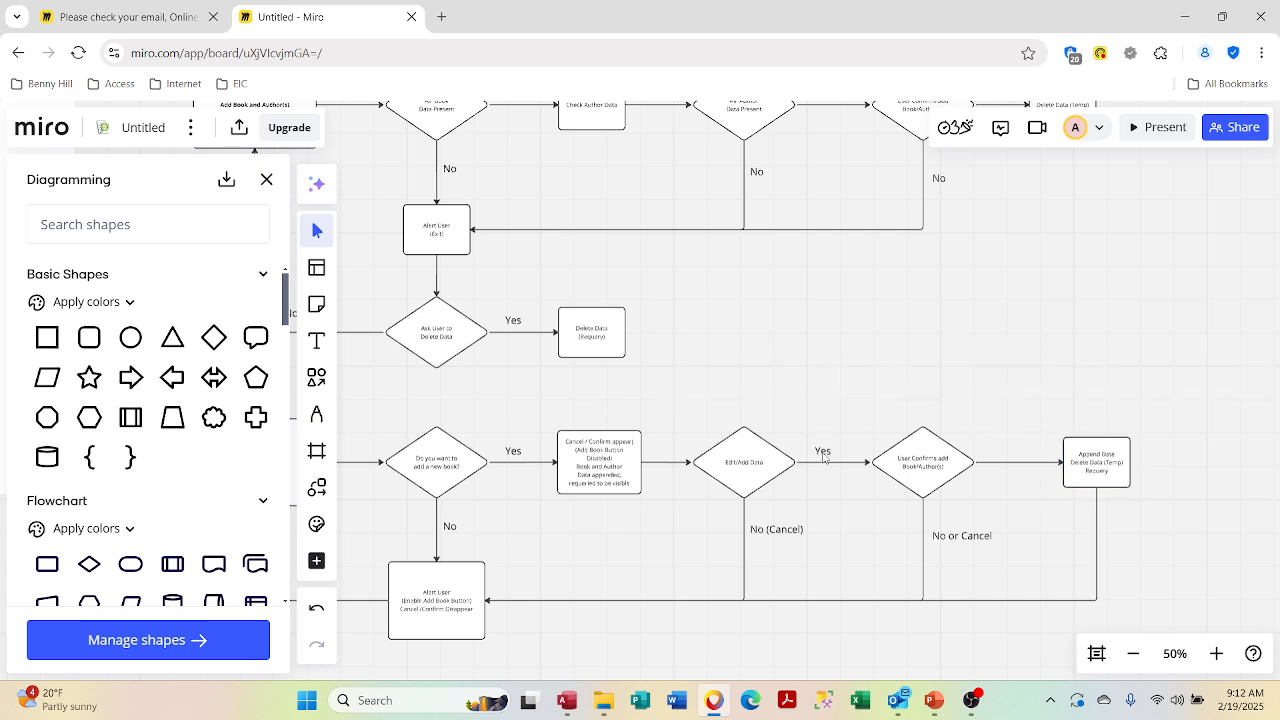
left_click(822, 453)
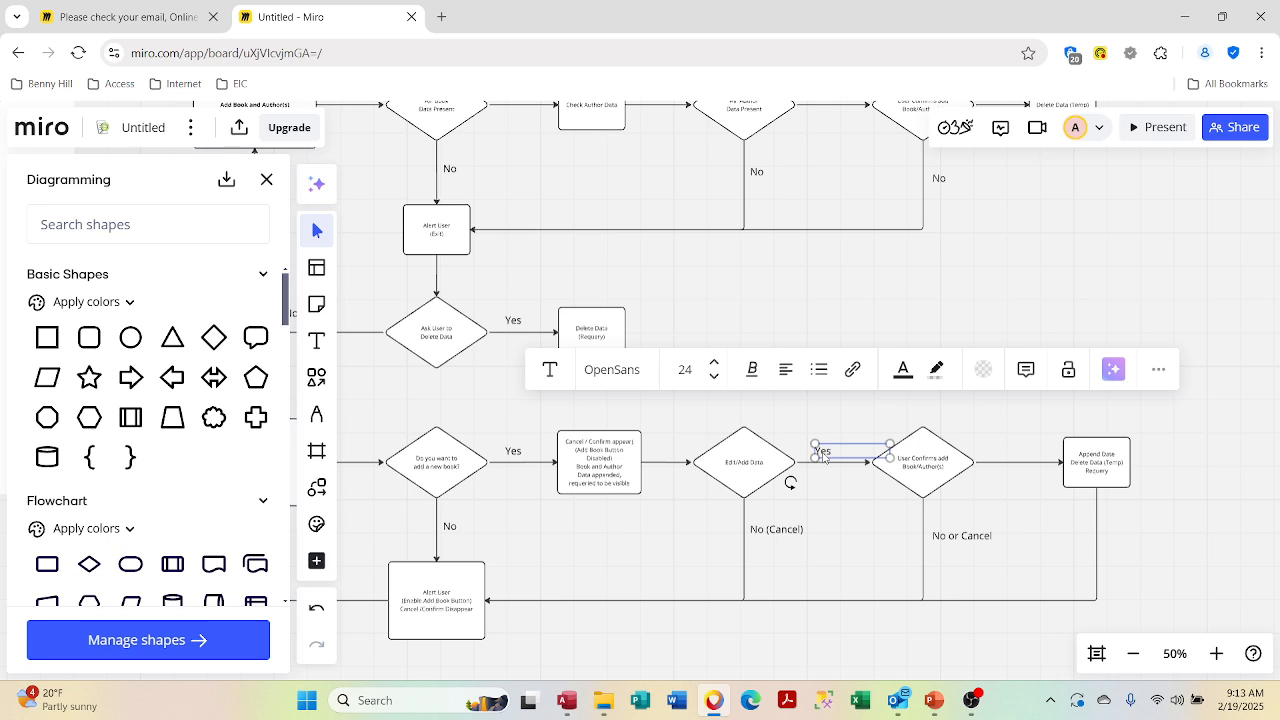
left_click(1159, 228)
key("ctrl+v")
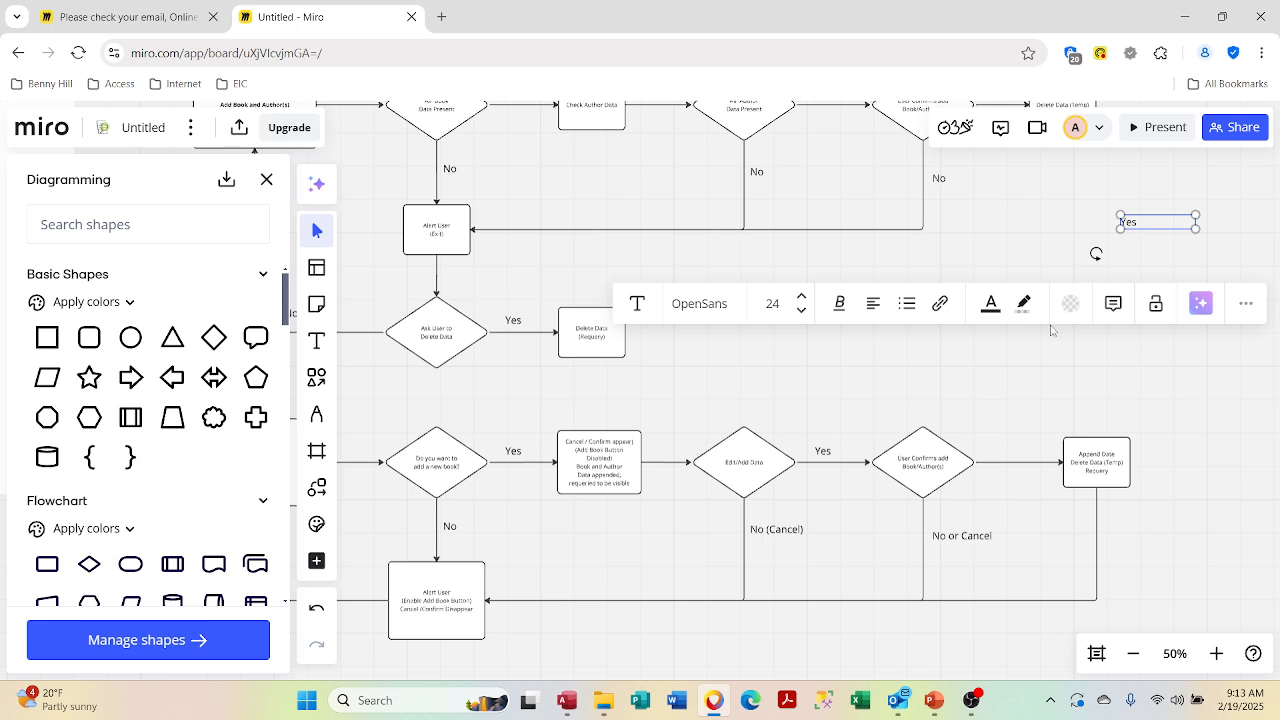
left_click_drag(1165, 229, 1059, 359)
key("ctrl+z")
key("ctrl+z")
key("ctrl+shift+z")
key("ctrl+shift+z")
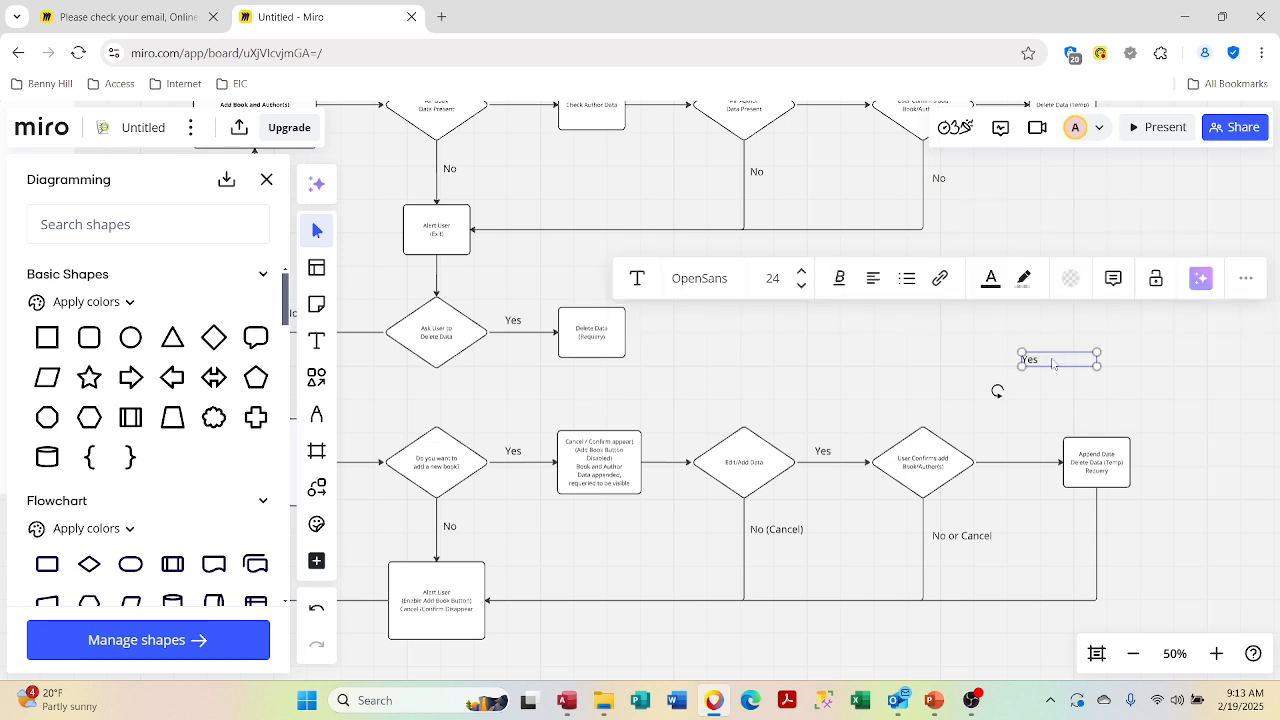
left_click(1054, 376)
left_click(1049, 363)
left_click_drag(1049, 363, 1004, 451)
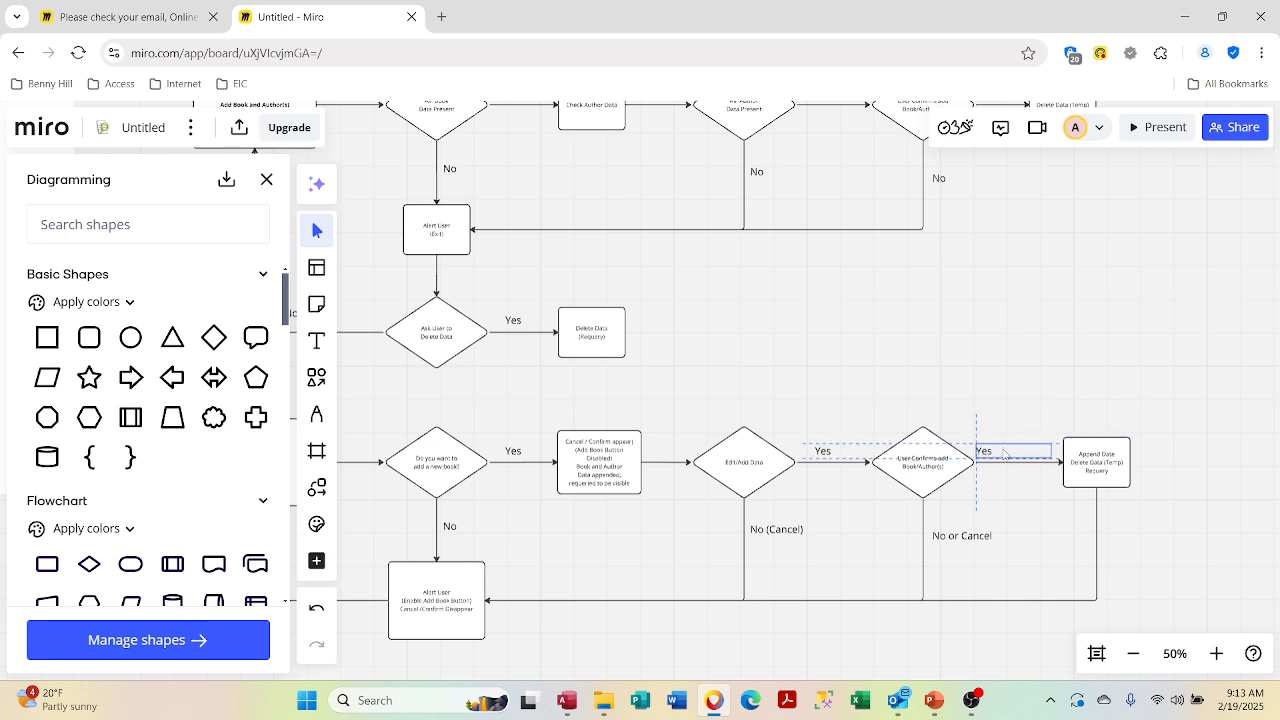
Step: Change the copied label's text to "Confirm"
double_click(1004, 450)
type("Confo")
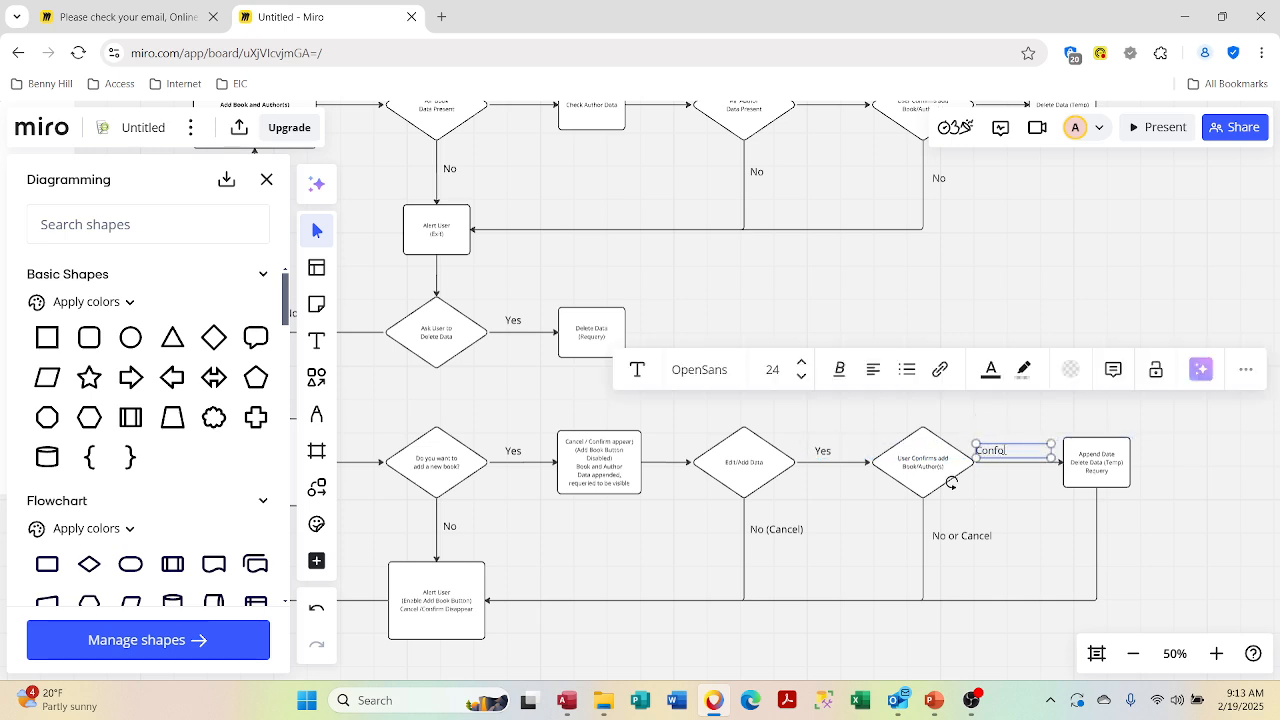
type("rm")
left_click(1156, 455)
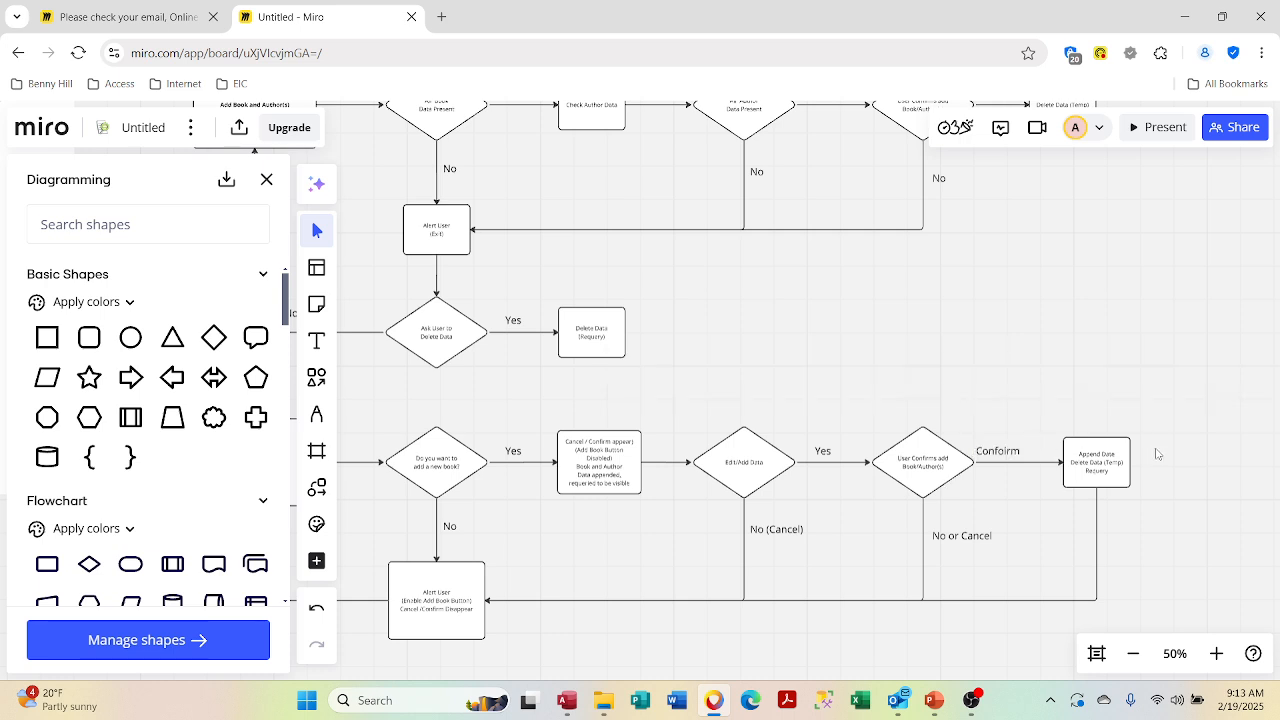
double_click(1008, 451)
key("BackSpace")
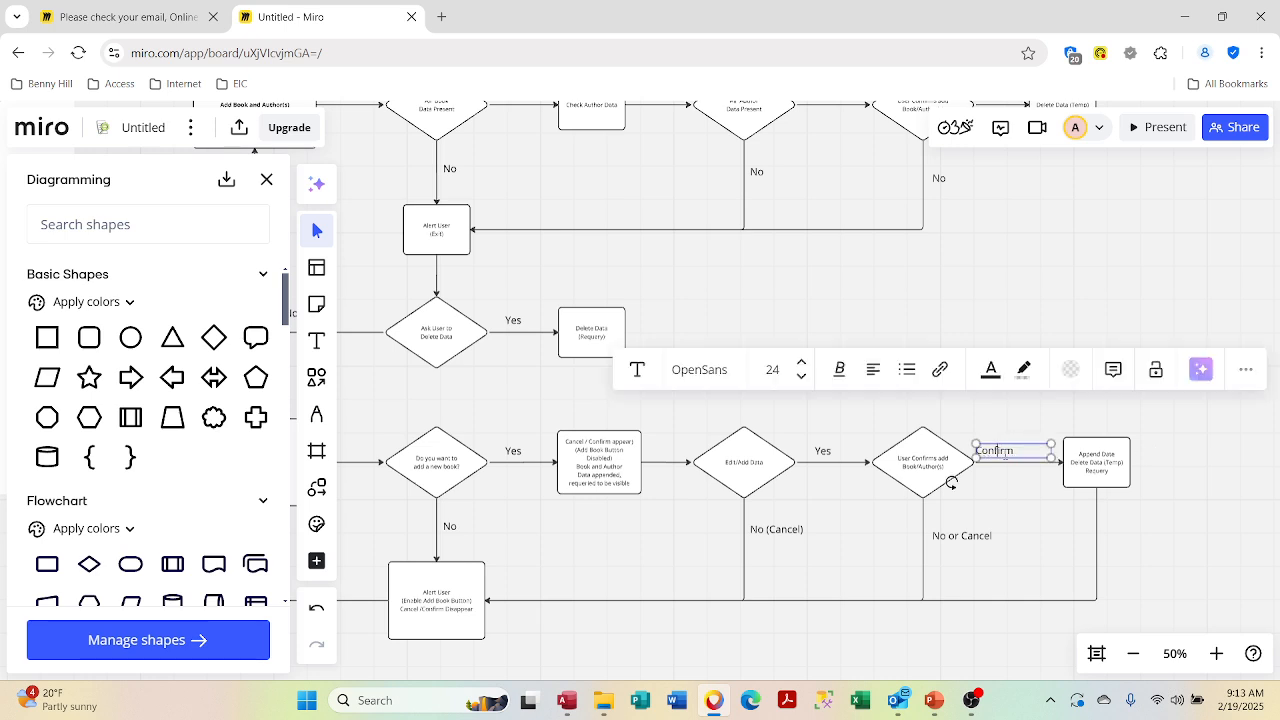
left_click(1173, 486)
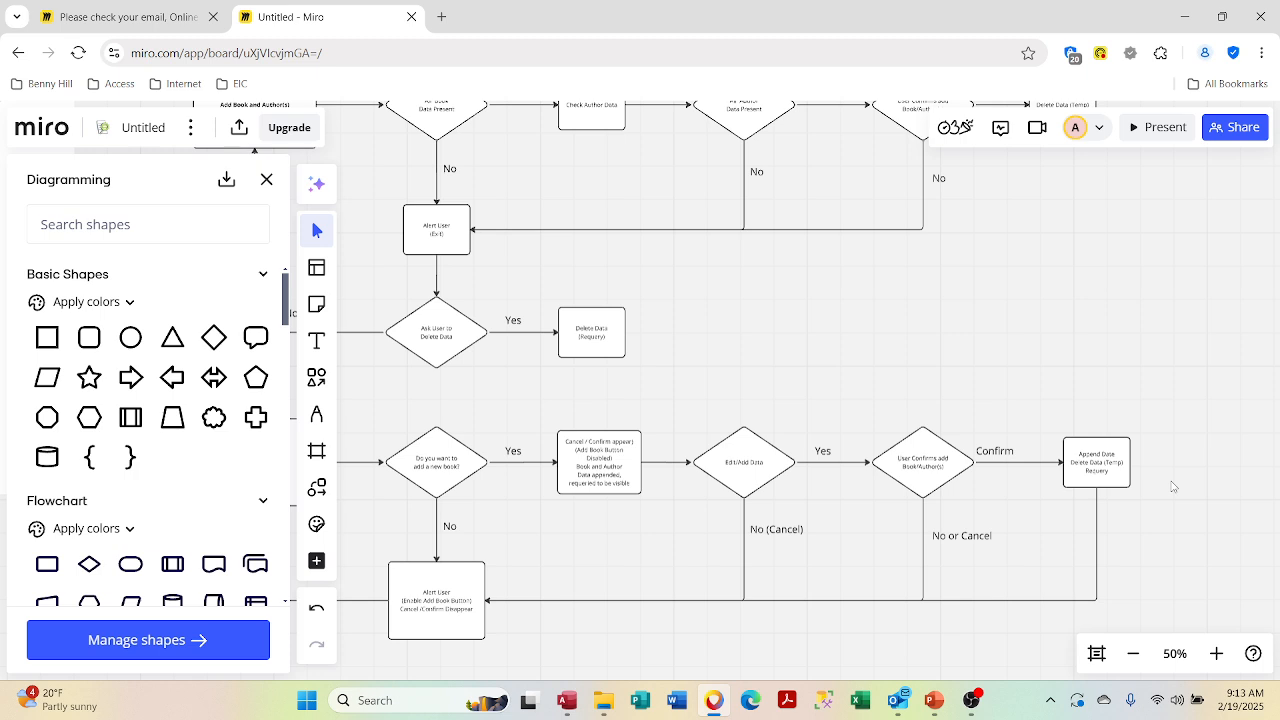
Step: Review the Add Book Button row of the flowchart and switch back to the Add/Edit Books form in Access
scroll(773, 551, "left", 3)
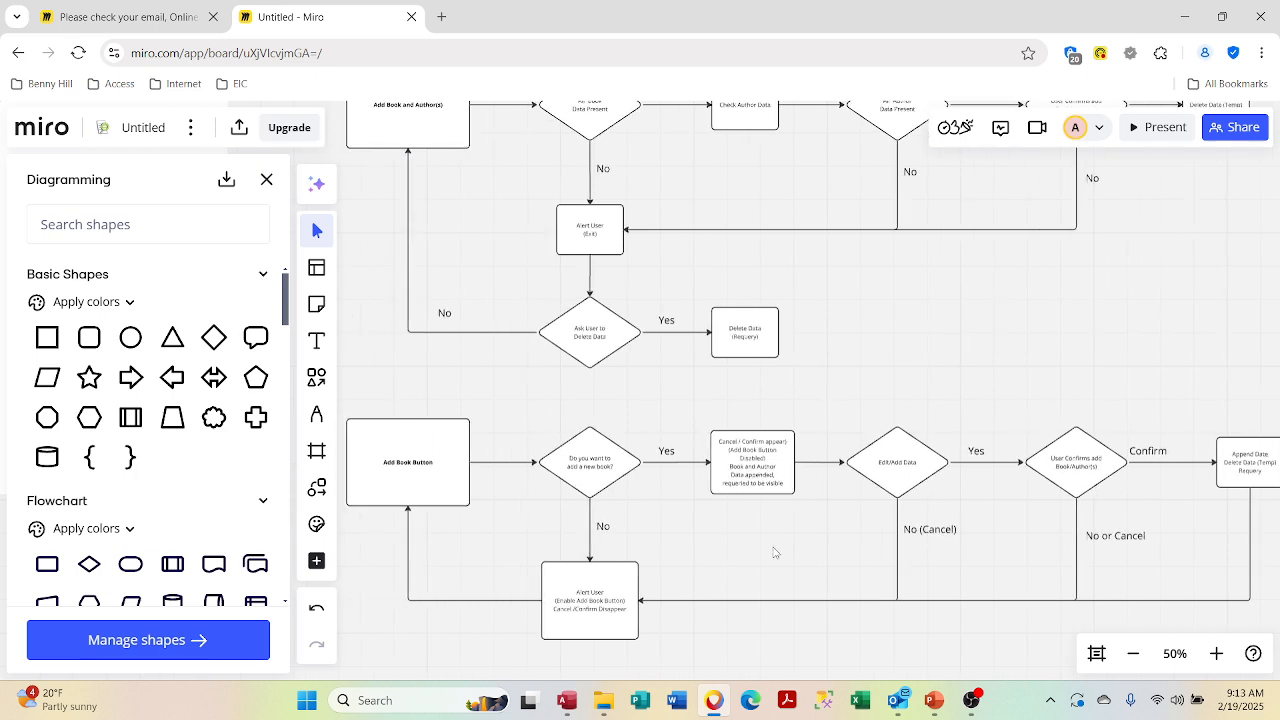
scroll(773, 552, "right", 1)
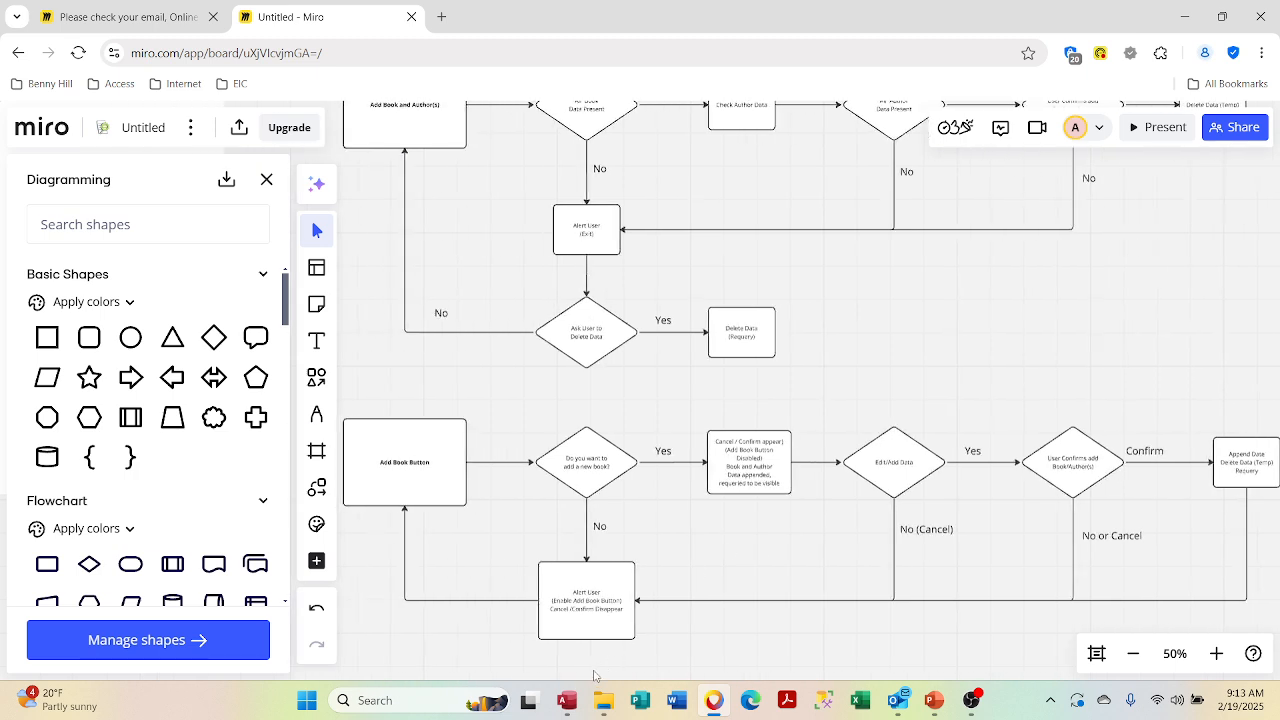
left_click(566, 700)
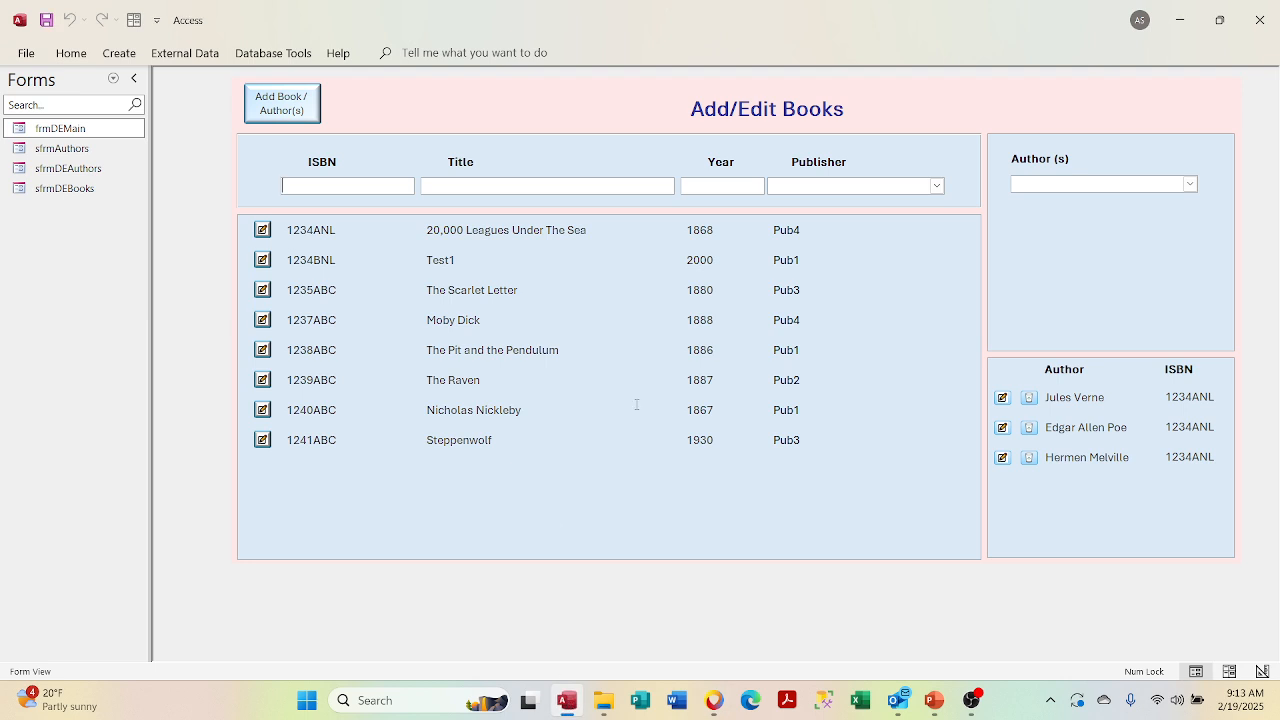